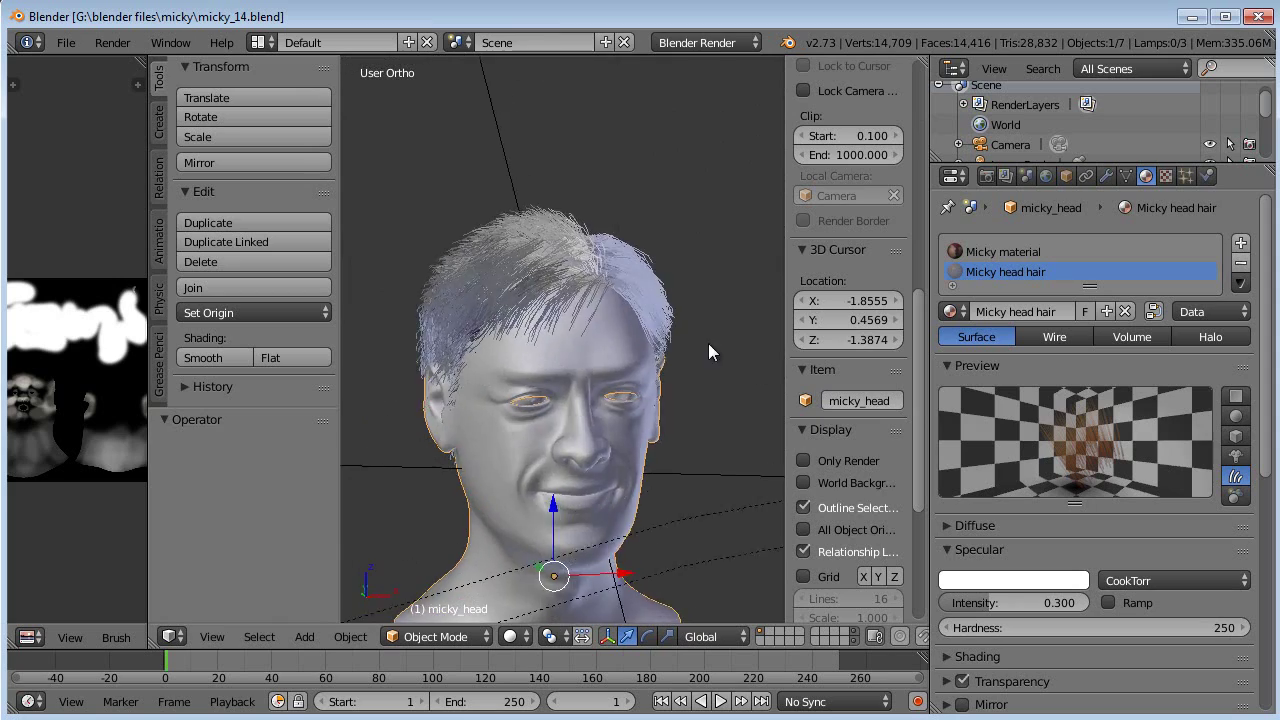
- Render the head from the scene camera, review the image, and close the render result
{"action": "middle_click_drag", "start_coordinate": [344, 362], "coordinate": [361, 331]}
{"action": "middle_click_drag", "start_coordinate": [496, 416], "coordinate": [425, 360]}
{"action": "key", "text": "F12"}
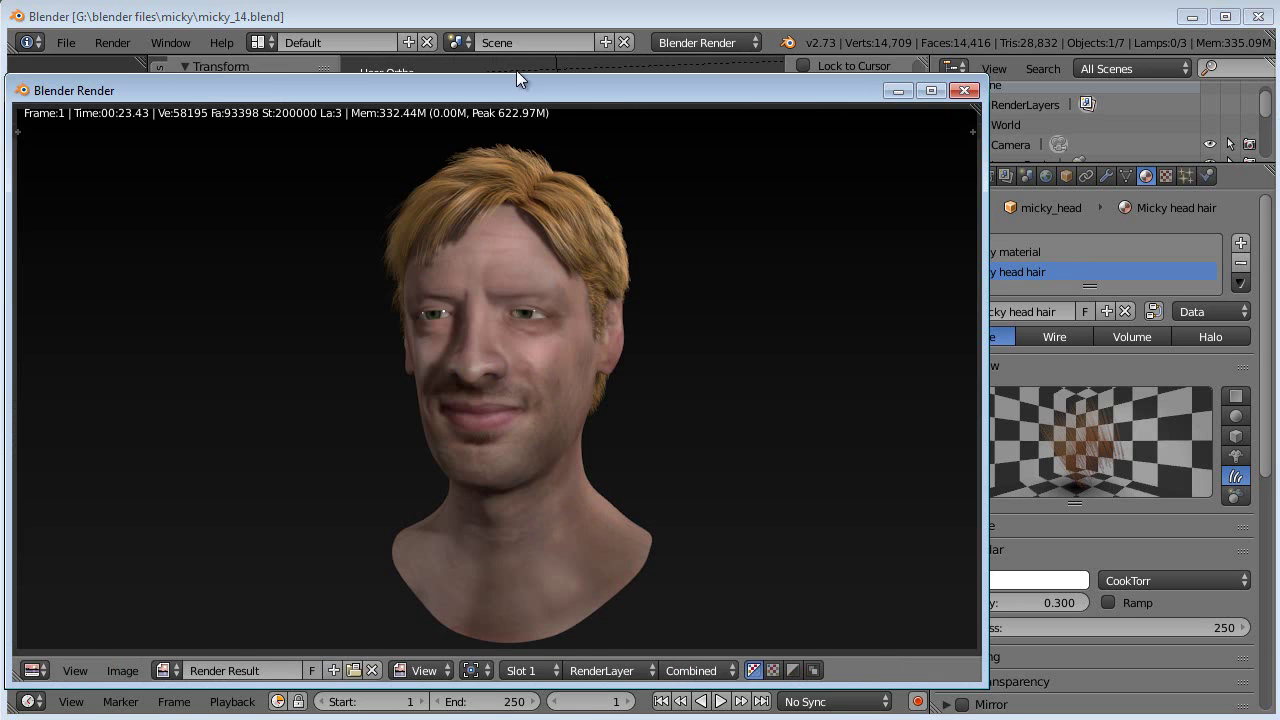
{"action": "left_click_drag", "start_coordinate": [518, 88], "coordinate": [575, 76]}
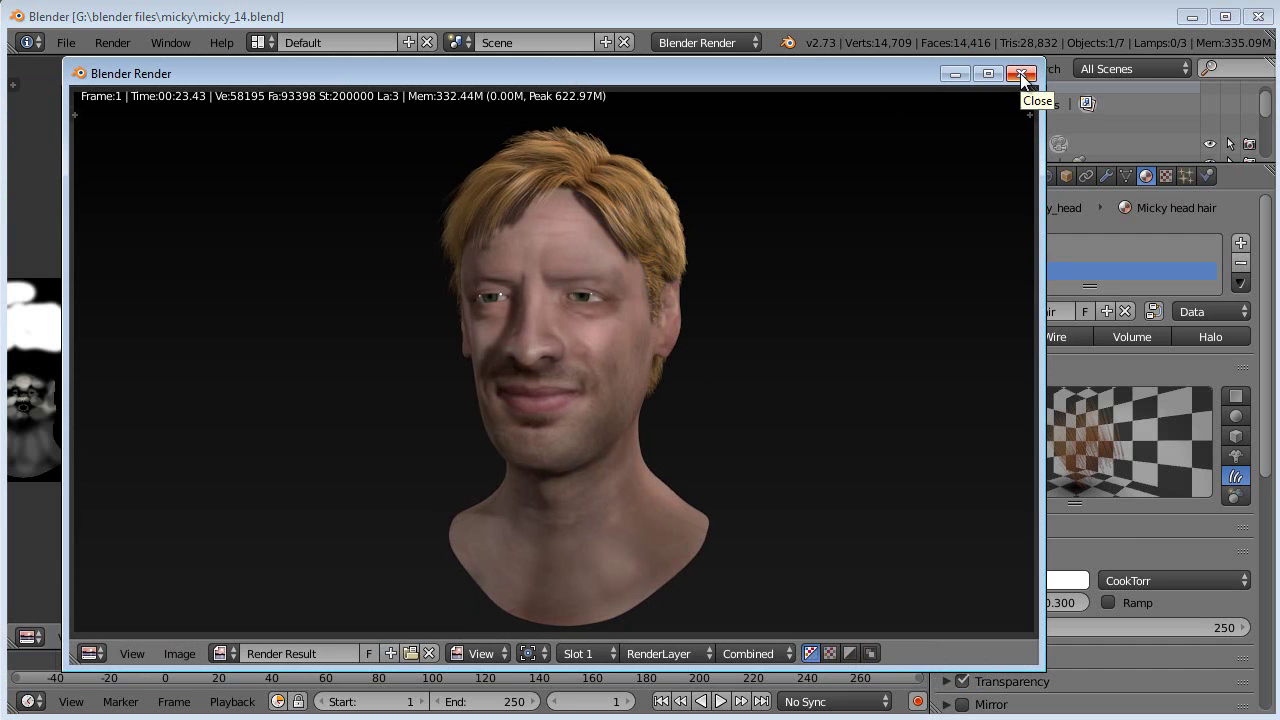
{"action": "left_click_drag", "start_coordinate": [896, 70], "coordinate": [900, 68]}
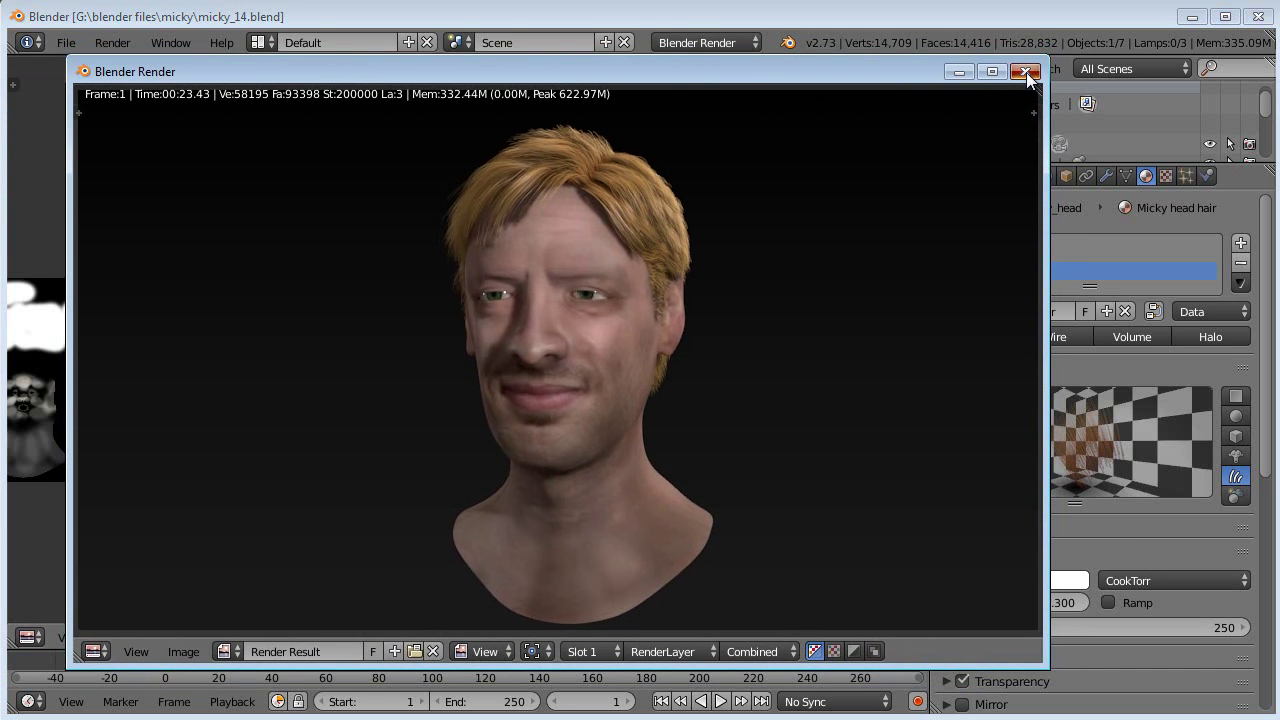
{"action": "left_click", "coordinate": [1024, 72]}
- Open the head's particle settings and bring up the children settings of the Head Hair Right system
{"action": "middle_click_drag", "start_coordinate": [593, 397], "coordinate": [530, 378]}
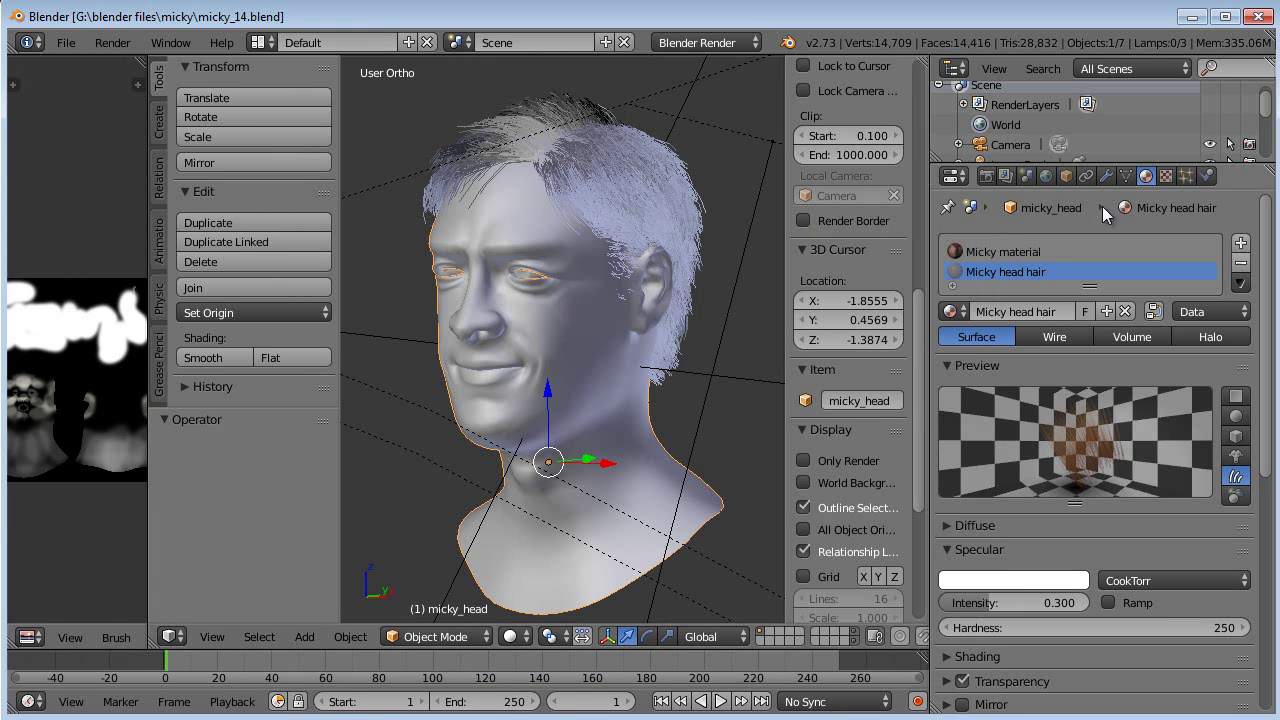
{"action": "left_click", "coordinate": [1186, 177]}
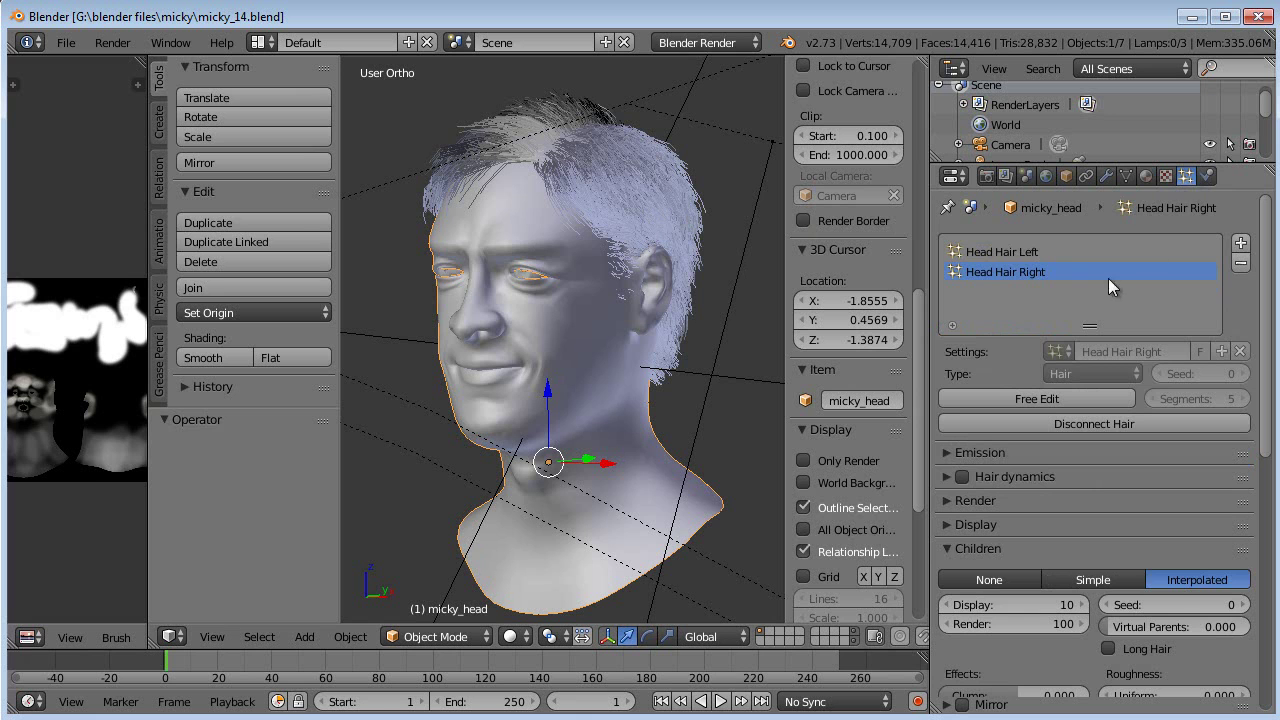
{"action": "scroll", "coordinate": [1112, 600], "scroll_direction": "down", "scroll_amount": 8}
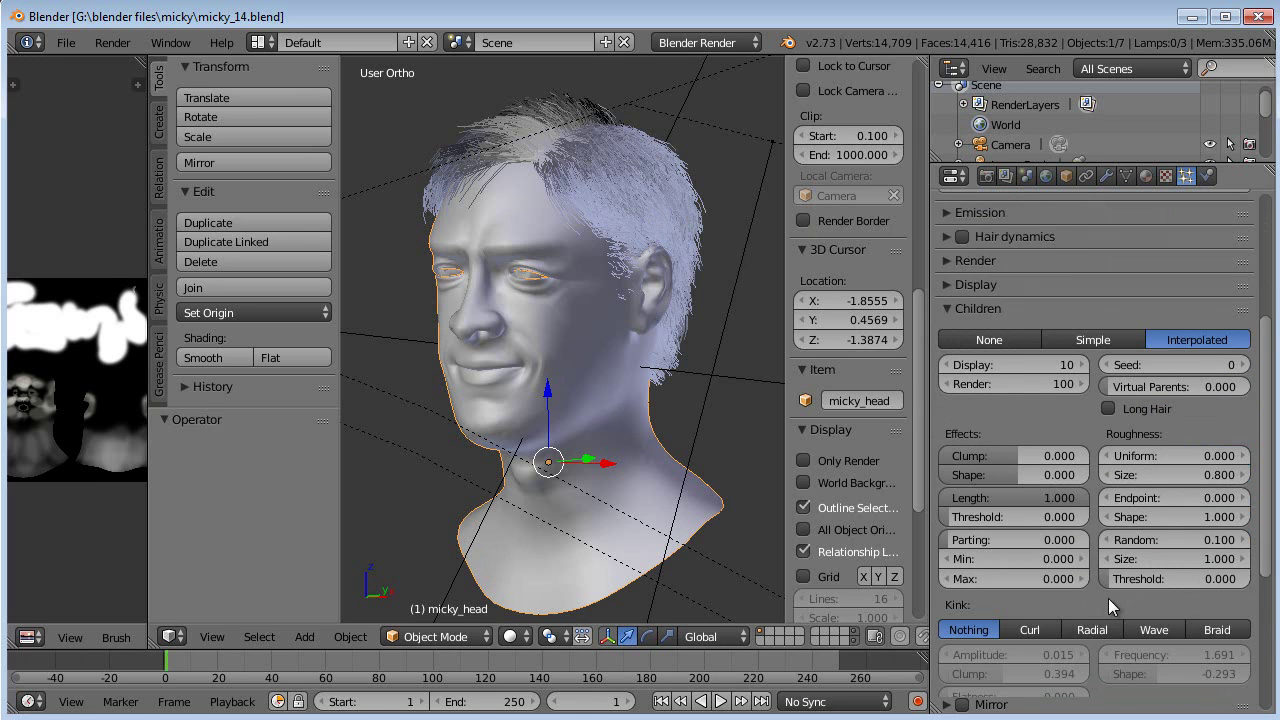
{"action": "scroll", "coordinate": [1091, 444], "scroll_direction": "up", "scroll_amount": 1}
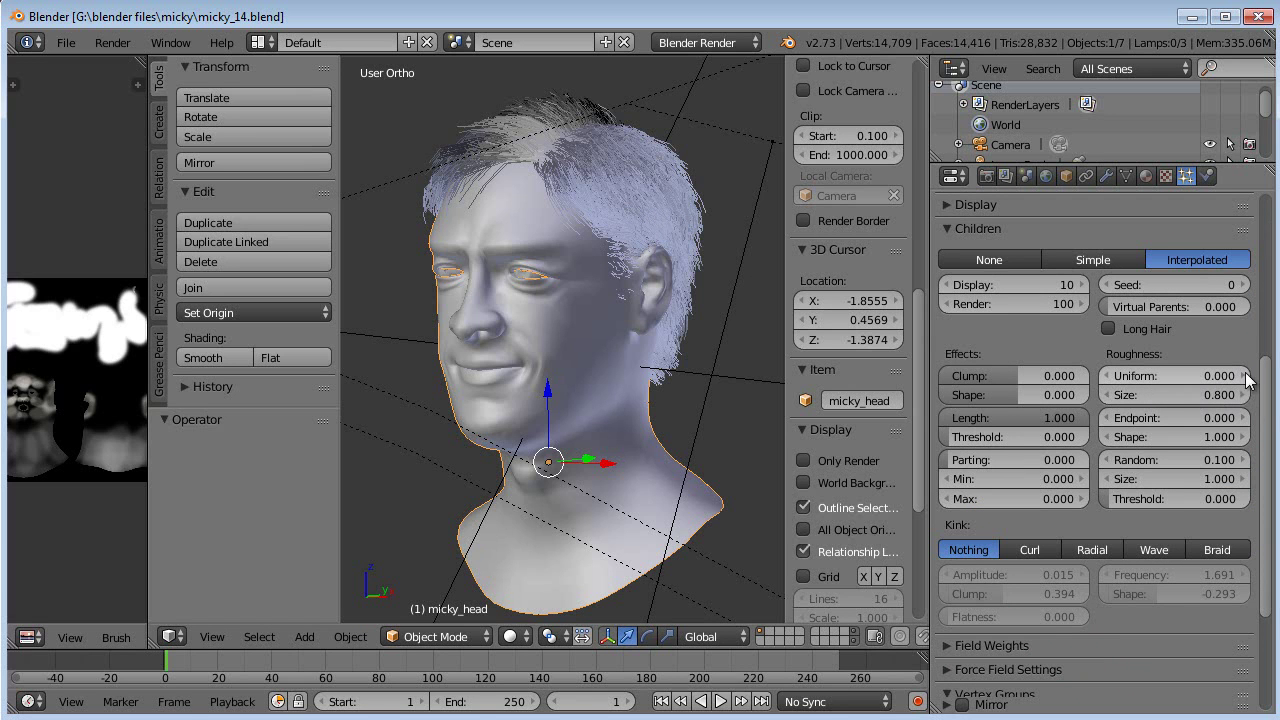
- Raise the Uniform roughness of the Head Hair Right children to 0.004 in small increments
{"action": "left_click", "coordinate": [1206, 377]}
{"action": "type", "text": "0.001"}
{"action": "key", "text": "Return"}
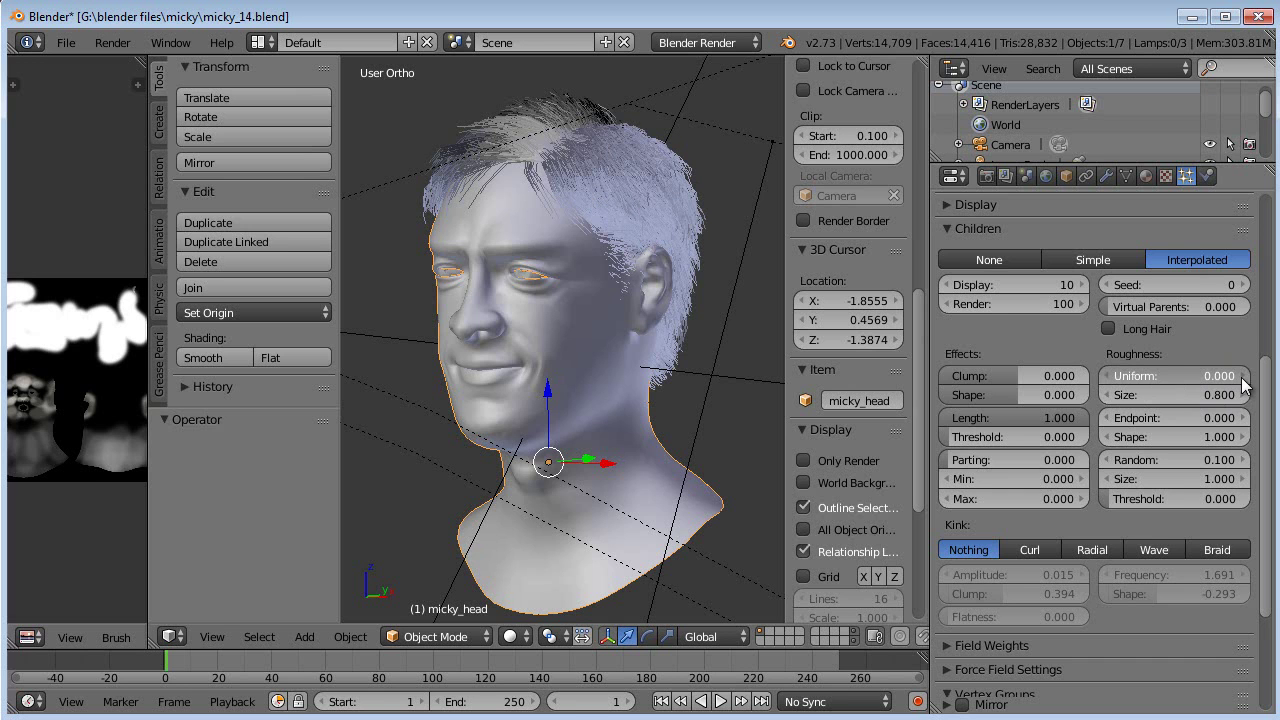
{"action": "left_click", "coordinate": [1244, 377]}
{"action": "left_click", "coordinate": [1244, 377]}
{"action": "left_click", "coordinate": [1243, 377]}
- Try a Uniform roughness of 1 on the Head Hair Right children and check the hair from the front
{"action": "left_click", "coordinate": [1222, 377]}
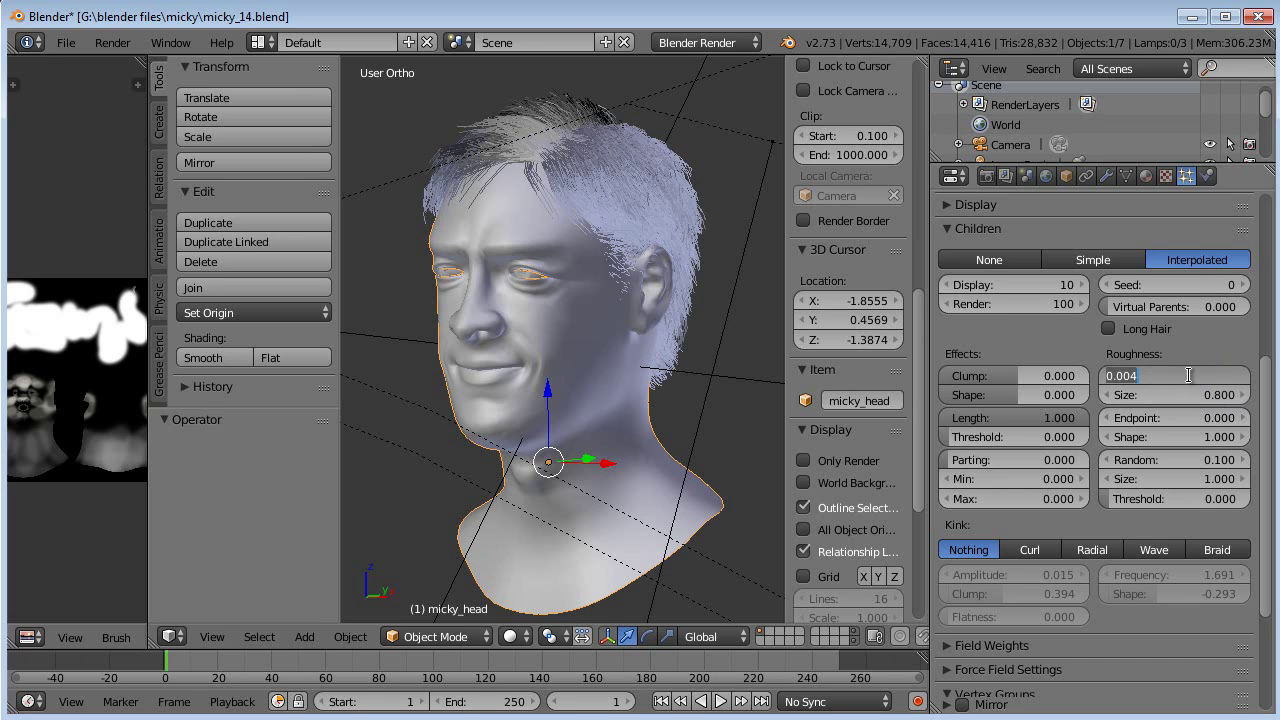
{"action": "type", "text": "1"}
{"action": "key", "text": "Return"}
{"action": "middle_click_drag", "start_coordinate": [342, 292], "coordinate": [640, 310]}
- Lower the Uniform roughness of the Head Hair Right children to 0.1 and check the hair
{"action": "left_click", "coordinate": [1212, 377]}
{"action": "key", "text": "BackSpace"}
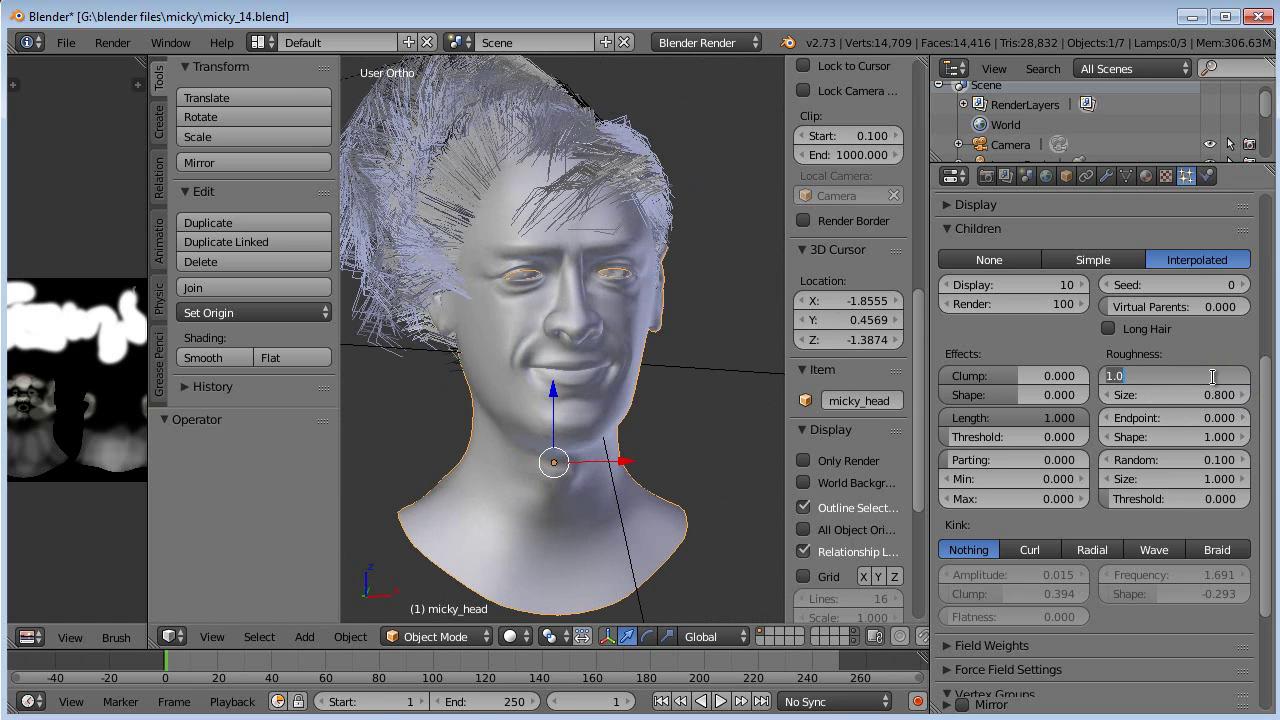
{"action": "type", "text": ".1"}
{"action": "key", "text": "Return"}
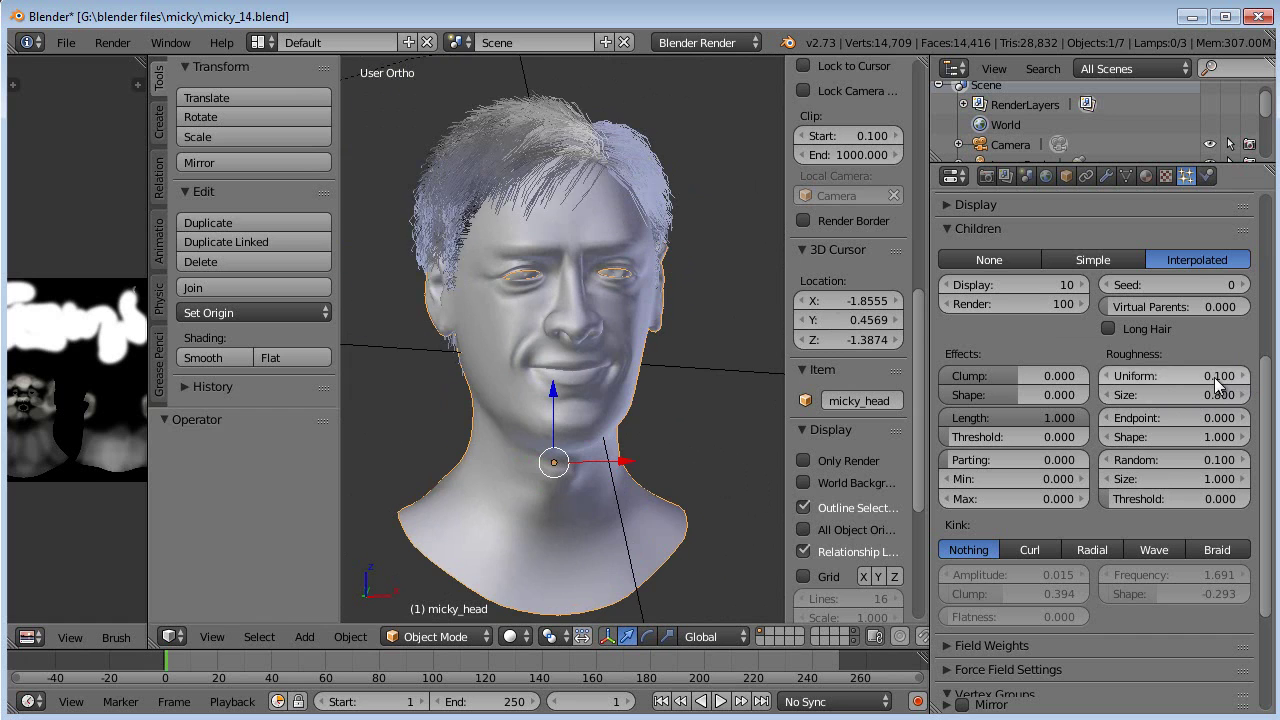
{"action": "middle_click_drag", "start_coordinate": [555, 394], "coordinate": [590, 400]}
- Compare the hair with the Uniform roughness of its children at 0 and again at 0.1
{"action": "left_click", "coordinate": [1182, 375]}
{"action": "type", "text": "0"}
{"action": "key", "text": "Return"}
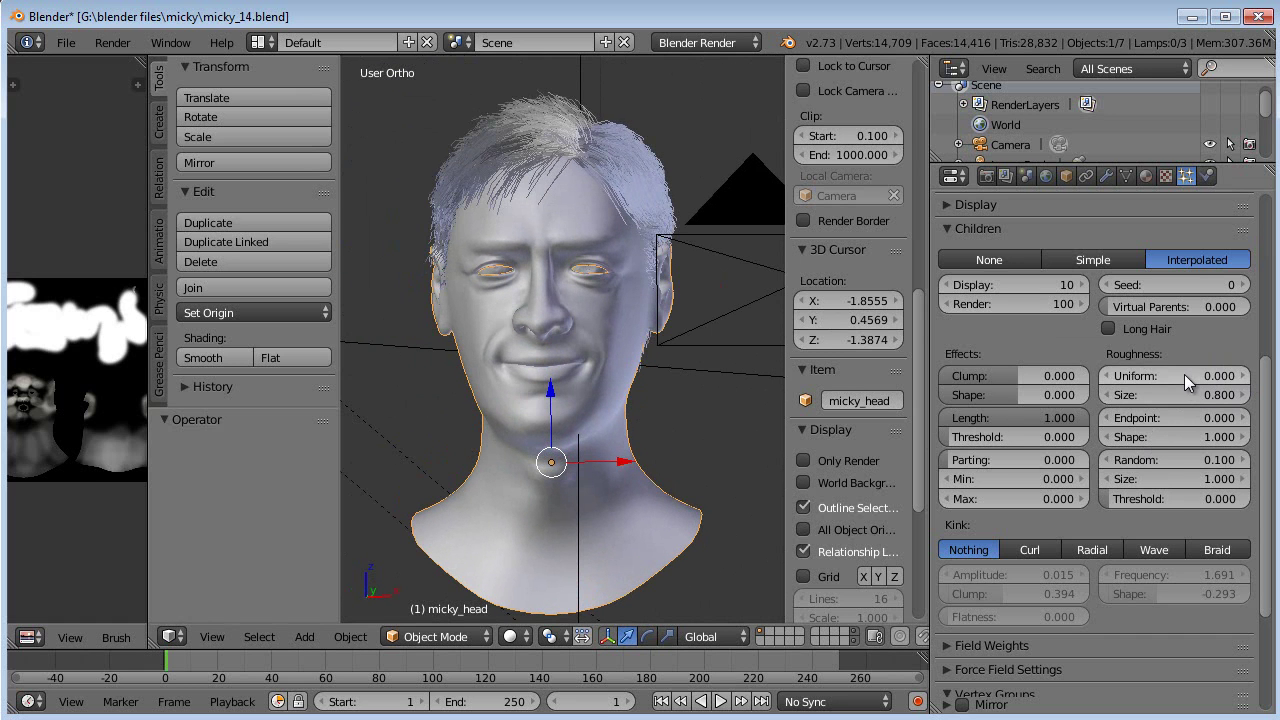
{"action": "left_click", "coordinate": [1182, 374]}
{"action": "type", "text": ".1"}
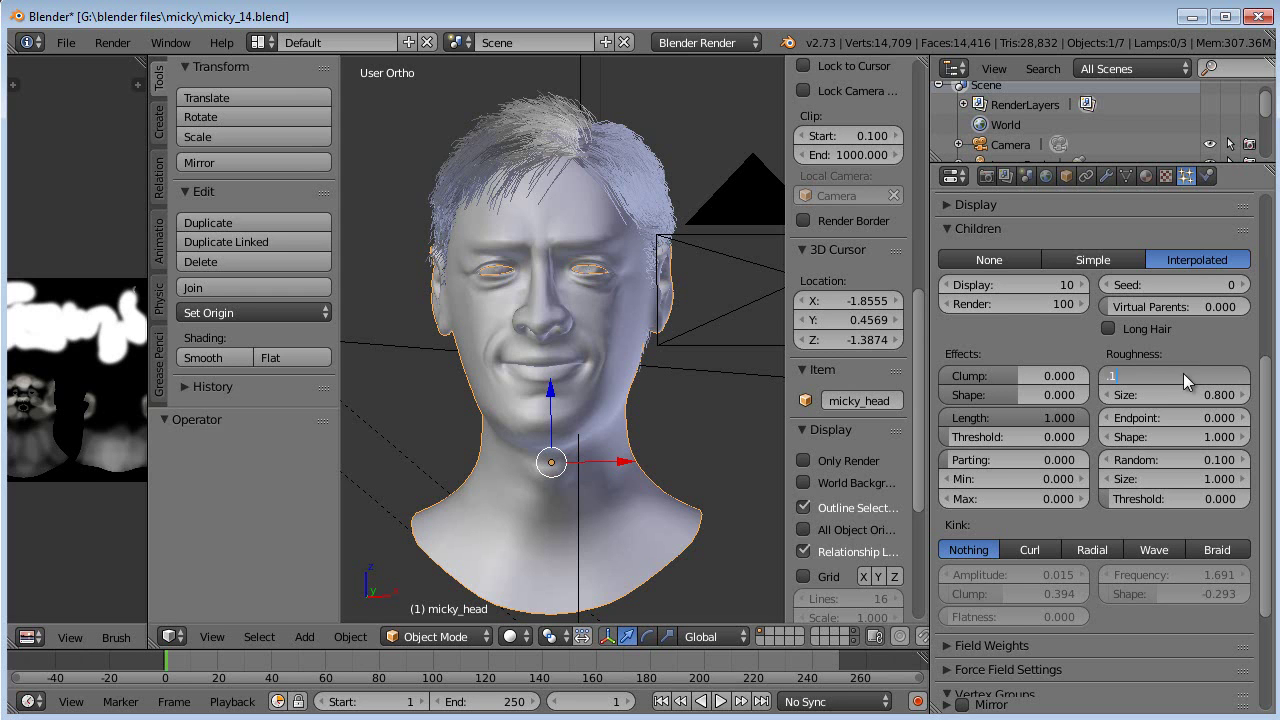
{"action": "key", "text": "Return"}
{"action": "middle_click_drag", "start_coordinate": [740, 357], "coordinate": [611, 353]}
- Set the Uniform roughness of the Head Hair Right children to 0.05 and check the hair from several sides
{"action": "left_click", "coordinate": [1176, 378]}
{"action": "type", "text": "0.05"}
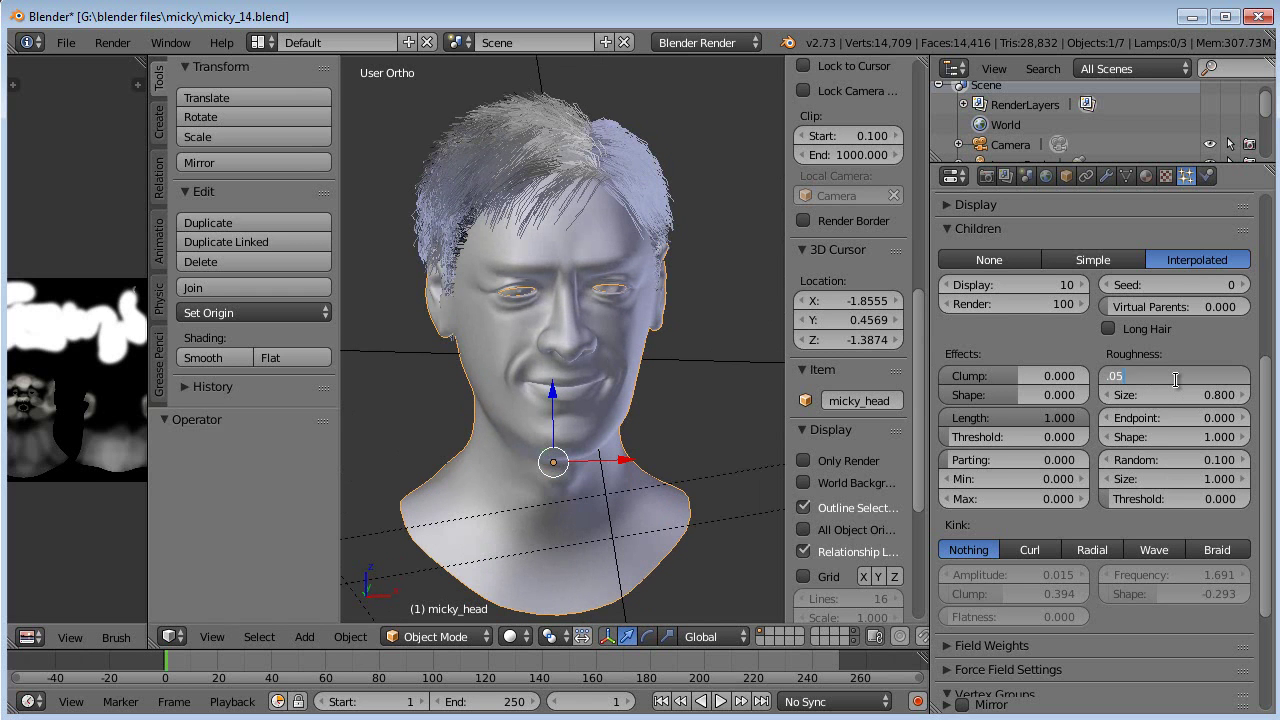
{"action": "key", "text": "Return"}
{"action": "middle_click_drag", "start_coordinate": [640, 355], "coordinate": [728, 351]}
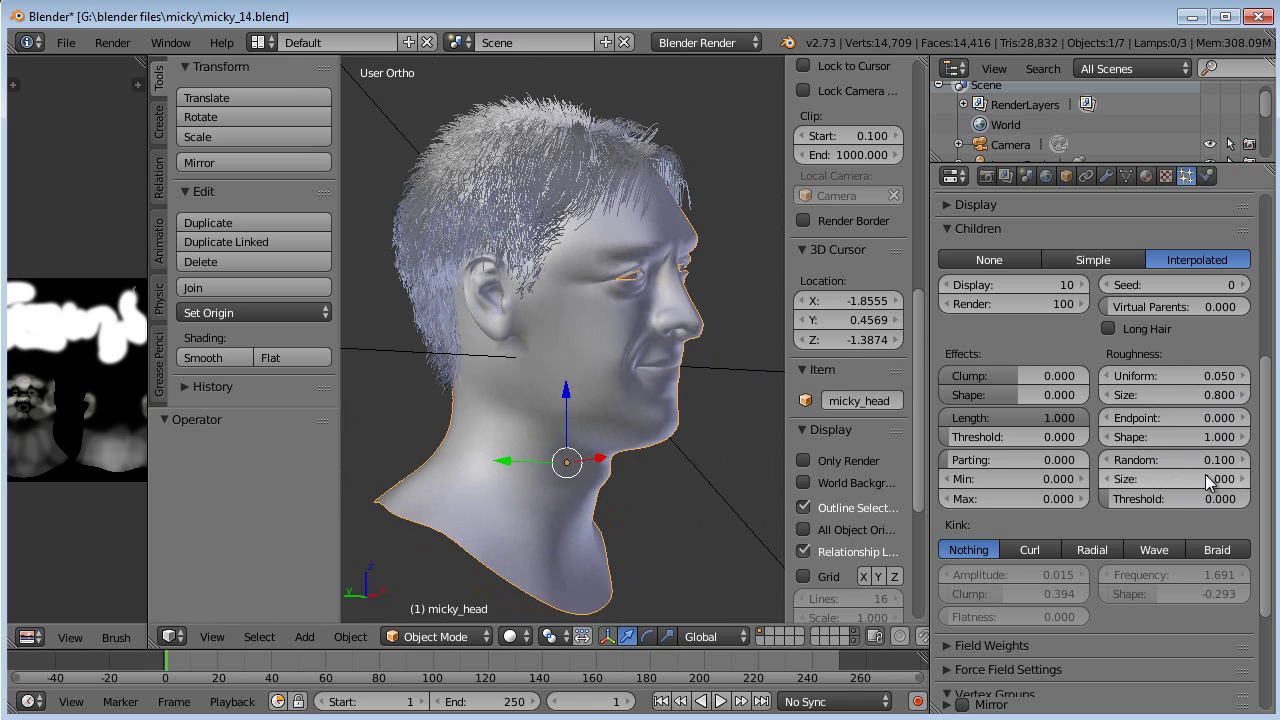
{"action": "middle_click_drag", "start_coordinate": [717, 418], "coordinate": [566, 455]}
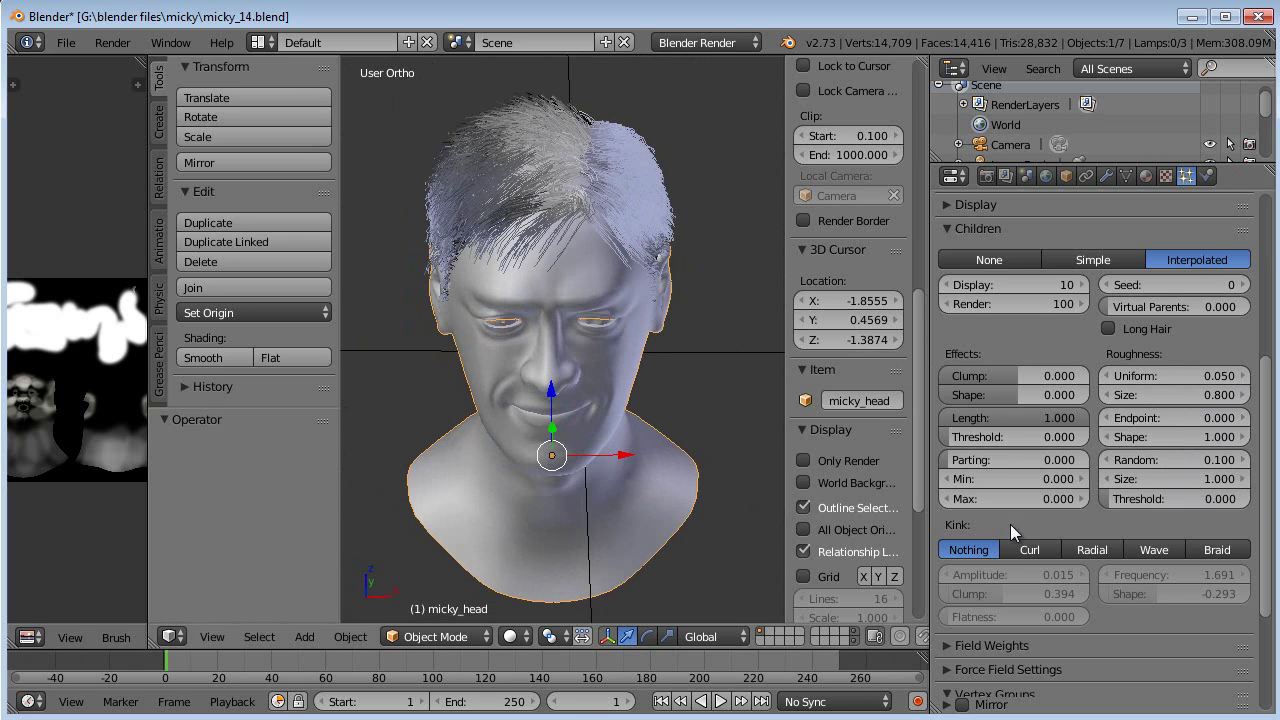
- Try a Random roughness of 1 on the Head Hair Right children, and restore it to 0.1
{"action": "left_click", "coordinate": [1172, 459]}
{"action": "type", "text": "1"}
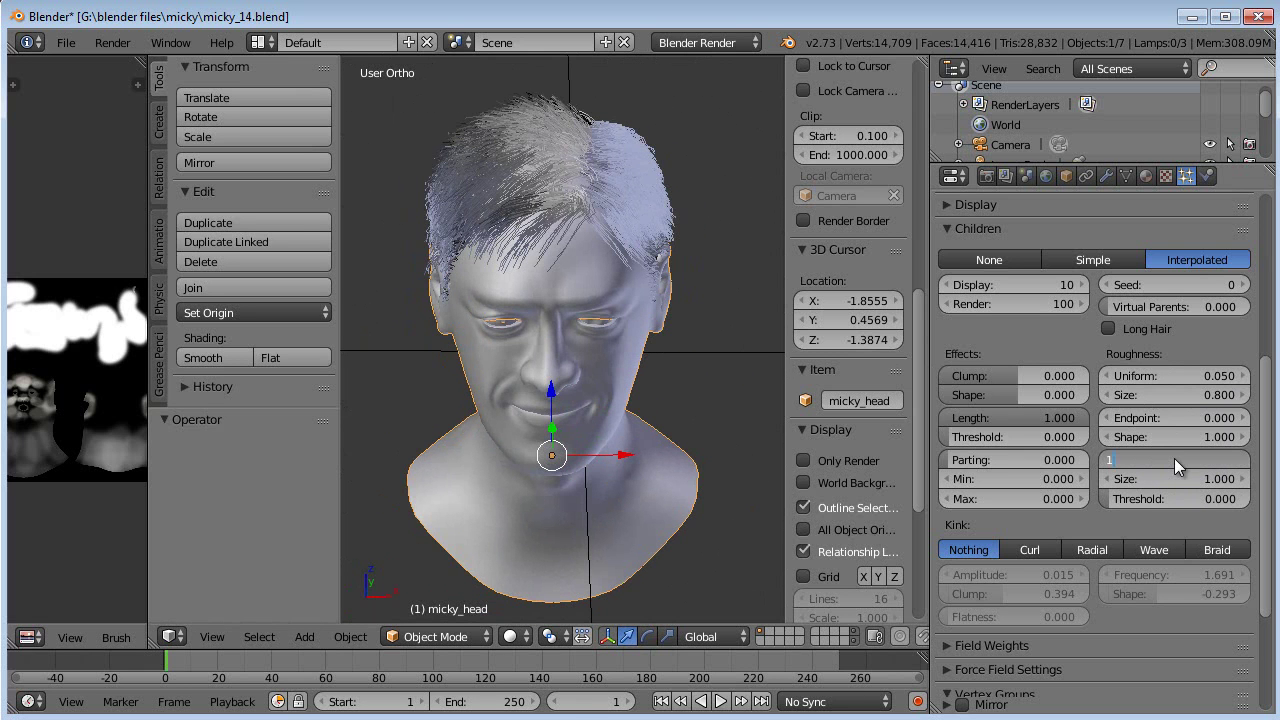
{"action": "key", "text": "Return"}
{"action": "middle_click_drag", "start_coordinate": [740, 390], "coordinate": [680, 320]}
{"action": "left_click", "coordinate": [1180, 459]}
{"action": "type", "text": "0.1"}
{"action": "key", "text": "Return"}
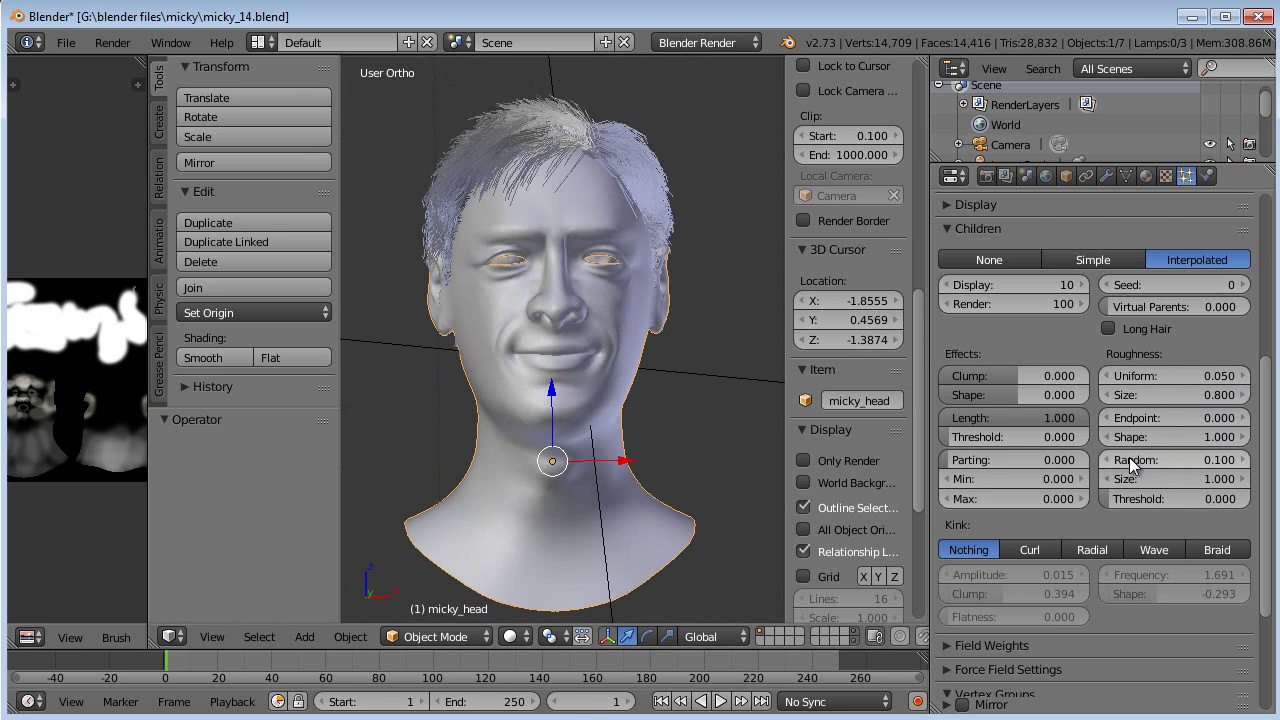
{"action": "middle_click_drag", "start_coordinate": [620, 400], "coordinate": [557, 369]}
- Try a size of 0.5 for the Random roughness of the hair children and inspect the hair
{"action": "left_click", "coordinate": [1152, 479]}
{"action": "key", "text": "Escape"}
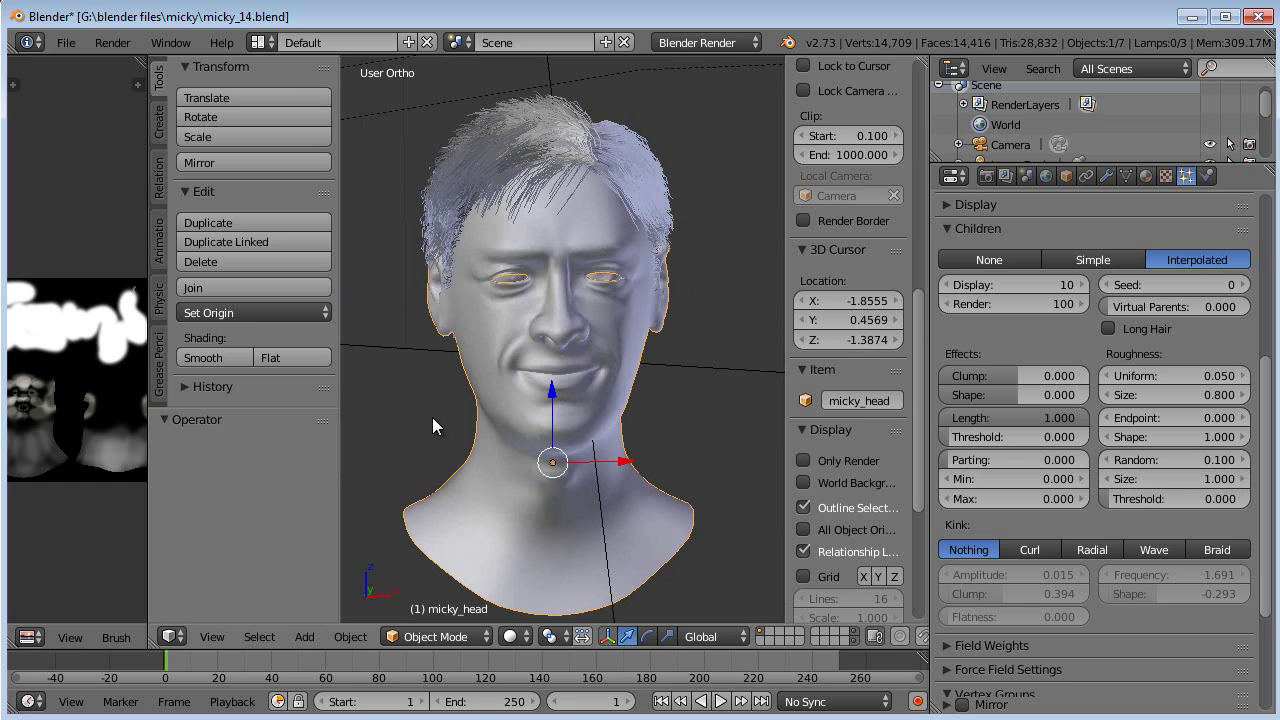
{"action": "left_click", "coordinate": [1190, 479]}
{"action": "type", "text": ".5"}
{"action": "key", "text": "Return"}
{"action": "middle_click_drag", "start_coordinate": [760, 340], "coordinate": [443, 332]}
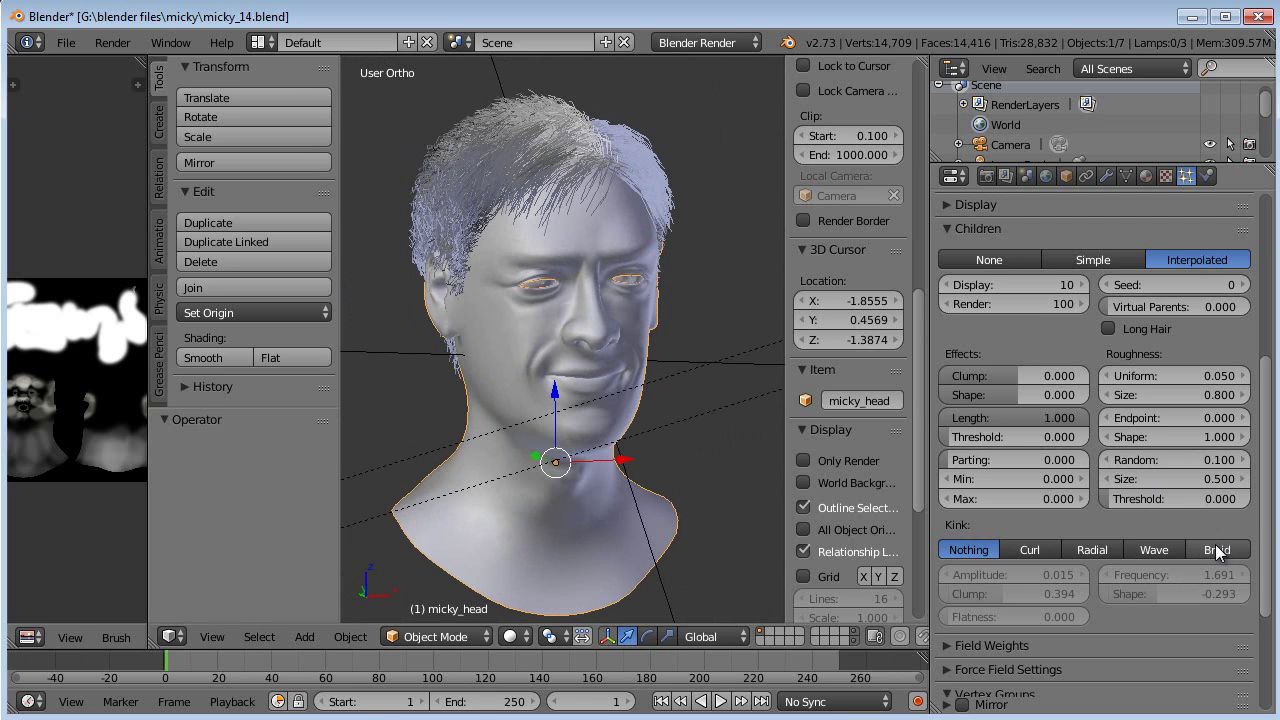
{"action": "middle_click_drag", "start_coordinate": [668, 312], "coordinate": [649, 307]}
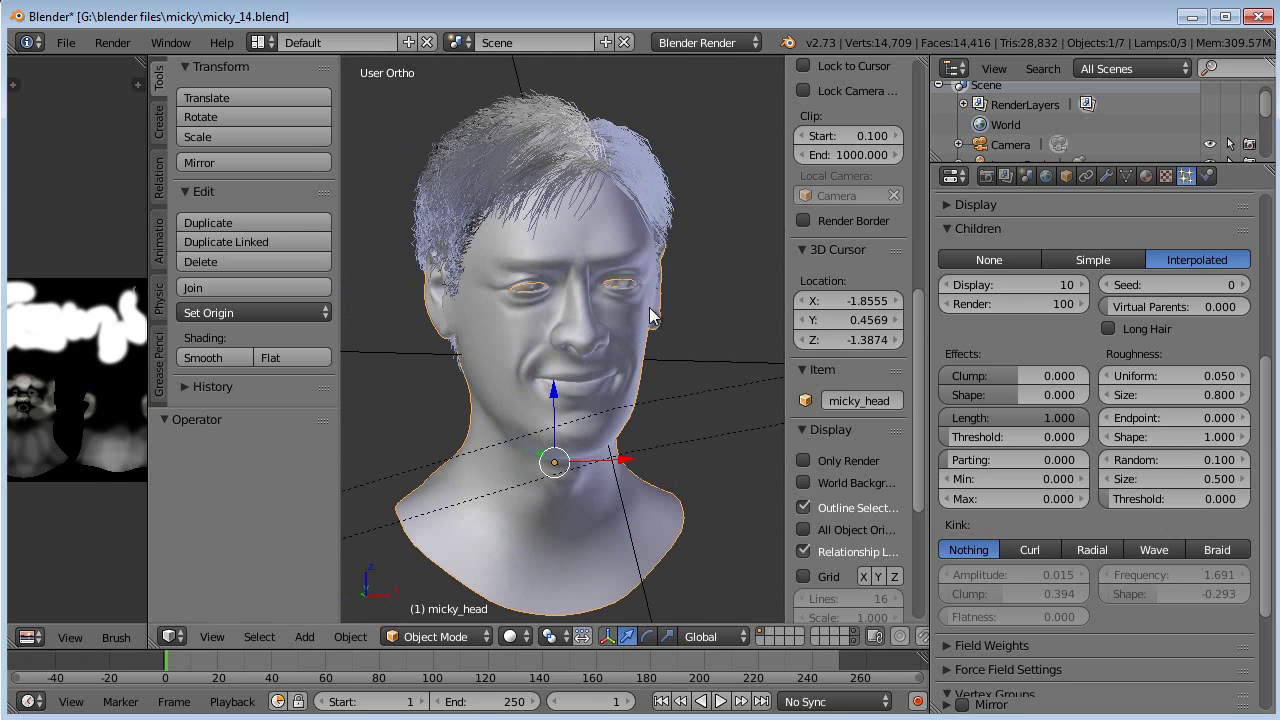
- Restore the size of the Random roughness to 1 and check the hair from both sides
{"action": "left_click", "coordinate": [1159, 476]}
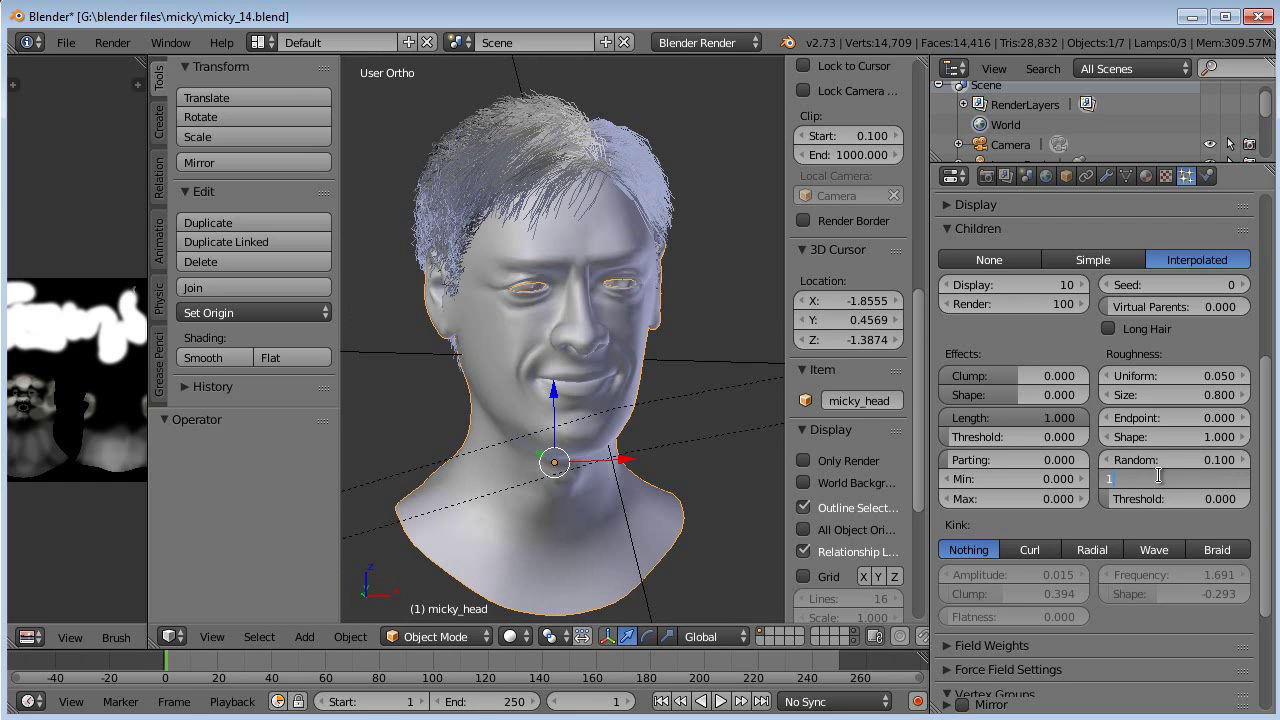
{"action": "type", "text": "1"}
{"action": "key", "text": "Return"}
{"action": "middle_click_drag", "start_coordinate": [450, 470], "coordinate": [658, 302]}
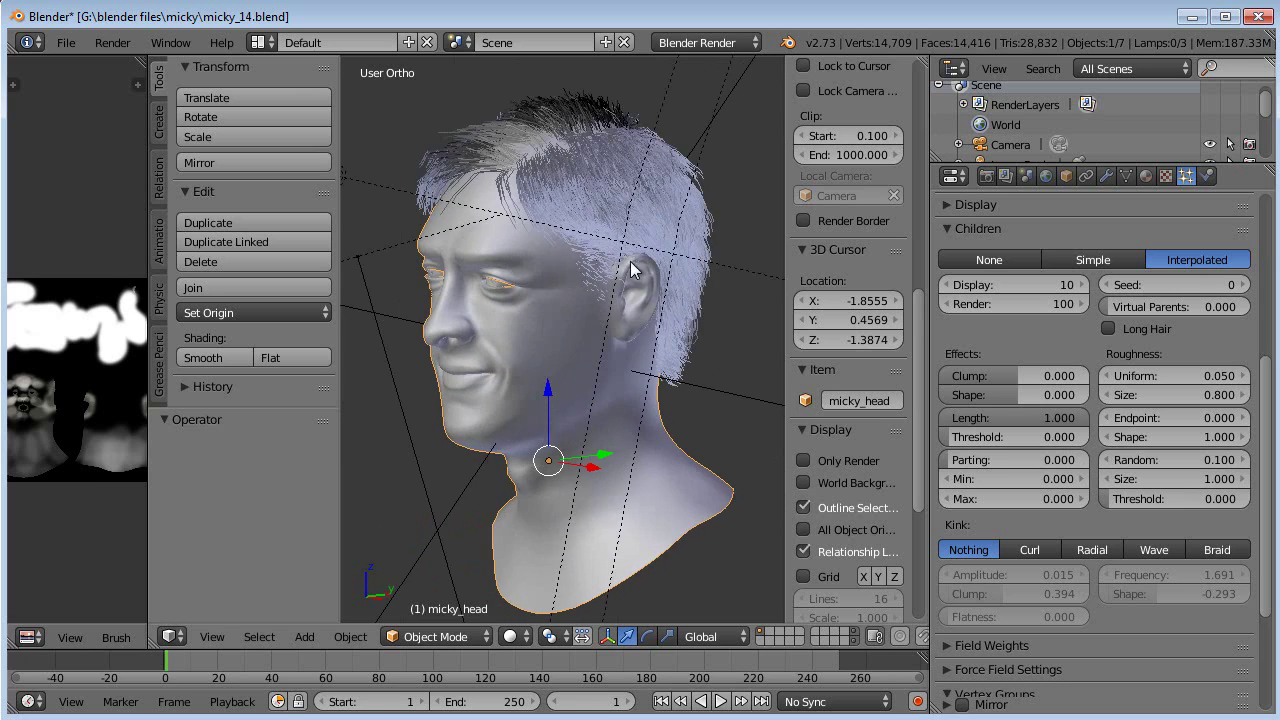
{"action": "mouse_move", "coordinate": [639, 400]}
{"action": "middle_mouse_down"}
{"action": "mouse_move", "coordinate": [746, 386]}
{"action": "mouse_move", "coordinate": [770, 400]}
{"action": "mouse_move", "coordinate": [618, 404]}
{"action": "middle_mouse_up"}
- Examine the eyes up close from the front and at an angle, selecting the left eyeball
{"action": "scroll", "coordinate": [607, 399], "scroll_direction": "up", "scroll_amount": 5}
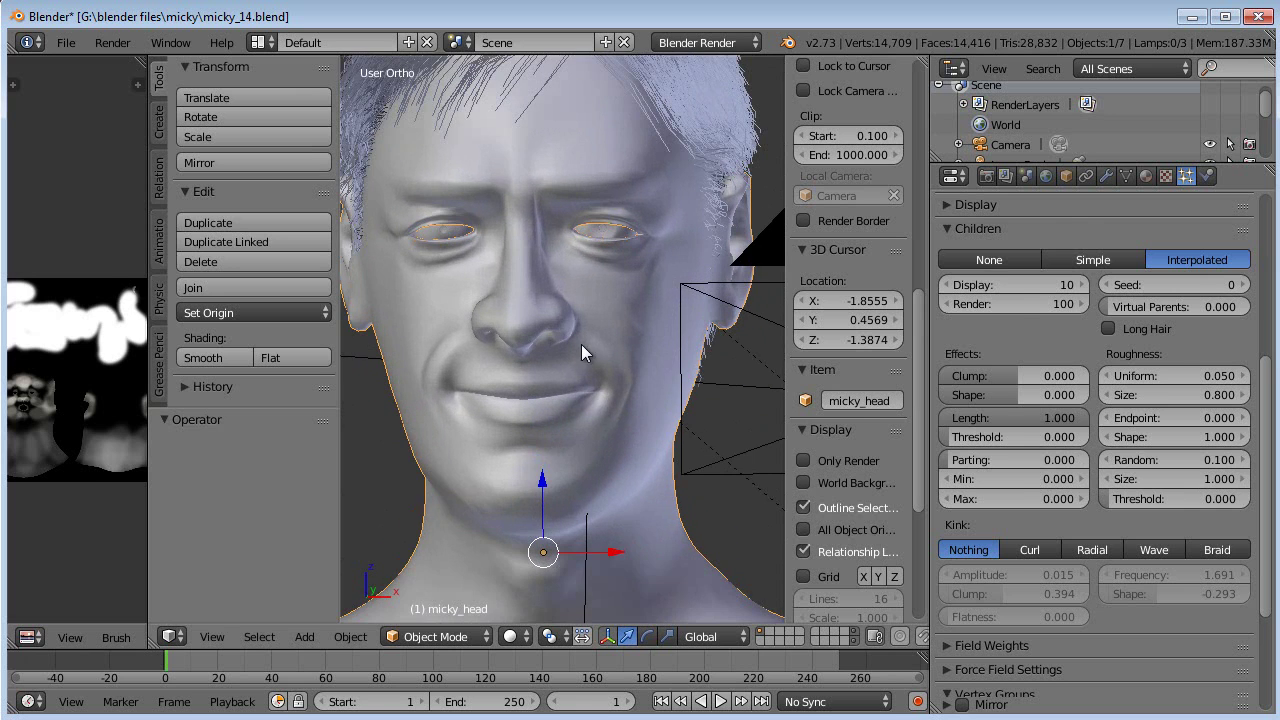
{"action": "right_click", "coordinate": [579, 339]}
{"action": "key", "text": "KP_1"}
{"action": "scroll", "coordinate": [547, 280], "scroll_direction": "up", "scroll_amount": 4}
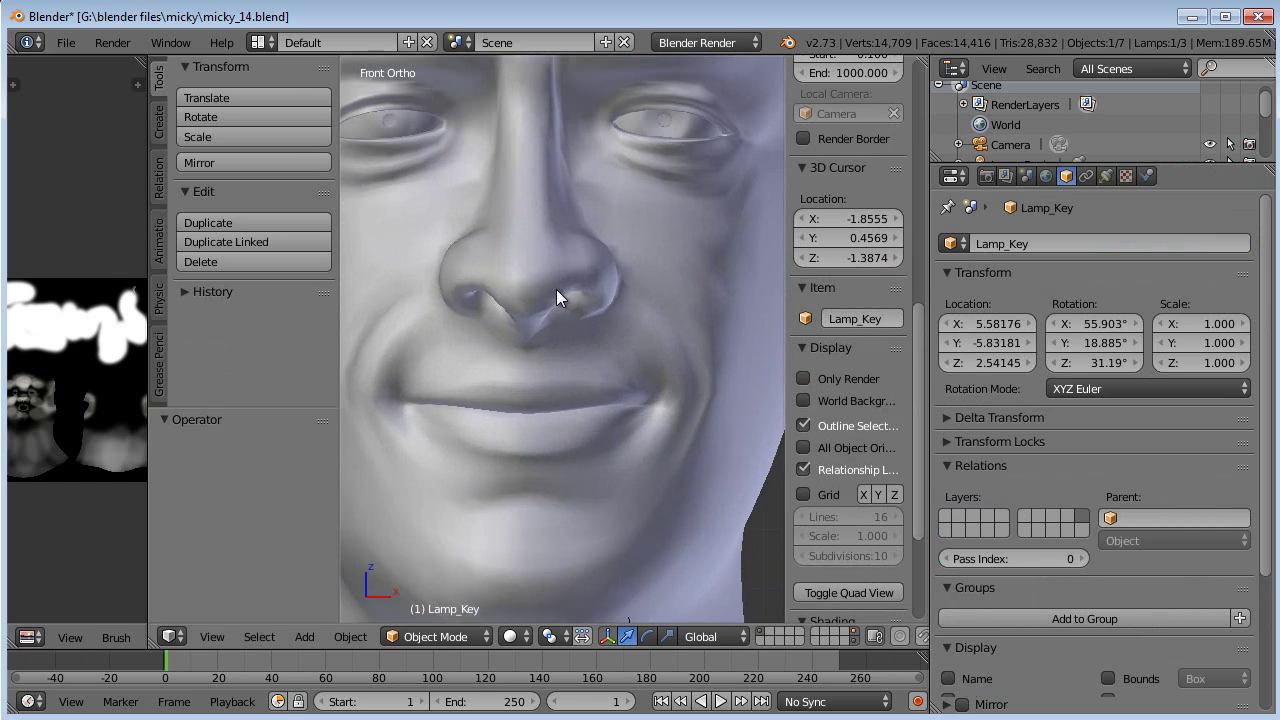
{"action": "middle_click_drag", "start_coordinate": [547, 280], "coordinate": [600, 418], "text": "shift"}
{"action": "middle_click_drag", "start_coordinate": [600, 371], "coordinate": [598, 392], "text": "shift"}
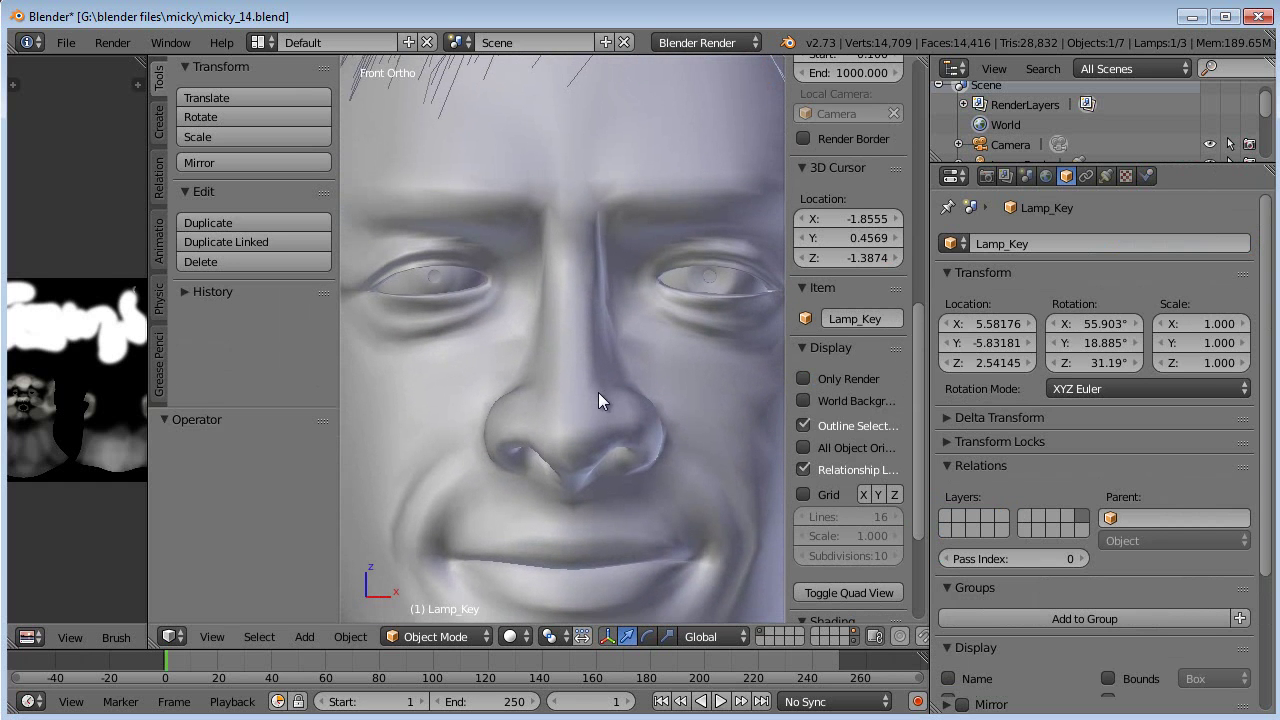
{"action": "right_click", "coordinate": [720, 325]}
{"action": "middle_click_drag", "start_coordinate": [722, 326], "coordinate": [674, 356]}
{"action": "scroll", "coordinate": [672, 356], "scroll_direction": "up", "scroll_amount": 6}
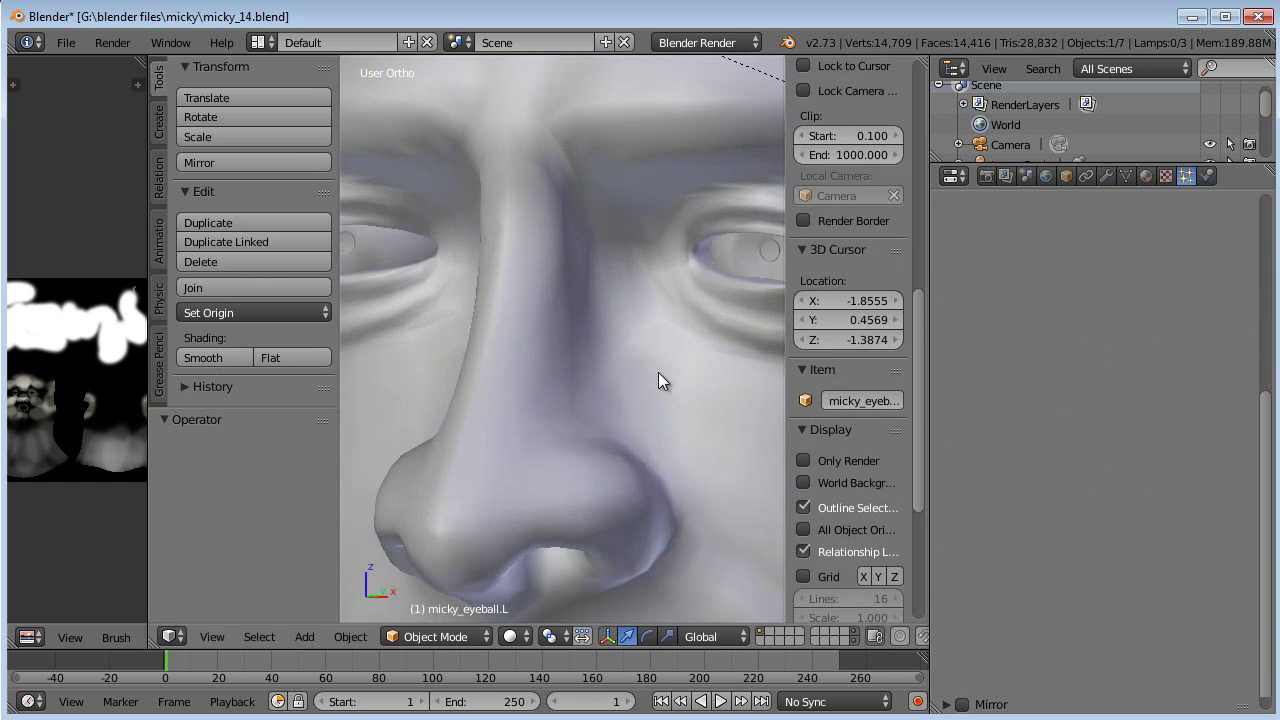
{"action": "scroll", "coordinate": [566, 431], "scroll_direction": "down", "scroll_amount": 4}
{"action": "middle_click_drag", "start_coordinate": [555, 404], "coordinate": [557, 300]}
- Delete the right eyeball object, micky_eyeball.R, from its eye socket
{"action": "right_click", "coordinate": [540, 312]}
{"action": "scroll", "coordinate": [549, 383], "scroll_direction": "up", "scroll_amount": 3}
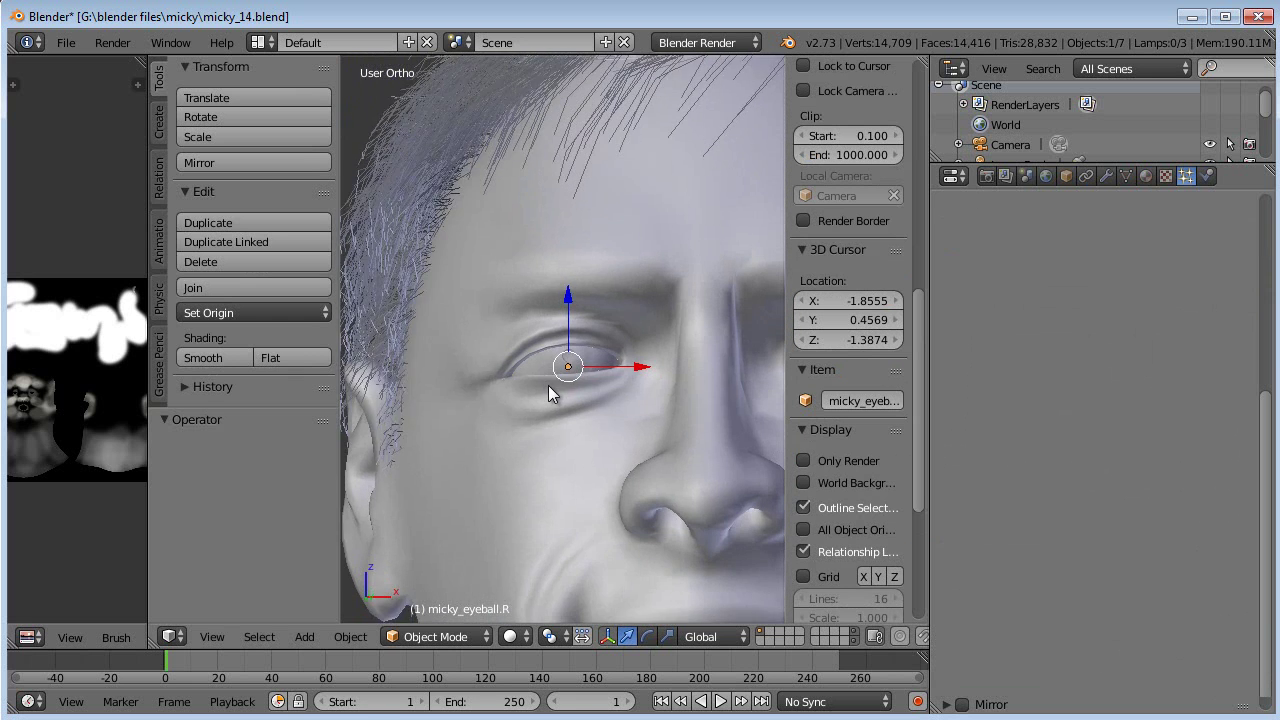
{"action": "middle_click_drag", "start_coordinate": [549, 383], "coordinate": [560, 392]}
{"action": "key", "text": "x"}
{"action": "left_click", "coordinate": [545, 427]}
- Duplicate the left eyeball in front view and move the copy -0.46 along X into the right eye socket
{"action": "scroll", "coordinate": [700, 369], "scroll_direction": "down", "scroll_amount": 3}
{"action": "right_click", "coordinate": [741, 356]}
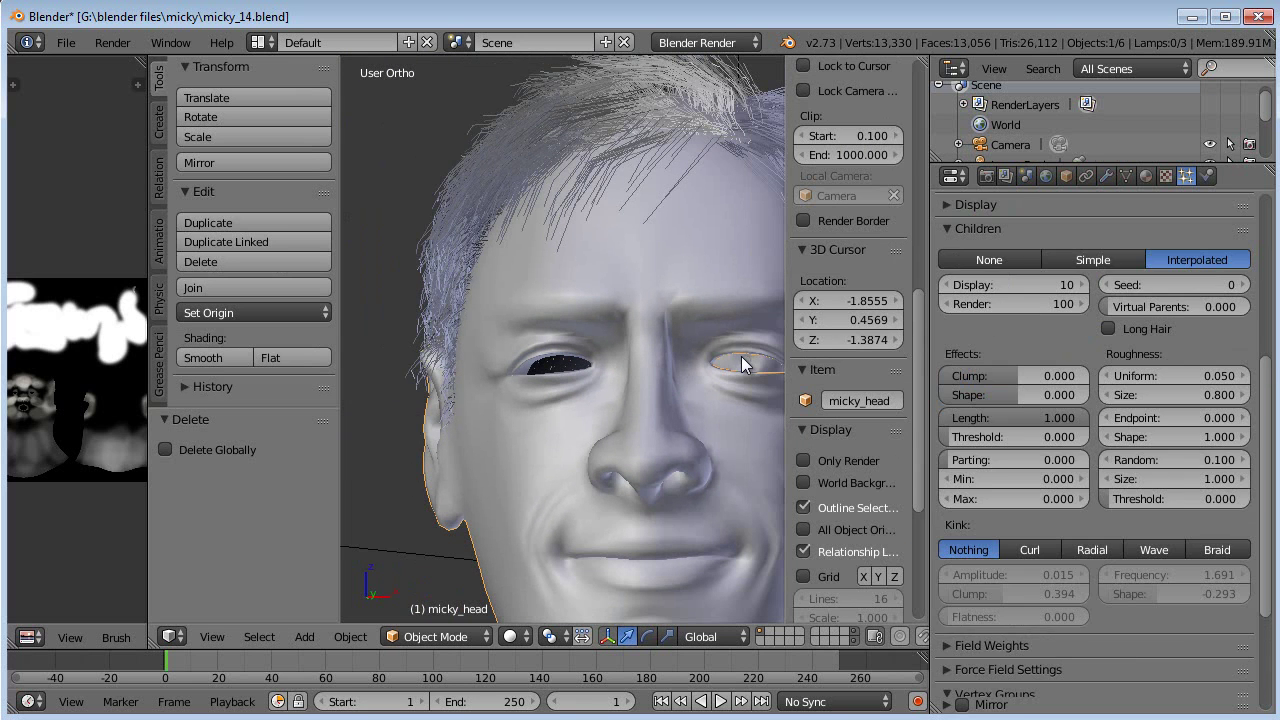
{"action": "right_click", "coordinate": [741, 356]}
{"action": "key", "text": "KP_1"}
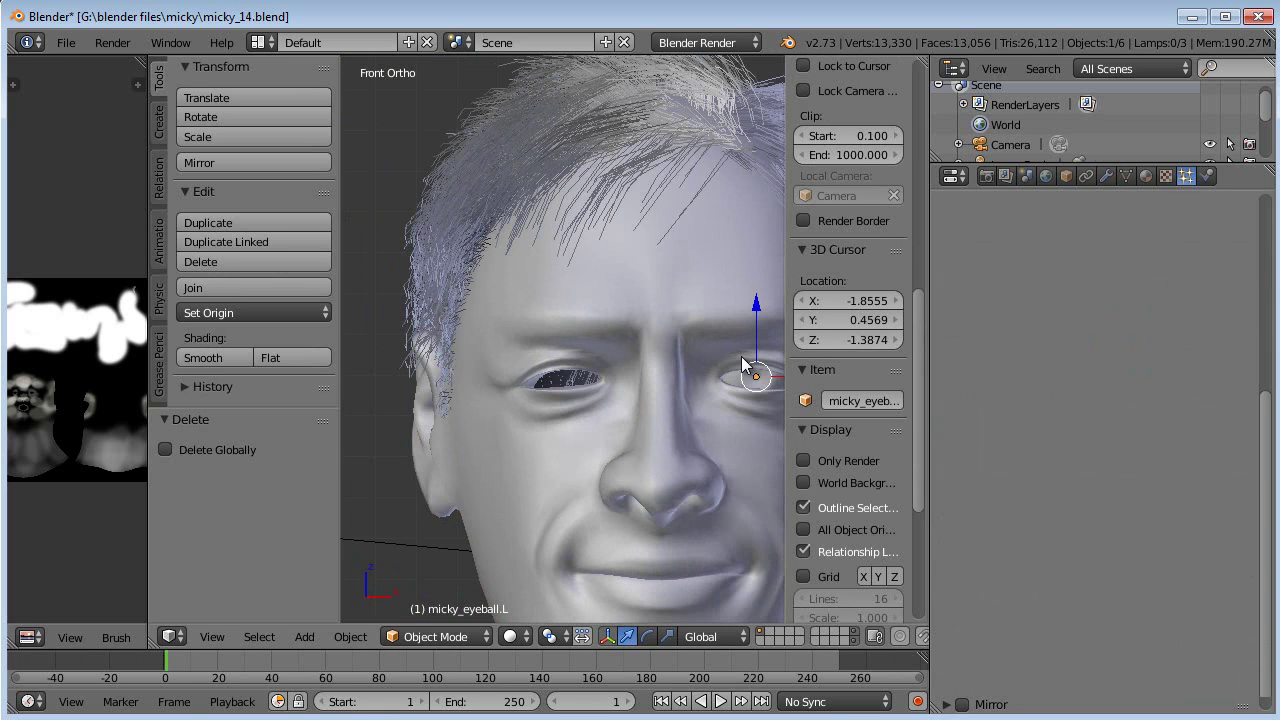
{"action": "key", "text": "shift+d"}
{"action": "key", "text": "x"}
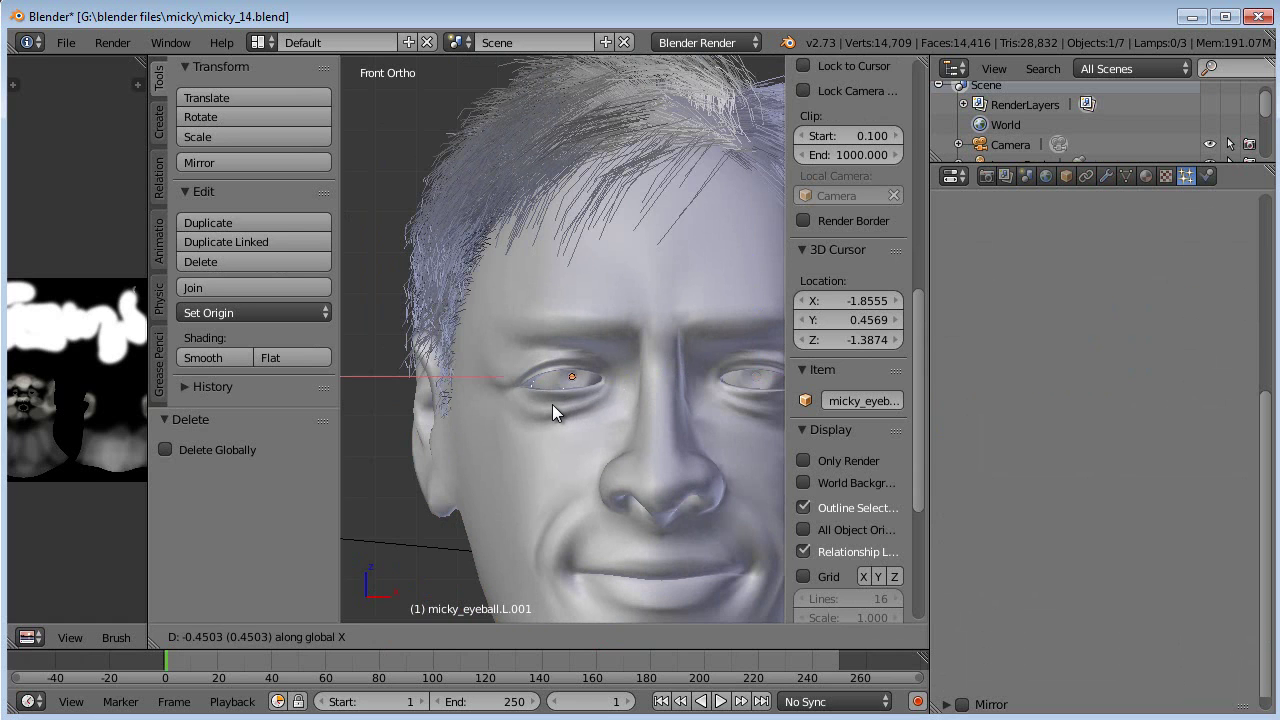
{"action": "left_click", "coordinate": [549, 404]}
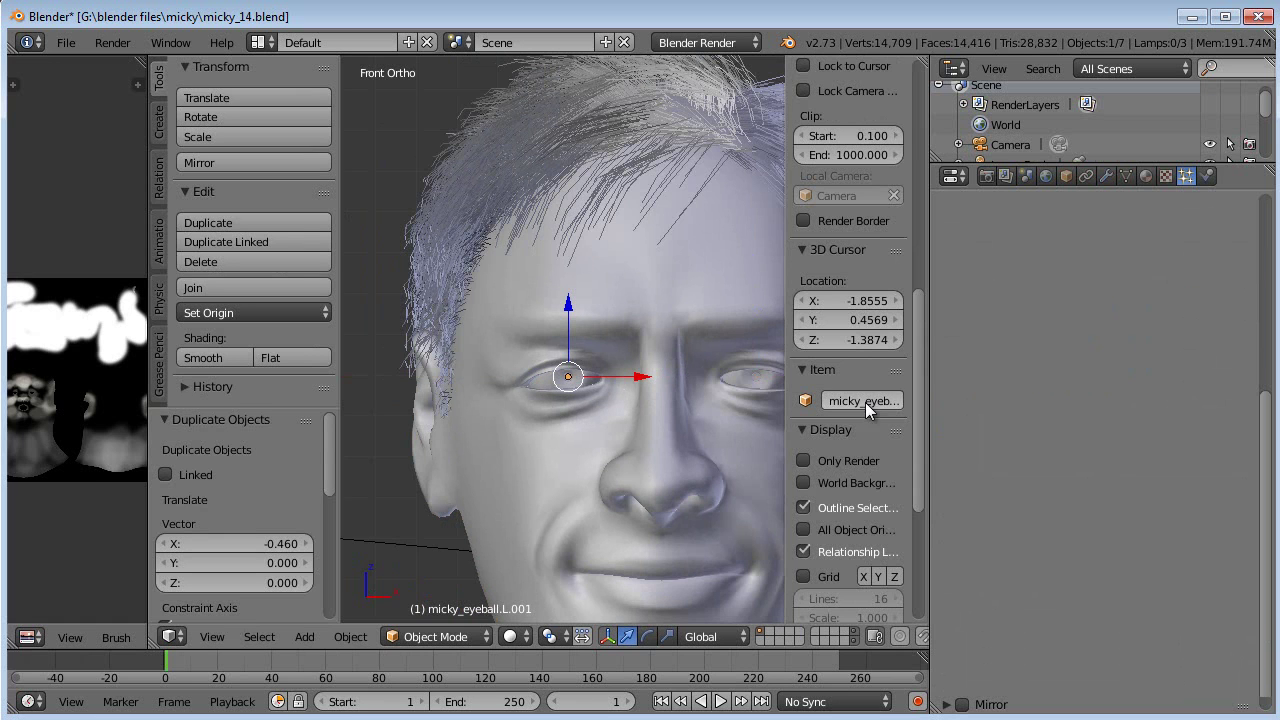
- Rename the duplicated eyeball as micky_eyeball.R and deselect all objects
{"action": "left_click", "coordinate": [786, 416]}
{"action": "left_click_drag", "start_coordinate": [784, 416], "coordinate": [702, 416]}
{"action": "double_click", "coordinate": [820, 405]}
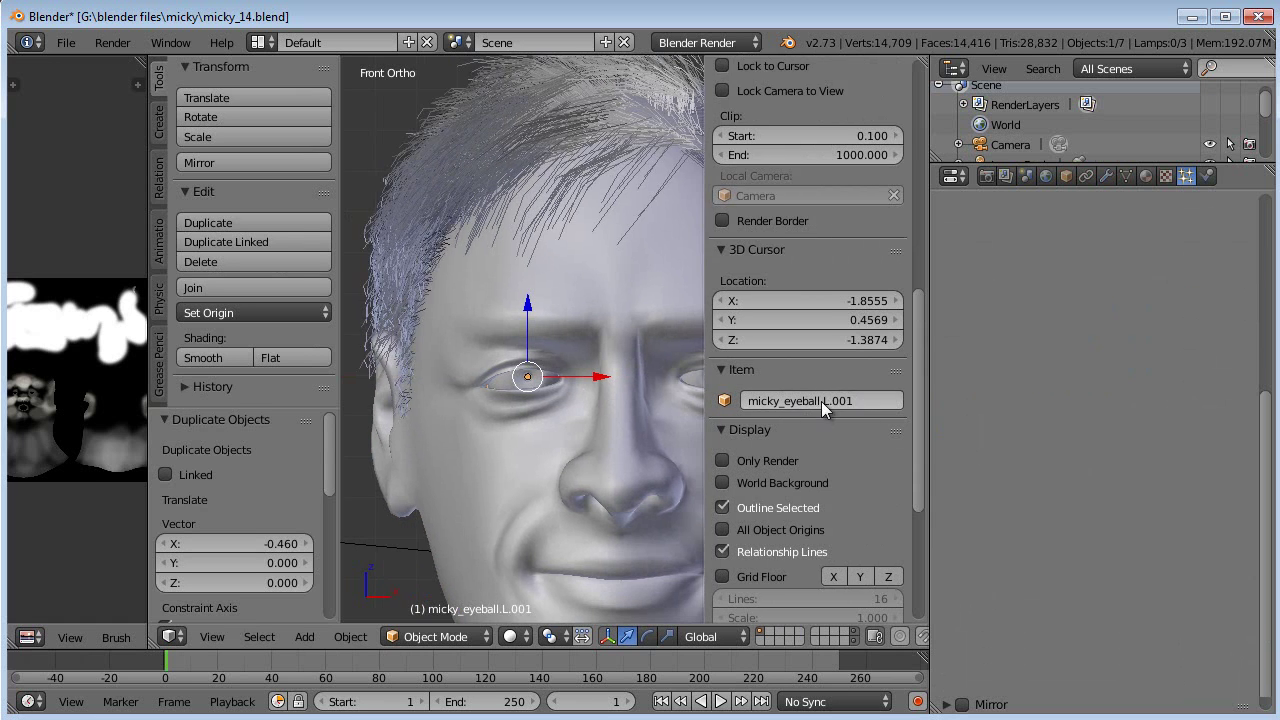
{"action": "key", "text": "BackSpace"}
{"action": "key", "text": "BackSpace"}
{"action": "key", "text": "BackSpace"}
{"action": "key", "text": "BackSpace"}
{"action": "key", "text": "BackSpace"}
{"action": "type", "text": "R"}
{"action": "key", "text": "Return"}
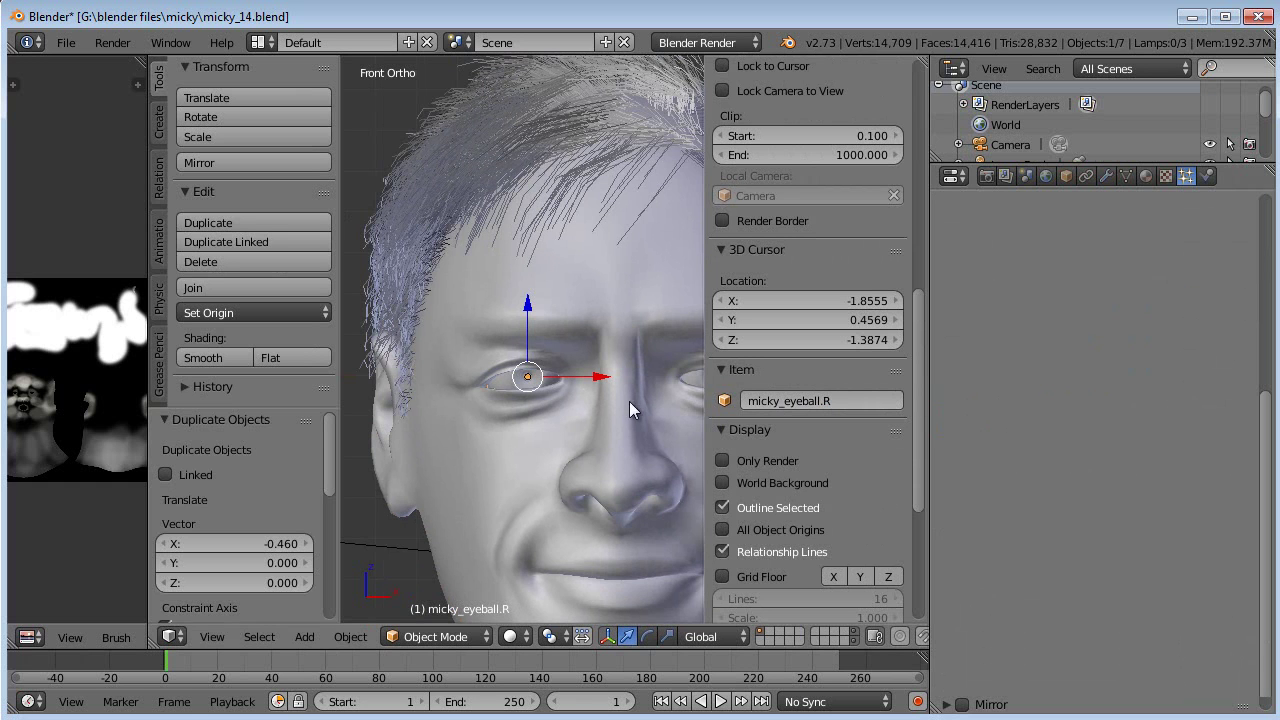
{"action": "key", "text": "a"}
{"action": "middle_click_drag", "start_coordinate": [619, 475], "coordinate": [560, 443]}
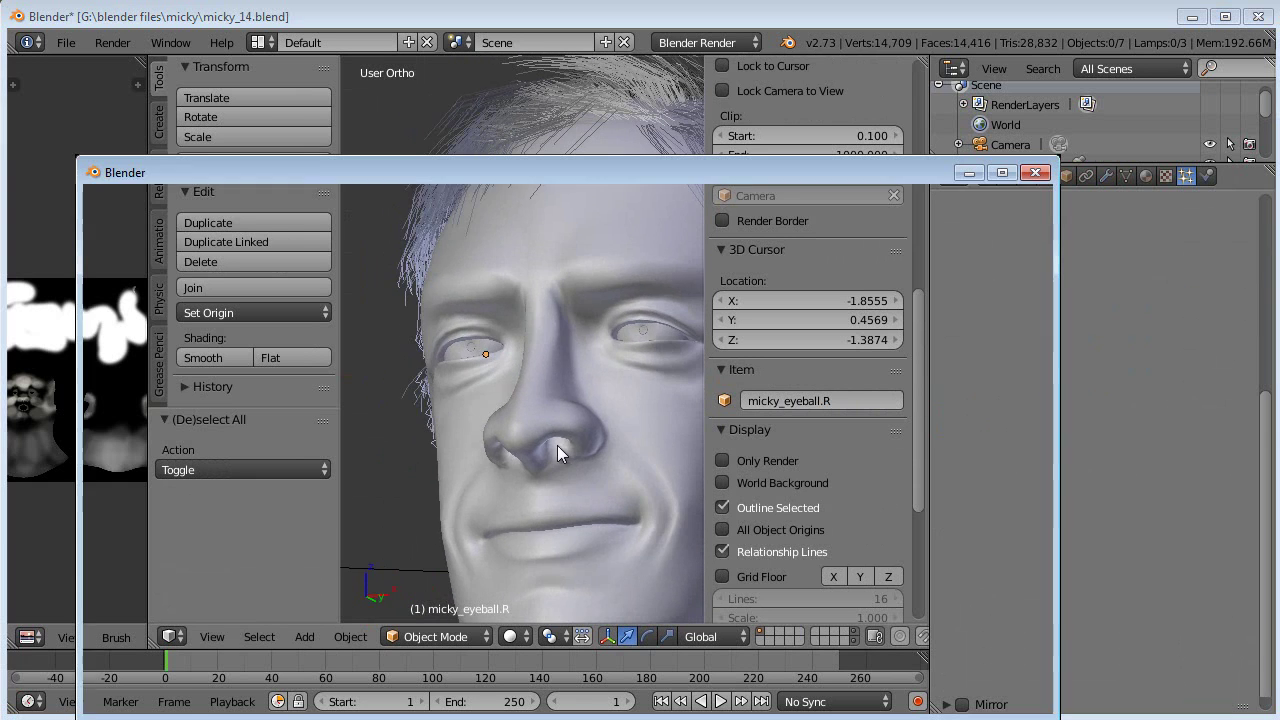
- Review the rendered head, close the render window and save the blend file
{"action": "key", "text": "F11"}
{"action": "left_click_drag", "start_coordinate": [564, 172], "coordinate": [578, 141]}
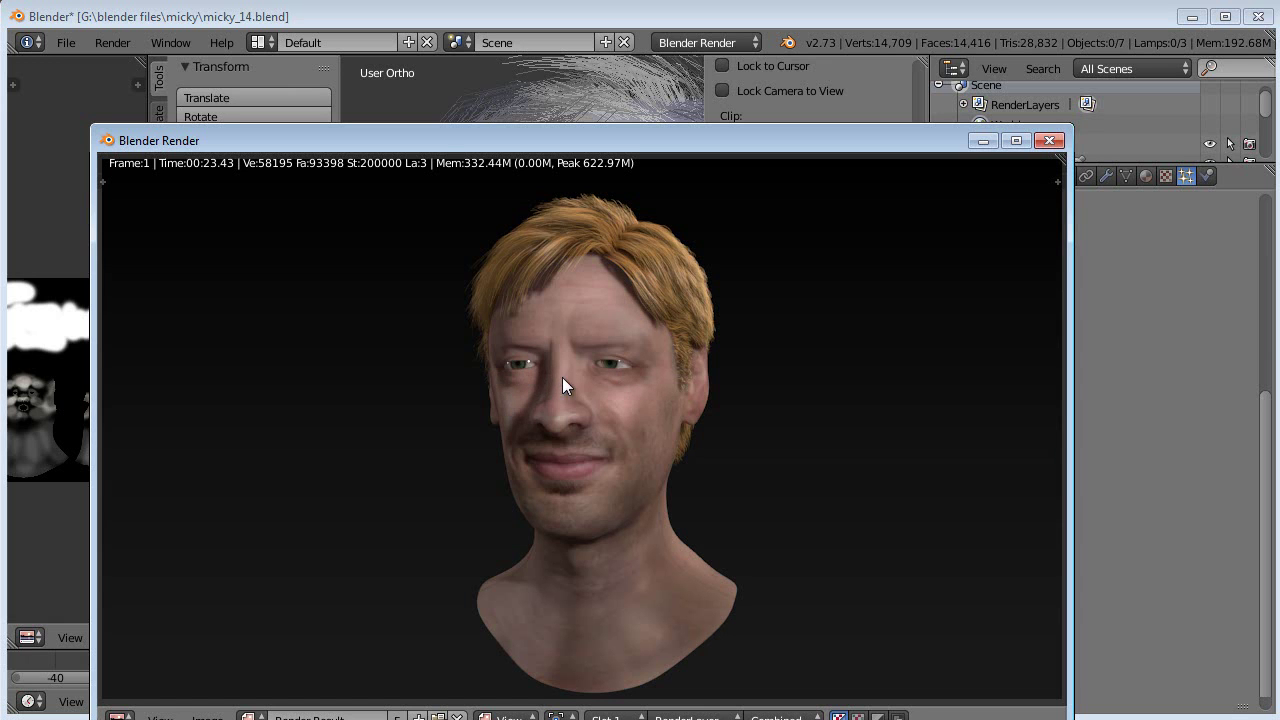
{"action": "left_click", "coordinate": [1050, 142]}
{"action": "middle_click_drag", "start_coordinate": [491, 373], "coordinate": [545, 398]}
{"action": "left_click", "coordinate": [65, 42]}
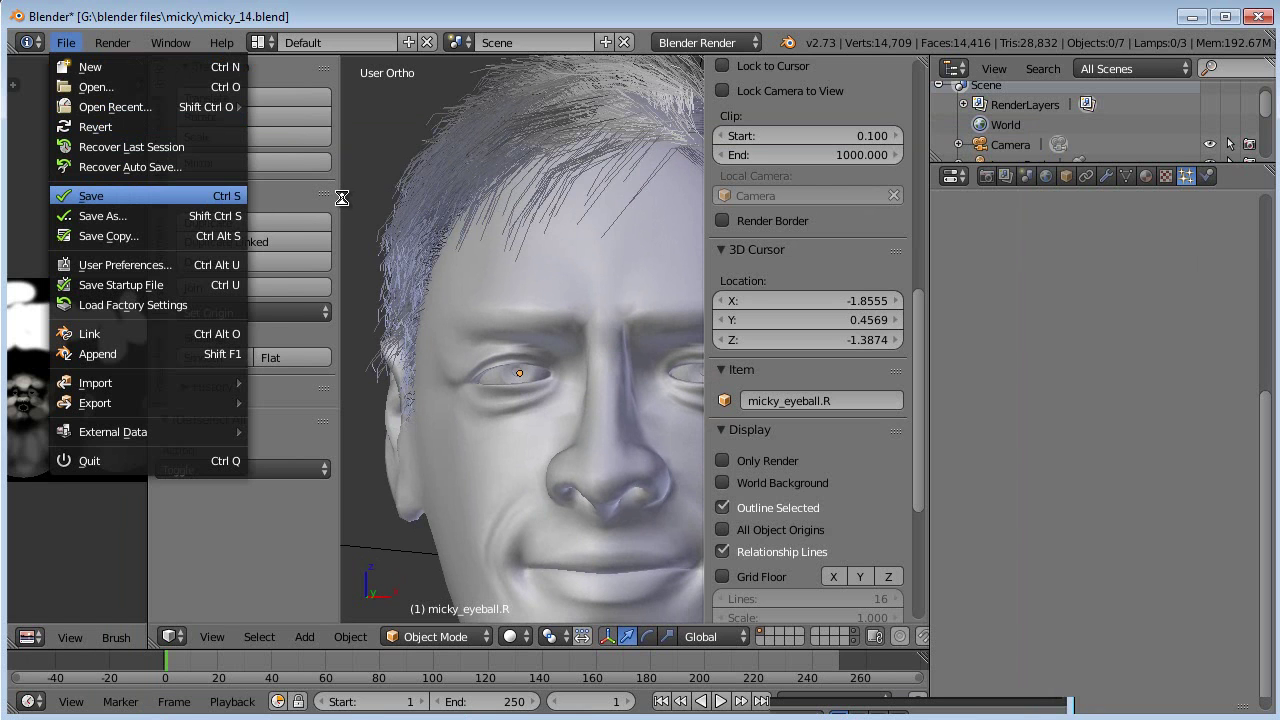
{"action": "left_click_drag", "start_coordinate": [341, 203], "coordinate": [246, 200]}
- Hide the ParticleSystem 1 and ParticleSystem 2 hair on micky_head in the viewport, and deselect the head
{"action": "middle_click_drag", "start_coordinate": [500, 392], "coordinate": [457, 351]}
{"action": "scroll", "coordinate": [452, 385], "scroll_direction": "down", "scroll_amount": 3}
{"action": "middle_click_drag", "start_coordinate": [449, 420], "coordinate": [450, 381]}
{"action": "scroll", "coordinate": [464, 378], "scroll_direction": "up", "scroll_amount": 2}
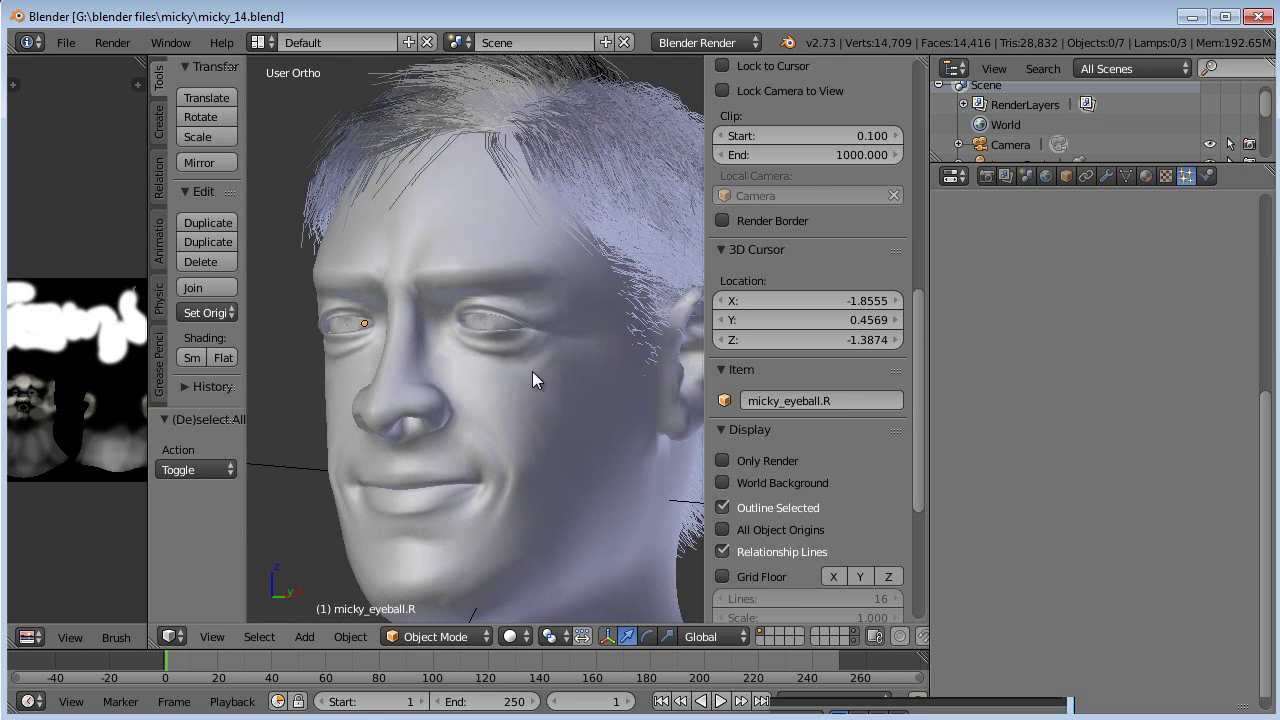
{"action": "right_click", "coordinate": [594, 223]}
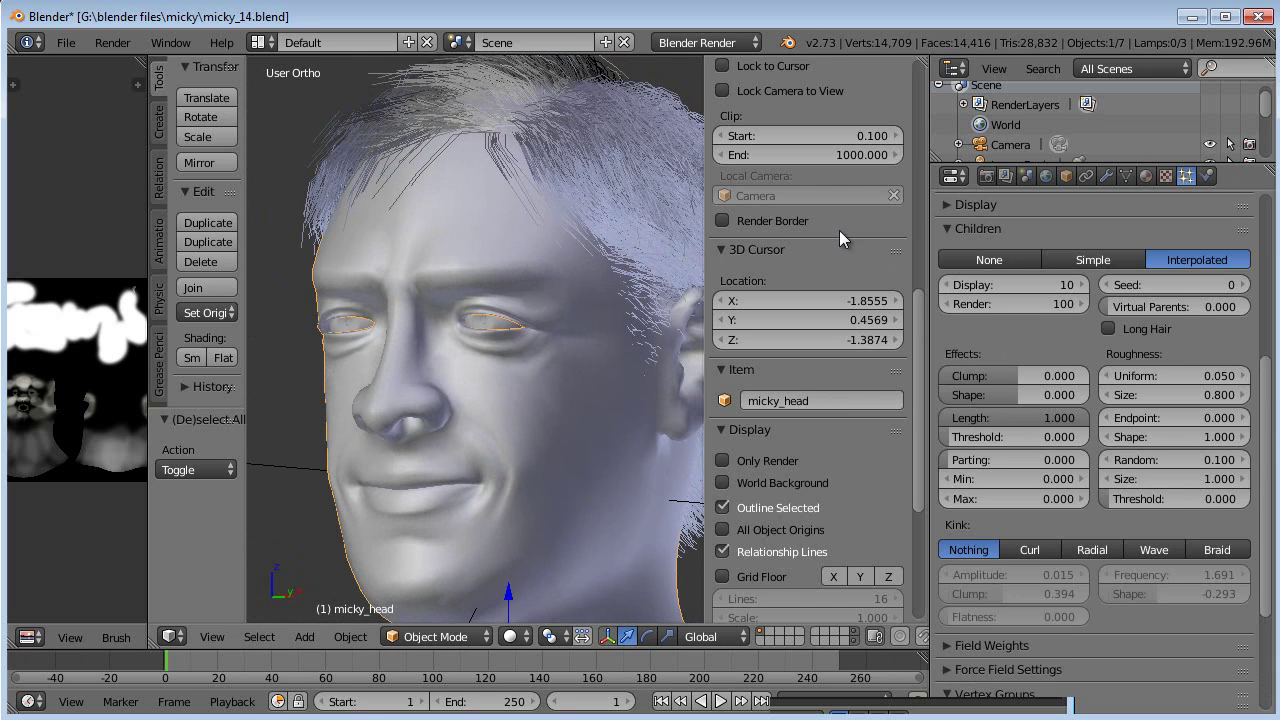
{"action": "left_click", "coordinate": [1107, 178]}
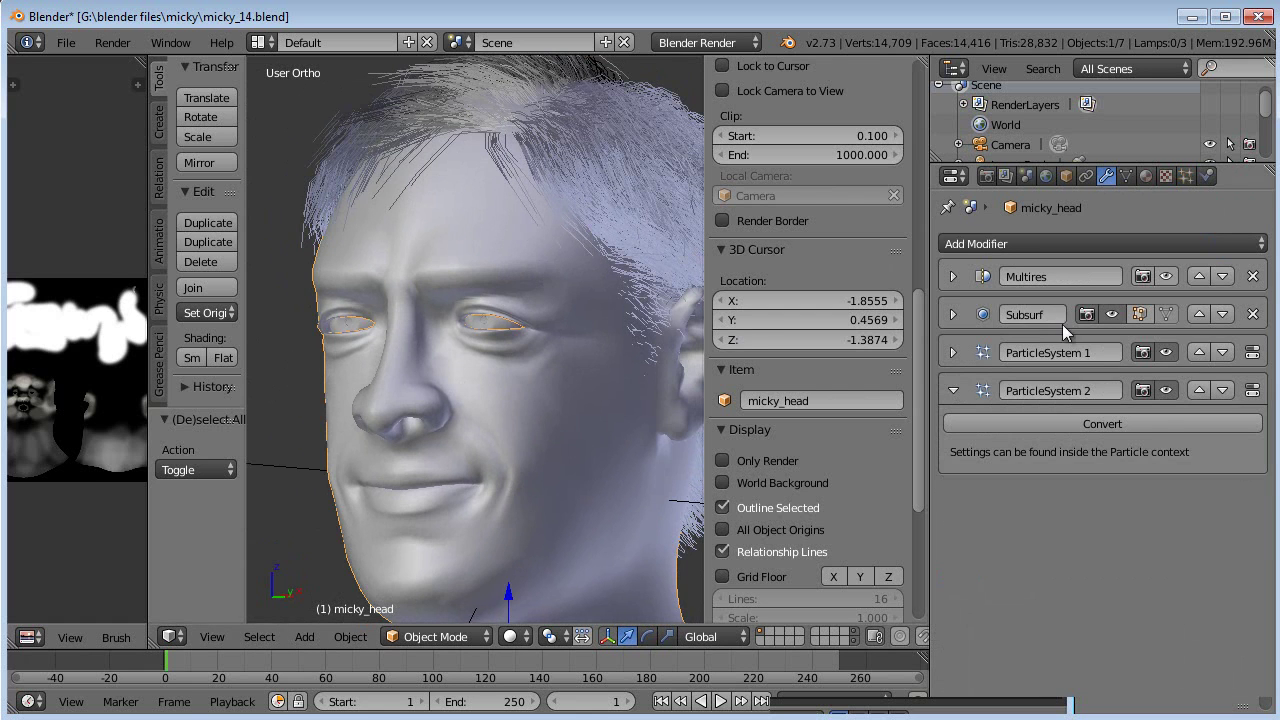
{"action": "left_click", "coordinate": [1167, 352]}
{"action": "left_click", "coordinate": [1167, 390]}
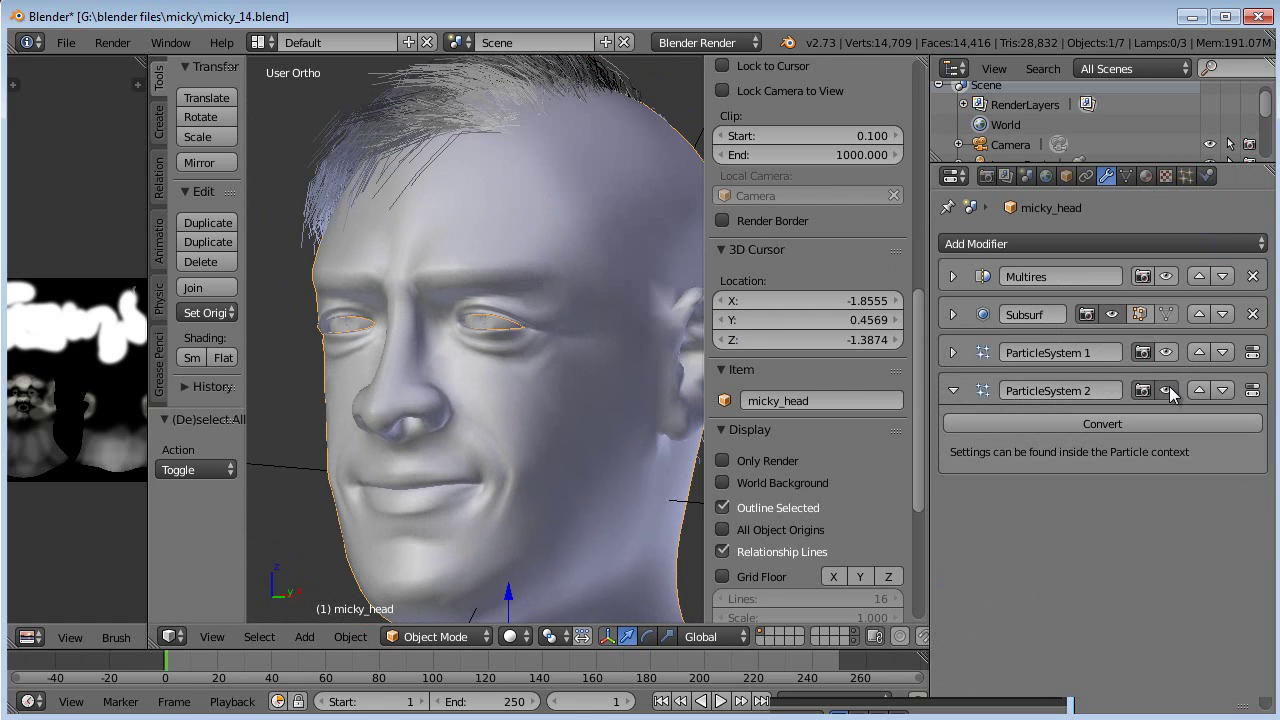
{"action": "middle_click_drag", "start_coordinate": [444, 340], "coordinate": [520, 349]}
{"action": "key", "text": "a"}
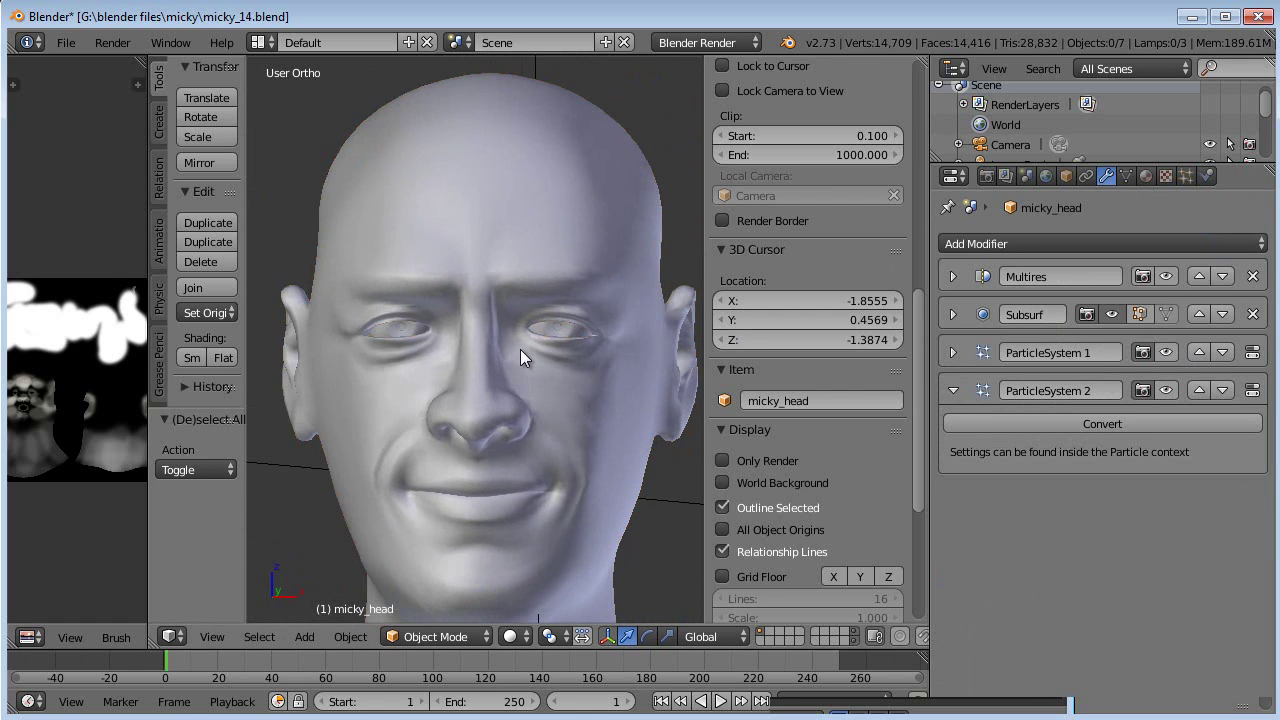
- Add a new particle system to micky_head below Head Hair Right and name it Eyebrows
{"action": "key", "text": "KP_1"}
{"action": "scroll", "coordinate": [529, 346], "scroll_direction": "up", "scroll_amount": 3}
{"action": "scroll", "coordinate": [529, 346], "scroll_direction": "down", "scroll_amount": 2}
{"action": "middle_click_drag", "start_coordinate": [483, 381], "coordinate": [486, 406], "text": "shift"}
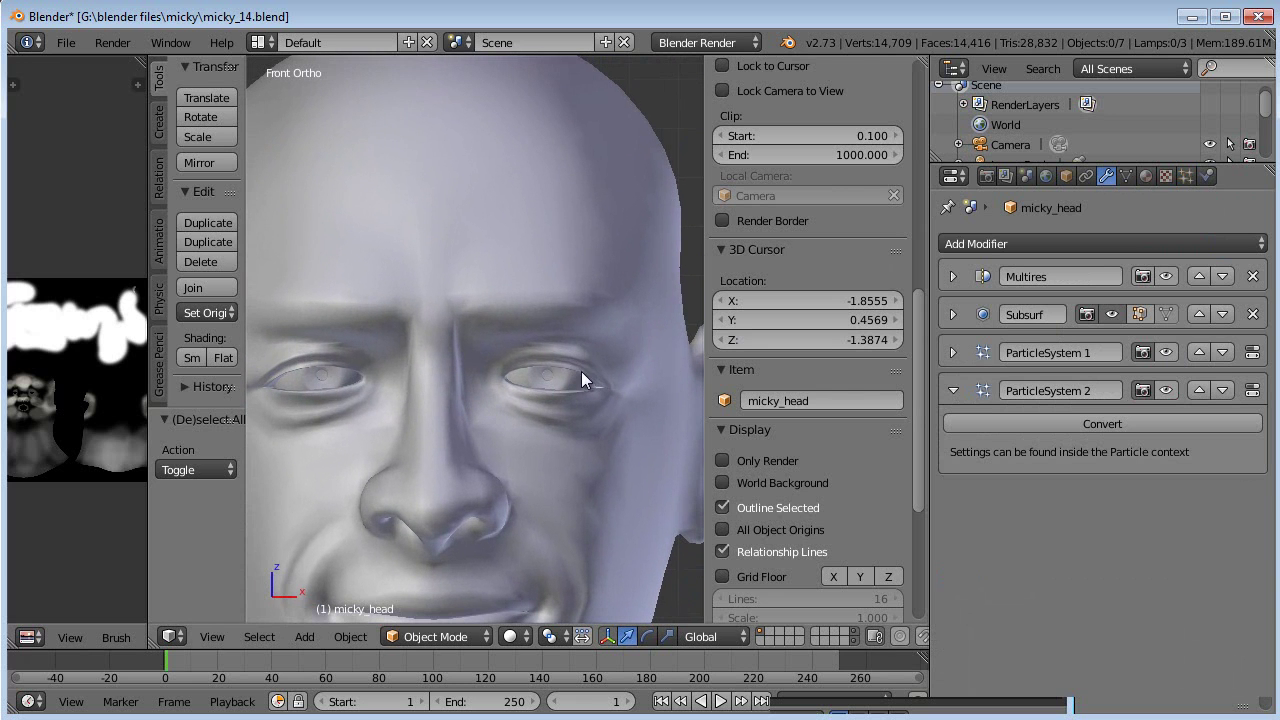
{"action": "left_click", "coordinate": [1186, 176]}
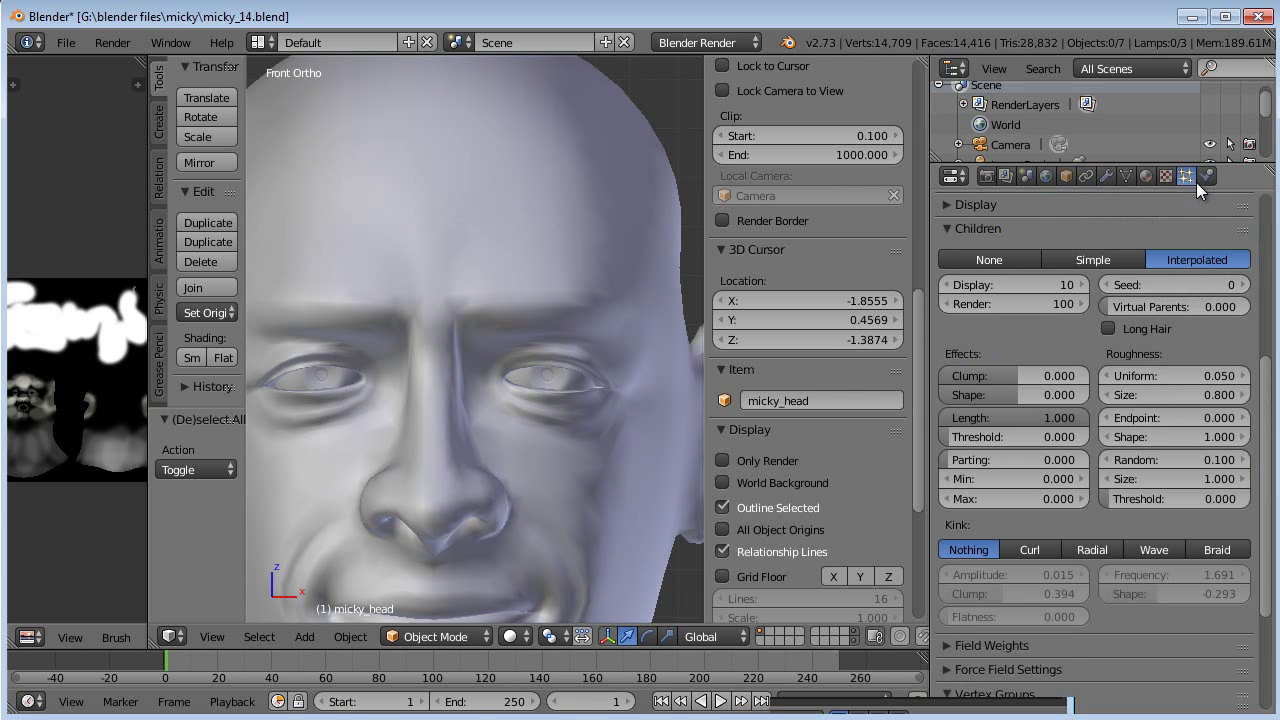
{"action": "scroll", "coordinate": [1182, 252], "scroll_direction": "up", "scroll_amount": 8}
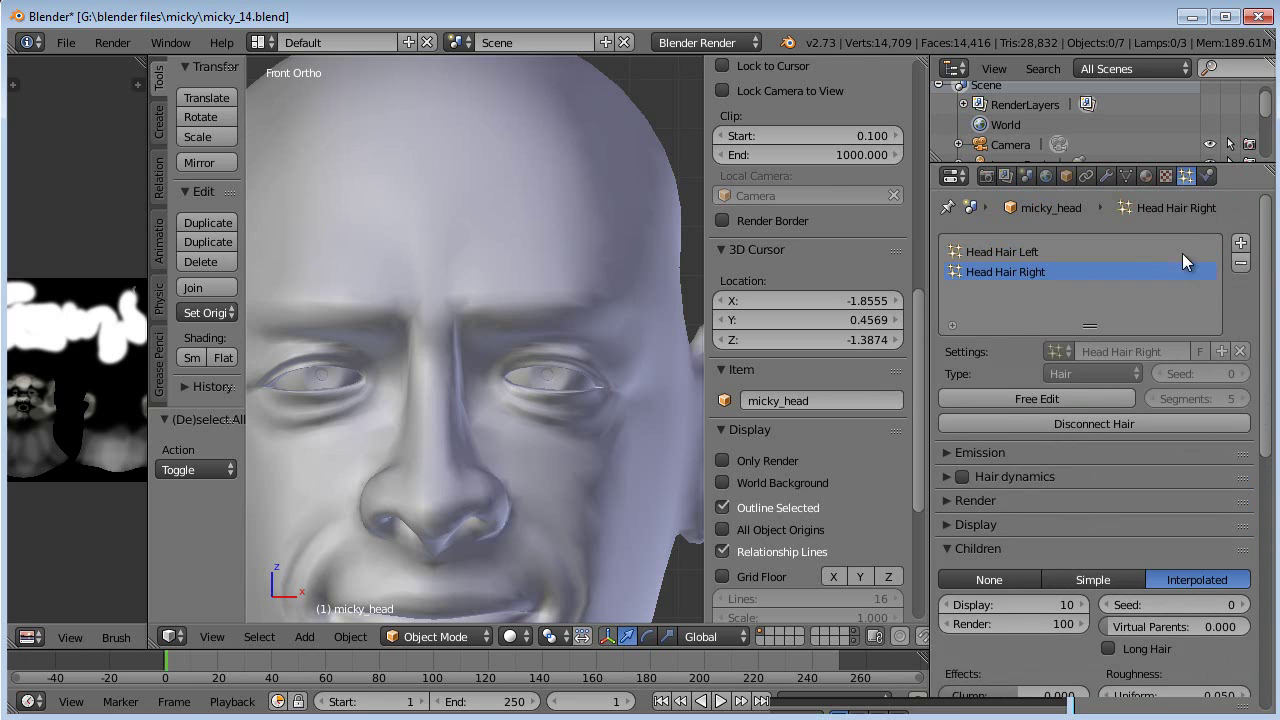
{"action": "left_click", "coordinate": [1240, 243]}
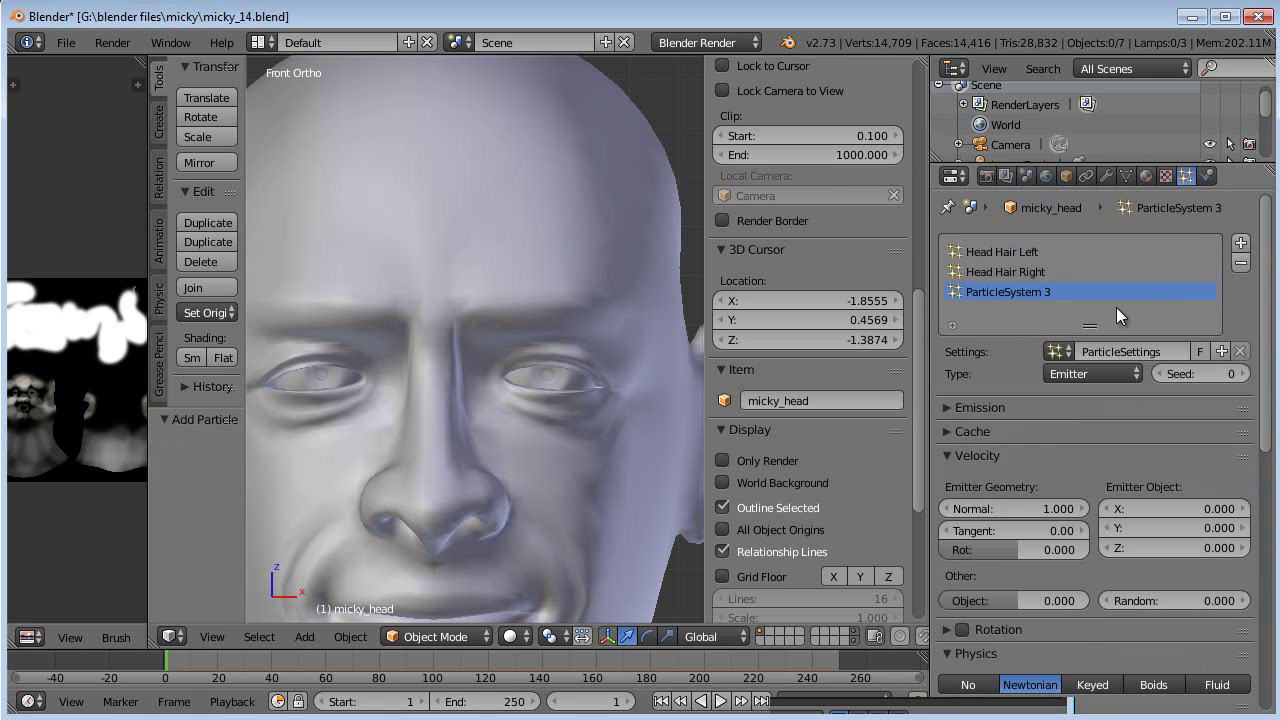
{"action": "double_click", "coordinate": [1035, 292]}
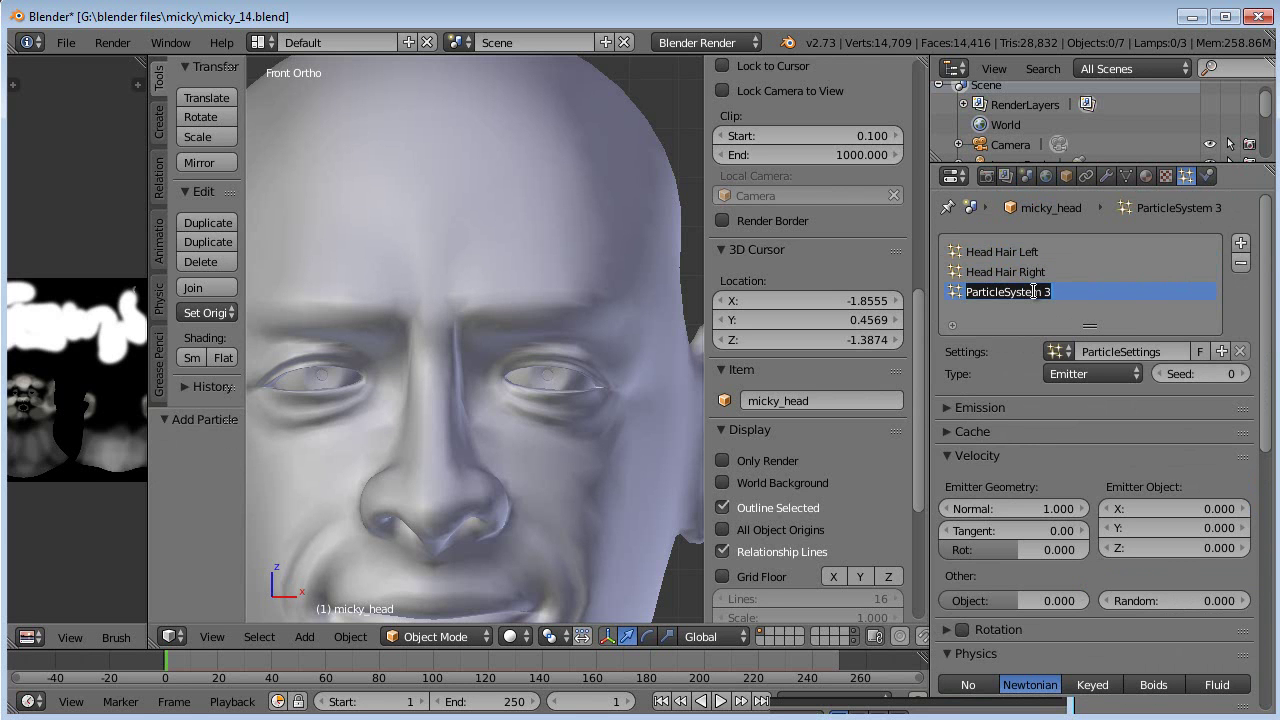
{"action": "type", "text": "Eyebrows"}
{"action": "key", "text": "Return"}
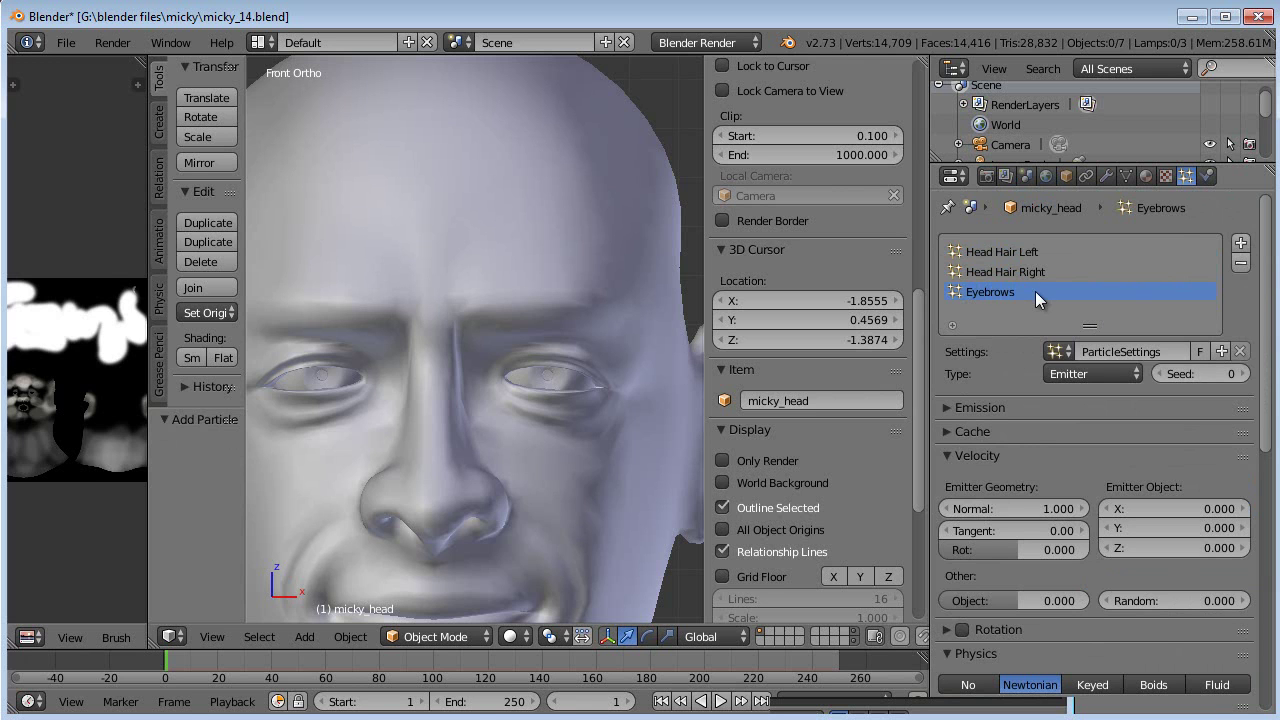
- Rename the particle settings of the new system as Eyebrows
{"action": "left_click", "coordinate": [1114, 345]}
{"action": "type", "text": "Eyebrows"}
{"action": "key", "text": "Return"}
- Rename the ParticleSystem 3 modifier as Eyebrows in the head's modifier stack
{"action": "left_click", "coordinate": [1107, 176]}
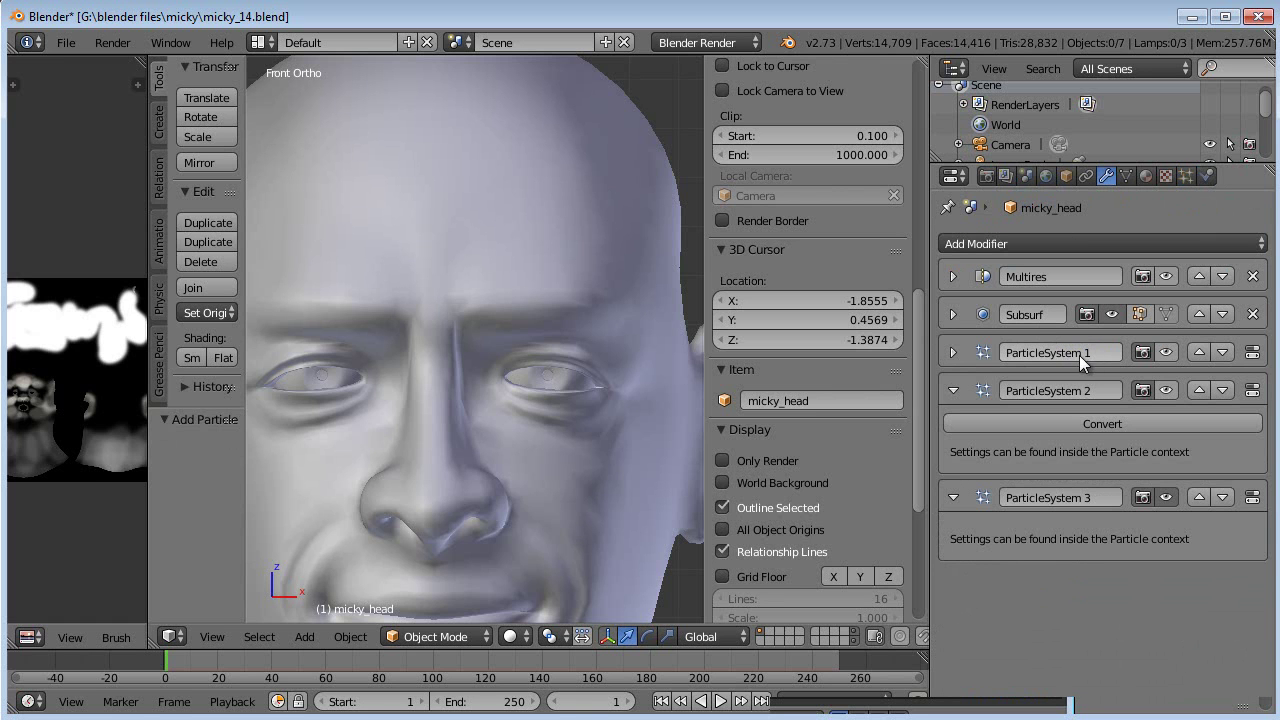
{"action": "left_click", "coordinate": [1185, 177]}
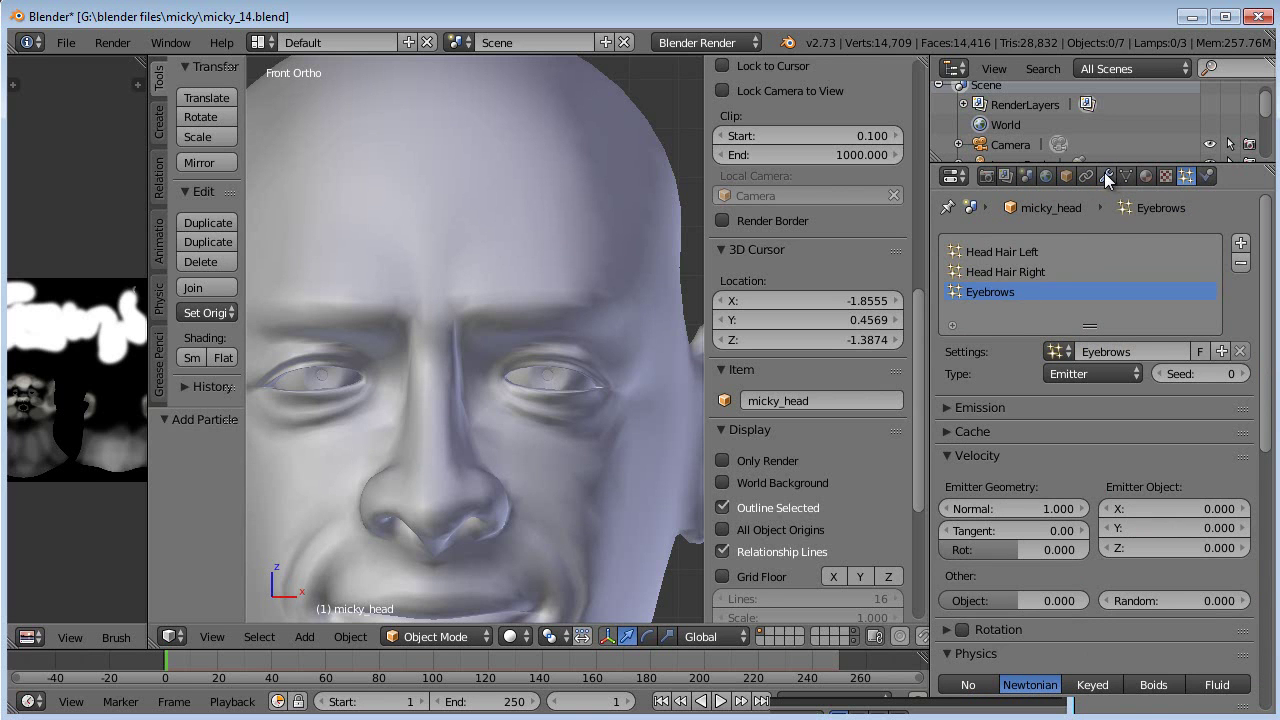
{"action": "left_click", "coordinate": [1107, 176]}
{"action": "double_click", "coordinate": [1062, 498]}
{"action": "type", "text": "H"}
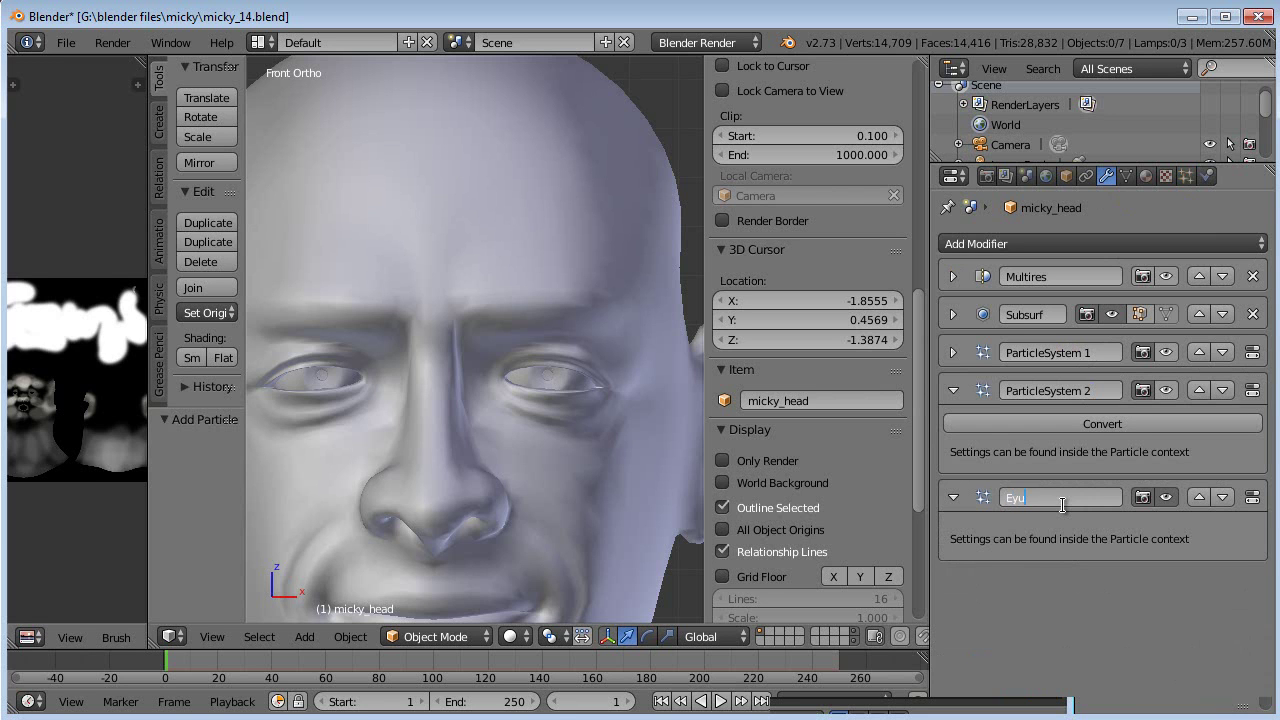
{"action": "key", "text": "Return"}
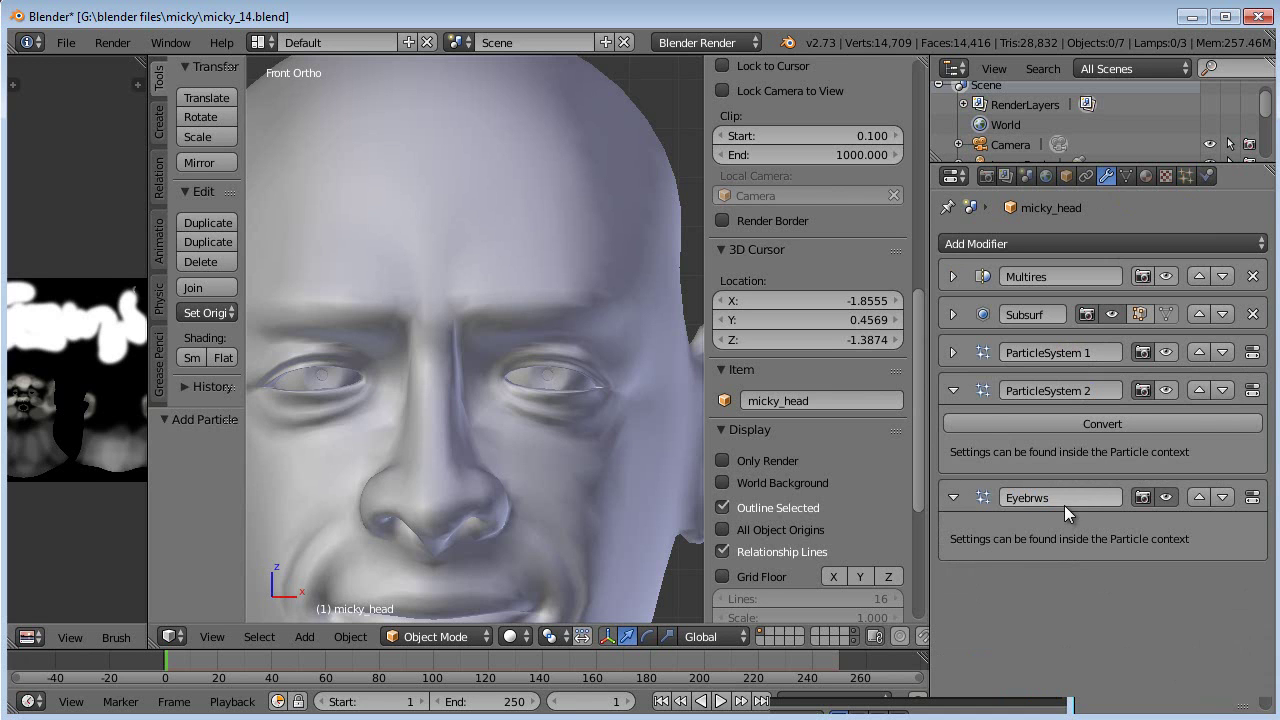
{"action": "left_click", "coordinate": [1045, 499]}
{"action": "left_click", "coordinate": [1041, 499]}
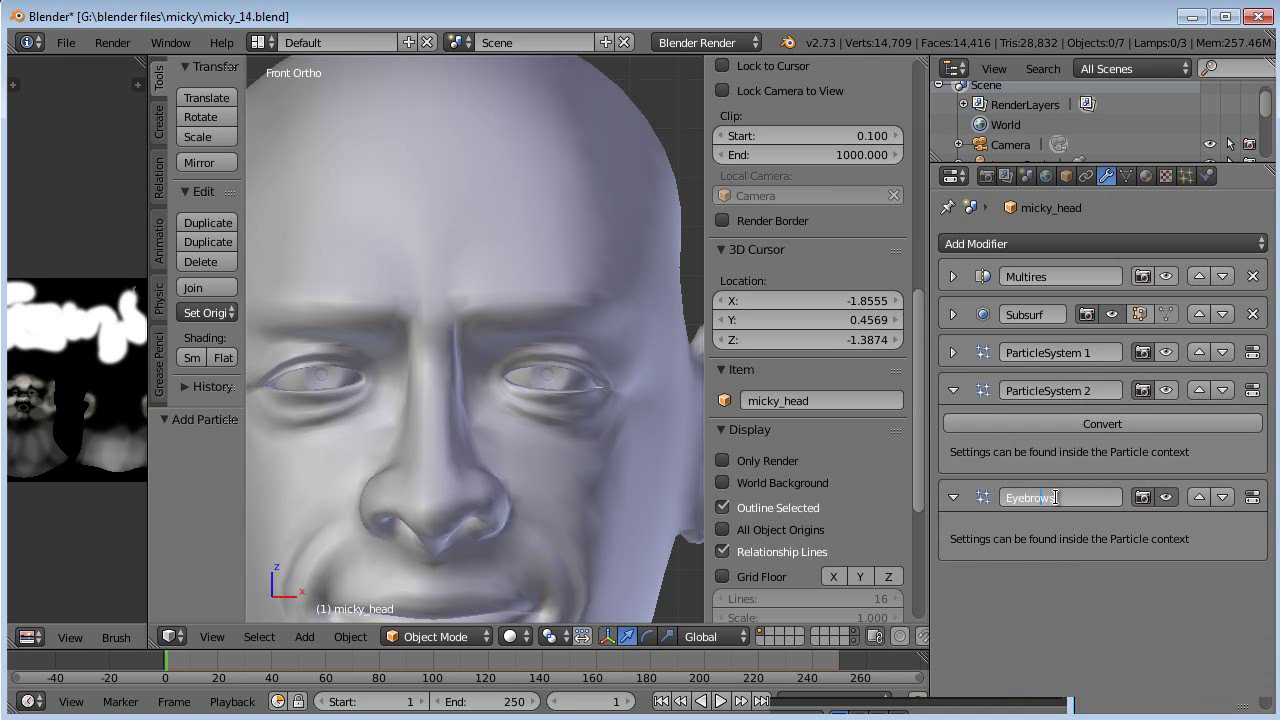
{"action": "type", "text": "o"}
{"action": "key", "text": "Return"}
- Show the ParticleSystem 2 hair in the viewport and rename its modifier as Head hair right
{"action": "left_click", "coordinate": [1091, 390]}
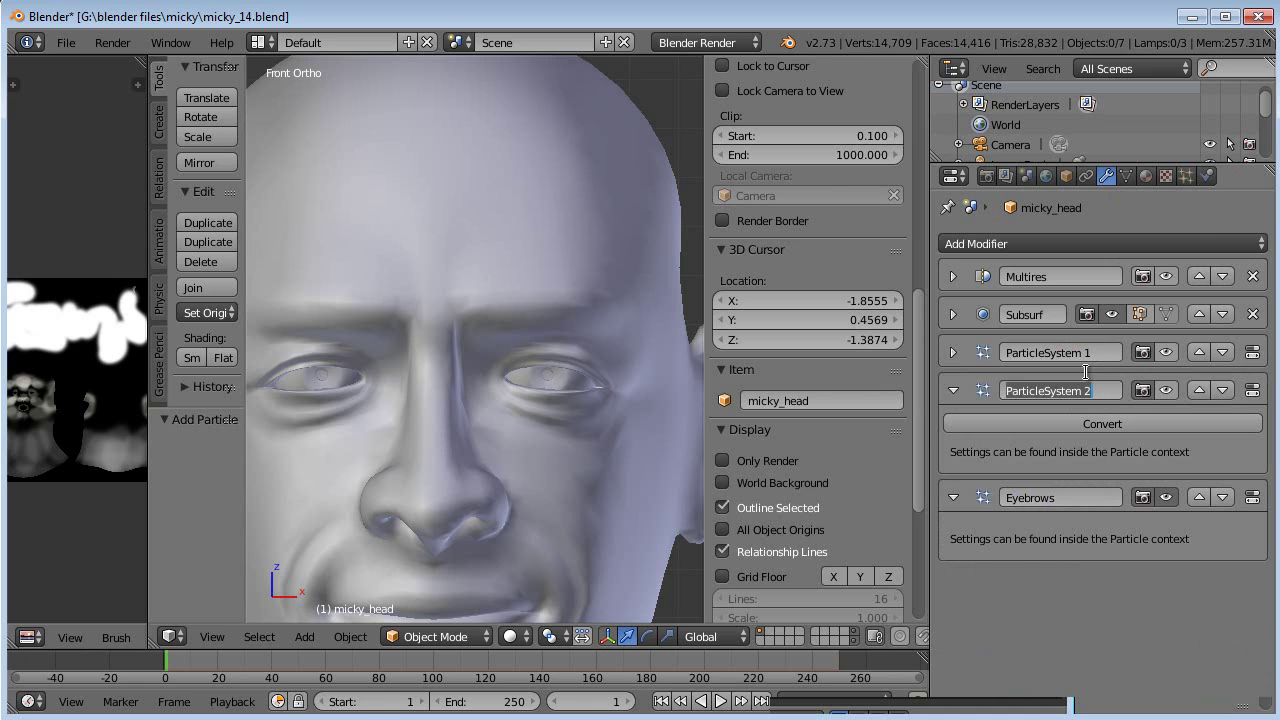
{"action": "type", "text": "Head hair left"}
{"action": "left_click", "coordinate": [1162, 389]}
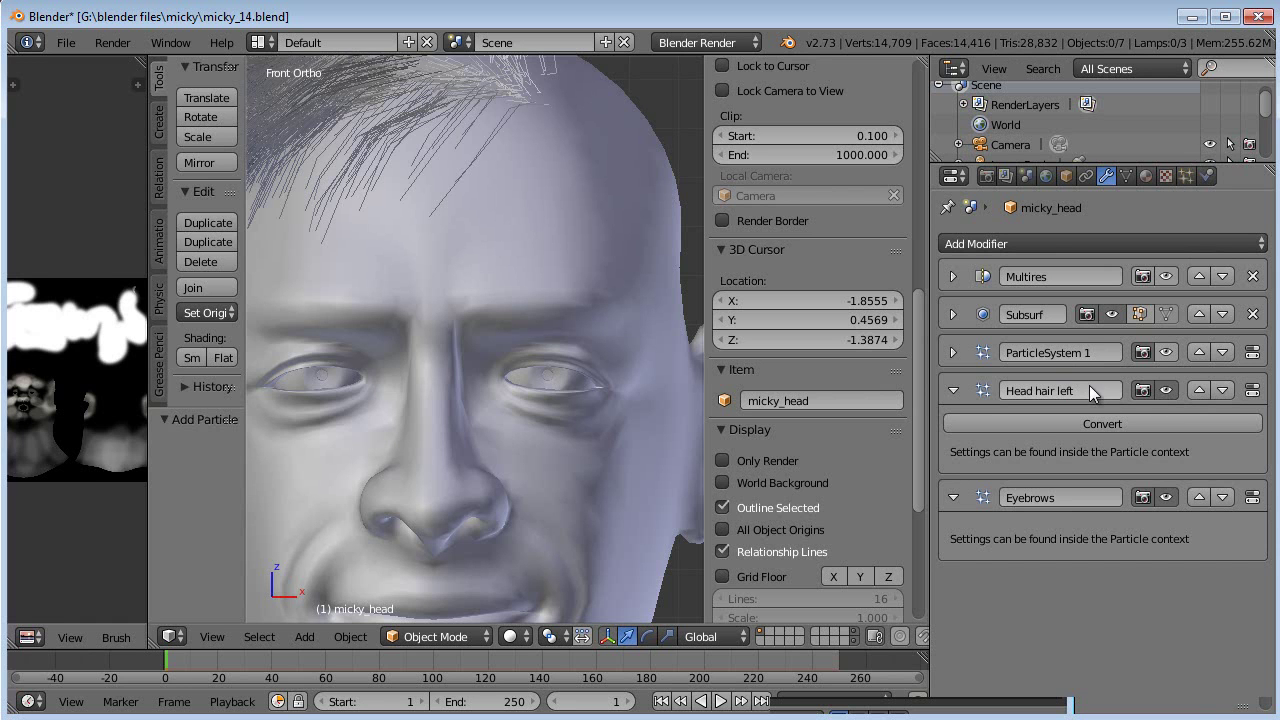
{"action": "left_click", "coordinate": [1063, 390]}
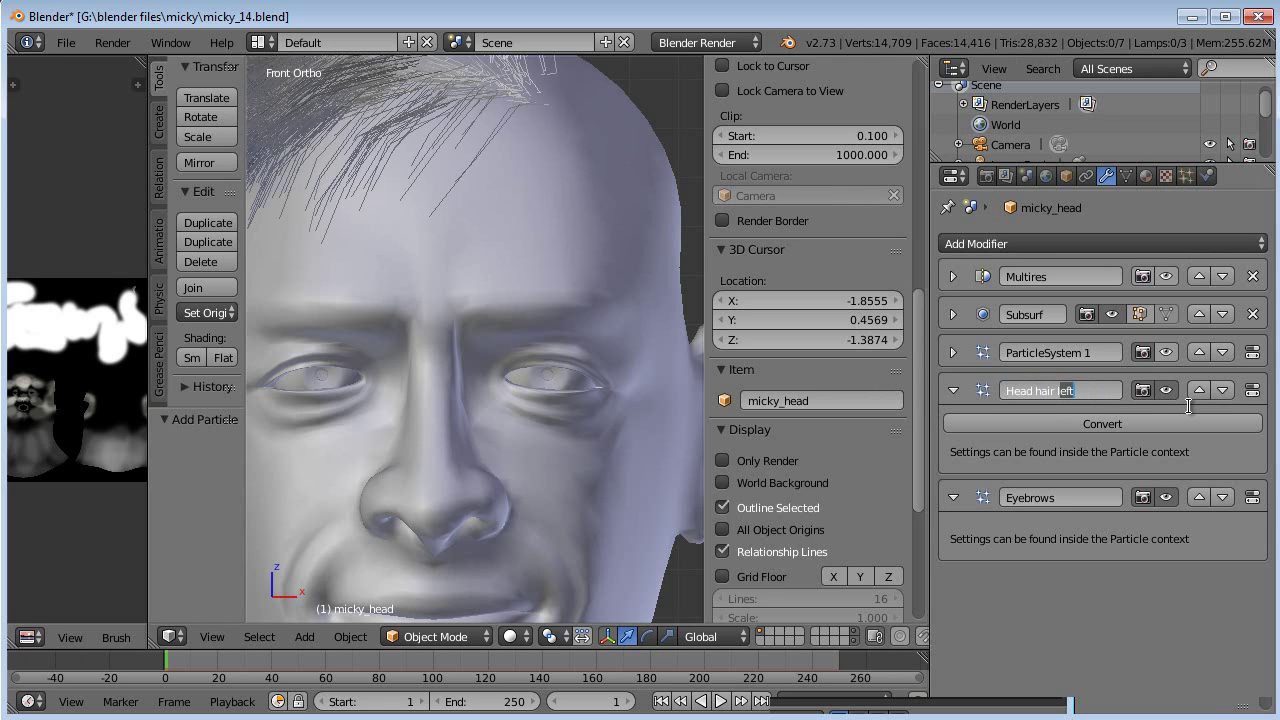
{"action": "key", "text": "Return"}
{"action": "type", "text": "Head hair right"}
- Rename the ParticleSystem 1 modifier as Head hair left
{"action": "left_click", "coordinate": [1075, 353]}
{"action": "key", "text": "BackSpace"}
{"action": "type", "text": "left"}
{"action": "key", "text": "Return"}
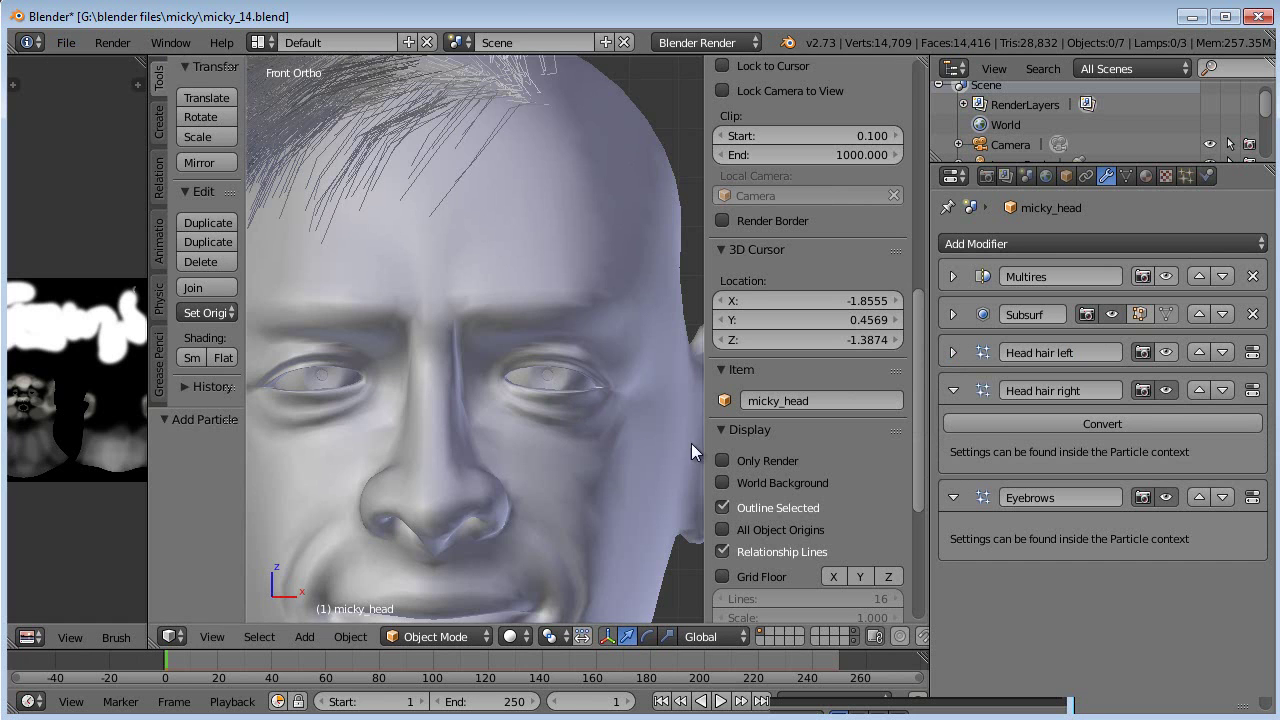
- Enable the 3D View: Screencast Keys add-on in the user preferences and start its display
{"action": "scroll", "coordinate": [690, 443], "scroll_direction": "down", "scroll_amount": 5}
{"action": "scroll", "coordinate": [851, 443], "scroll_direction": "down", "scroll_amount": 8}
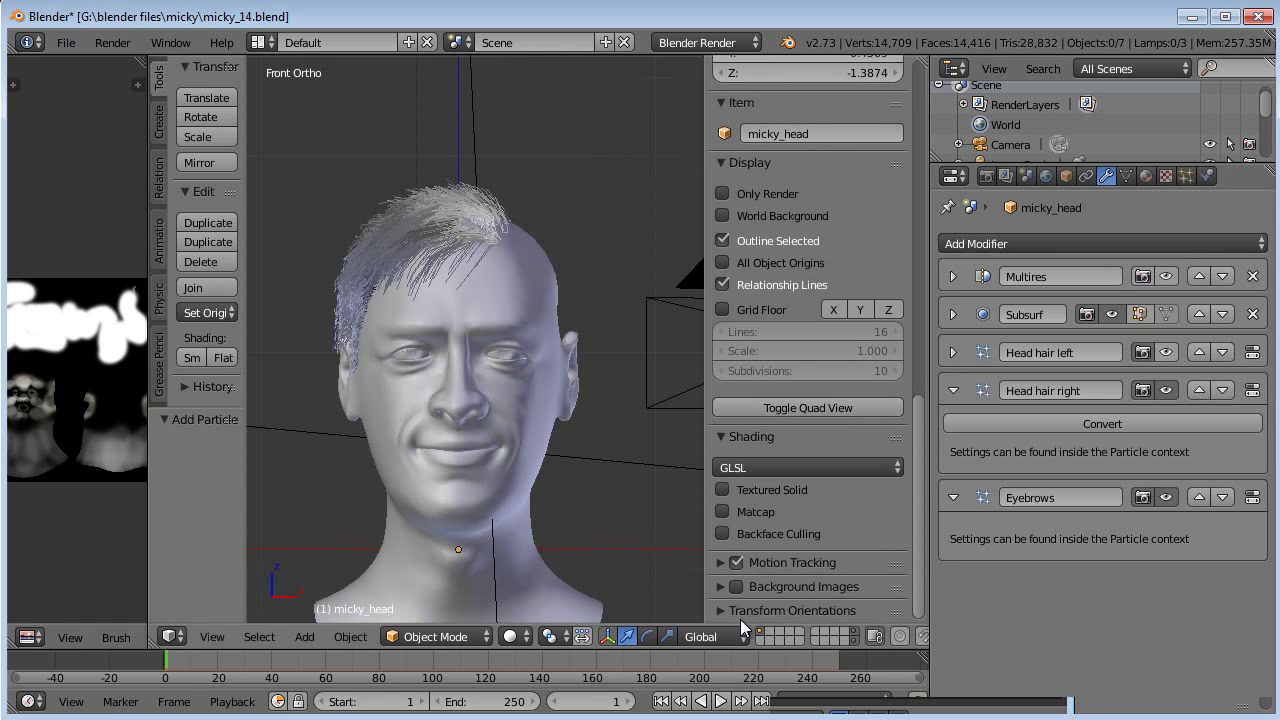
{"action": "left_click", "coordinate": [66, 42]}
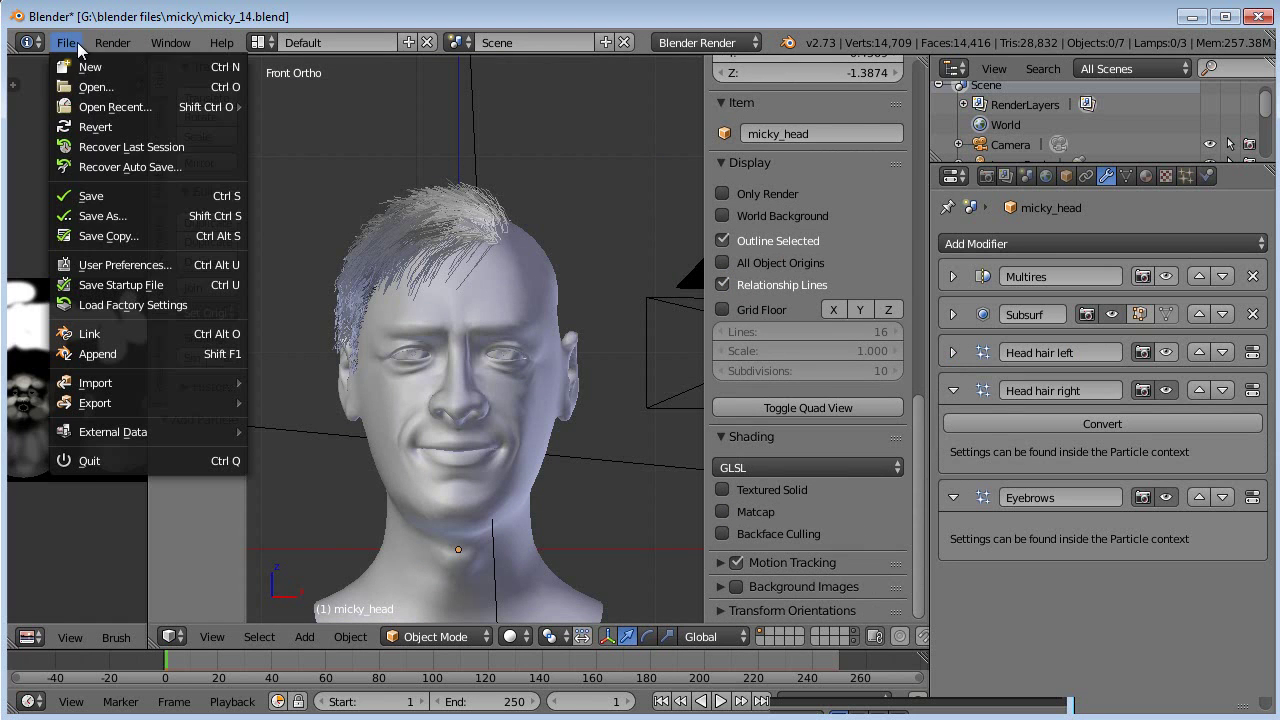
{"action": "left_click", "coordinate": [125, 264]}
{"action": "left_click", "coordinate": [130, 72]}
{"action": "left_click_drag", "start_coordinate": [150, 44], "coordinate": [275, 70]}
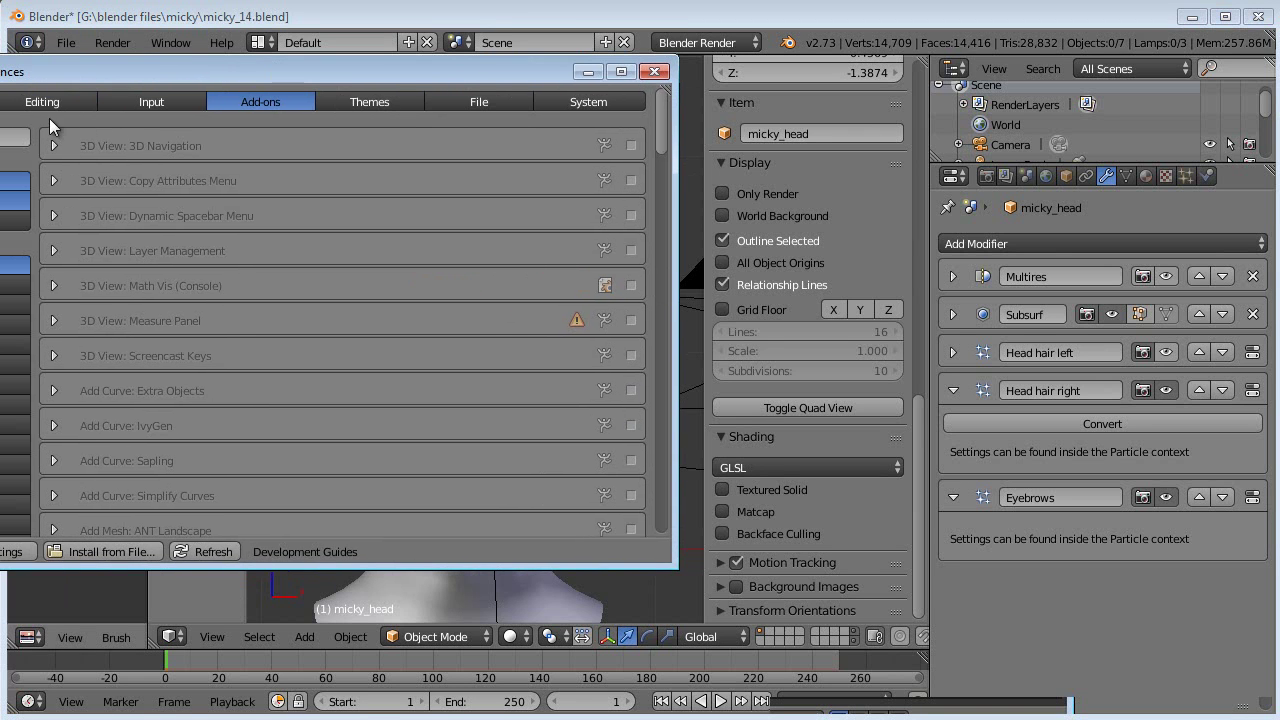
{"action": "left_click_drag", "start_coordinate": [52, 78], "coordinate": [307, 112]}
{"action": "type", "text": "scree"}
{"action": "left_click", "coordinate": [886, 179]}
{"action": "left_click", "coordinate": [909, 105]}
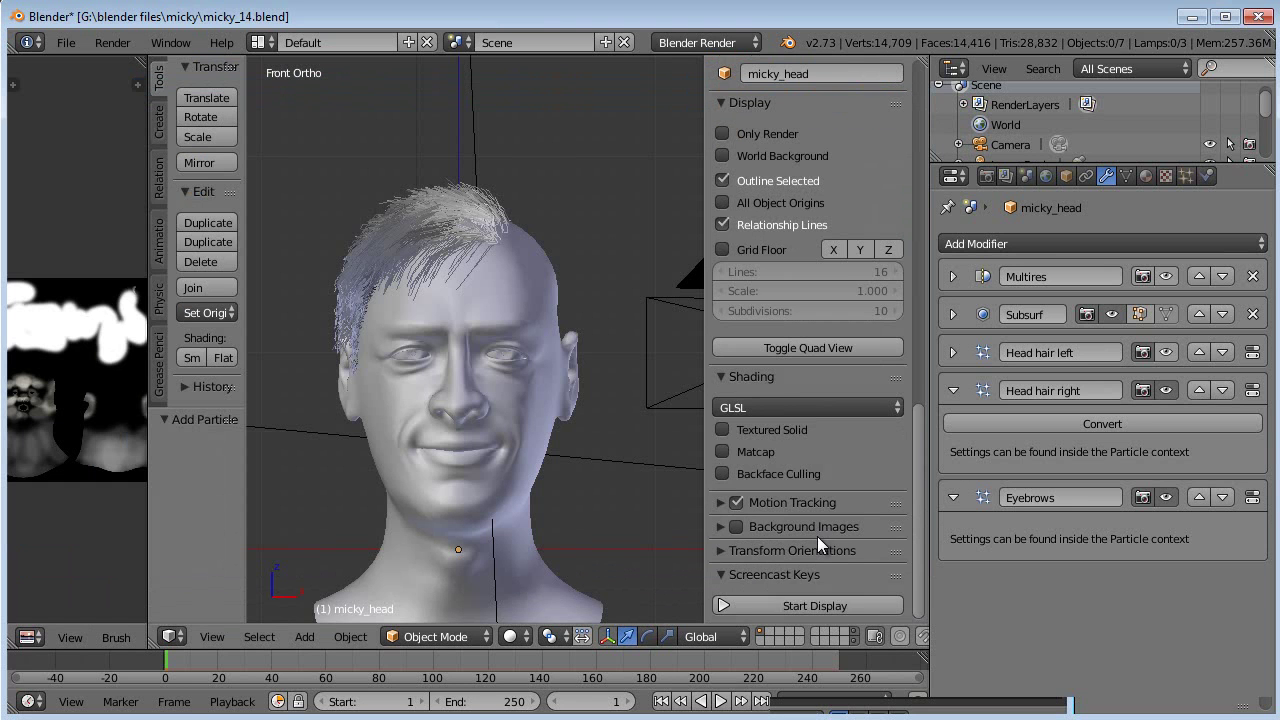
{"action": "left_click", "coordinate": [827, 612]}
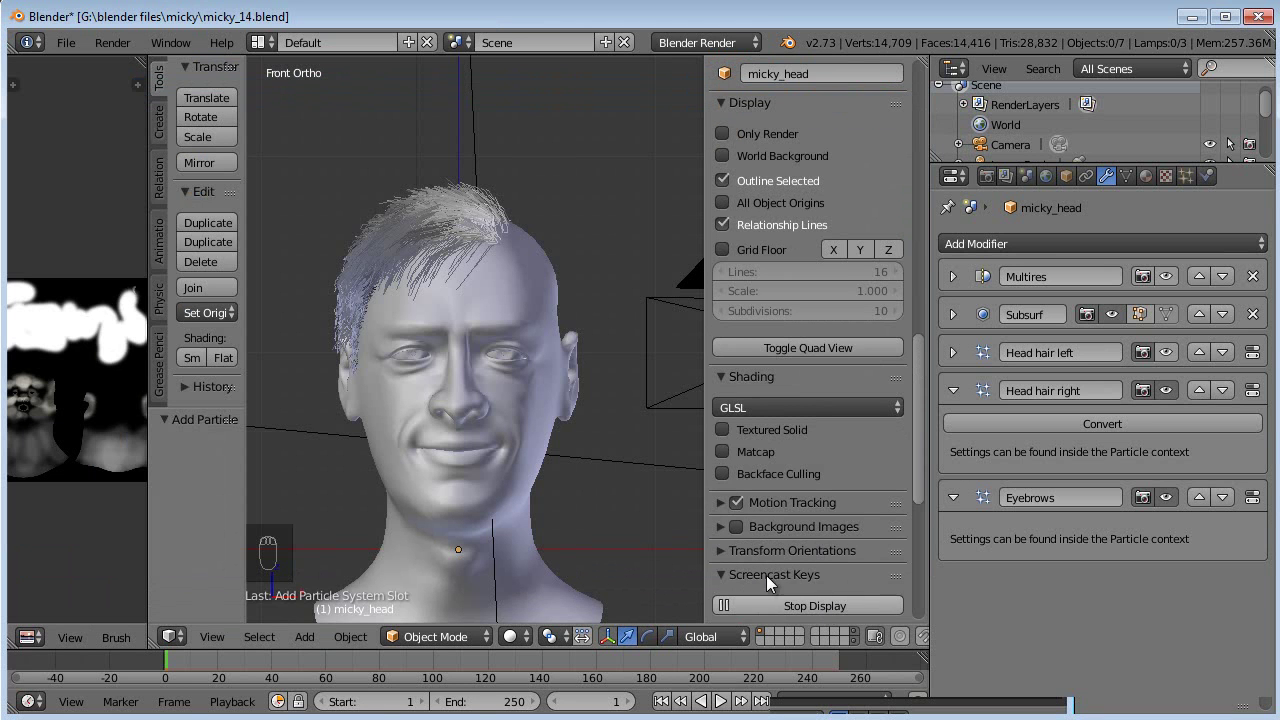
- Collapse the Head hair right modifier and hide its hair in the viewport
{"action": "left_click", "coordinate": [952, 391]}
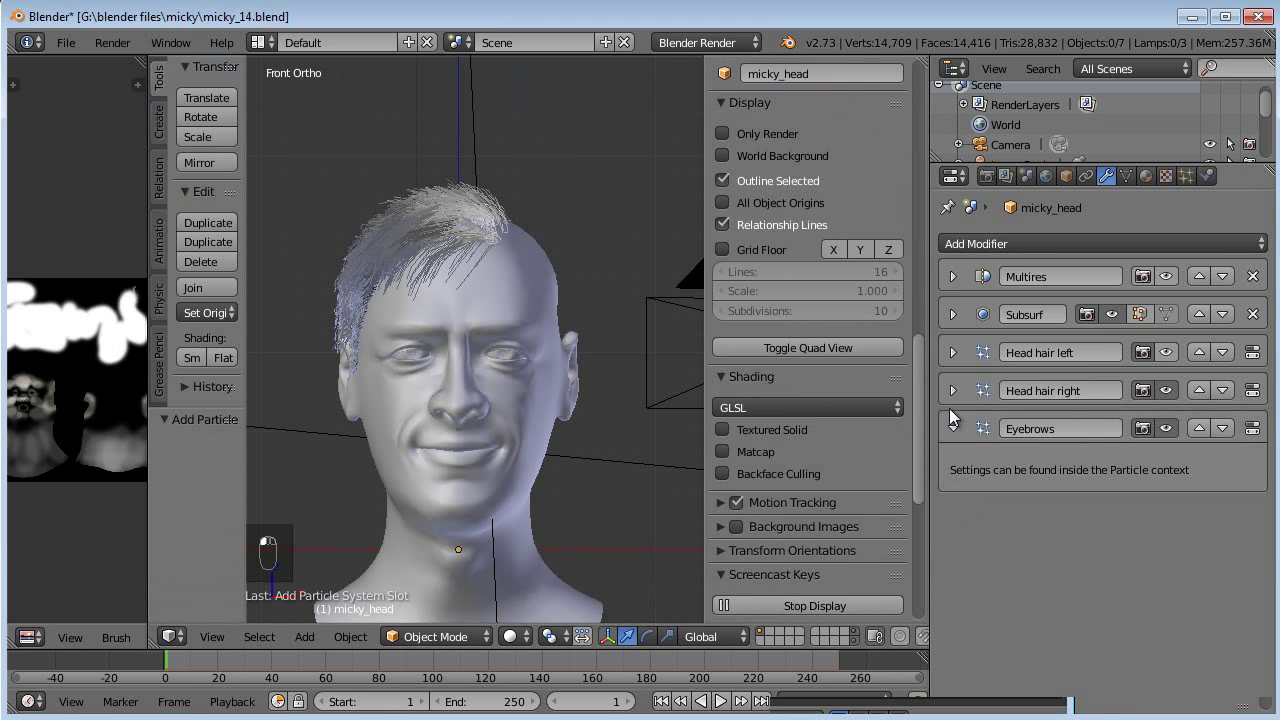
{"action": "left_click", "coordinate": [1165, 390]}
{"action": "scroll", "coordinate": [488, 395], "scroll_direction": "up", "scroll_amount": 5}
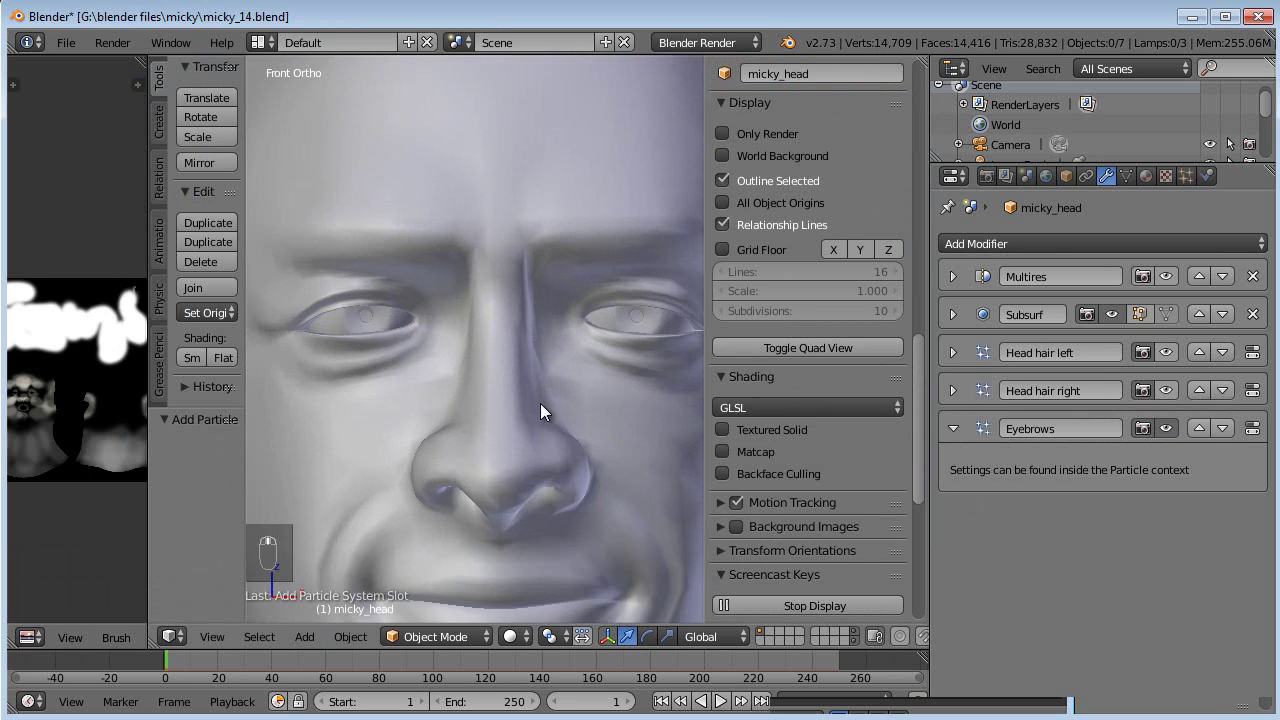
- Set the Eyebrows particle system's type to Hair, and enable its Advanced option with the emission settings expanded
{"action": "left_click", "coordinate": [1187, 175]}
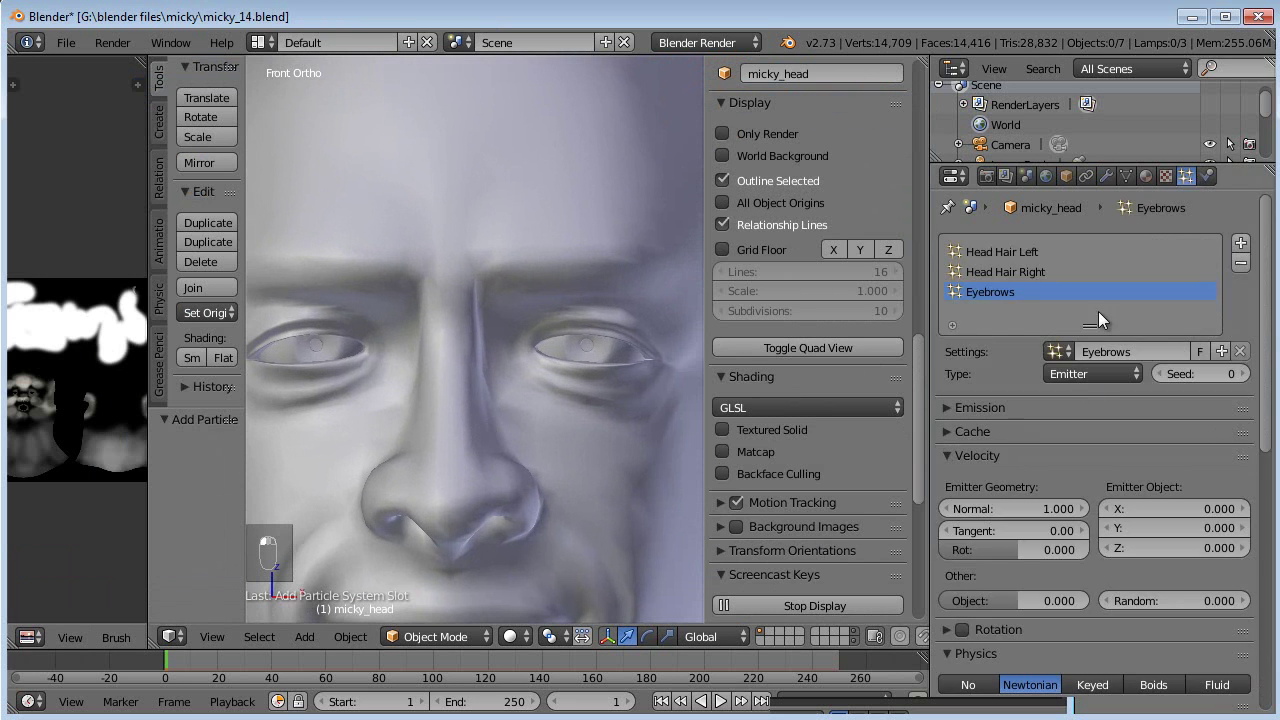
{"action": "left_click", "coordinate": [1100, 373]}
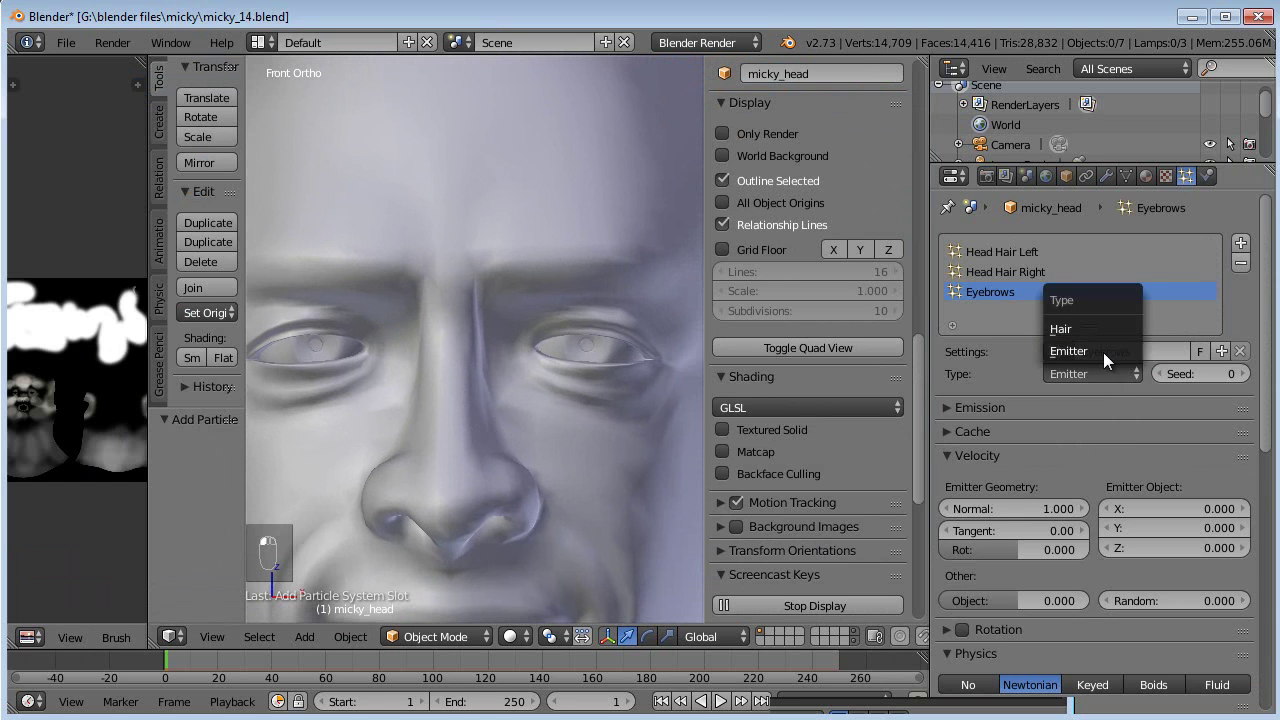
{"action": "left_click", "coordinate": [1094, 329]}
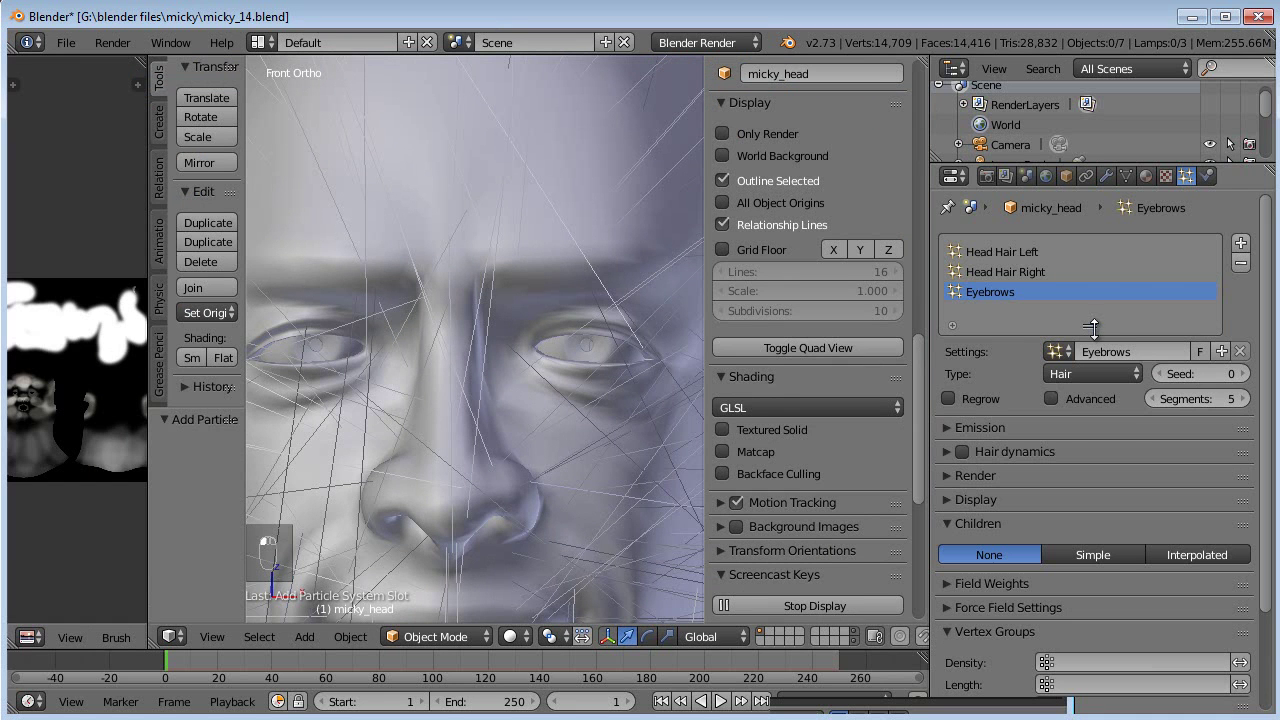
{"action": "left_click", "coordinate": [966, 428]}
{"action": "left_click", "coordinate": [1051, 398]}
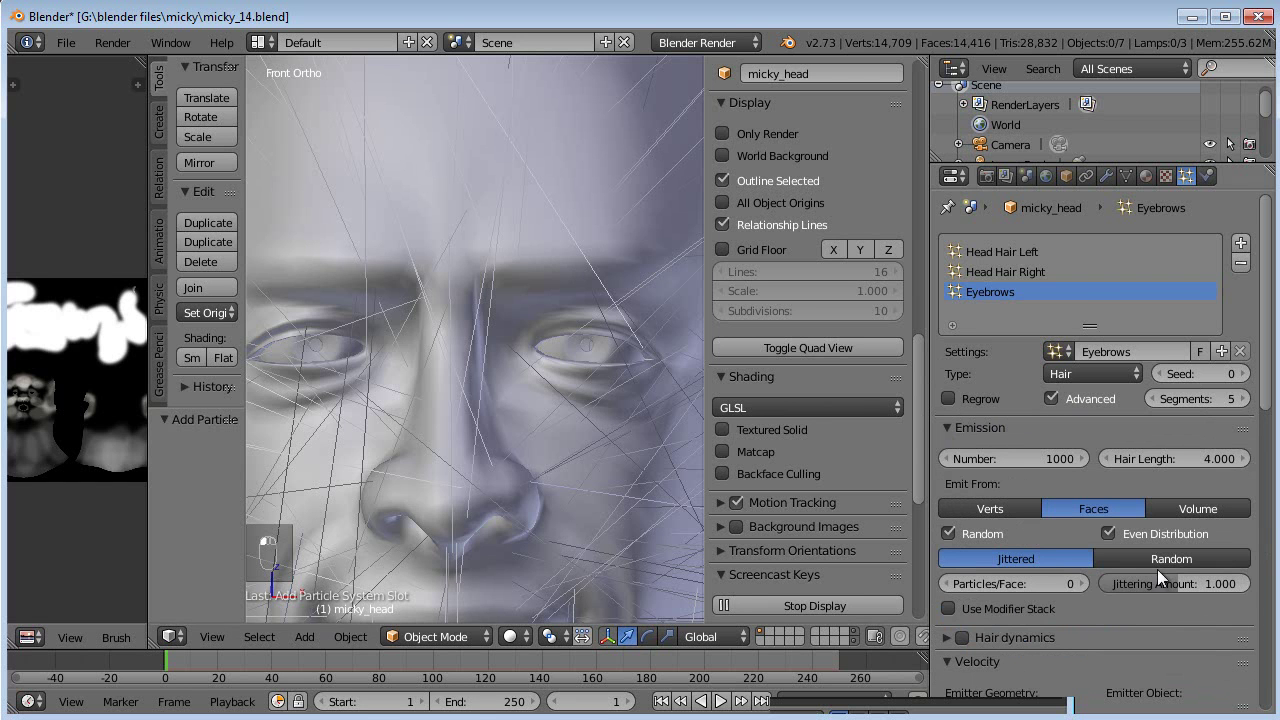
- Set the hair length of the Eyebrows particle system to 0.1
{"action": "scroll", "coordinate": [537, 387], "scroll_direction": "down", "scroll_amount": 4}
{"action": "scroll", "coordinate": [537, 396], "scroll_direction": "down", "scroll_amount": 1}
{"action": "left_click", "coordinate": [1173, 458]}
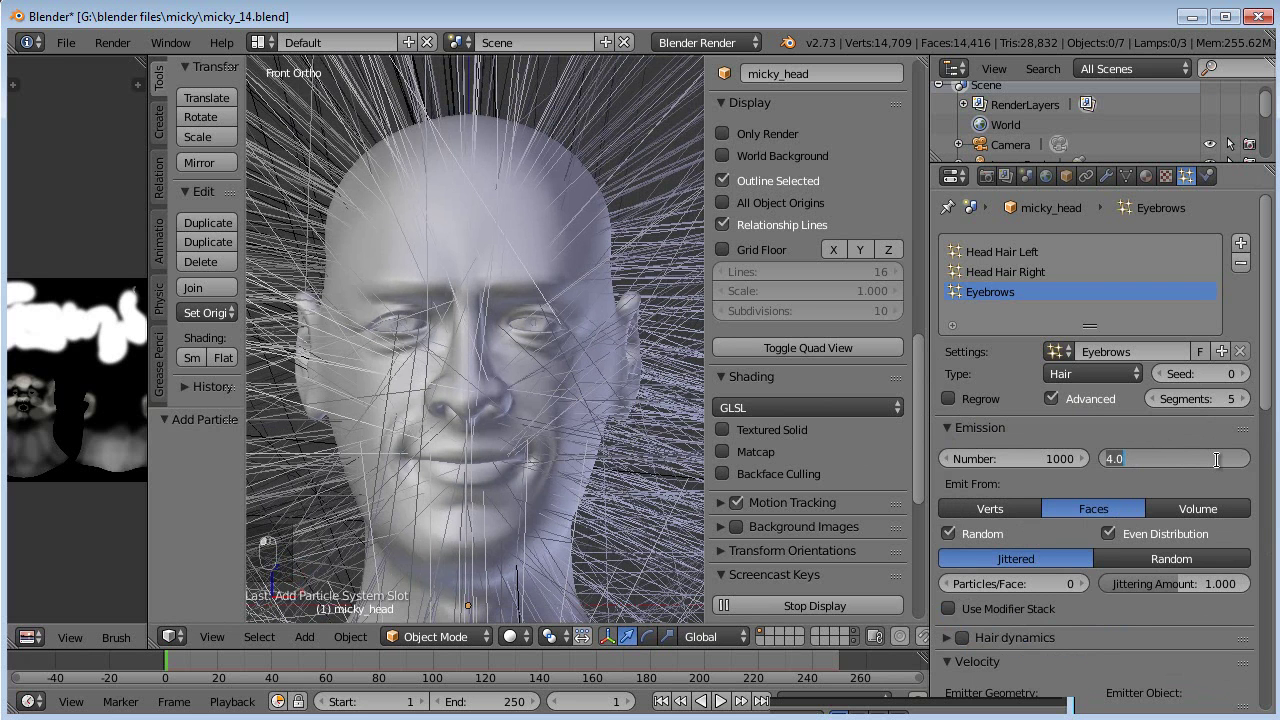
{"action": "type", "text": "0.1"}
{"action": "key", "text": "Return"}
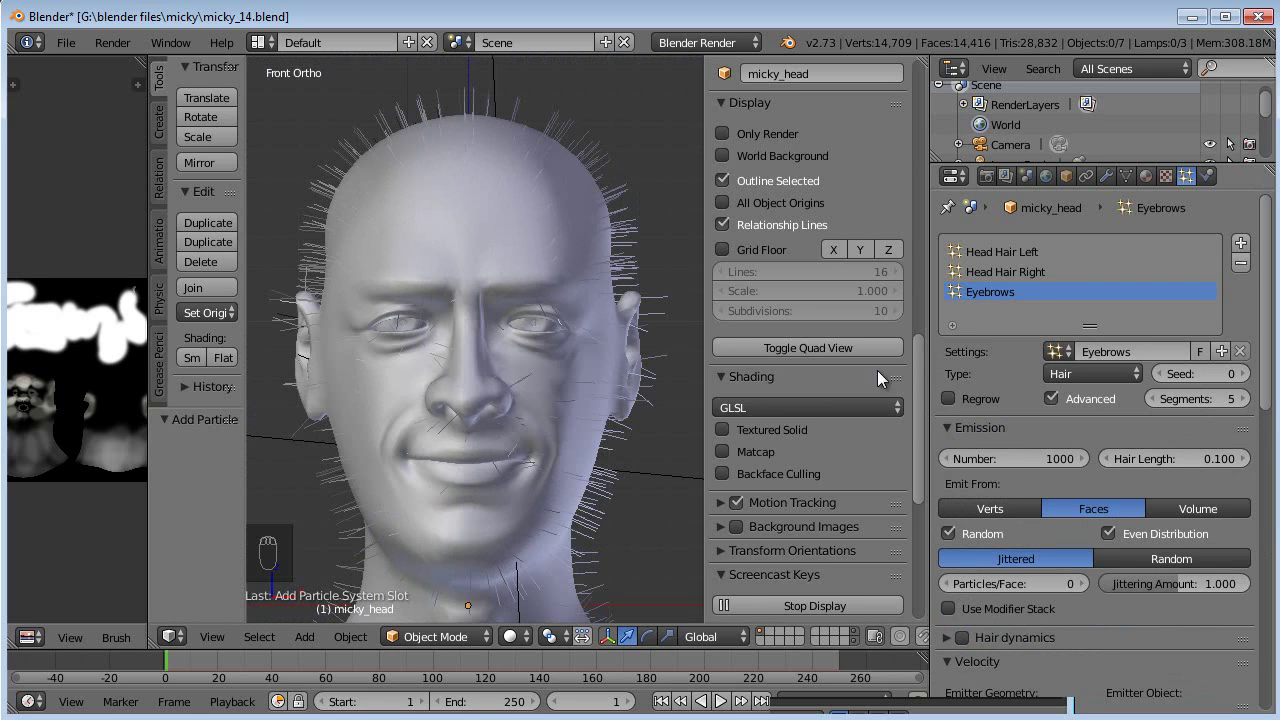
- Try shorter hair lengths of 0.05 and 0.025 for the Eyebrows particle system
{"action": "scroll", "coordinate": [611, 215], "scroll_direction": "up", "scroll_amount": 3}
{"action": "scroll", "coordinate": [611, 222], "scroll_direction": "up", "scroll_amount": 2}
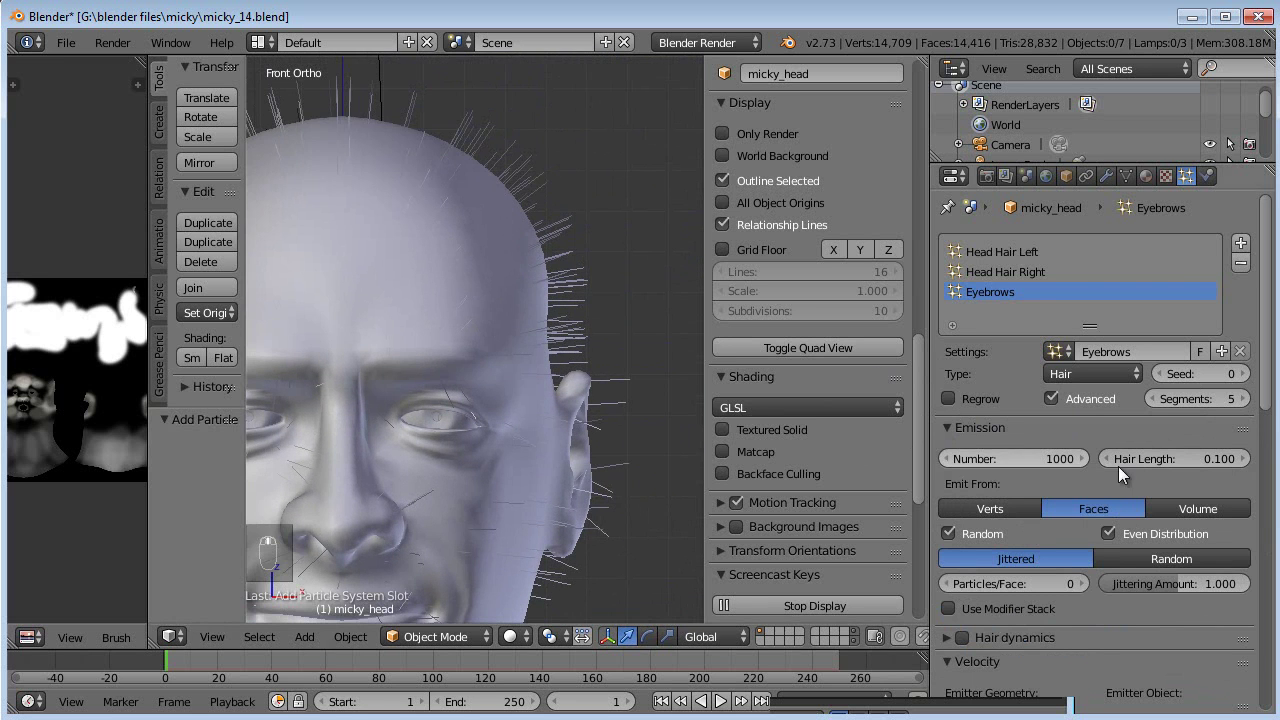
{"action": "left_click", "coordinate": [1181, 455]}
{"action": "key", "text": "Return"}
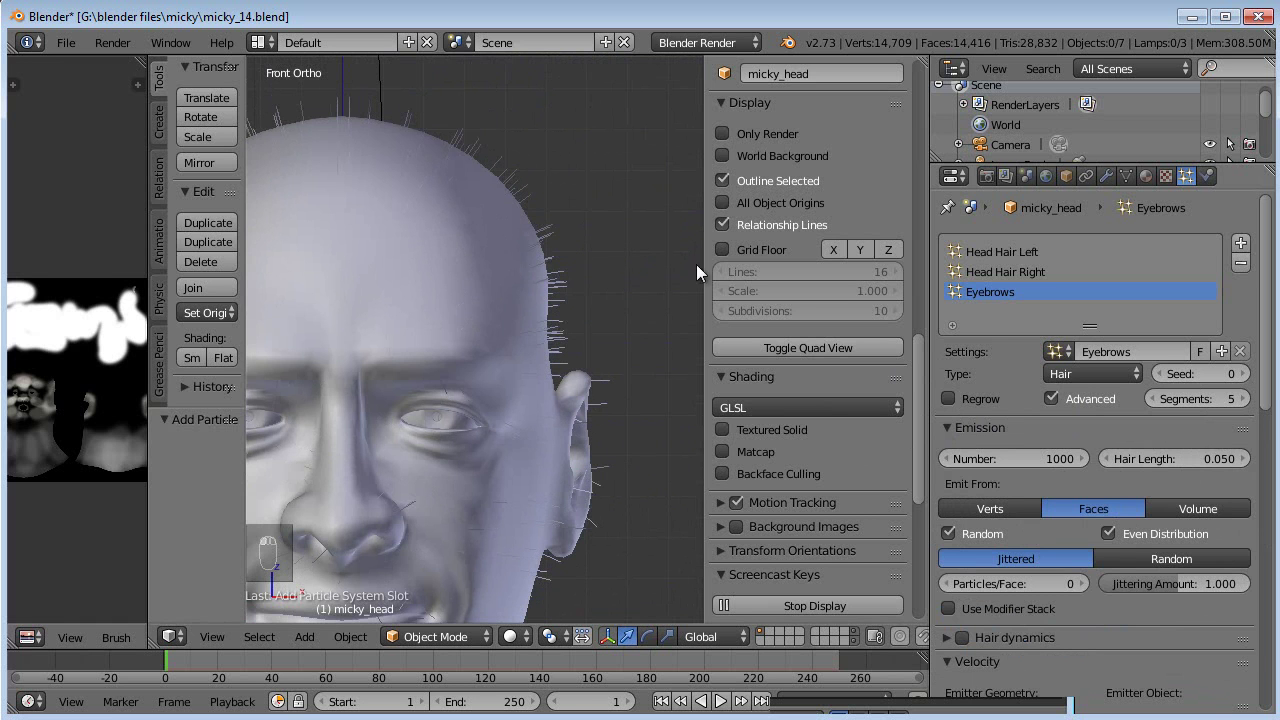
{"action": "middle_click_drag", "start_coordinate": [594, 329], "coordinate": [470, 262]}
{"action": "left_click", "coordinate": [1201, 458]}
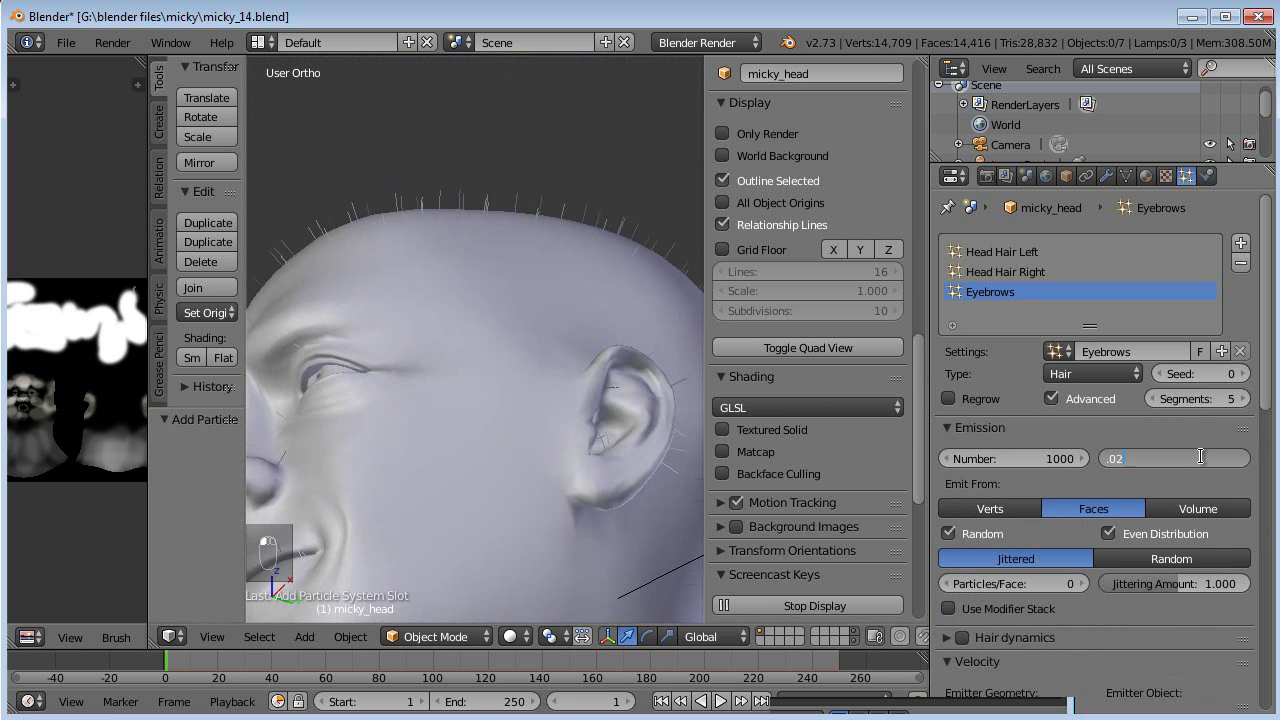
{"action": "type", "text": ".025"}
{"action": "key", "text": "Return"}
- Set the hair length of the Eyebrows particle system to 0.035
{"action": "middle_click_drag", "start_coordinate": [517, 271], "coordinate": [622, 332]}
{"action": "left_click", "coordinate": [1195, 456]}
{"action": "key", "text": "BackSpace"}
{"action": "key", "text": "Return"}
{"action": "middle_click_drag", "start_coordinate": [686, 348], "coordinate": [551, 301]}
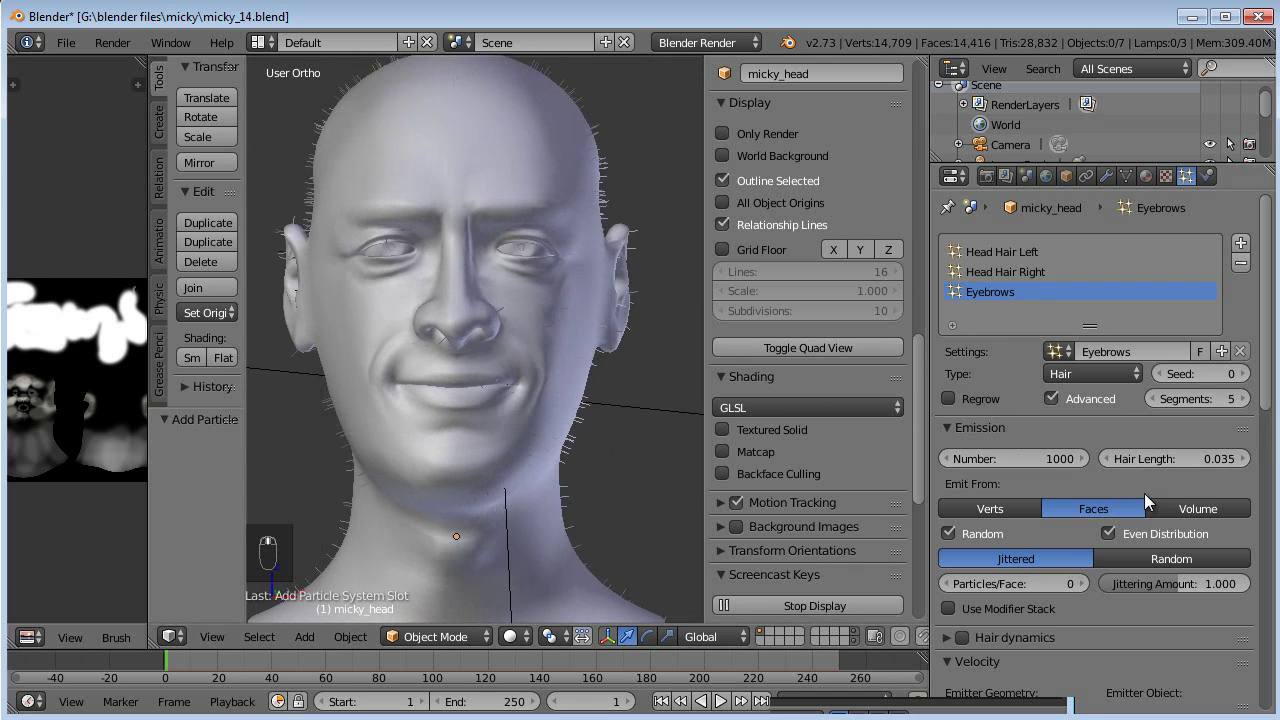
{"action": "mouse_move", "coordinate": [551, 260]}
{"action": "middle_mouse_down"}
{"action": "mouse_move", "coordinate": [491, 289]}
{"action": "mouse_move", "coordinate": [437, 203]}
{"action": "mouse_move", "coordinate": [474, 229]}
{"action": "mouse_move", "coordinate": [470, 302]}
{"action": "mouse_move", "coordinate": [437, 275]}
{"action": "mouse_move", "coordinate": [575, 282]}
{"action": "middle_mouse_up"}
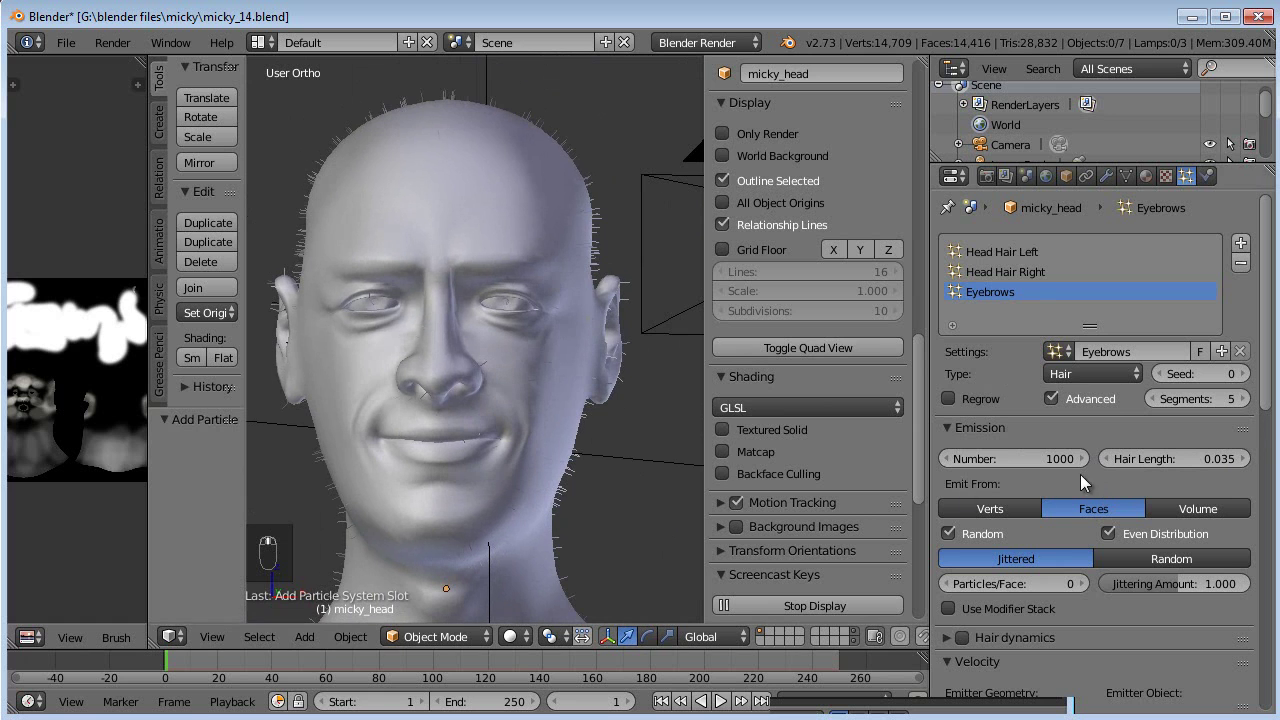
- Set the emission number of the Eyebrows particle system to 0
{"action": "left_click", "coordinate": [1029, 459]}
{"action": "type", "text": "21"}
{"action": "key", "text": "Return"}
{"action": "left_click_drag", "start_coordinate": [1036, 457], "coordinate": [1038, 463]}
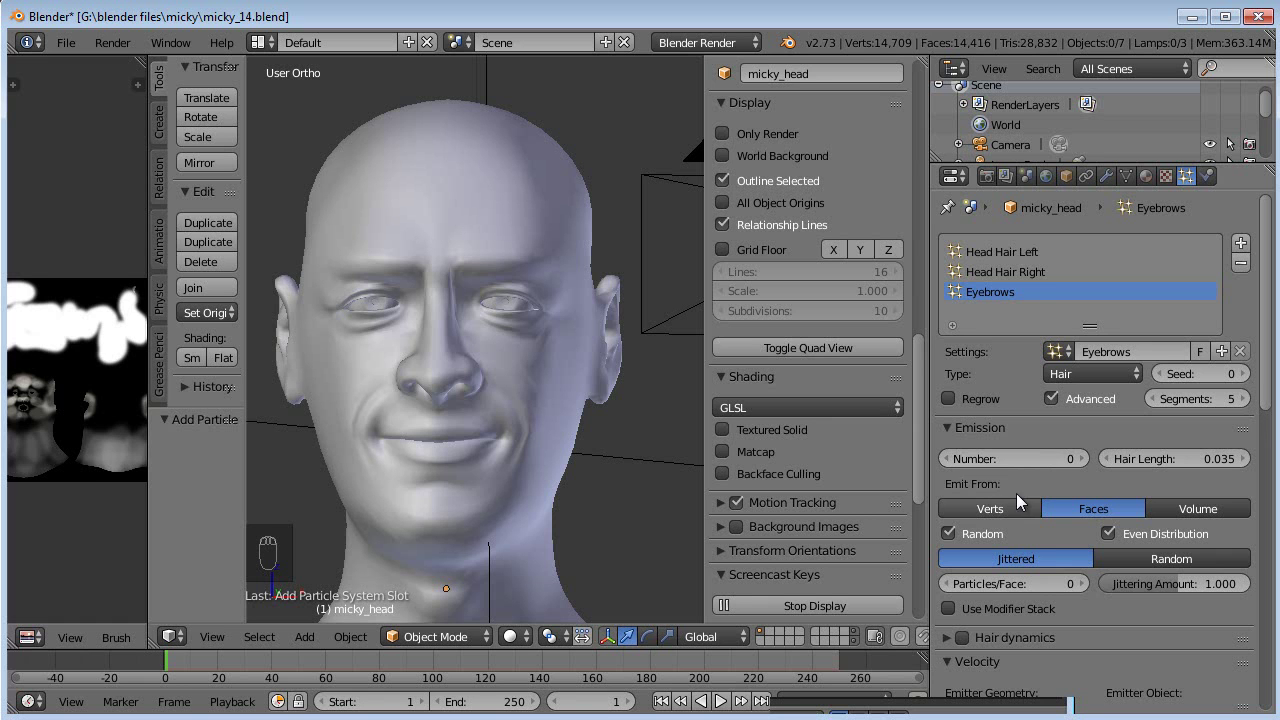
- Switch the head to Particle Edit mode, choose the Add brush and enlarge the 3D view area
{"action": "left_click", "coordinate": [459, 634]}
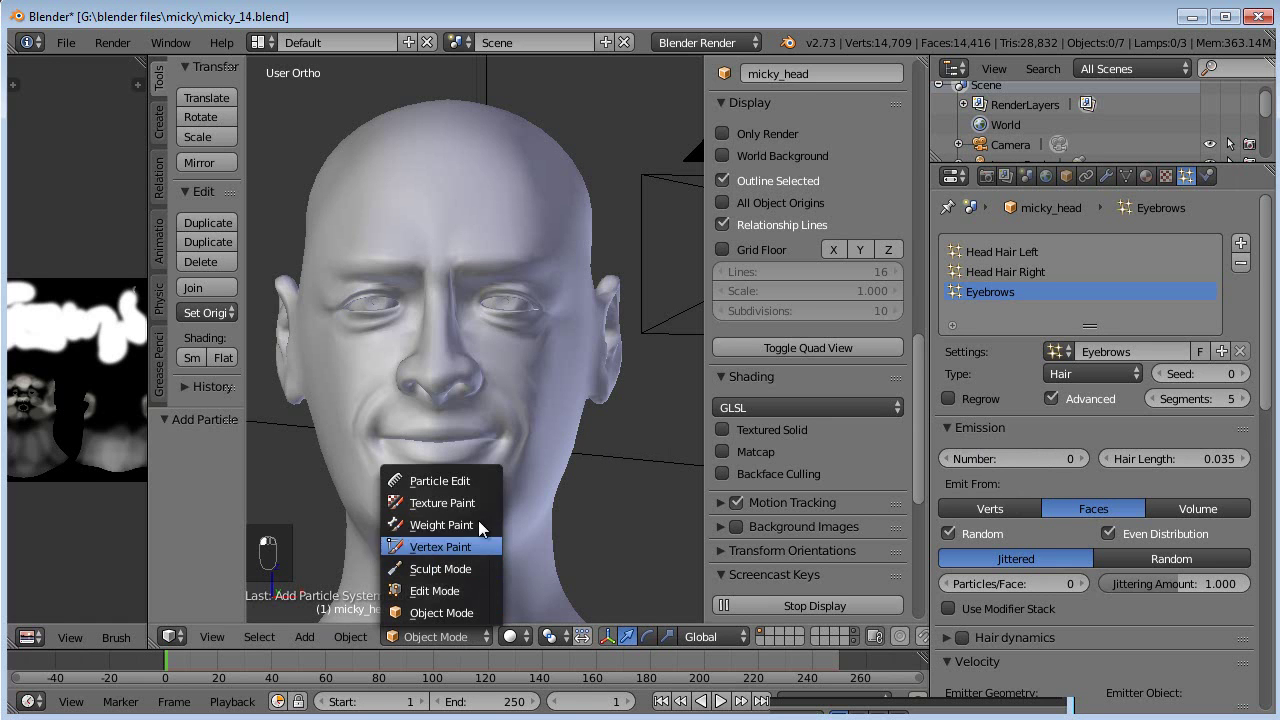
{"action": "left_click", "coordinate": [462, 478]}
{"action": "left_click_drag", "start_coordinate": [244, 154], "coordinate": [320, 160]}
{"action": "left_click", "coordinate": [234, 156]}
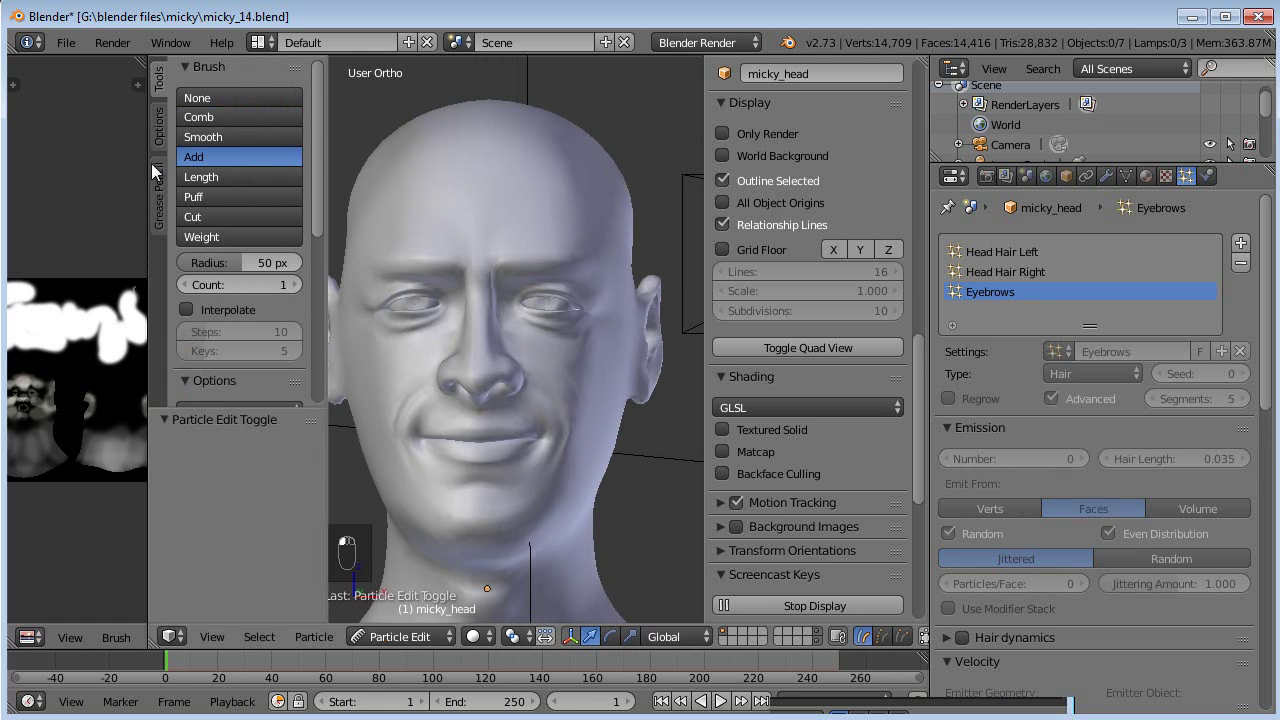
{"action": "left_click_drag", "start_coordinate": [149, 164], "coordinate": [68, 164]}
- Set the Add brush radius to 30 px and its count to 3, with more viewport space around the left brow
{"action": "scroll", "coordinate": [416, 302], "scroll_direction": "up", "scroll_amount": 2}
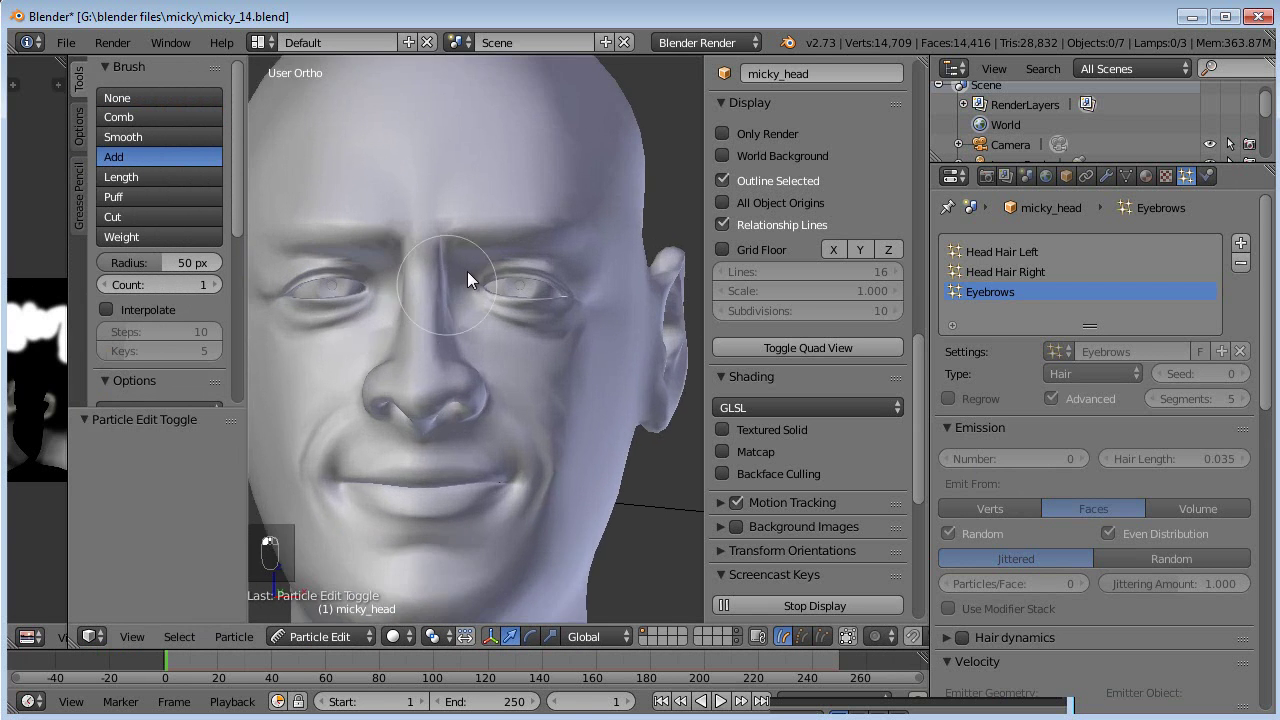
{"action": "scroll", "coordinate": [508, 438], "scroll_direction": "up", "scroll_amount": 5}
{"action": "scroll", "coordinate": [505, 438], "scroll_direction": "up", "scroll_amount": 1}
{"action": "left_click_drag", "start_coordinate": [704, 445], "coordinate": [808, 445]}
{"action": "mouse_move", "coordinate": [694, 483]}
{"action": "middle_mouse_down"}
{"action": "mouse_move", "coordinate": [675, 408]}
{"action": "mouse_move", "coordinate": [648, 420]}
{"action": "mouse_move", "coordinate": [651, 398]}
{"action": "mouse_move", "coordinate": [620, 378]}
{"action": "middle_mouse_up"}
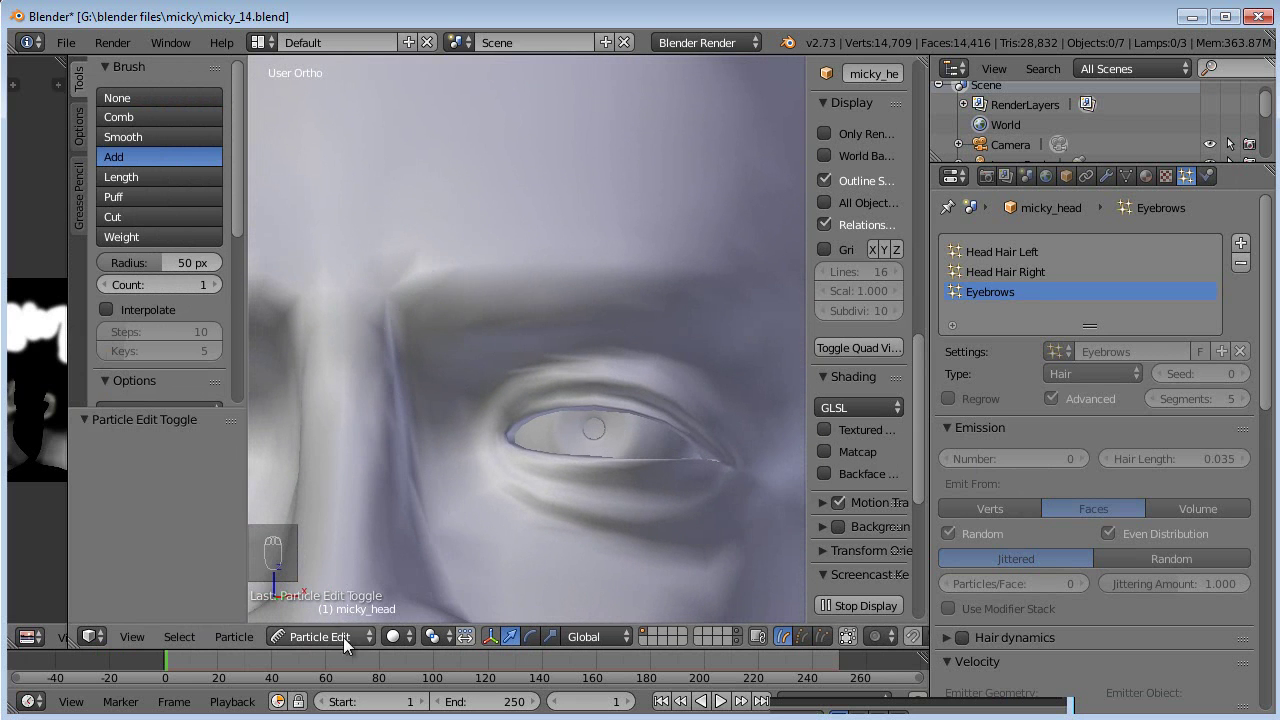
{"action": "middle_click_drag", "start_coordinate": [412, 245], "coordinate": [496, 272]}
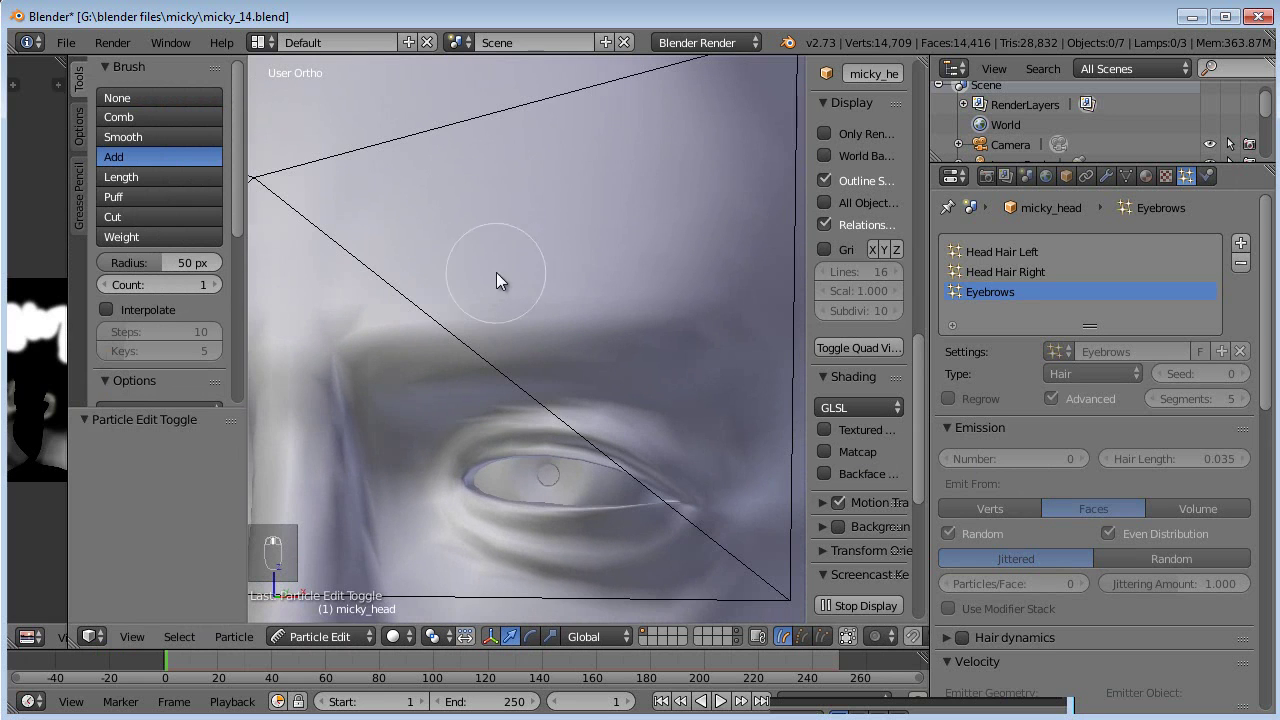
{"action": "left_click", "coordinate": [159, 264]}
{"action": "type", "text": "30"}
{"action": "key", "text": "Return"}
{"action": "left_click", "coordinate": [215, 284]}
{"action": "left_click", "coordinate": [215, 284]}
- Try to add hairs along the head's left brow with the Add brush while Subsurf is displayed
{"action": "left_click", "coordinate": [363, 297]}
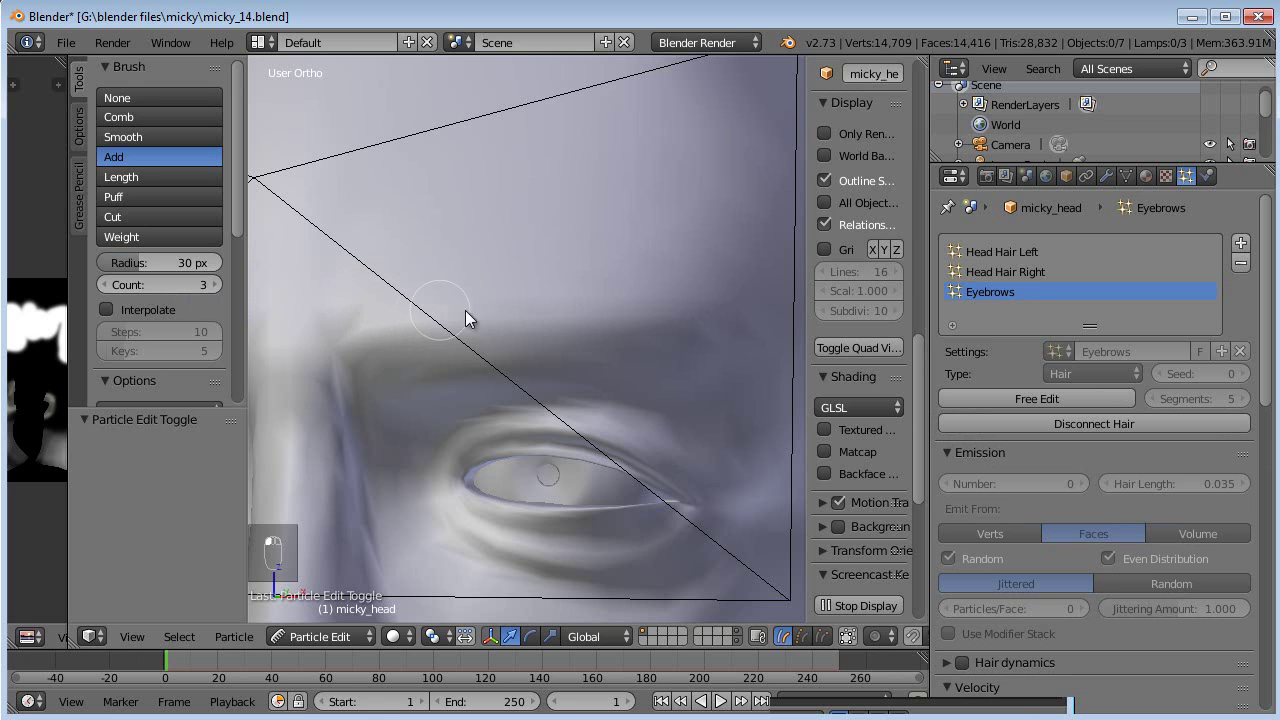
{"action": "left_click", "coordinate": [688, 311]}
{"action": "scroll", "coordinate": [685, 335], "scroll_direction": "down", "scroll_amount": 5}
{"action": "mouse_move", "coordinate": [696, 338]}
{"action": "middle_mouse_down"}
{"action": "mouse_move", "coordinate": [601, 298]}
{"action": "mouse_move", "coordinate": [558, 326]}
{"action": "mouse_move", "coordinate": [483, 603]}
{"action": "middle_mouse_up"}
{"action": "middle_click_drag", "start_coordinate": [502, 560], "coordinate": [633, 410]}
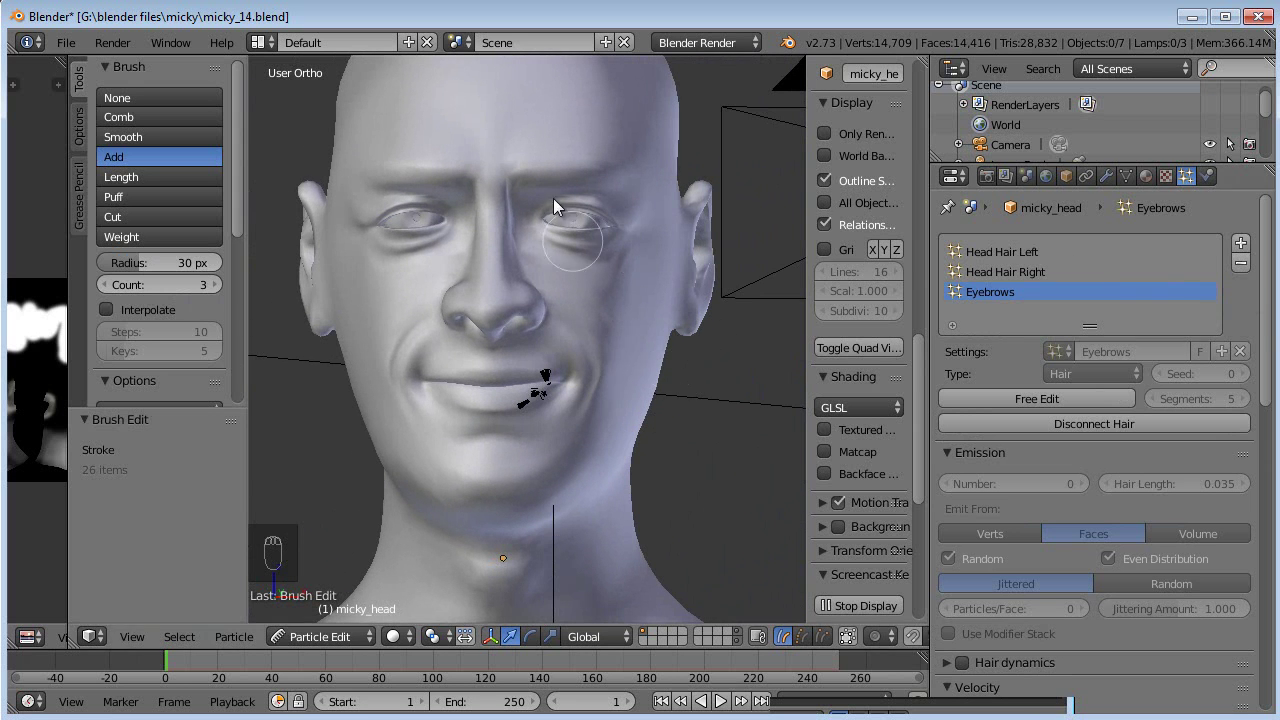
{"action": "mouse_move", "coordinate": [524, 189]}
{"action": "left_mouse_down"}
{"action": "mouse_move", "coordinate": [561, 288]}
{"action": "mouse_move", "coordinate": [594, 317]}
{"action": "left_mouse_up"}
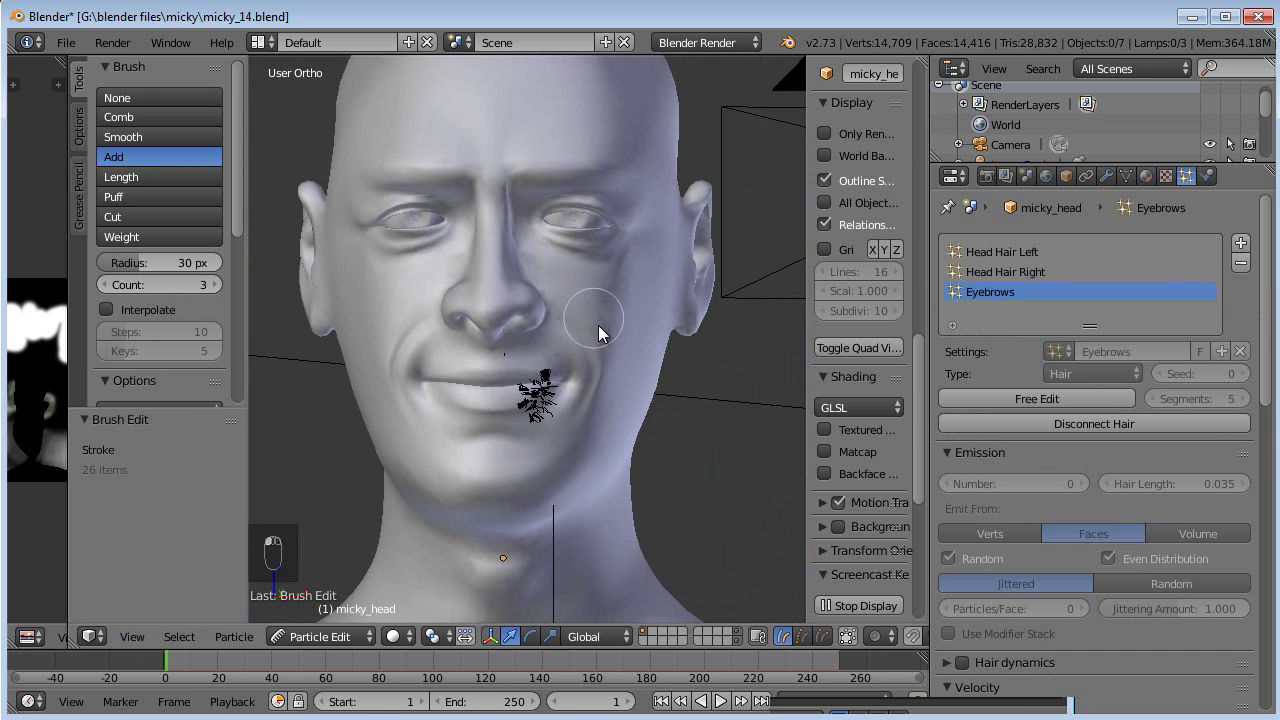
{"action": "middle_click_drag", "start_coordinate": [605, 363], "coordinate": [548, 368]}
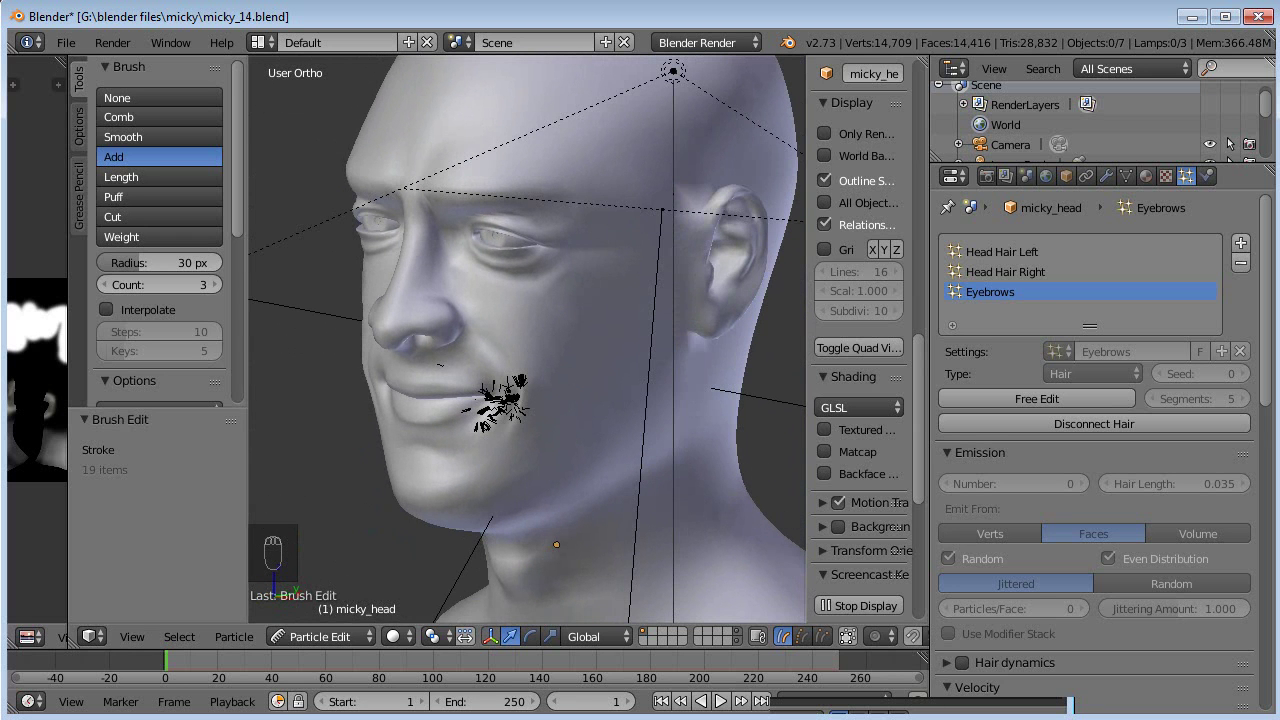
- Undo the hairs added with the Add brush
{"action": "key", "text": "ctrl+z"}
{"action": "key", "text": "ctrl+z"}
{"action": "key", "text": "ctrl+z"}
{"action": "key", "text": "ctrl+z"}
{"action": "key", "text": "ctrl+z"}
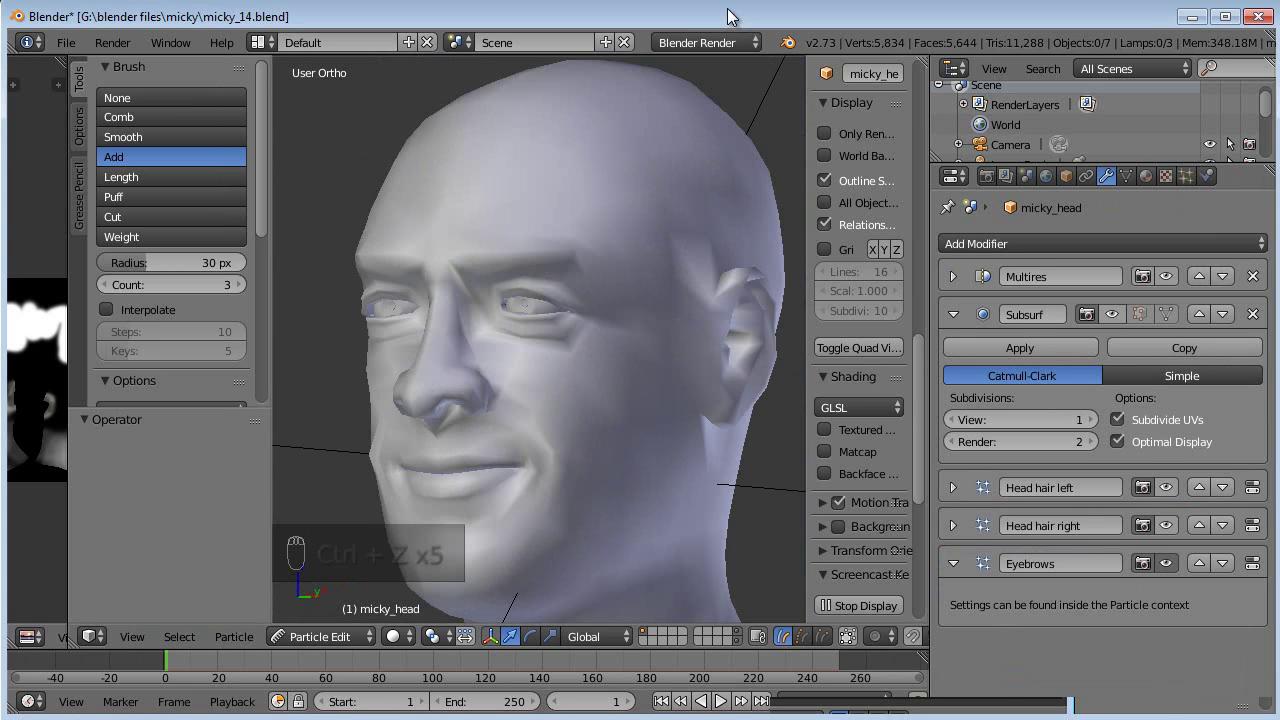
{"action": "middle_click_drag", "start_coordinate": [447, 355], "coordinate": [545, 352]}
{"action": "middle_click_drag", "start_coordinate": [635, 330], "coordinate": [498, 274]}
{"action": "key", "text": "ctrl+z"}
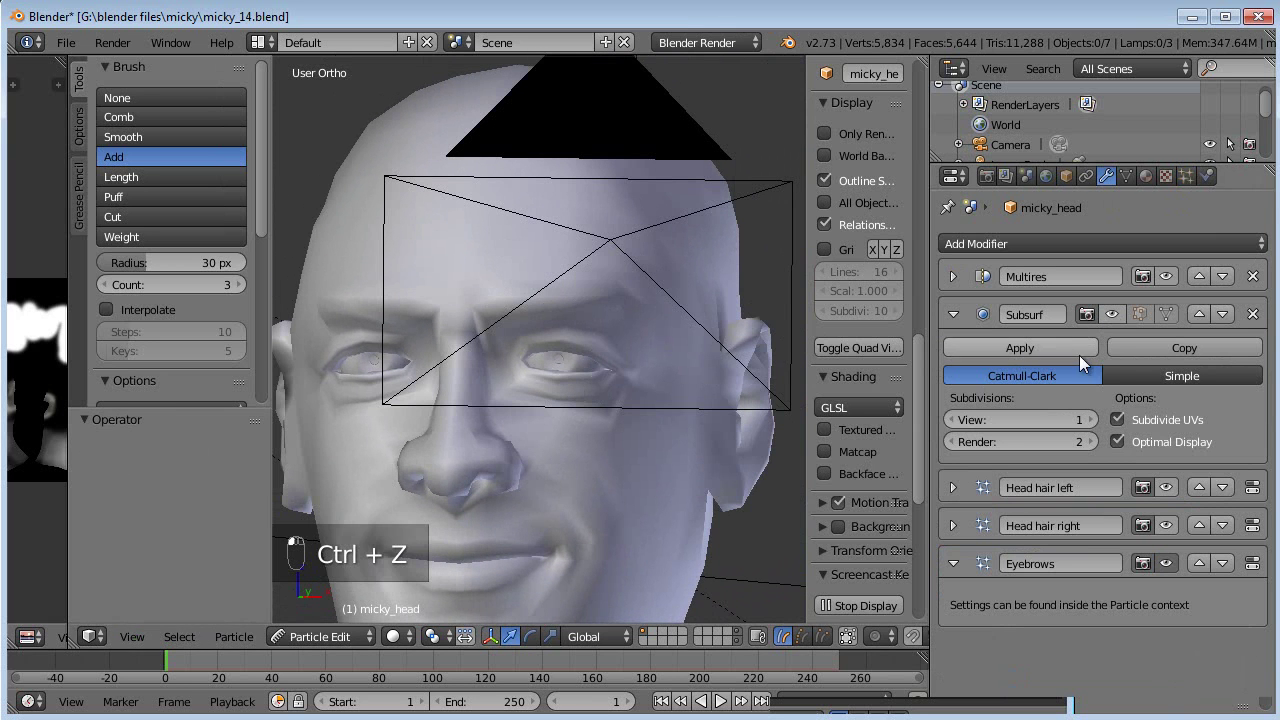
- Undo a test stroke on the left brow, then repeat it with the Subsurf modifier's edit-mode display turned off
{"action": "left_click", "coordinate": [620, 292]}
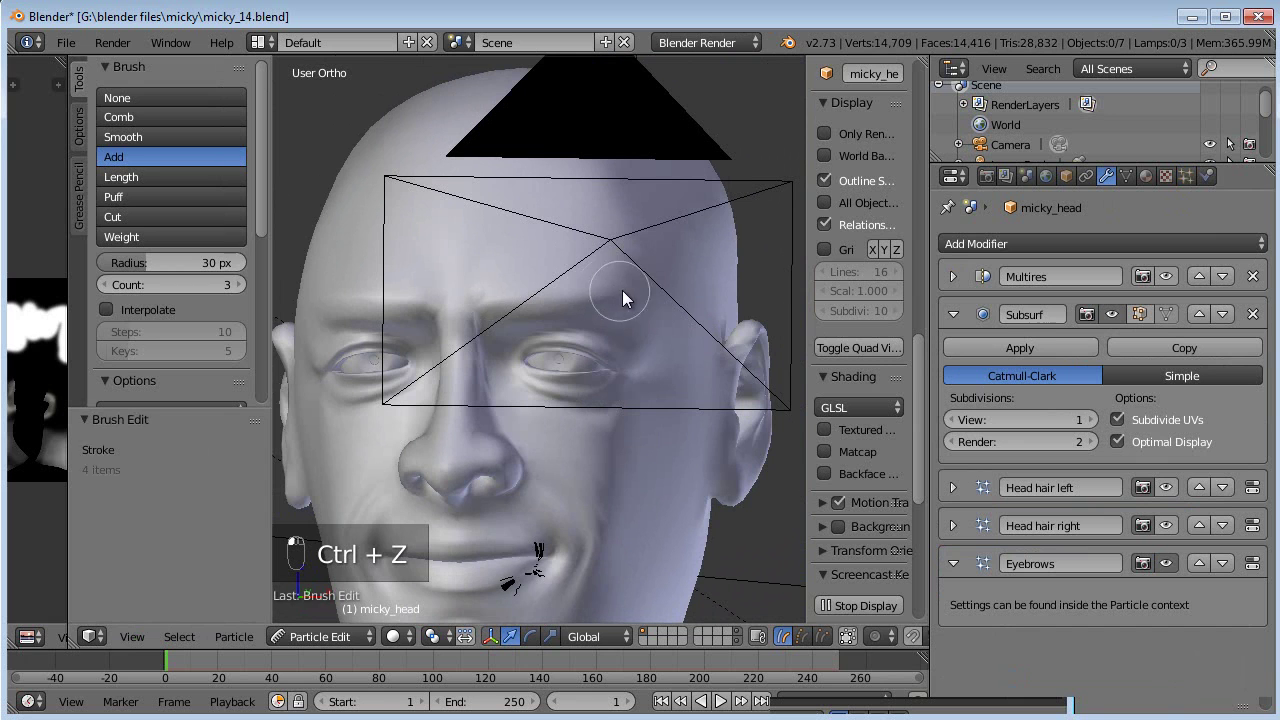
{"action": "key", "text": "ctrl+z"}
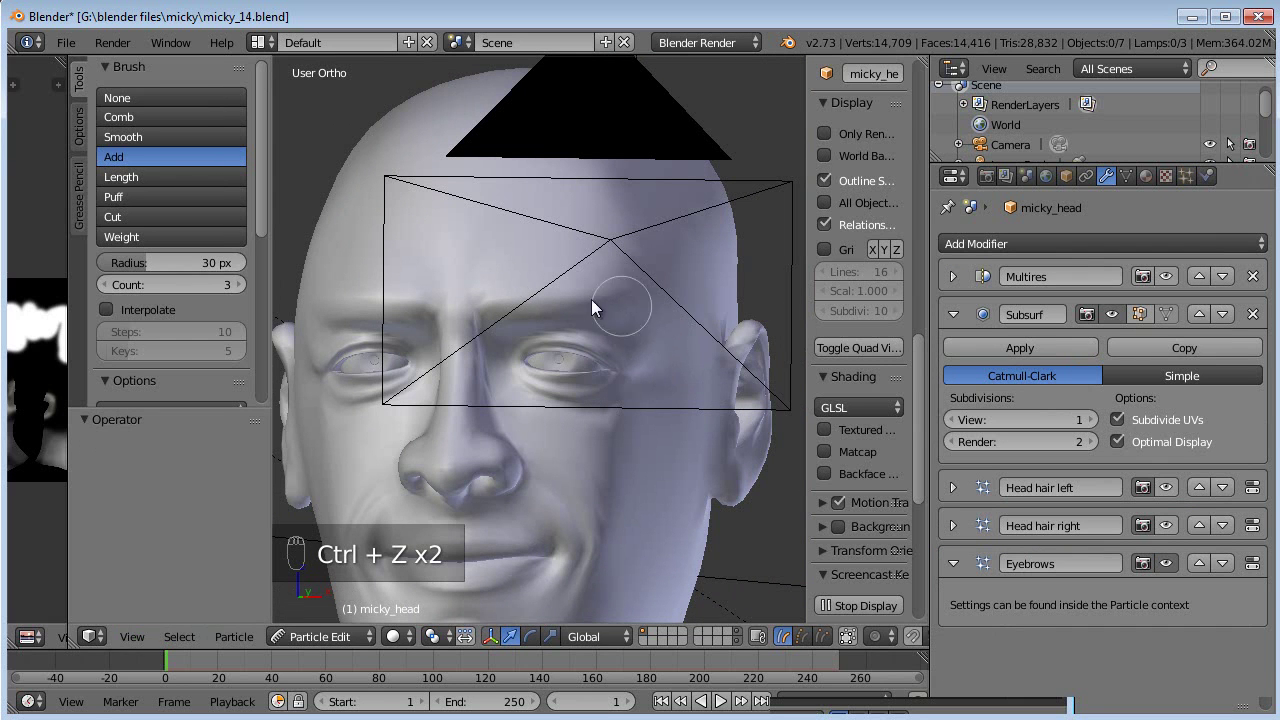
{"action": "left_click", "coordinate": [1139, 314]}
{"action": "mouse_move", "coordinate": [588, 297]}
{"action": "left_mouse_down"}
{"action": "mouse_move", "coordinate": [651, 305]}
{"action": "mouse_move", "coordinate": [680, 369]}
{"action": "left_mouse_up"}
{"action": "middle_click_drag", "start_coordinate": [680, 369], "coordinate": [1030, 355]}
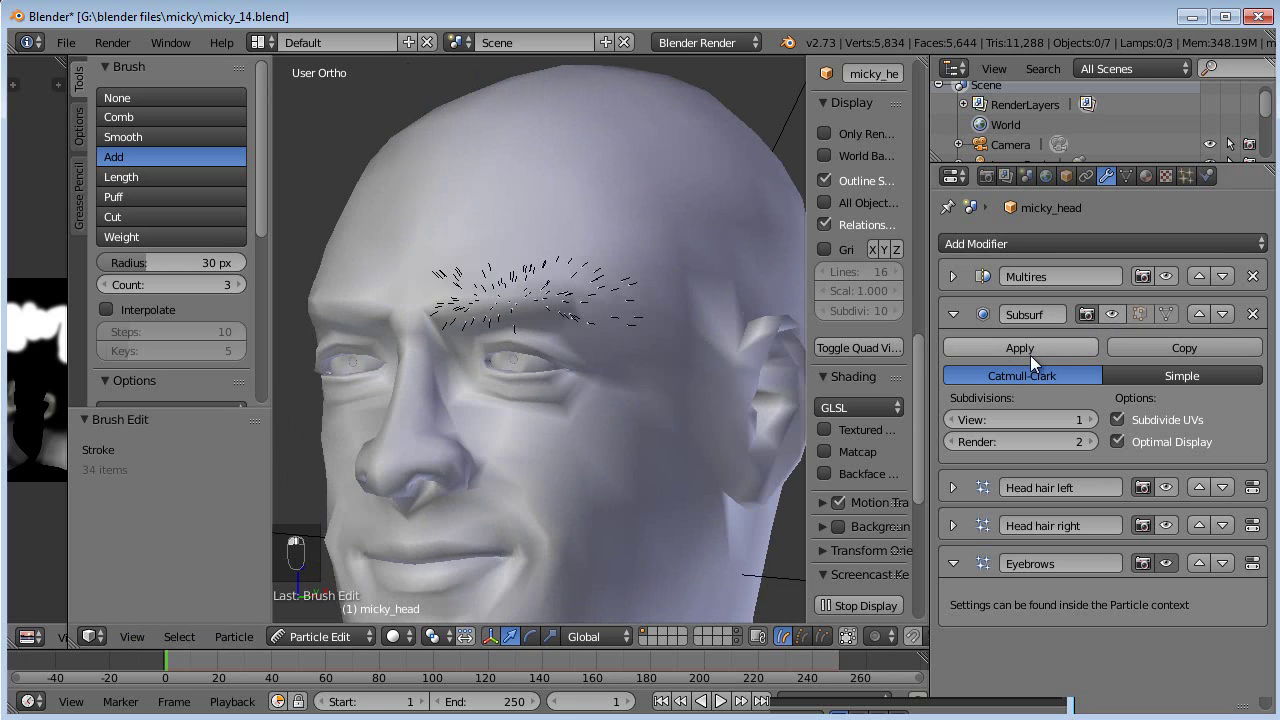
- Turn the Subsurf modifier's edit-mode display back on and undo the test hairs on the left brow
{"action": "left_click", "coordinate": [1139, 314]}
{"action": "mouse_move", "coordinate": [450, 300]}
{"action": "middle_mouse_down"}
{"action": "mouse_move", "coordinate": [594, 305]}
{"action": "mouse_move", "coordinate": [510, 375]}
{"action": "mouse_move", "coordinate": [540, 398]}
{"action": "mouse_move", "coordinate": [643, 388]}
{"action": "middle_mouse_up"}
{"action": "key", "text": "ctrl+z"}
{"action": "scroll", "coordinate": [637, 428], "scroll_direction": "up", "scroll_amount": 4}
{"action": "scroll", "coordinate": [655, 468], "scroll_direction": "down", "scroll_amount": 3}
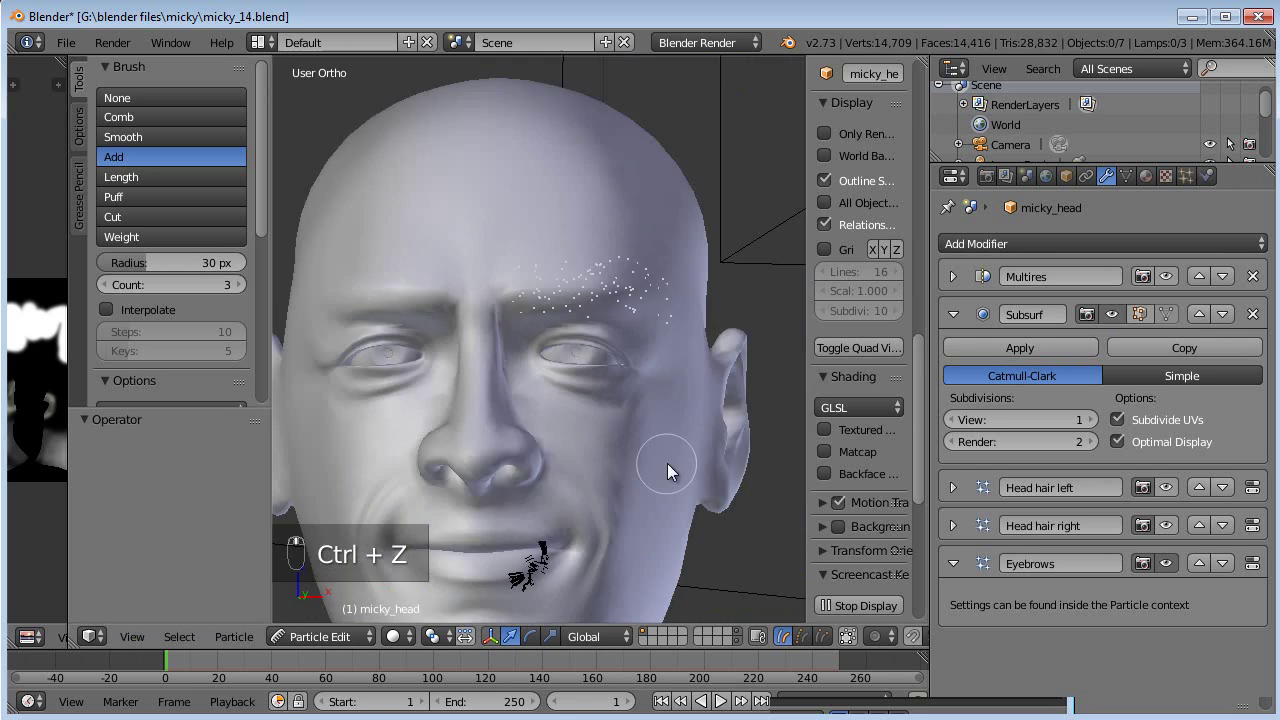
{"action": "key", "text": "ctrl+z"}
{"action": "middle_click_drag", "start_coordinate": [663, 471], "coordinate": [683, 450]}
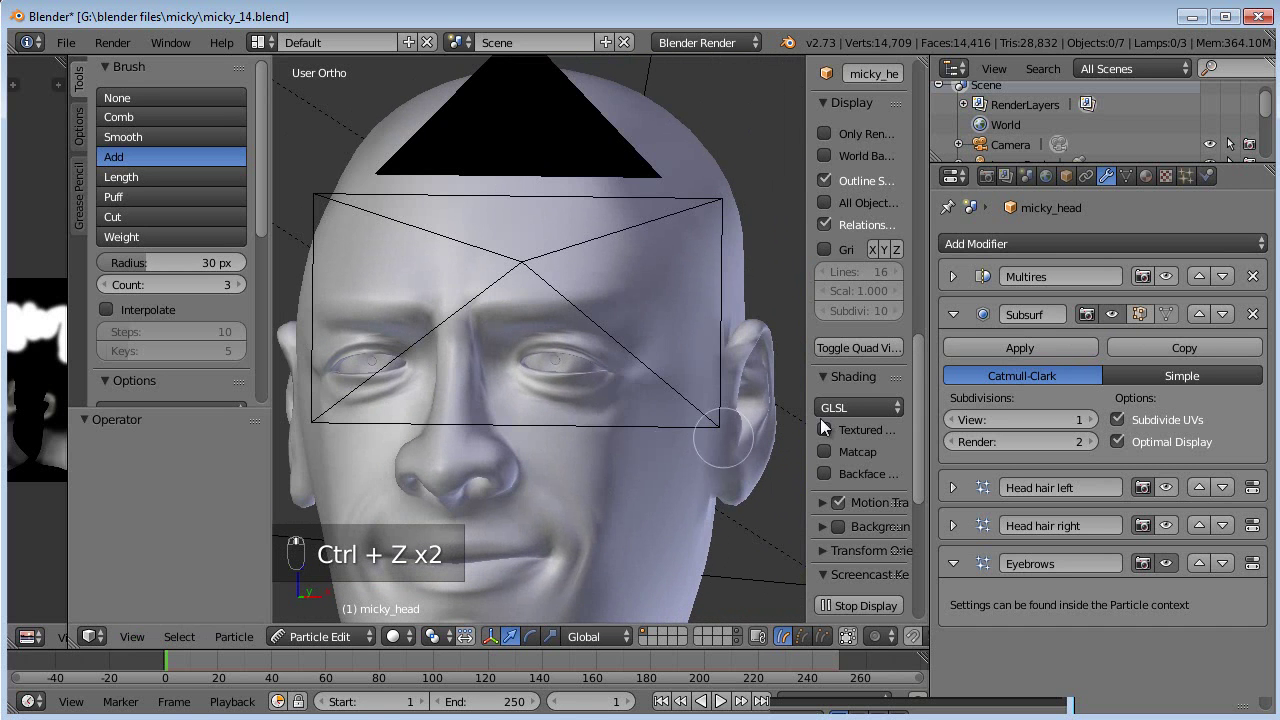
- Turn off the Subsurf modifier's edit-mode display and view the left brow from the front
{"action": "left_click", "coordinate": [1113, 314]}
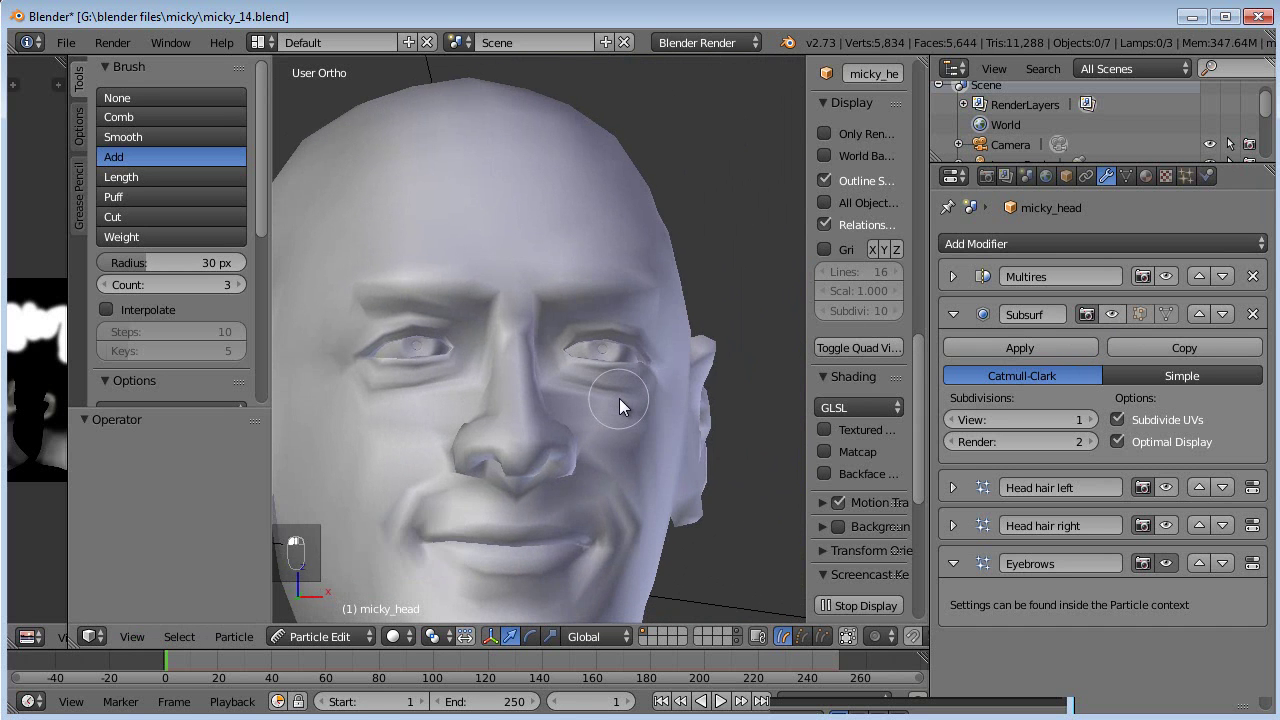
{"action": "key", "text": "KP_1"}
{"action": "scroll", "coordinate": [622, 396], "scroll_direction": "up", "scroll_amount": 5}
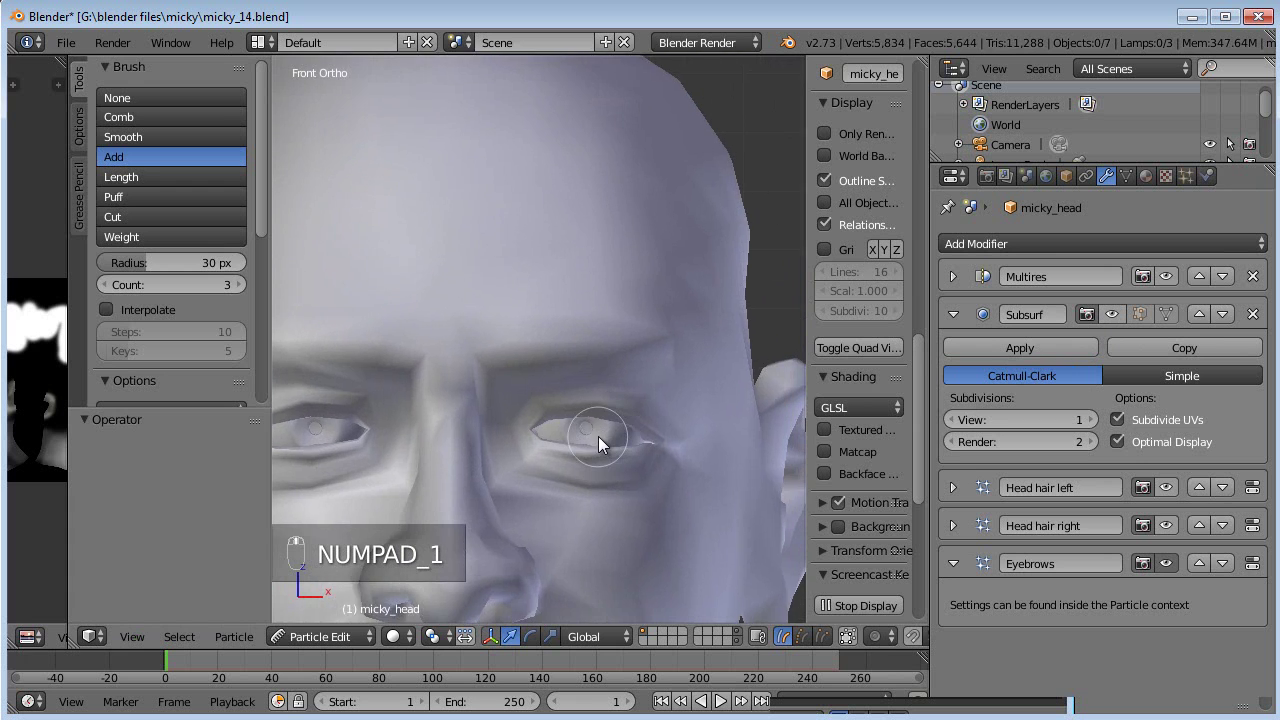
- Show the splash screen to check the program version, then close it
{"action": "left_click", "coordinate": [236, 42]}
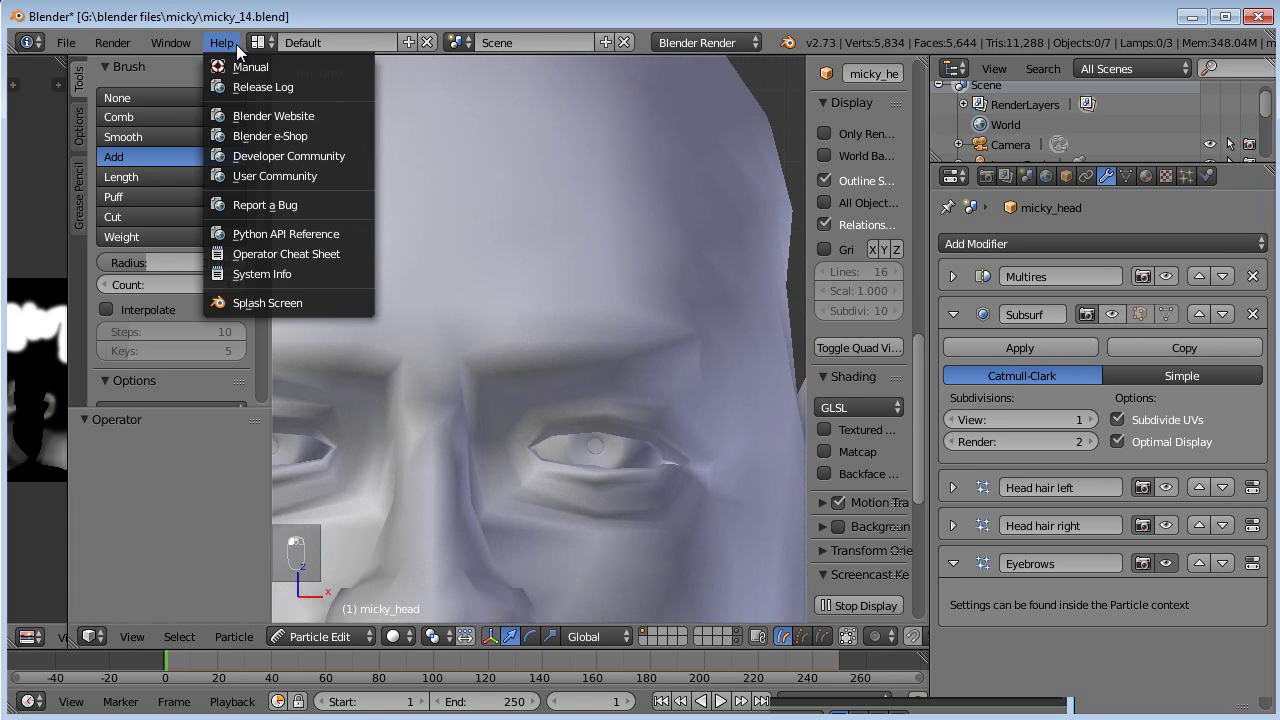
{"action": "left_click", "coordinate": [285, 302]}
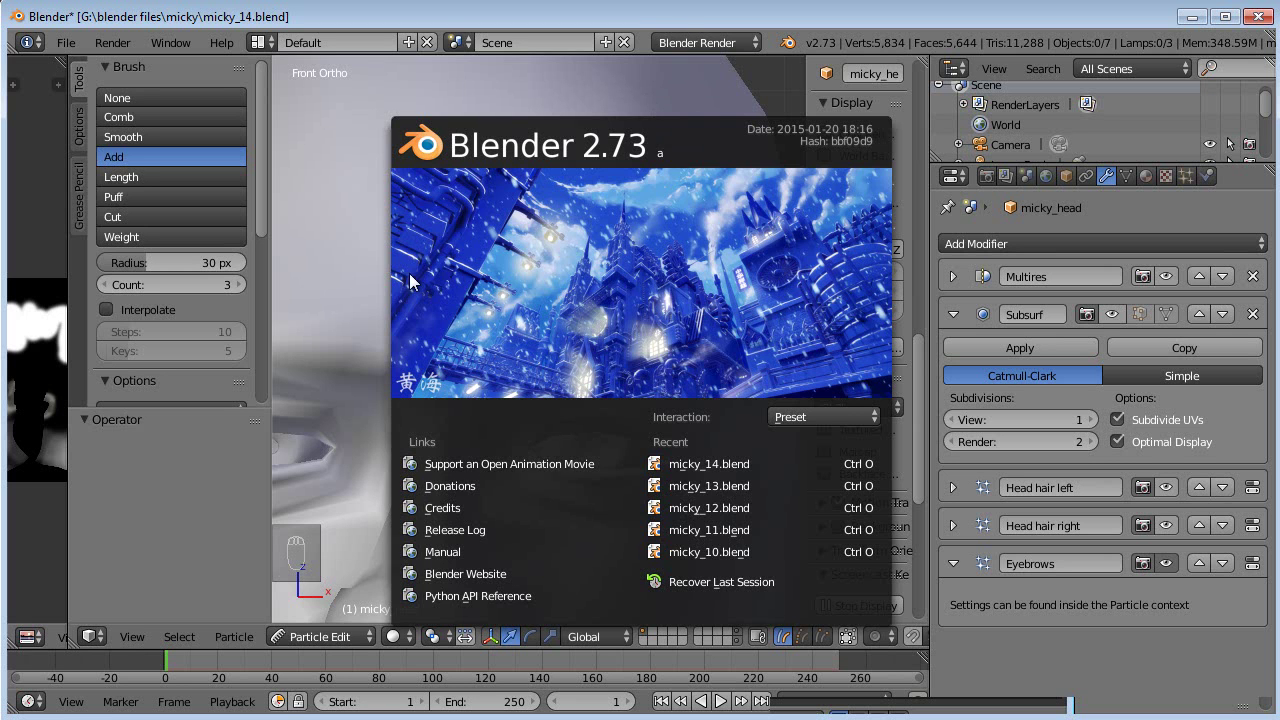
{"action": "scroll", "coordinate": [570, 317], "scroll_direction": "down", "scroll_amount": 4}
{"action": "middle_click_drag", "start_coordinate": [574, 289], "coordinate": [571, 383]}
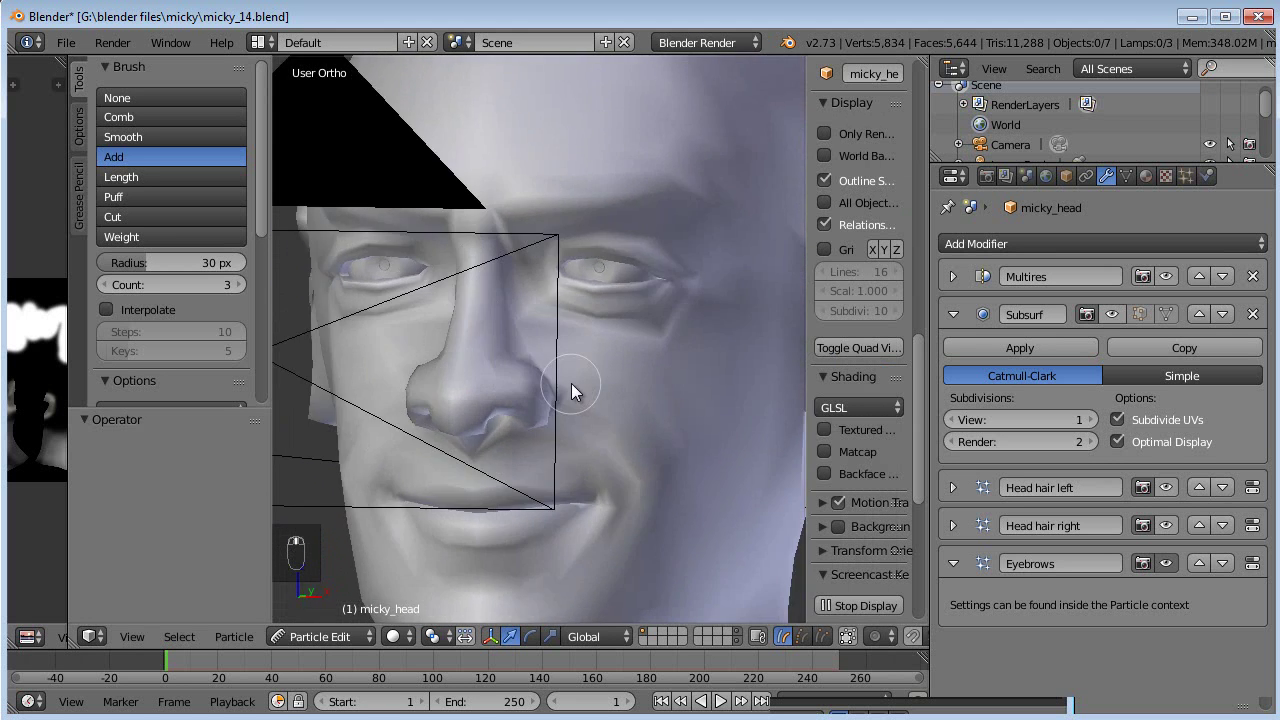
- Try a stroke of hairs along the left brow from the front view with a brush count of 3
{"action": "key", "text": "KP_1"}
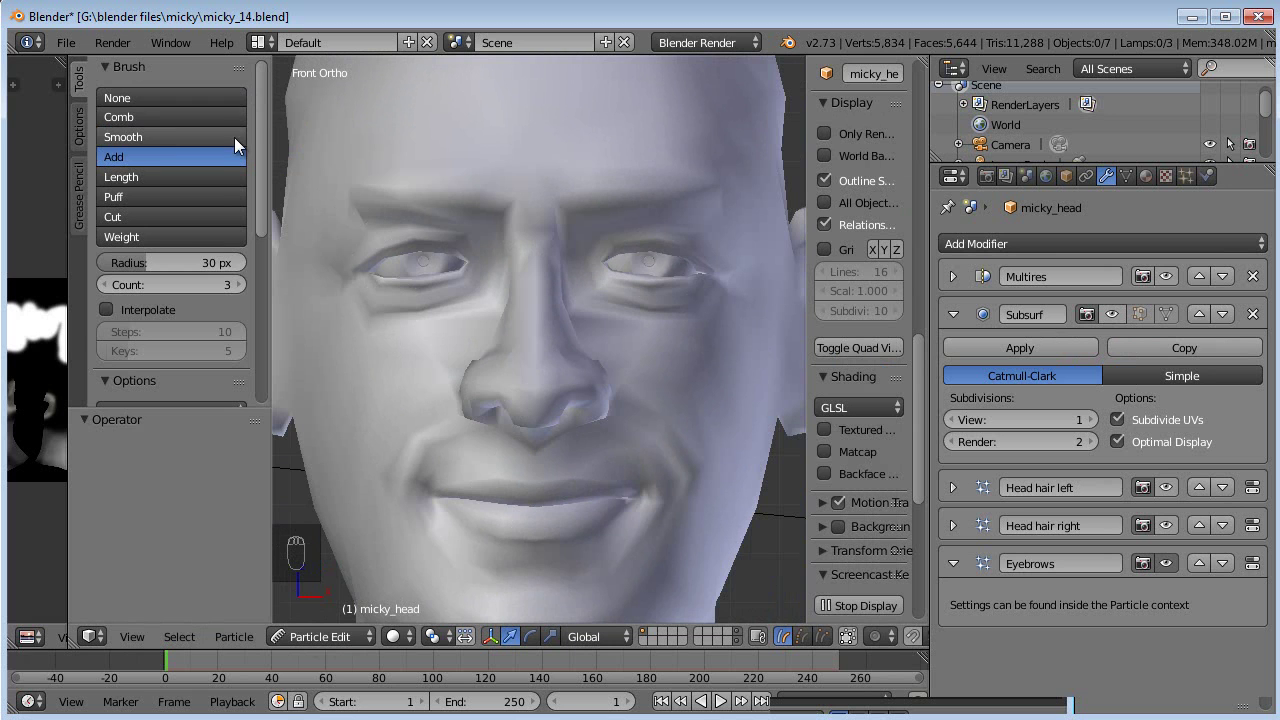
{"action": "scroll", "coordinate": [664, 193], "scroll_direction": "up", "scroll_amount": 1}
{"action": "middle_click_drag", "start_coordinate": [664, 193], "coordinate": [574, 361], "text": "shift"}
{"action": "scroll", "coordinate": [574, 361], "scroll_direction": "up", "scroll_amount": 2}
{"action": "left_click_drag", "start_coordinate": [474, 310], "coordinate": [615, 314]}
{"action": "mouse_move", "coordinate": [615, 314]}
{"action": "middle_mouse_down"}
{"action": "mouse_move", "coordinate": [680, 320]}
{"action": "mouse_move", "coordinate": [672, 300]}
{"action": "mouse_move", "coordinate": [594, 326]}
{"action": "middle_mouse_up"}
{"action": "key", "text": "ctrl+z"}
- Lower the Add brush count to 2 and paint hairs along the full length of the left brow
{"action": "scroll", "coordinate": [595, 324], "scroll_direction": "up", "scroll_amount": 2}
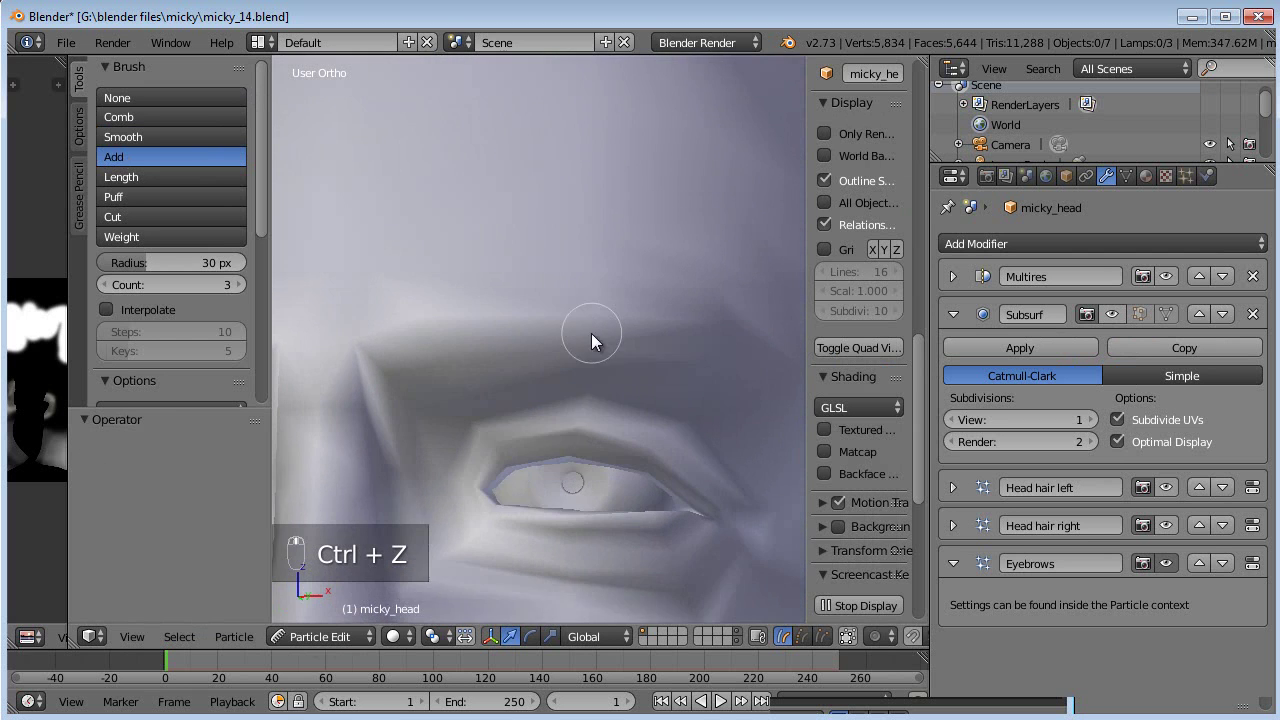
{"action": "left_click", "coordinate": [100, 284]}
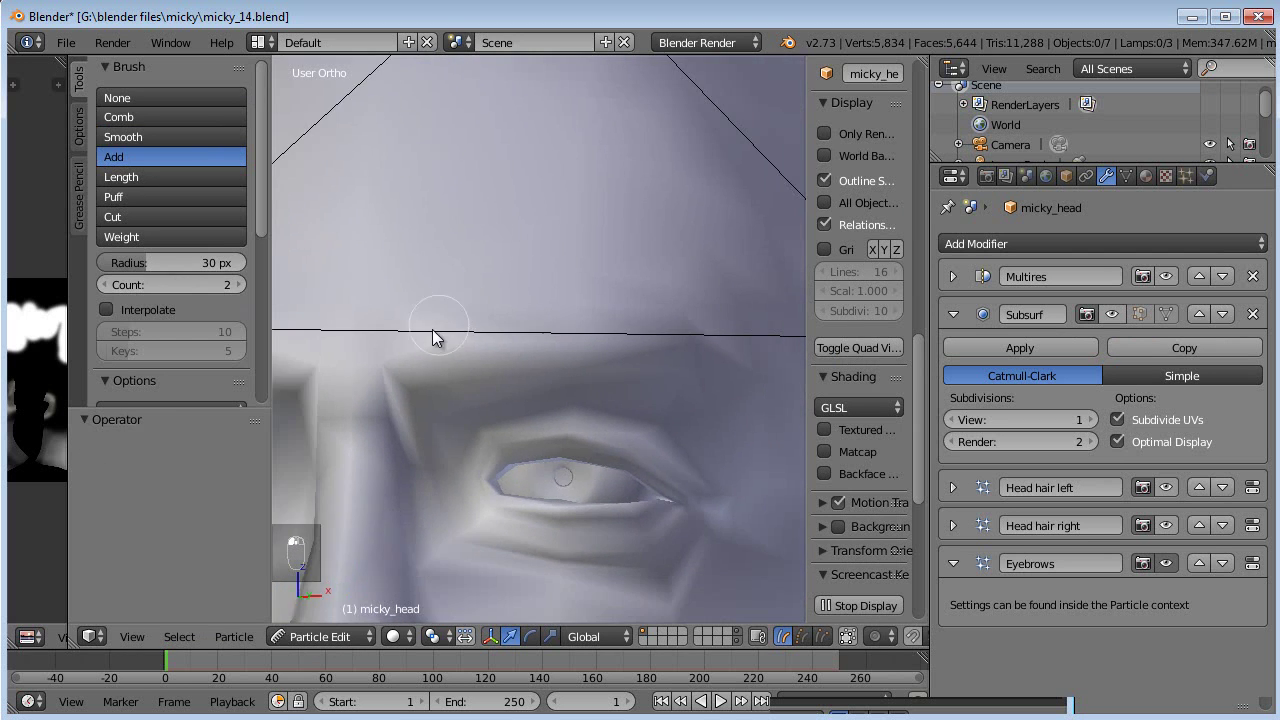
{"action": "mouse_move", "coordinate": [404, 338]}
{"action": "left_mouse_down"}
{"action": "mouse_move", "coordinate": [620, 323]}
{"action": "mouse_move", "coordinate": [746, 357]}
{"action": "left_mouse_up"}
{"action": "mouse_move", "coordinate": [746, 357]}
{"action": "middle_mouse_down"}
{"action": "mouse_move", "coordinate": [623, 372]}
{"action": "mouse_move", "coordinate": [544, 434]}
{"action": "mouse_move", "coordinate": [673, 403]}
{"action": "mouse_move", "coordinate": [760, 357]}
{"action": "middle_mouse_up"}
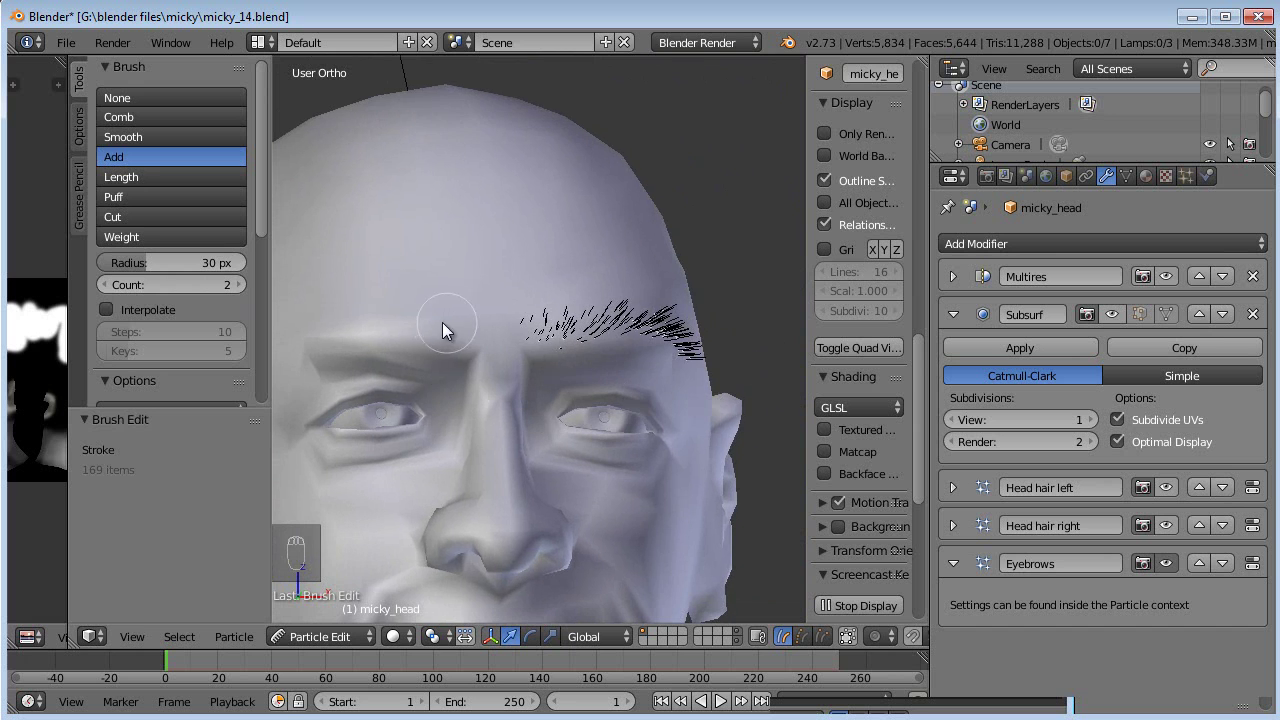
{"action": "middle_click_drag", "start_coordinate": [521, 358], "coordinate": [529, 281]}
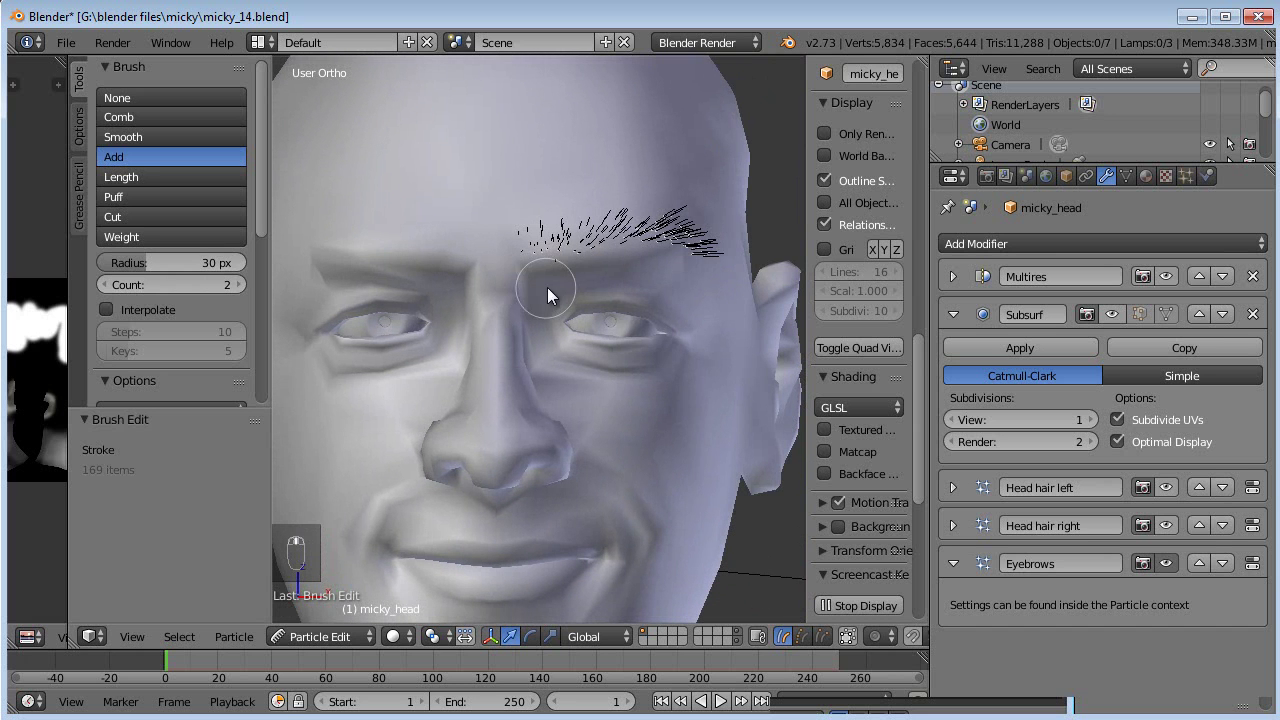
- Select all the left eyebrow hairs and mirror them to the right brow
{"action": "key", "text": "a"}
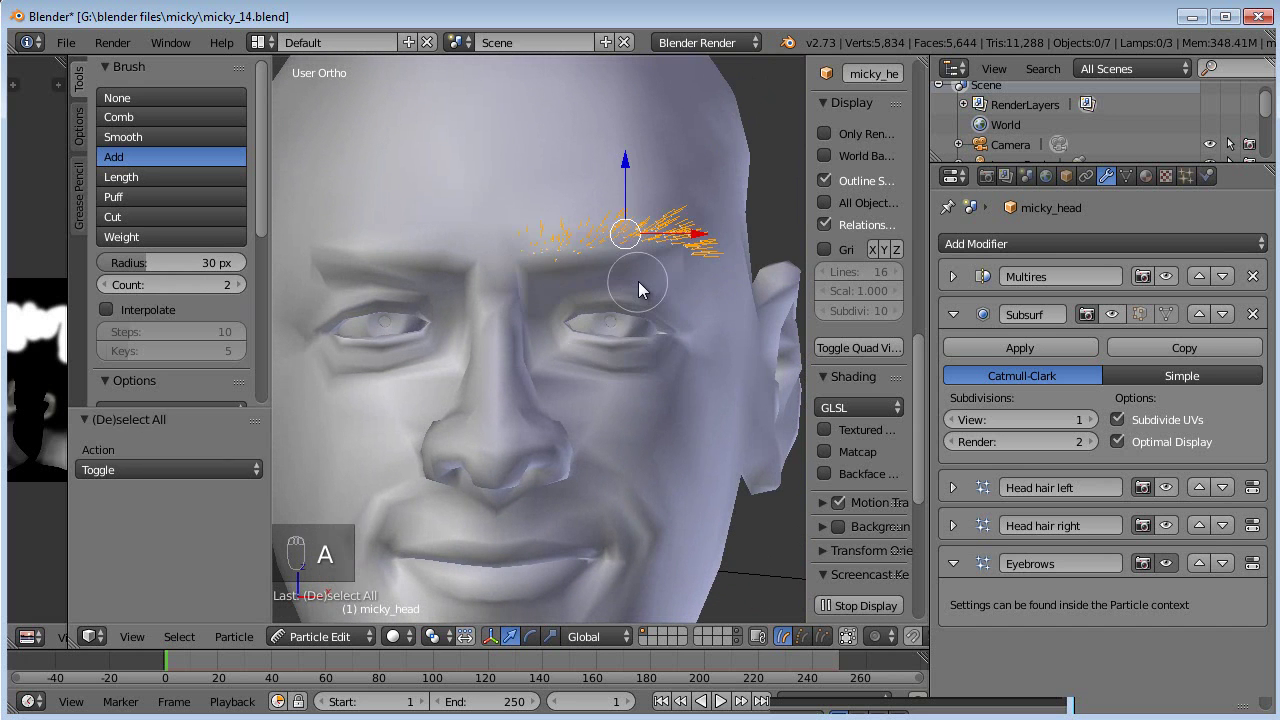
{"action": "left_click", "coordinate": [232, 635]}
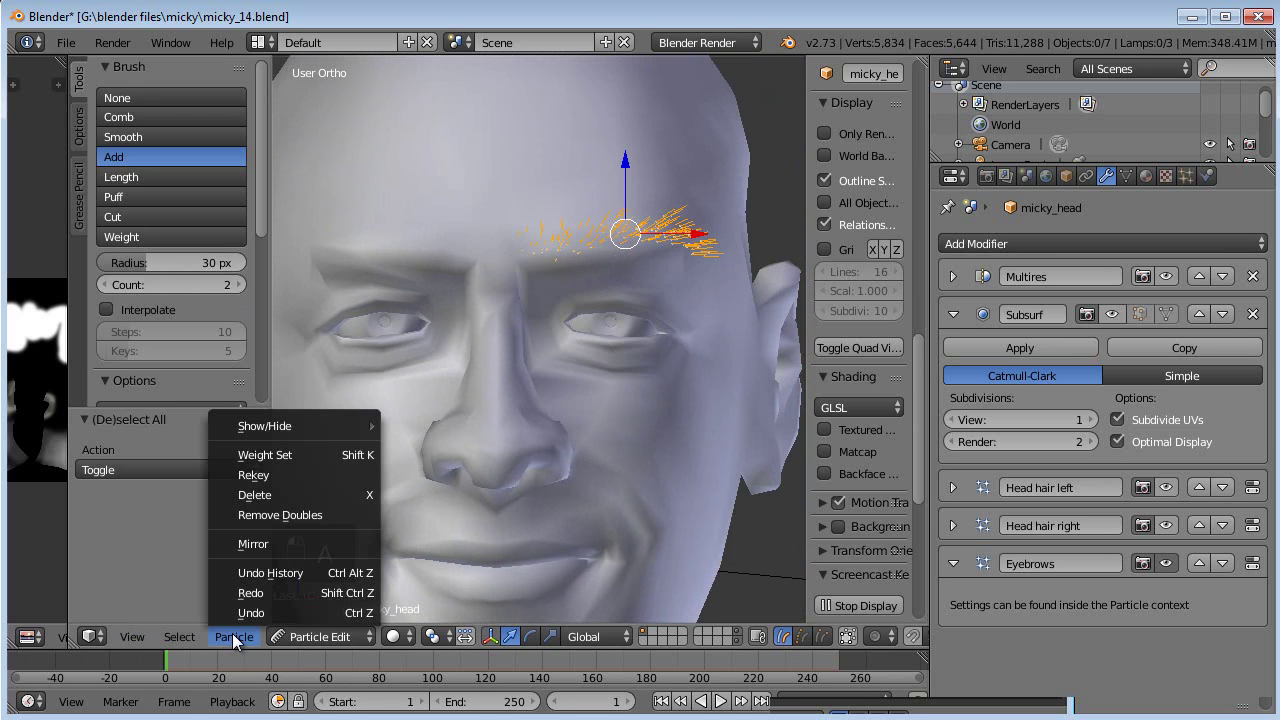
{"action": "left_click", "coordinate": [262, 541]}
{"action": "mouse_move", "coordinate": [444, 446]}
{"action": "middle_mouse_down"}
{"action": "mouse_move", "coordinate": [605, 267]}
{"action": "mouse_move", "coordinate": [580, 361]}
{"action": "mouse_move", "coordinate": [478, 348]}
{"action": "middle_mouse_up"}
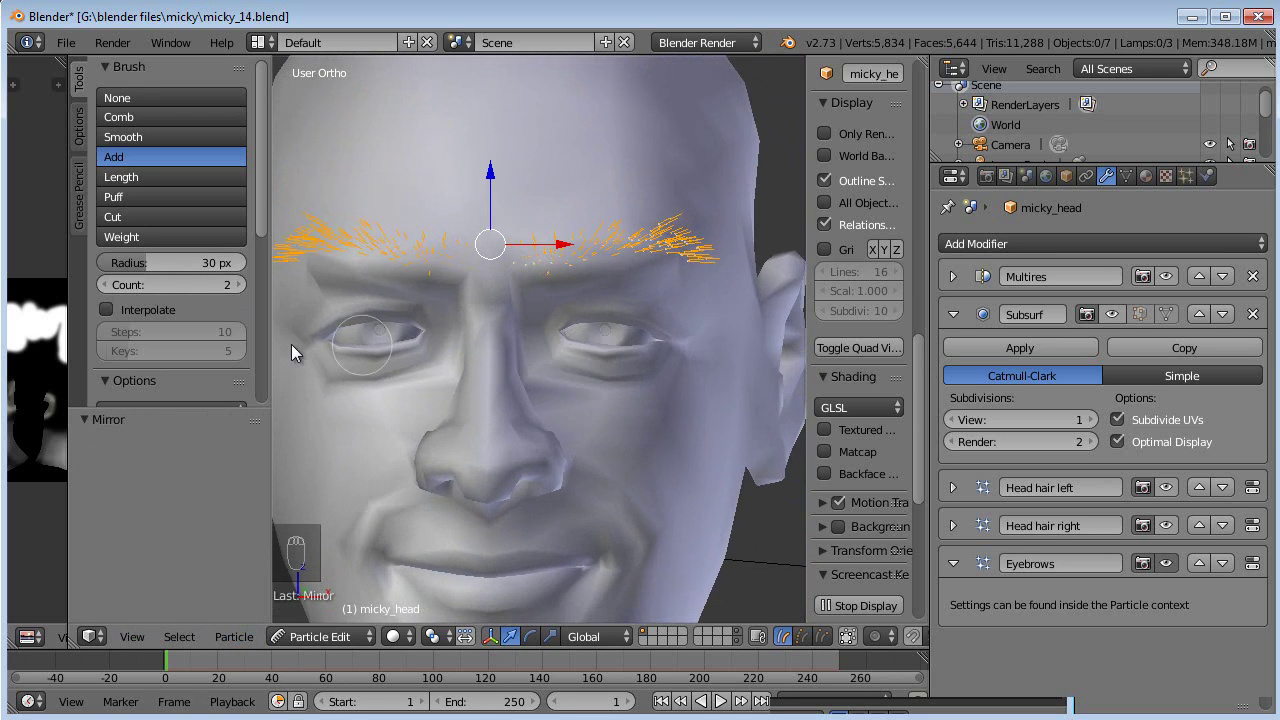
- Switch to the Comb brush for the eyebrow particles and enable X Mirror
{"action": "left_click", "coordinate": [79, 126]}
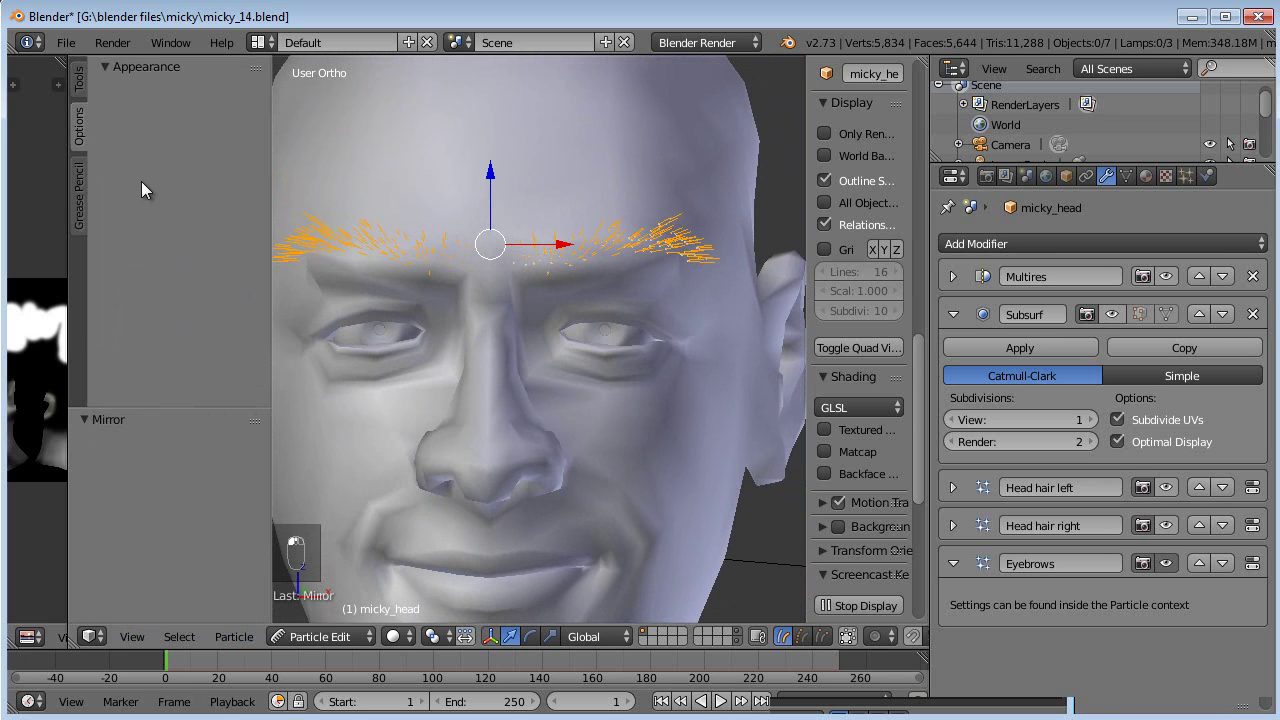
{"action": "left_click", "coordinate": [79, 80]}
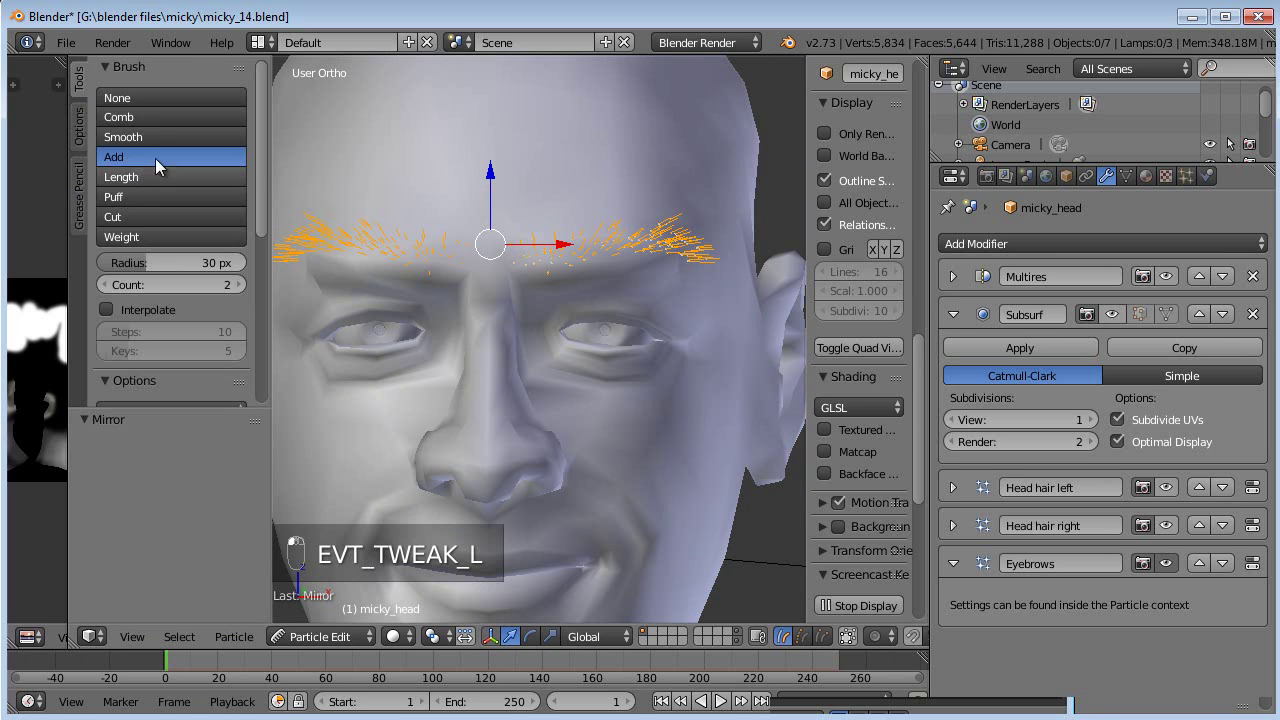
{"action": "left_click", "coordinate": [149, 117]}
{"action": "scroll", "coordinate": [168, 198], "scroll_direction": "down", "scroll_amount": 6}
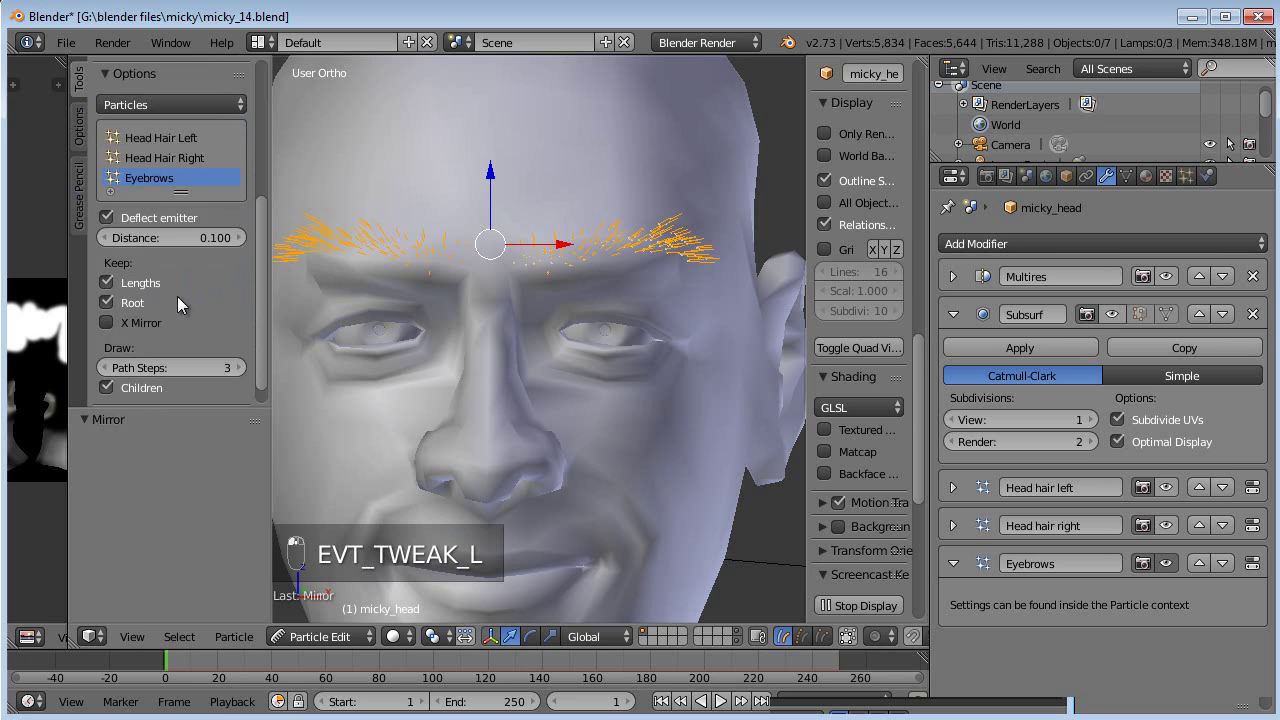
{"action": "scroll", "coordinate": [205, 235], "scroll_direction": "up", "scroll_amount": 8}
{"action": "scroll", "coordinate": [205, 236], "scroll_direction": "down", "scroll_amount": 5}
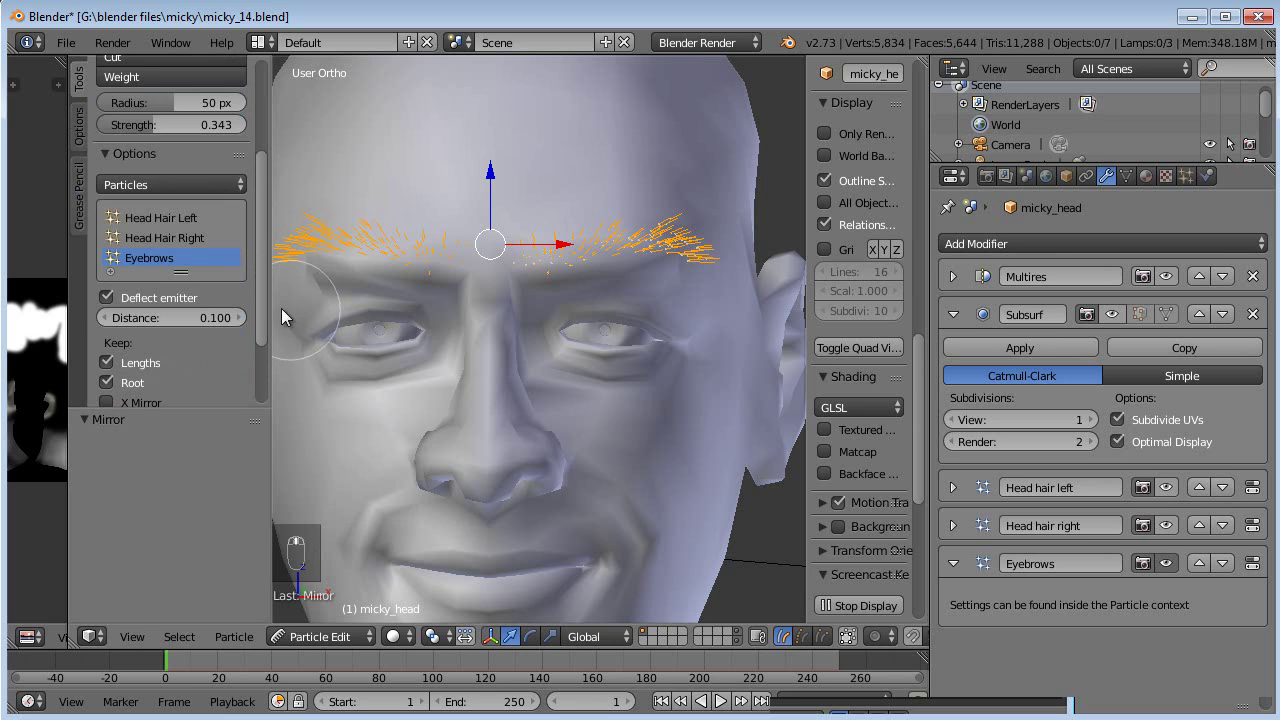
{"action": "left_click_drag", "start_coordinate": [267, 306], "coordinate": [290, 305]}
{"action": "scroll", "coordinate": [150, 345], "scroll_direction": "down", "scroll_amount": 2}
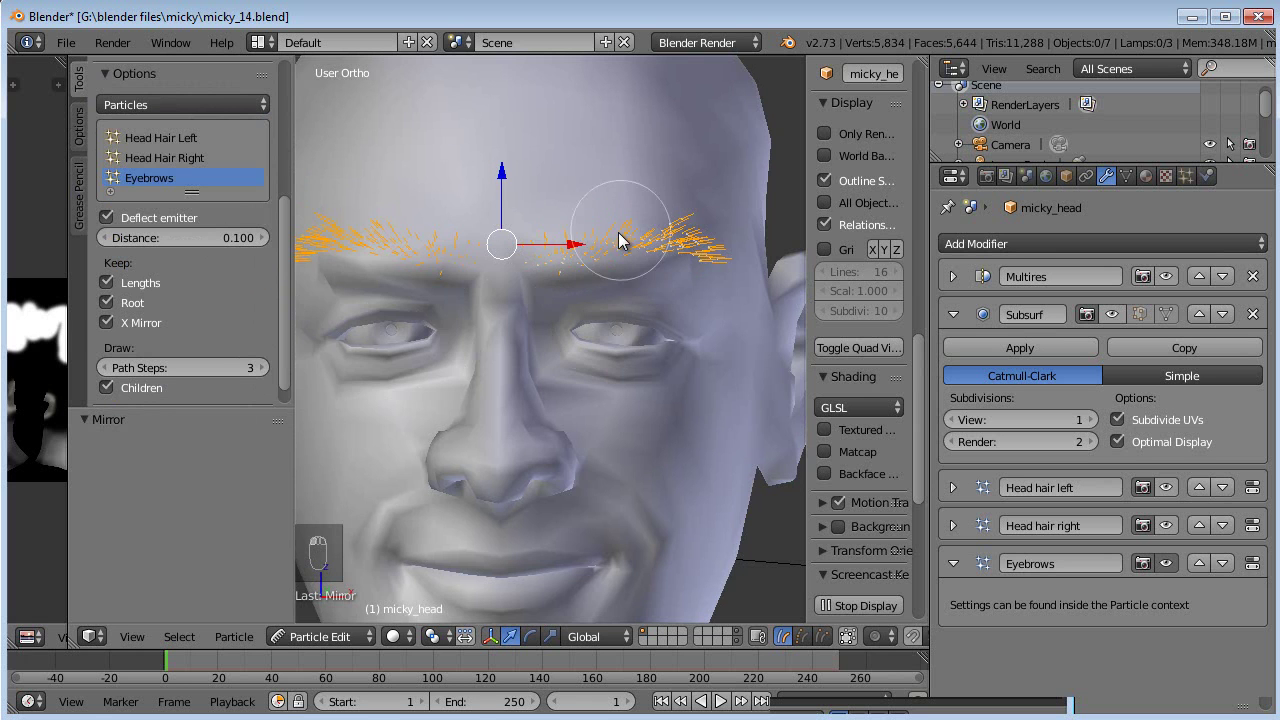
- Deselect the eyebrow hairs and comb them outward along the brow towards the temples, working from several angles
{"action": "key", "text": "a"}
{"action": "middle_click_drag", "start_coordinate": [623, 297], "coordinate": [592, 279]}
{"action": "mouse_move", "coordinate": [492, 234]}
{"action": "left_mouse_down"}
{"action": "mouse_move", "coordinate": [534, 180]}
{"action": "mouse_move", "coordinate": [518, 194]}
{"action": "mouse_move", "coordinate": [552, 200]}
{"action": "left_mouse_up"}
{"action": "mouse_move", "coordinate": [508, 256]}
{"action": "left_mouse_down"}
{"action": "mouse_move", "coordinate": [572, 192]}
{"action": "mouse_move", "coordinate": [684, 200]}
{"action": "mouse_move", "coordinate": [712, 240]}
{"action": "left_mouse_up"}
{"action": "scroll", "coordinate": [706, 285], "scroll_direction": "down", "scroll_amount": 3}
{"action": "mouse_move", "coordinate": [664, 325]}
{"action": "middle_mouse_down"}
{"action": "mouse_move", "coordinate": [626, 394]}
{"action": "mouse_move", "coordinate": [483, 426]}
{"action": "mouse_move", "coordinate": [569, 399]}
{"action": "mouse_move", "coordinate": [548, 402]}
{"action": "mouse_move", "coordinate": [604, 437]}
{"action": "mouse_move", "coordinate": [529, 483]}
{"action": "middle_mouse_up"}
{"action": "scroll", "coordinate": [483, 426], "scroll_direction": "up", "scroll_amount": 3}
{"action": "left_click_drag", "start_coordinate": [529, 483], "coordinate": [729, 509]}
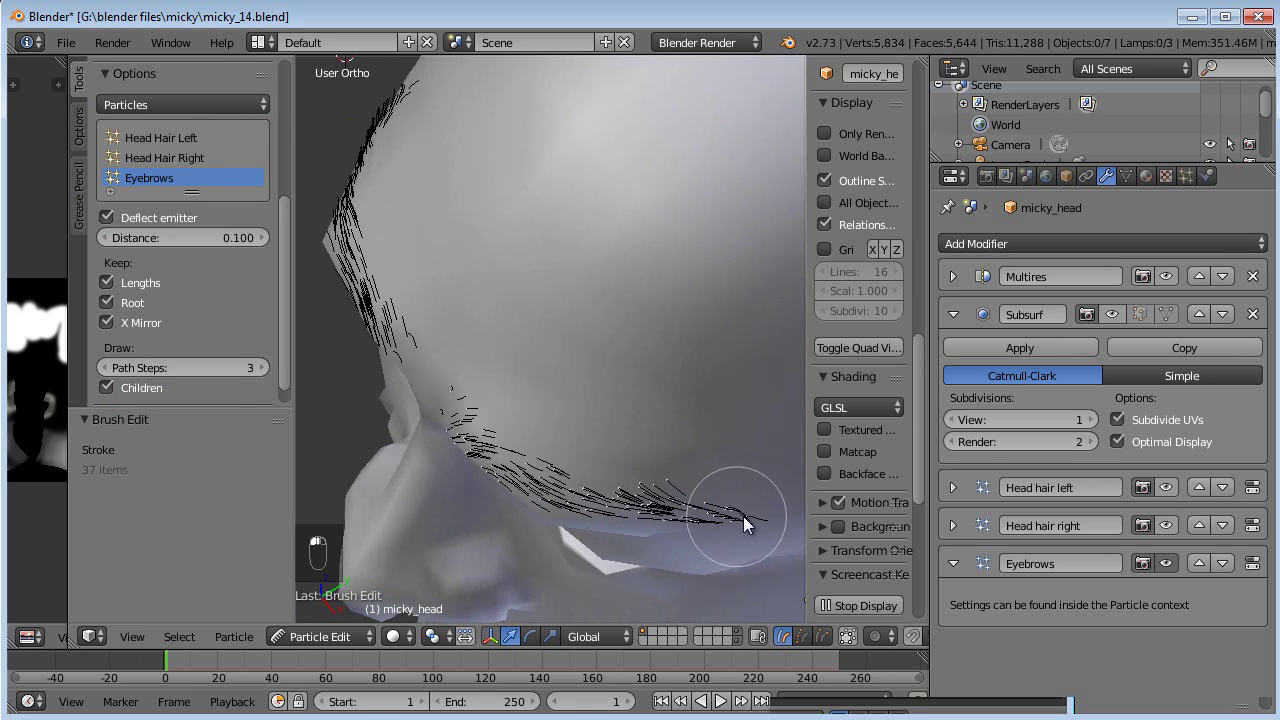
- Show the Subsurf modifier in edit mode and comb the eyebrow hairs to follow the arch of the brow down to its outer end
{"action": "left_click", "coordinate": [1132, 315]}
{"action": "middle_click_drag", "start_coordinate": [612, 437], "coordinate": [565, 388]}
{"action": "key", "text": "KP_1"}
{"action": "scroll", "coordinate": [483, 363], "scroll_direction": "up", "scroll_amount": 1}
{"action": "middle_click_drag", "start_coordinate": [649, 344], "coordinate": [529, 355]}
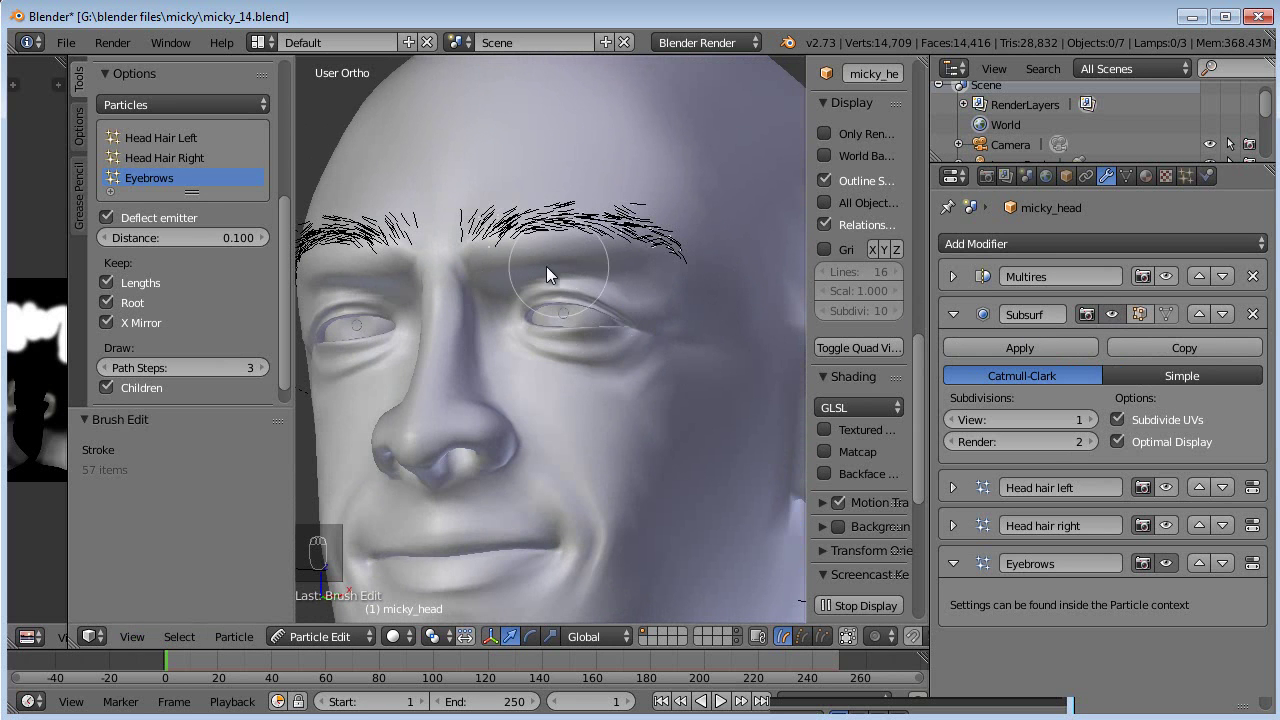
{"action": "middle_click_drag", "start_coordinate": [530, 240], "coordinate": [551, 206]}
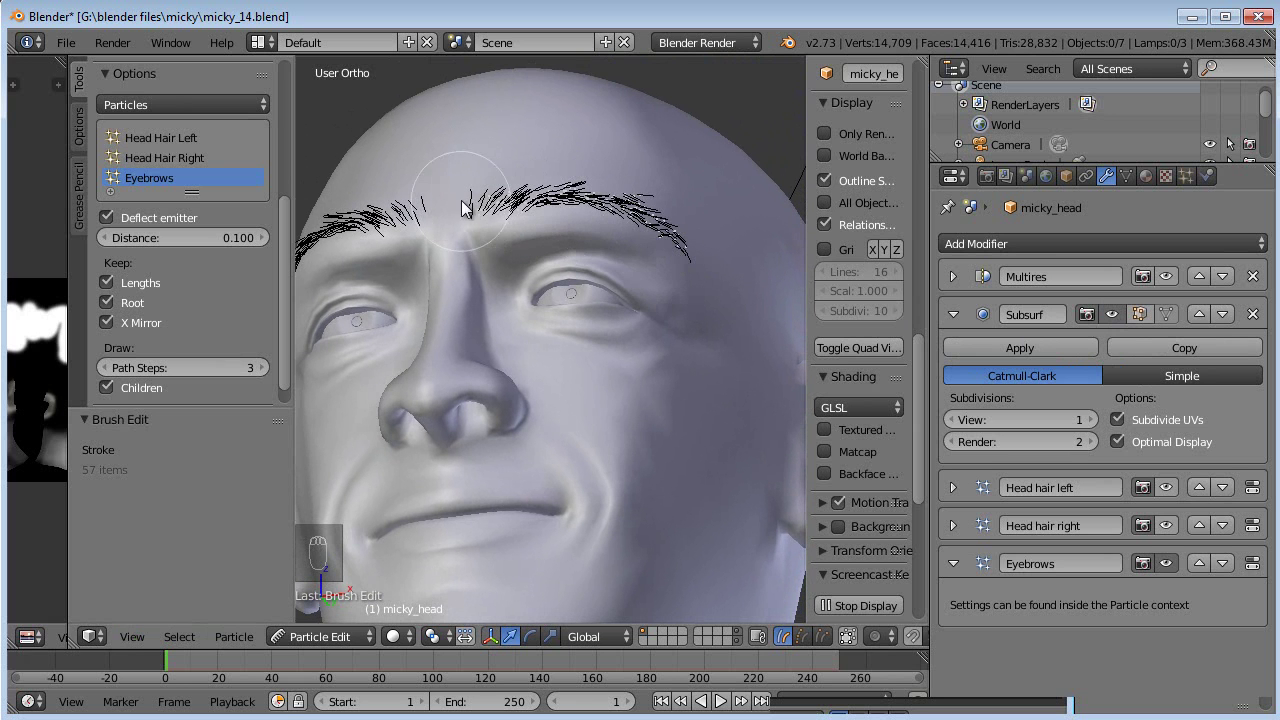
{"action": "mouse_move", "coordinate": [505, 132]}
{"action": "left_mouse_down"}
{"action": "mouse_move", "coordinate": [565, 178]}
{"action": "mouse_move", "coordinate": [709, 244]}
{"action": "left_mouse_up"}
{"action": "middle_click_drag", "start_coordinate": [721, 262], "coordinate": [665, 300]}
{"action": "left_click_drag", "start_coordinate": [665, 299], "coordinate": [668, 251]}
{"action": "mouse_move", "coordinate": [668, 251]}
{"action": "middle_mouse_down"}
{"action": "mouse_move", "coordinate": [714, 263]}
{"action": "mouse_move", "coordinate": [800, 345]}
{"action": "middle_mouse_up"}
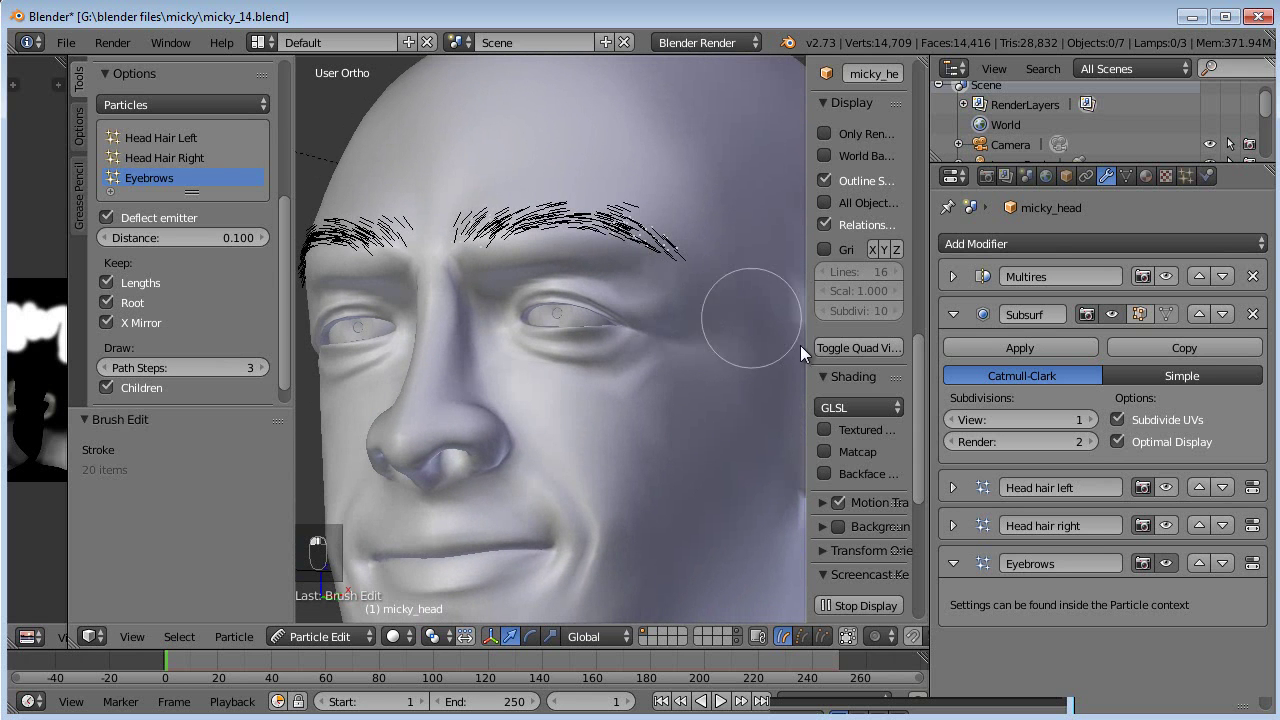
- Try changing the Subsurf modifier's viewport subdivision level while checking the eyebrows
{"action": "left_click", "coordinate": [1091, 420]}
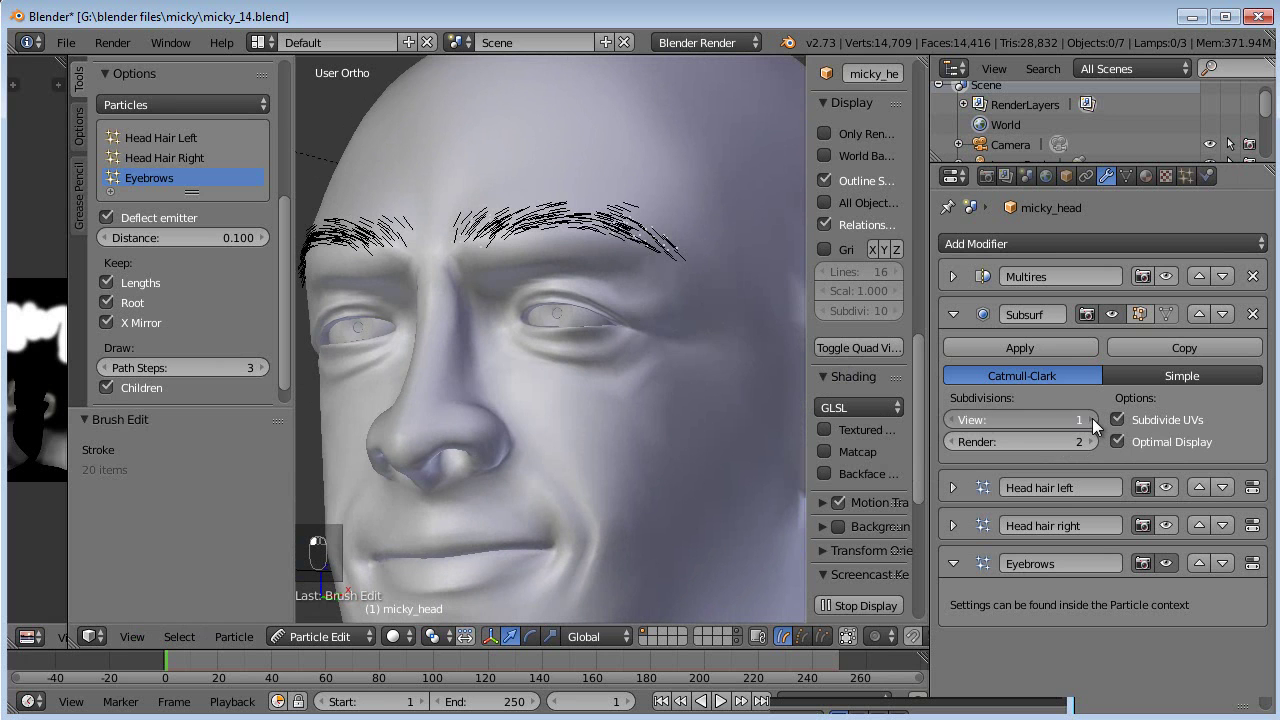
{"action": "left_click", "coordinate": [952, 421]}
{"action": "middle_click_drag", "start_coordinate": [538, 329], "coordinate": [532, 397]}
{"action": "scroll", "coordinate": [532, 397], "scroll_direction": "up", "scroll_amount": 5}
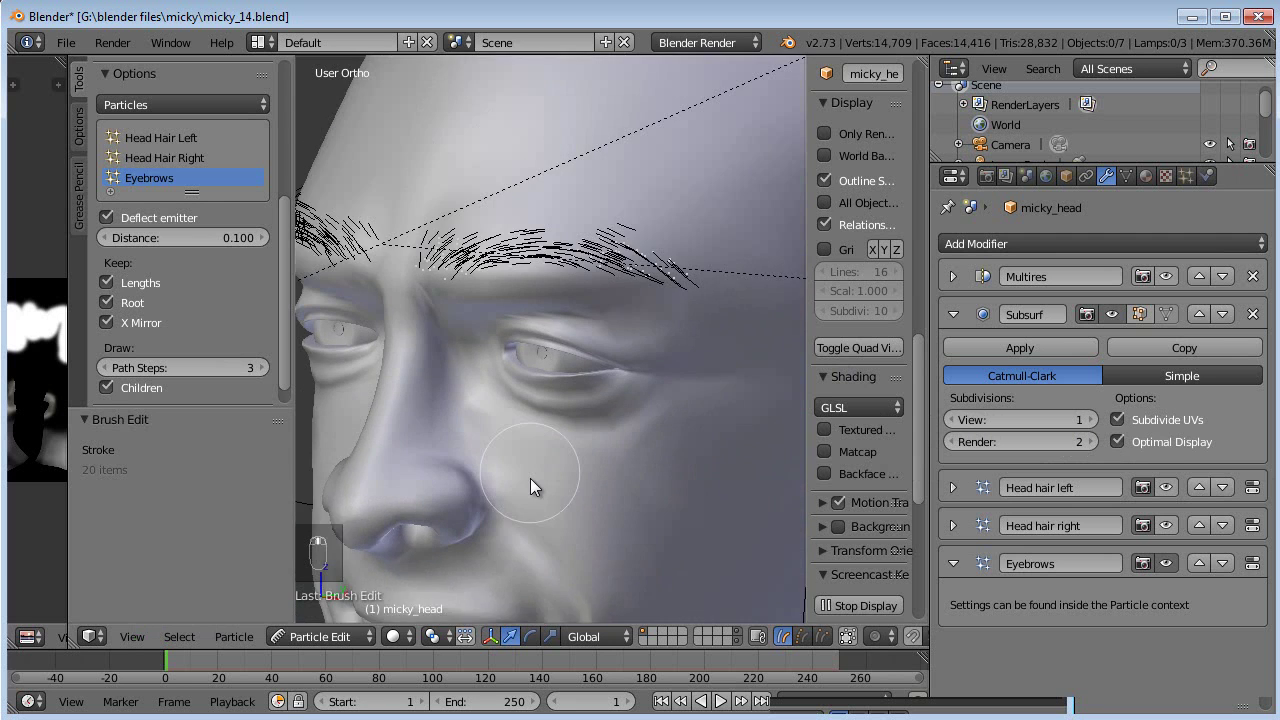
{"action": "middle_click_drag", "start_coordinate": [568, 468], "coordinate": [711, 364]}
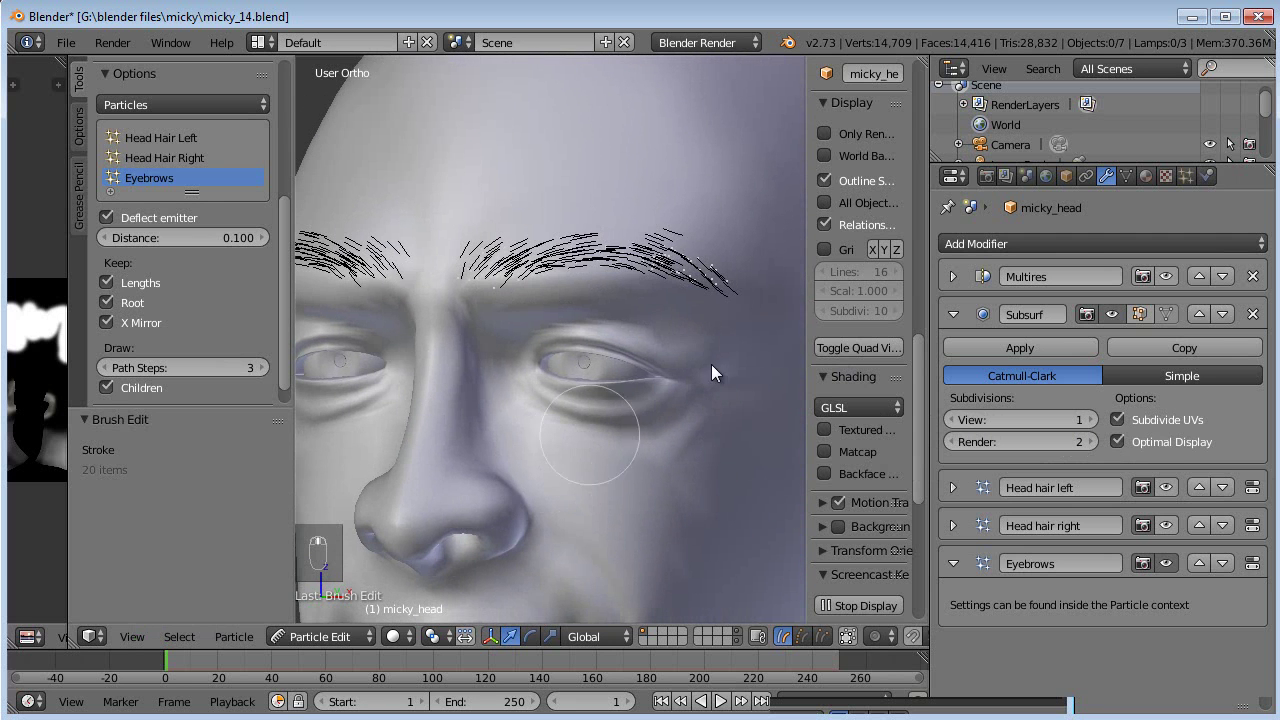
- Enlarge the head's material slot list and add a new material slot
{"action": "left_click", "coordinate": [1142, 180]}
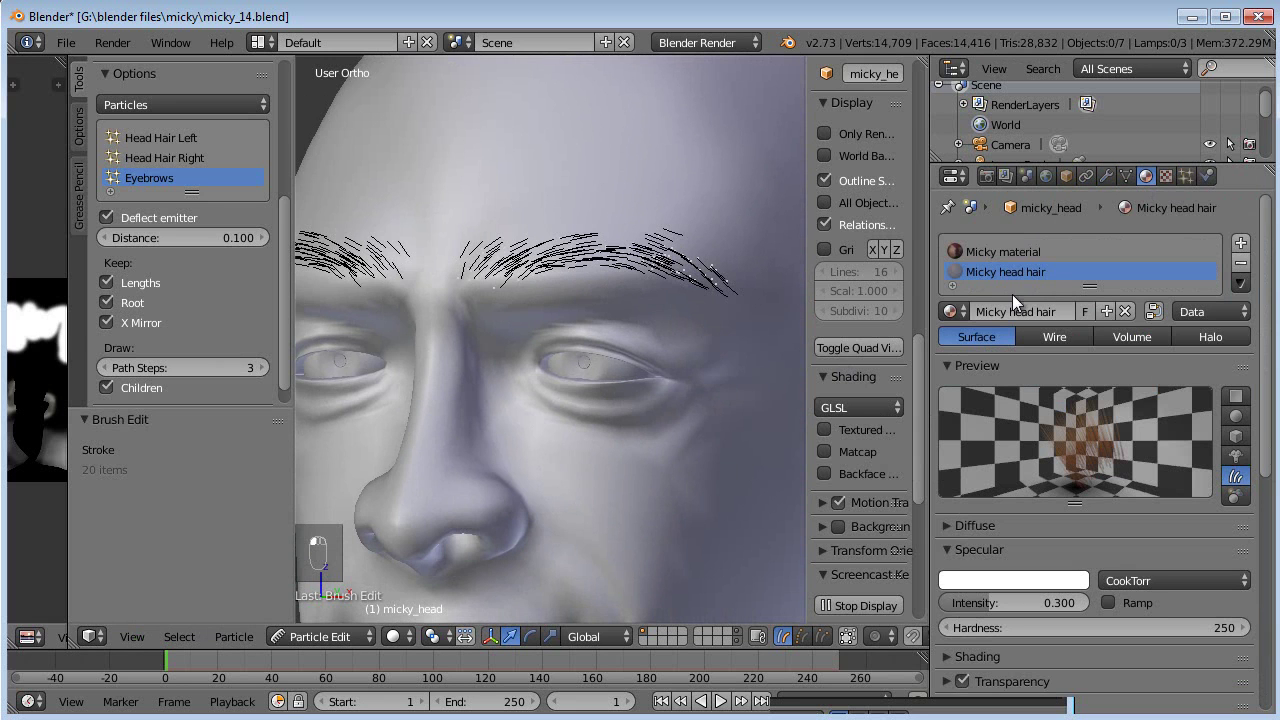
{"action": "left_click_drag", "start_coordinate": [1091, 288], "coordinate": [1091, 328]}
{"action": "mouse_move", "coordinate": [700, 262]}
{"action": "middle_mouse_down"}
{"action": "mouse_move", "coordinate": [538, 282]}
{"action": "mouse_move", "coordinate": [595, 284]}
{"action": "mouse_move", "coordinate": [600, 265]}
{"action": "mouse_move", "coordinate": [554, 246]}
{"action": "mouse_move", "coordinate": [627, 232]}
{"action": "middle_mouse_up"}
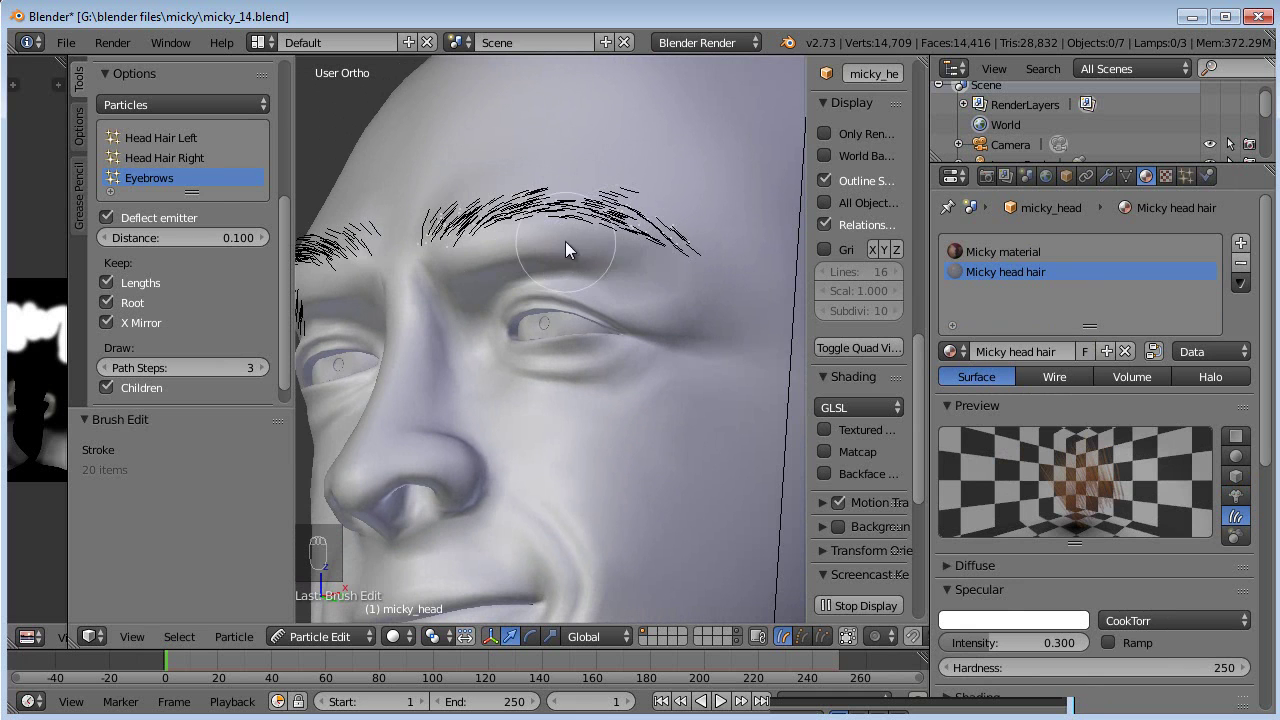
{"action": "mouse_move", "coordinate": [479, 240]}
{"action": "middle_mouse_down"}
{"action": "mouse_move", "coordinate": [467, 276]}
{"action": "mouse_move", "coordinate": [504, 282]}
{"action": "middle_mouse_up"}
{"action": "mouse_move", "coordinate": [426, 300]}
{"action": "middle_mouse_down"}
{"action": "mouse_move", "coordinate": [492, 290]}
{"action": "mouse_move", "coordinate": [447, 300]}
{"action": "middle_mouse_up"}
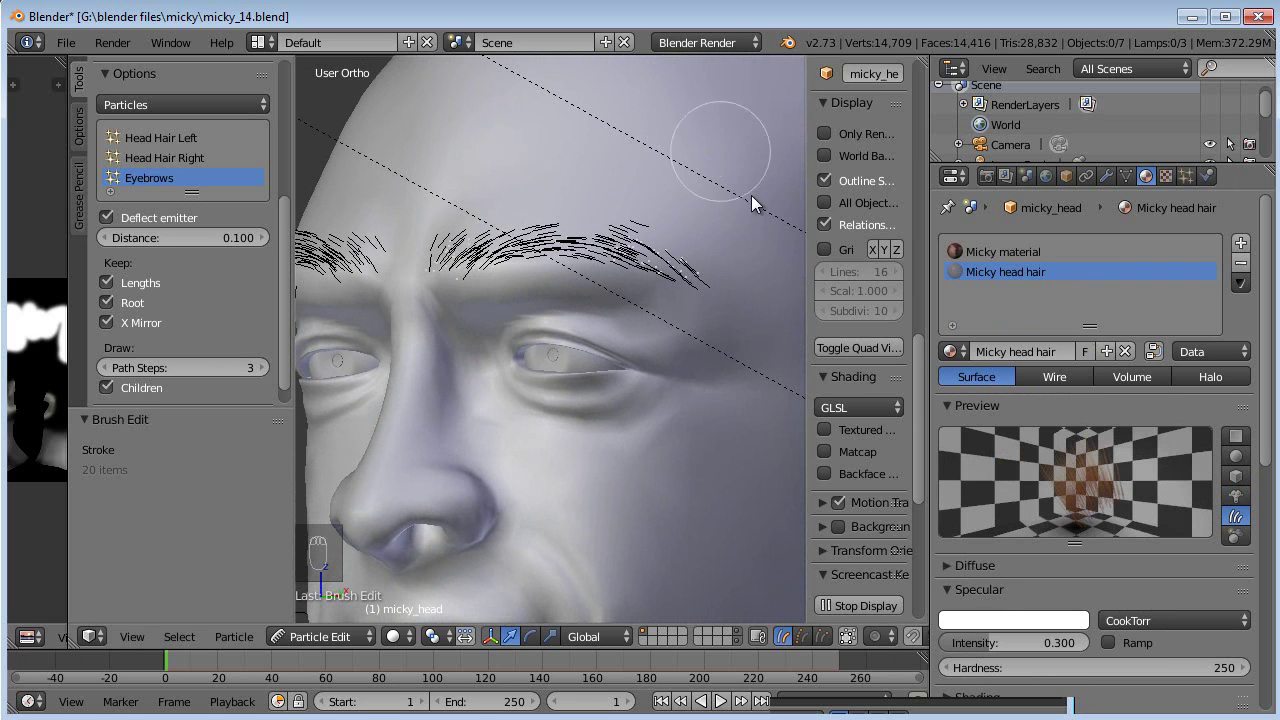
{"action": "left_click", "coordinate": [1241, 244]}
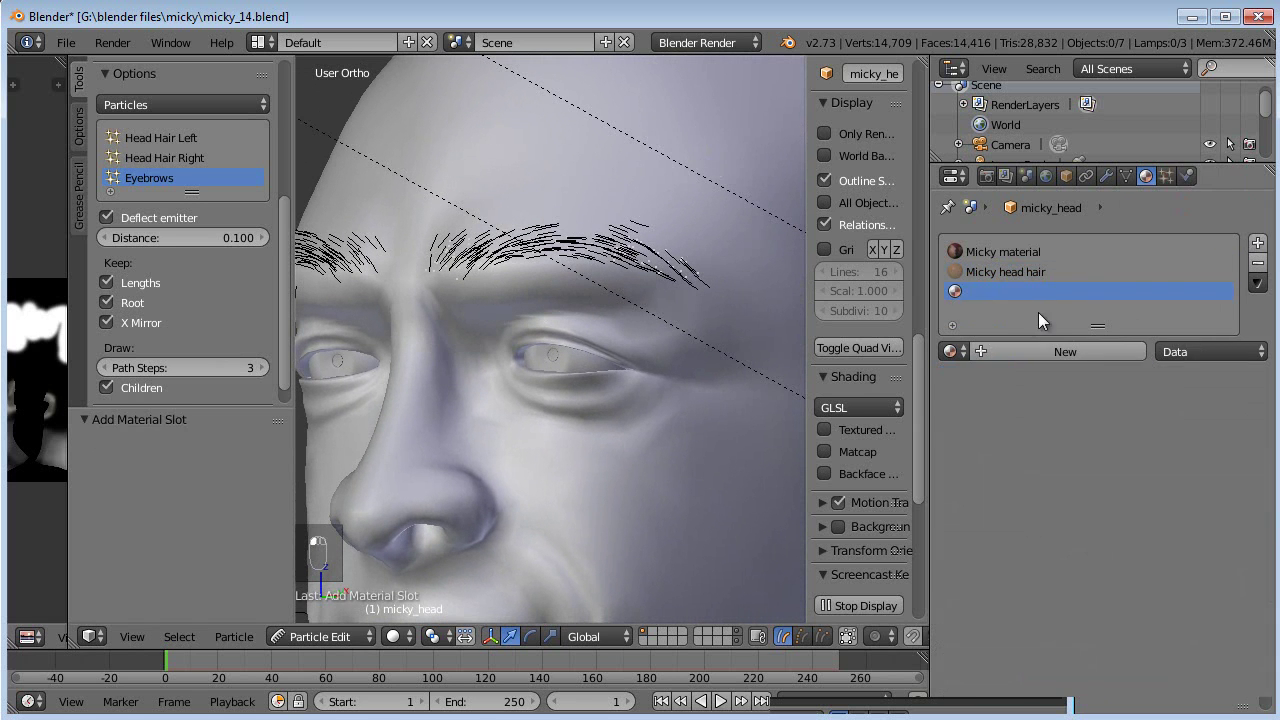
- Create a new material in the empty slot and name it Micky Eyebrows
{"action": "left_click", "coordinate": [1029, 351]}
{"action": "type", "text": "e"}
{"action": "key", "text": "BackSpace"}
{"action": "key", "text": "BackSpace"}
{"action": "key", "text": "BackSpace"}
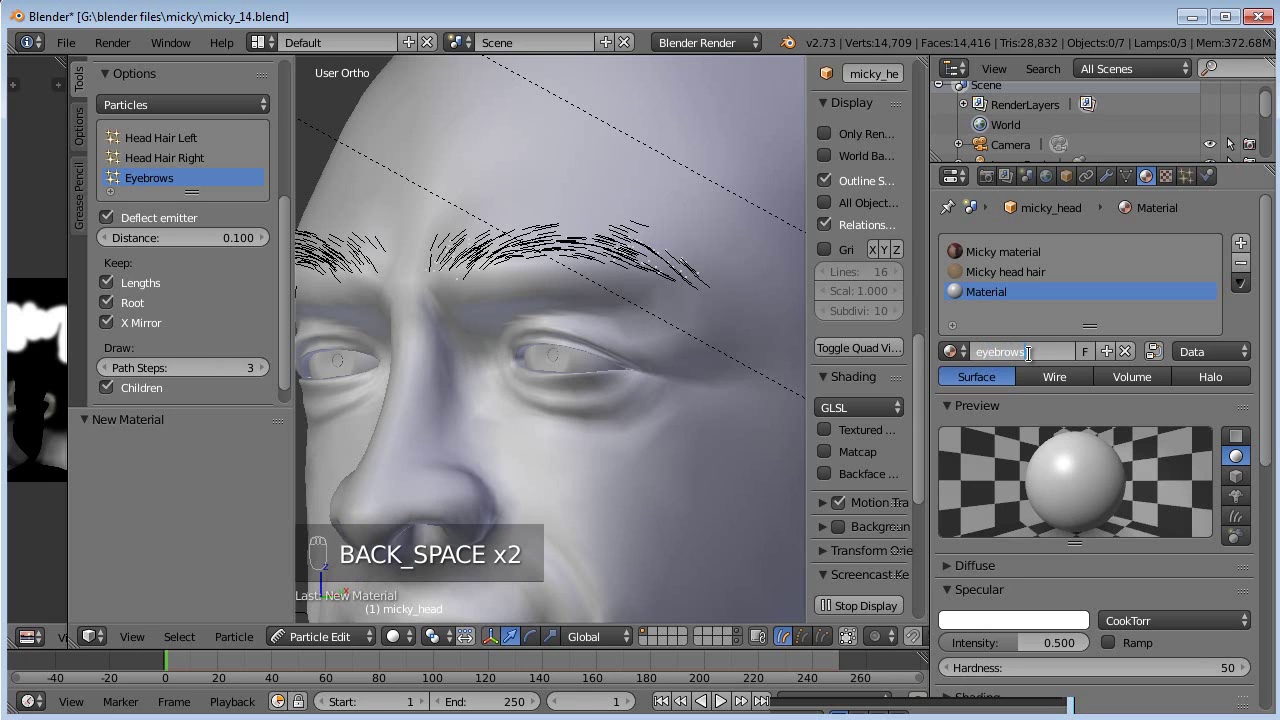
{"action": "type", "text": "Micky"}
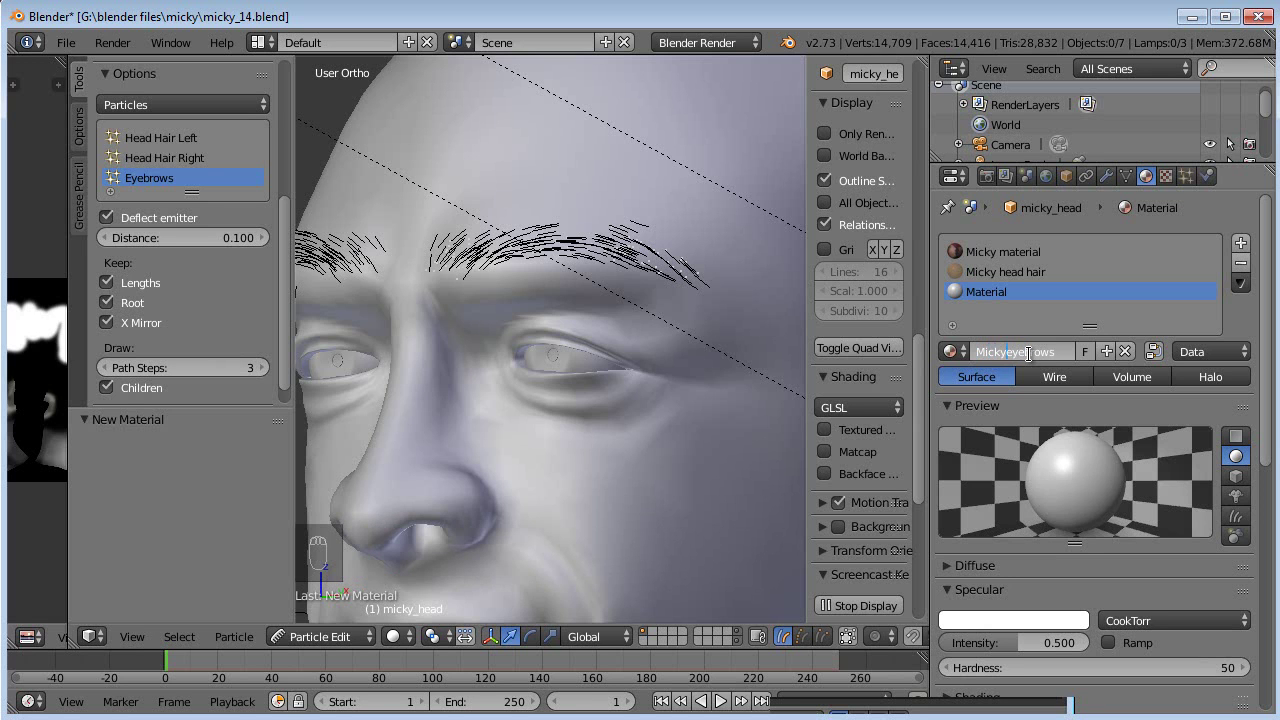
{"action": "key", "text": "Delete"}
{"action": "type", "text": "E"}
{"action": "key", "text": "Return"}
- Set the specular intensity of the Micky Eyebrows material to 0
{"action": "scroll", "coordinate": [1101, 597], "scroll_direction": "down", "scroll_amount": 2}
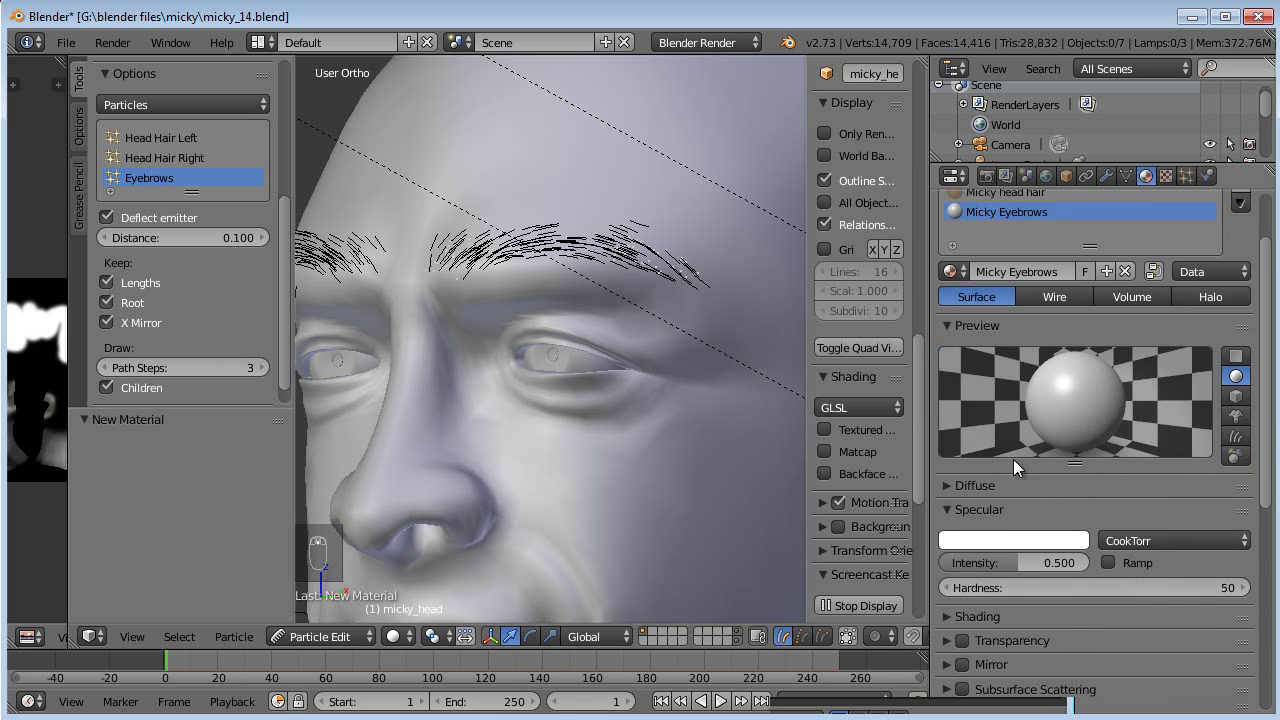
{"action": "left_click_drag", "start_coordinate": [1014, 560], "coordinate": [945, 570]}
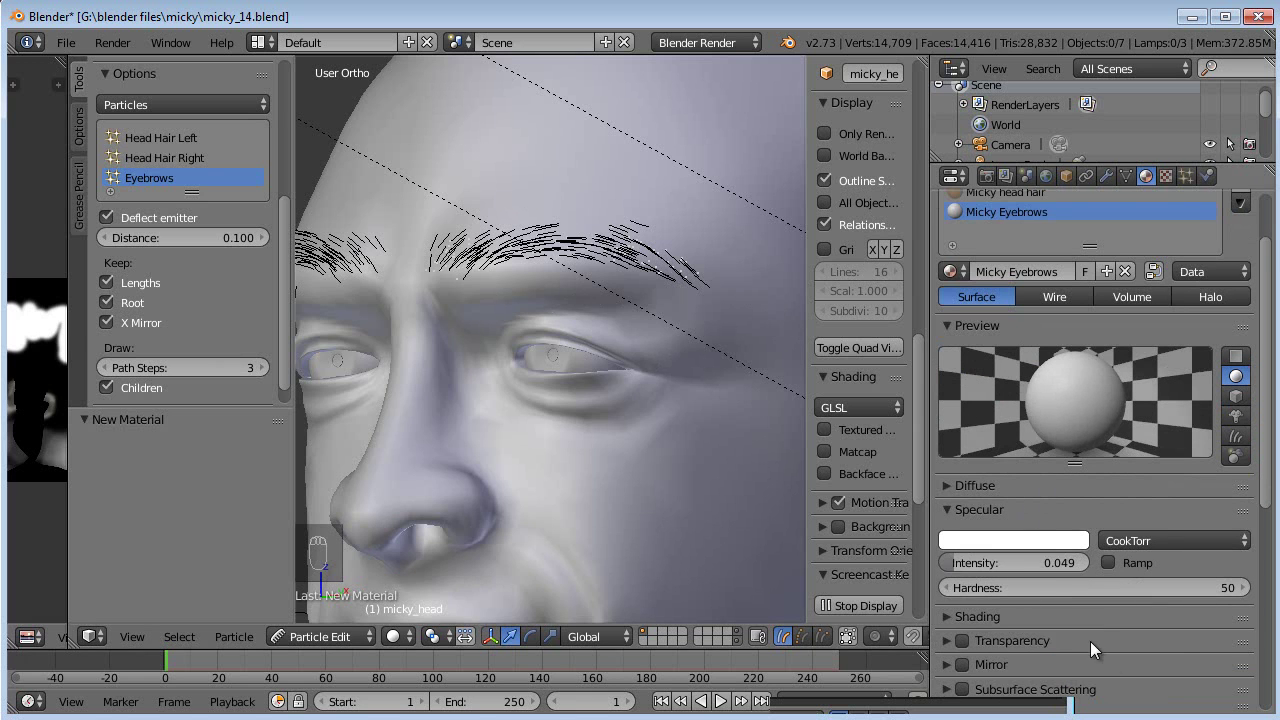
{"action": "left_click", "coordinate": [1018, 559]}
{"action": "type", "text": "0"}
{"action": "key", "text": "Return"}
{"action": "left_click", "coordinate": [946, 511]}
- Set the diffuse colour of the Micky Eyebrows material to a very dark brown
{"action": "left_click", "coordinate": [948, 489]}
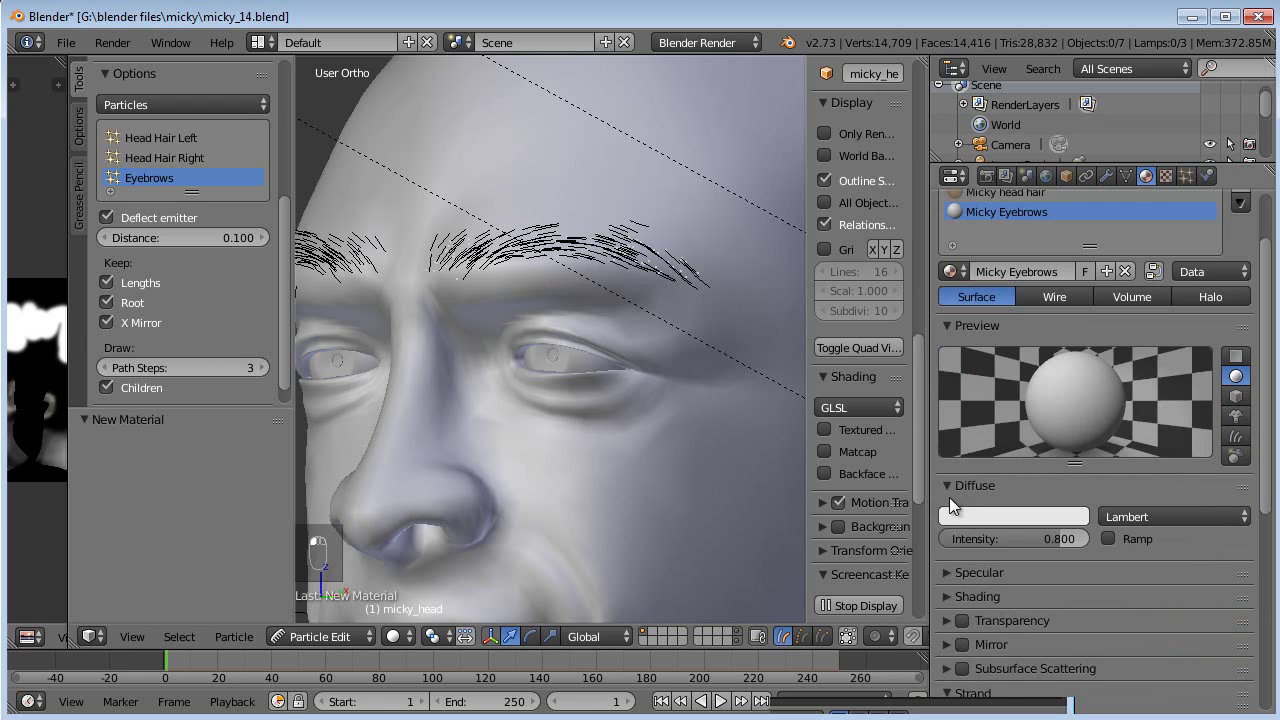
{"action": "left_click", "coordinate": [1017, 512]}
{"action": "left_click_drag", "start_coordinate": [1074, 363], "coordinate": [1080, 379]}
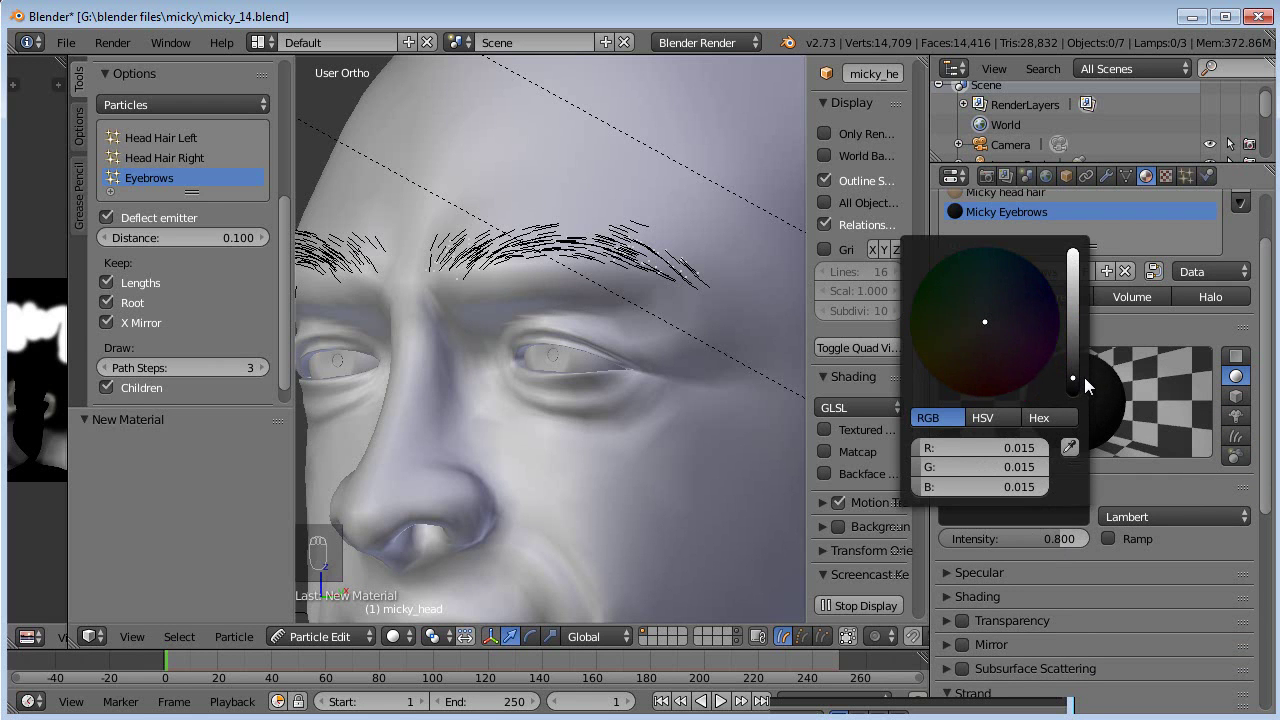
{"action": "left_click", "coordinate": [1033, 520]}
{"action": "left_click_drag", "start_coordinate": [987, 334], "coordinate": [970, 357]}
{"action": "left_click", "coordinate": [1075, 307]}
{"action": "left_click", "coordinate": [1075, 332]}
{"action": "left_click_drag", "start_coordinate": [1078, 333], "coordinate": [1065, 377]}
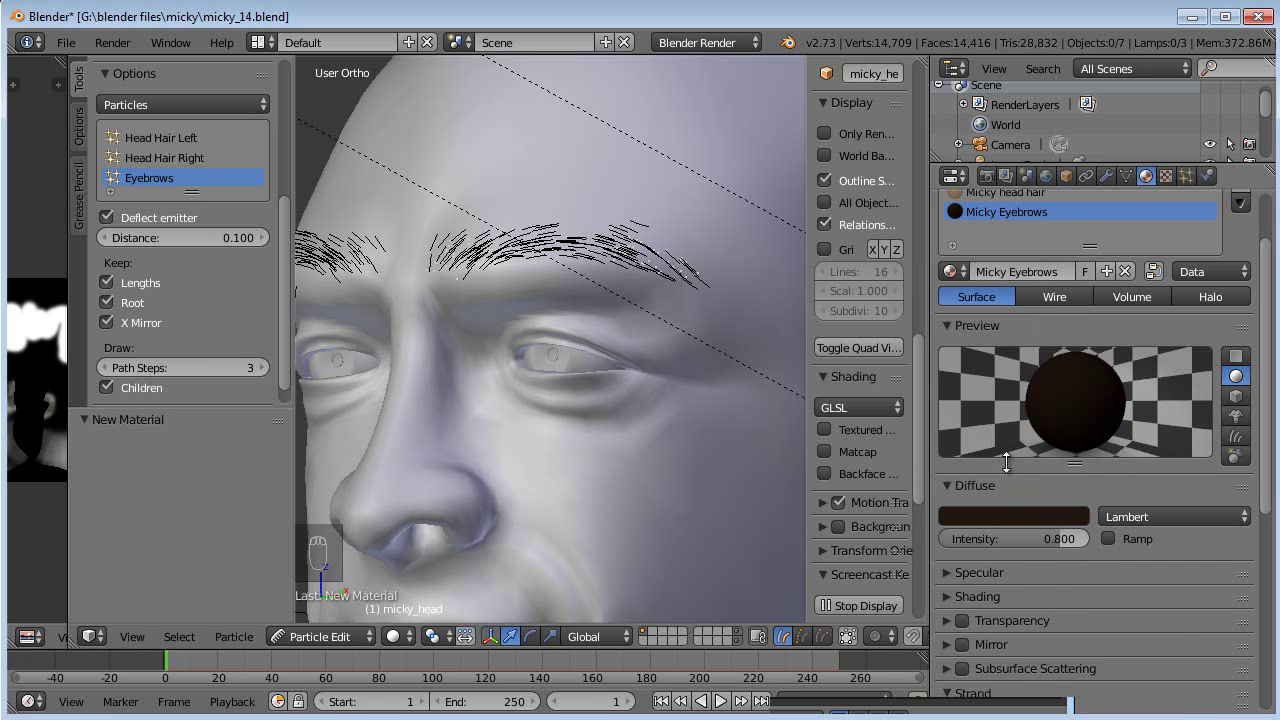
- Add a new Blend texture to the Micky Eyebrows material and show alpha in its preview
{"action": "left_click", "coordinate": [1165, 176]}
{"action": "left_click", "coordinate": [1043, 397]}
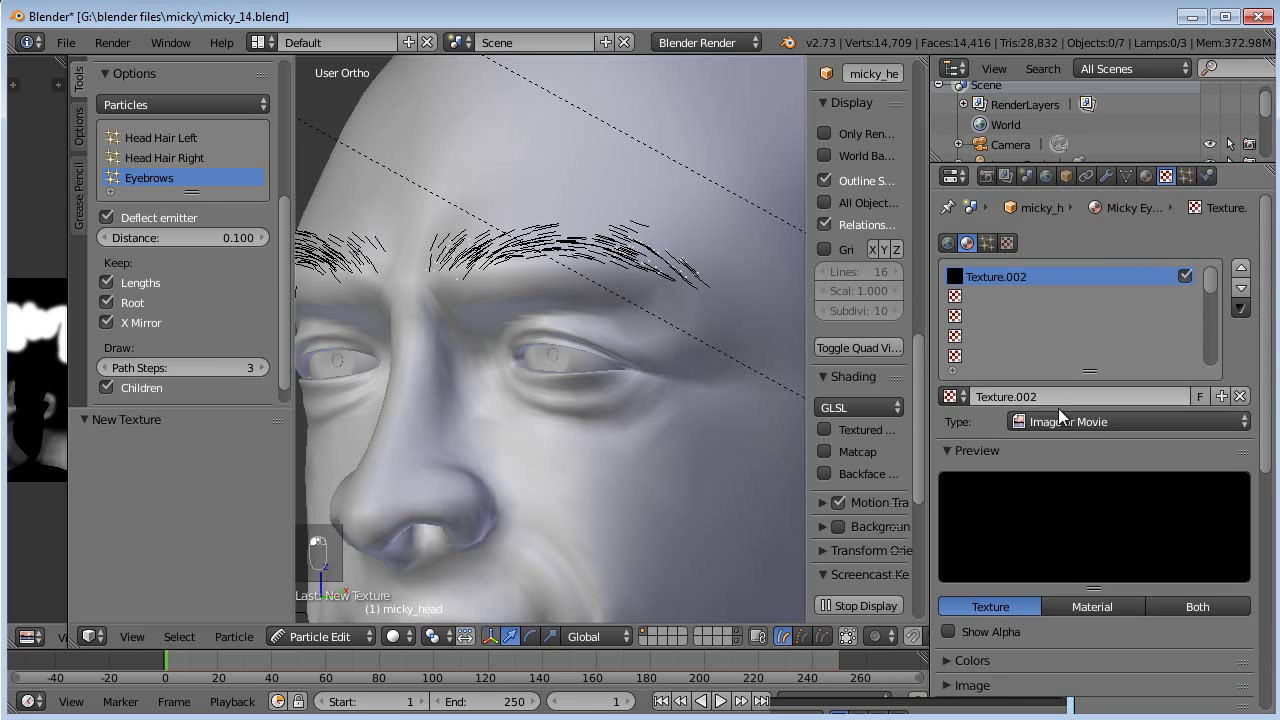
{"action": "left_click", "coordinate": [1069, 421]}
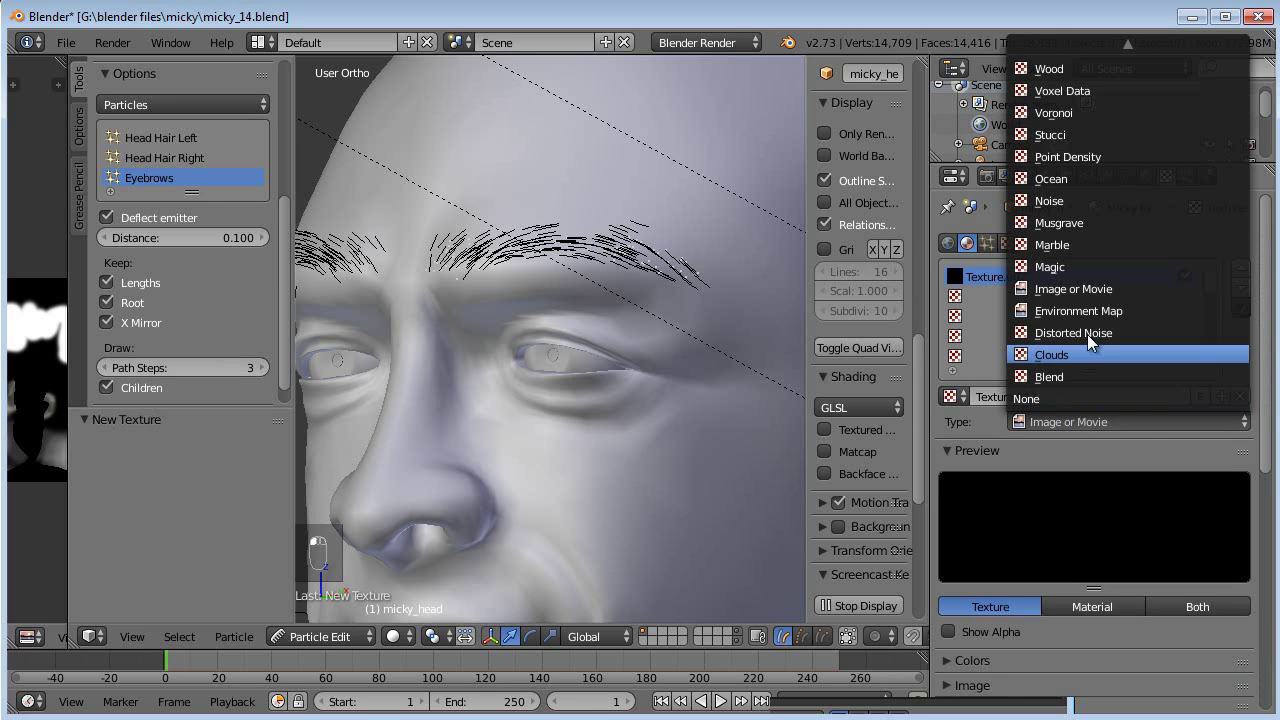
{"action": "left_click", "coordinate": [1060, 376]}
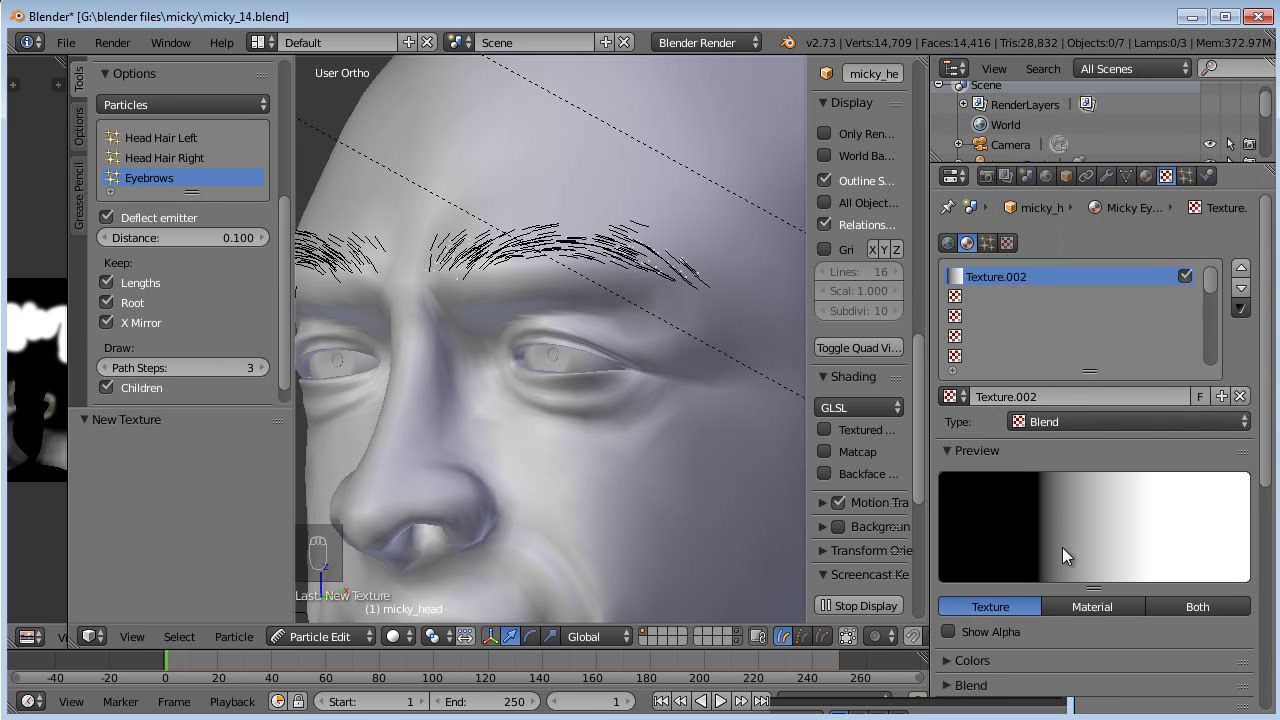
{"action": "left_click", "coordinate": [949, 632]}
- Enable the texture's colour ramp and make its end stop black
{"action": "left_click", "coordinate": [946, 661]}
{"action": "scroll", "coordinate": [1040, 614], "scroll_direction": "down", "scroll_amount": 3}
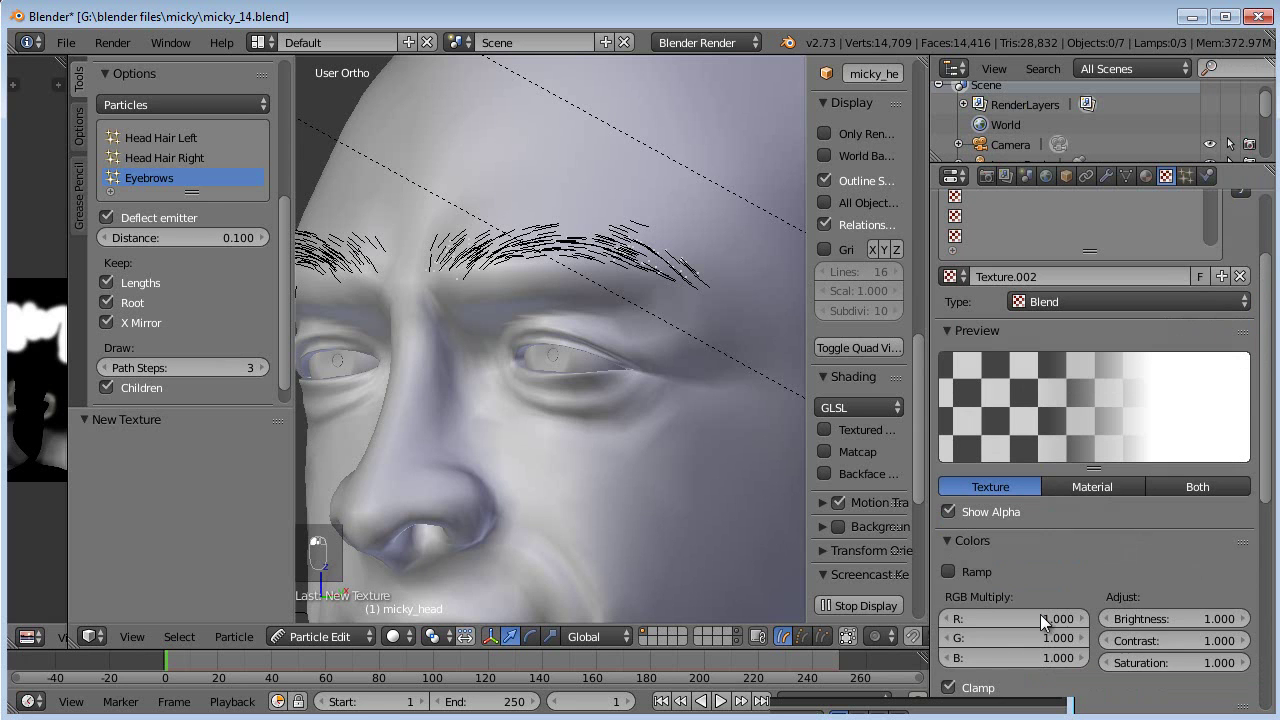
{"action": "left_click", "coordinate": [949, 571]}
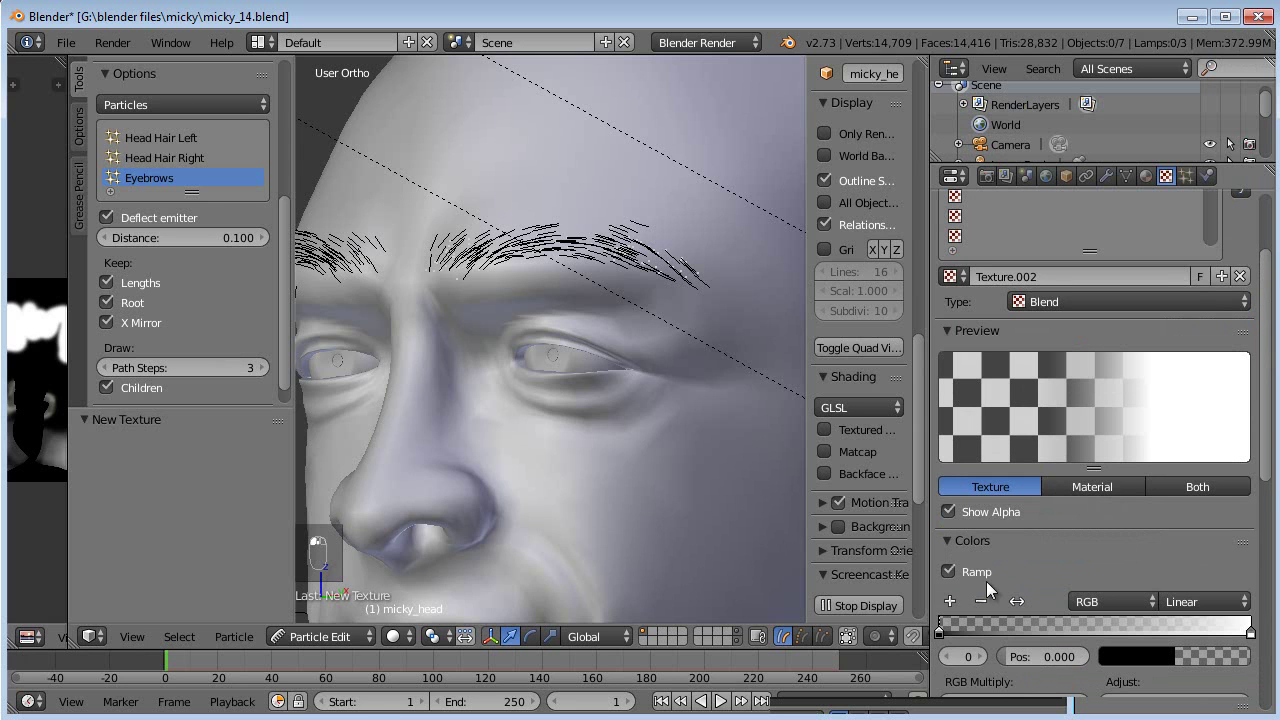
{"action": "left_click", "coordinate": [1250, 632]}
{"action": "left_click", "coordinate": [1192, 661]}
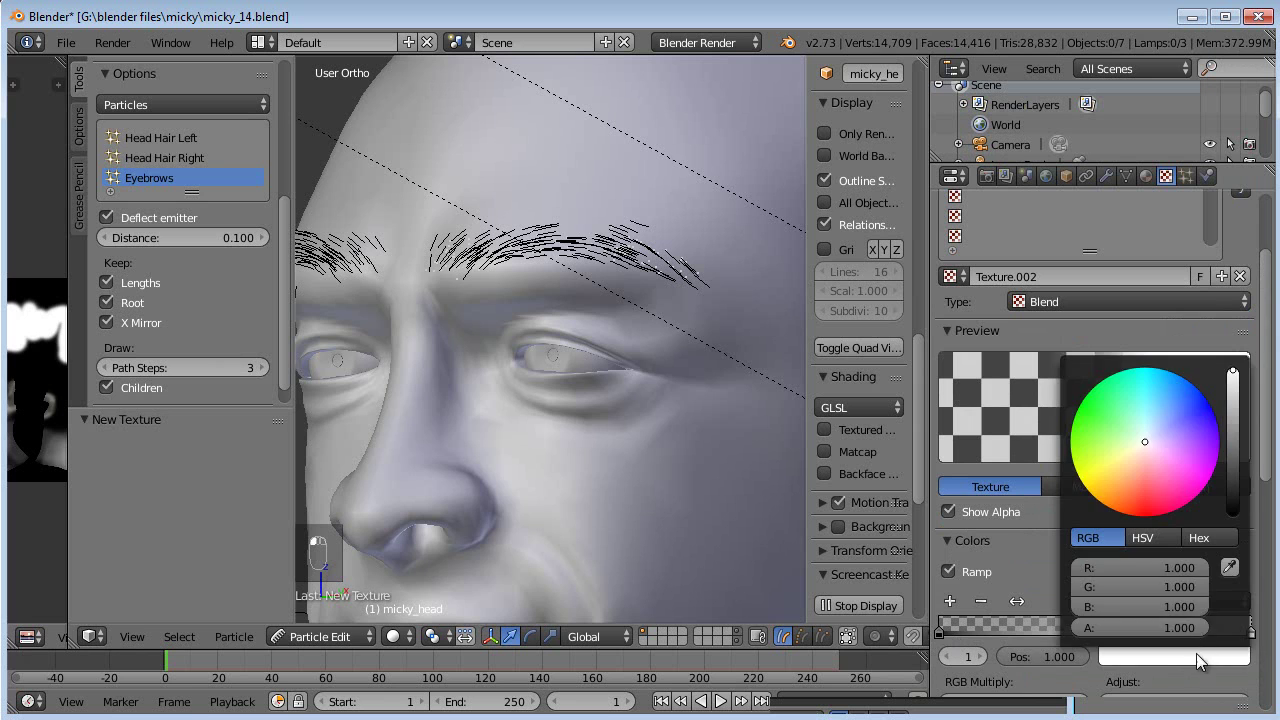
{"action": "left_click_drag", "start_coordinate": [1240, 385], "coordinate": [1238, 520]}
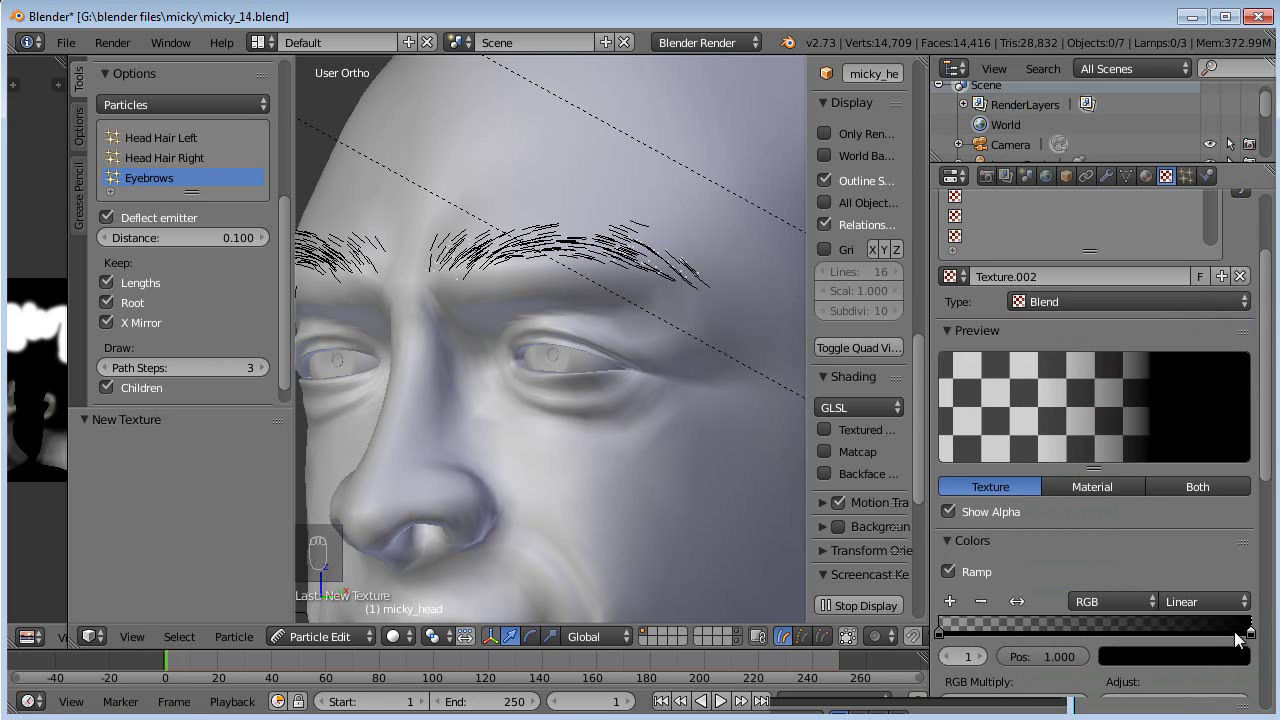
- Reorder the ramp stops so the opaque black stop sits at position 0, and set its alpha to 0.3
{"action": "left_click_drag", "start_coordinate": [1248, 634], "coordinate": [1191, 631]}
{"action": "left_click_drag", "start_coordinate": [979, 630], "coordinate": [938, 631]}
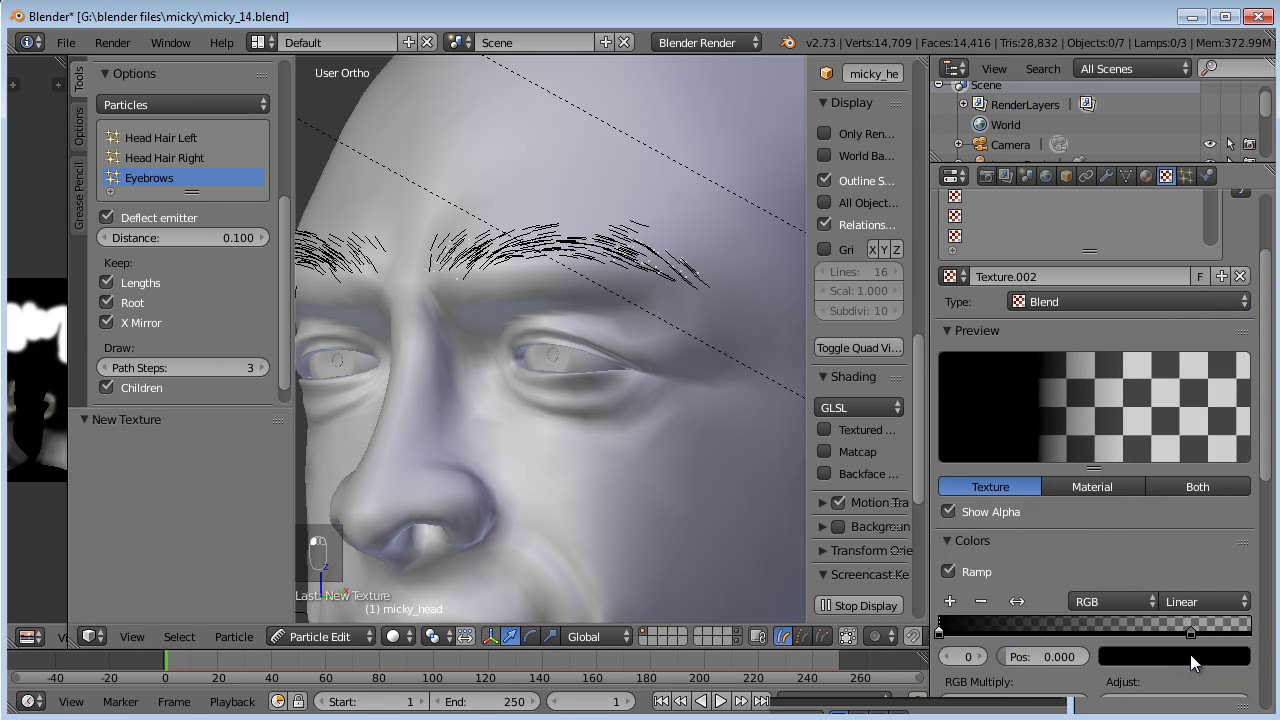
{"action": "left_click", "coordinate": [1221, 655]}
{"action": "left_click_drag", "start_coordinate": [1190, 629], "coordinate": [1099, 628]}
{"action": "left_click", "coordinate": [1132, 627]}
{"action": "type", "text": "0.3"}
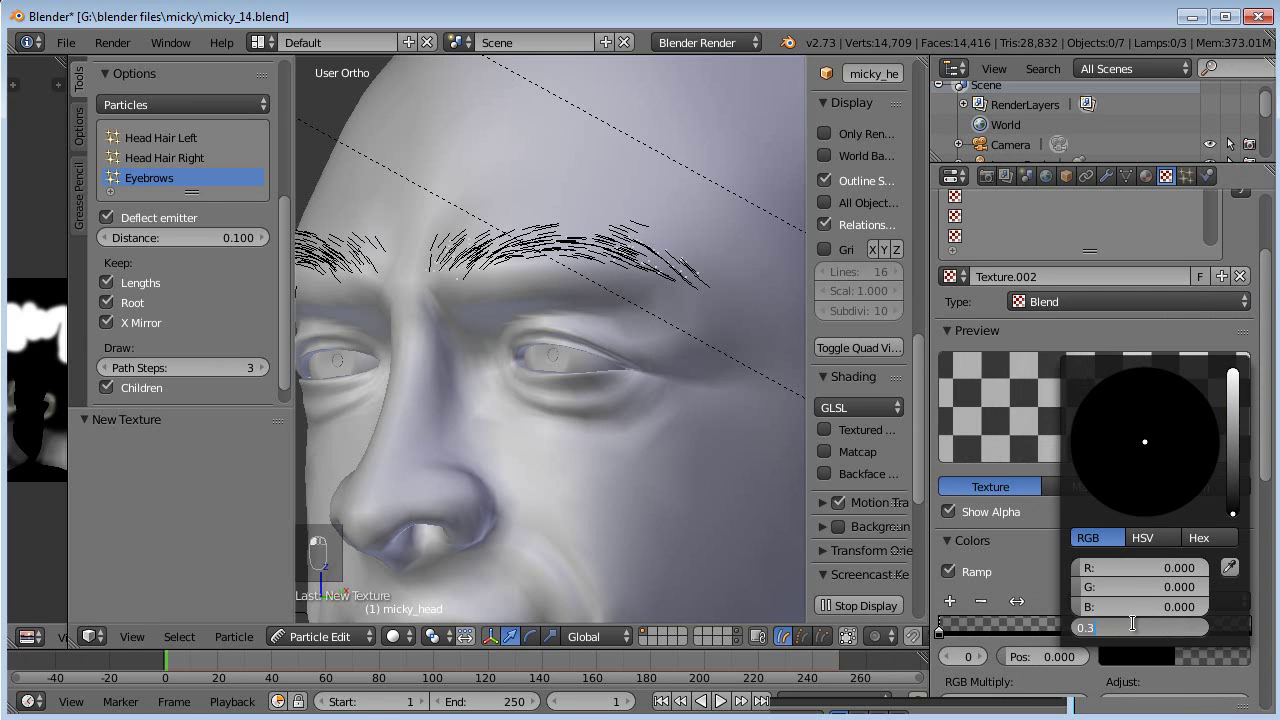
{"action": "key", "text": "Return"}
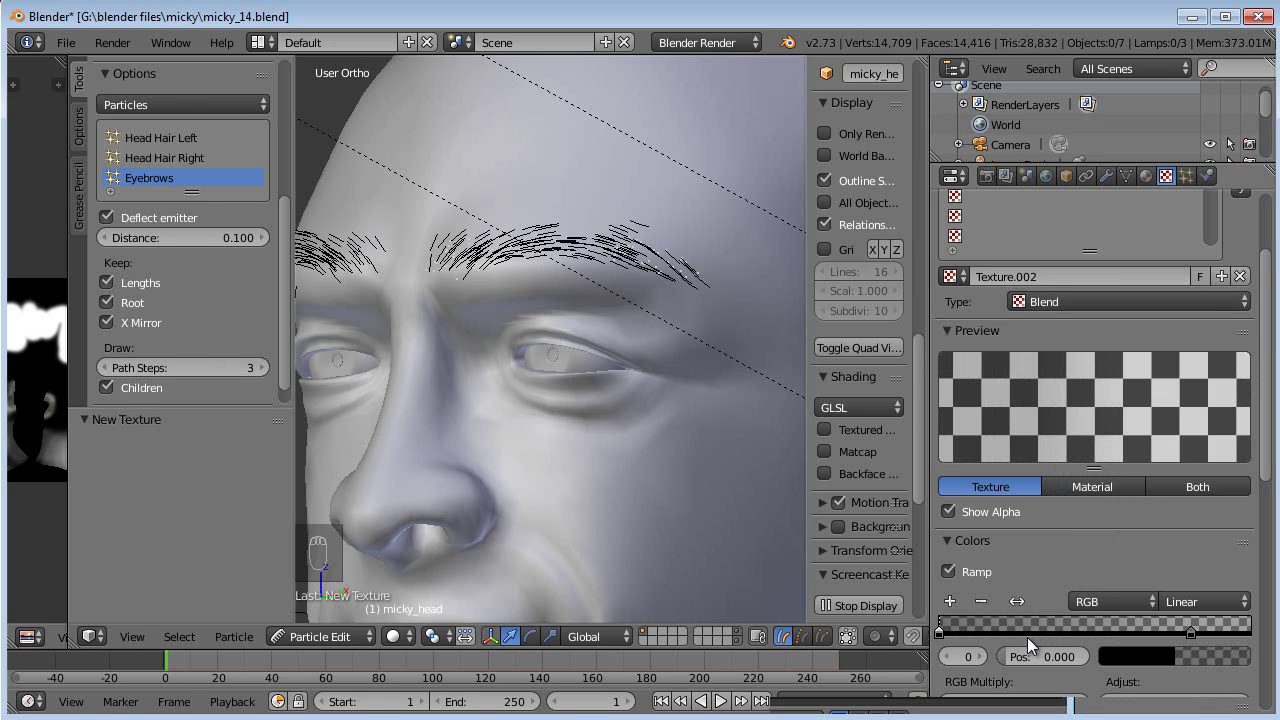
- Move the transparent ramp stop to position 1 and preview the texture and material together
{"action": "left_click_drag", "start_coordinate": [1191, 631], "coordinate": [1258, 640]}
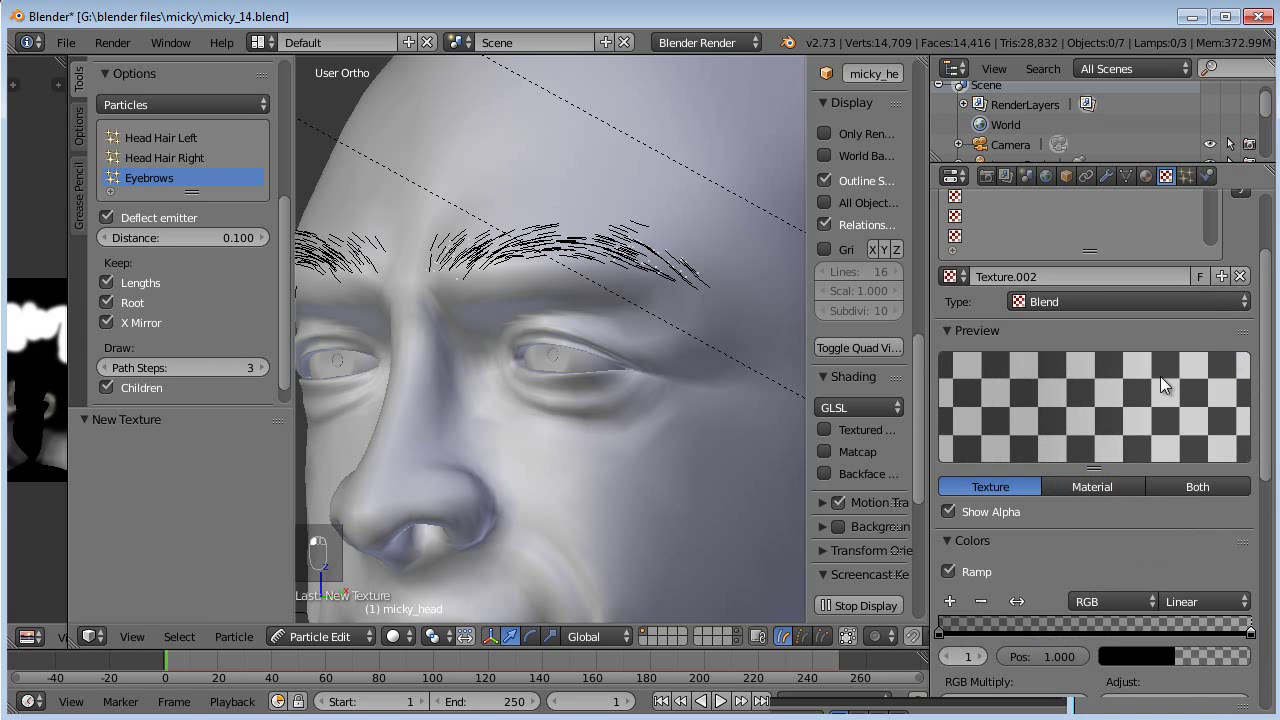
{"action": "left_click", "coordinate": [1197, 490]}
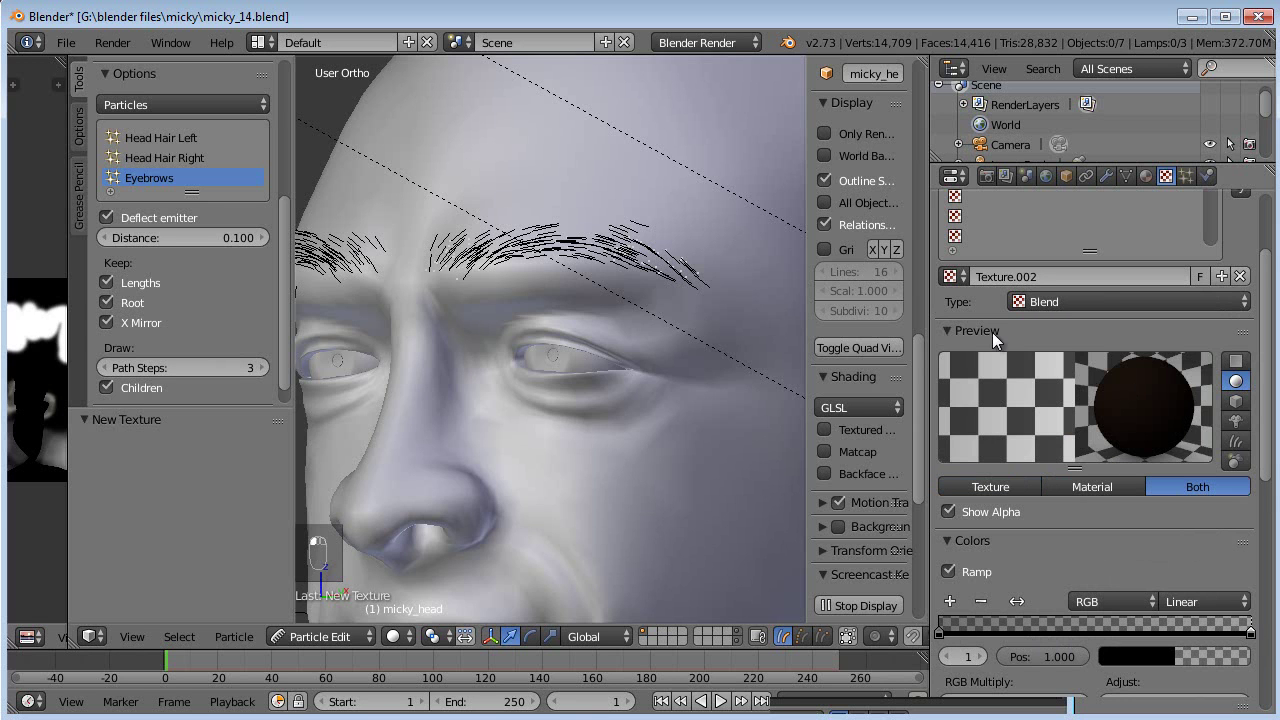
- Preview the Blend texture on hair strands and make it influence alpha at 1.0 instead of colour
{"action": "left_click", "coordinate": [1236, 441]}
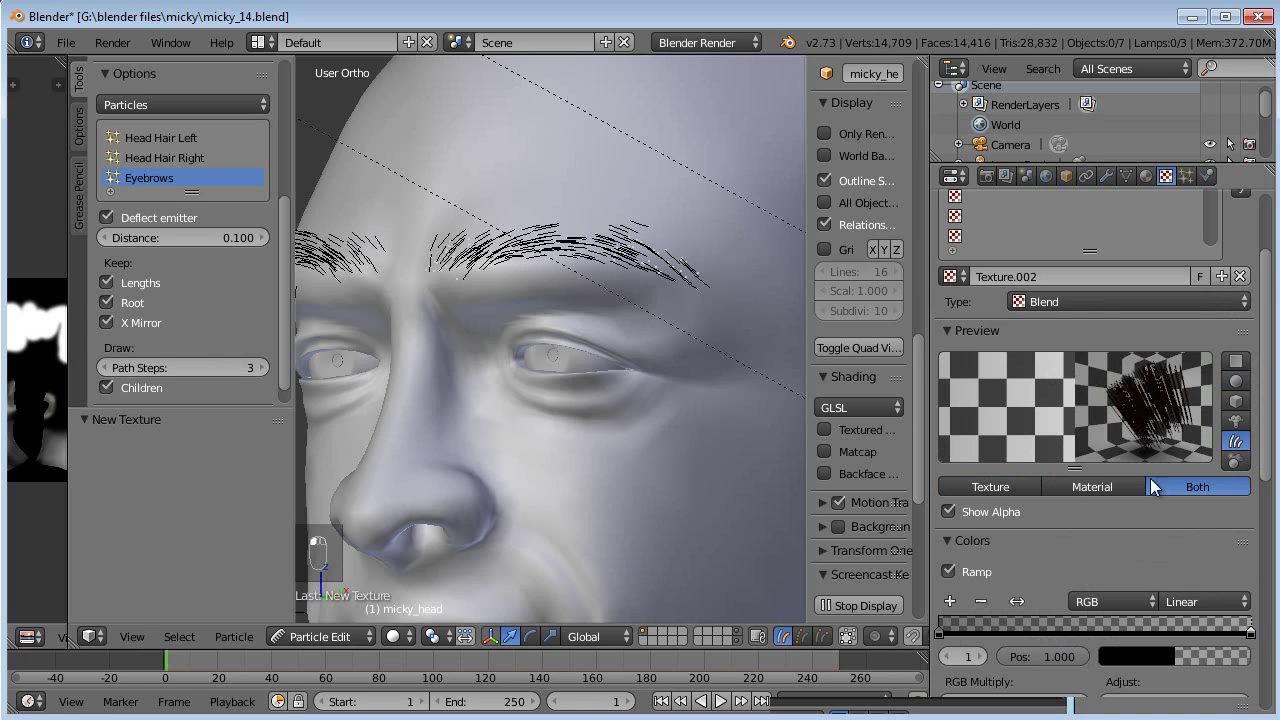
{"action": "left_click", "coordinate": [955, 541]}
{"action": "scroll", "coordinate": [1027, 580], "scroll_direction": "down", "scroll_amount": 2}
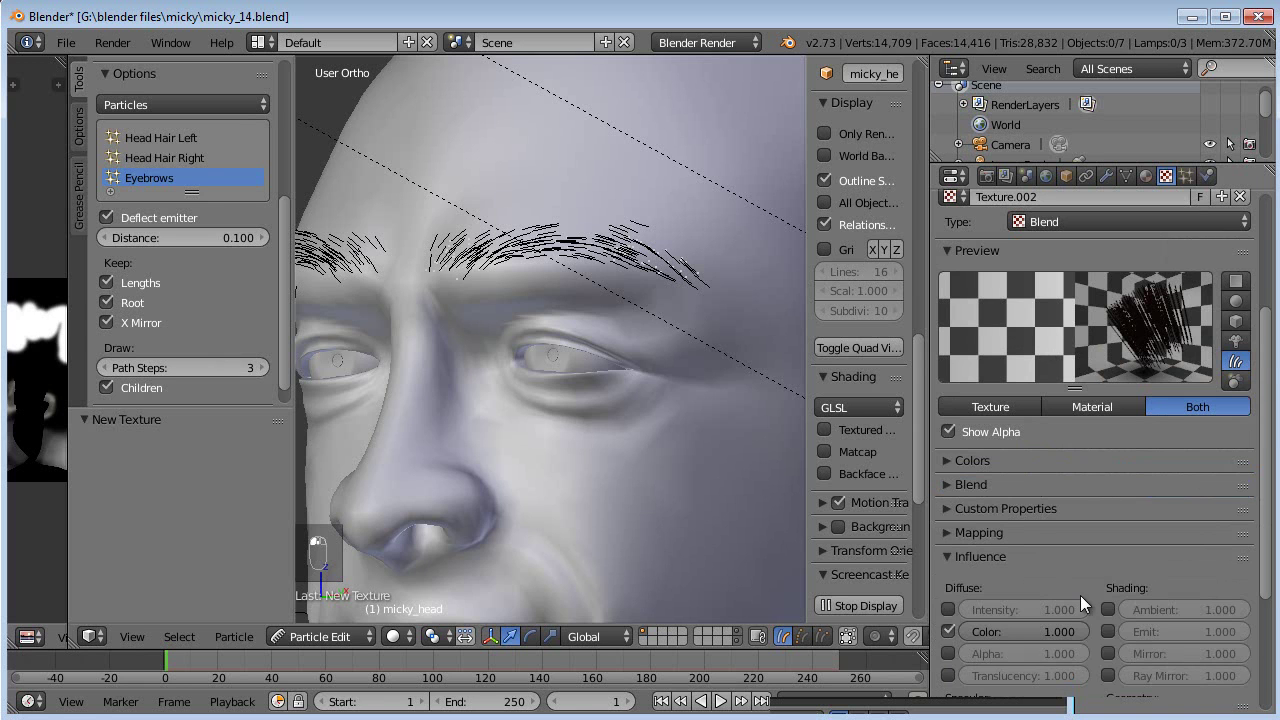
{"action": "left_click", "coordinate": [947, 652]}
{"action": "left_click", "coordinate": [944, 631]}
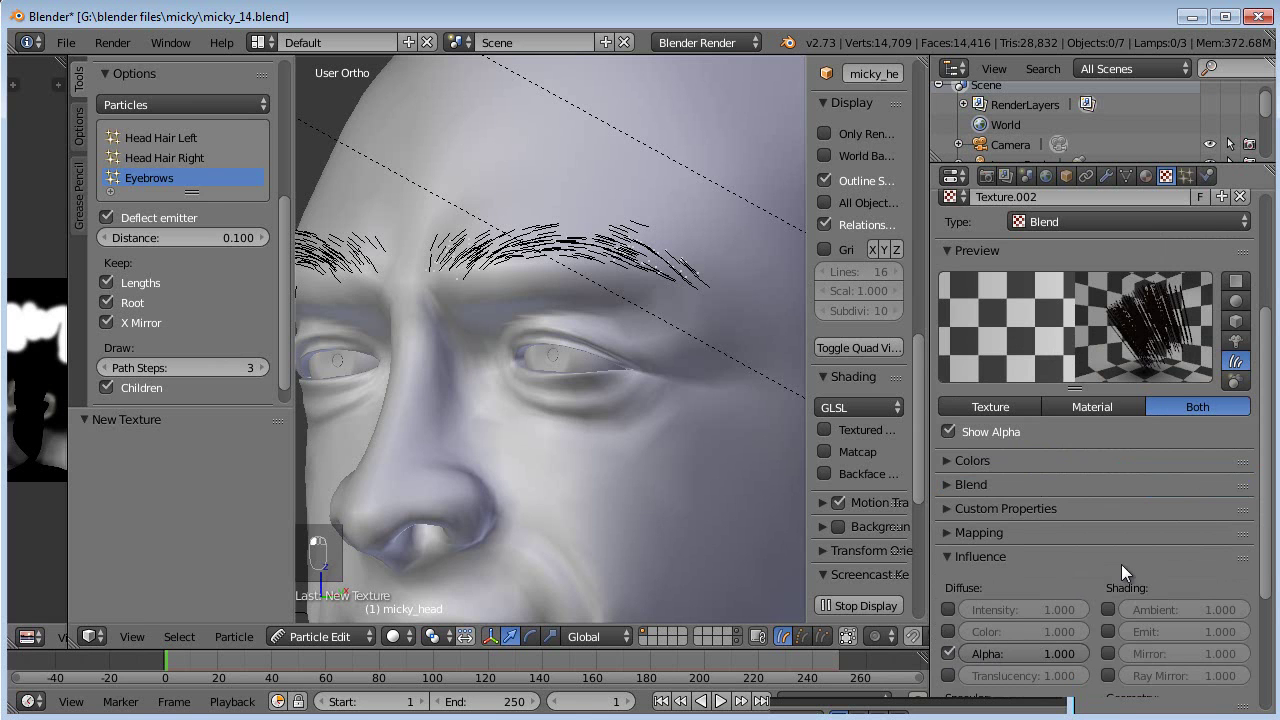
- Enable Z Transparency on the Micky Eyebrows material and set its alpha to 0
{"action": "scroll", "coordinate": [1116, 565], "scroll_direction": "up", "scroll_amount": 3}
{"action": "left_click", "coordinate": [1146, 176]}
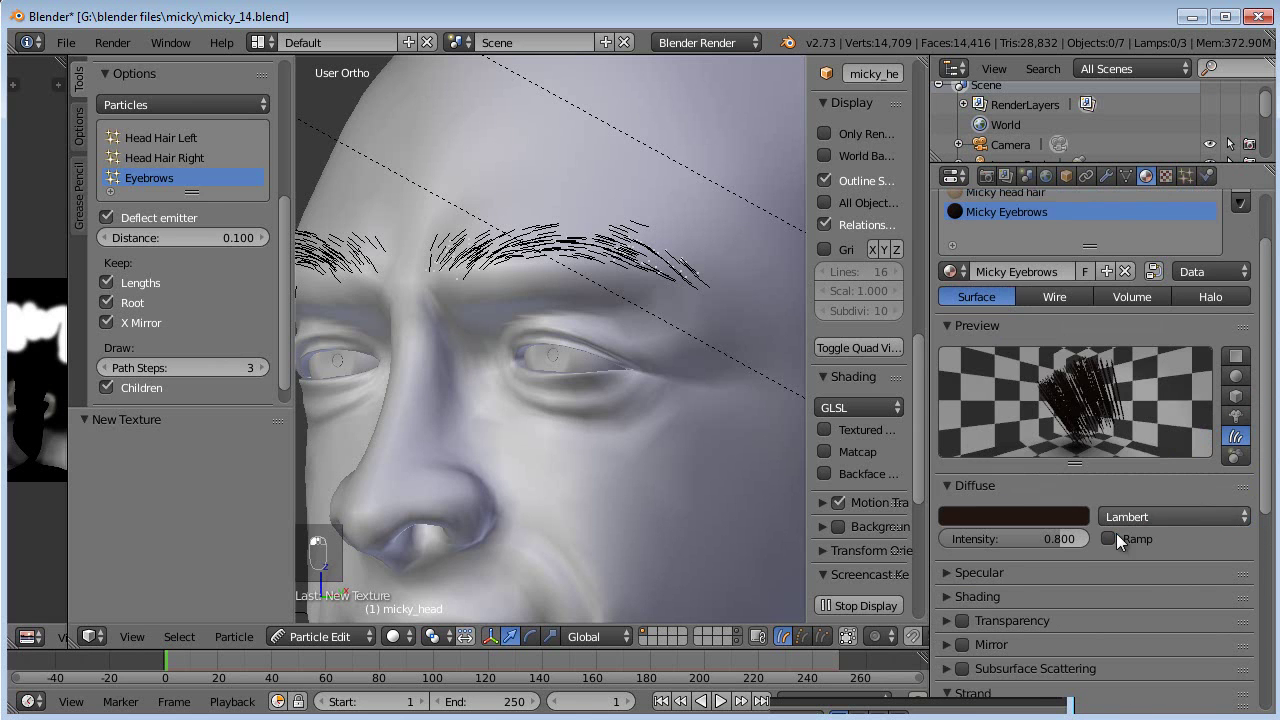
{"action": "left_click", "coordinate": [955, 626]}
{"action": "left_click_drag", "start_coordinate": [1000, 676], "coordinate": [879, 675]}
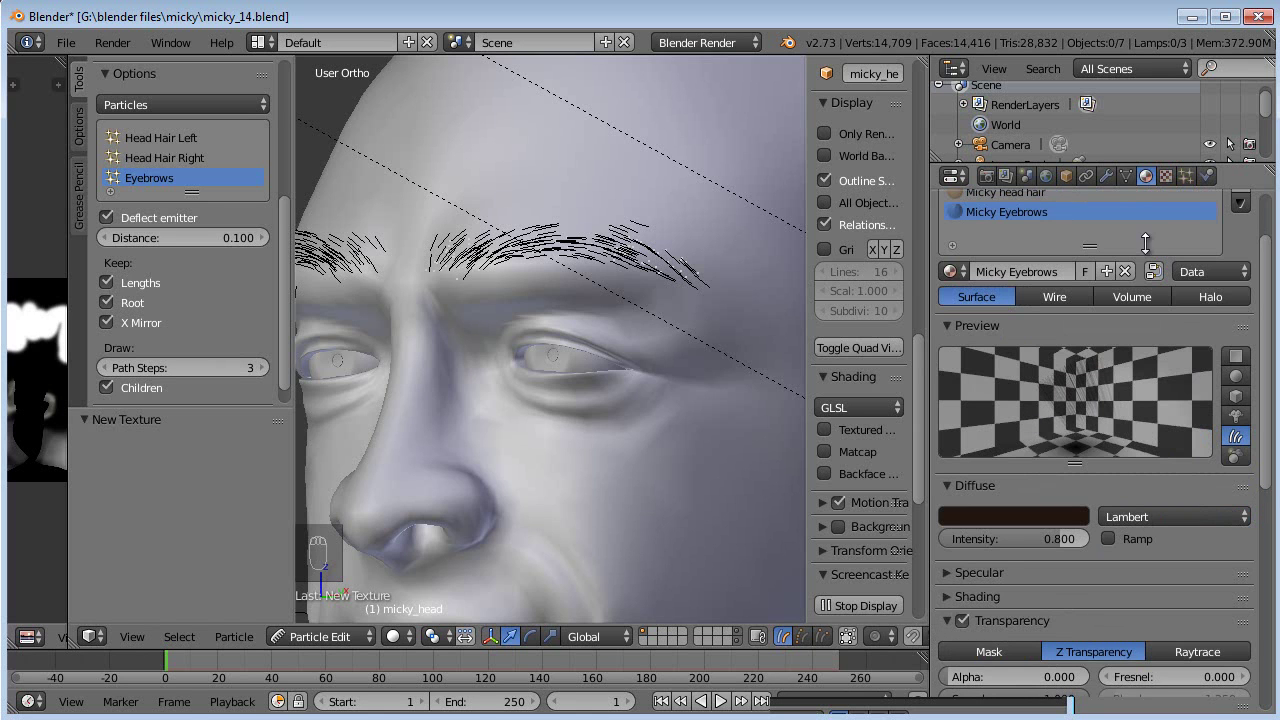
- Set the Blend texture's mapping coordinates to Strand / Particle
{"action": "left_click", "coordinate": [1166, 176]}
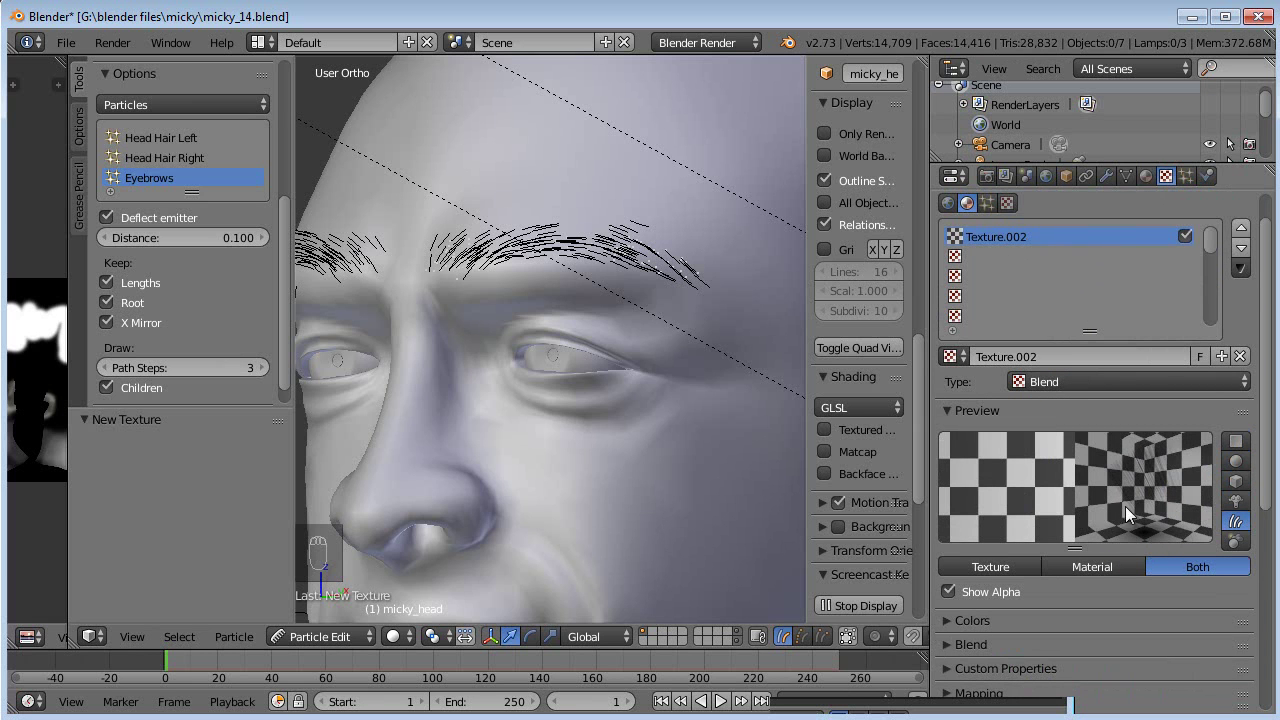
{"action": "scroll", "coordinate": [958, 677], "scroll_direction": "down", "scroll_amount": 2}
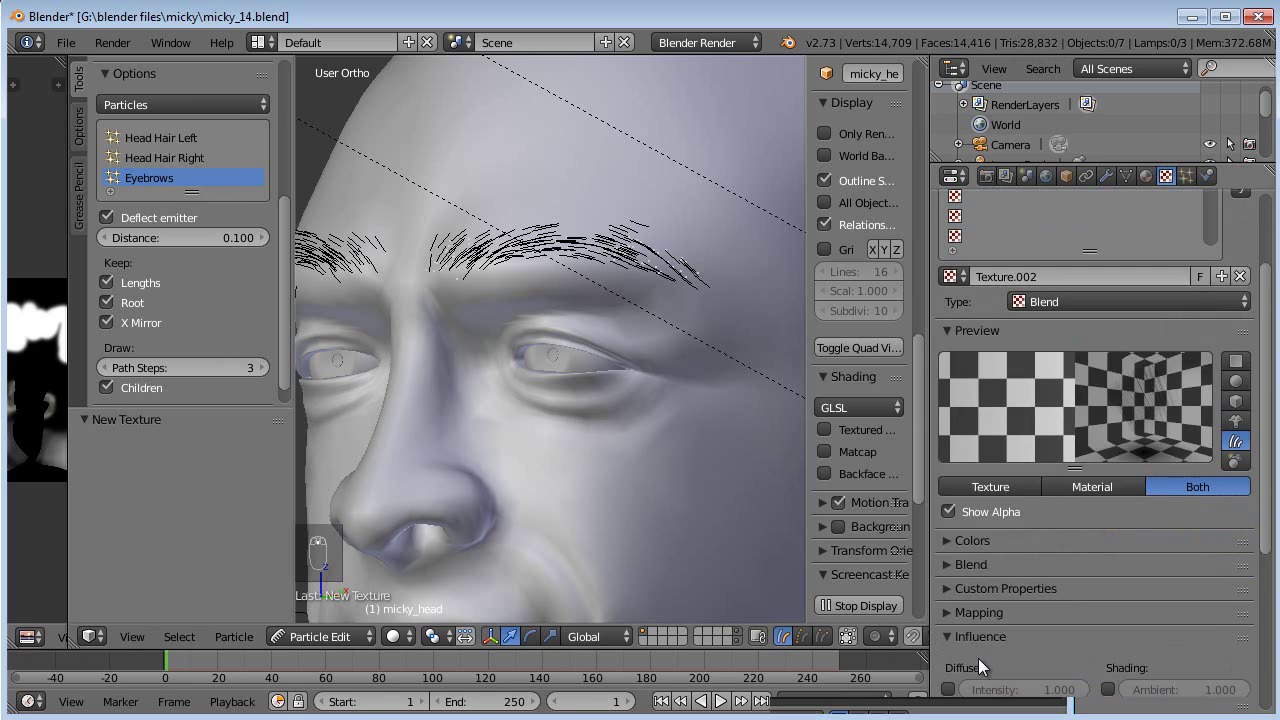
{"action": "left_click", "coordinate": [954, 616]}
{"action": "left_click", "coordinate": [1080, 643]}
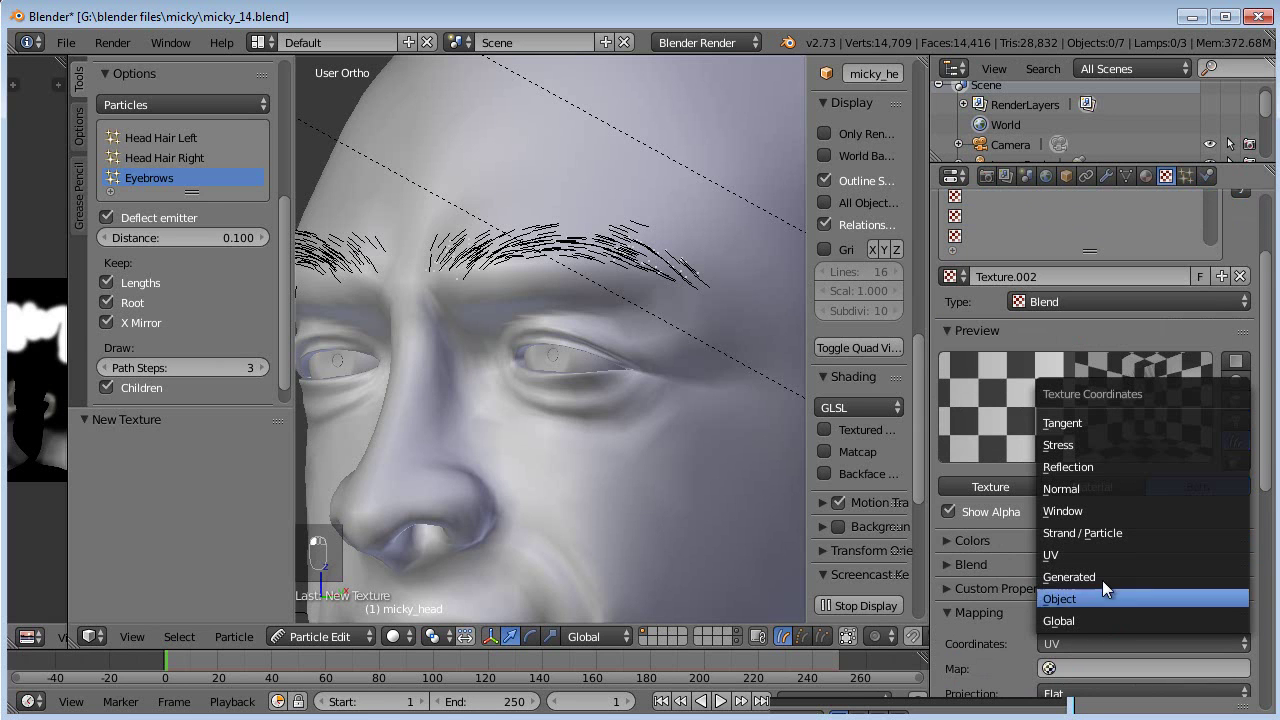
{"action": "left_click", "coordinate": [1107, 536]}
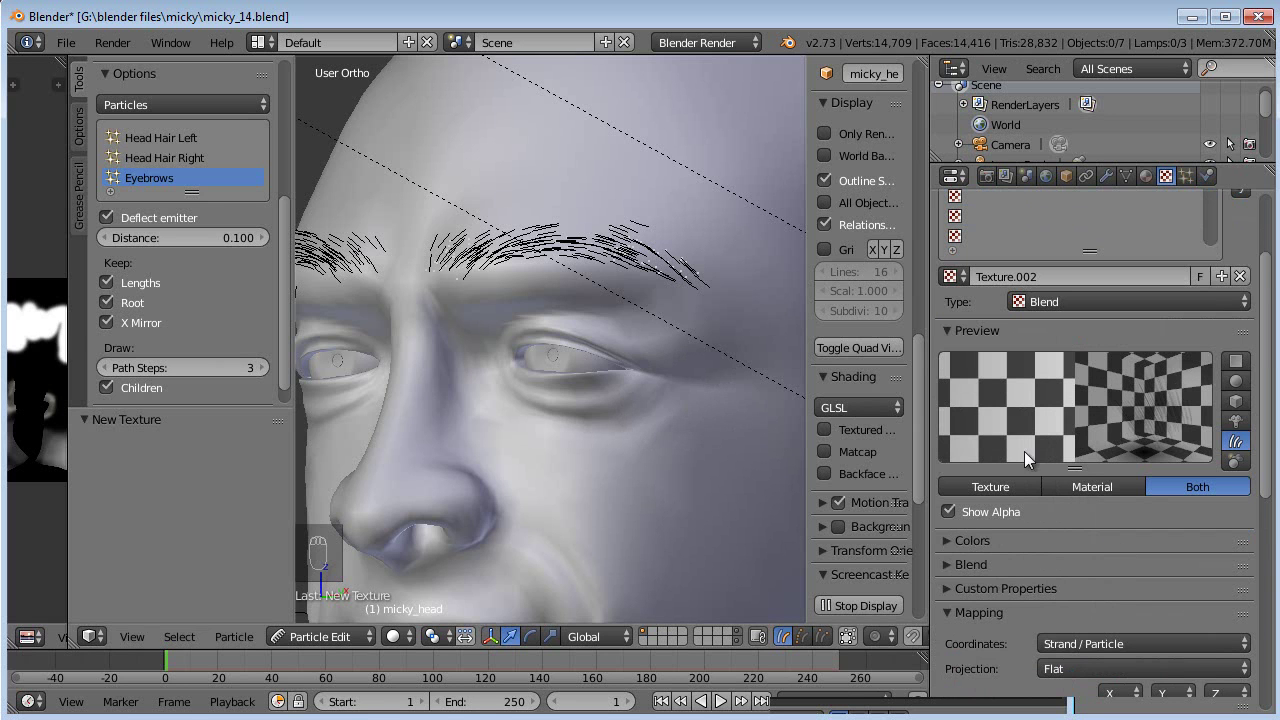
{"action": "left_click", "coordinate": [961, 612]}
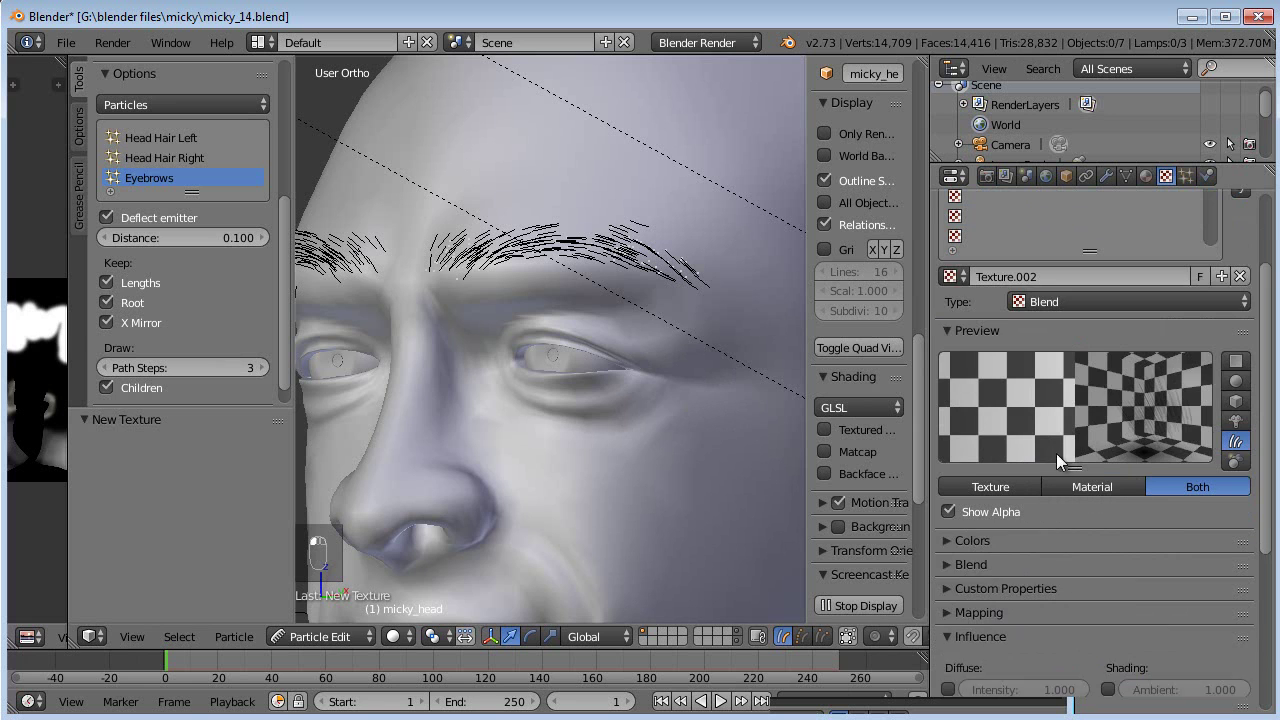
- Assign the Micky Eyebrows material to the Eyebrows particle system's render settings
{"action": "scroll", "coordinate": [1056, 453], "scroll_direction": "up", "scroll_amount": 2}
{"action": "scroll", "coordinate": [1078, 458], "scroll_direction": "up", "scroll_amount": 1}
{"action": "left_click", "coordinate": [1186, 175]}
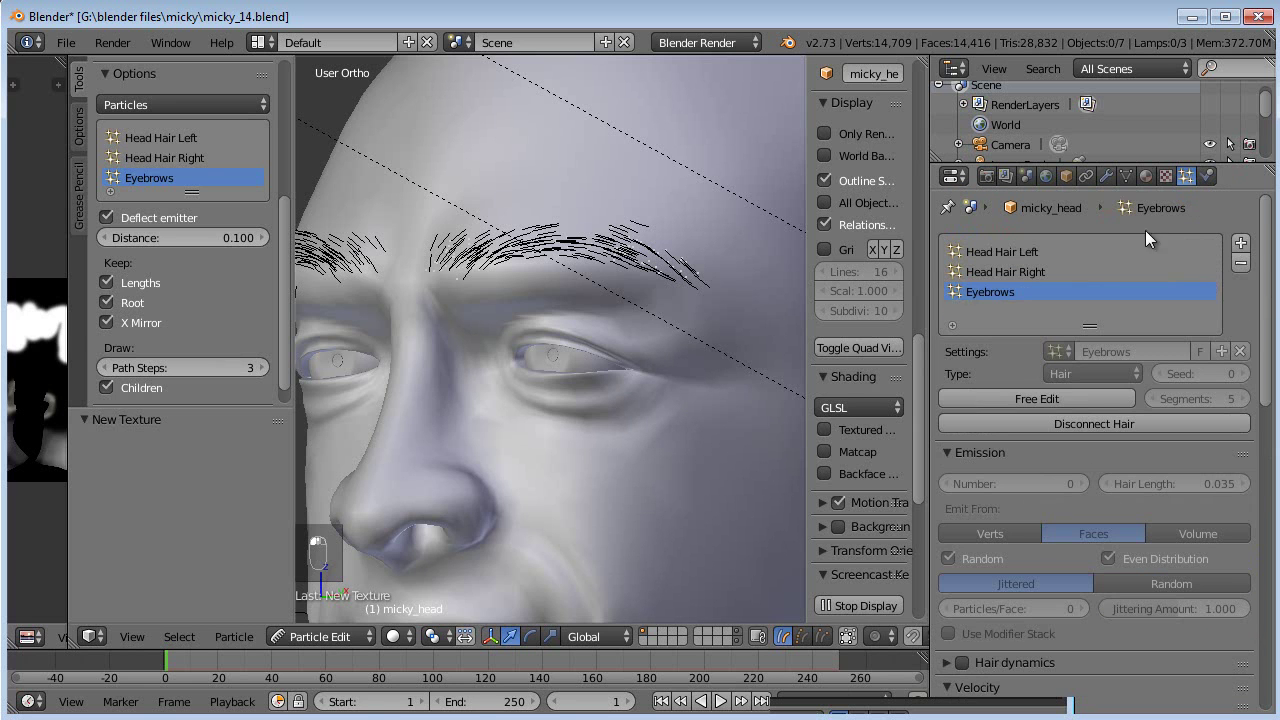
{"action": "scroll", "coordinate": [1043, 598], "scroll_direction": "down", "scroll_amount": 8}
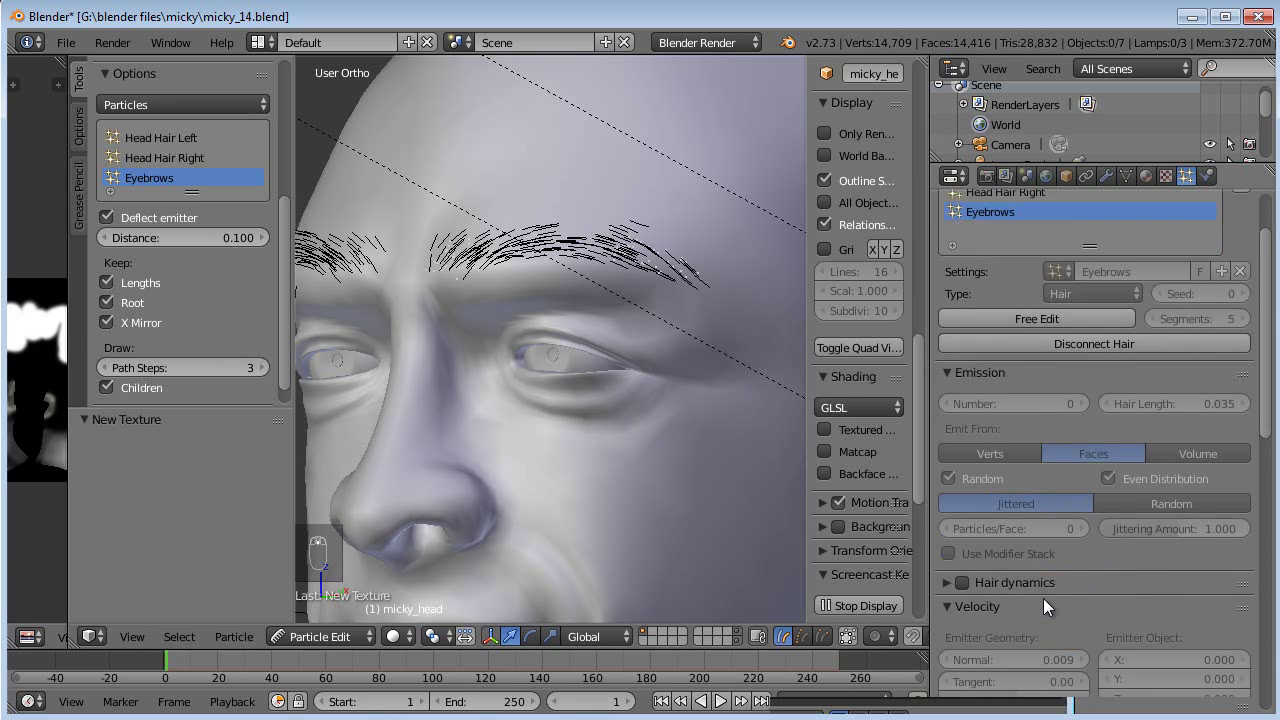
{"action": "scroll", "coordinate": [1005, 563], "scroll_direction": "down", "scroll_amount": 5}
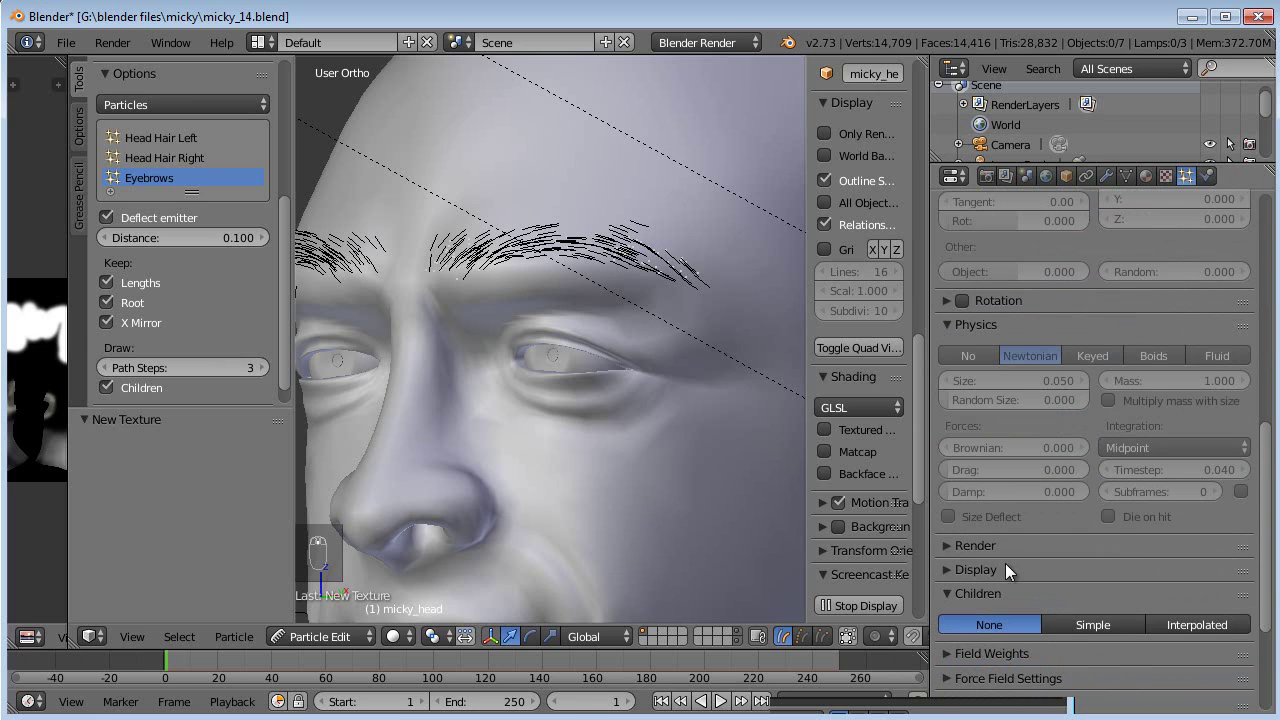
{"action": "left_click", "coordinate": [946, 545]}
{"action": "left_click", "coordinate": [1034, 572]}
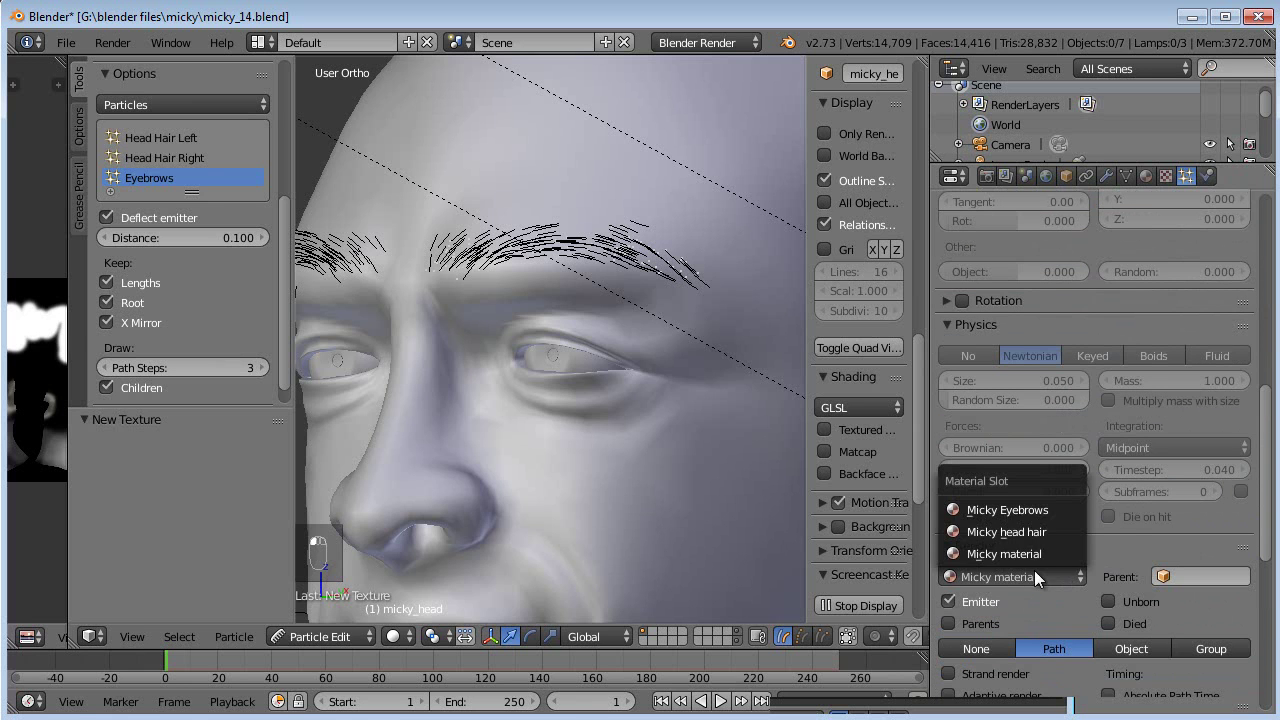
{"action": "left_click", "coordinate": [1043, 511]}
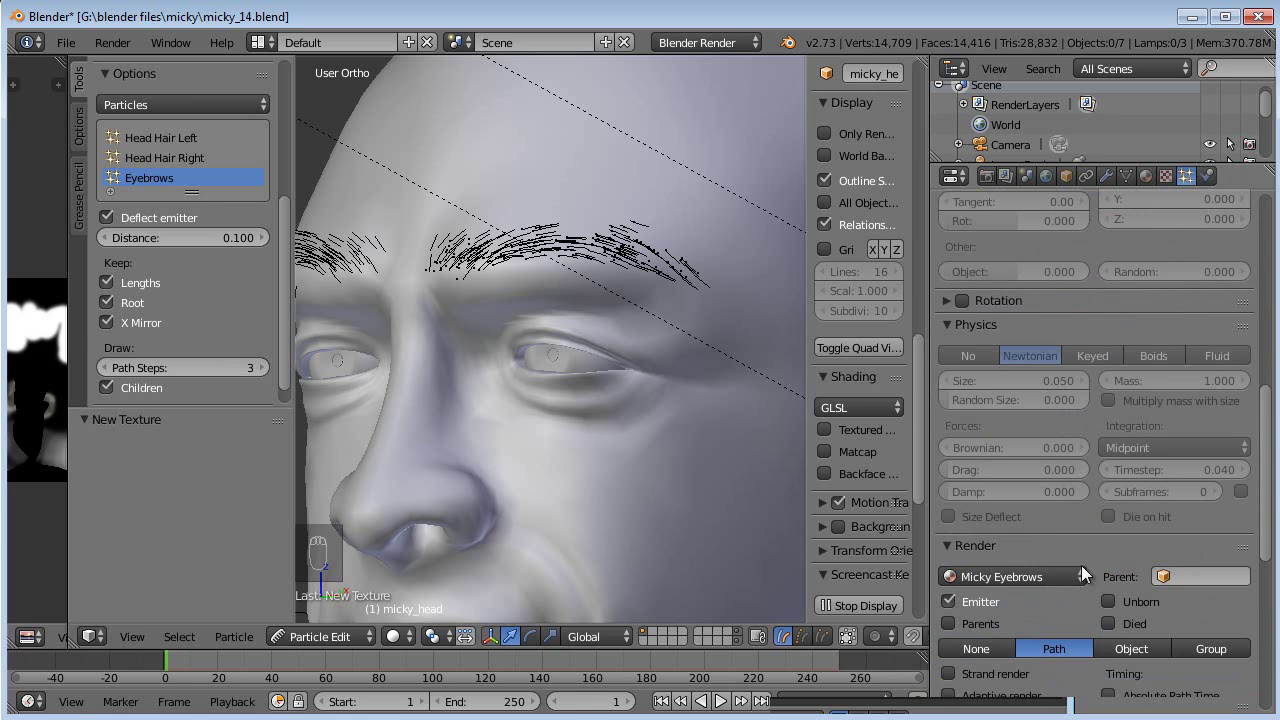
{"action": "scroll", "coordinate": [552, 337], "scroll_direction": "down", "scroll_amount": 2}
- Return the head to Object Mode and collapse the Subsurf modifier in its modifier stack
{"action": "middle_click_drag", "start_coordinate": [552, 337], "coordinate": [613, 339]}
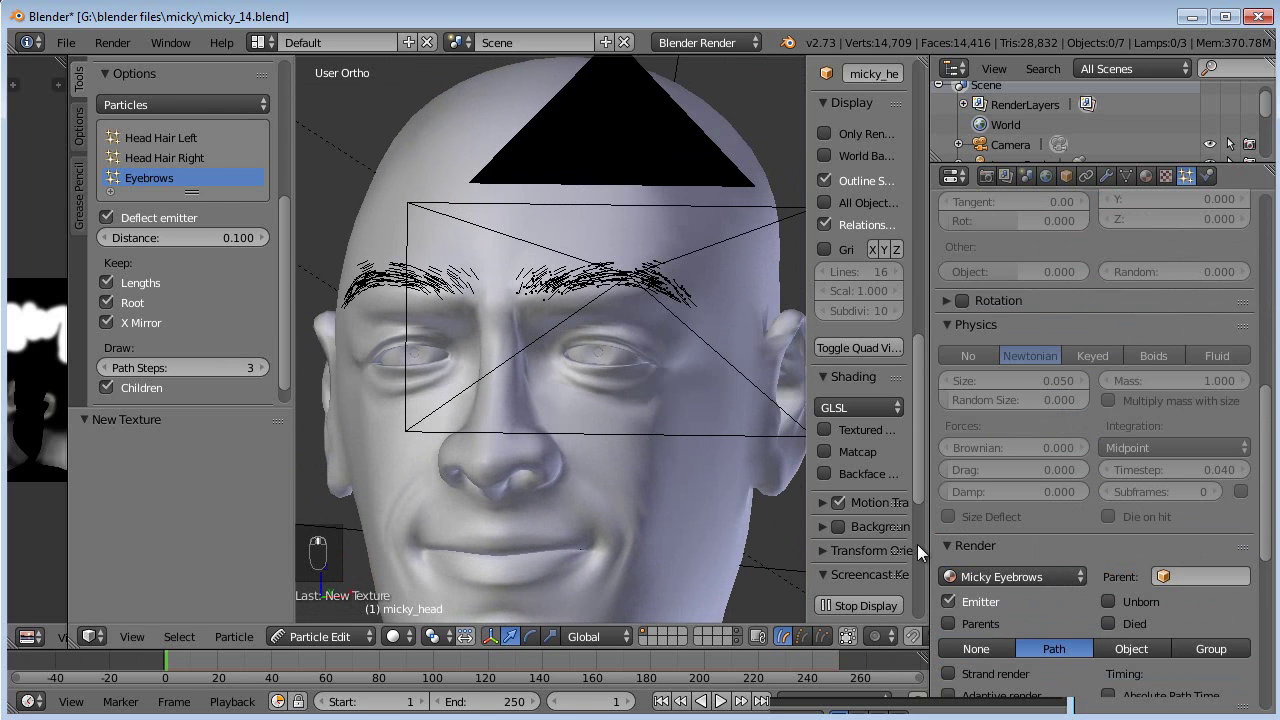
{"action": "left_click", "coordinate": [320, 636]}
{"action": "left_click", "coordinate": [344, 612]}
{"action": "middle_click_drag", "start_coordinate": [500, 413], "coordinate": [759, 427]}
{"action": "left_click", "coordinate": [1145, 175]}
{"action": "left_click", "coordinate": [1105, 175]}
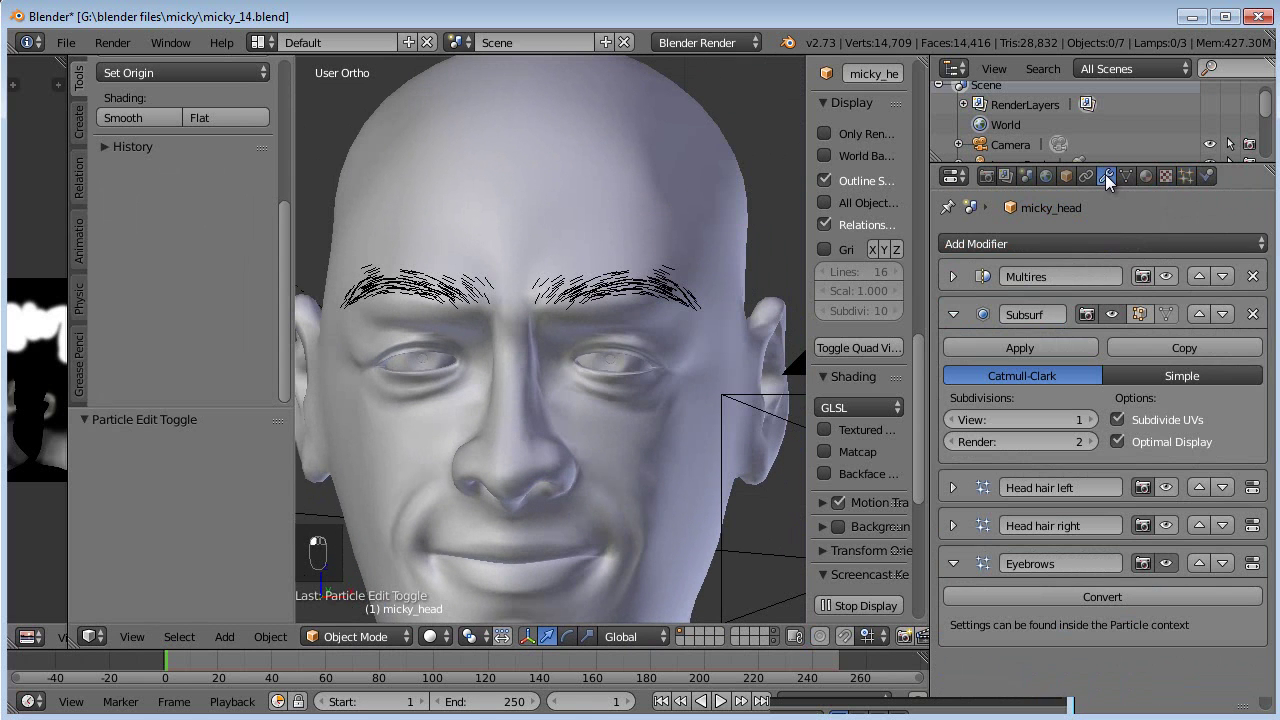
{"action": "left_click", "coordinate": [952, 313]}
{"action": "middle_click_drag", "start_coordinate": [661, 333], "coordinate": [740, 330]}
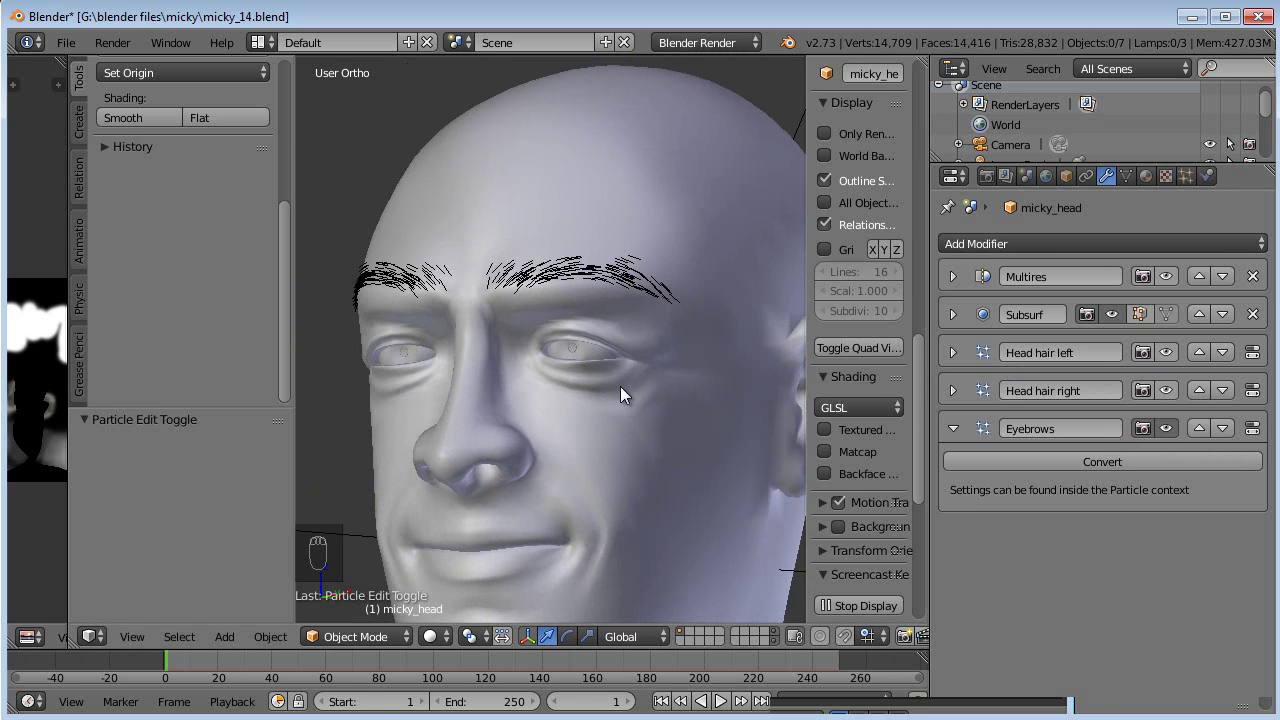
- Render the scene to examine the eyebrows with their new hair material, and close the render
{"action": "key", "text": "F12"}
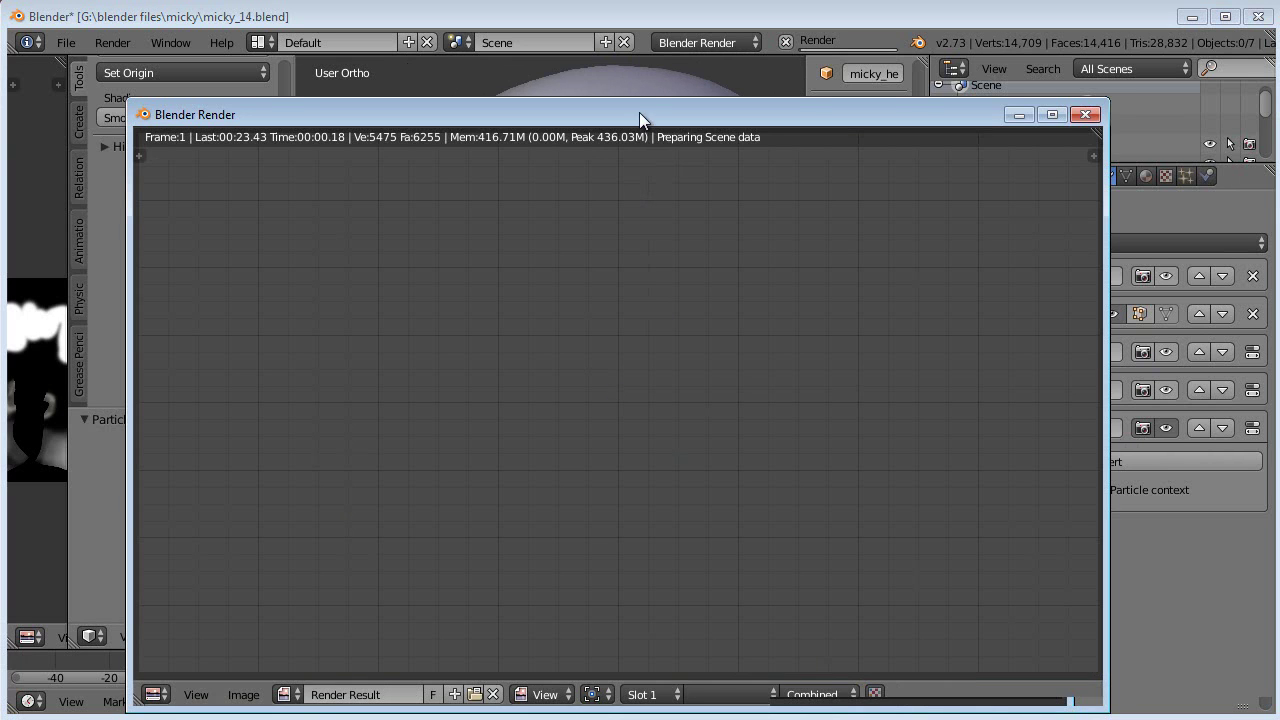
{"action": "left_click_drag", "start_coordinate": [639, 116], "coordinate": [630, 90]}
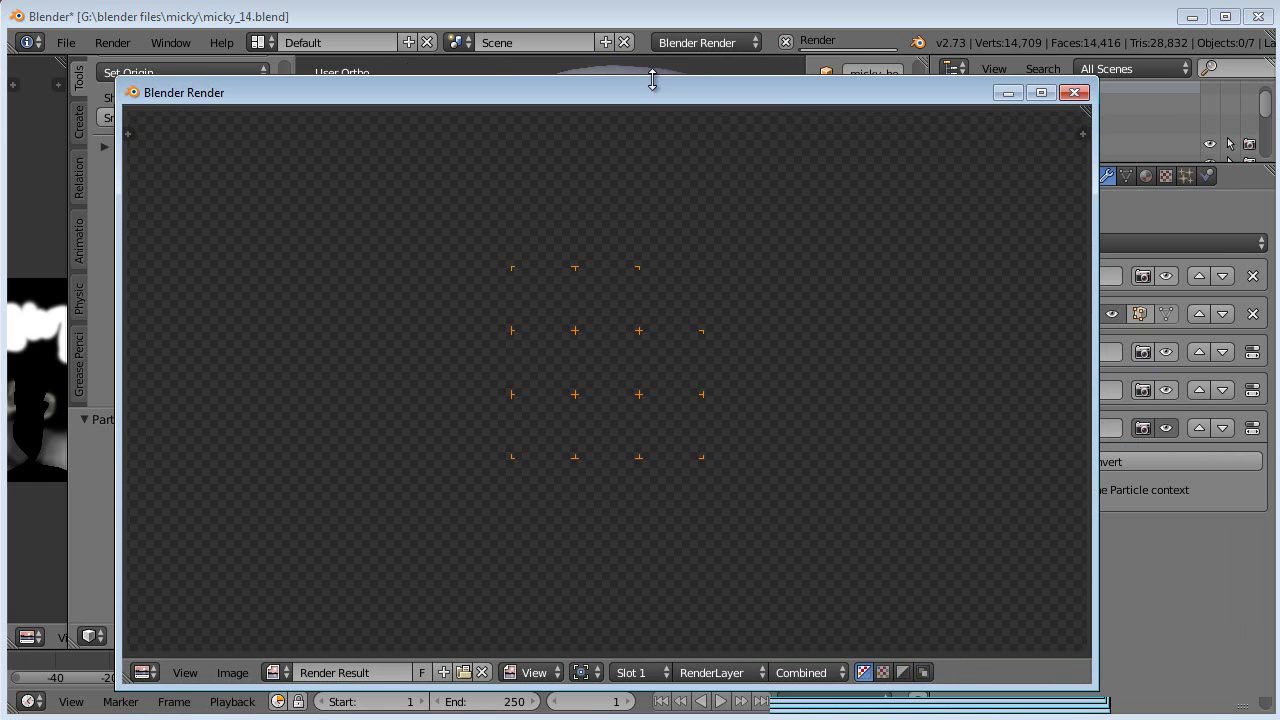
{"action": "key", "text": "F12"}
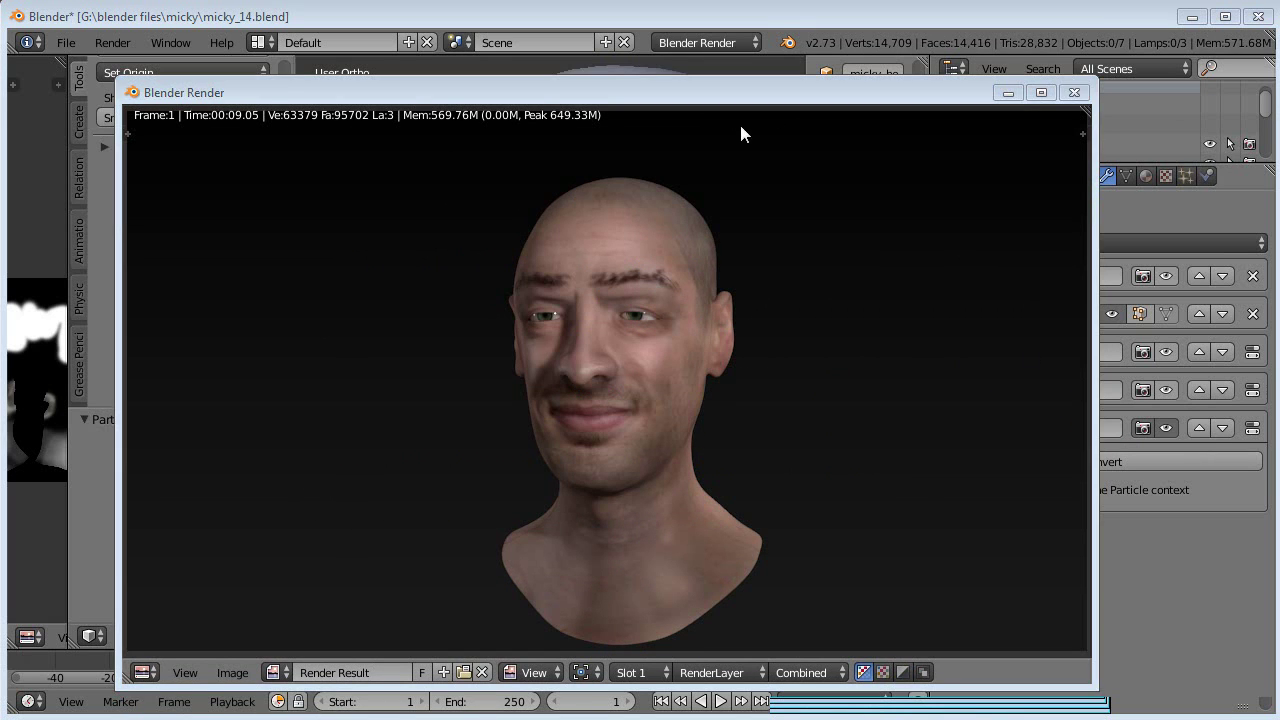
{"action": "left_click_drag", "start_coordinate": [730, 95], "coordinate": [734, 89]}
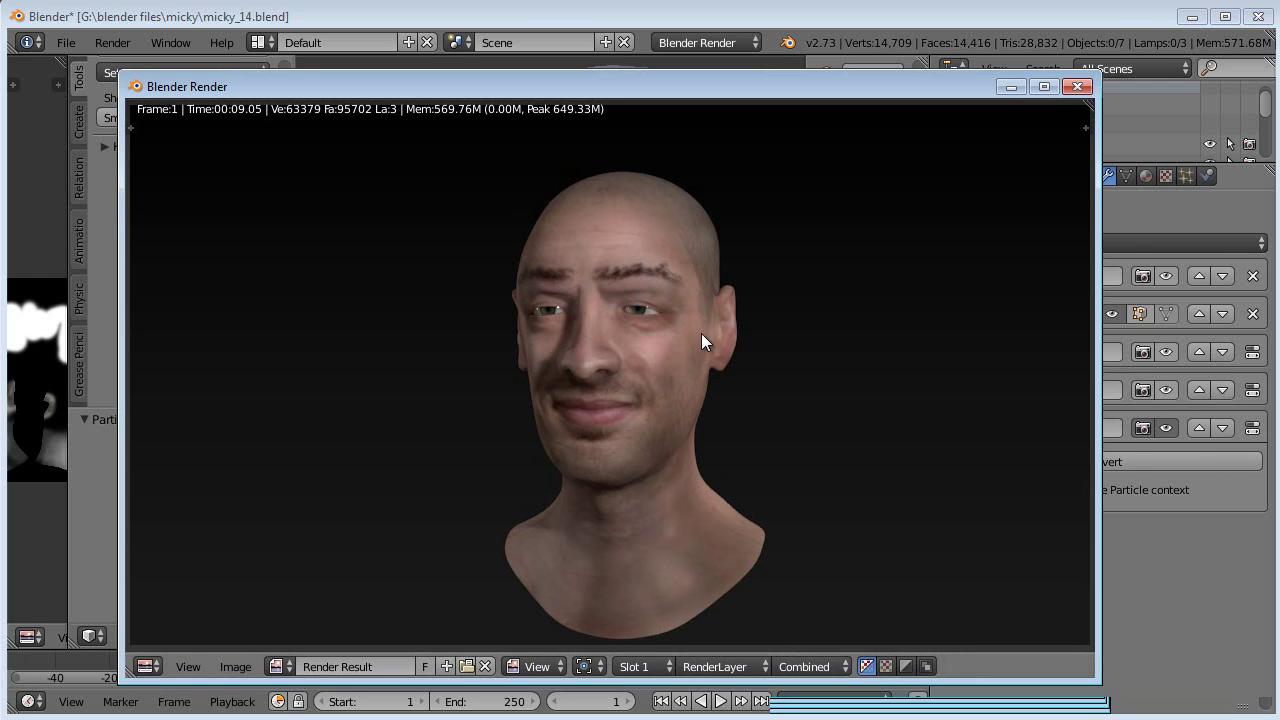
{"action": "key", "text": "Escape"}
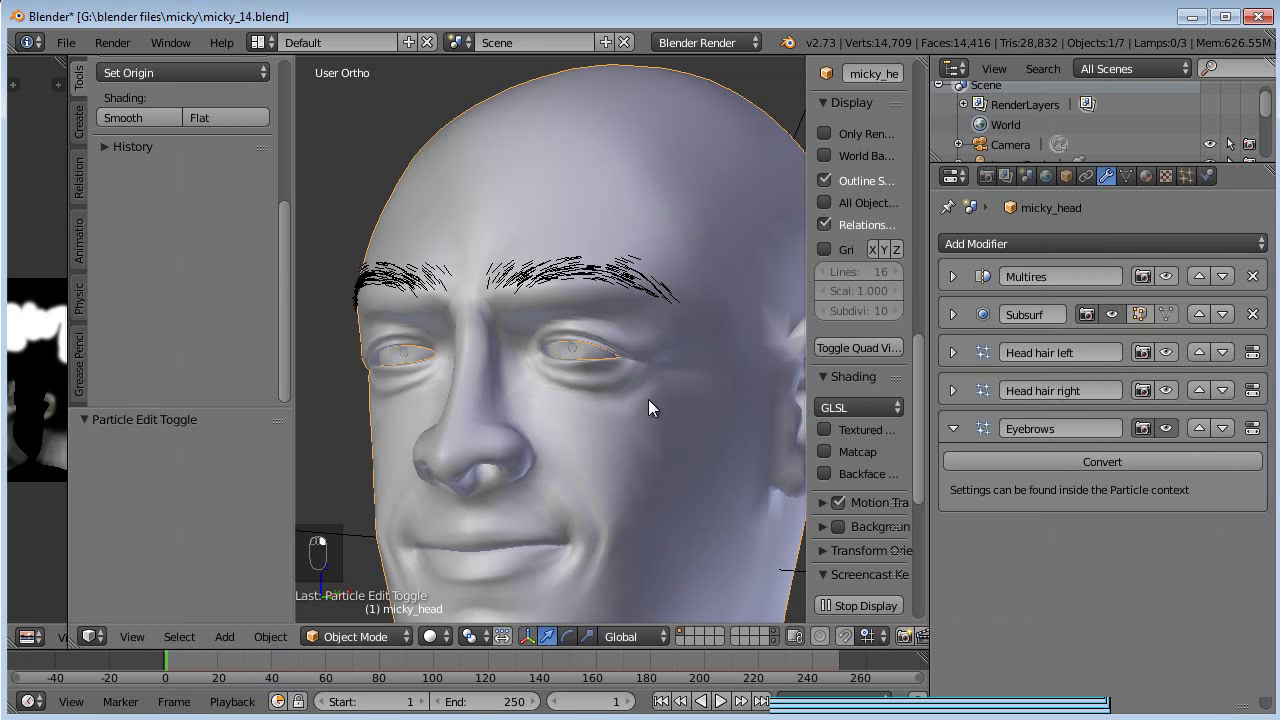
- Select the head and enable Receive Transparent shadows on its Micky material
{"action": "scroll", "coordinate": [660, 400], "scroll_direction": "down", "scroll_amount": 5}
{"action": "right_click", "coordinate": [672, 395]}
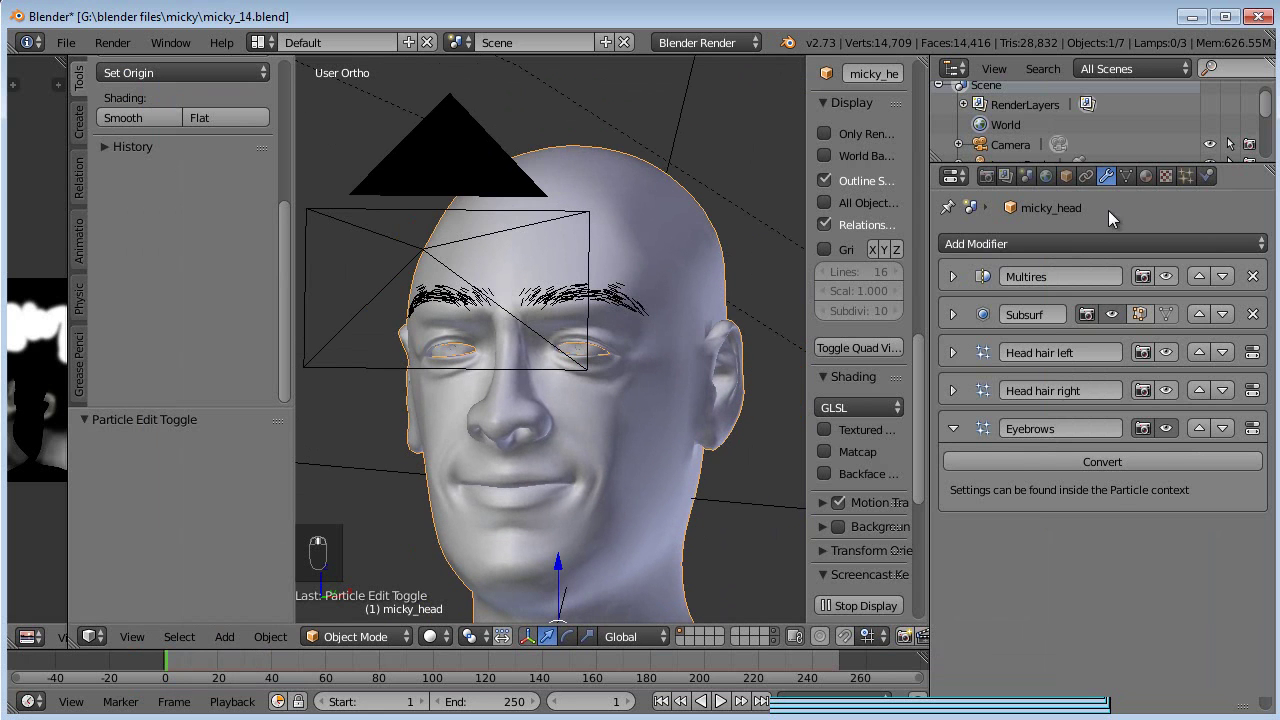
{"action": "left_click", "coordinate": [1146, 176]}
{"action": "left_click", "coordinate": [1011, 253]}
{"action": "scroll", "coordinate": [1059, 424], "scroll_direction": "down", "scroll_amount": 12}
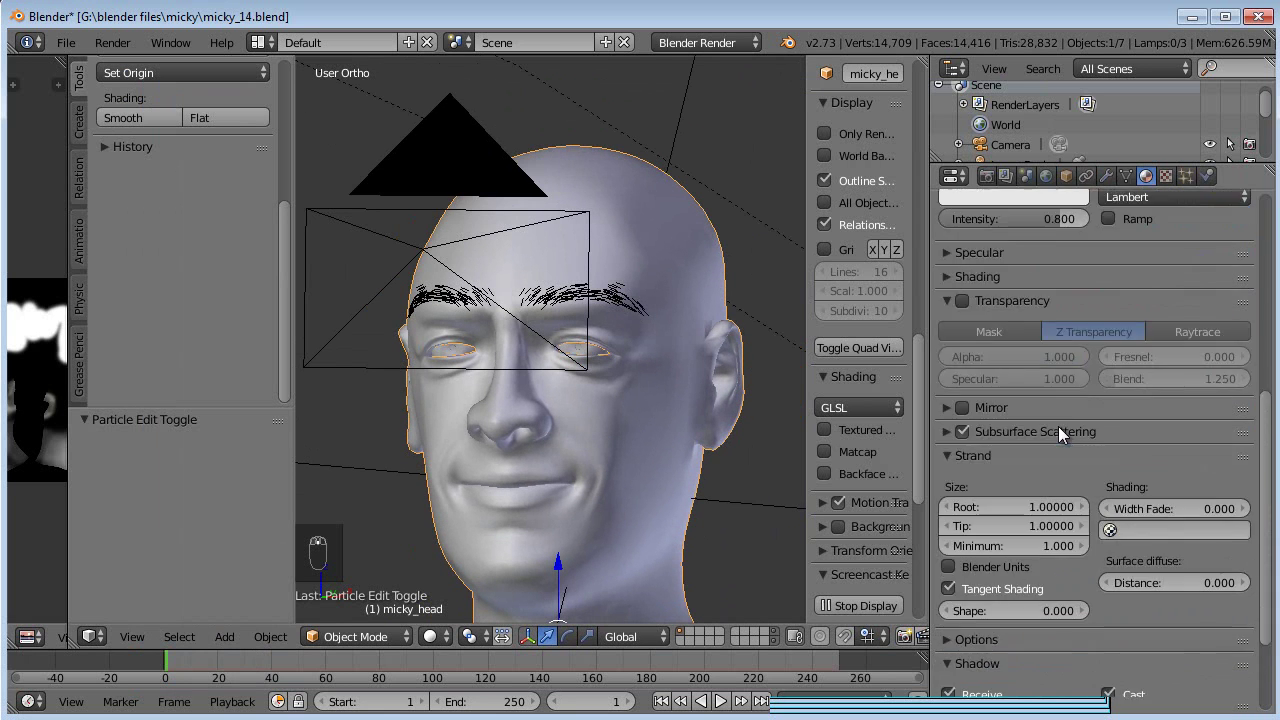
{"action": "scroll", "coordinate": [1058, 426], "scroll_direction": "down", "scroll_amount": 1}
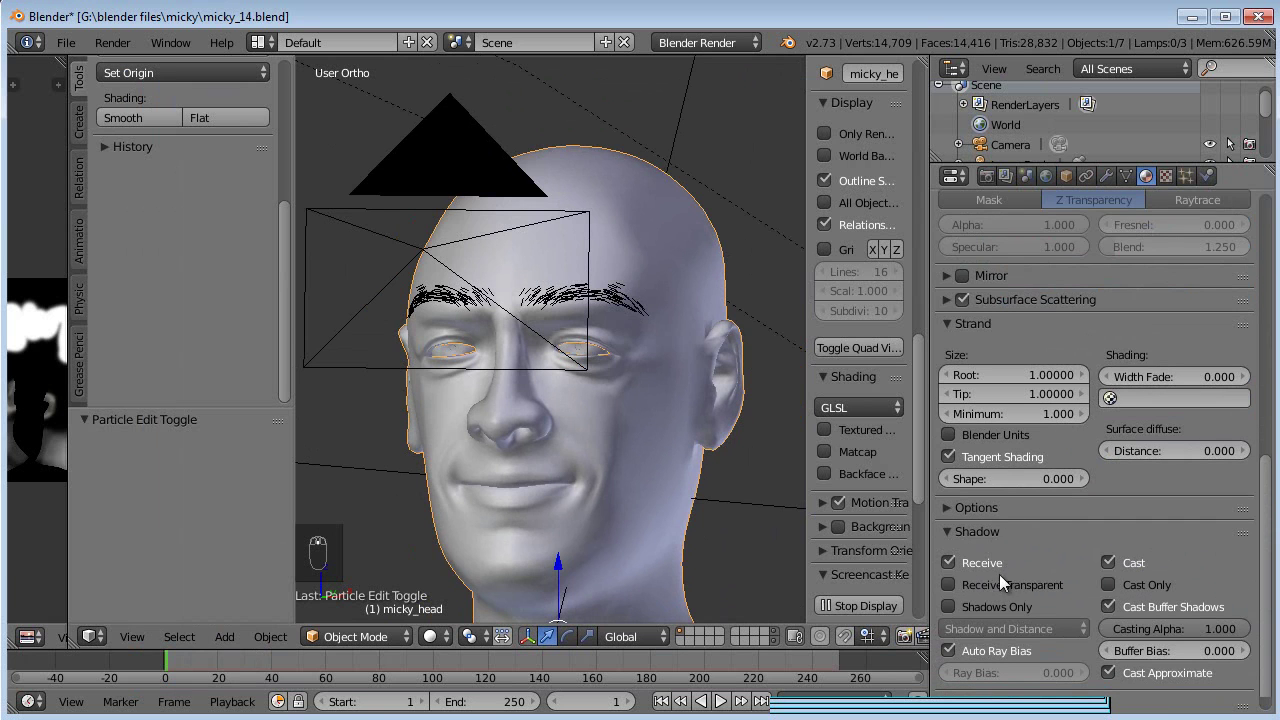
{"action": "left_click", "coordinate": [953, 586]}
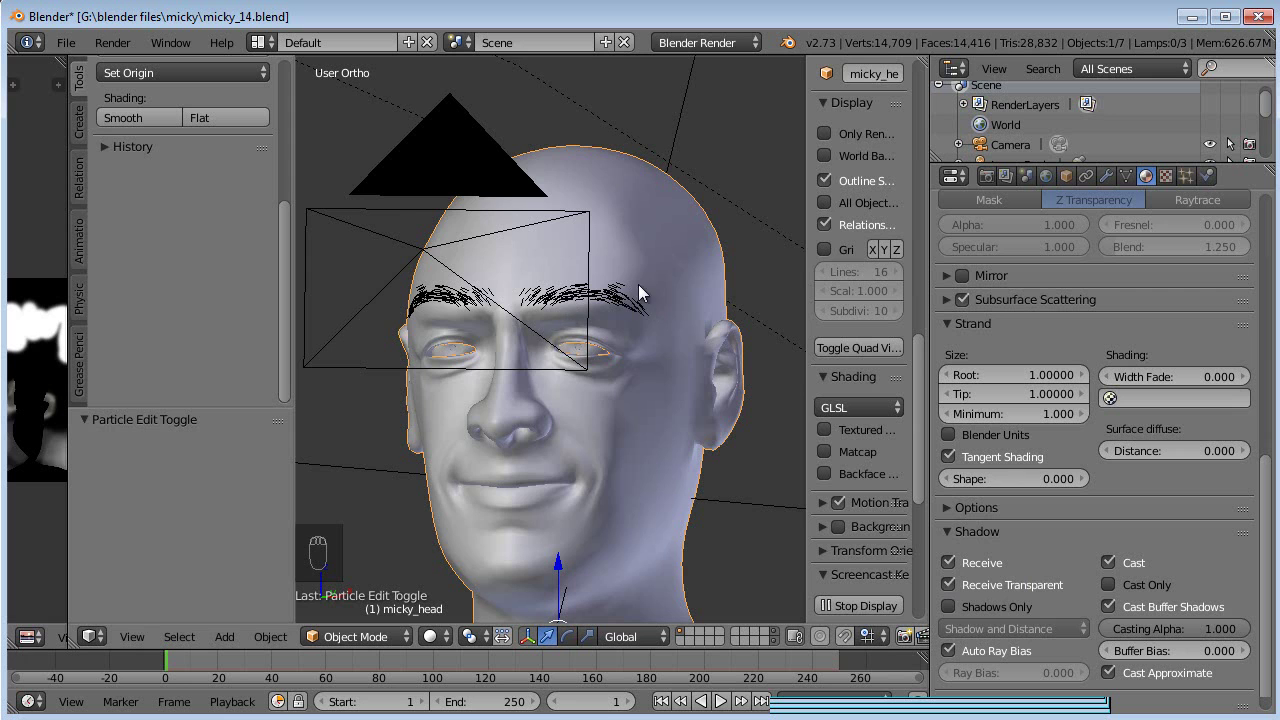
- Render the head again to check how the transparent shadows affect the eyebrows
{"action": "middle_click_drag", "start_coordinate": [530, 302], "coordinate": [594, 272]}
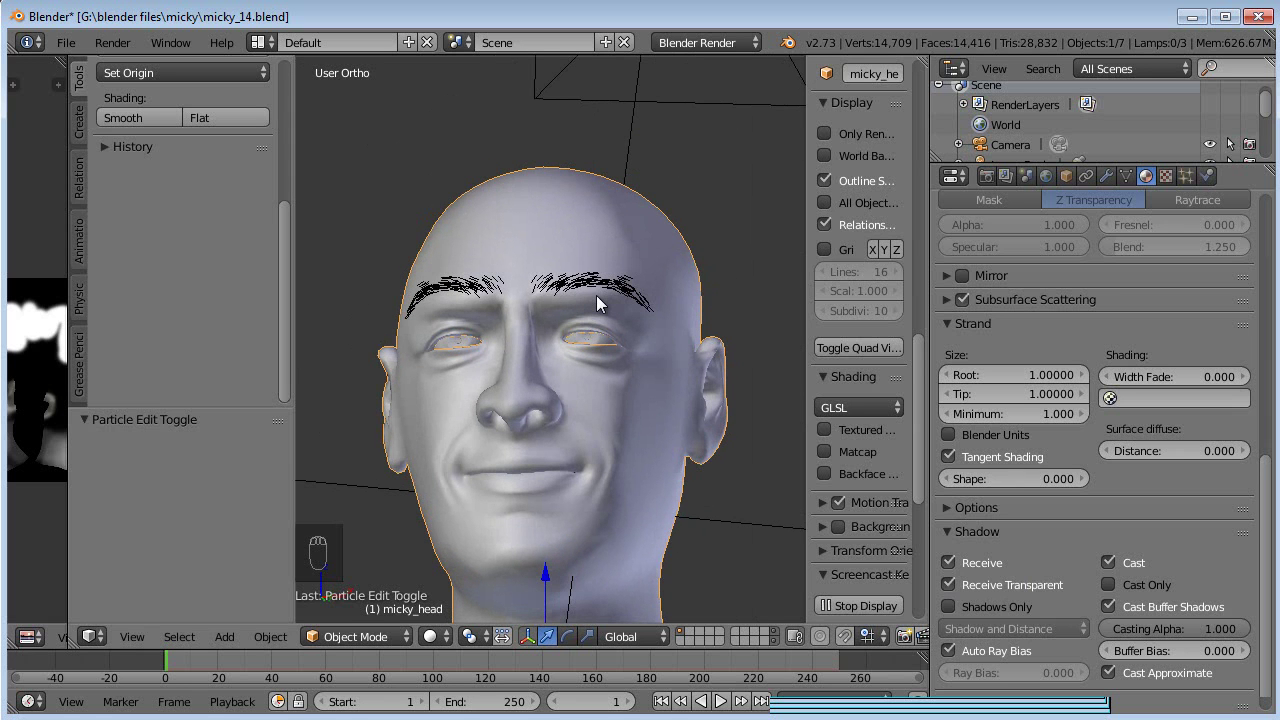
{"action": "mouse_move", "coordinate": [605, 295]}
{"action": "middle_mouse_down"}
{"action": "mouse_move", "coordinate": [537, 331]}
{"action": "mouse_move", "coordinate": [598, 306]}
{"action": "middle_mouse_up"}
{"action": "key", "text": "F12"}
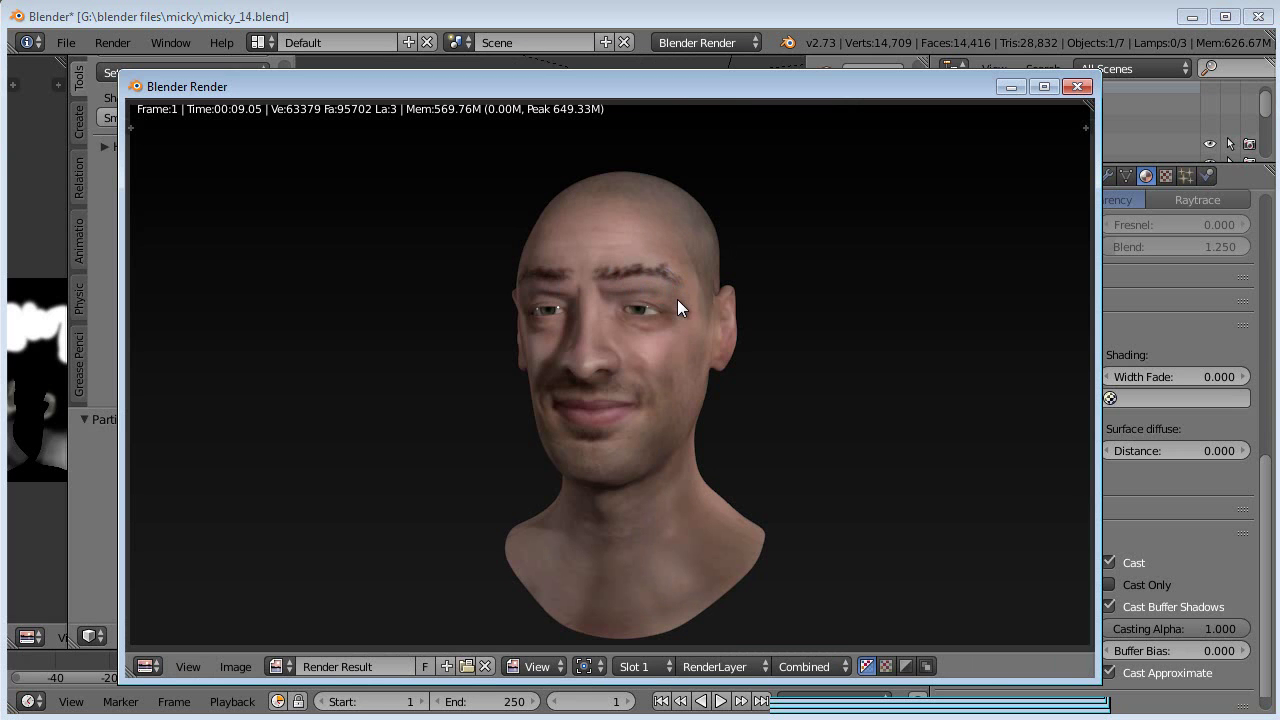
{"action": "key", "text": "F12"}
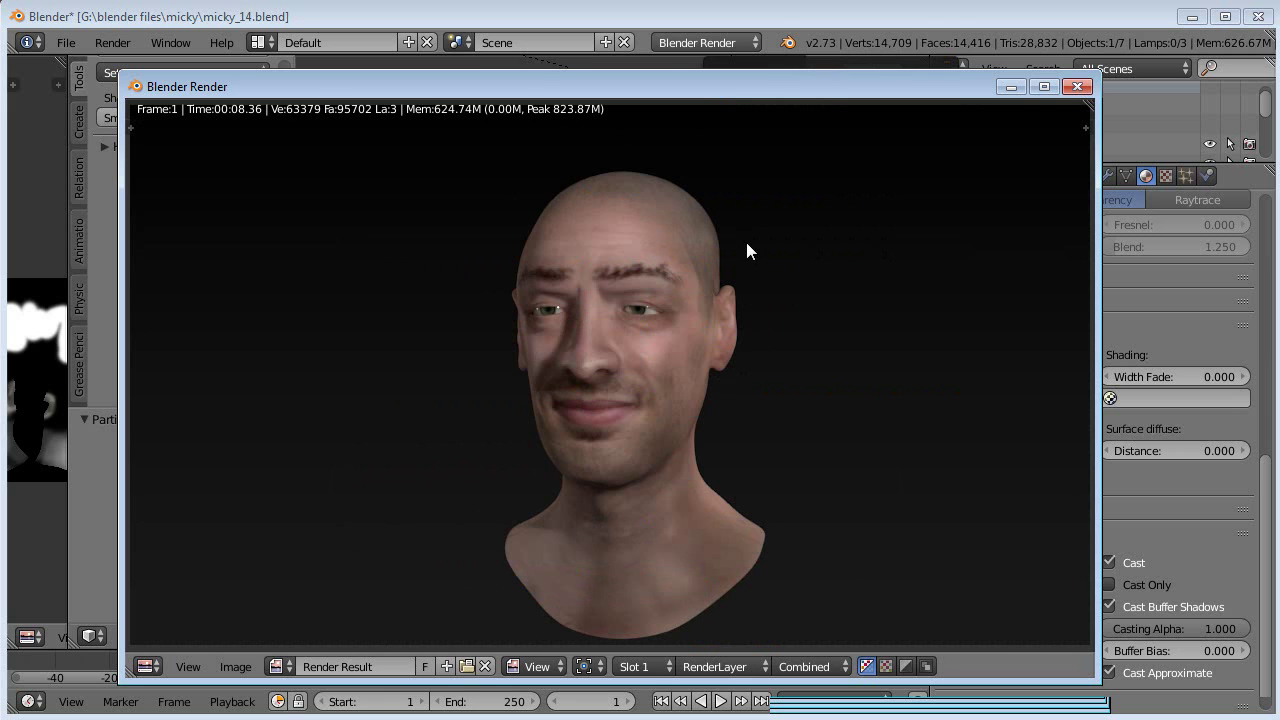
{"action": "key", "text": "Escape"}
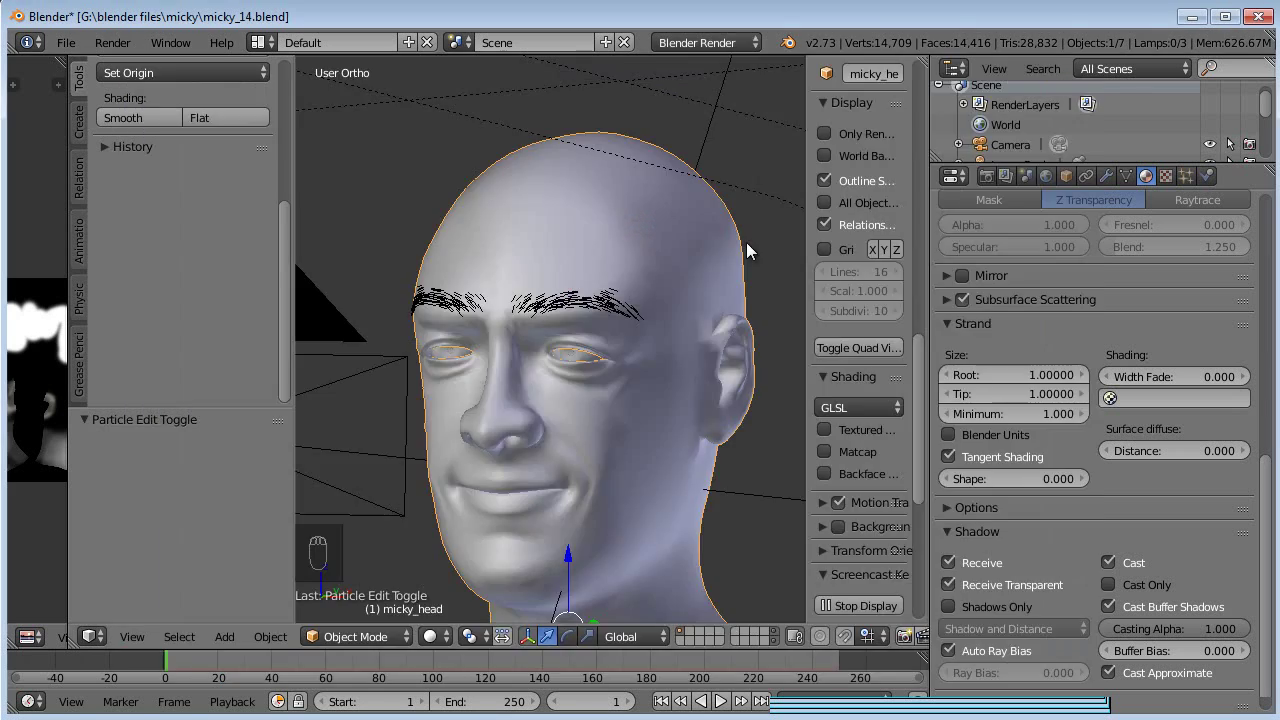
- Review the Micky Eyebrows material's strand, shadow and option settings, and start another test render
{"action": "scroll", "coordinate": [1136, 333], "scroll_direction": "up", "scroll_amount": 8}
{"action": "scroll", "coordinate": [1138, 333], "scroll_direction": "up", "scroll_amount": 3}
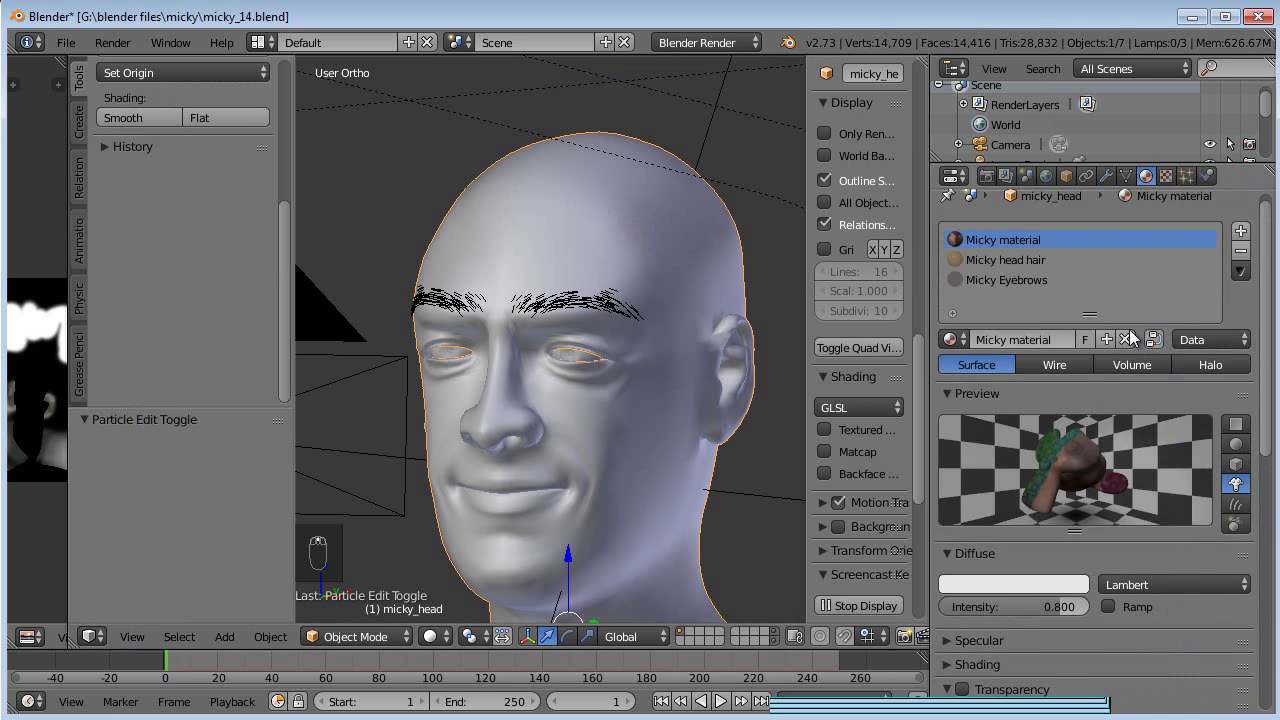
{"action": "left_click", "coordinate": [1002, 279]}
{"action": "scroll", "coordinate": [1106, 557], "scroll_direction": "down", "scroll_amount": 4}
{"action": "scroll", "coordinate": [1106, 557], "scroll_direction": "down", "scroll_amount": 8}
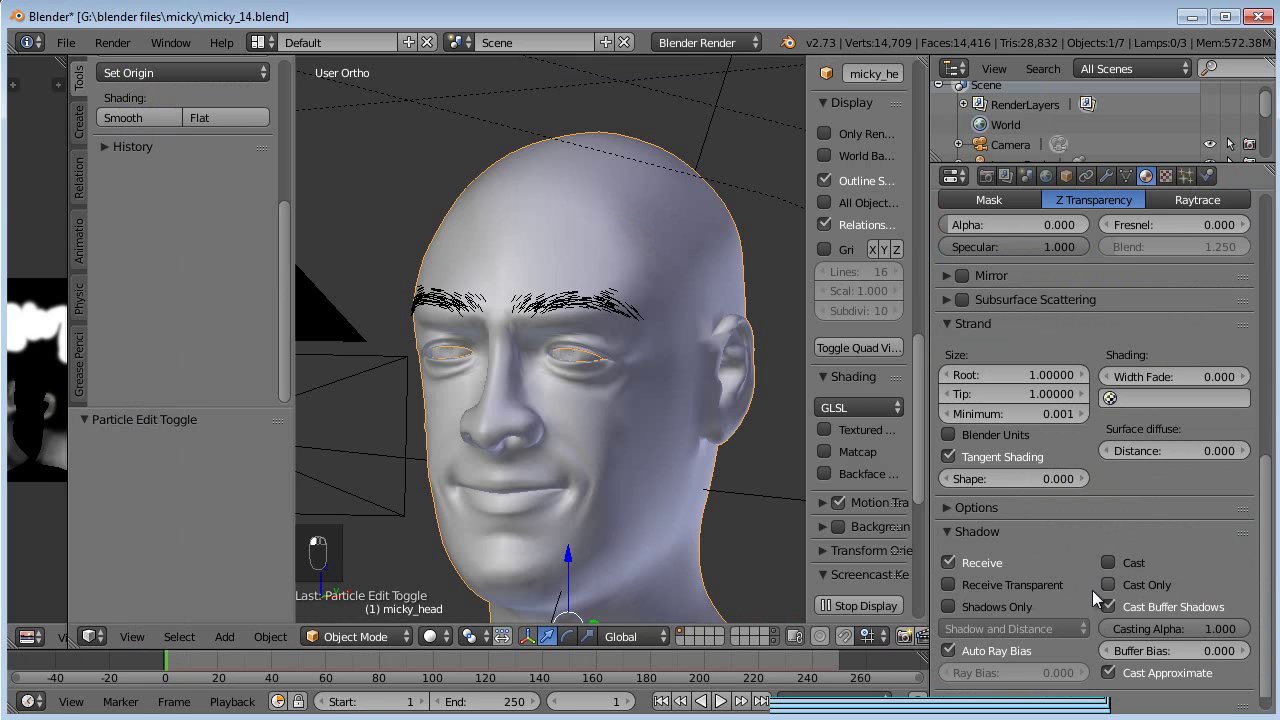
{"action": "left_click", "coordinate": [989, 507]}
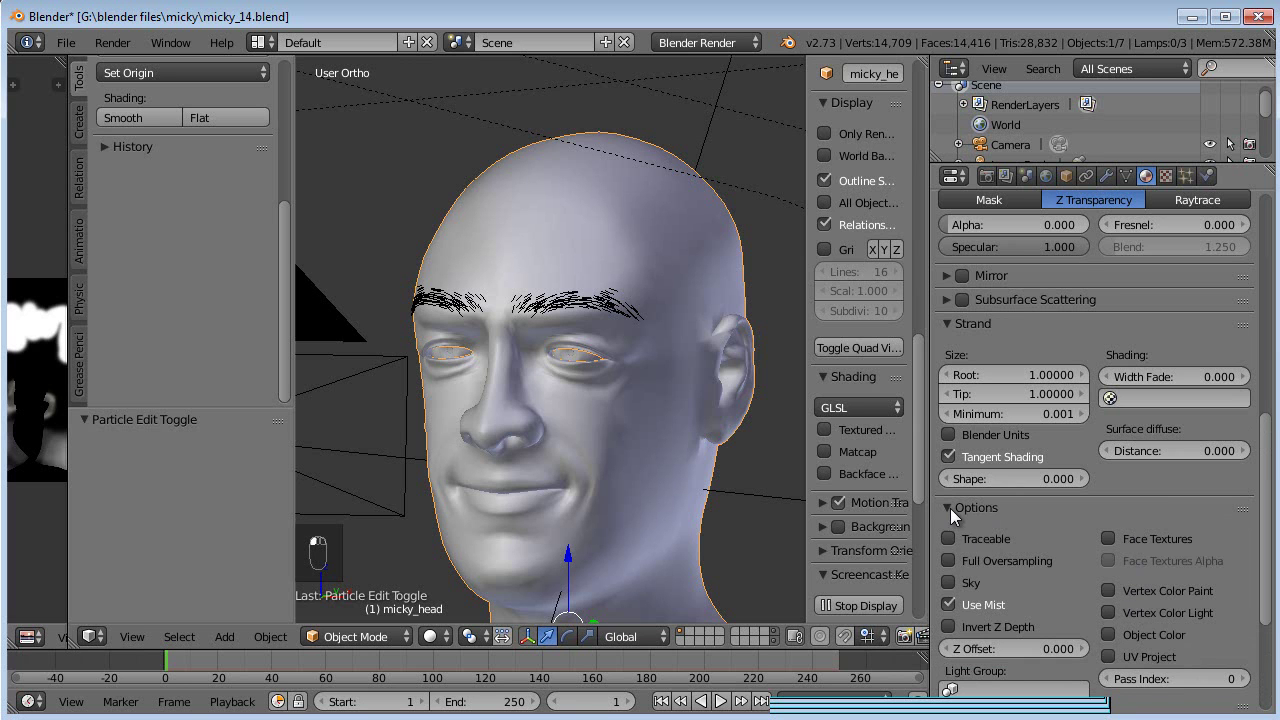
{"action": "left_click", "coordinate": [955, 510]}
{"action": "key", "text": "F12"}
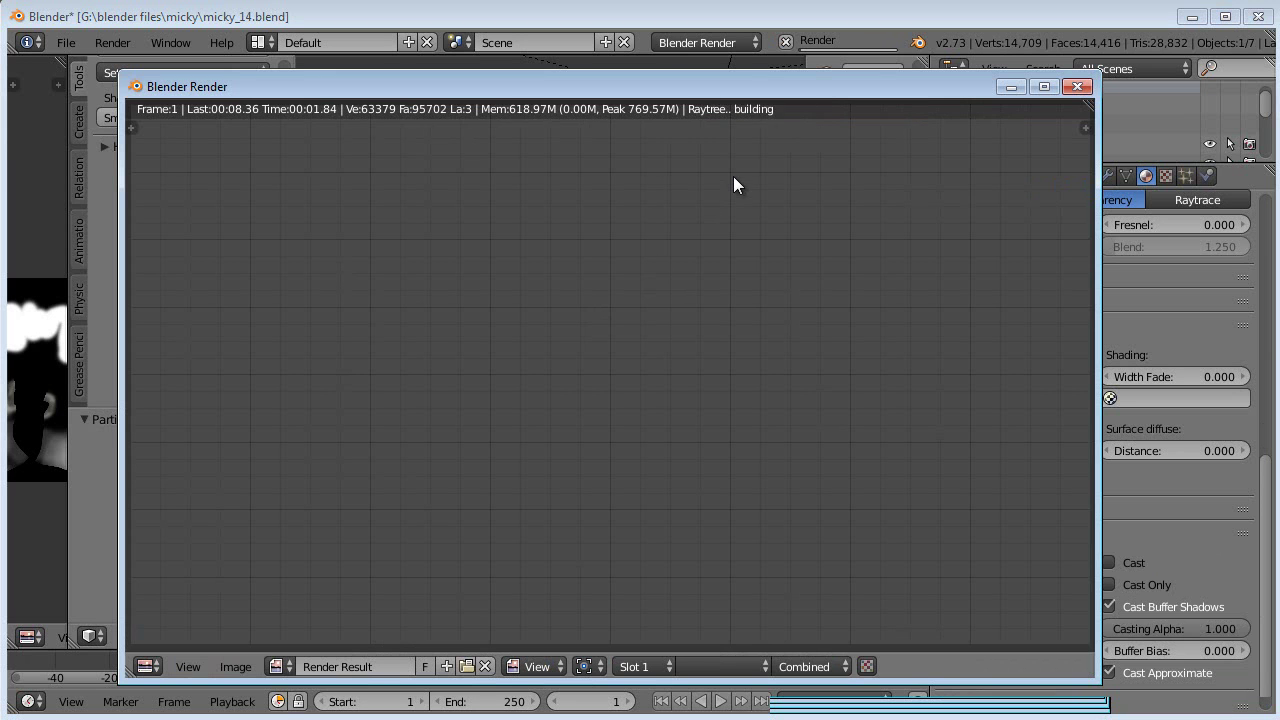
- Render the head to examine how the eyebrows look, and close the render
{"action": "key", "text": "F12"}
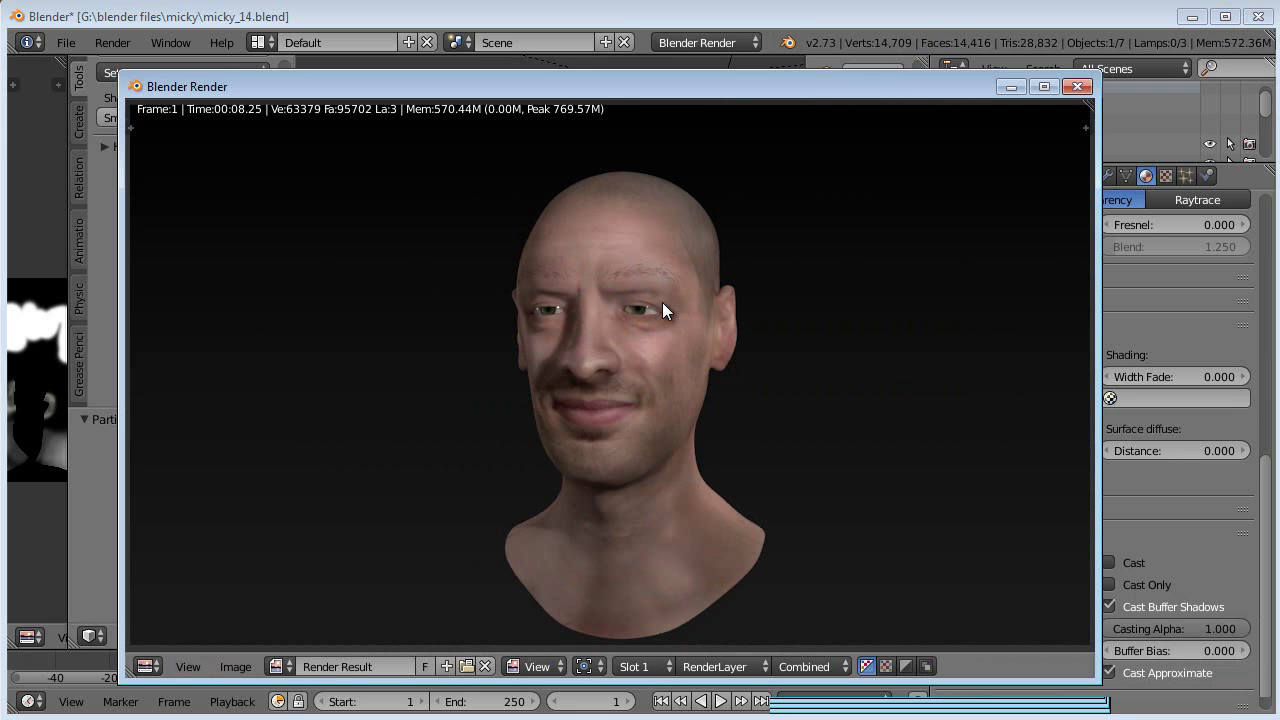
{"action": "key", "text": "Escape"}
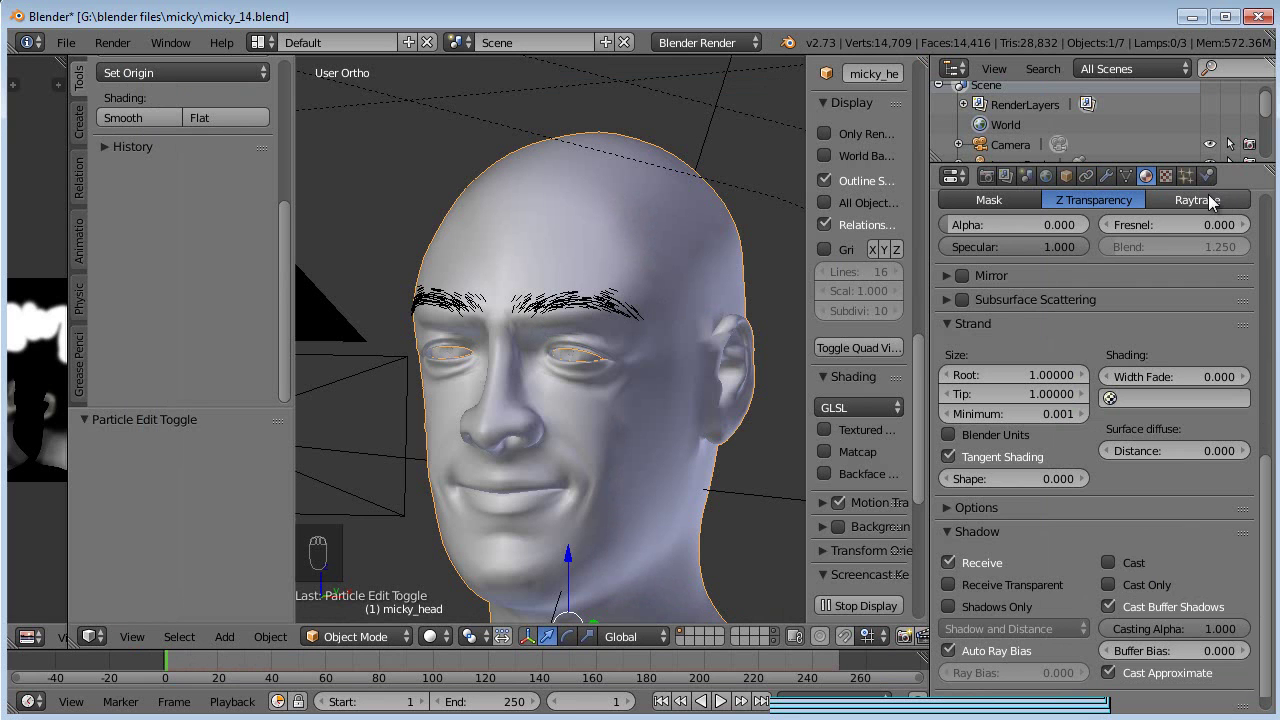
- Give the Eyebrows particle system Simple children and inspect the denser hairs around both brows
{"action": "left_click", "coordinate": [1183, 178]}
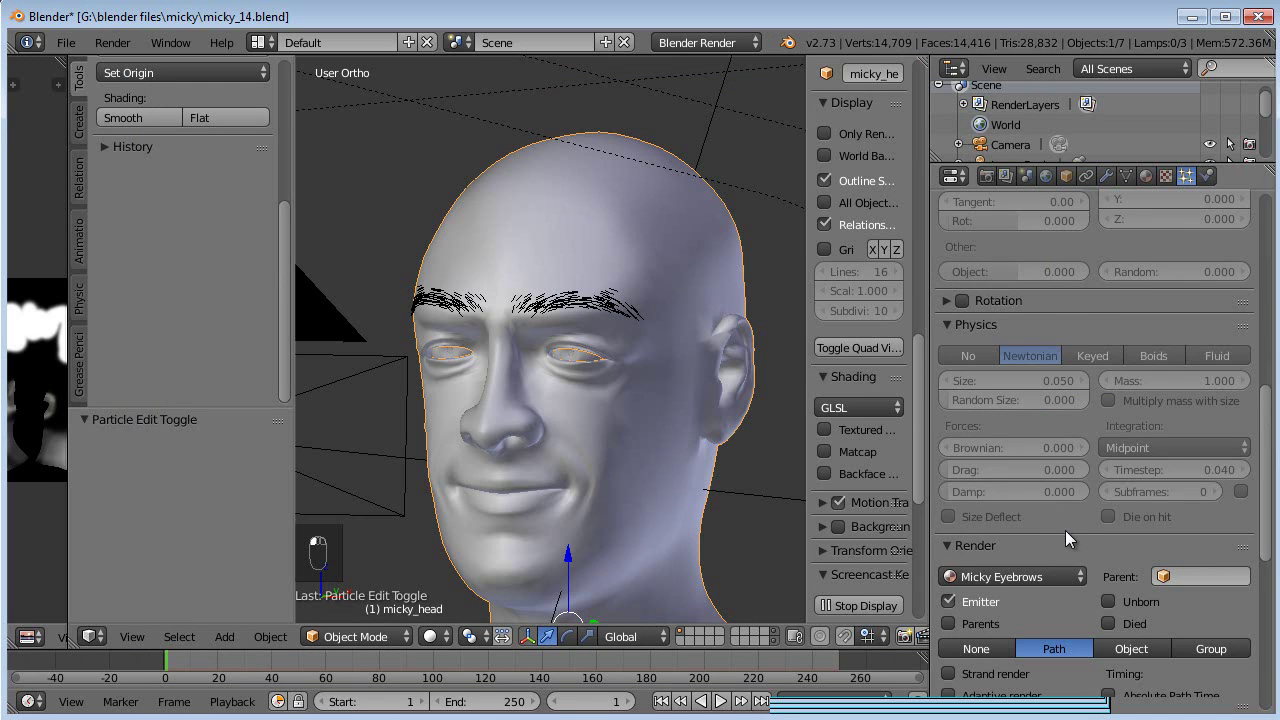
{"action": "scroll", "coordinate": [1065, 532], "scroll_direction": "down", "scroll_amount": 10}
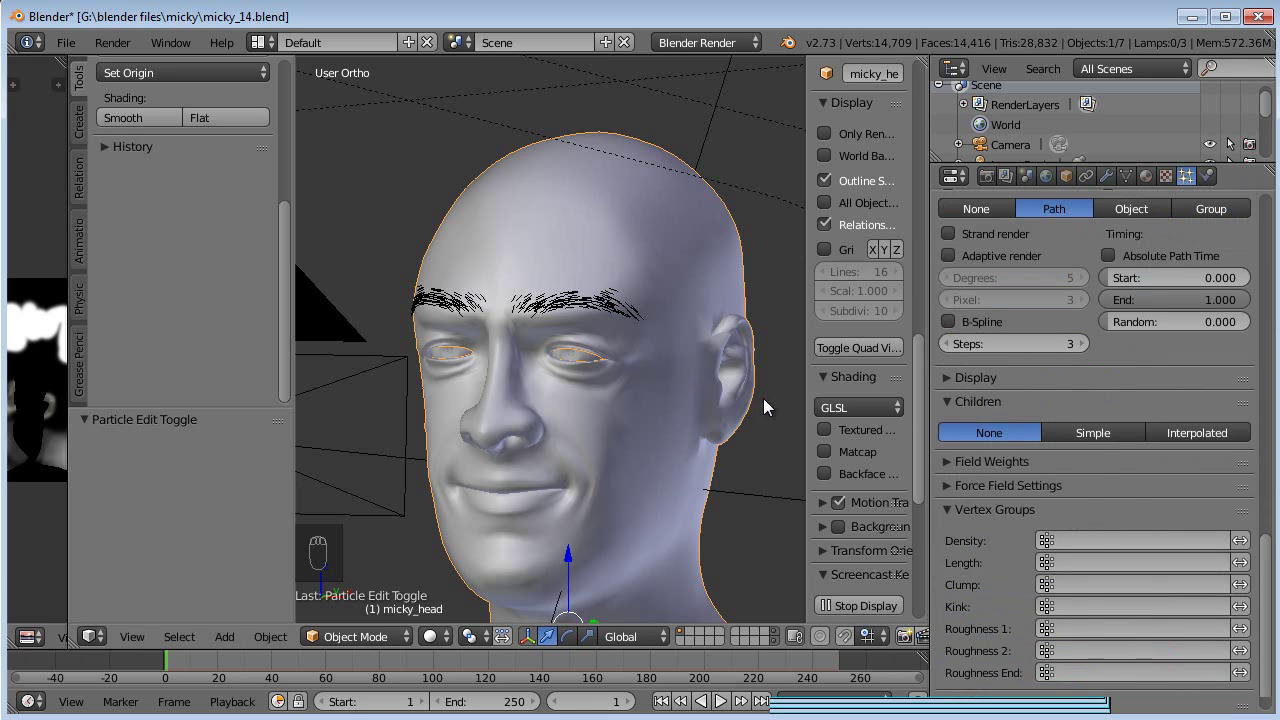
{"action": "middle_click_drag", "start_coordinate": [750, 427], "coordinate": [691, 429]}
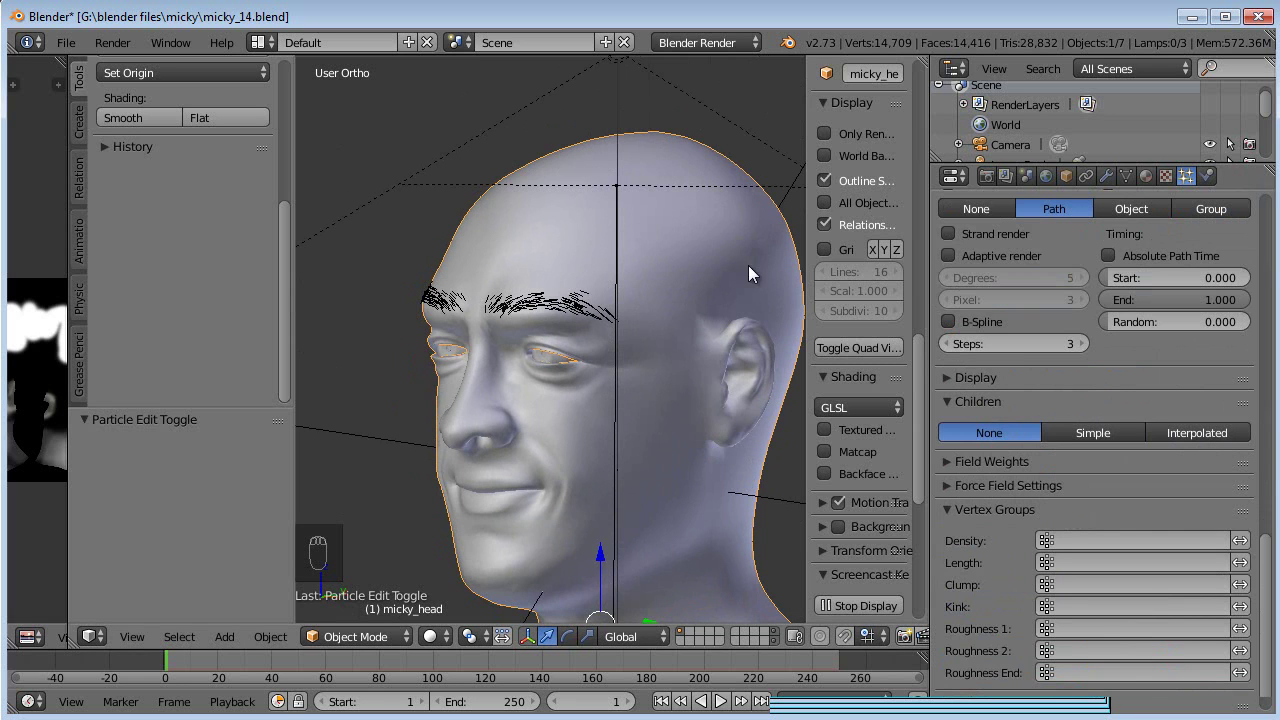
{"action": "middle_click_drag", "start_coordinate": [728, 280], "coordinate": [697, 271]}
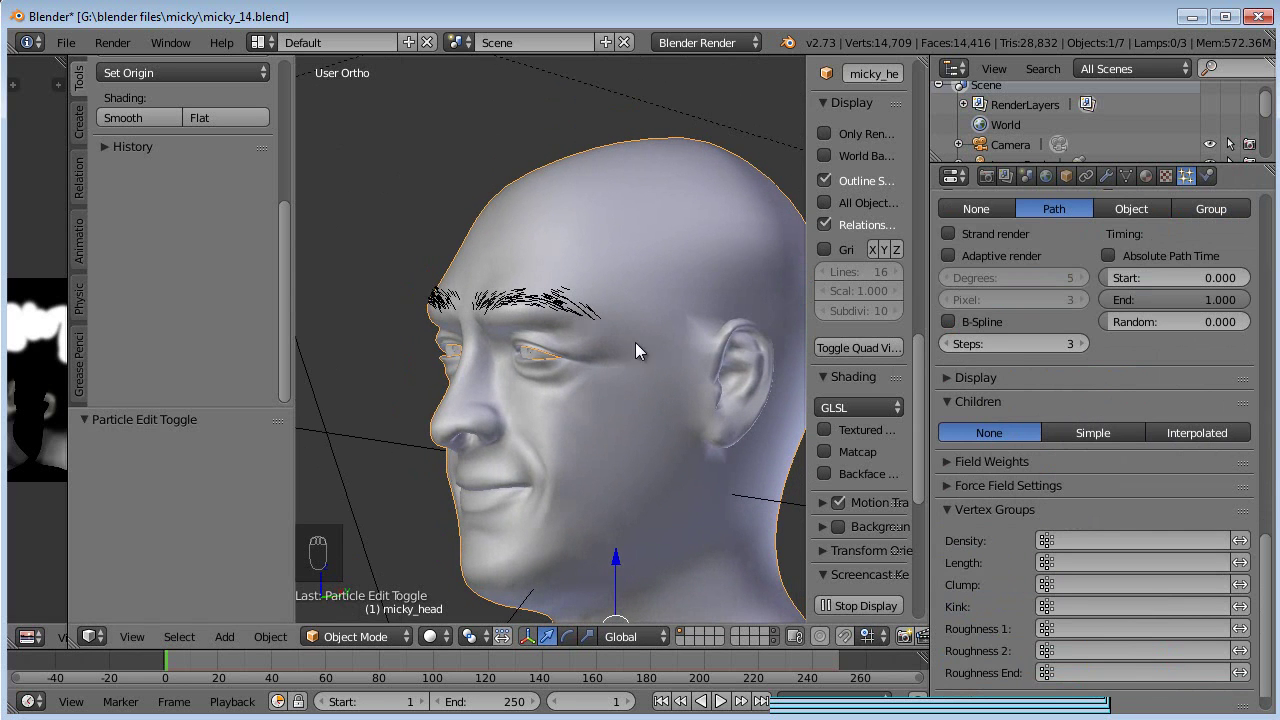
{"action": "left_click", "coordinate": [1093, 430]}
{"action": "scroll", "coordinate": [551, 347], "scroll_direction": "up", "scroll_amount": 5}
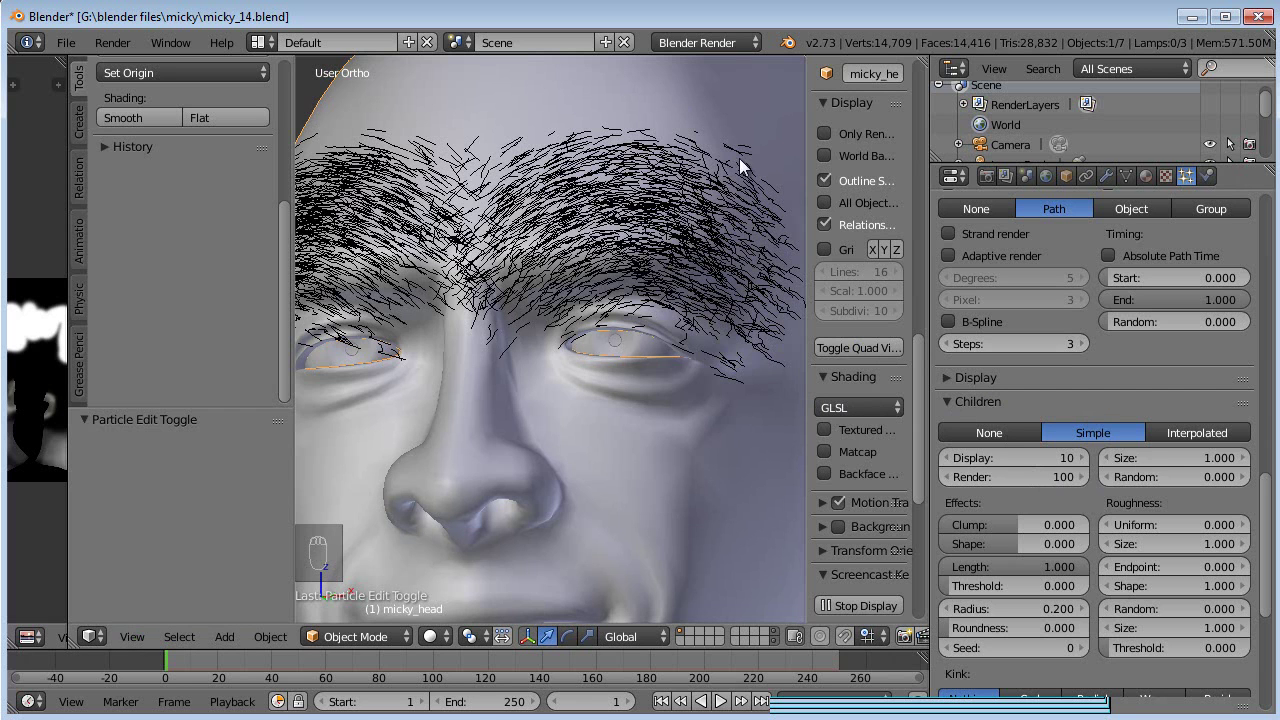
{"action": "scroll", "coordinate": [728, 229], "scroll_direction": "down", "scroll_amount": 5}
{"action": "mouse_move", "coordinate": [683, 214]}
{"action": "middle_mouse_down"}
{"action": "mouse_move", "coordinate": [634, 216]}
{"action": "mouse_move", "coordinate": [635, 204]}
{"action": "mouse_move", "coordinate": [678, 226]}
{"action": "middle_mouse_up"}
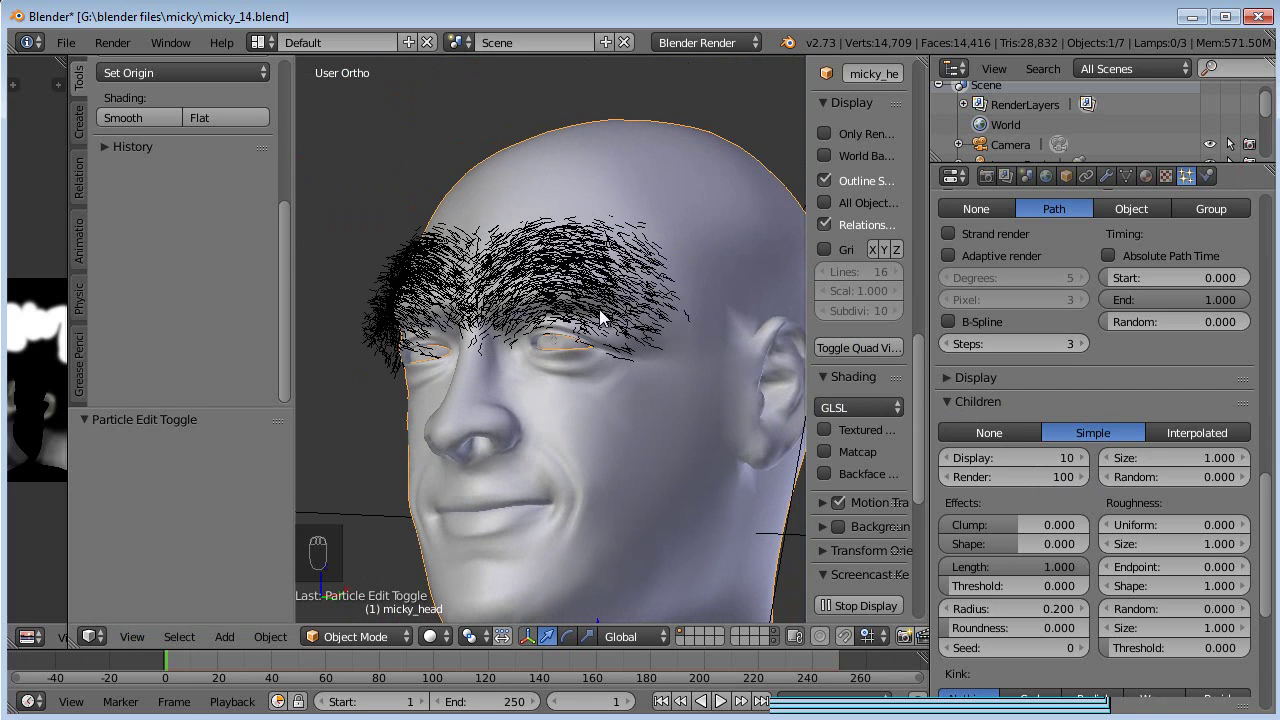
{"action": "scroll", "coordinate": [721, 299], "scroll_direction": "up", "scroll_amount": 3}
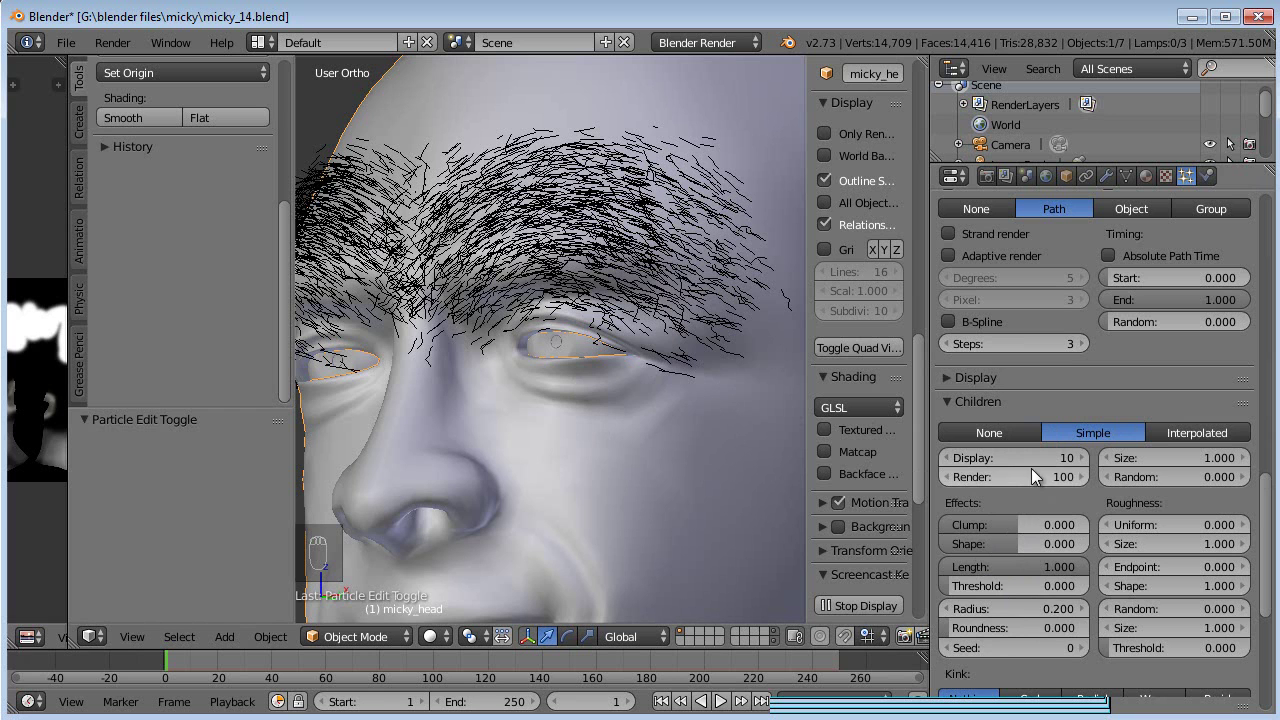
- Set the radius of the eyebrow children to 0.02 and check the brow up close
{"action": "left_click", "coordinate": [1029, 608]}
{"action": "type", "text": "0.02"}
{"action": "key", "text": "Return"}
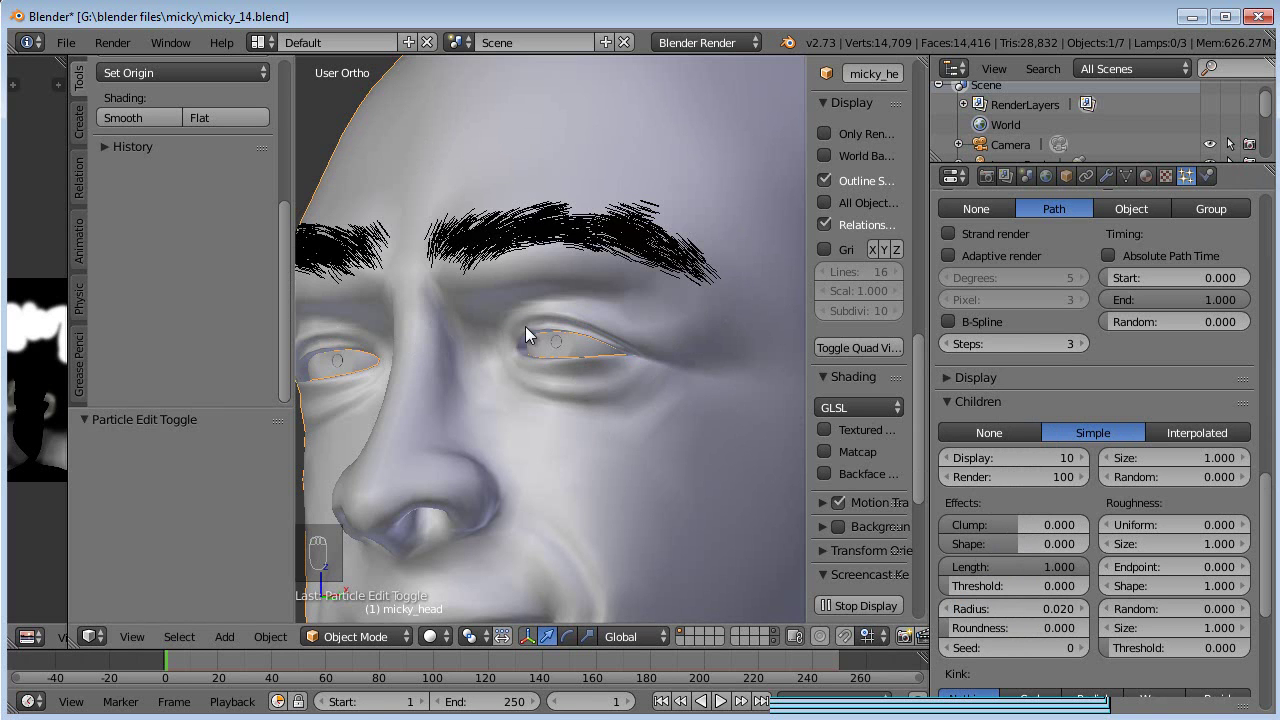
{"action": "scroll", "coordinate": [525, 326], "scroll_direction": "up", "scroll_amount": 4}
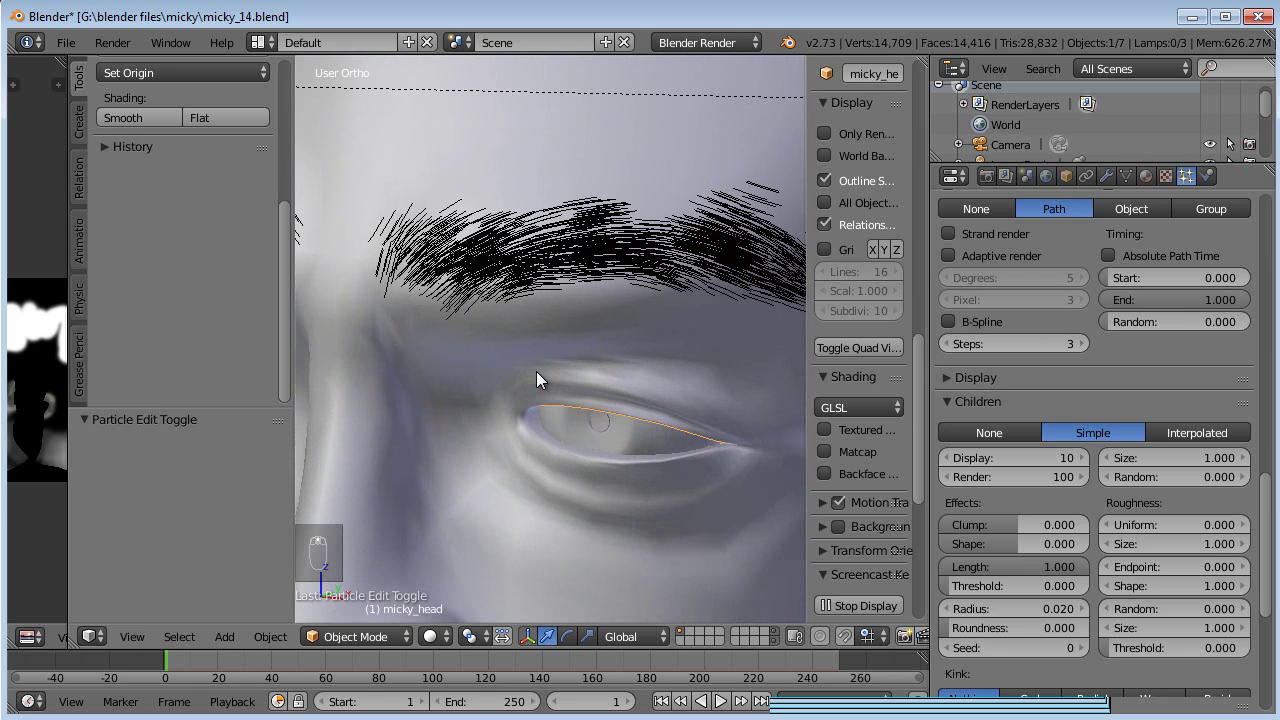
{"action": "middle_click_drag", "start_coordinate": [673, 293], "coordinate": [618, 355], "text": "shift"}
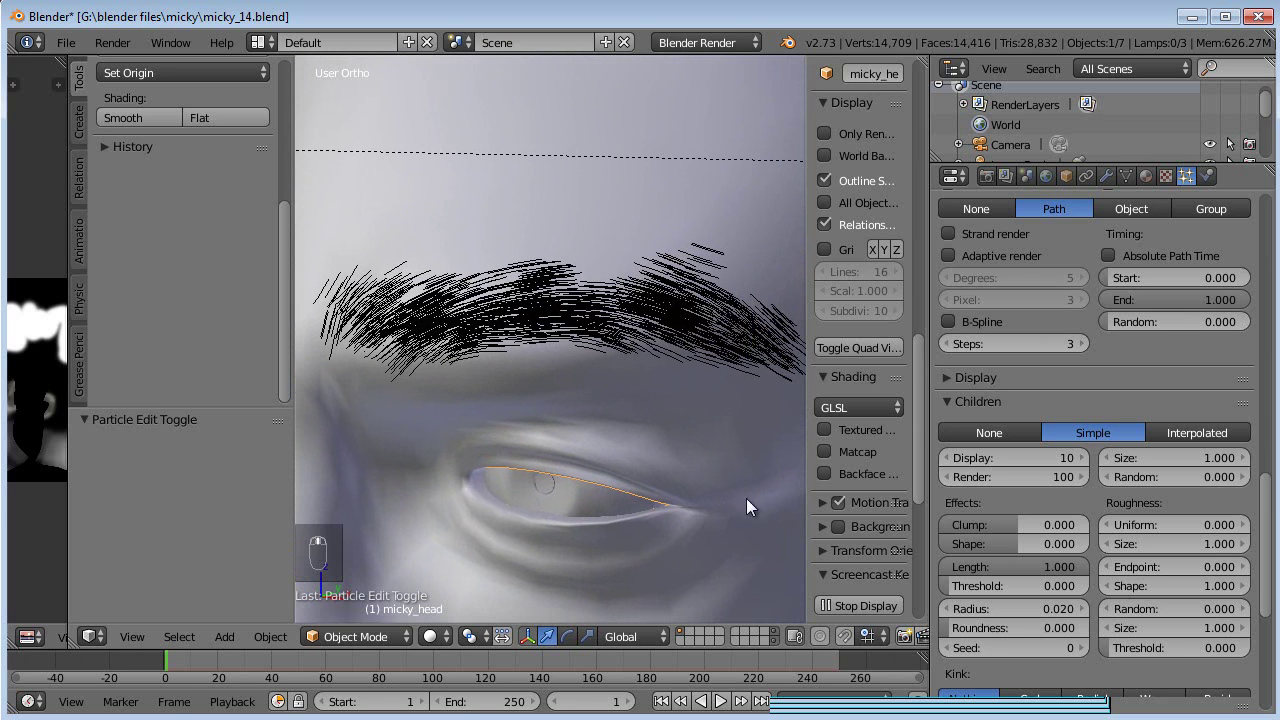
- Set the roundness of the eyebrow children to 0.2 and inspect the brows from several angles
{"action": "left_click_drag", "start_coordinate": [955, 635], "coordinate": [988, 614]}
{"action": "left_click", "coordinate": [989, 627]}
{"action": "type", "text": "0.2"}
{"action": "key", "text": "Return"}
{"action": "middle_click_drag", "start_coordinate": [600, 396], "coordinate": [480, 363]}
{"action": "scroll", "coordinate": [527, 349], "scroll_direction": "down", "scroll_amount": 8}
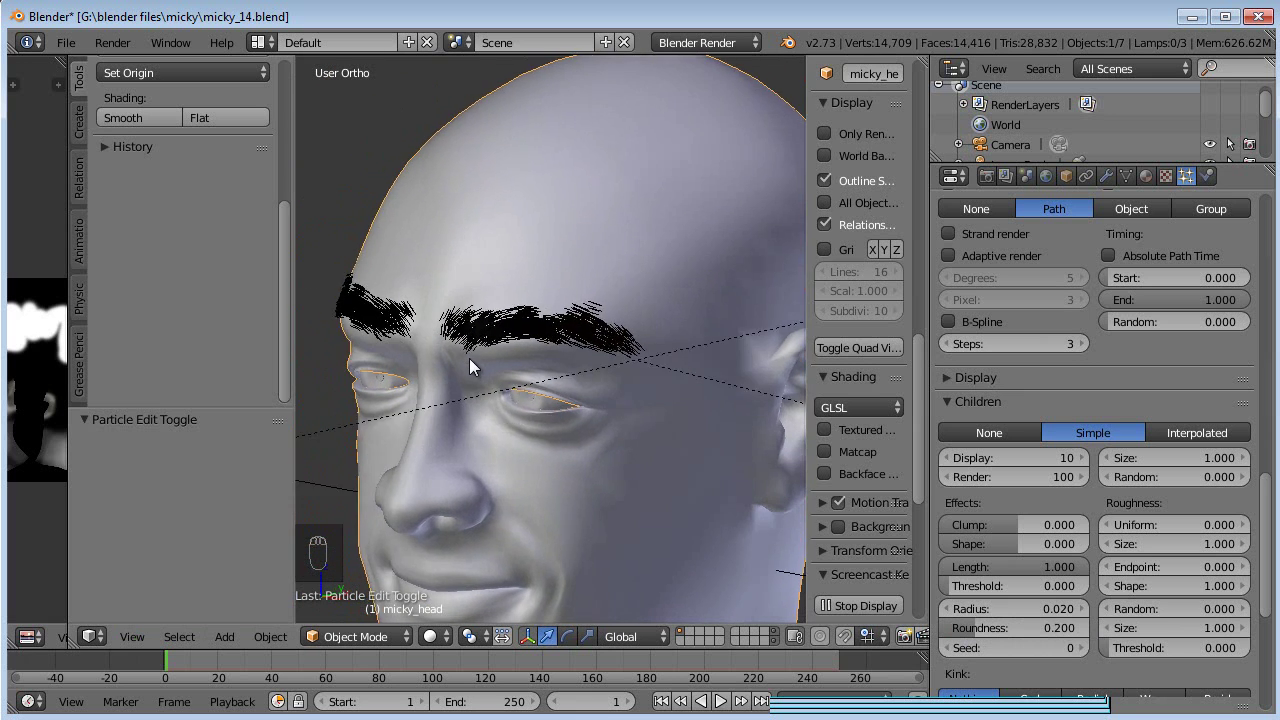
{"action": "scroll", "coordinate": [603, 363], "scroll_direction": "up", "scroll_amount": 5}
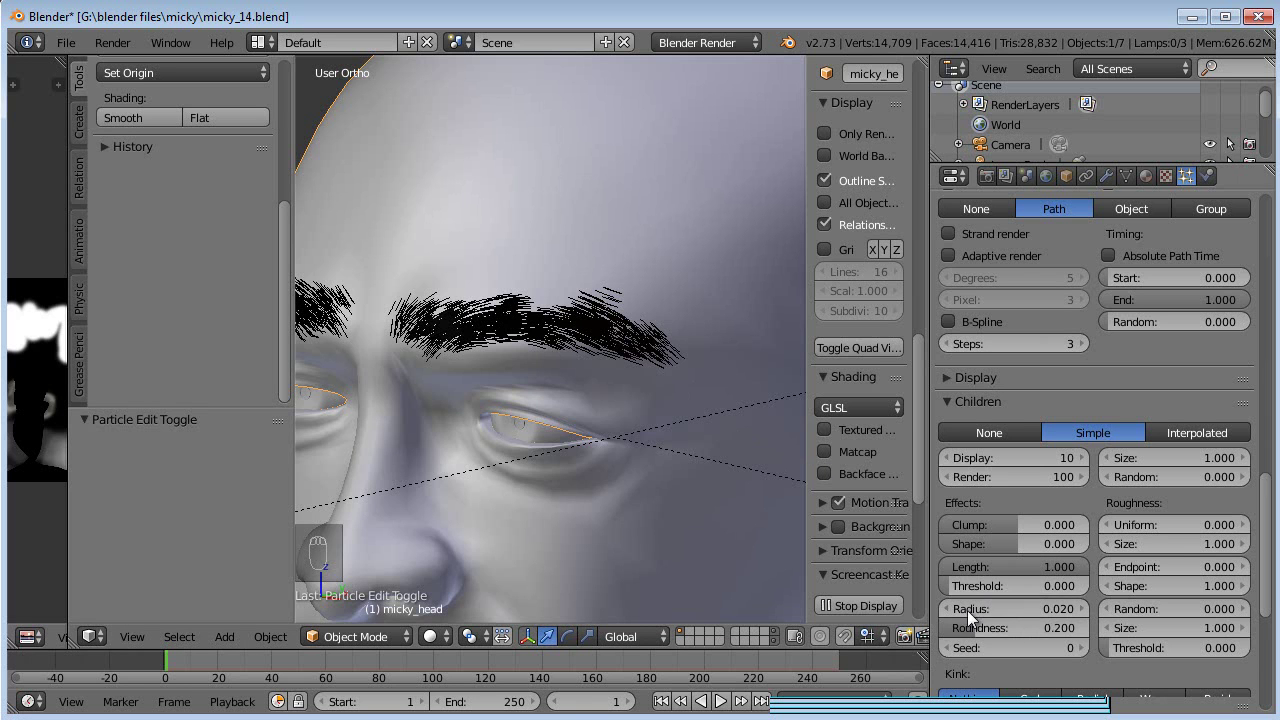
{"action": "middle_click_drag", "start_coordinate": [564, 429], "coordinate": [621, 284]}
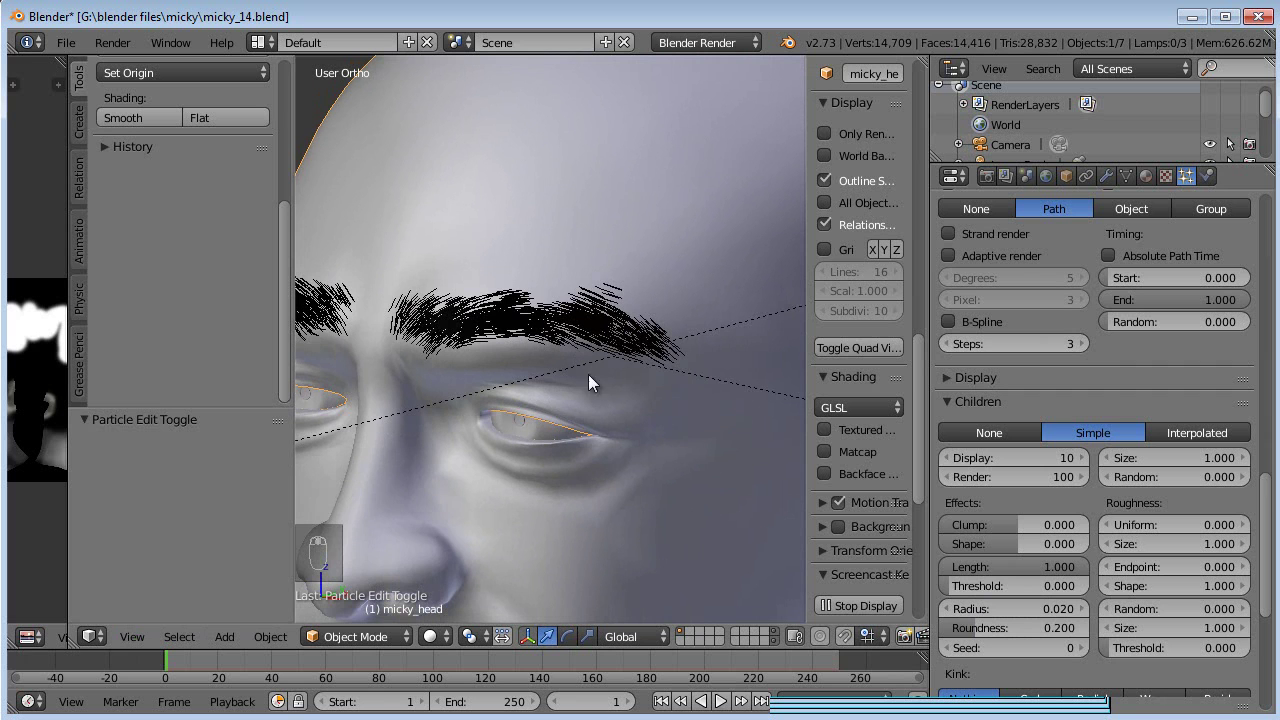
- Enter Particle Edit mode and trim the stray hairs above the eyebrow's arch with the Cut brush
{"action": "left_click", "coordinate": [392, 636]}
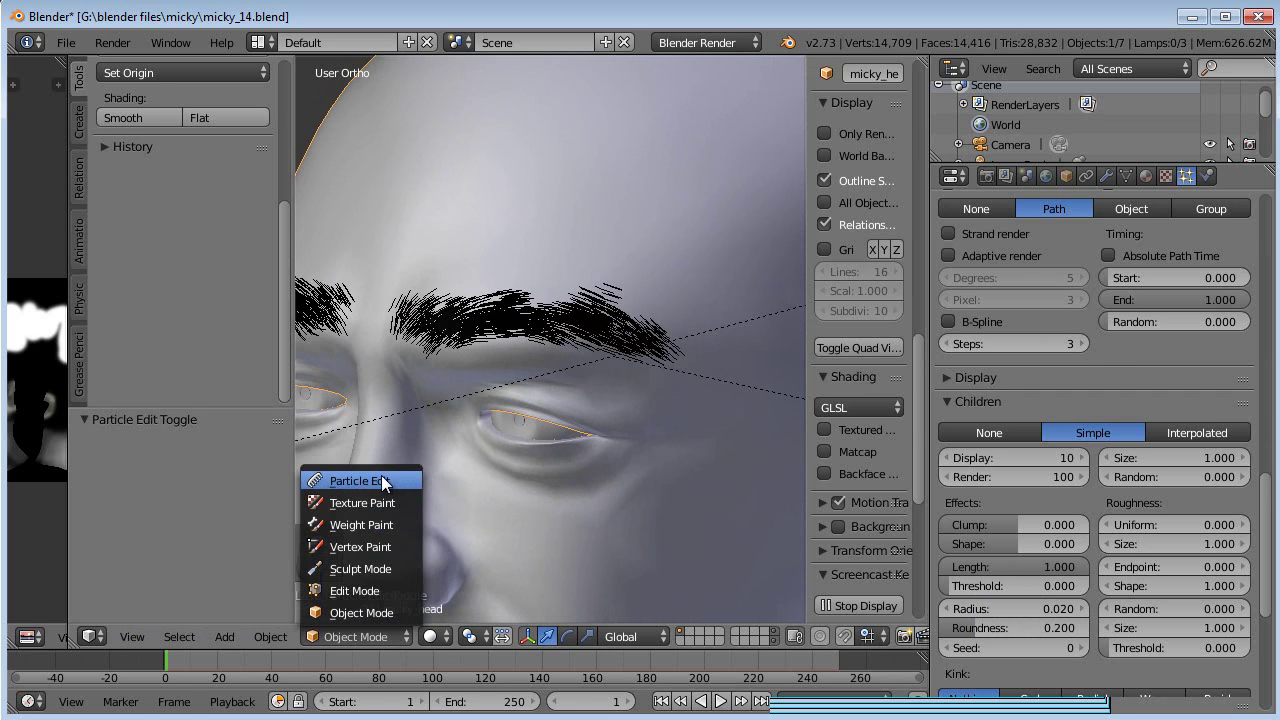
{"action": "left_click", "coordinate": [335, 480]}
{"action": "scroll", "coordinate": [598, 302], "scroll_direction": "up", "scroll_amount": 5}
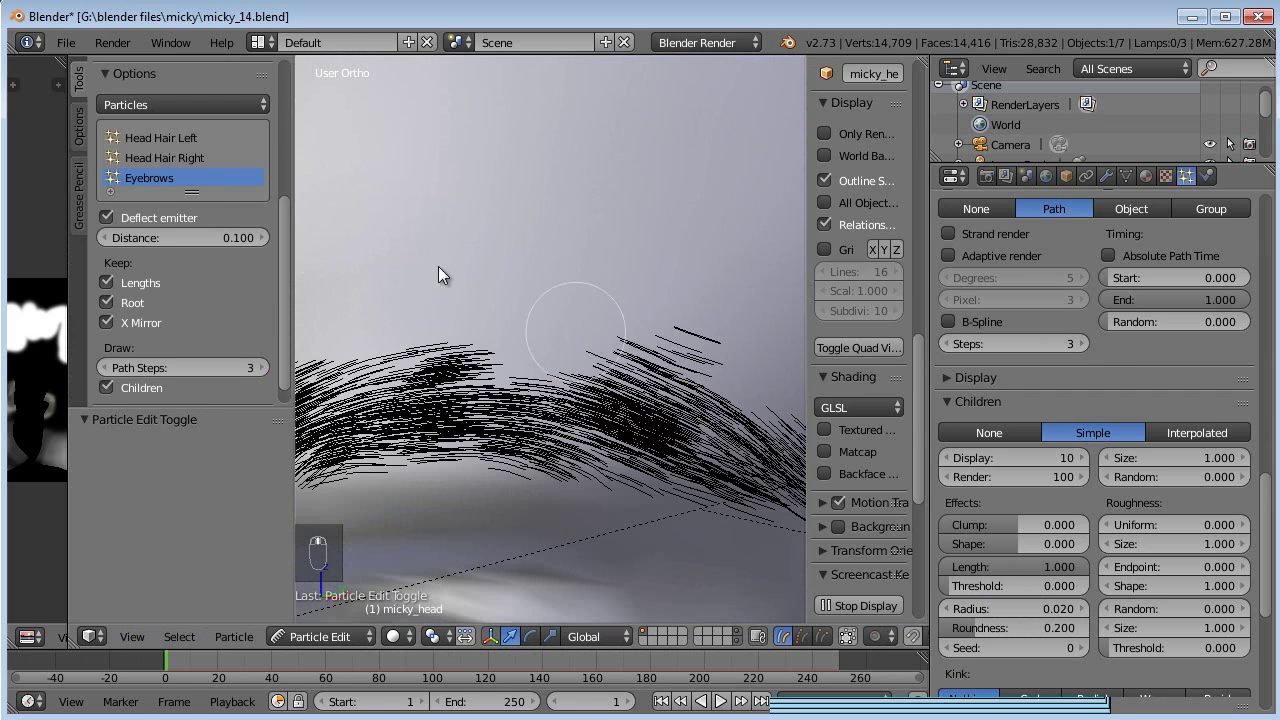
{"action": "scroll", "coordinate": [282, 243], "scroll_direction": "up", "scroll_amount": 6}
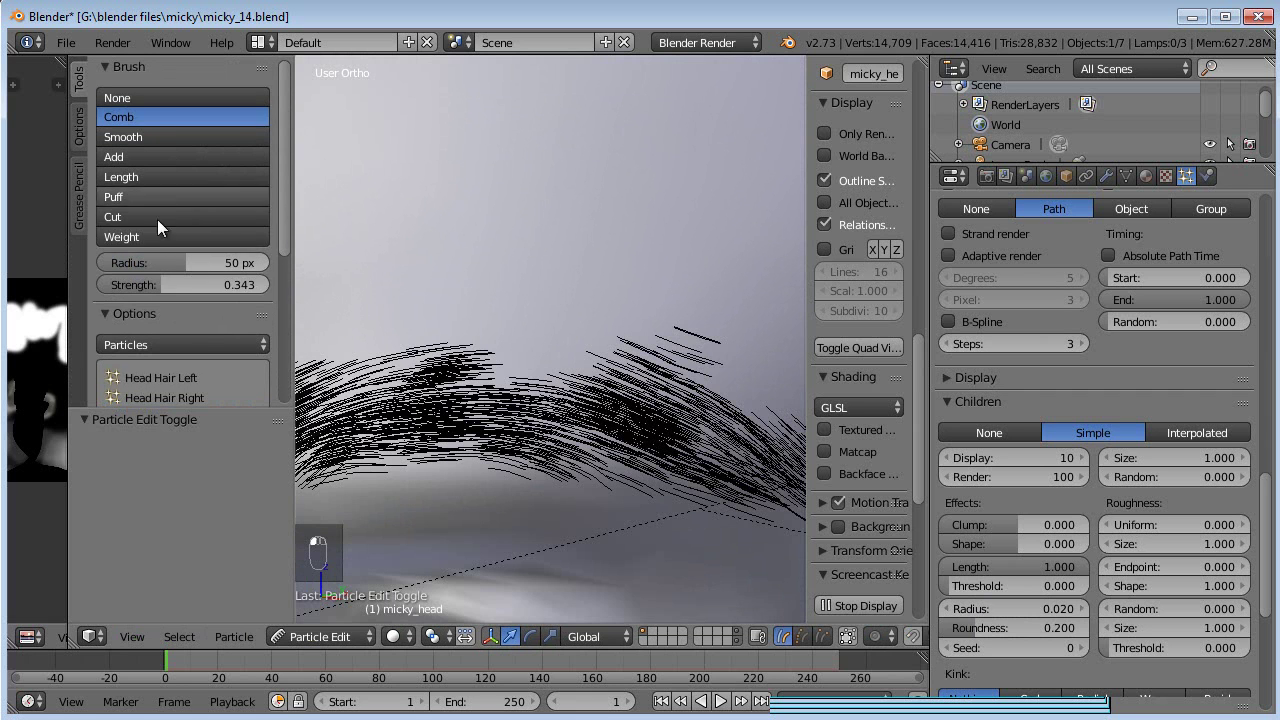
{"action": "left_click", "coordinate": [136, 218]}
{"action": "scroll", "coordinate": [696, 287], "scroll_direction": "up", "scroll_amount": 1}
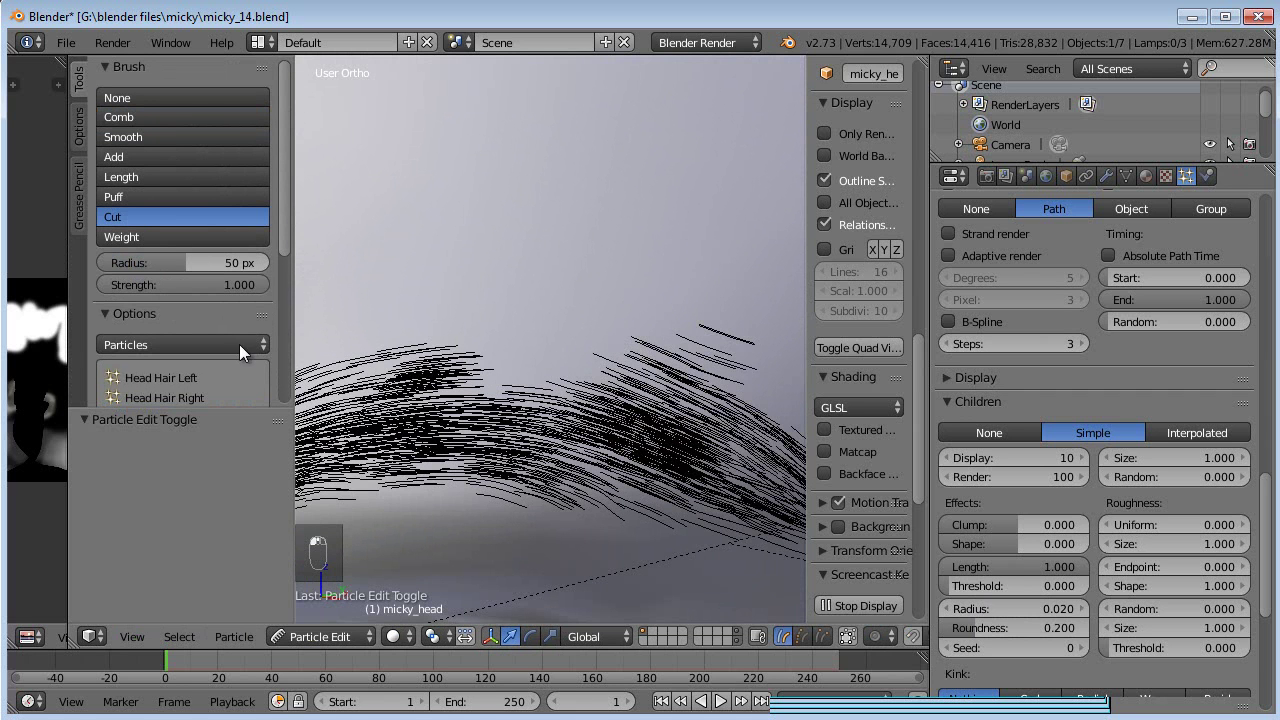
{"action": "left_click_drag", "start_coordinate": [757, 315], "coordinate": [723, 307]}
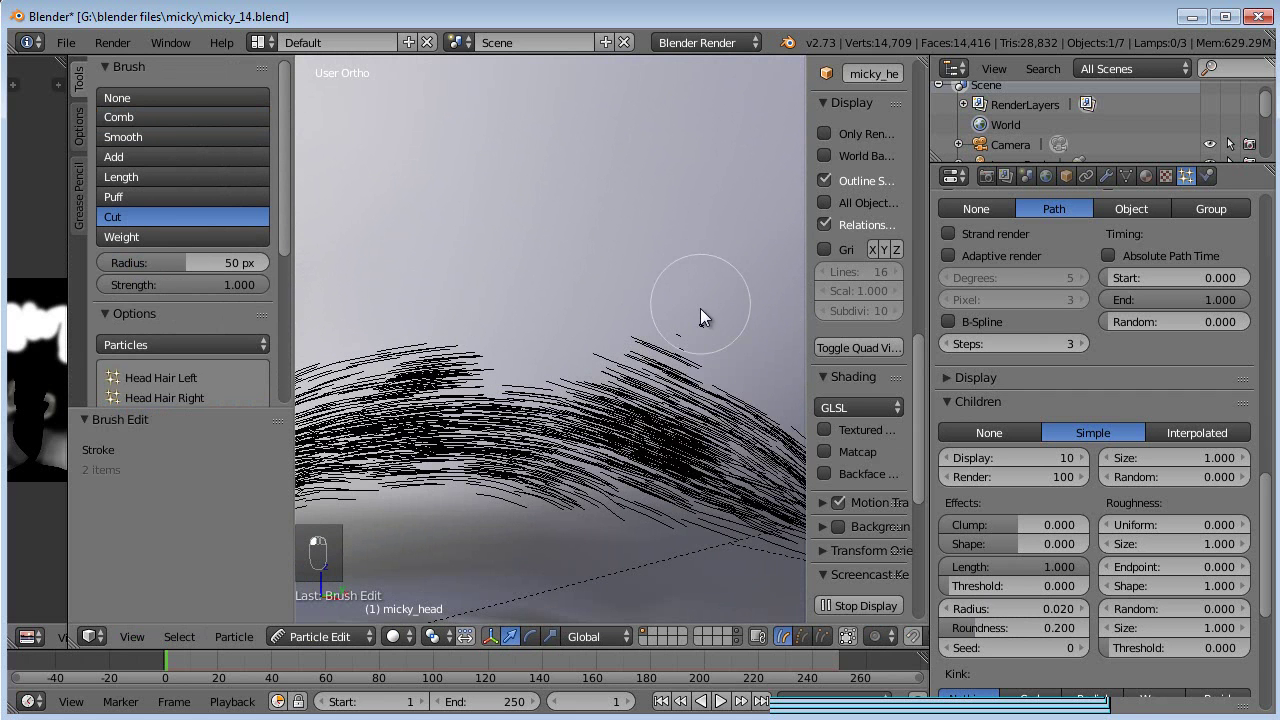
{"action": "left_click_drag", "start_coordinate": [655, 317], "coordinate": [669, 313]}
{"action": "scroll", "coordinate": [668, 313], "scroll_direction": "down", "scroll_amount": 6}
{"action": "scroll", "coordinate": [588, 326], "scroll_direction": "down", "scroll_amount": 3}
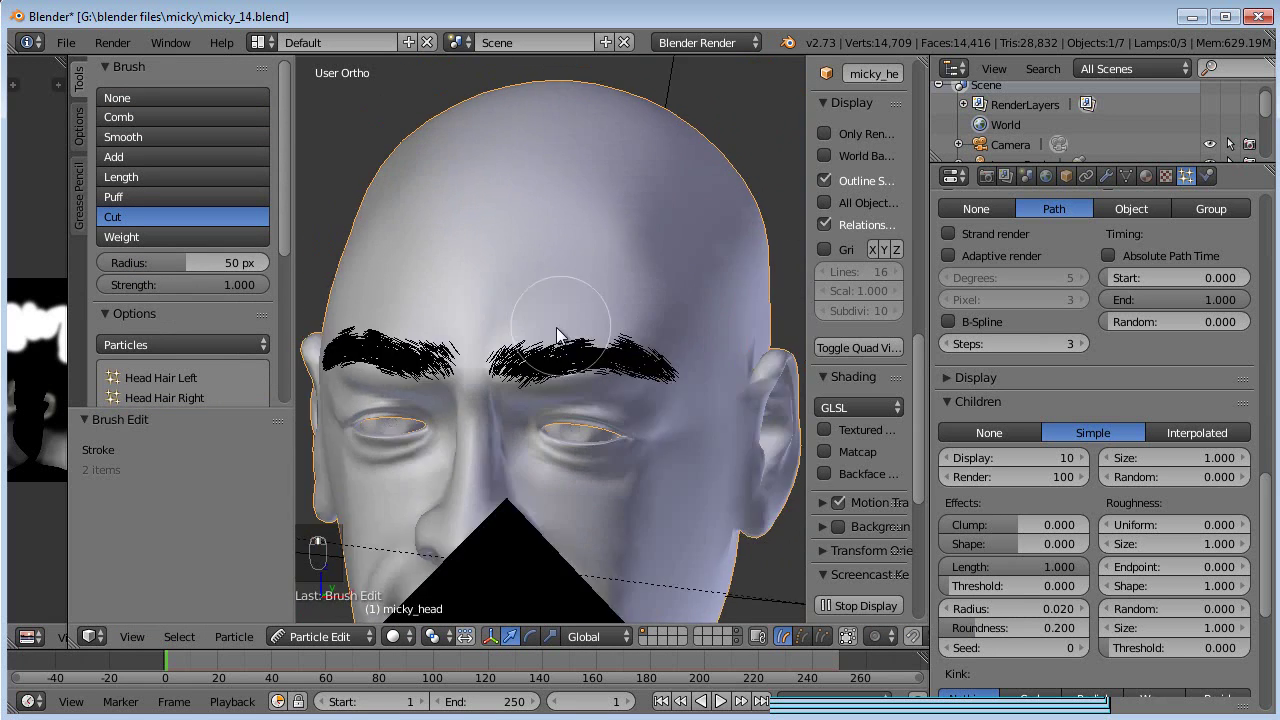
- Switch to the Add brush, hide the children while editing, and try adding a hair in the eyebrow's upper gap before undoing it
{"action": "scroll", "coordinate": [584, 325], "scroll_direction": "up", "scroll_amount": 4}
{"action": "scroll", "coordinate": [553, 322], "scroll_direction": "up", "scroll_amount": 3}
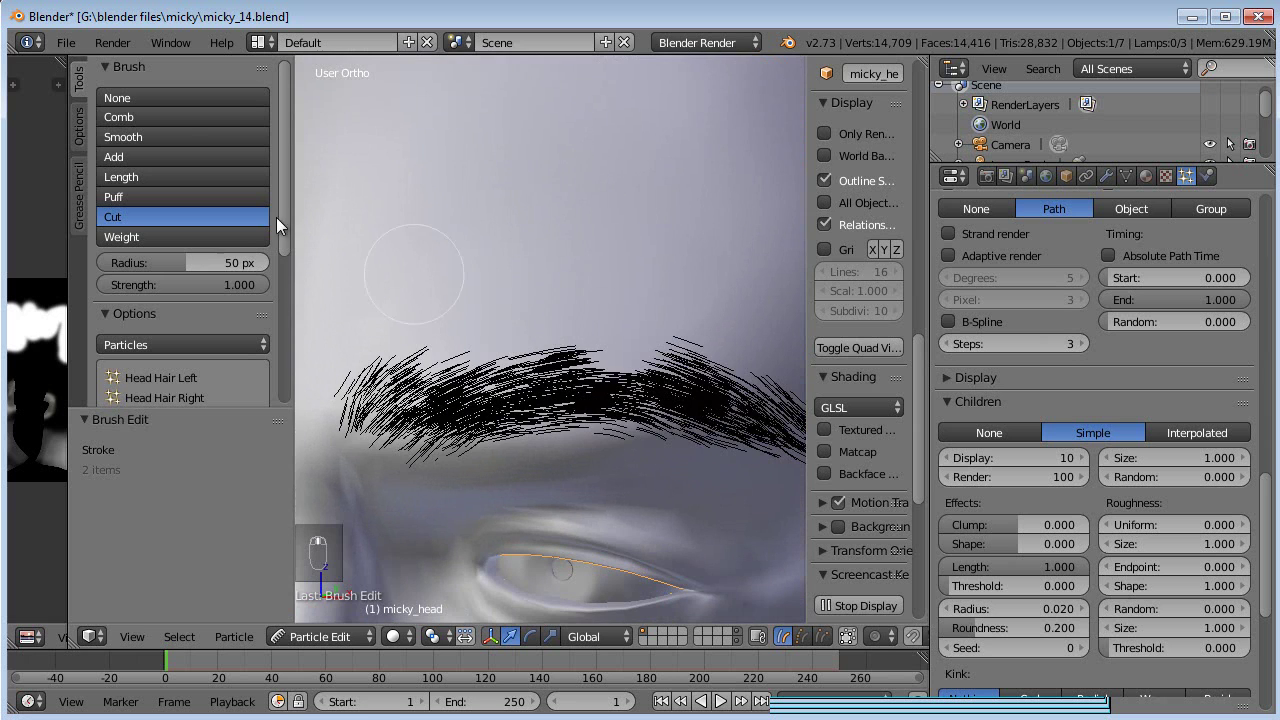
{"action": "left_click", "coordinate": [172, 117]}
{"action": "scroll", "coordinate": [448, 333], "scroll_direction": "up", "scroll_amount": 3}
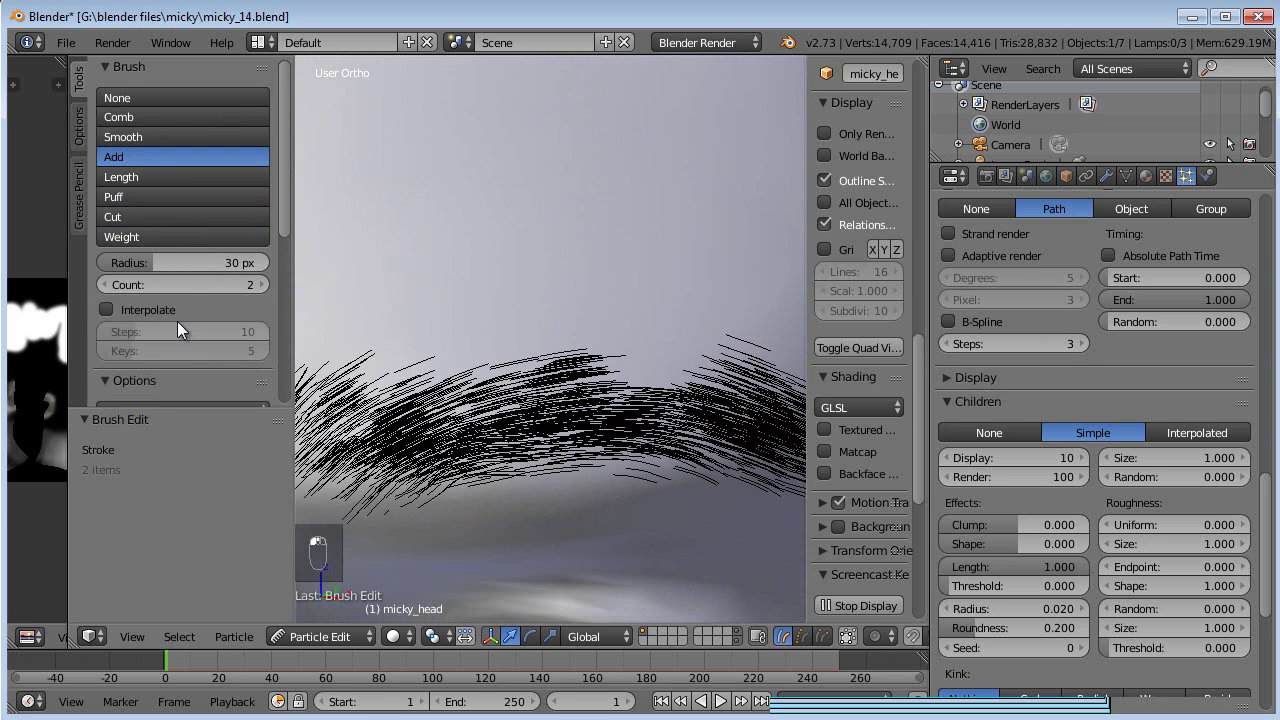
{"action": "scroll", "coordinate": [177, 324], "scroll_direction": "down", "scroll_amount": 6}
{"action": "left_click", "coordinate": [106, 365]}
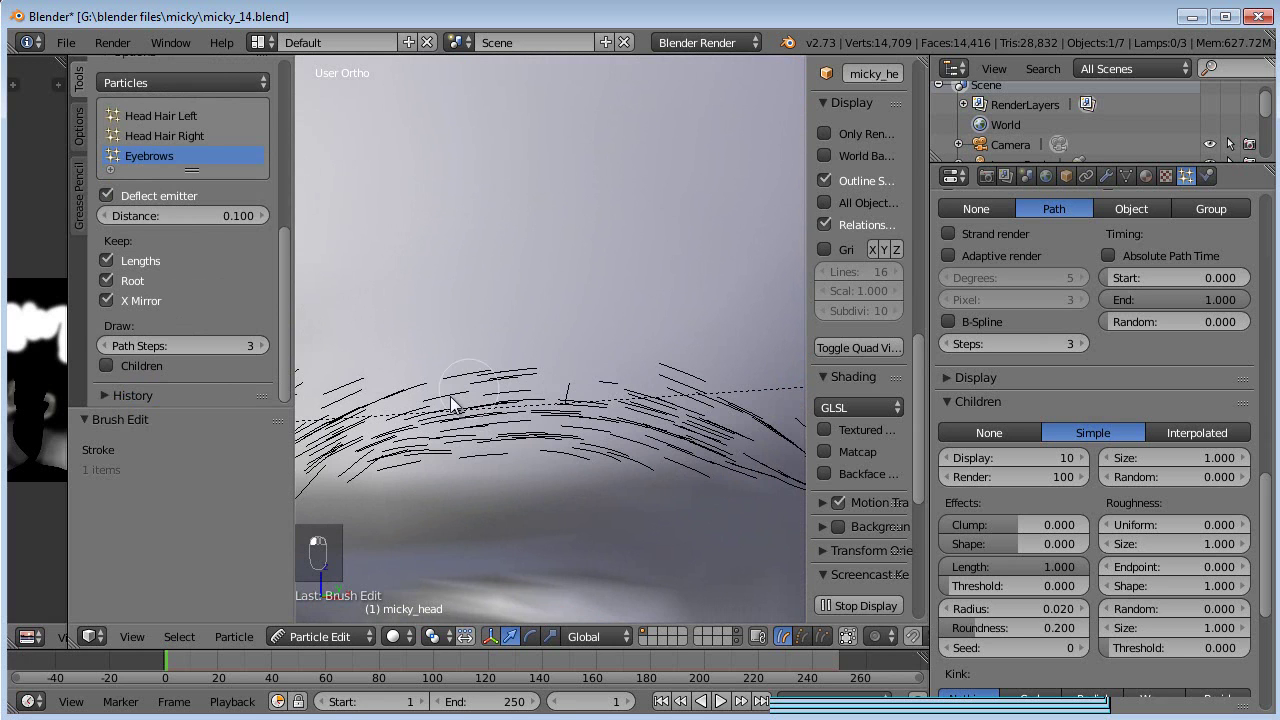
{"action": "key", "text": "ctrl+z"}
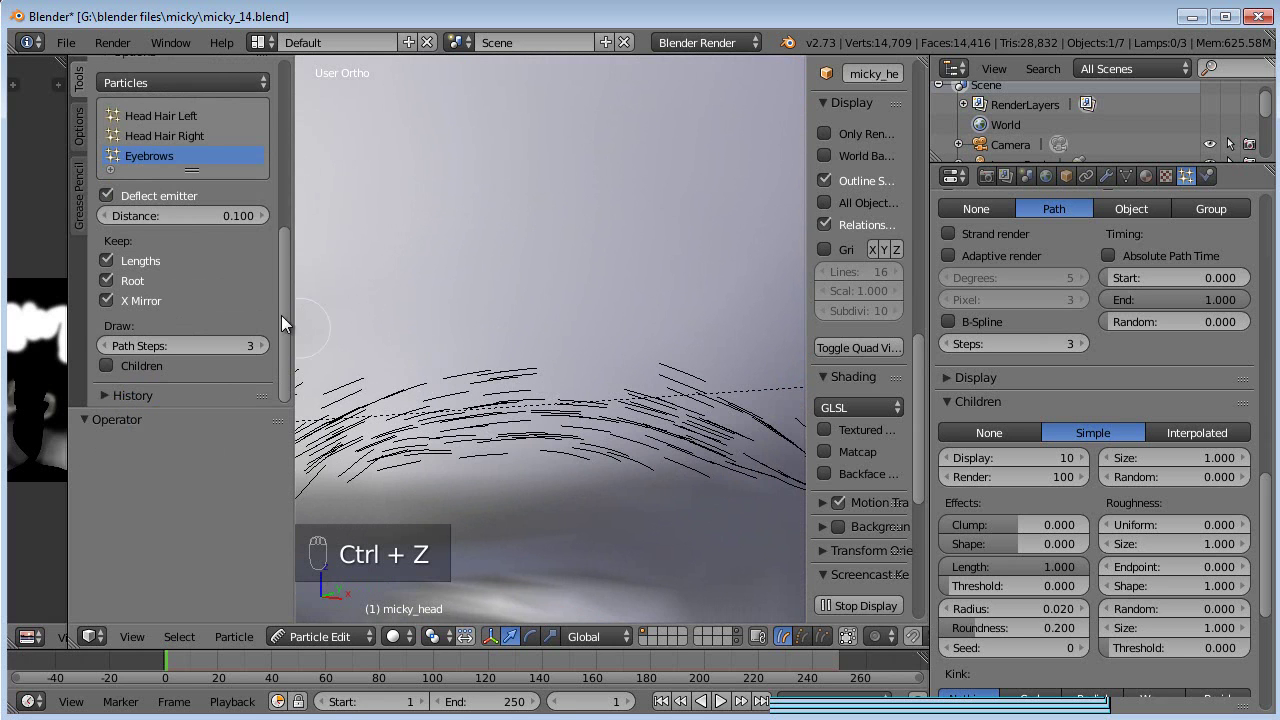
- Enable Interpolate for the Add brush, place hairs in the gap along the eyebrow's upper edge, and undo the last addition
{"action": "left_click_drag", "start_coordinate": [279, 291], "coordinate": [293, 145]}
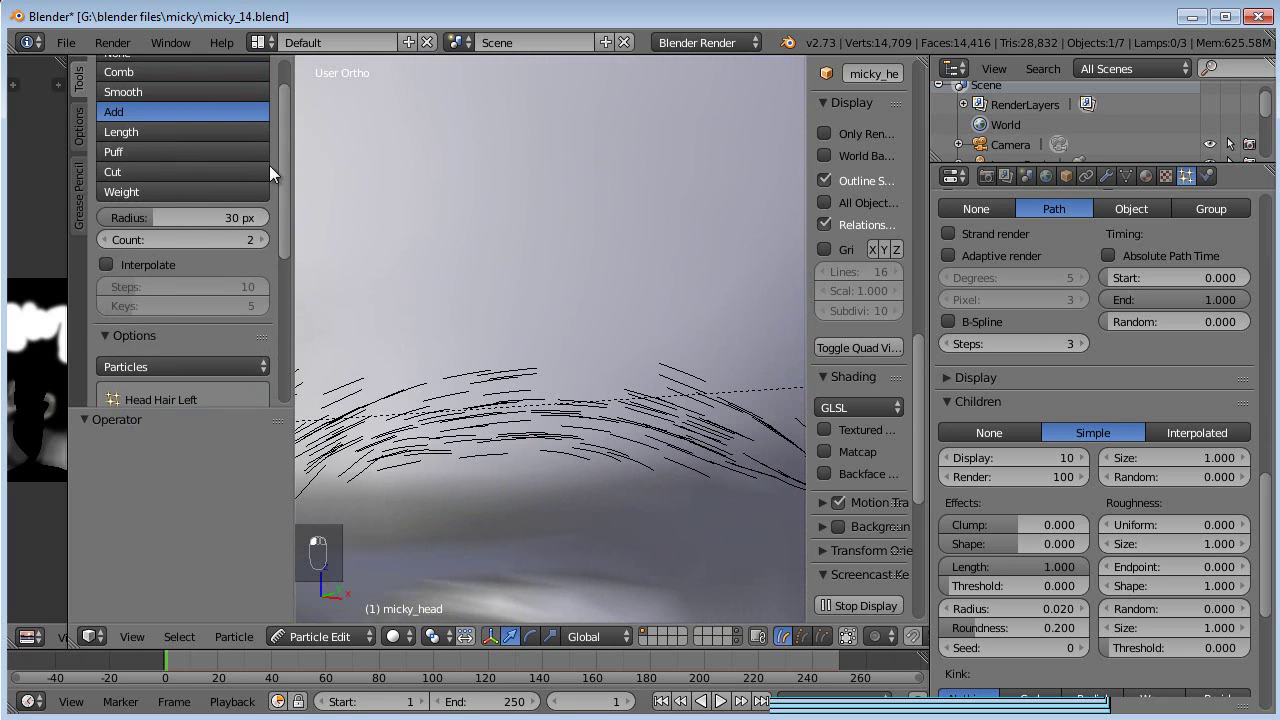
{"action": "left_click", "coordinate": [106, 265]}
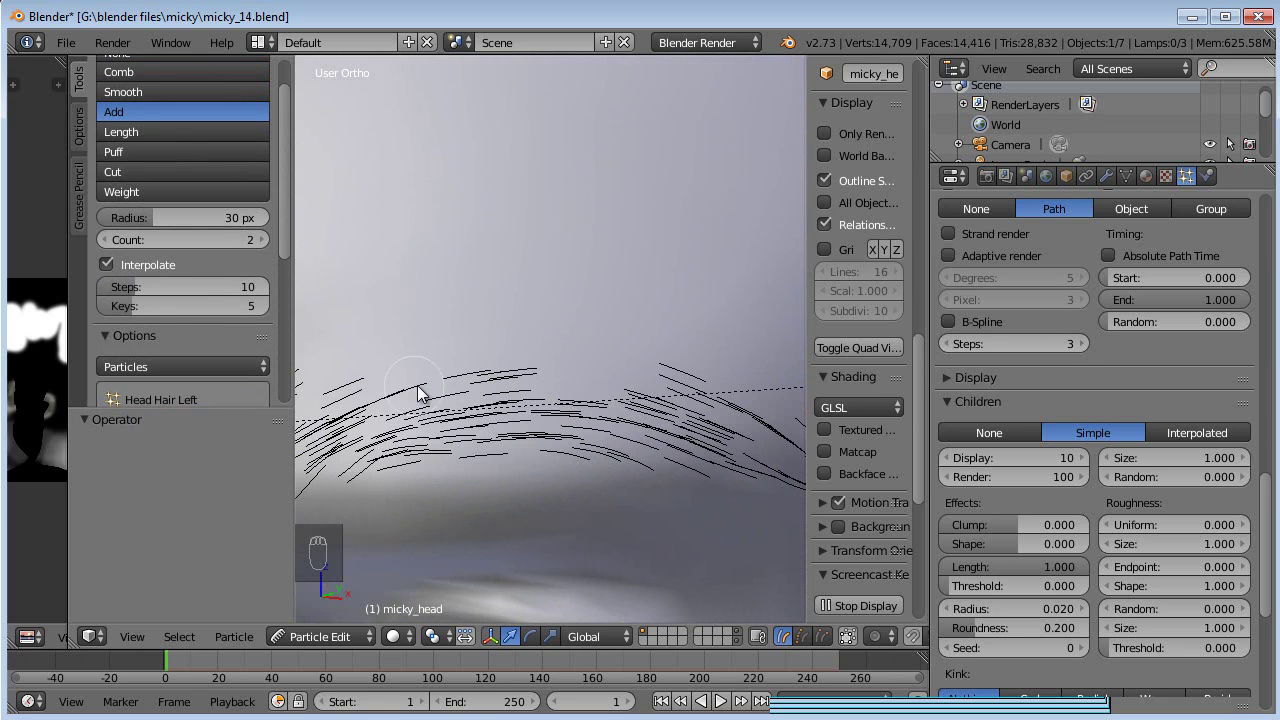
{"action": "left_click", "coordinate": [608, 390]}
{"action": "scroll", "coordinate": [600, 392], "scroll_direction": "down", "scroll_amount": 3}
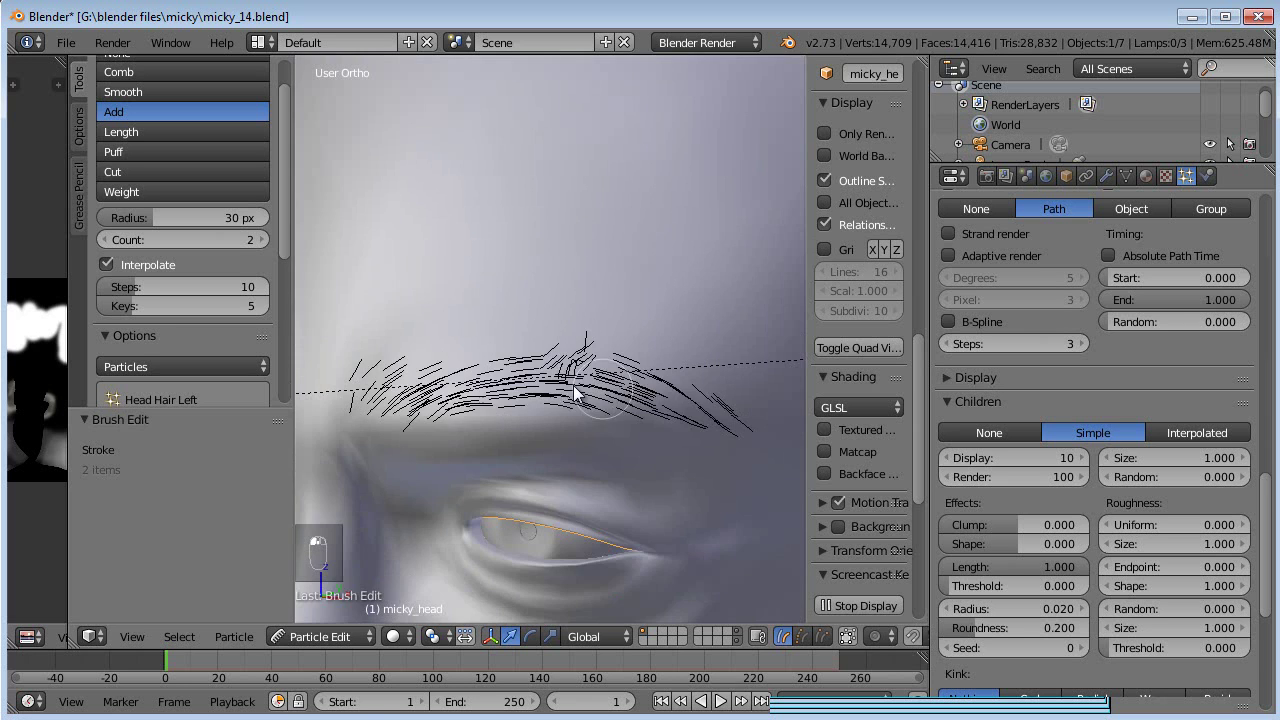
{"action": "left_click", "coordinate": [608, 370]}
{"action": "key", "text": "ctrl+z"}
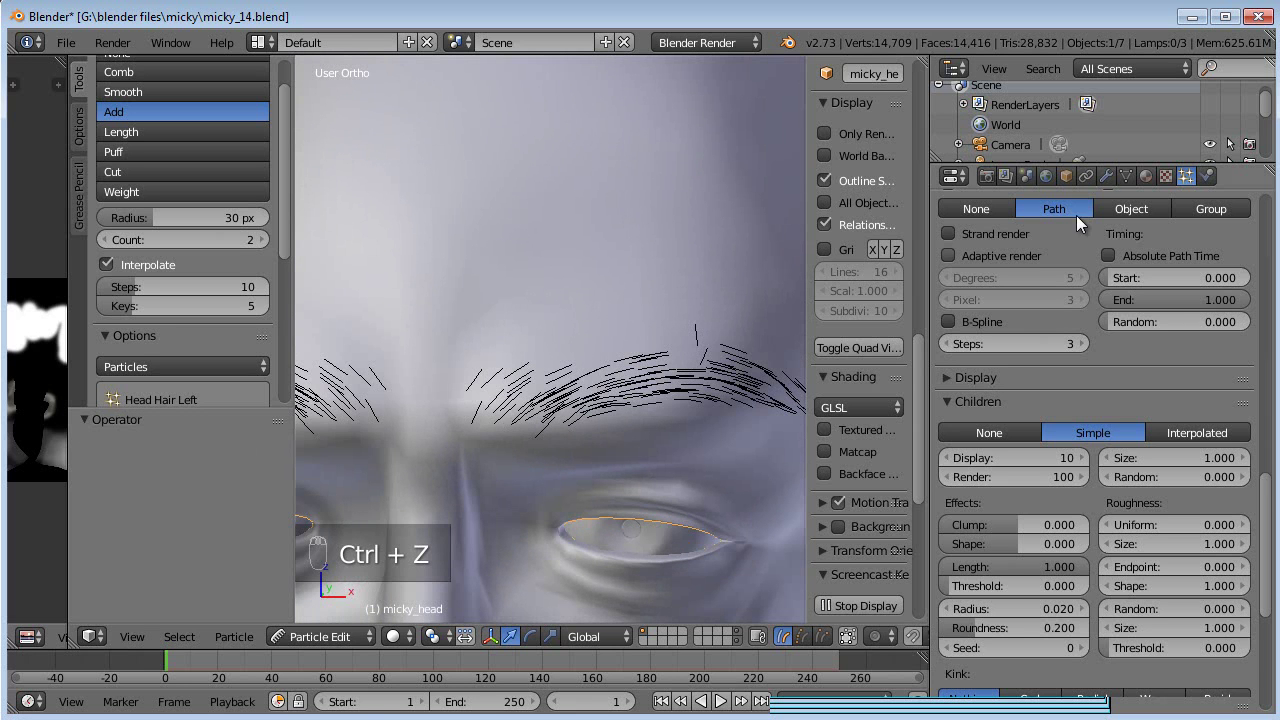
- Turn off the head's Subsurf modifier for edit mode and check the eyebrow hairs up close
{"action": "left_click", "coordinate": [1125, 176]}
{"action": "left_click", "coordinate": [1106, 176]}
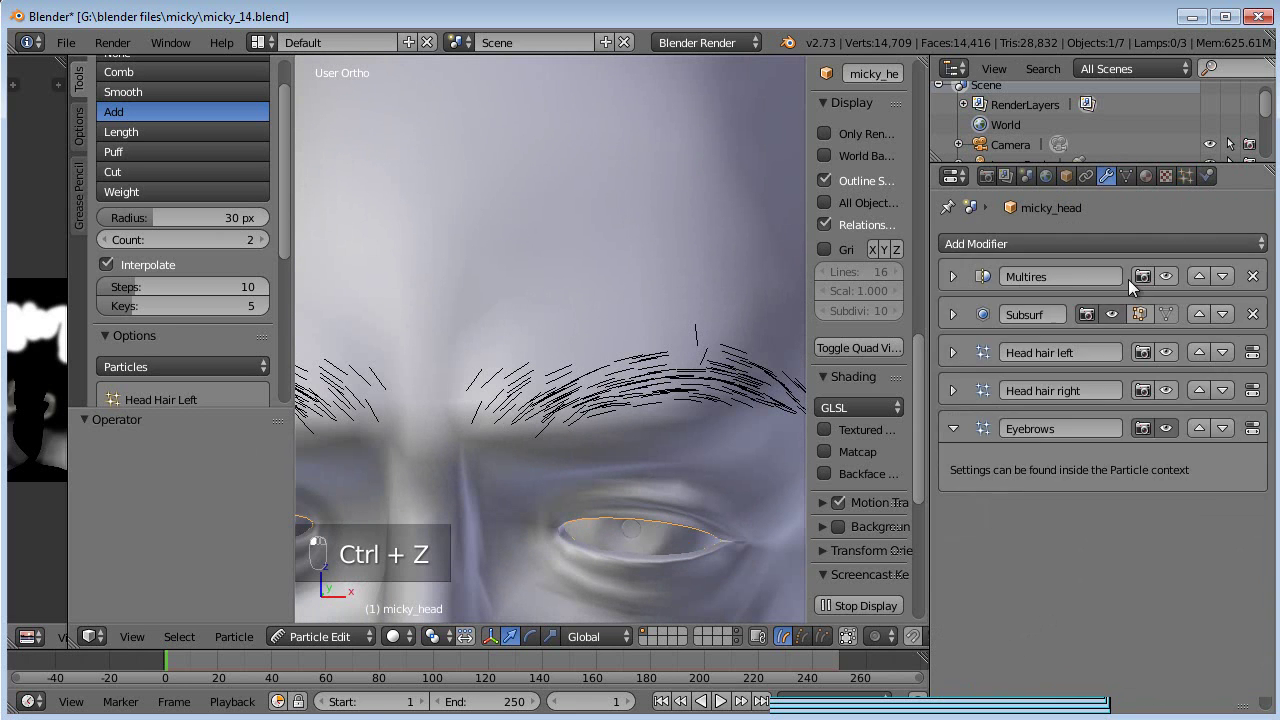
{"action": "left_click", "coordinate": [1139, 314]}
{"action": "middle_click_drag", "start_coordinate": [714, 420], "coordinate": [644, 398]}
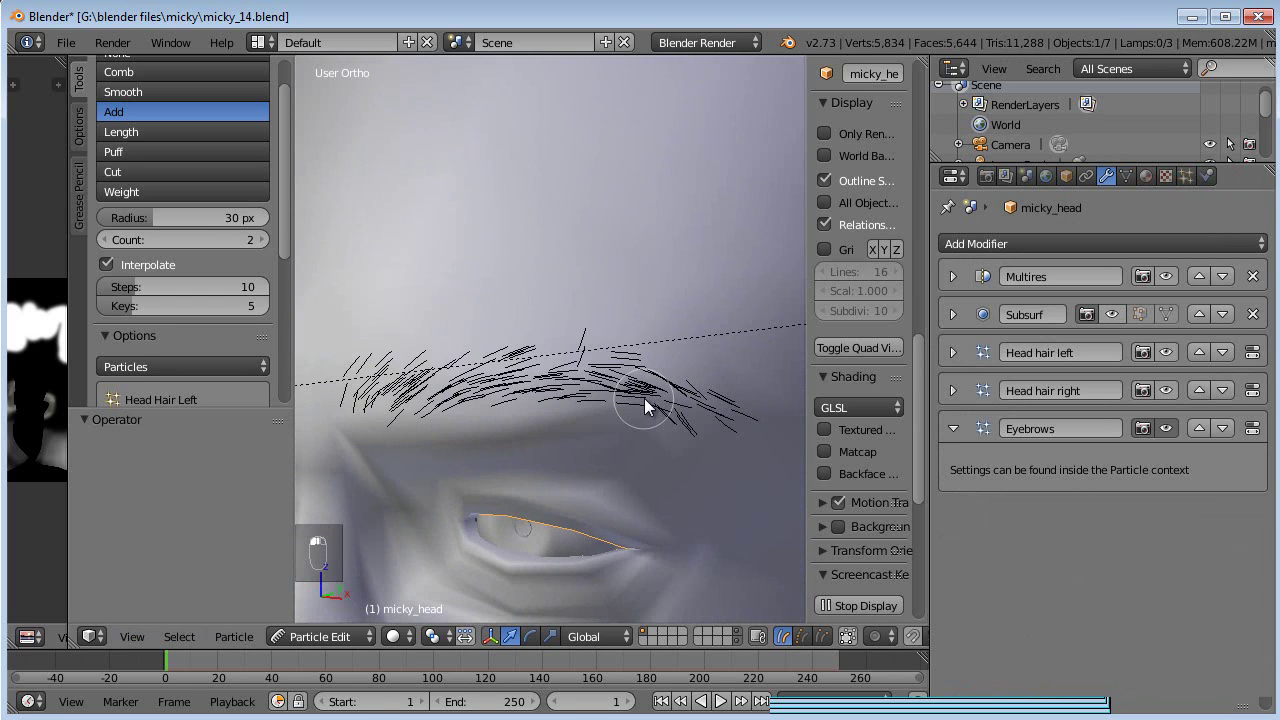
{"action": "scroll", "coordinate": [635, 366], "scroll_direction": "up", "scroll_amount": 2}
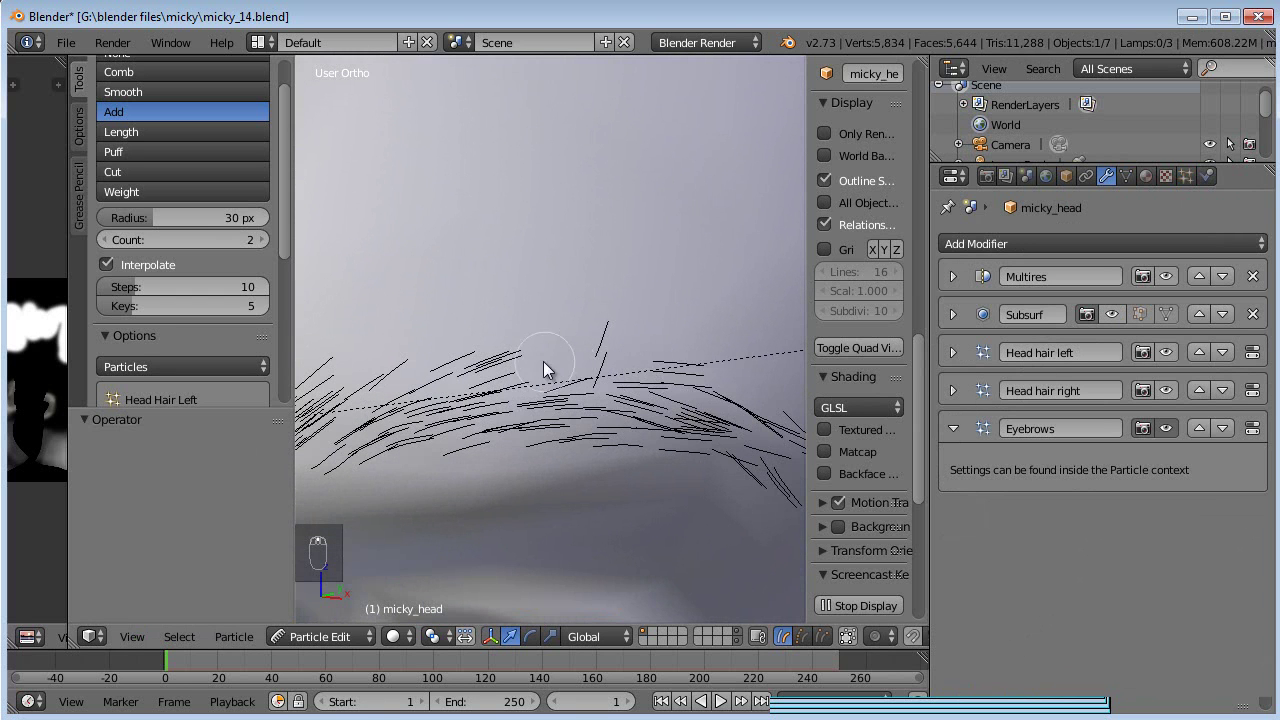
- Try to add interpolated hairs in the gap on the eyebrow's upper edge, and undo the strokes
{"action": "left_click_drag", "start_coordinate": [562, 364], "coordinate": [585, 362]}
{"action": "key", "text": "ctrl+z"}
{"action": "key", "text": "ctrl+z"}
{"action": "key", "text": "ctrl+z"}
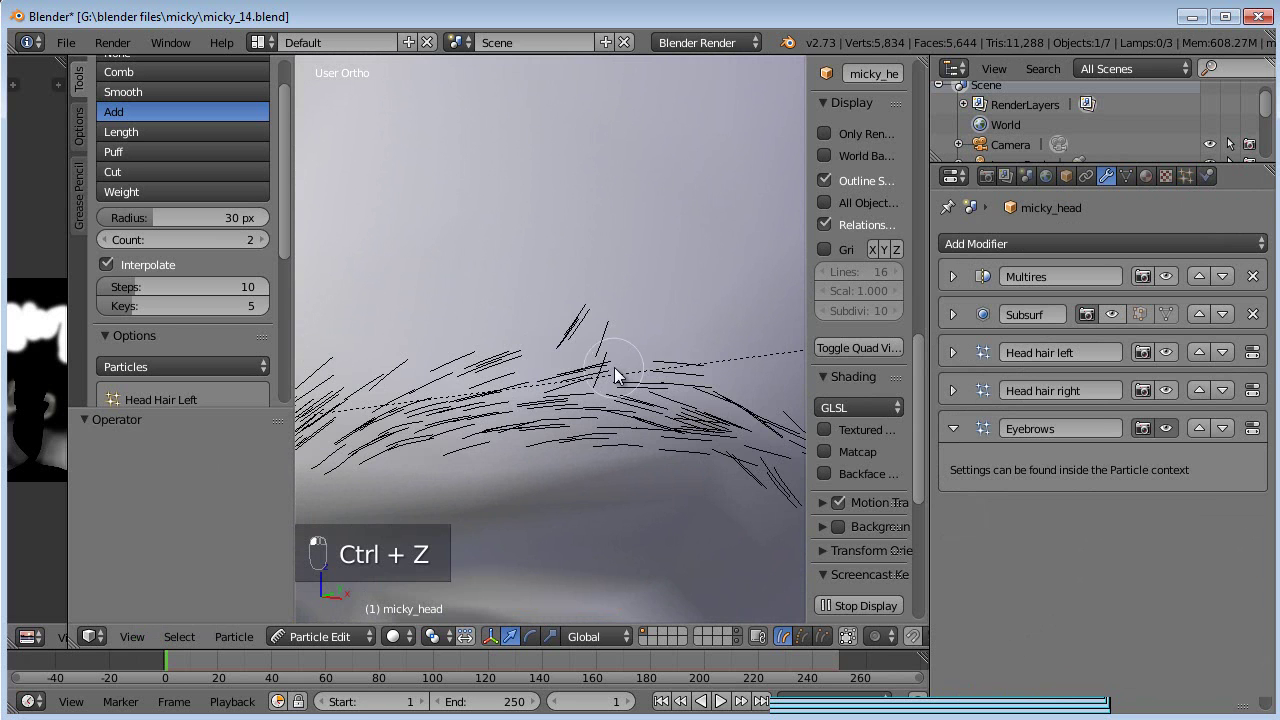
{"action": "key", "text": "ctrl+z"}
- Add interpolated hairs to the gap along the eyebrow's upper edge and undo the unwanted last stroke
{"action": "scroll", "coordinate": [600, 373], "scroll_direction": "down", "scroll_amount": 3}
{"action": "scroll", "coordinate": [530, 370], "scroll_direction": "up", "scroll_amount": 4}
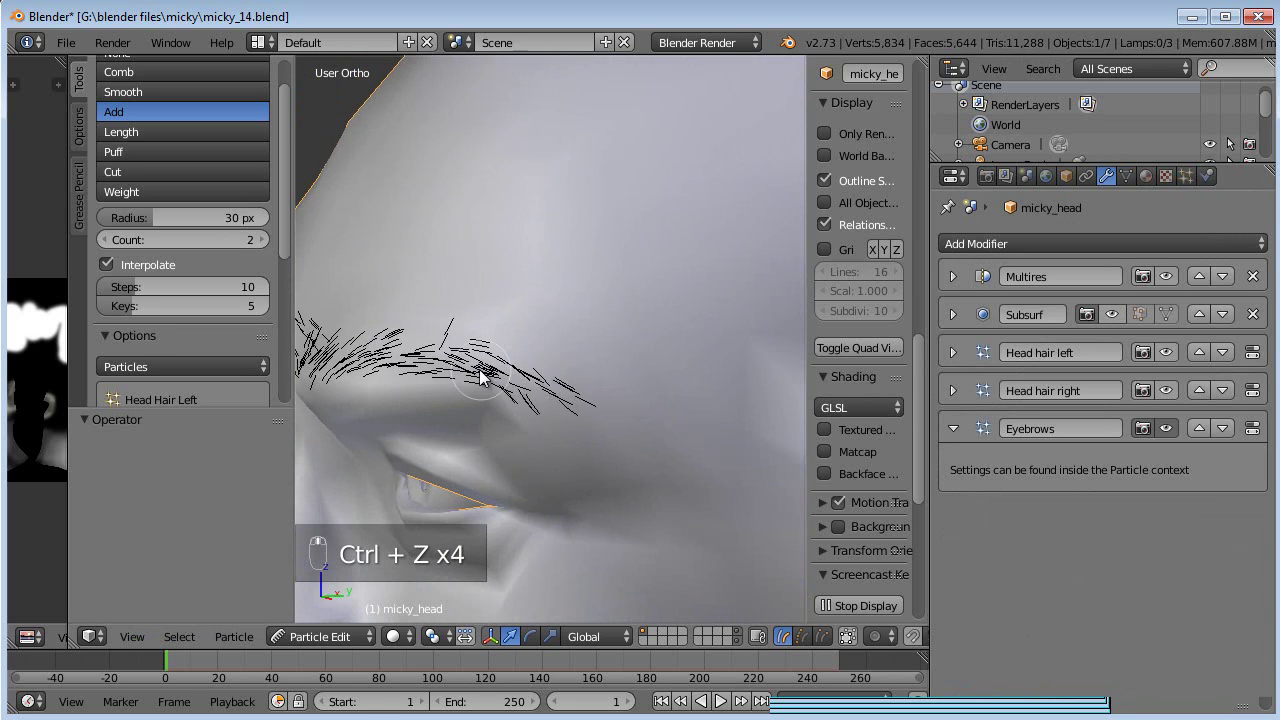
{"action": "left_click_drag", "start_coordinate": [514, 349], "coordinate": [518, 350]}
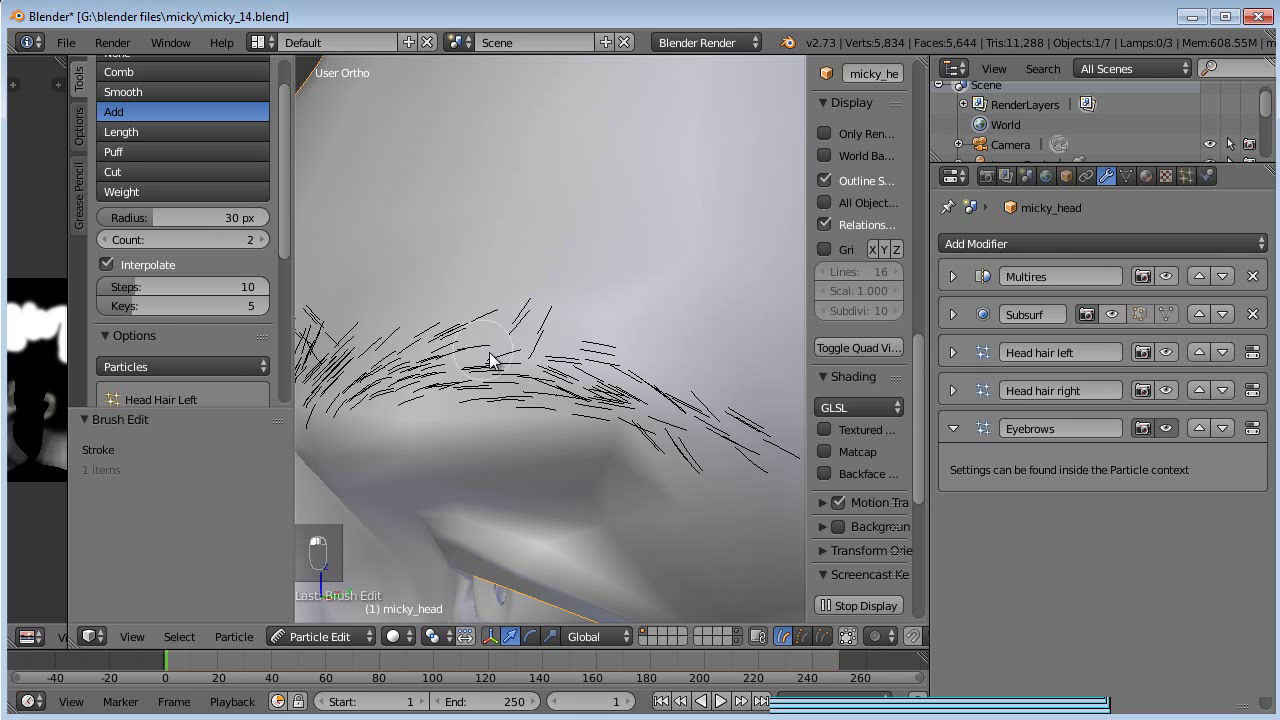
{"action": "mouse_move", "coordinate": [657, 400]}
{"action": "middle_mouse_down"}
{"action": "mouse_move", "coordinate": [583, 372]}
{"action": "mouse_move", "coordinate": [555, 340]}
{"action": "mouse_move", "coordinate": [528, 363]}
{"action": "mouse_move", "coordinate": [428, 355]}
{"action": "middle_mouse_up"}
{"action": "left_click", "coordinate": [583, 372]}
{"action": "mouse_move", "coordinate": [428, 355]}
{"action": "left_mouse_down"}
{"action": "mouse_move", "coordinate": [374, 374]}
{"action": "mouse_move", "coordinate": [580, 320]}
{"action": "mouse_move", "coordinate": [706, 322]}
{"action": "left_mouse_up"}
{"action": "scroll", "coordinate": [706, 322], "scroll_direction": "down", "scroll_amount": 2}
{"action": "left_click", "coordinate": [452, 371]}
{"action": "key", "text": "ctrl+z"}
{"action": "scroll", "coordinate": [515, 396], "scroll_direction": "up", "scroll_amount": 3}
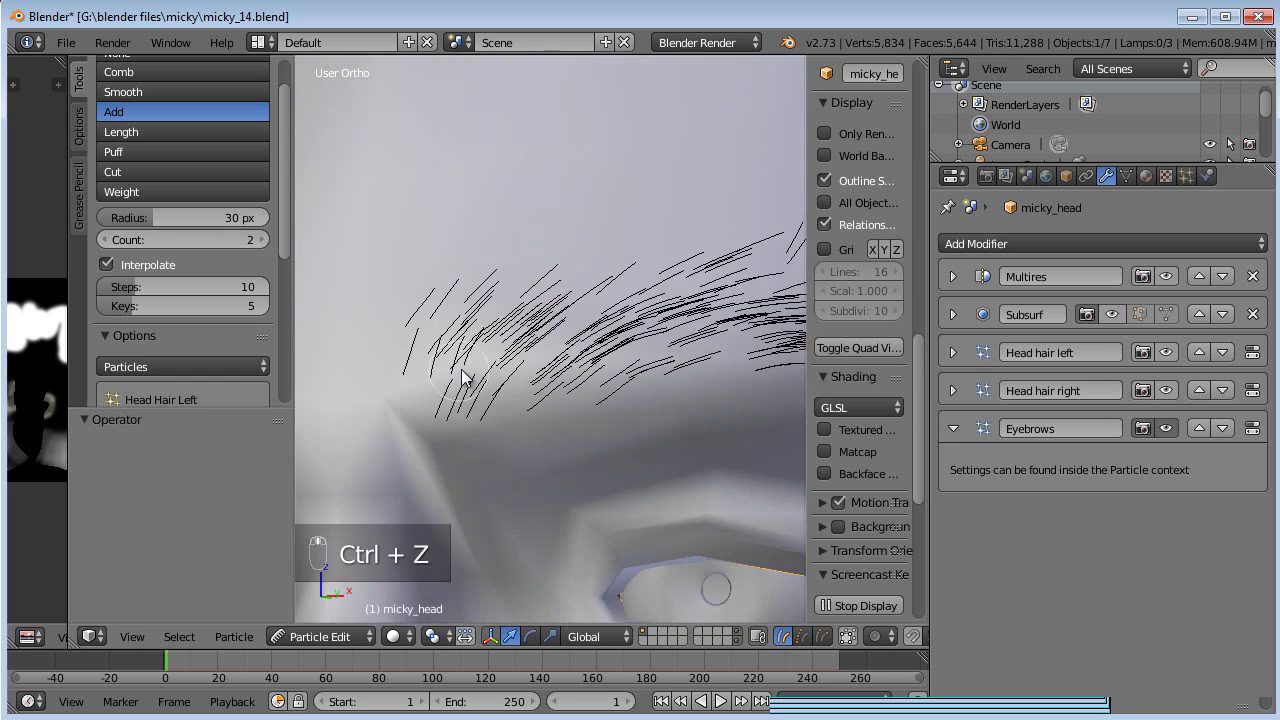
- Comb the newly added eyebrow hairs outward along the brow with the Comb brush
{"action": "scroll", "coordinate": [520, 396], "scroll_direction": "down", "scroll_amount": 5}
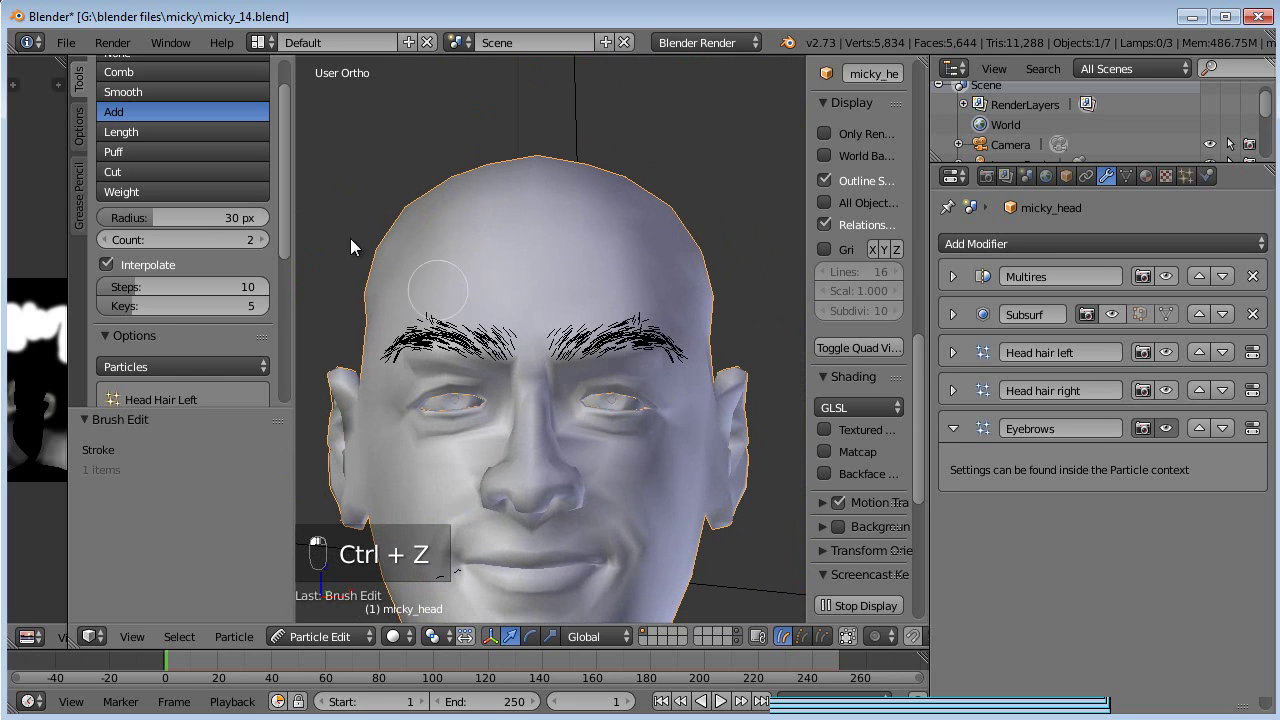
{"action": "left_click", "coordinate": [141, 73]}
{"action": "scroll", "coordinate": [600, 251], "scroll_direction": "up", "scroll_amount": 2}
{"action": "left_click_drag", "start_coordinate": [657, 332], "coordinate": [692, 322]}
{"action": "middle_click_drag", "start_coordinate": [727, 311], "coordinate": [641, 328]}
{"action": "mouse_move", "coordinate": [642, 336]}
{"action": "left_mouse_down"}
{"action": "mouse_move", "coordinate": [757, 371]}
{"action": "mouse_move", "coordinate": [713, 389]}
{"action": "left_mouse_up"}
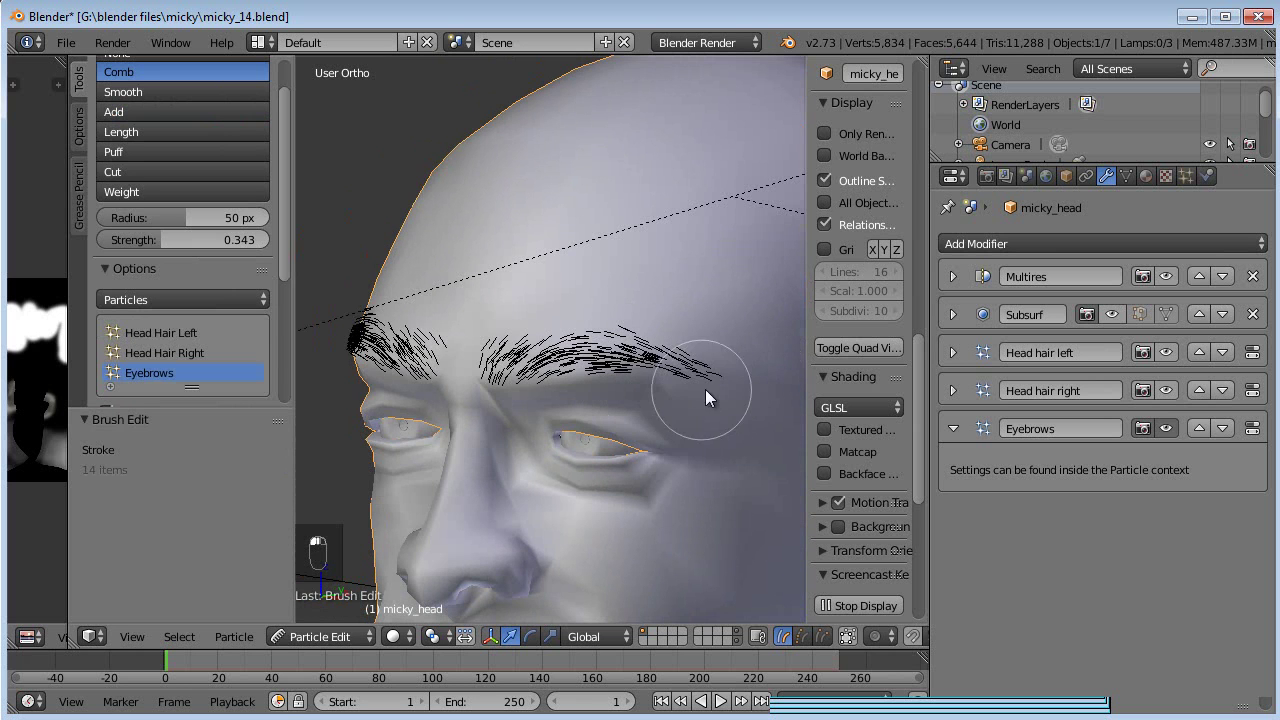
{"action": "mouse_move", "coordinate": [471, 363]}
{"action": "left_mouse_down"}
{"action": "mouse_move", "coordinate": [495, 319]}
{"action": "mouse_move", "coordinate": [490, 355]}
{"action": "mouse_move", "coordinate": [587, 322]}
{"action": "mouse_move", "coordinate": [707, 349]}
{"action": "left_mouse_up"}
- Trim the stray hairs along the eyebrow's upper edge and near its inner end with the Cut brush
{"action": "scroll", "coordinate": [694, 344], "scroll_direction": "up", "scroll_amount": 4}
{"action": "left_click", "coordinate": [146, 151]}
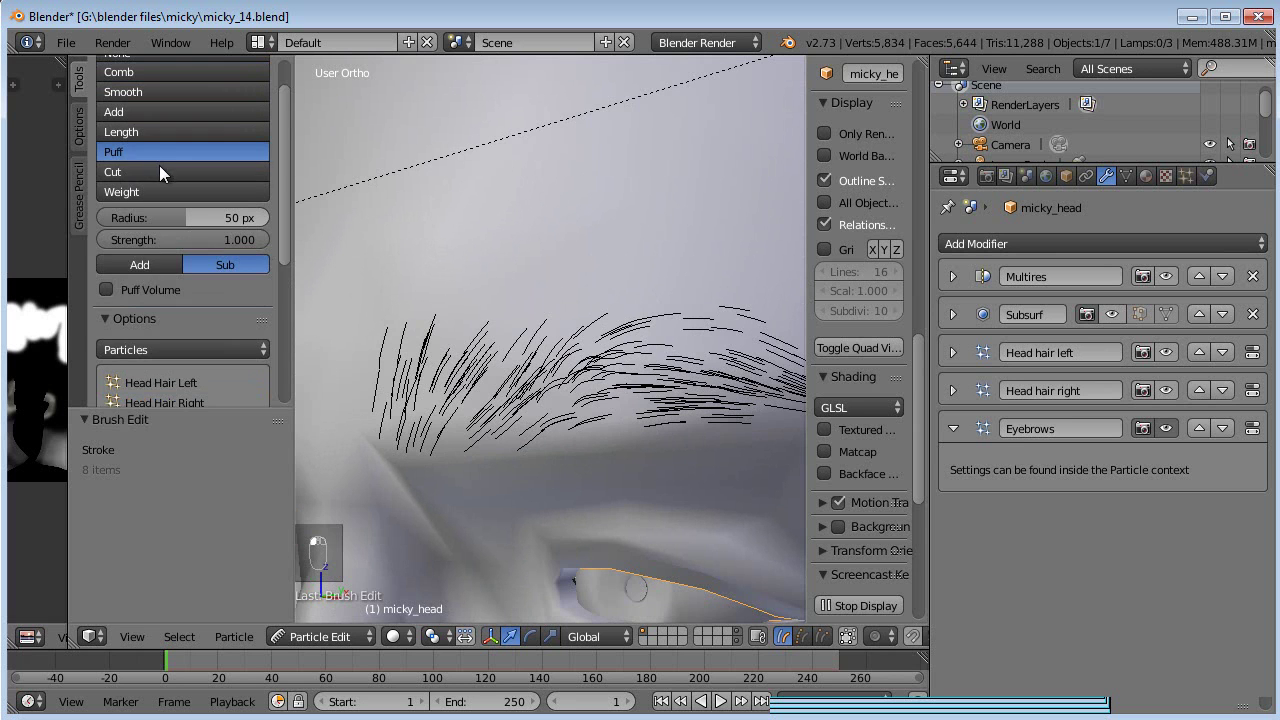
{"action": "left_click", "coordinate": [146, 171]}
{"action": "mouse_move", "coordinate": [593, 267]}
{"action": "middle_mouse_down"}
{"action": "mouse_move", "coordinate": [466, 267]}
{"action": "mouse_move", "coordinate": [478, 284]}
{"action": "middle_mouse_up"}
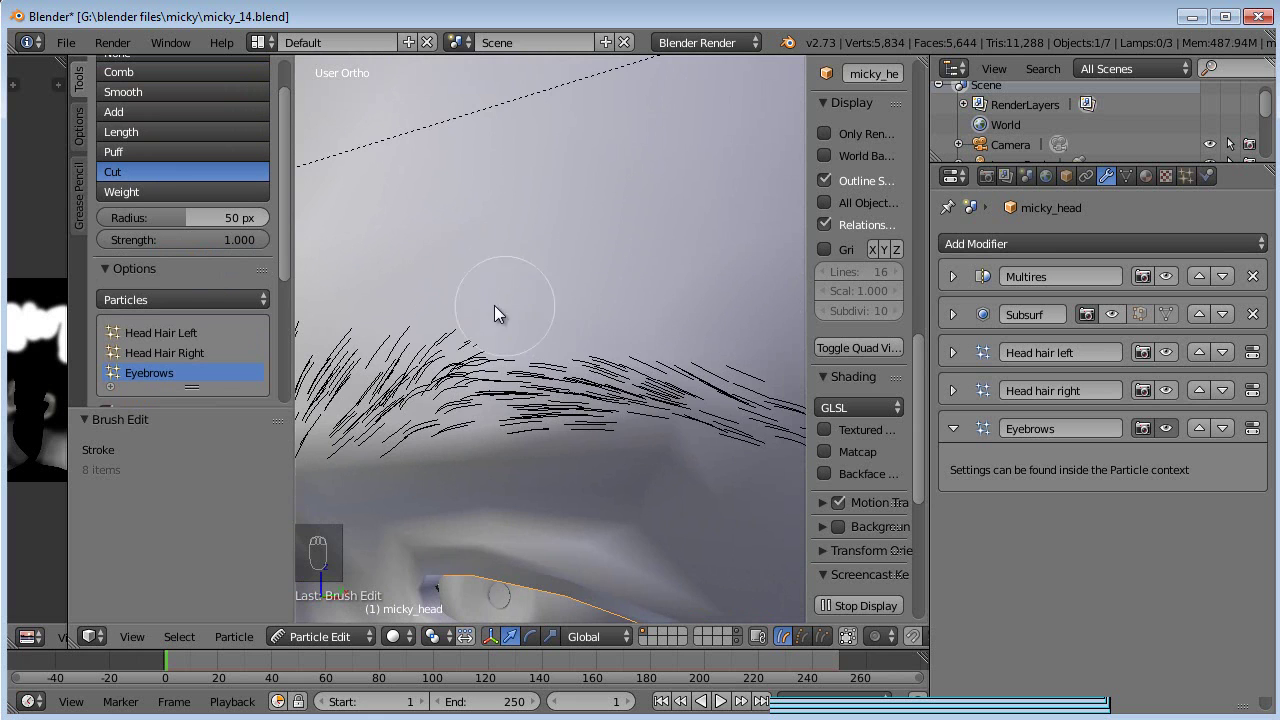
{"action": "mouse_move", "coordinate": [429, 294]}
{"action": "middle_mouse_down"}
{"action": "mouse_move", "coordinate": [496, 266]}
{"action": "mouse_move", "coordinate": [531, 280]}
{"action": "middle_mouse_up"}
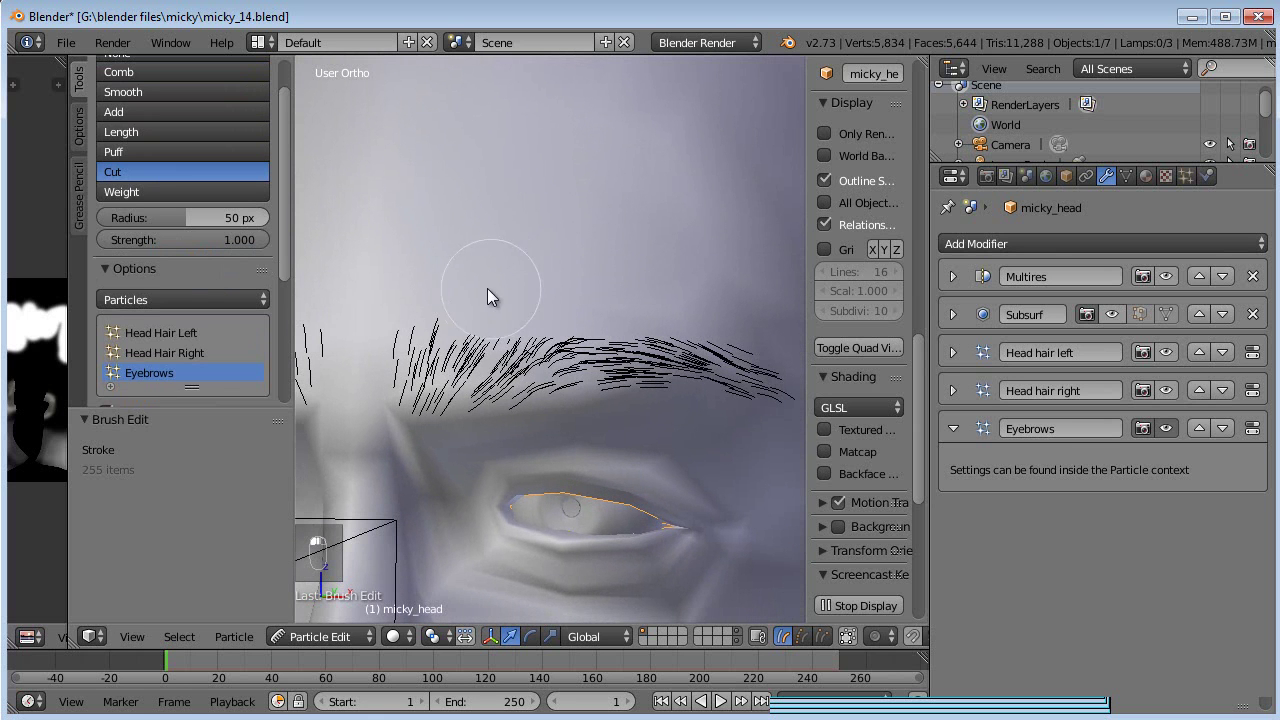
{"action": "left_click", "coordinate": [361, 285]}
{"action": "scroll", "coordinate": [369, 285], "scroll_direction": "up", "scroll_amount": 2}
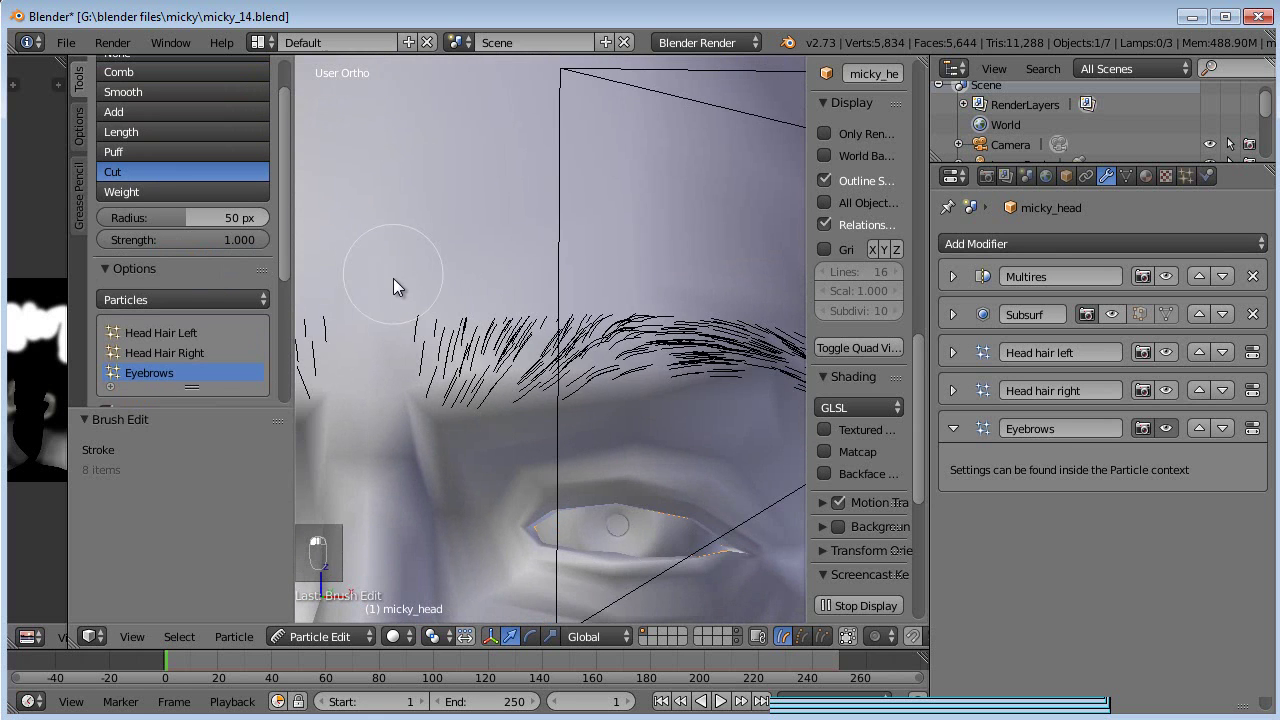
{"action": "left_click", "coordinate": [381, 355]}
{"action": "scroll", "coordinate": [441, 285], "scroll_direction": "down", "scroll_amount": 4}
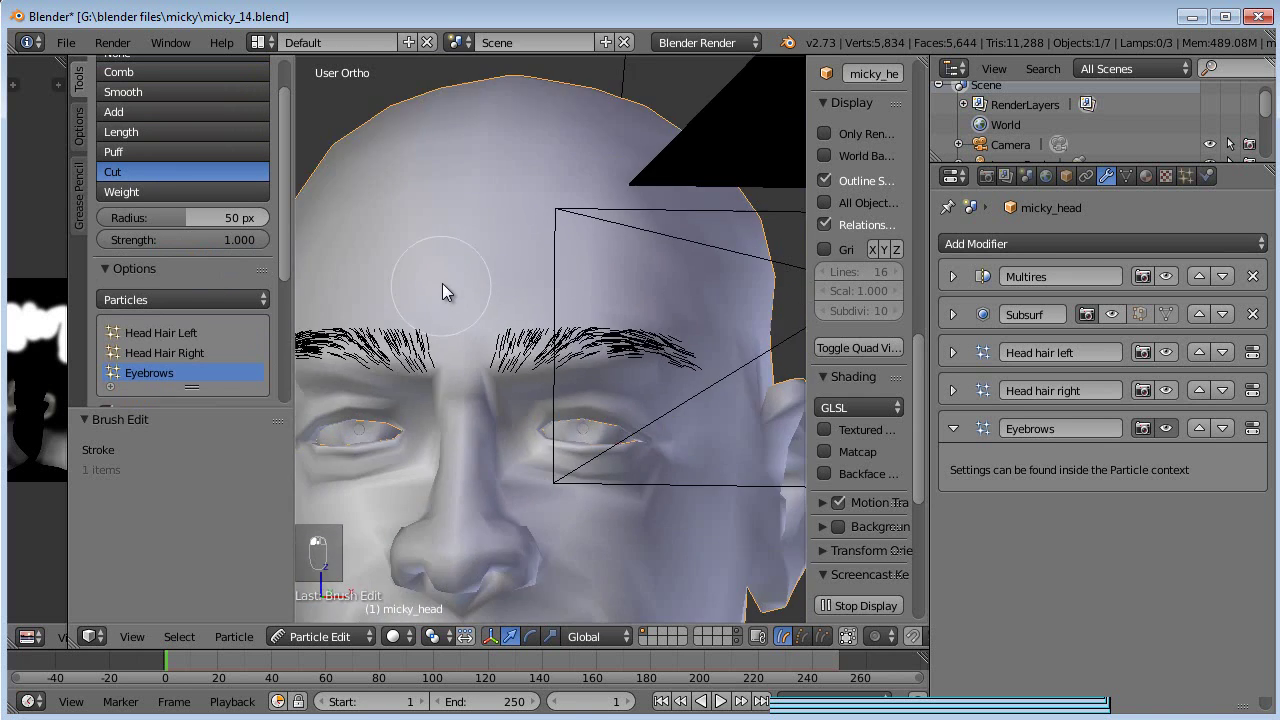
- Return the head to Object Mode and turn its Subsurf modifier's viewport display back on
{"action": "mouse_move", "coordinate": [530, 259]}
{"action": "middle_mouse_down"}
{"action": "mouse_move", "coordinate": [471, 264]}
{"action": "mouse_move", "coordinate": [476, 302]}
{"action": "mouse_move", "coordinate": [440, 330]}
{"action": "middle_mouse_up"}
{"action": "scroll", "coordinate": [460, 305], "scroll_direction": "up", "scroll_amount": 4}
{"action": "scroll", "coordinate": [490, 295], "scroll_direction": "down", "scroll_amount": 1}
{"action": "left_click", "coordinate": [319, 636]}
{"action": "left_click", "coordinate": [372, 612]}
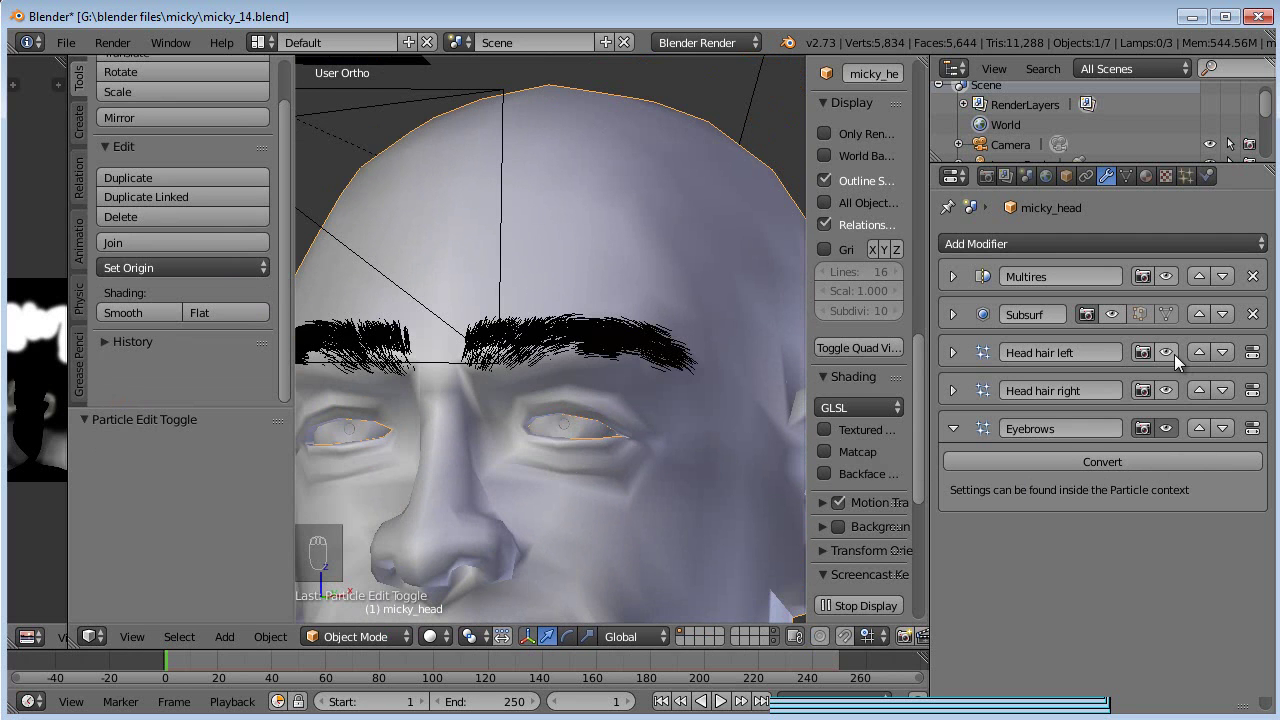
{"action": "left_click", "coordinate": [1112, 314]}
{"action": "middle_click_drag", "start_coordinate": [543, 343], "coordinate": [708, 332]}
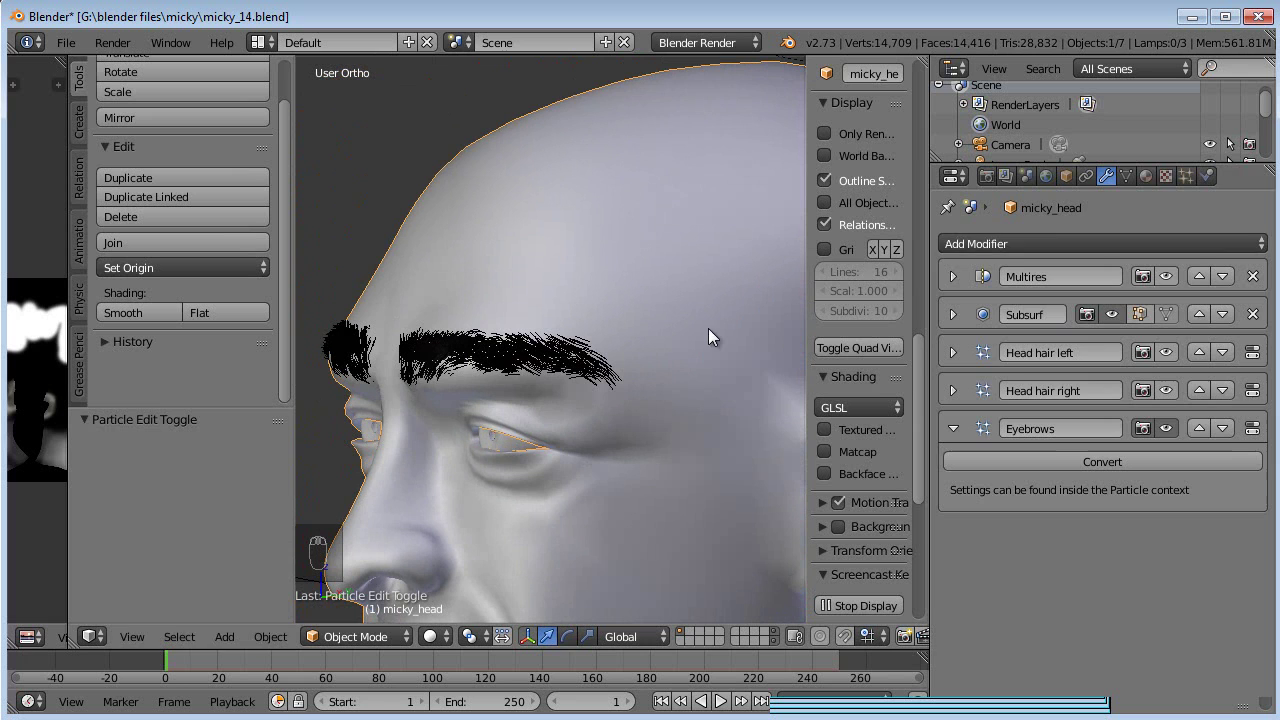
- Set the eyebrow particles' path timing Random to 1.000 and enable Strand render
{"action": "left_click", "coordinate": [1188, 177]}
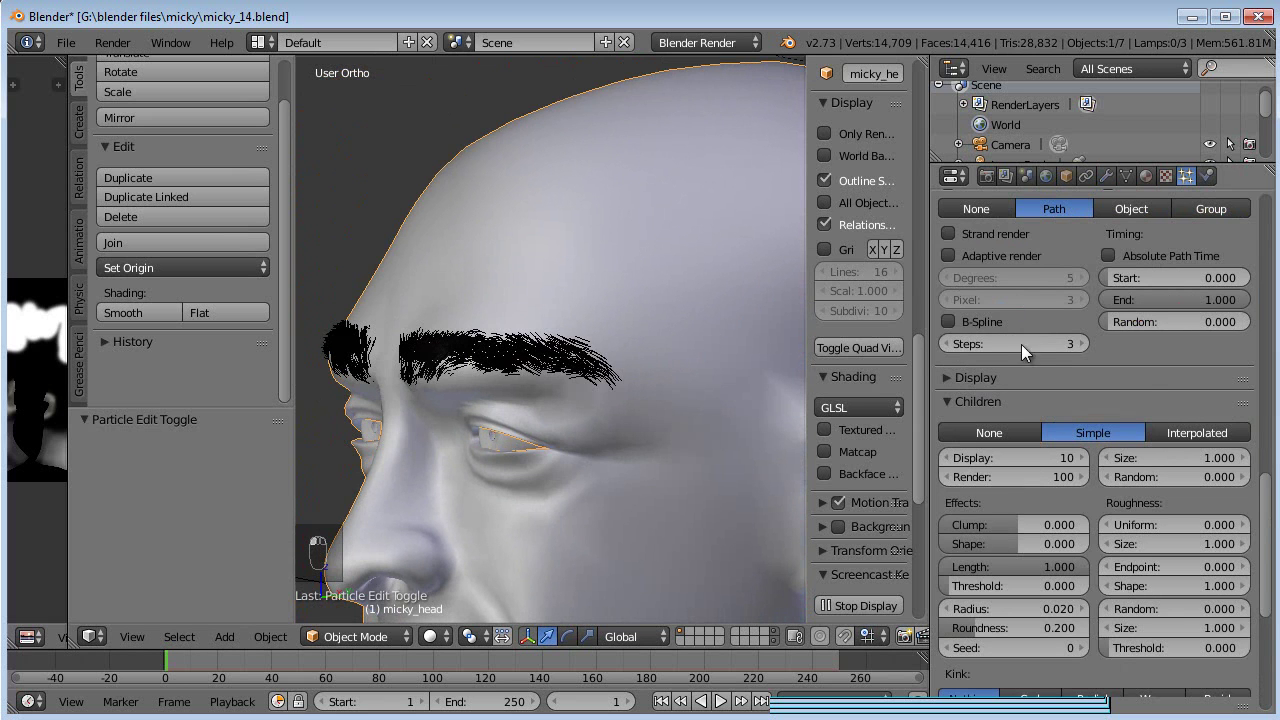
{"action": "scroll", "coordinate": [1092, 296], "scroll_direction": "up", "scroll_amount": 2}
{"action": "left_click_drag", "start_coordinate": [1117, 408], "coordinate": [120, 402]}
{"action": "middle_click_drag", "start_coordinate": [740, 387], "coordinate": [806, 358]}
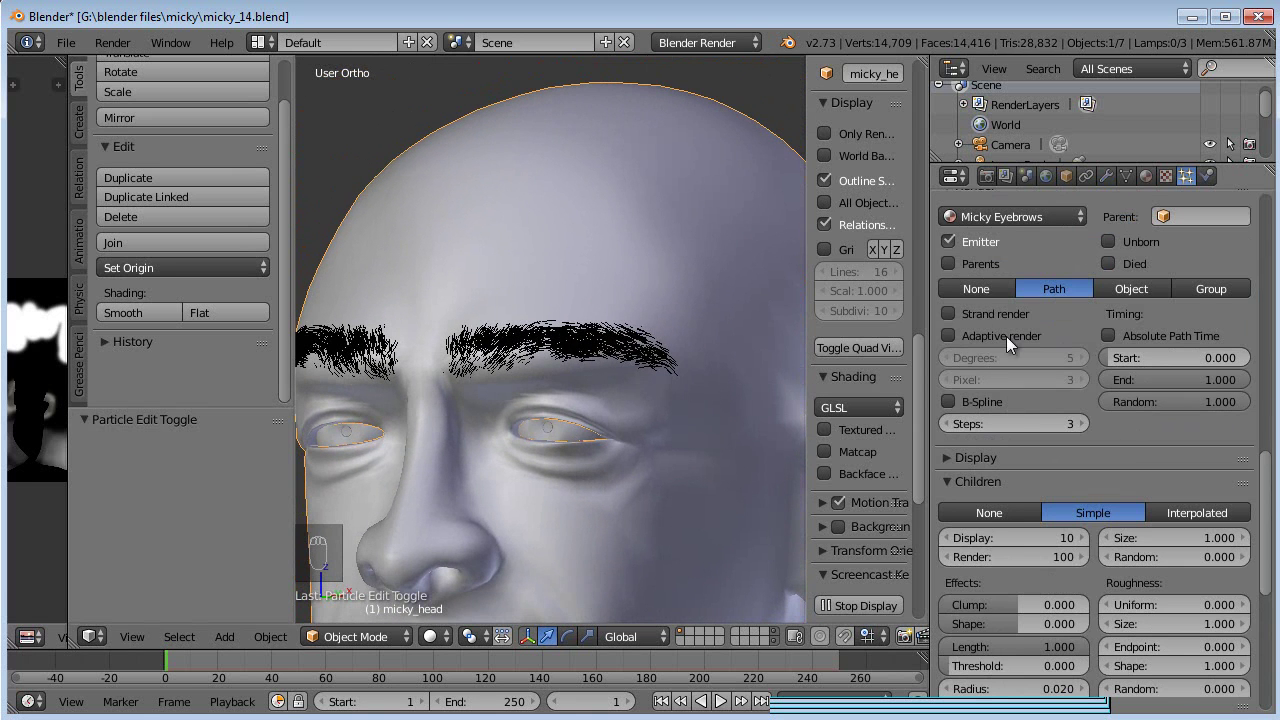
{"action": "left_click", "coordinate": [967, 311]}
{"action": "middle_click_drag", "start_coordinate": [585, 372], "coordinate": [517, 372]}
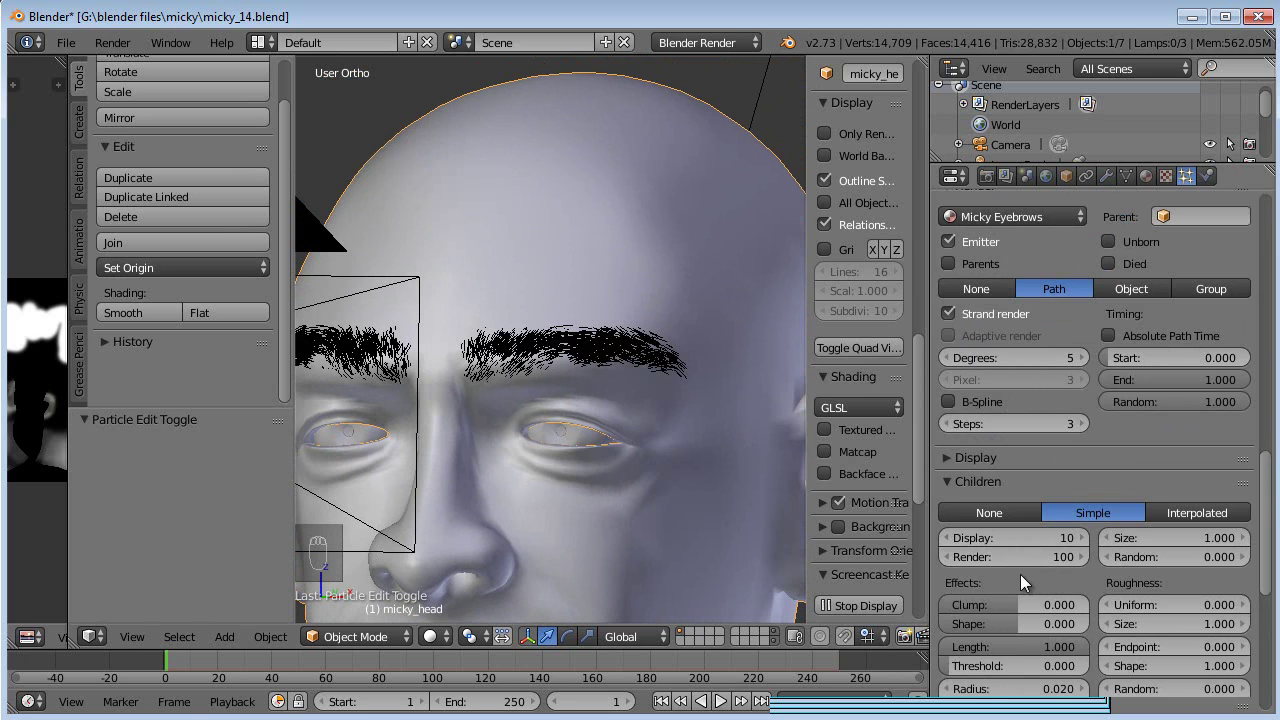
- Set the eyebrow material's strand Tip size to 0.25
{"action": "scroll", "coordinate": [1020, 574], "scroll_direction": "down", "scroll_amount": 2}
{"action": "scroll", "coordinate": [1020, 574], "scroll_direction": "up", "scroll_amount": 2}
{"action": "left_click", "coordinate": [1146, 176]}
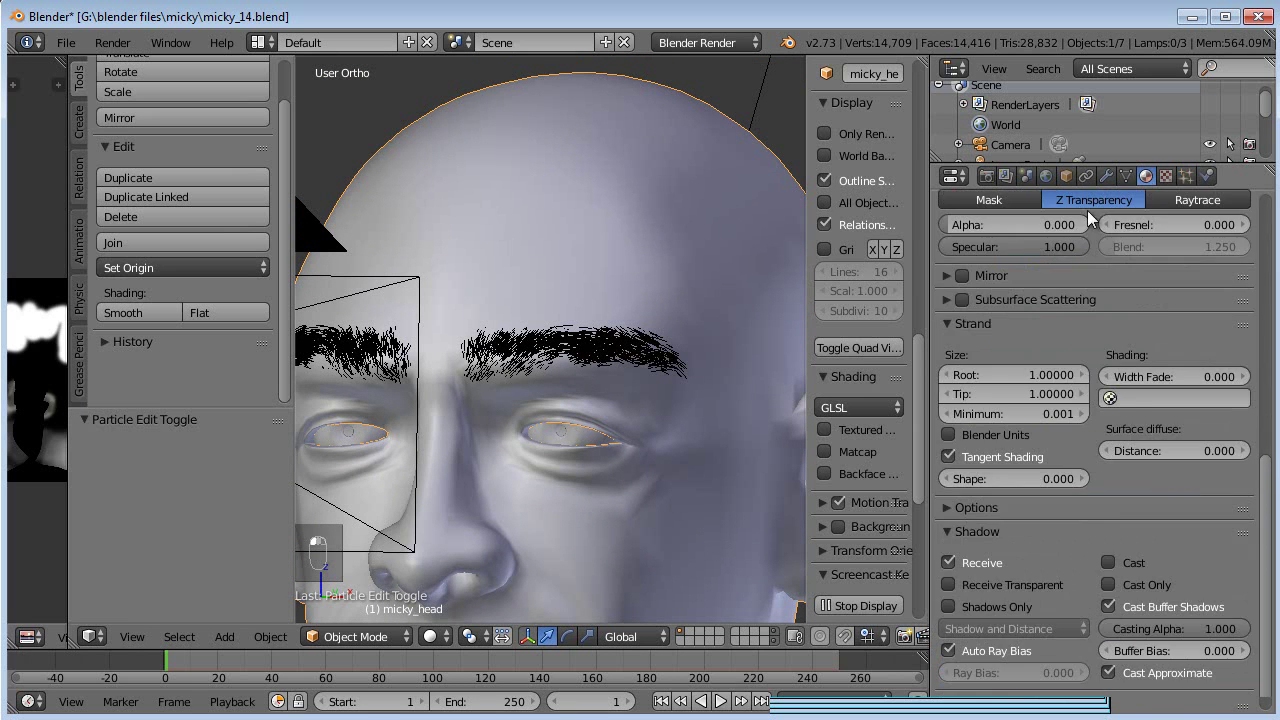
{"action": "scroll", "coordinate": [1102, 370], "scroll_direction": "up", "scroll_amount": 8}
{"action": "scroll", "coordinate": [1119, 566], "scroll_direction": "down", "scroll_amount": 10}
{"action": "left_click_drag", "start_coordinate": [1068, 399], "coordinate": [1002, 410]}
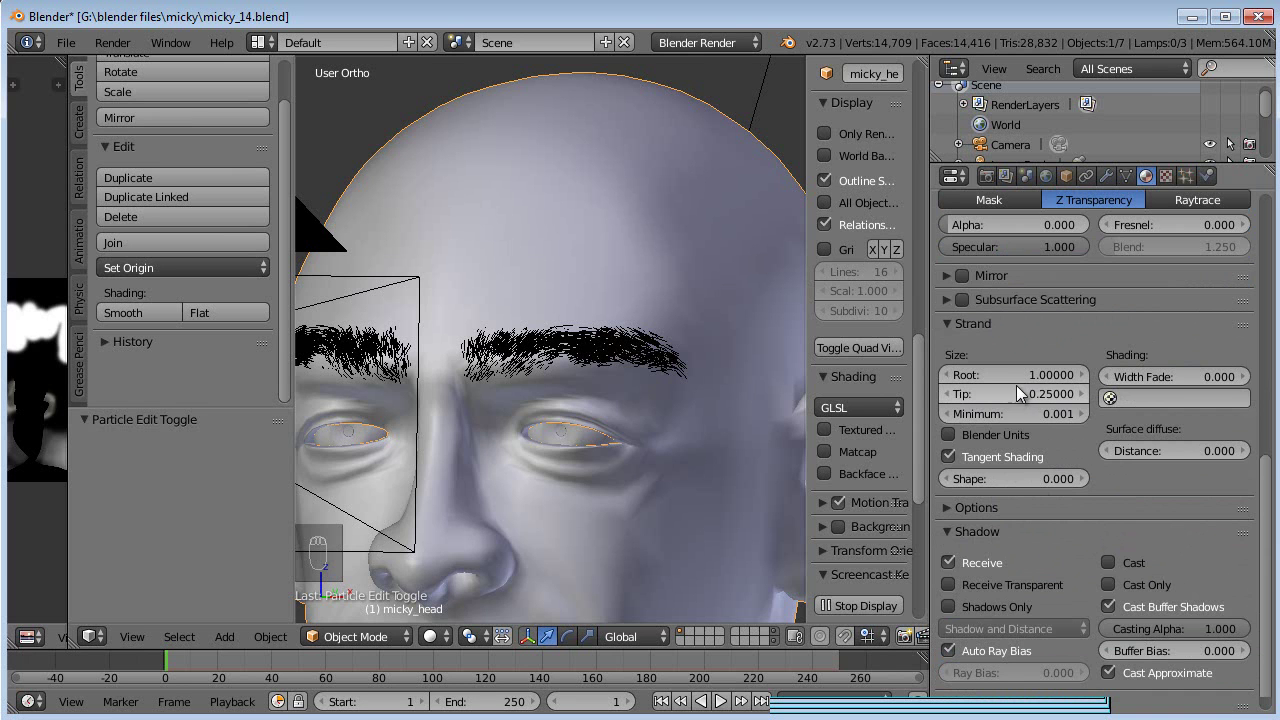
{"action": "middle_click_drag", "start_coordinate": [540, 350], "coordinate": [553, 373]}
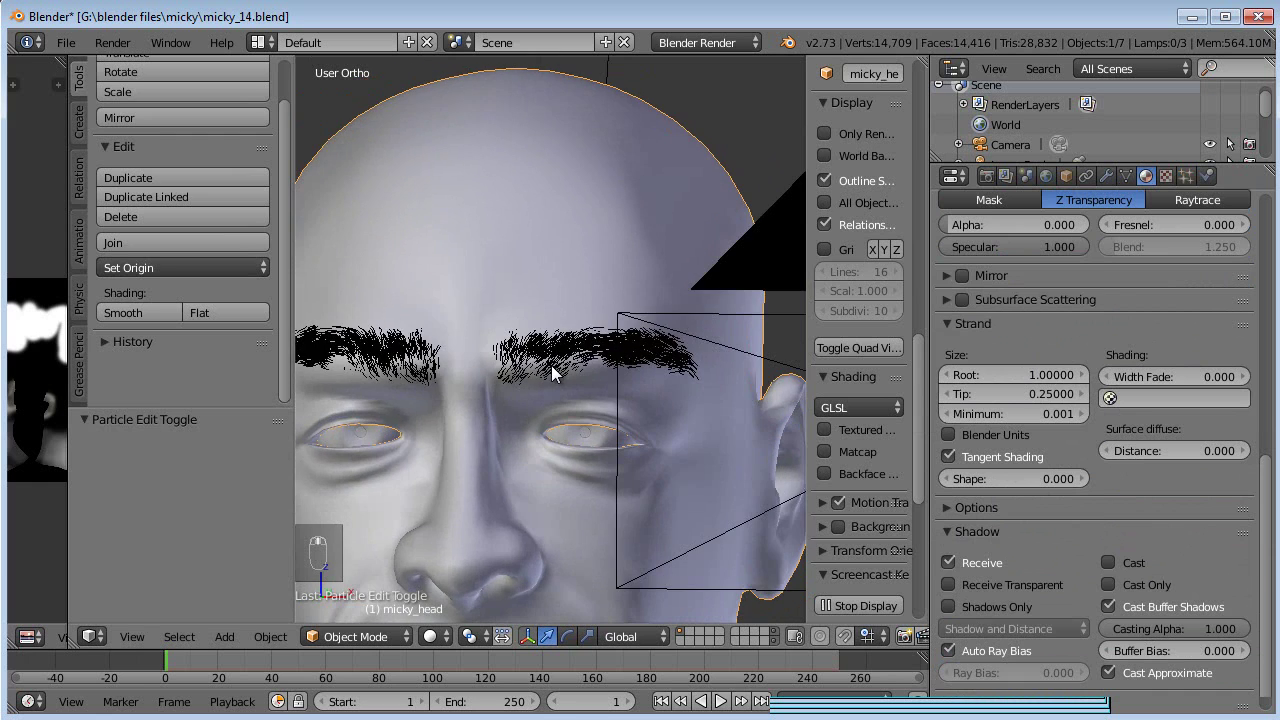
- Render the head to check the eyebrows, and close the render window
{"action": "key", "text": "F12"}
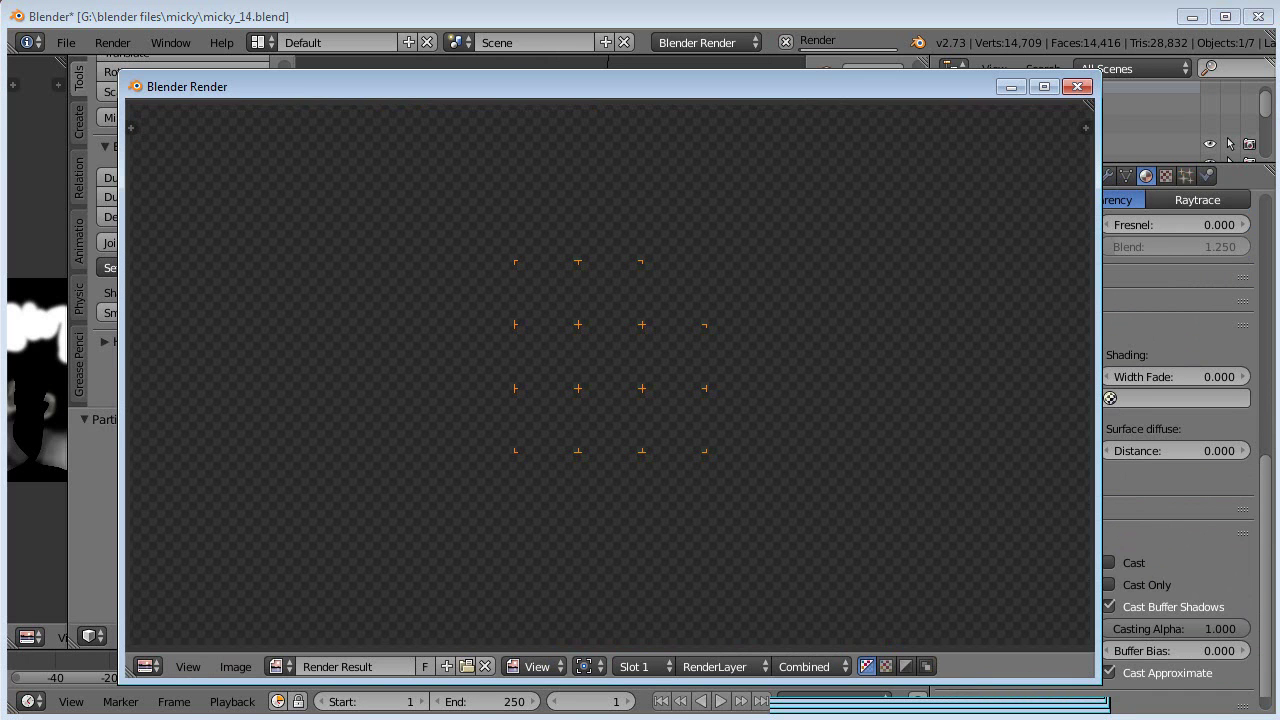
{"action": "key", "text": "F12"}
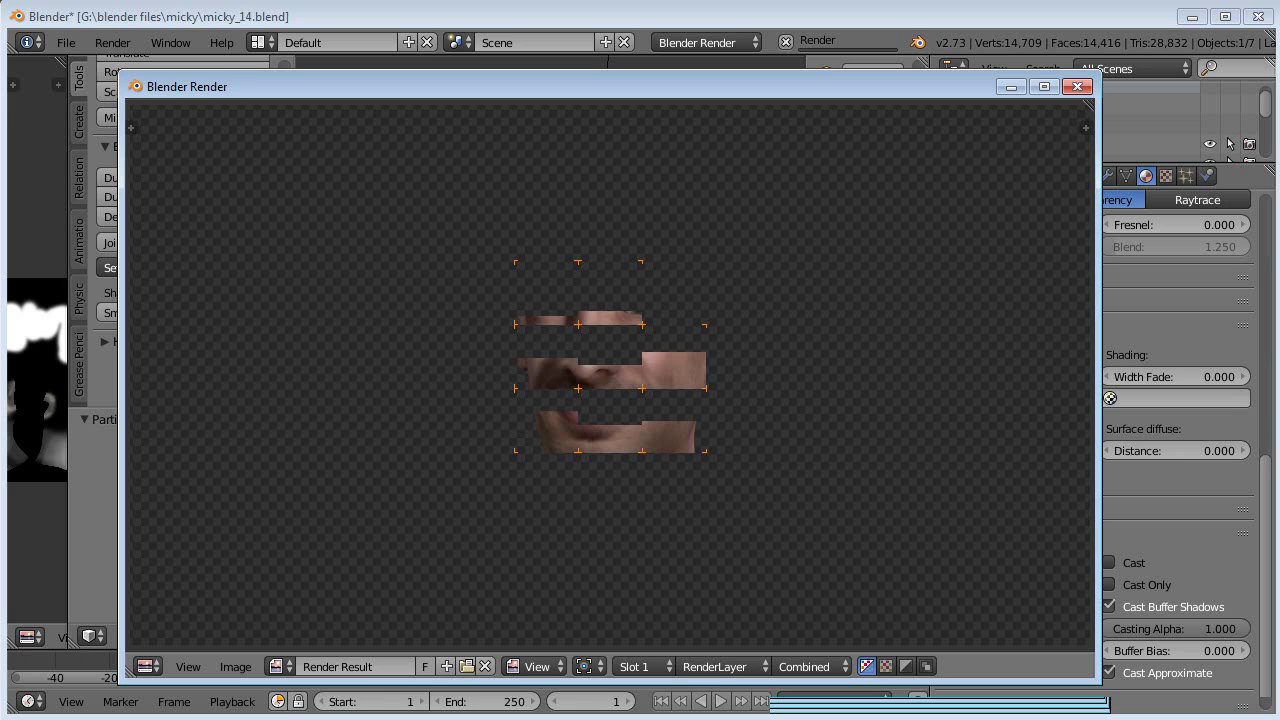
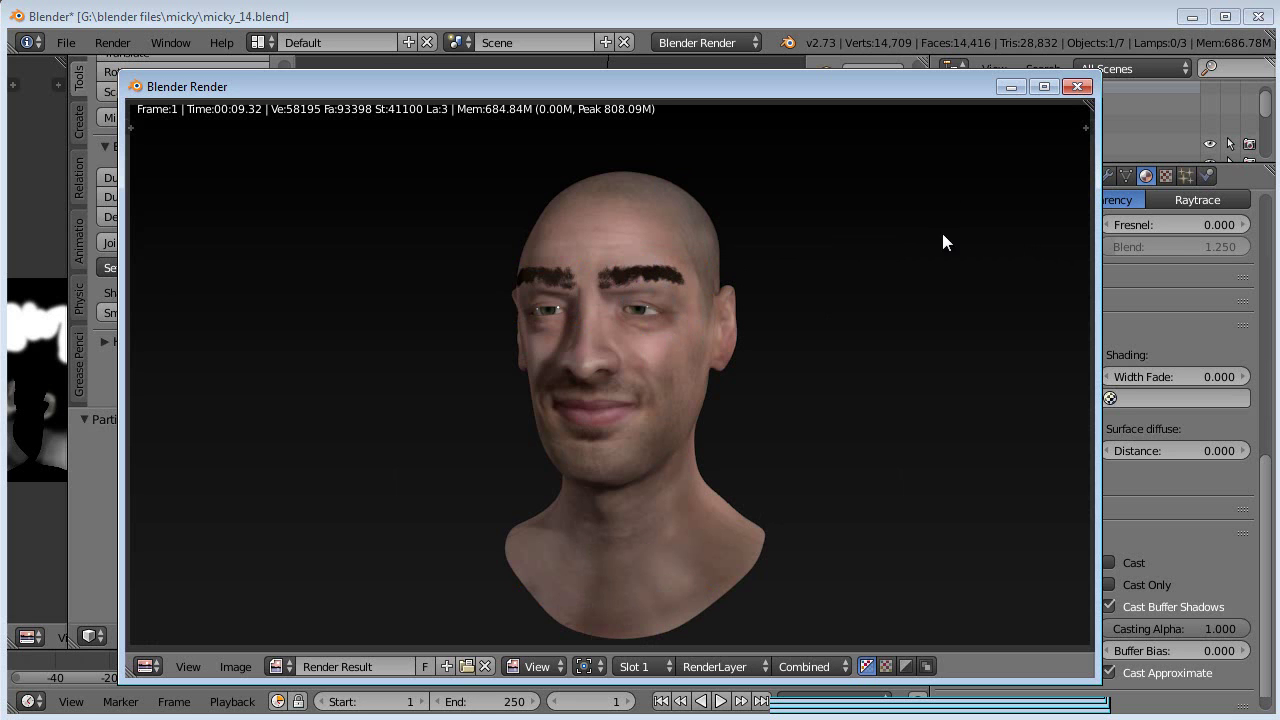
{"action": "left_click", "coordinate": [1078, 88]}
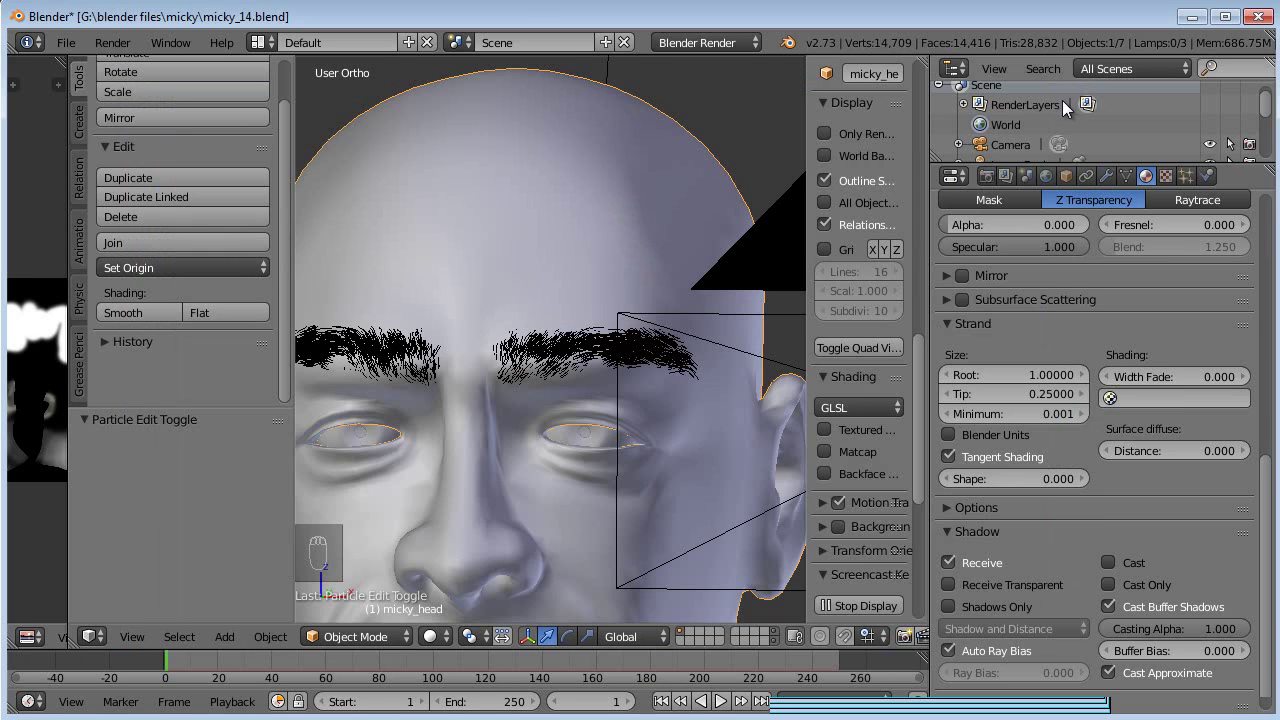
- Turn off the viewport display of the head's Subsurf modifier
{"action": "middle_click_drag", "start_coordinate": [540, 400], "coordinate": [486, 513]}
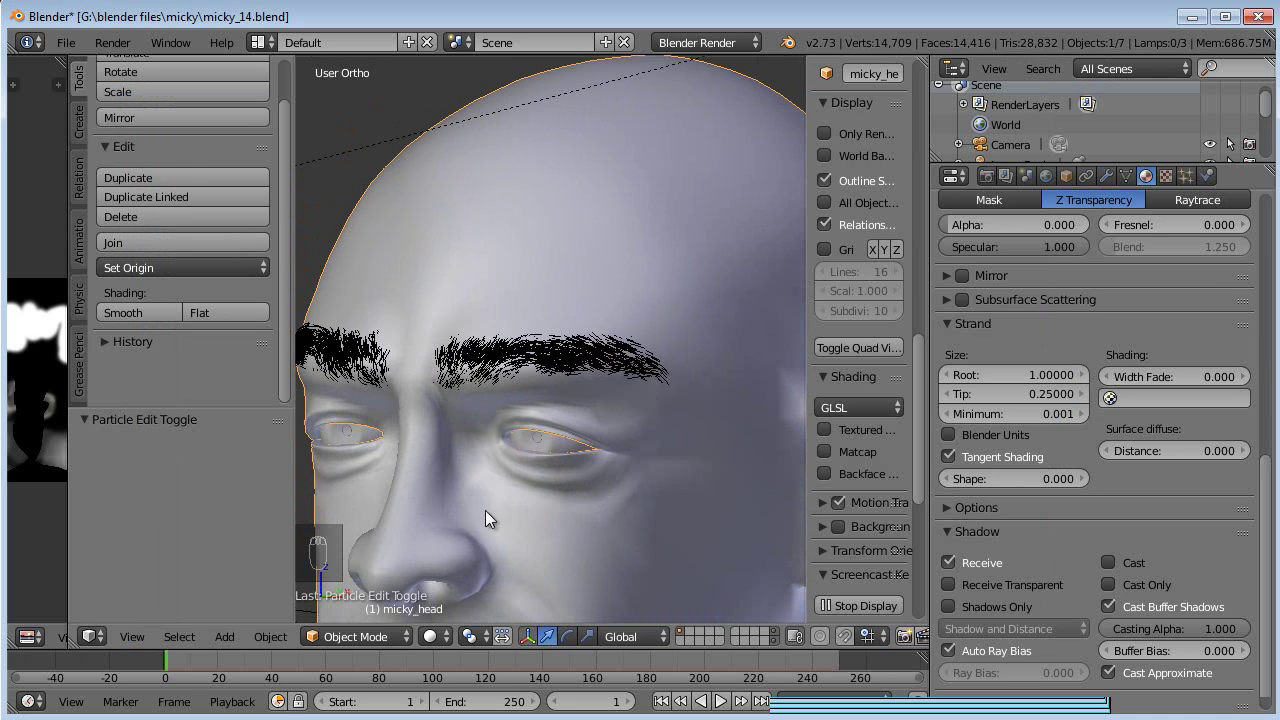
{"action": "left_click", "coordinate": [399, 638]}
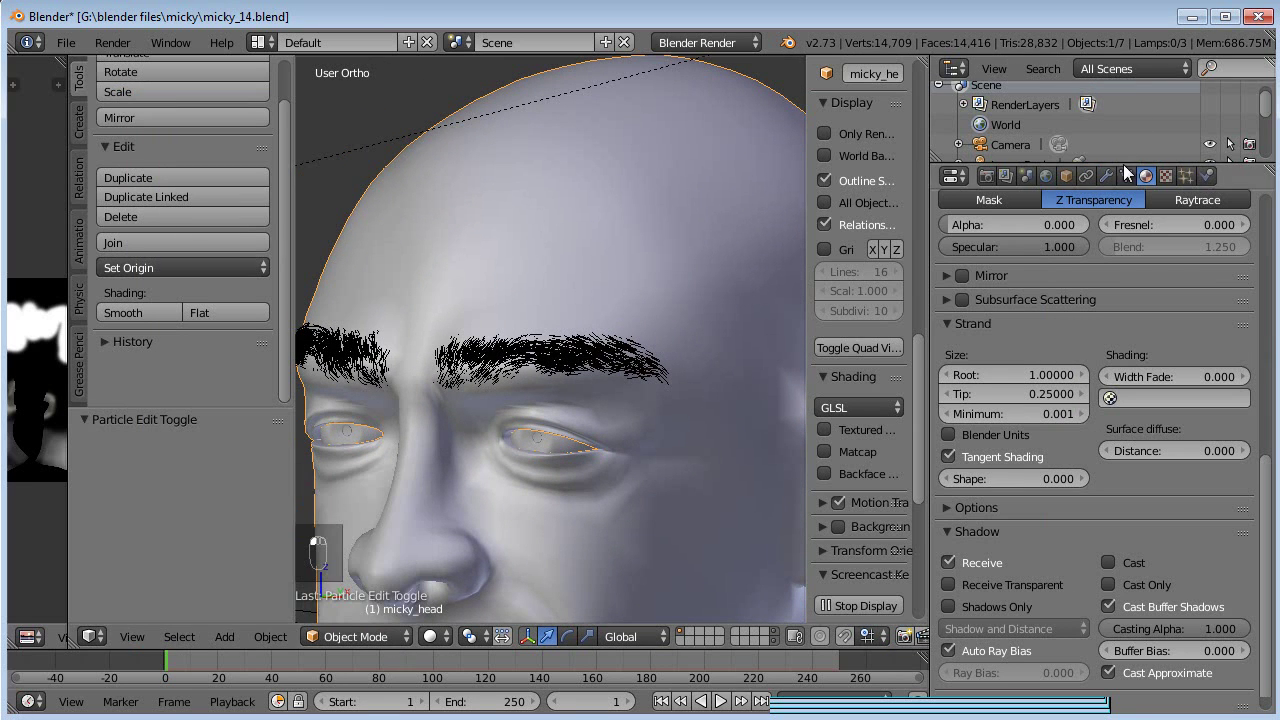
{"action": "left_click", "coordinate": [1106, 175]}
{"action": "left_click", "coordinate": [1112, 314]}
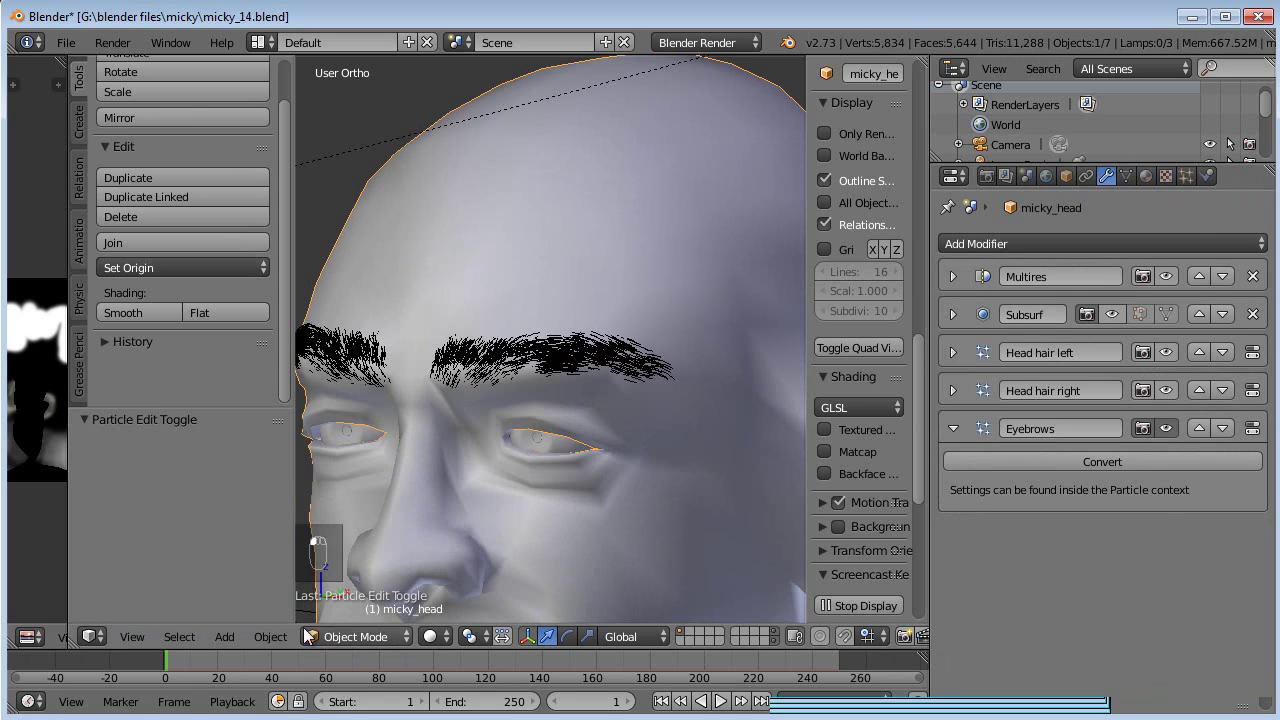
- Return to Particle Edit and cut away all the eyebrow hairs with the Cut brush
{"action": "left_click", "coordinate": [365, 636]}
{"action": "left_click", "coordinate": [371, 480]}
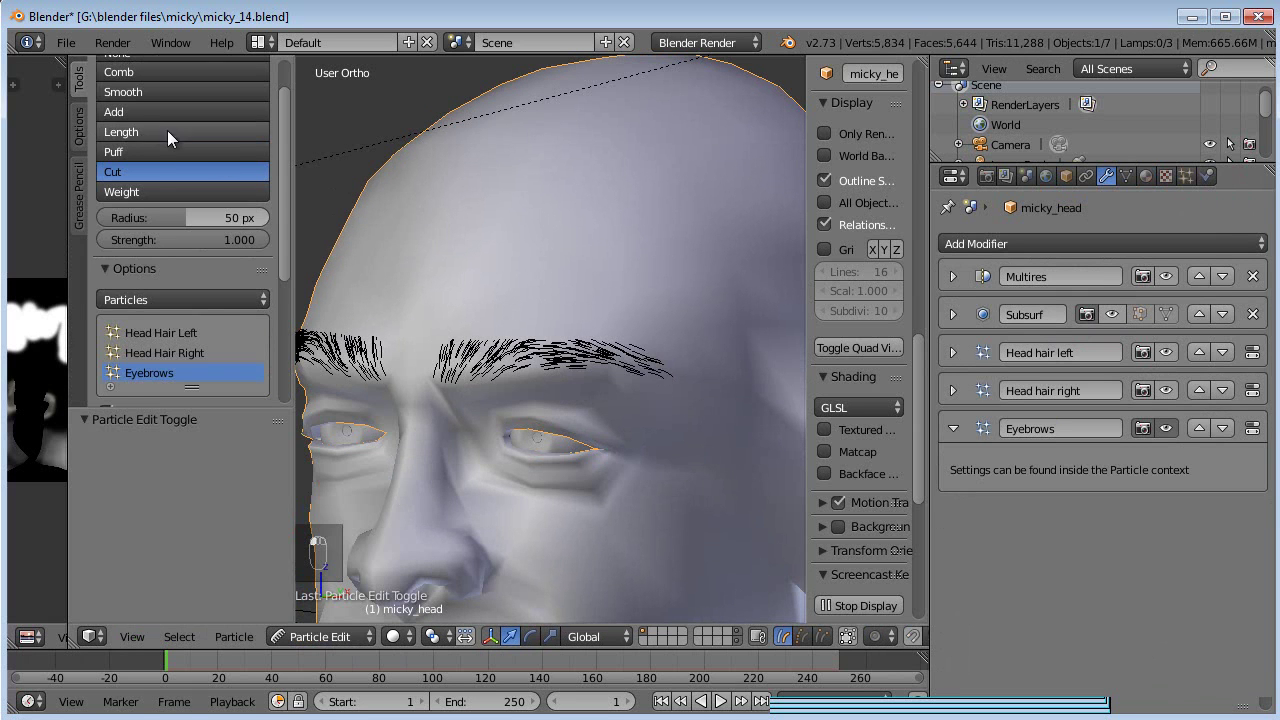
{"action": "scroll", "coordinate": [167, 146], "scroll_direction": "up", "scroll_amount": 1}
{"action": "mouse_move", "coordinate": [630, 366]}
{"action": "left_mouse_down"}
{"action": "mouse_move", "coordinate": [515, 347]}
{"action": "mouse_move", "coordinate": [550, 355]}
{"action": "left_mouse_up"}
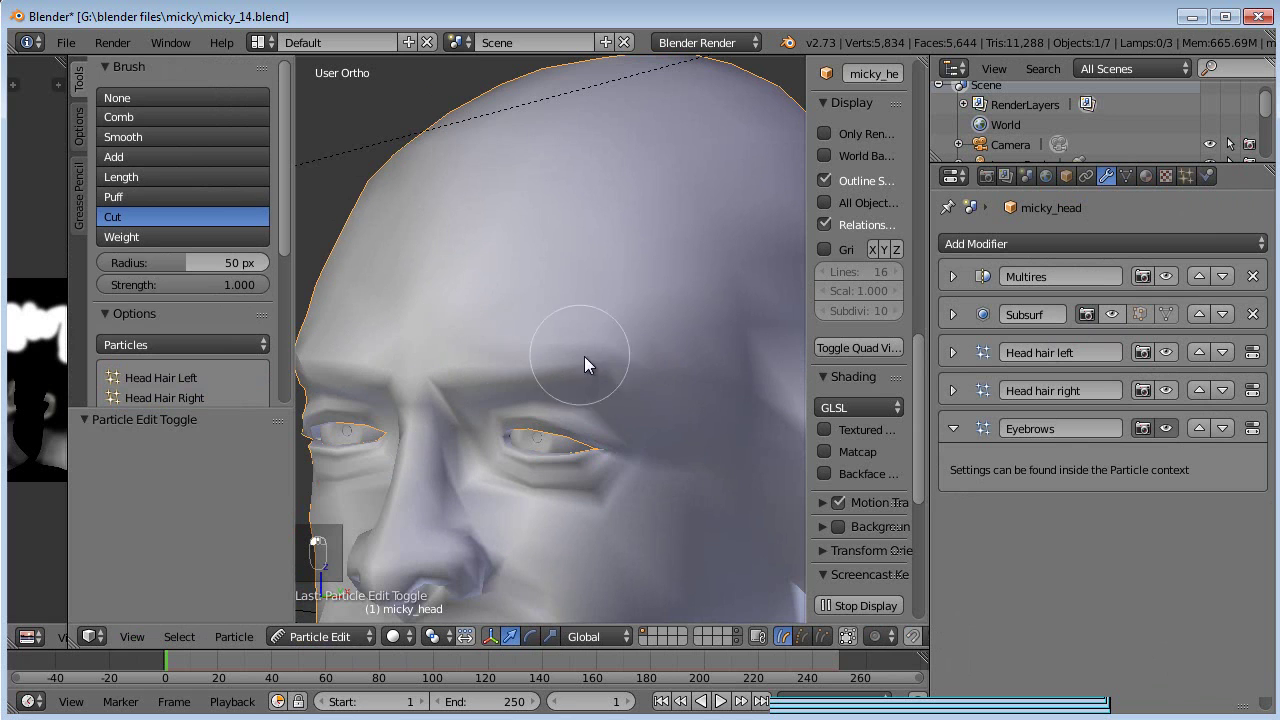
- Switch to the Add brush with a Count of 1, and undo a trial row of interpolated hairs along the brow
{"action": "left_click", "coordinate": [133, 156]}
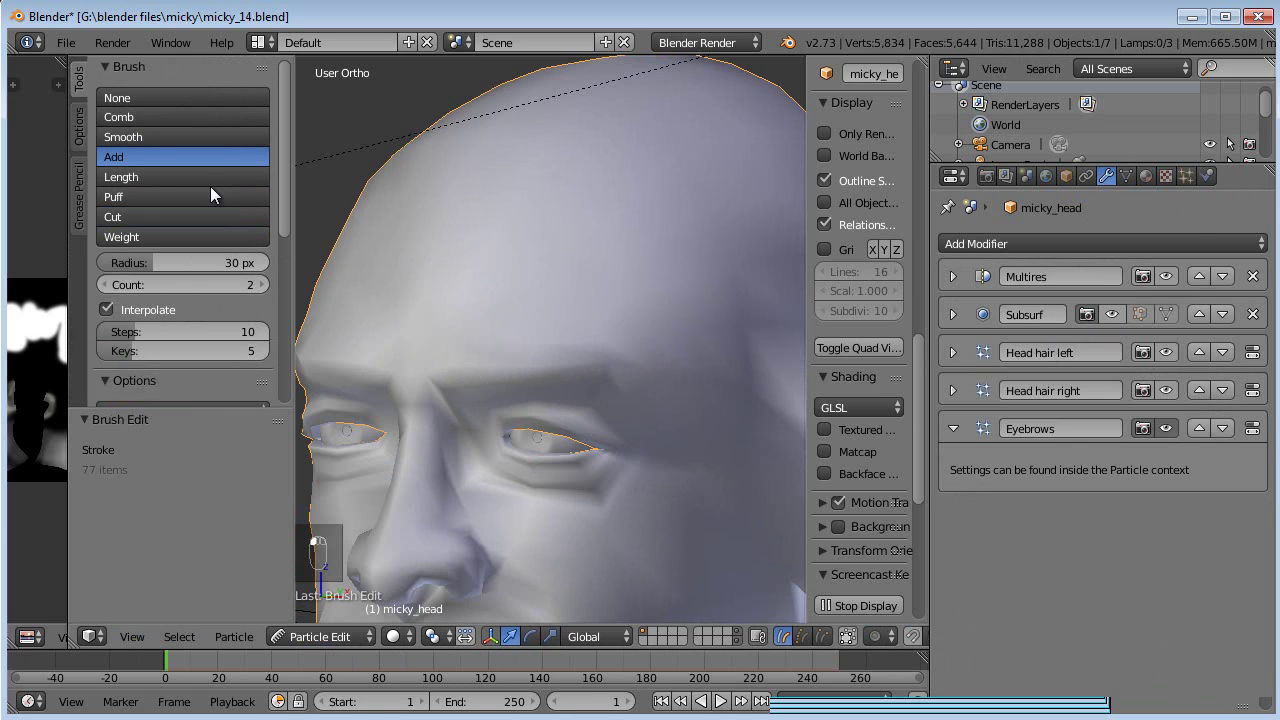
{"action": "scroll", "coordinate": [434, 261], "scroll_direction": "up", "scroll_amount": 3}
{"action": "left_click", "coordinate": [101, 285]}
{"action": "mouse_move", "coordinate": [370, 240]}
{"action": "middle_mouse_down"}
{"action": "mouse_move", "coordinate": [397, 263]}
{"action": "mouse_move", "coordinate": [410, 314]}
{"action": "middle_mouse_up"}
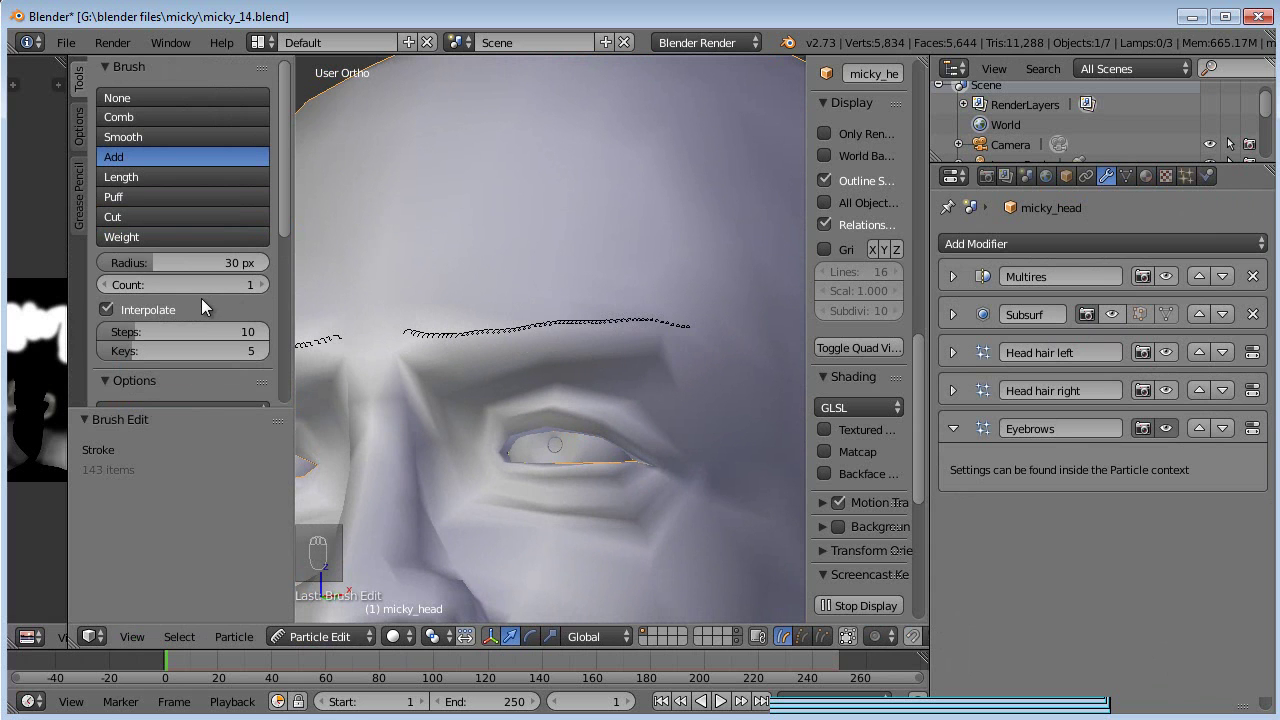
{"action": "key", "text": "ctrl+z"}
- Disable Interpolate for the Add brush and place two rows of hairs along the brow ridge
{"action": "mouse_move", "coordinate": [425, 338]}
{"action": "left_mouse_down"}
{"action": "mouse_move", "coordinate": [574, 320]}
{"action": "mouse_move", "coordinate": [649, 326]}
{"action": "mouse_move", "coordinate": [685, 347]}
{"action": "left_mouse_up"}
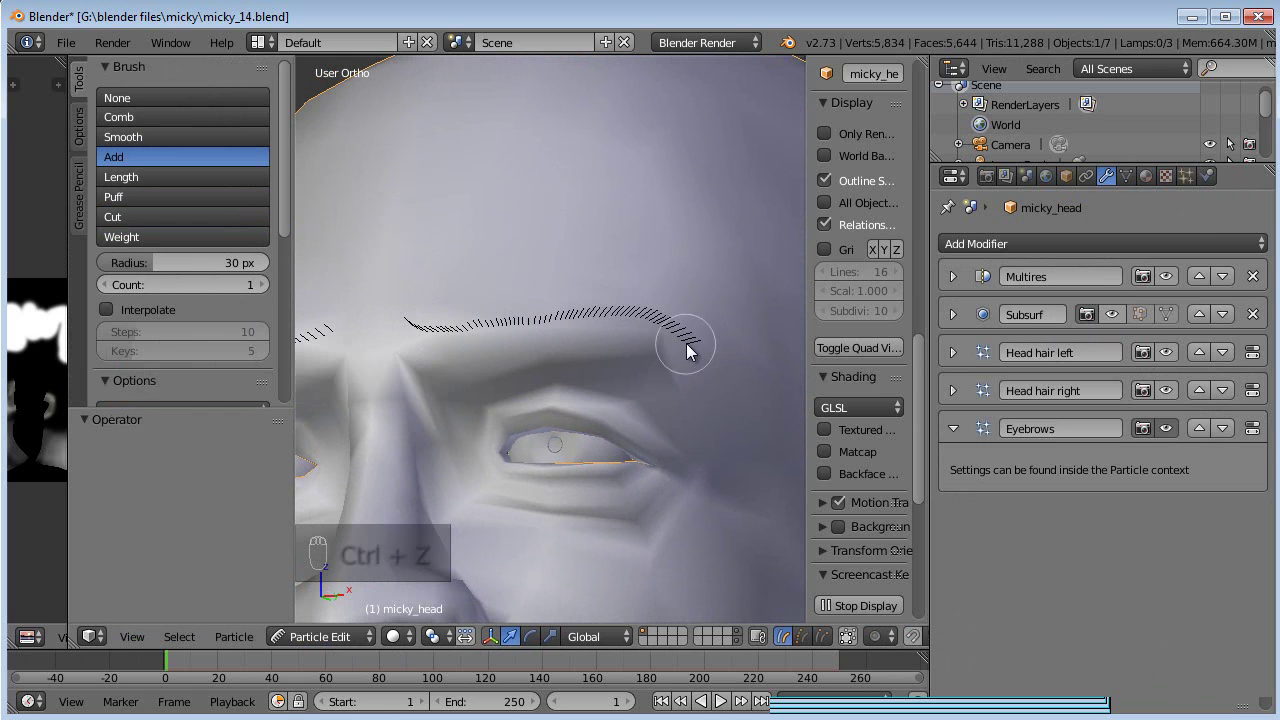
{"action": "scroll", "coordinate": [480, 337], "scroll_direction": "down", "scroll_amount": 1}
{"action": "middle_click_drag", "start_coordinate": [480, 337], "coordinate": [437, 363]}
{"action": "scroll", "coordinate": [437, 363], "scroll_direction": "up", "scroll_amount": 3}
{"action": "mouse_move", "coordinate": [388, 350]}
{"action": "left_mouse_down"}
{"action": "mouse_move", "coordinate": [494, 357]}
{"action": "mouse_move", "coordinate": [380, 343]}
{"action": "mouse_move", "coordinate": [453, 365]}
{"action": "mouse_move", "coordinate": [571, 349]}
{"action": "mouse_move", "coordinate": [423, 340]}
{"action": "mouse_move", "coordinate": [697, 343]}
{"action": "left_mouse_up"}
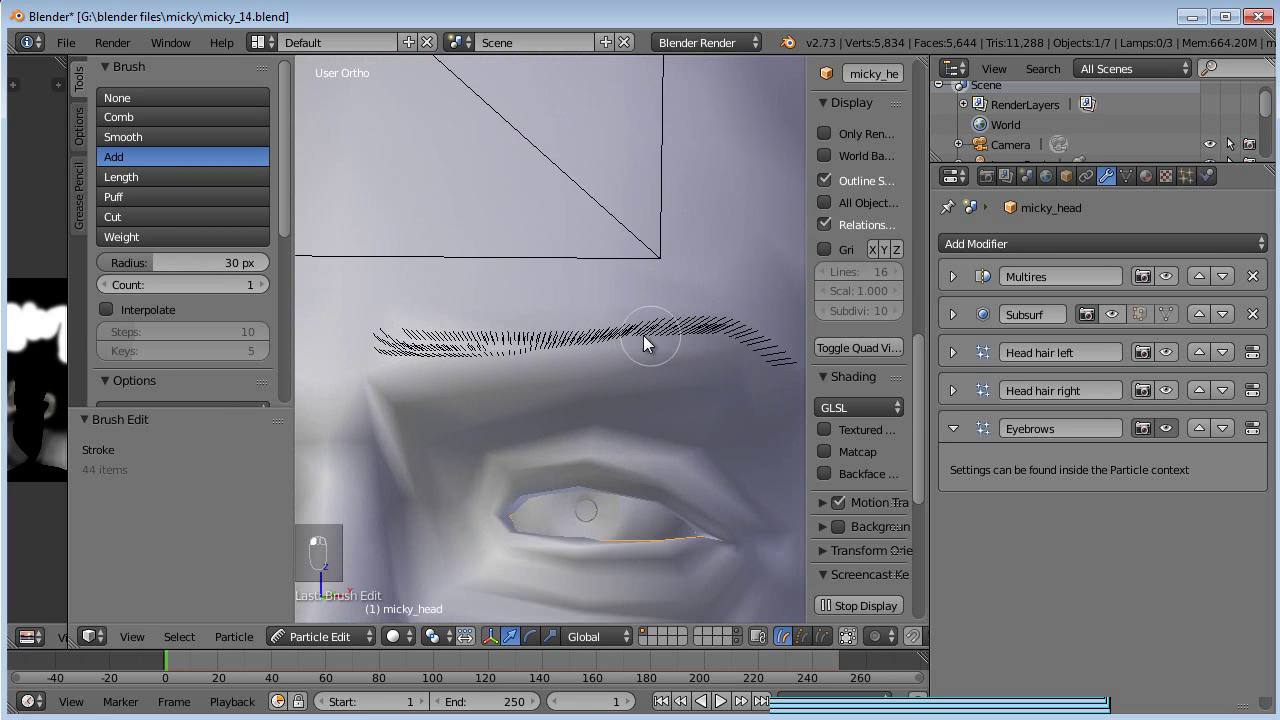
- Undo the last hair stroke and add another row of hairs above the inner half of the eyebrow
{"action": "middle_click_drag", "start_coordinate": [420, 360], "coordinate": [414, 418]}
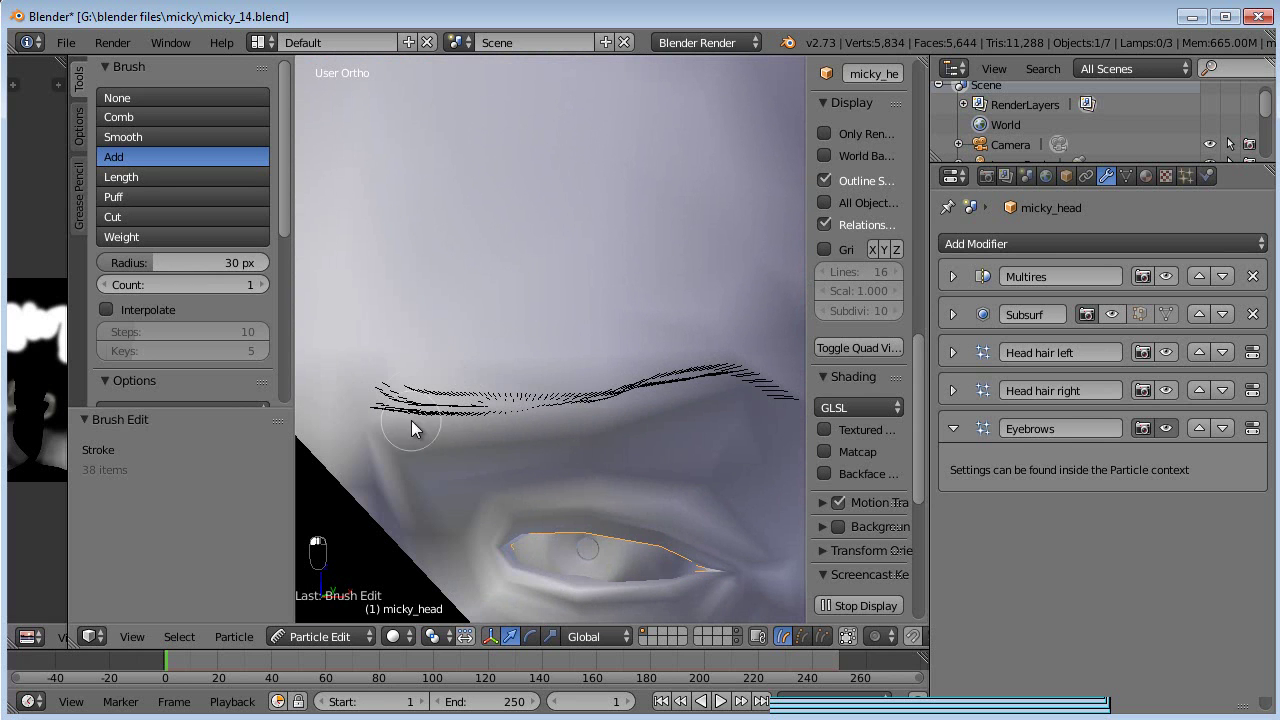
{"action": "key", "text": "ctrl+z"}
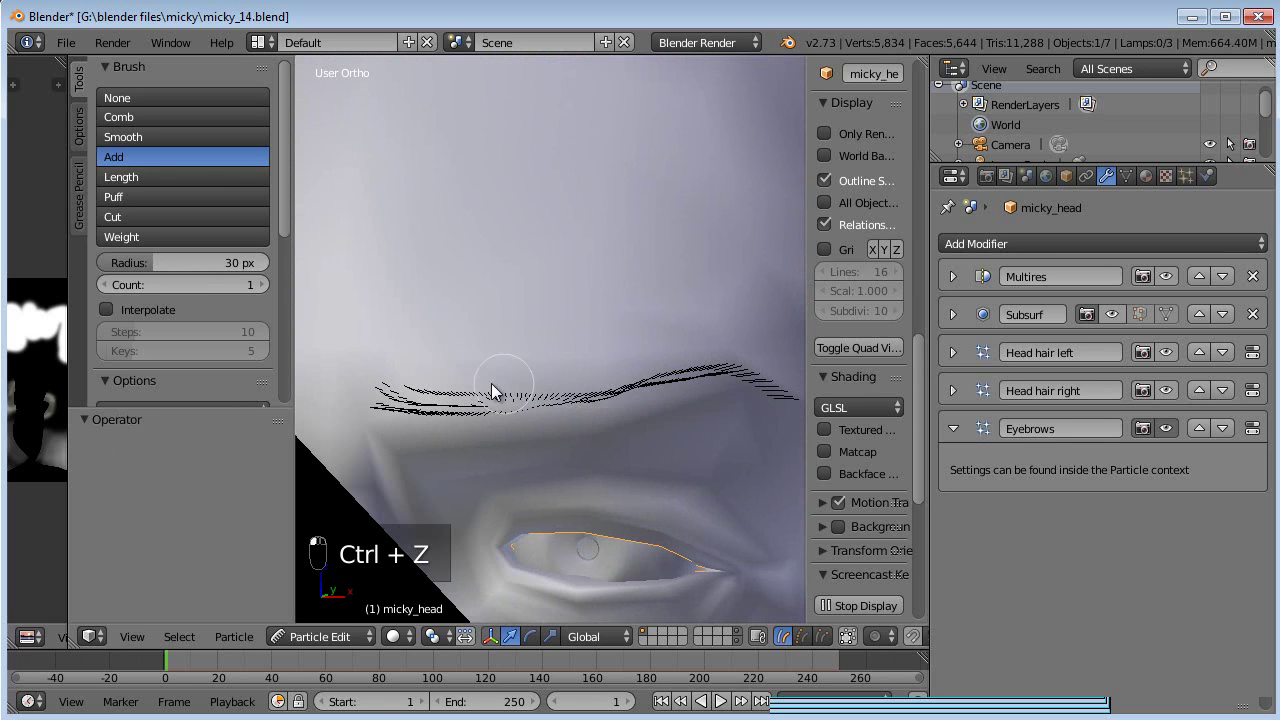
{"action": "left_click_drag", "start_coordinate": [508, 387], "coordinate": [602, 384]}
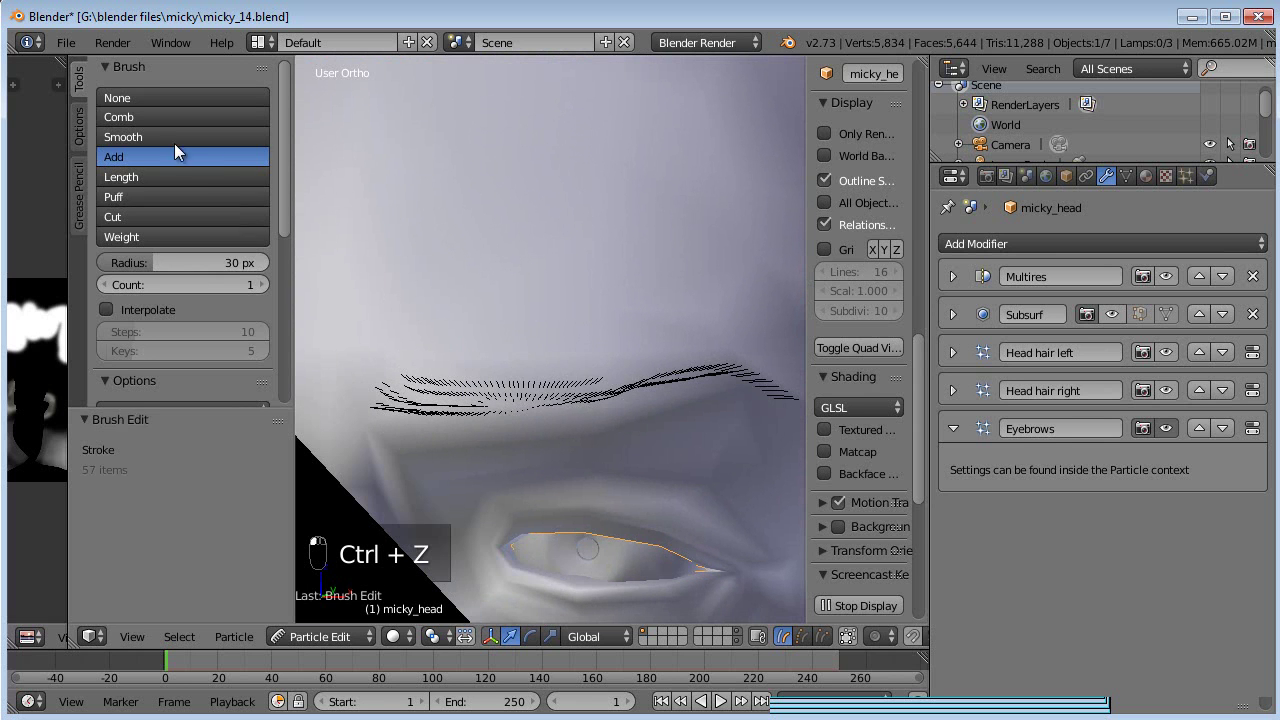
- Comb the new eyebrow hairs upward and outward along the brow with the Comb brush, working from several angles
{"action": "left_click", "coordinate": [197, 118]}
{"action": "scroll", "coordinate": [440, 356], "scroll_direction": "down", "scroll_amount": 4}
{"action": "middle_click_drag", "start_coordinate": [443, 356], "coordinate": [445, 331]}
{"action": "mouse_move", "coordinate": [468, 375]}
{"action": "left_mouse_down"}
{"action": "mouse_move", "coordinate": [497, 346]}
{"action": "mouse_move", "coordinate": [476, 332]}
{"action": "left_mouse_up"}
{"action": "scroll", "coordinate": [457, 376], "scroll_direction": "up", "scroll_amount": 5}
{"action": "left_click_drag", "start_coordinate": [358, 386], "coordinate": [394, 338]}
{"action": "scroll", "coordinate": [400, 338], "scroll_direction": "down", "scroll_amount": 2}
{"action": "mouse_move", "coordinate": [460, 374]}
{"action": "left_mouse_down"}
{"action": "mouse_move", "coordinate": [495, 333]}
{"action": "mouse_move", "coordinate": [536, 336]}
{"action": "left_mouse_up"}
{"action": "left_click_drag", "start_coordinate": [508, 400], "coordinate": [608, 298]}
{"action": "middle_click_drag", "start_coordinate": [672, 333], "coordinate": [483, 369]}
{"action": "left_click_drag", "start_coordinate": [483, 369], "coordinate": [545, 305]}
{"action": "mouse_move", "coordinate": [600, 330]}
{"action": "middle_mouse_down"}
{"action": "mouse_move", "coordinate": [613, 368]}
{"action": "mouse_move", "coordinate": [358, 461]}
{"action": "mouse_move", "coordinate": [433, 456]}
{"action": "mouse_move", "coordinate": [427, 488]}
{"action": "middle_mouse_up"}
{"action": "left_click_drag", "start_coordinate": [376, 547], "coordinate": [494, 531]}
{"action": "left_click_drag", "start_coordinate": [389, 529], "coordinate": [520, 545]}
{"action": "scroll", "coordinate": [542, 520], "scroll_direction": "down", "scroll_amount": 2}
{"action": "mouse_move", "coordinate": [542, 520]}
{"action": "middle_mouse_down"}
{"action": "mouse_move", "coordinate": [725, 301]}
{"action": "mouse_move", "coordinate": [646, 343]}
{"action": "mouse_move", "coordinate": [714, 384]}
{"action": "mouse_move", "coordinate": [745, 375]}
{"action": "middle_mouse_up"}
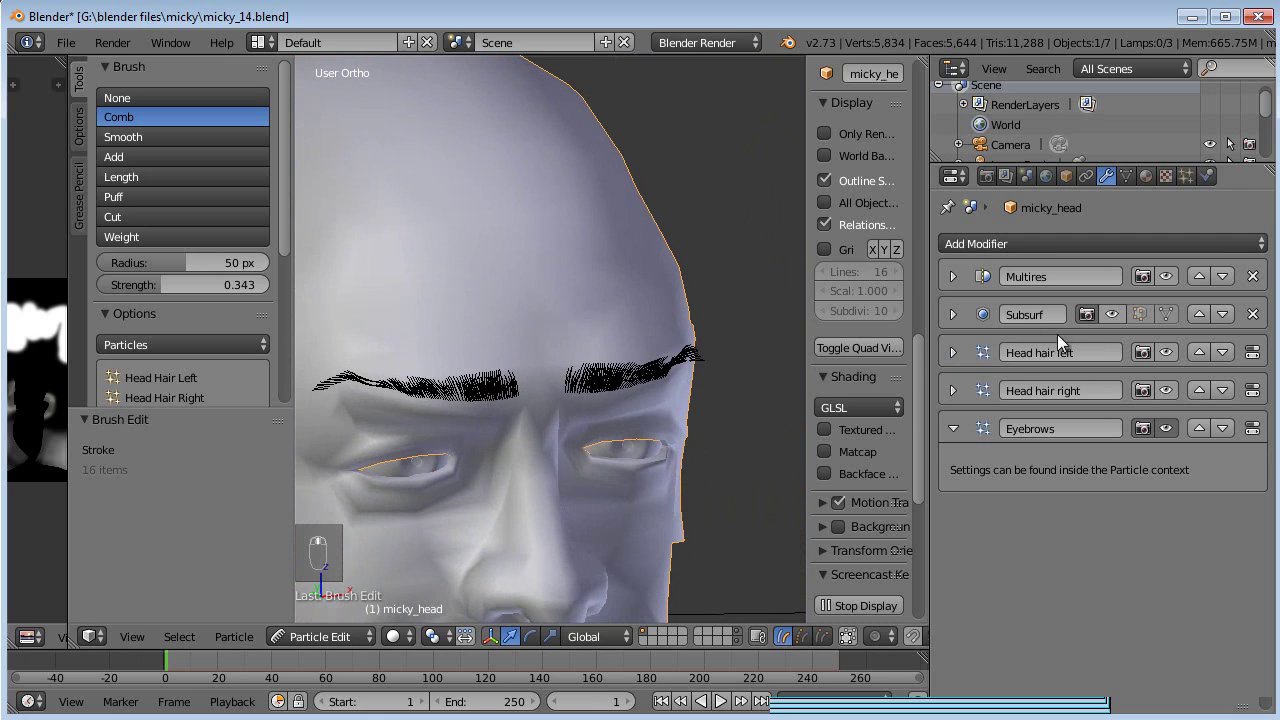
- Turn on the Subsurf viewport display and comb the outer eyebrow hairs from side and front angles
{"action": "left_click", "coordinate": [1109, 314]}
{"action": "middle_click_drag", "start_coordinate": [674, 426], "coordinate": [405, 428]}
{"action": "mouse_move", "coordinate": [385, 345]}
{"action": "left_mouse_down"}
{"action": "mouse_move", "coordinate": [425, 385]}
{"action": "mouse_move", "coordinate": [469, 395]}
{"action": "left_mouse_up"}
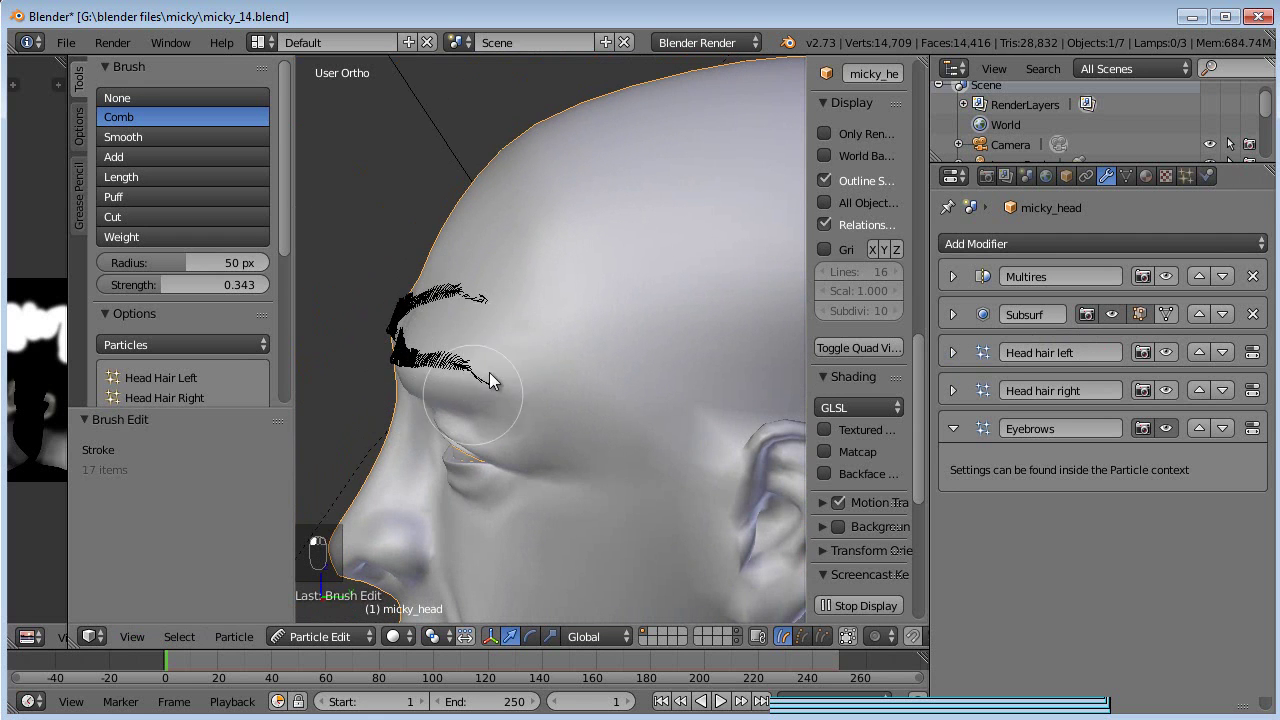
{"action": "middle_click_drag", "start_coordinate": [502, 358], "coordinate": [621, 310]}
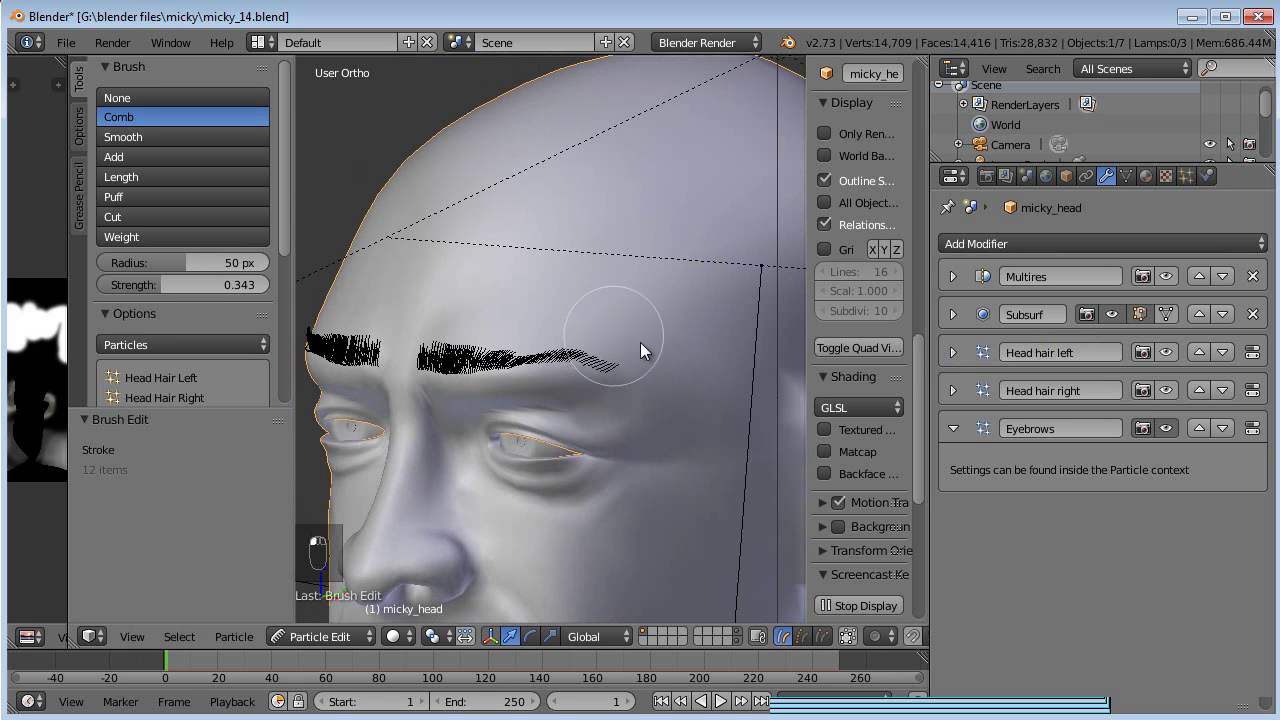
{"action": "middle_click_drag", "start_coordinate": [490, 345], "coordinate": [552, 346]}
{"action": "mouse_move", "coordinate": [495, 386]}
{"action": "left_mouse_down"}
{"action": "mouse_move", "coordinate": [514, 336]}
{"action": "mouse_move", "coordinate": [545, 316]}
{"action": "left_mouse_up"}
{"action": "left_click_drag", "start_coordinate": [604, 348], "coordinate": [631, 323]}
{"action": "scroll", "coordinate": [627, 396], "scroll_direction": "down", "scroll_amount": 2}
{"action": "mouse_move", "coordinate": [627, 396]}
{"action": "middle_mouse_down"}
{"action": "mouse_move", "coordinate": [661, 370]}
{"action": "mouse_move", "coordinate": [611, 394]}
{"action": "middle_mouse_up"}
{"action": "scroll", "coordinate": [611, 394], "scroll_direction": "up", "scroll_amount": 5}
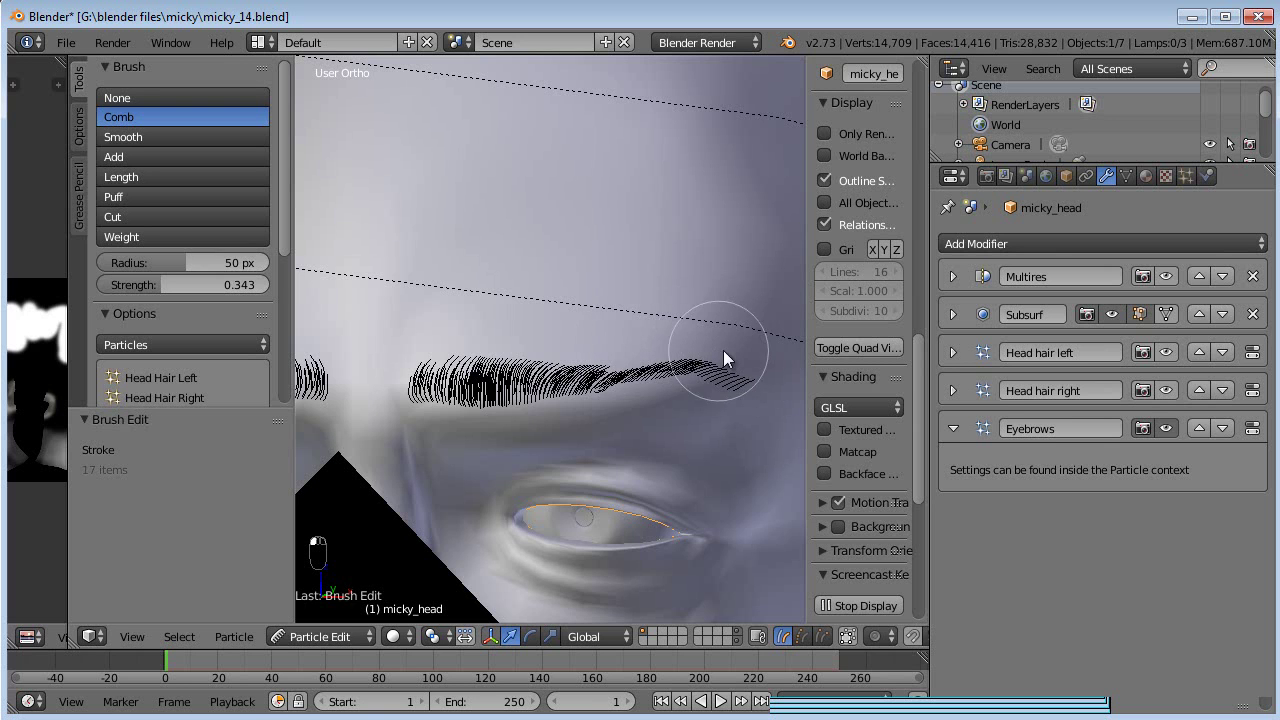
- Comb the full length of the eyebrow outward so the hairs follow the brow ridge to a tapered tail
{"action": "middle_click_drag", "start_coordinate": [733, 409], "coordinate": [572, 354]}
{"action": "left_click_drag", "start_coordinate": [667, 331], "coordinate": [709, 353]}
{"action": "left_click_drag", "start_coordinate": [658, 306], "coordinate": [699, 326]}
{"action": "left_click_drag", "start_coordinate": [471, 279], "coordinate": [540, 271]}
{"action": "left_click_drag", "start_coordinate": [390, 288], "coordinate": [596, 263]}
{"action": "left_click_drag", "start_coordinate": [468, 268], "coordinate": [528, 262]}
{"action": "middle_click_drag", "start_coordinate": [370, 268], "coordinate": [422, 250]}
{"action": "middle_click_drag", "start_coordinate": [583, 286], "coordinate": [444, 459]}
{"action": "left_click_drag", "start_coordinate": [421, 399], "coordinate": [517, 517]}
{"action": "mouse_move", "coordinate": [620, 571]}
{"action": "middle_mouse_down"}
{"action": "mouse_move", "coordinate": [756, 417]}
{"action": "mouse_move", "coordinate": [185, 405]}
{"action": "middle_mouse_up"}
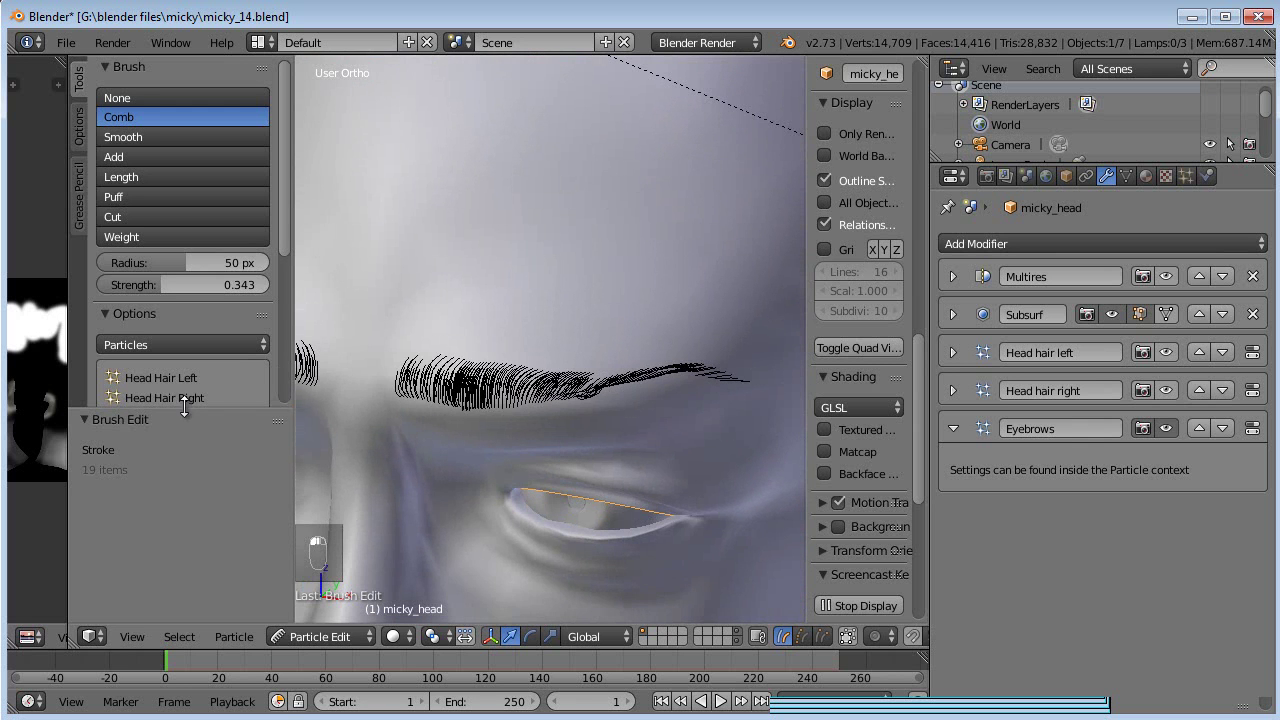
{"action": "mouse_move", "coordinate": [319, 401]}
{"action": "middle_mouse_down"}
{"action": "mouse_move", "coordinate": [587, 455]}
{"action": "mouse_move", "coordinate": [529, 410]}
{"action": "middle_mouse_up"}
{"action": "mouse_move", "coordinate": [529, 410]}
{"action": "left_mouse_down"}
{"action": "mouse_move", "coordinate": [514, 400]}
{"action": "mouse_move", "coordinate": [600, 355]}
{"action": "mouse_move", "coordinate": [662, 388]}
{"action": "mouse_move", "coordinate": [761, 396]}
{"action": "left_mouse_up"}
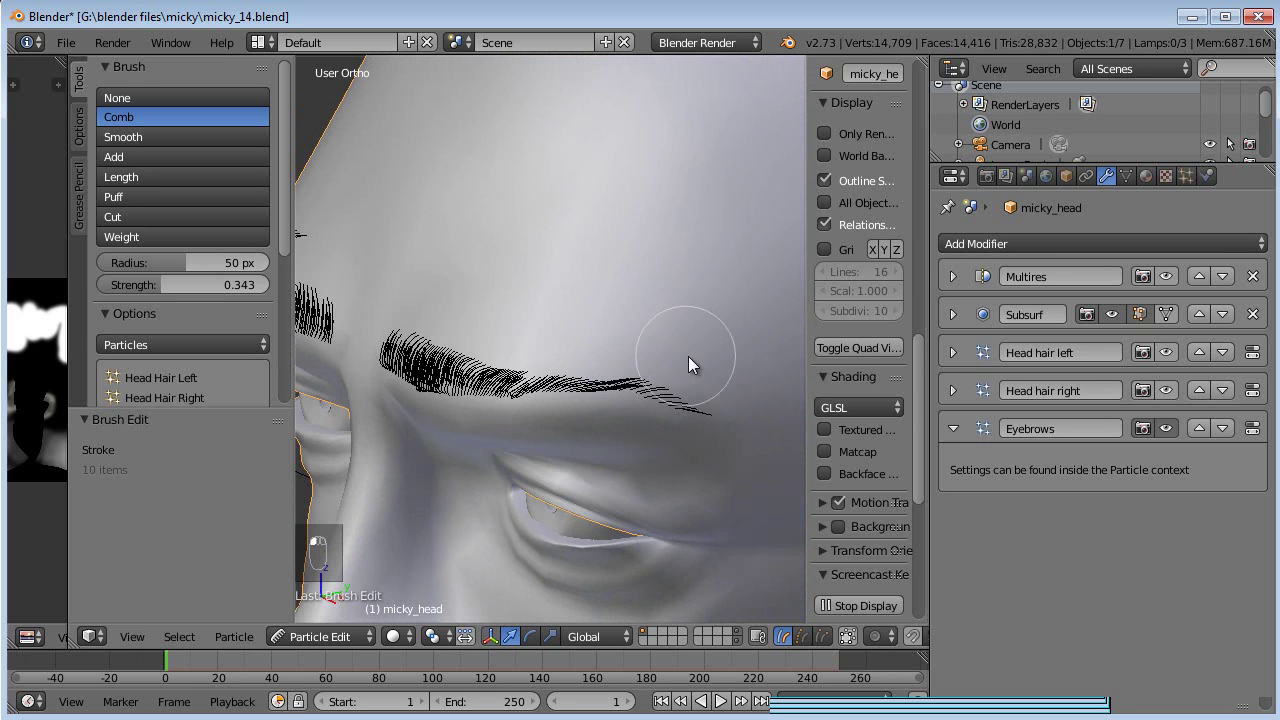
- Leave Particle Edit for Object Mode and view the combed eyebrows with their child hairs
{"action": "scroll", "coordinate": [667, 440], "scroll_direction": "down", "scroll_amount": 6}
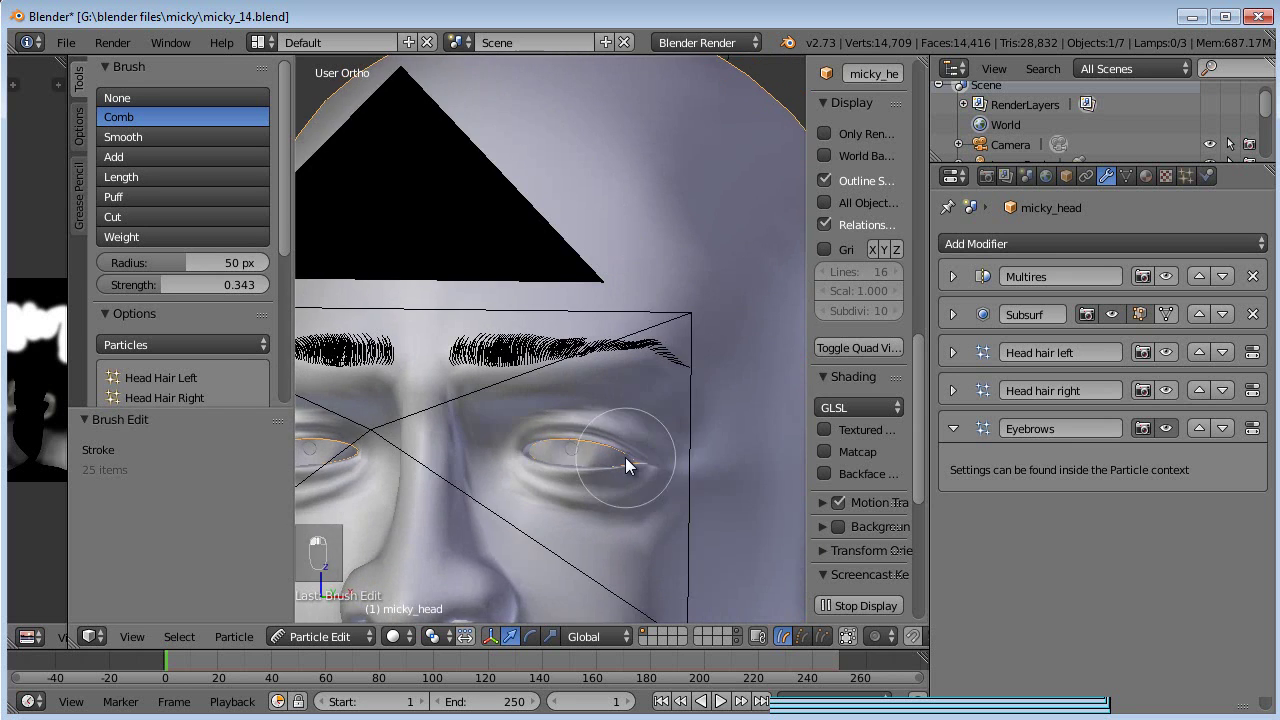
{"action": "middle_click_drag", "start_coordinate": [606, 452], "coordinate": [526, 406]}
{"action": "left_click", "coordinate": [330, 636]}
{"action": "left_click", "coordinate": [350, 609]}
{"action": "scroll", "coordinate": [446, 418], "scroll_direction": "up", "scroll_amount": 3}
{"action": "mouse_move", "coordinate": [447, 418]}
{"action": "middle_mouse_down"}
{"action": "mouse_move", "coordinate": [471, 460]}
{"action": "mouse_move", "coordinate": [563, 429]}
{"action": "mouse_move", "coordinate": [598, 342]}
{"action": "mouse_move", "coordinate": [711, 353]}
{"action": "middle_mouse_up"}
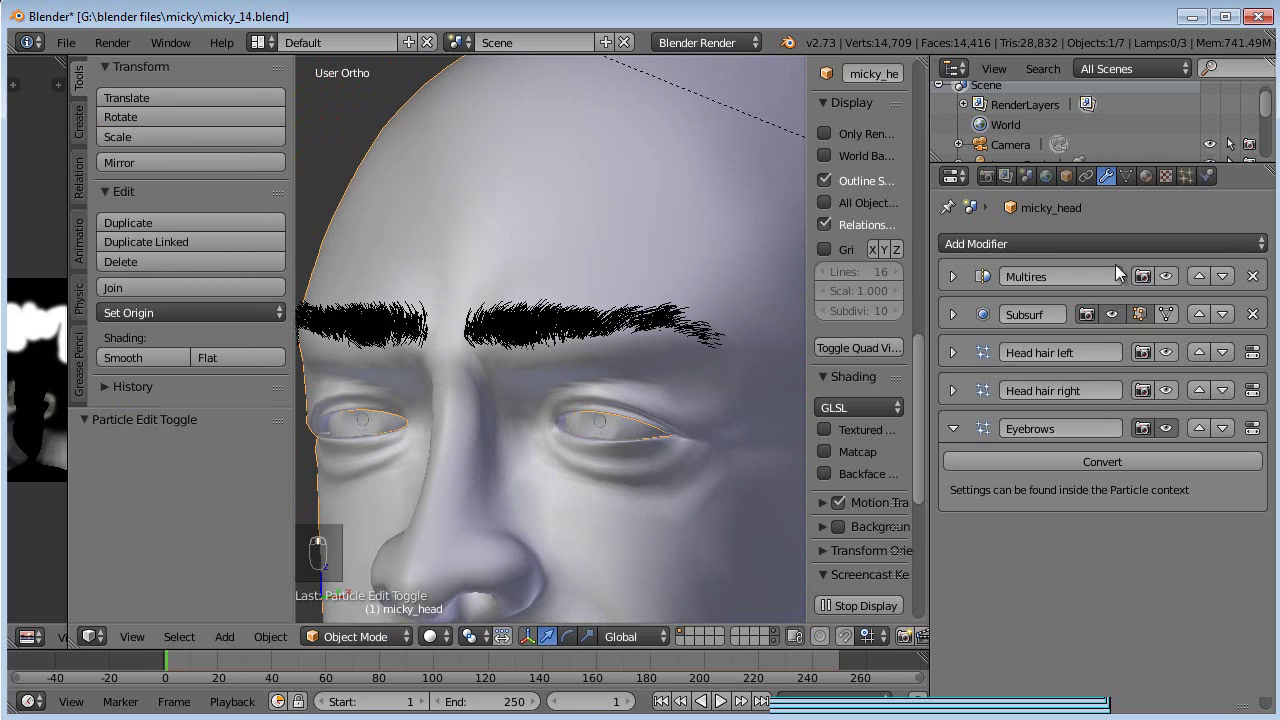
- Set the number of rendered children for the Eyebrows particle system to 10
{"action": "left_click", "coordinate": [1176, 176]}
{"action": "left_click", "coordinate": [1185, 177]}
{"action": "scroll", "coordinate": [1045, 471], "scroll_direction": "down", "scroll_amount": 3}
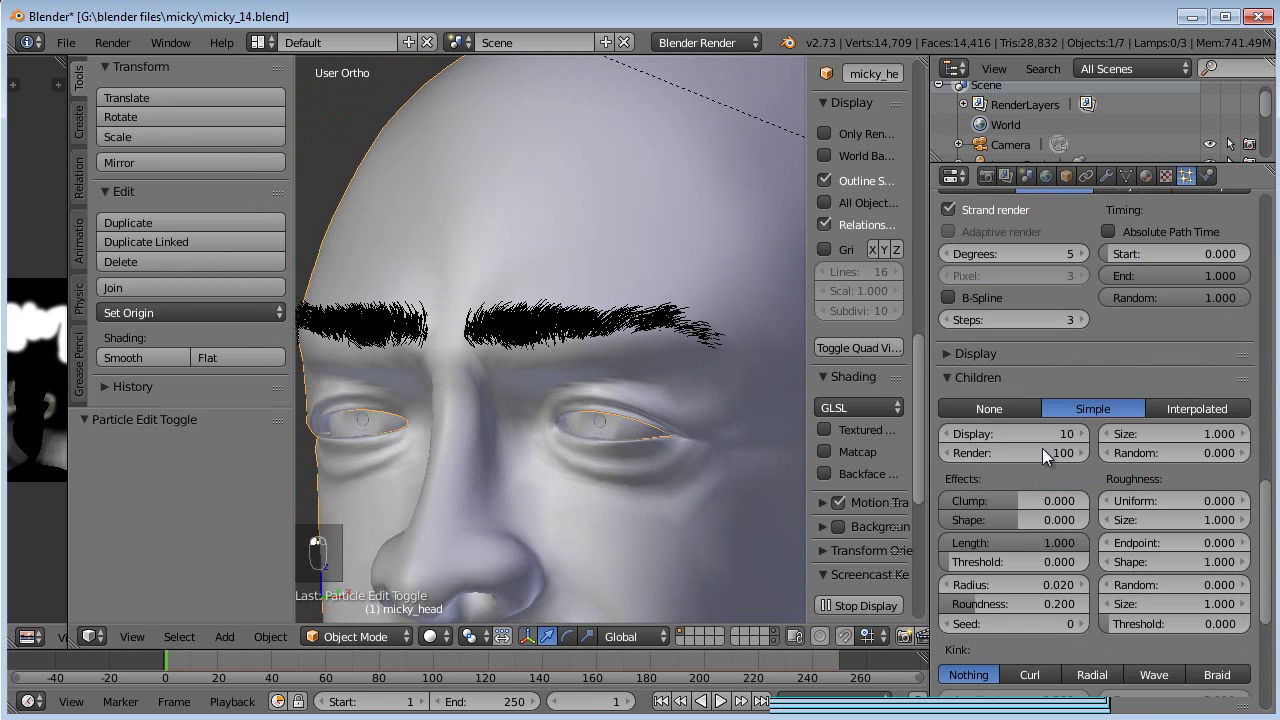
{"action": "left_click", "coordinate": [1010, 459]}
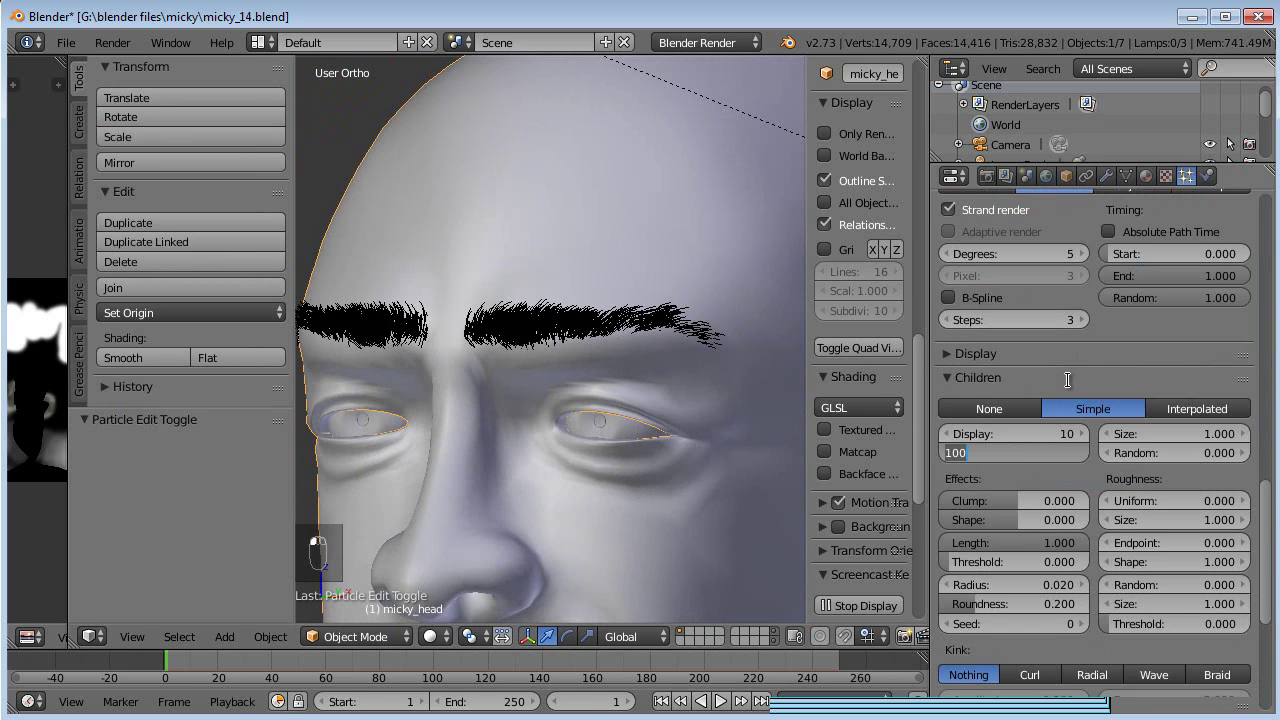
{"action": "type", "text": "10"}
{"action": "key", "text": "Return"}
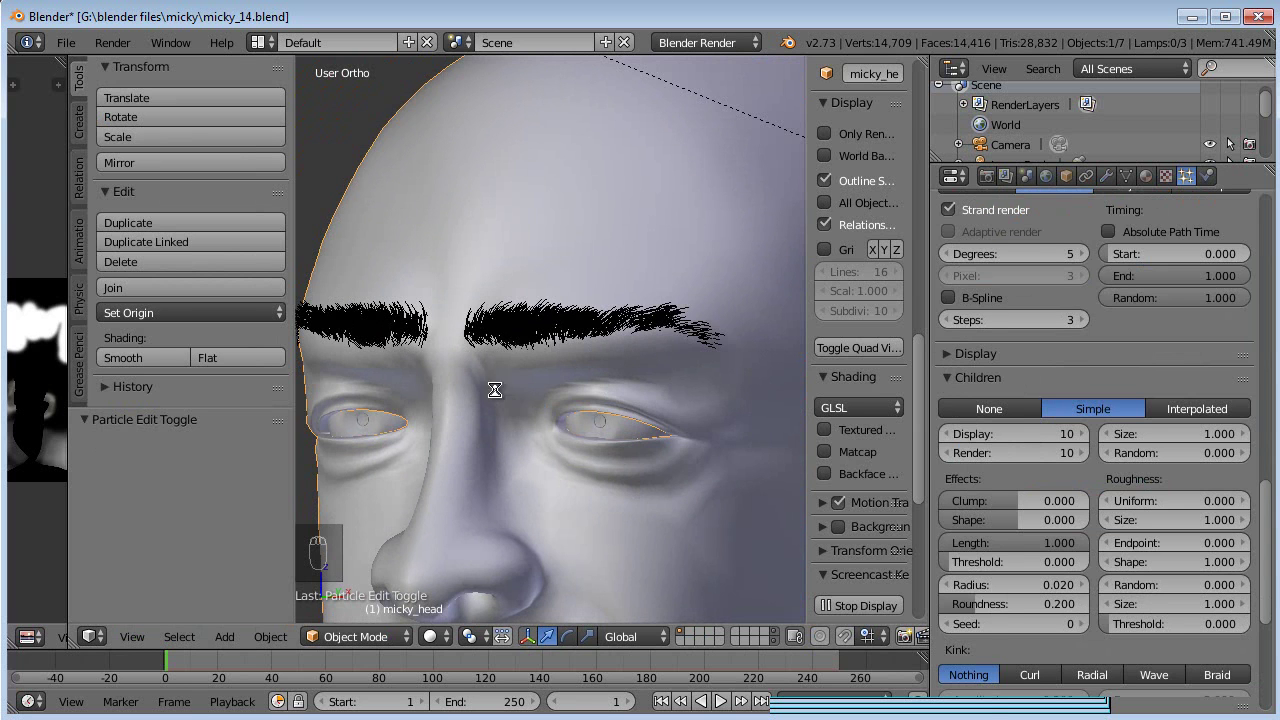
- Render the head to check the thinner eyebrows and close the render window
{"action": "key", "text": "F12"}
{"action": "left_click_drag", "start_coordinate": [558, 113], "coordinate": [625, 97]}
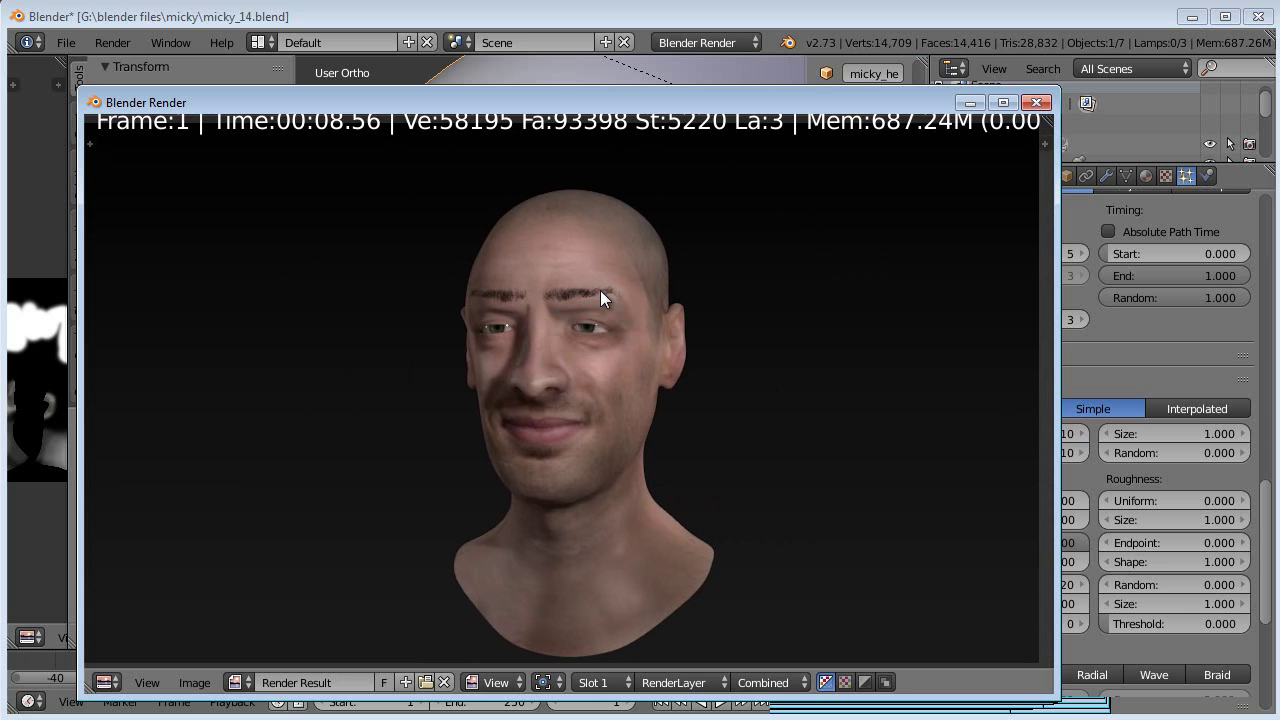
{"action": "left_click", "coordinate": [1036, 102]}
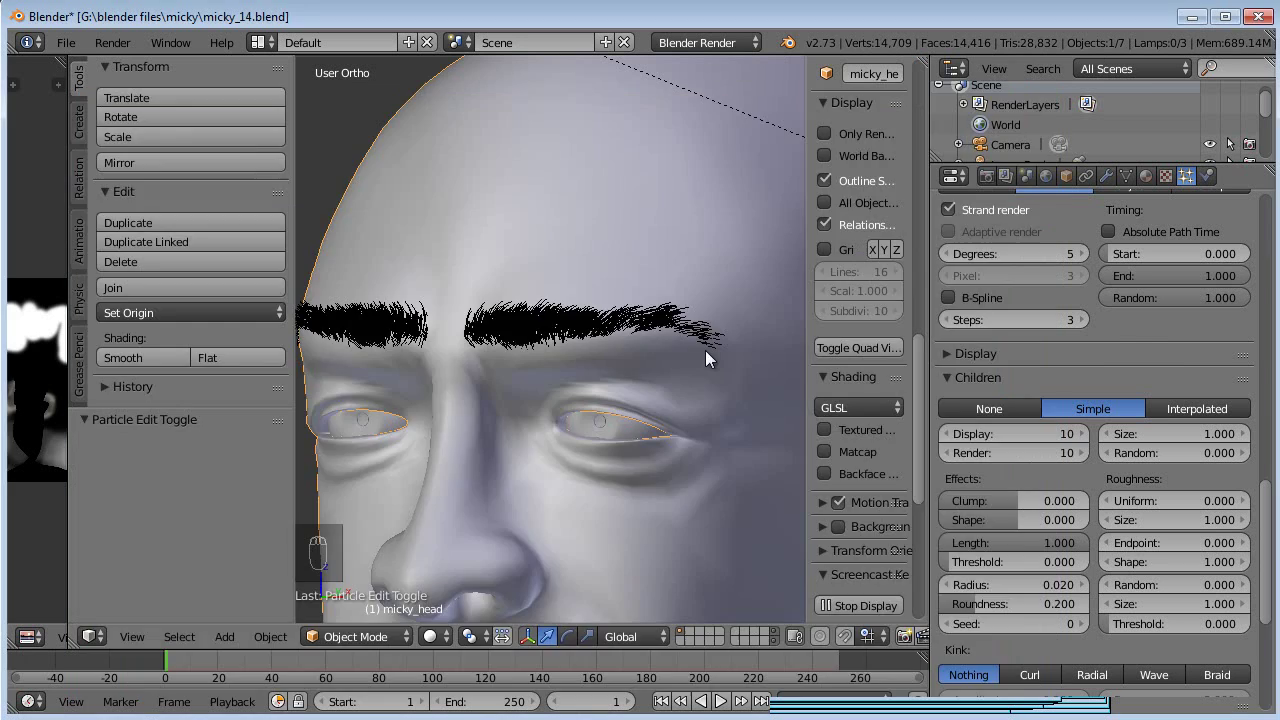
- Return to Particle Edit mode and select all the eyebrow hairs
{"action": "key", "text": "Tab"}
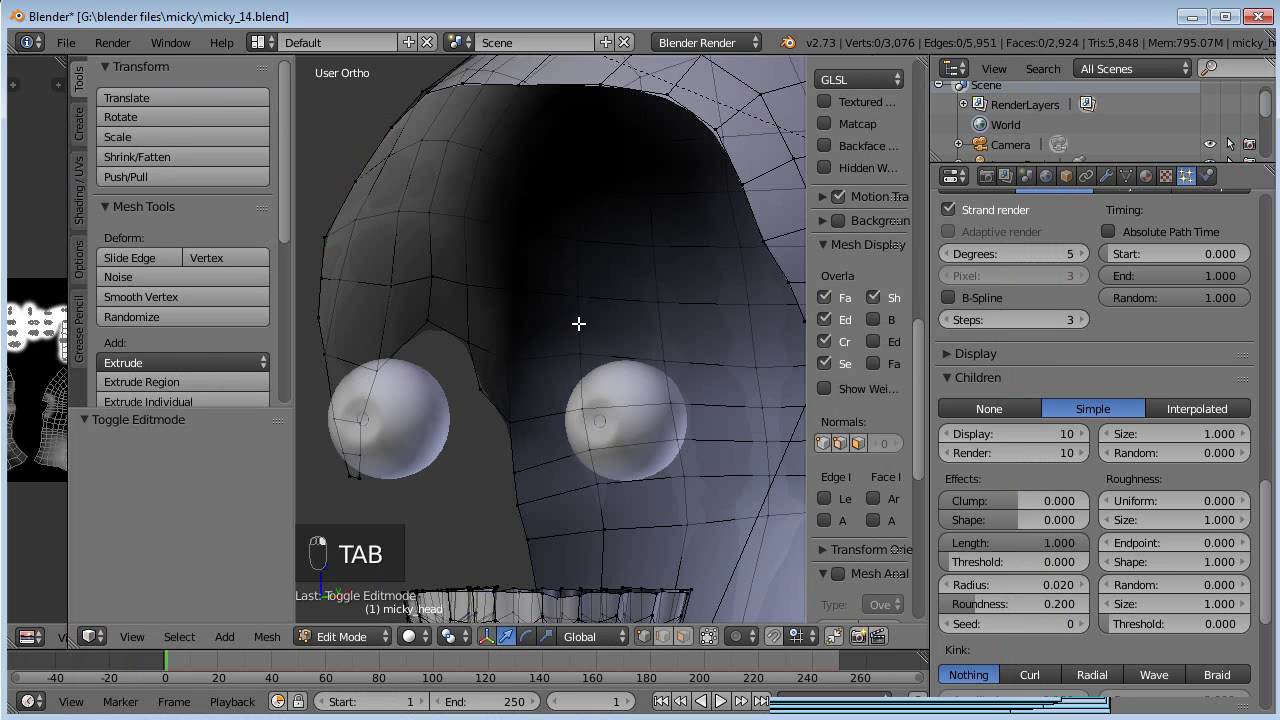
{"action": "key", "text": "Tab"}
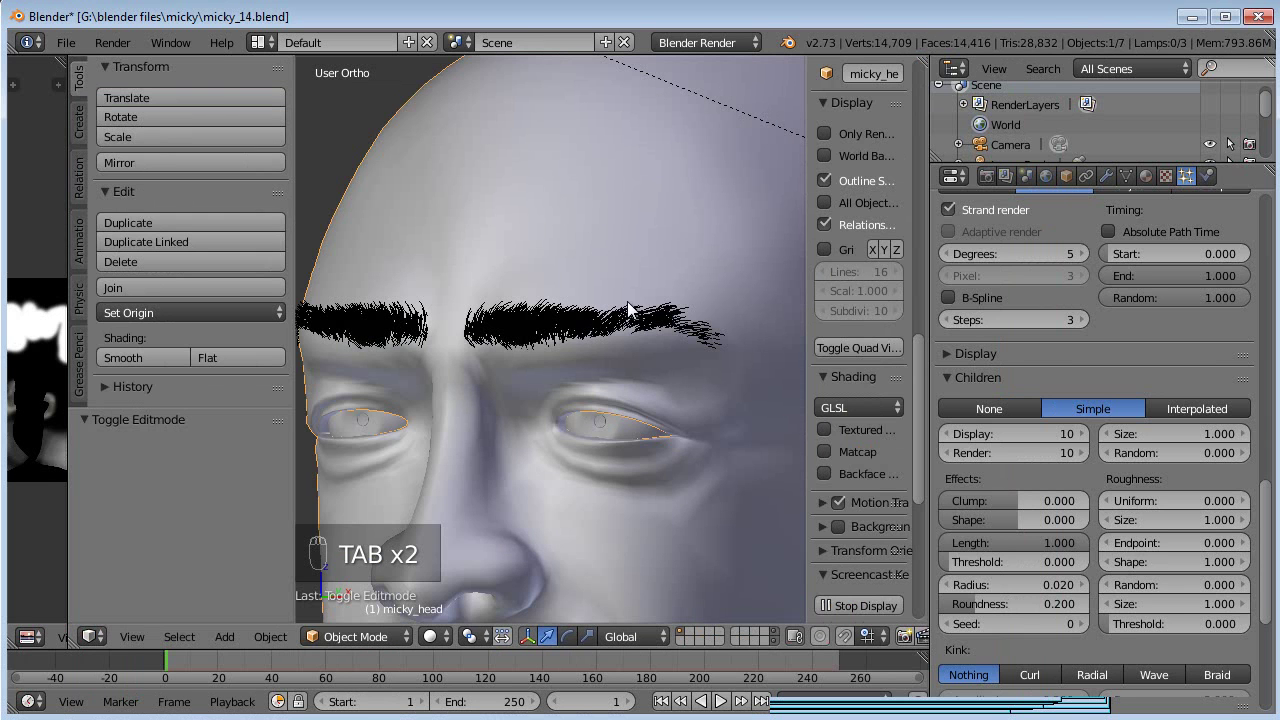
{"action": "left_click", "coordinate": [352, 640]}
{"action": "left_click", "coordinate": [379, 478]}
{"action": "key", "text": "a"}
{"action": "key", "text": "a"}
{"action": "key", "text": "a"}
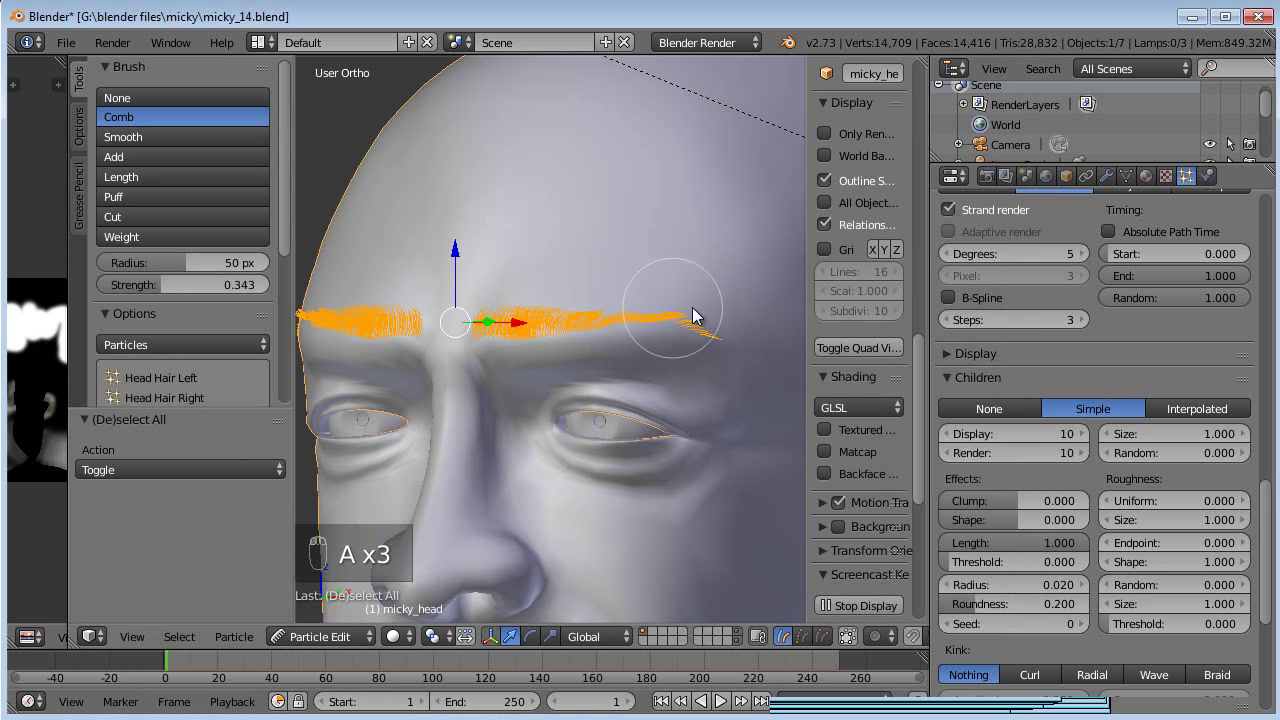
- Try disconnecting the Eyebrows hair from the head, and undo it
{"action": "scroll", "coordinate": [1093, 306], "scroll_direction": "up", "scroll_amount": 10}
{"action": "scroll", "coordinate": [1093, 306], "scroll_direction": "up", "scroll_amount": 15}
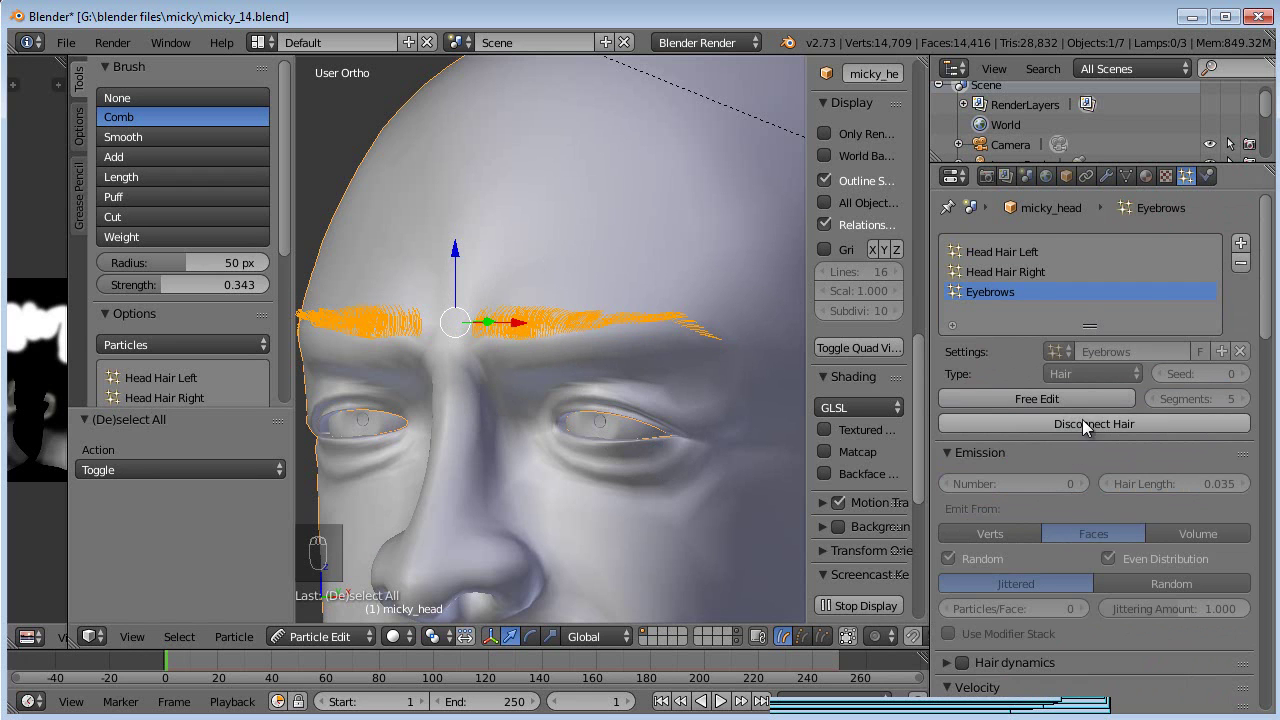
{"action": "left_click", "coordinate": [1083, 424]}
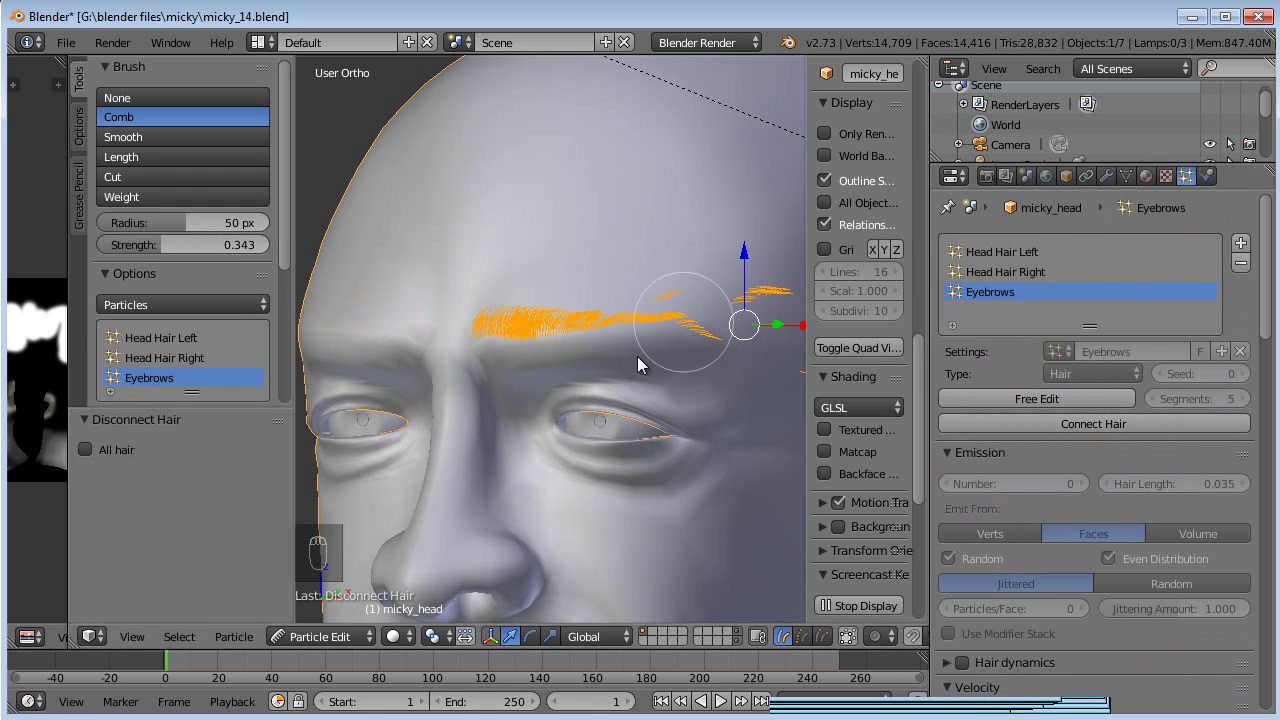
{"action": "key", "text": "ctrl+z"}
- Hide the Subsurf modifier in the viewport and go back to the Eyebrows particle settings
{"action": "left_click", "coordinate": [1106, 177]}
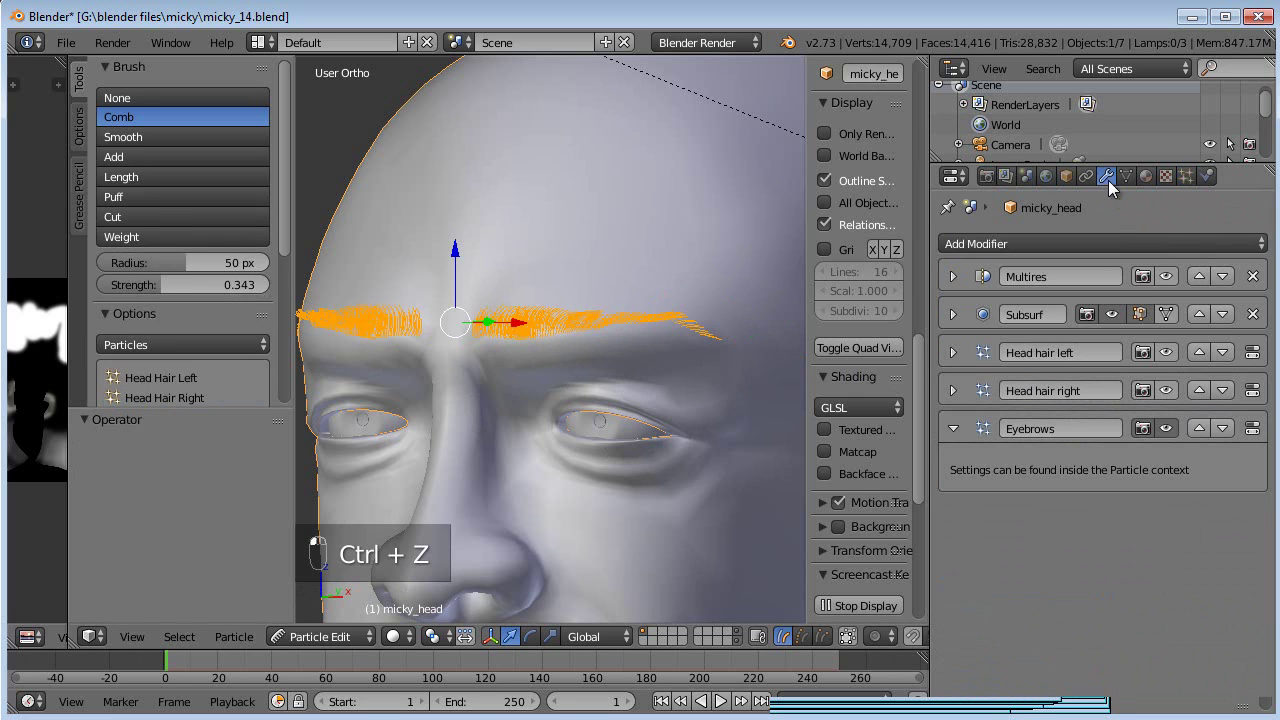
{"action": "left_click", "coordinate": [1111, 315]}
{"action": "left_click", "coordinate": [1165, 176]}
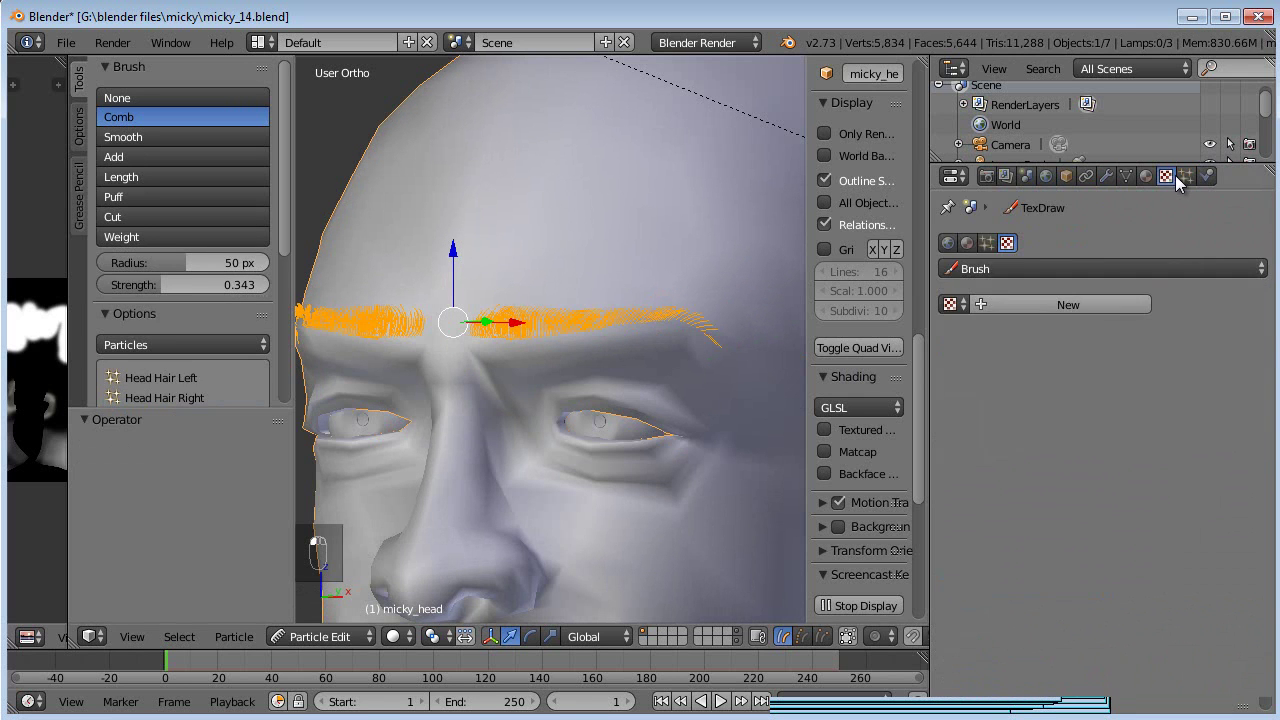
{"action": "left_click", "coordinate": [1185, 176]}
- Disconnect the eyebrow hair again with Subsurf hidden, inspect both brows from the front, and undo the disconnection
{"action": "left_click", "coordinate": [1071, 430]}
{"action": "scroll", "coordinate": [712, 325], "scroll_direction": "down", "scroll_amount": 4}
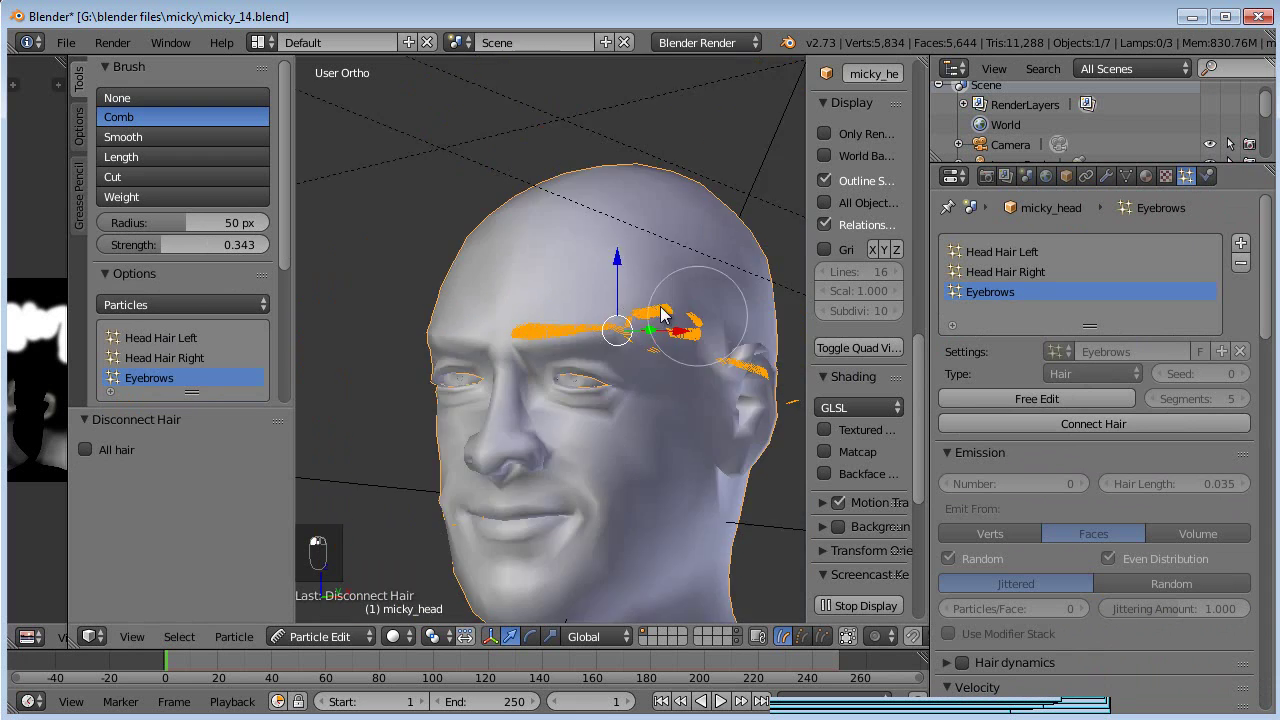
{"action": "middle_click_drag", "start_coordinate": [650, 318], "coordinate": [710, 262]}
{"action": "scroll", "coordinate": [700, 275], "scroll_direction": "up", "scroll_amount": 2}
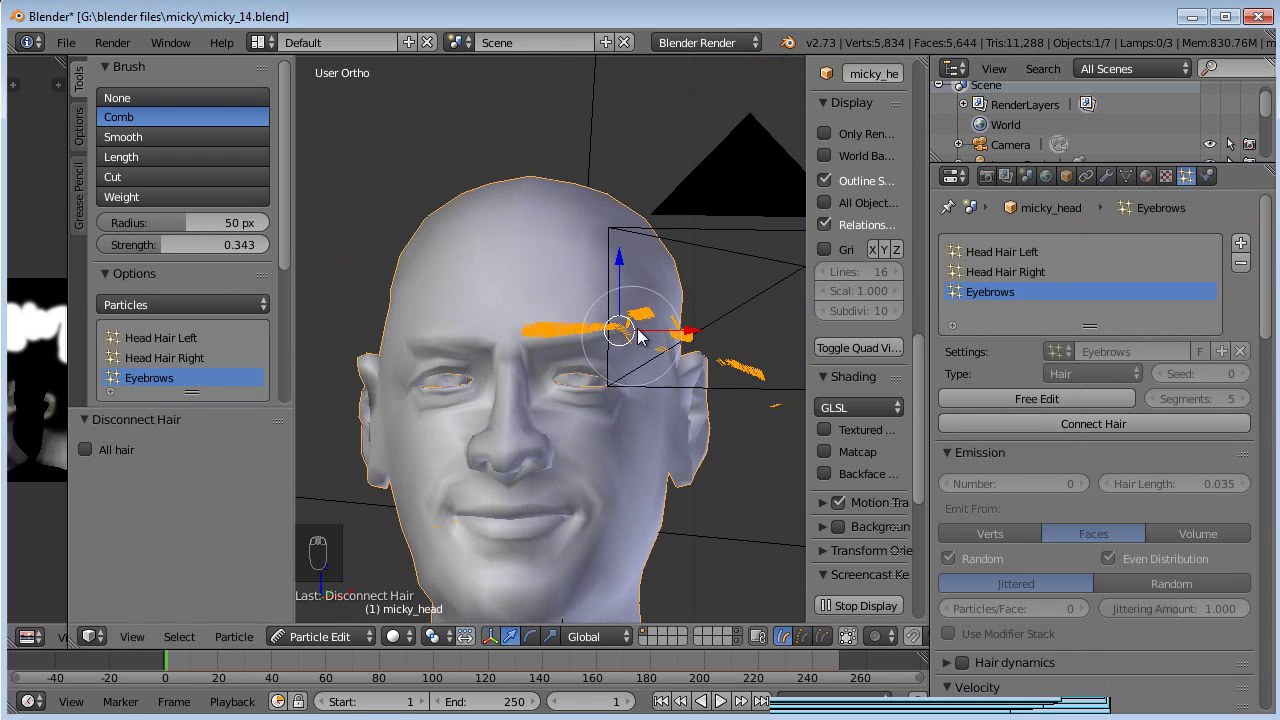
{"action": "key", "text": "ctrl+z"}
- Turn off X Mirror for particle editing and switch the hair selection mode to points
{"action": "left_click_drag", "start_coordinate": [281, 202], "coordinate": [293, 415]}
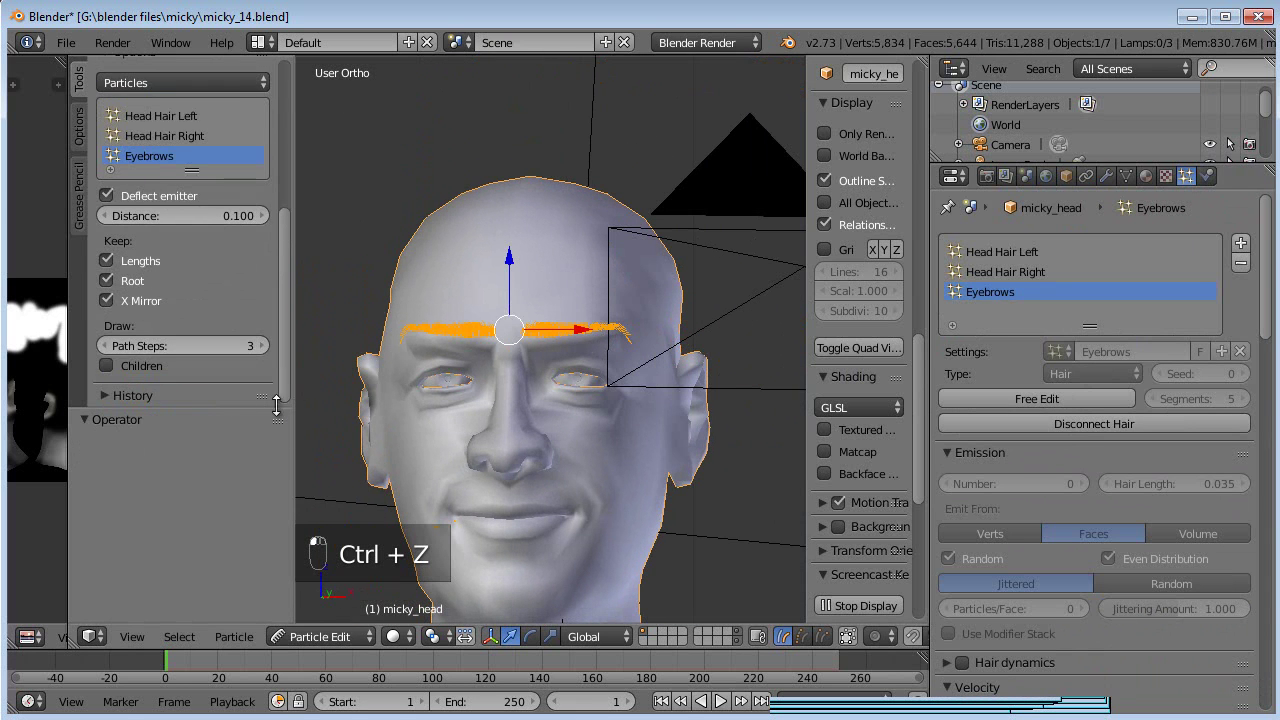
{"action": "left_click", "coordinate": [107, 300]}
{"action": "middle_click_drag", "start_coordinate": [469, 302], "coordinate": [509, 305]}
{"action": "key", "text": "a"}
{"action": "key", "text": "b"}
{"action": "left_click_drag", "start_coordinate": [500, 286], "coordinate": [327, 378]}
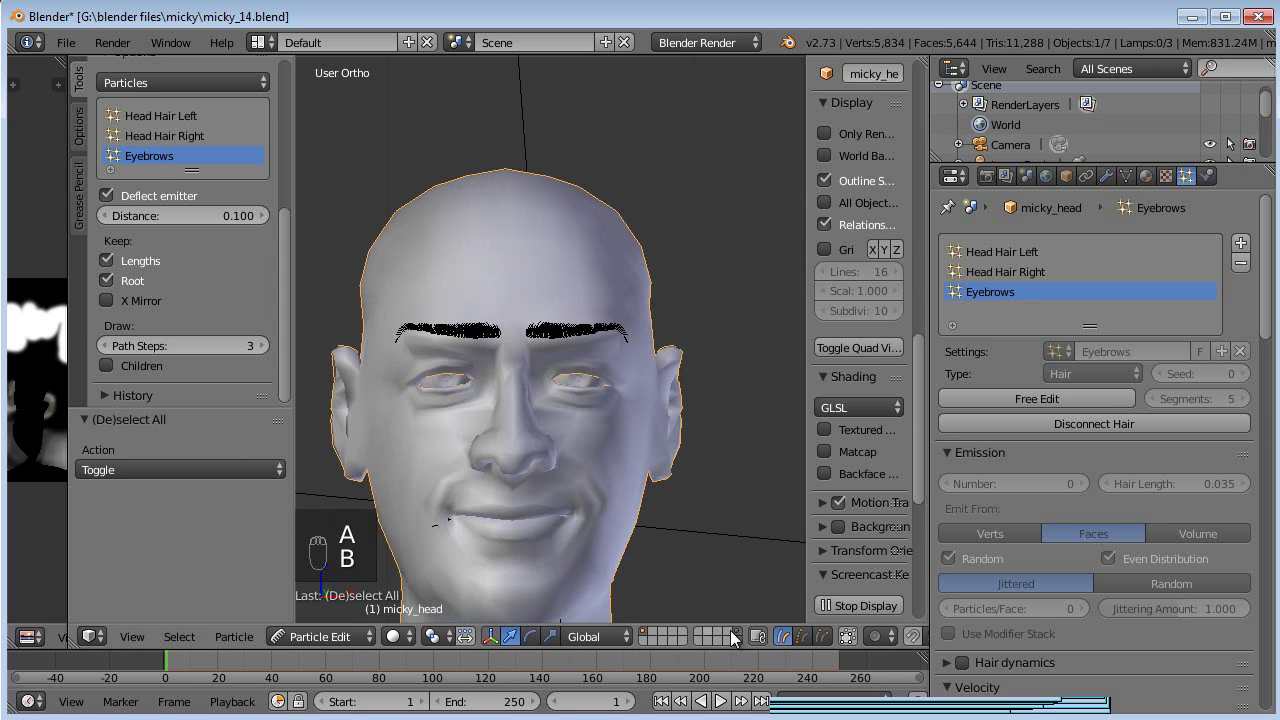
{"action": "left_click", "coordinate": [800, 632]}
- Box-select all hairs of the character's right eyebrow and delete those particles
{"action": "key", "text": "a"}
{"action": "key", "text": "a"}
{"action": "key", "text": "b"}
{"action": "left_click_drag", "start_coordinate": [507, 292], "coordinate": [386, 550]}
{"action": "middle_click_drag", "start_coordinate": [412, 458], "coordinate": [504, 422]}
{"action": "scroll", "coordinate": [504, 422], "scroll_direction": "up", "scroll_amount": 10}
{"action": "key", "text": "Delete"}
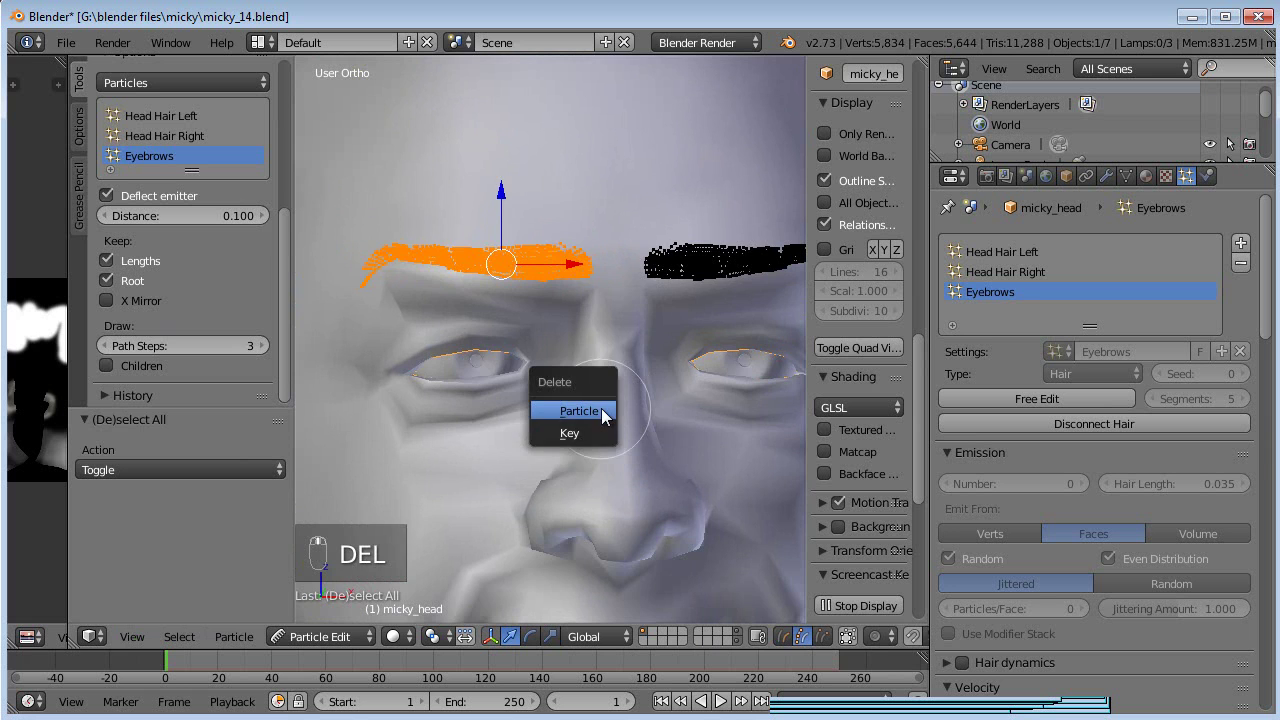
{"action": "left_click", "coordinate": [601, 408]}
- Disconnect the remaining eyebrow's hairs and lower them on the brow, the last move being -0.007 along Z
{"action": "scroll", "coordinate": [601, 408], "scroll_direction": "down", "scroll_amount": 8}
{"action": "key", "text": "a"}
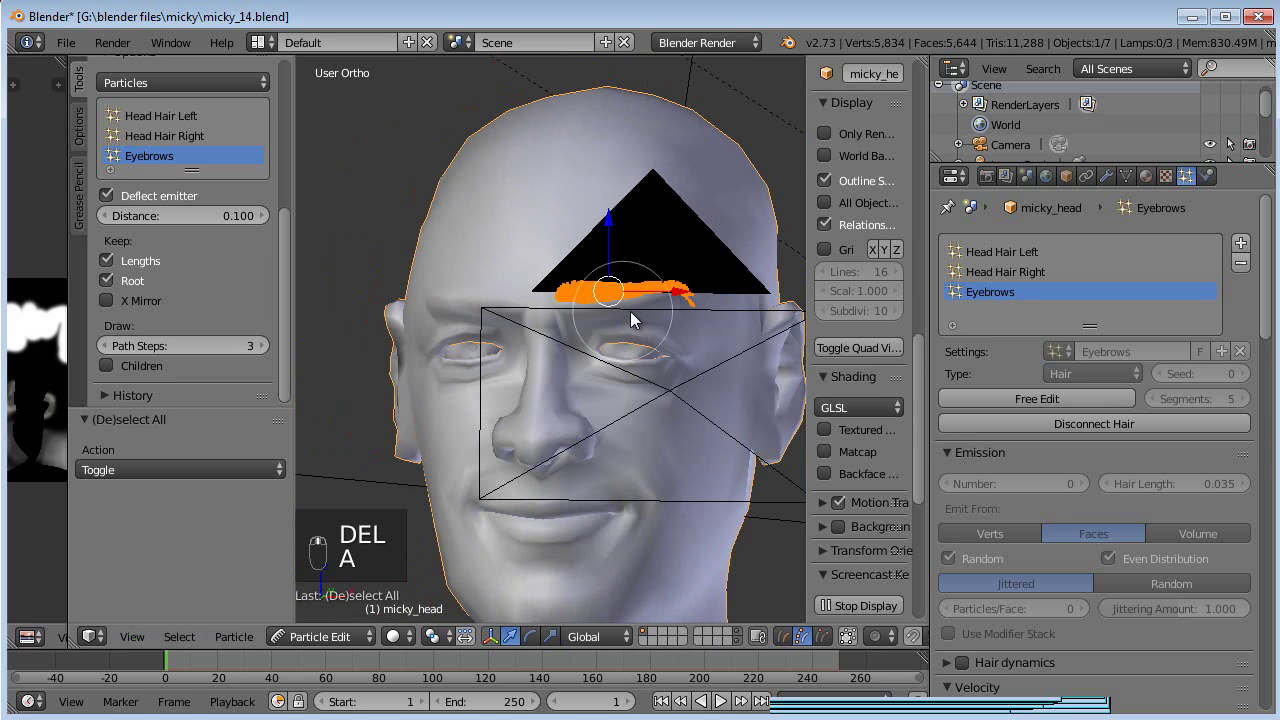
{"action": "scroll", "coordinate": [623, 411], "scroll_direction": "up", "scroll_amount": 10}
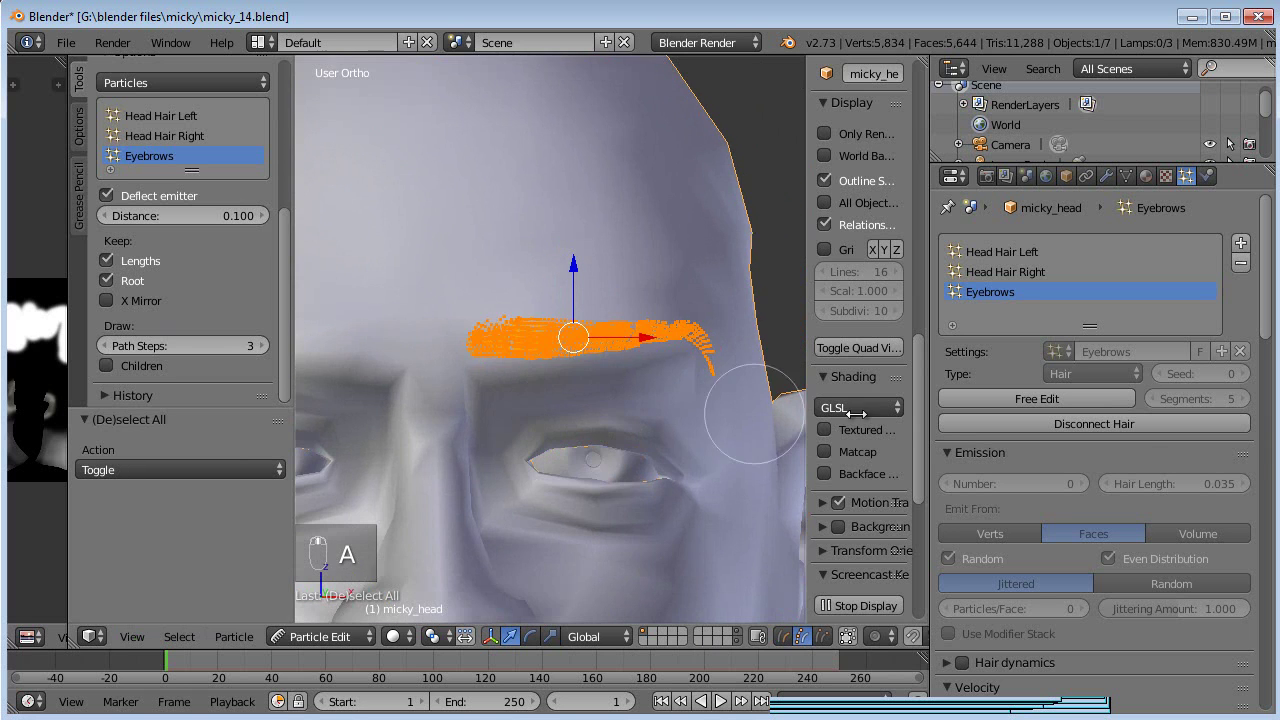
{"action": "left_click", "coordinate": [1105, 424]}
{"action": "left_click_drag", "start_coordinate": [572, 264], "coordinate": [574, 292]}
{"action": "middle_click_drag", "start_coordinate": [574, 292], "coordinate": [471, 366]}
{"action": "left_click_drag", "start_coordinate": [584, 369], "coordinate": [581, 365]}
{"action": "middle_click_drag", "start_coordinate": [581, 365], "coordinate": [605, 293]}
{"action": "left_click_drag", "start_coordinate": [576, 291], "coordinate": [576, 297]}
{"action": "middle_click_drag", "start_coordinate": [552, 323], "coordinate": [1015, 450]}
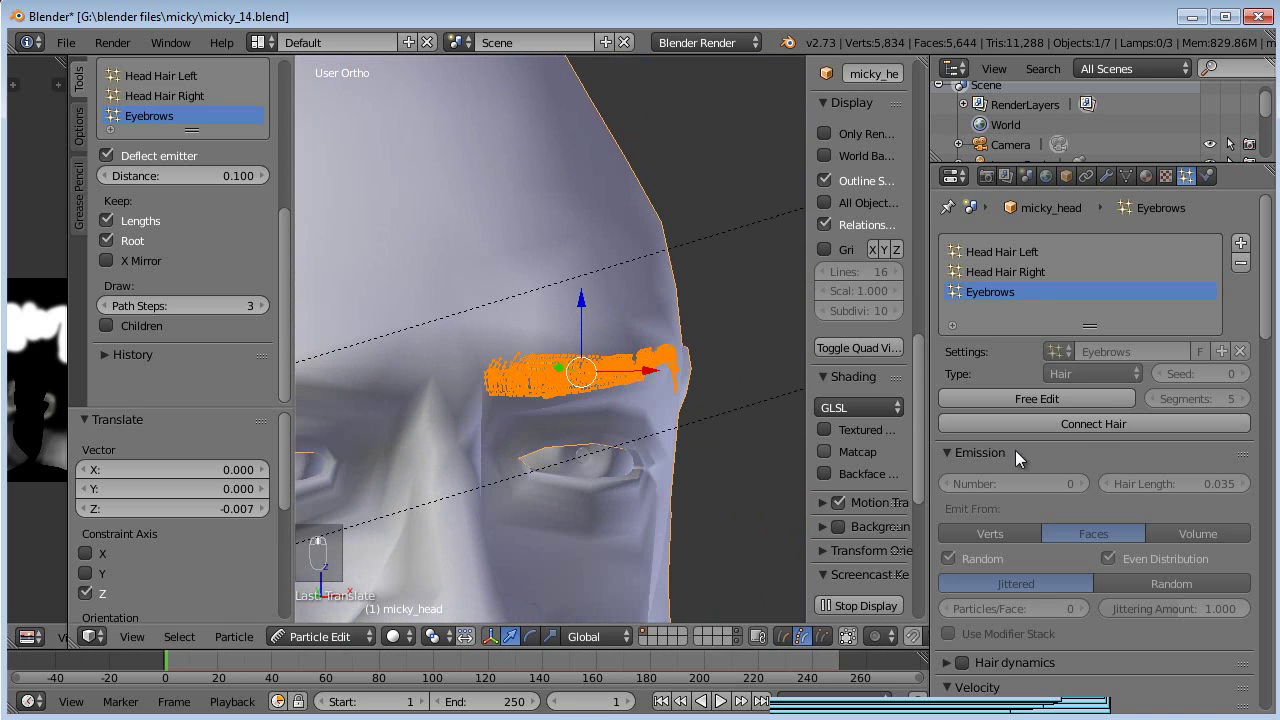
- Reconnect the lowered eyebrow hairs to the head and return to Object Mode
{"action": "left_click", "coordinate": [1096, 422]}
{"action": "middle_click_drag", "start_coordinate": [700, 420], "coordinate": [513, 571]}
{"action": "key", "text": "a"}
{"action": "left_click", "coordinate": [309, 636]}
{"action": "left_click", "coordinate": [314, 614]}
{"action": "scroll", "coordinate": [533, 465], "scroll_direction": "down", "scroll_amount": 3}
{"action": "middle_click_drag", "start_coordinate": [533, 465], "coordinate": [560, 440]}
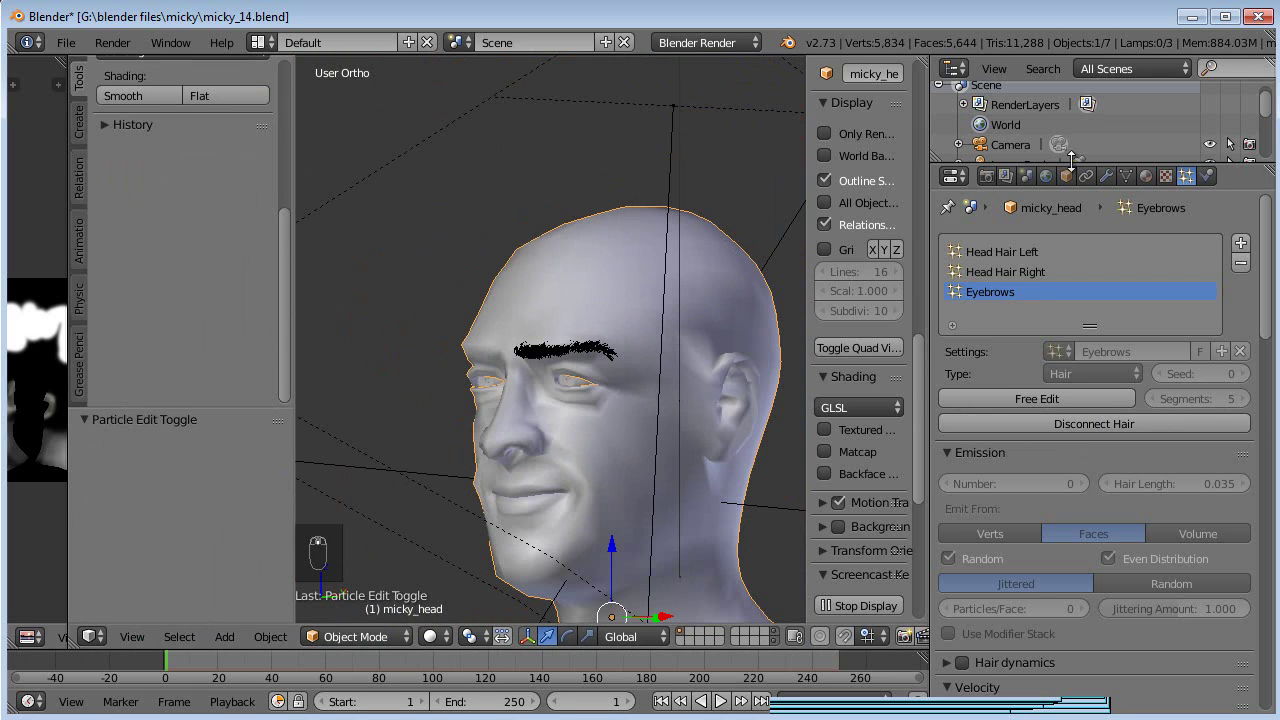
- Turn the Subsurf viewport display back on and re-enter Particle Edit mode close to the eyebrow
{"action": "left_click", "coordinate": [1107, 176]}
{"action": "left_click", "coordinate": [1111, 314]}
{"action": "middle_click_drag", "start_coordinate": [720, 330], "coordinate": [673, 284]}
{"action": "scroll", "coordinate": [650, 320], "scroll_direction": "up", "scroll_amount": 8}
{"action": "middle_click_drag", "start_coordinate": [623, 357], "coordinate": [514, 474]}
{"action": "left_click", "coordinate": [381, 636]}
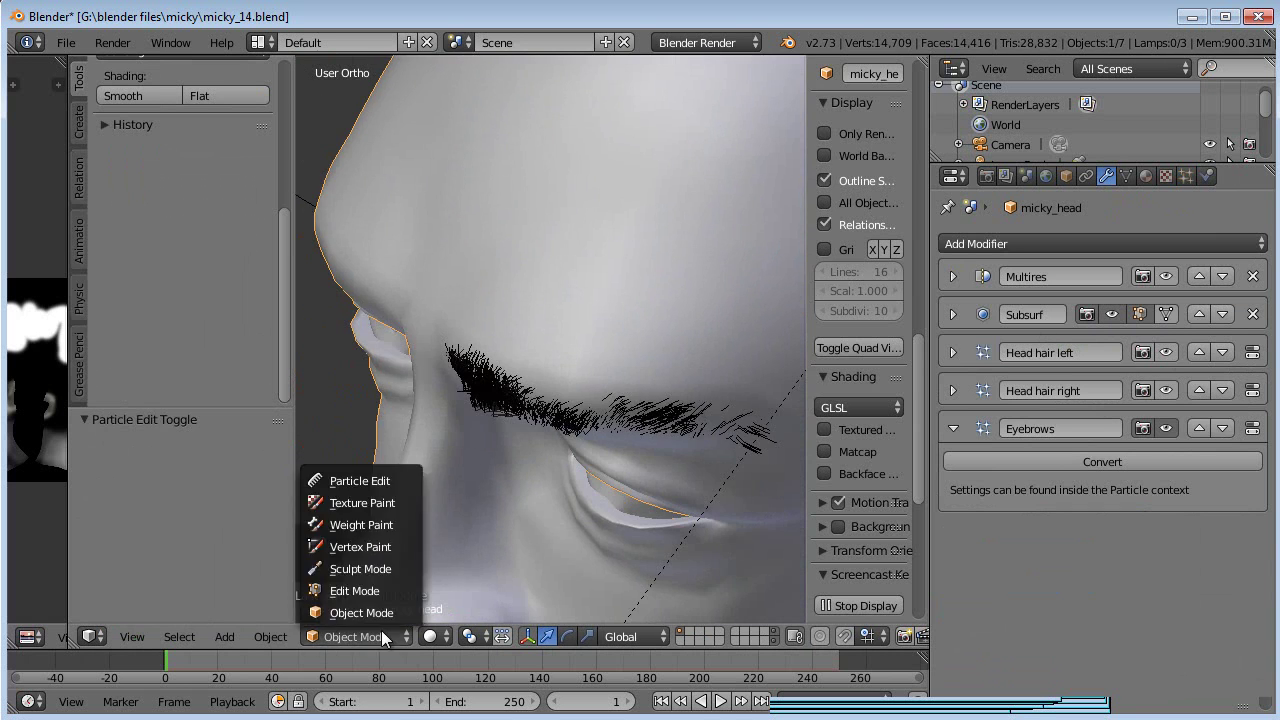
{"action": "left_click", "coordinate": [375, 560]}
- Comb the repositioned eyebrow, smoothing its hairs from the inner end out to the tail
{"action": "middle_click_drag", "start_coordinate": [634, 408], "coordinate": [378, 263]}
{"action": "scroll", "coordinate": [130, 152], "scroll_direction": "up", "scroll_amount": 6}
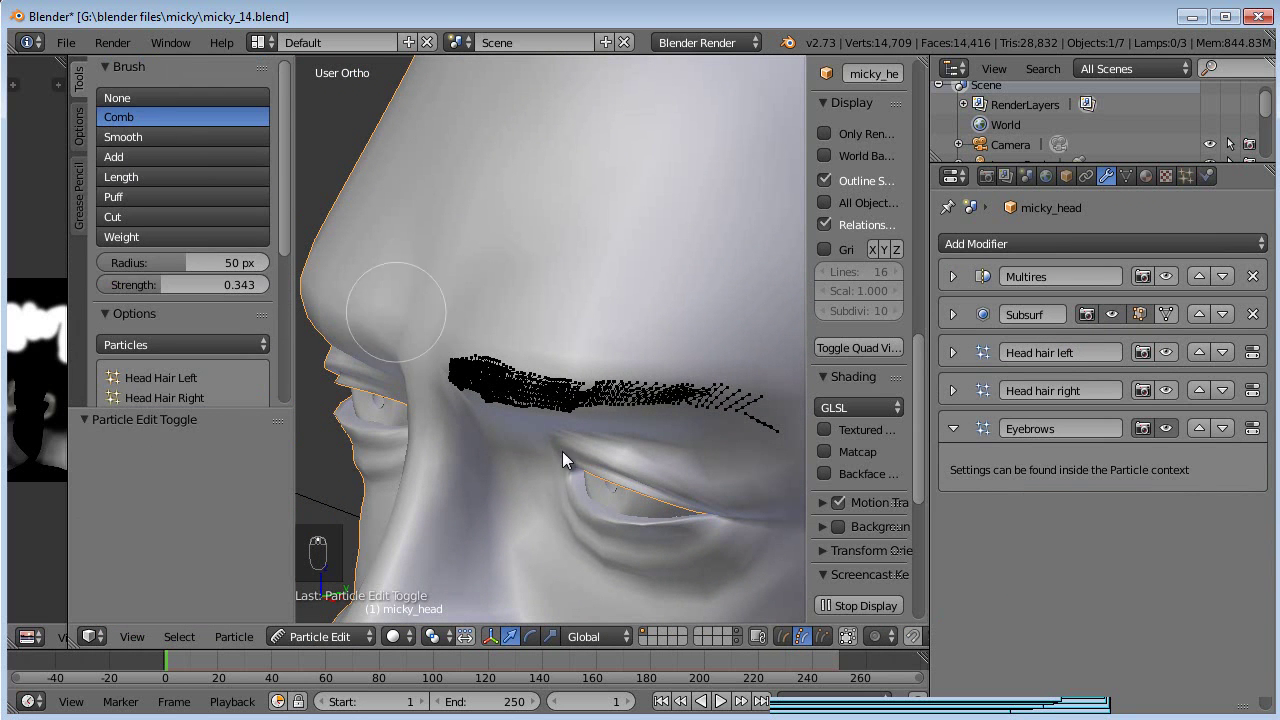
{"action": "left_click_drag", "start_coordinate": [575, 421], "coordinate": [584, 404]}
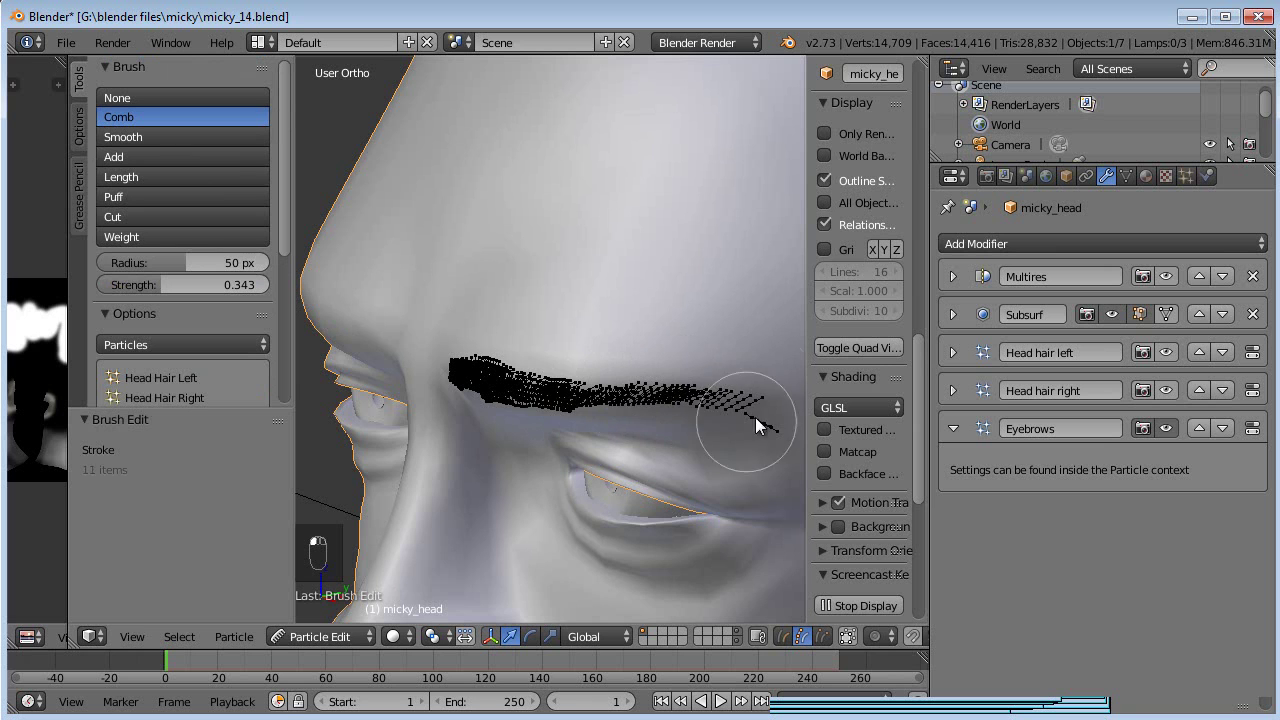
{"action": "middle_click_drag", "start_coordinate": [611, 425], "coordinate": [451, 391]}
{"action": "mouse_move", "coordinate": [451, 391]}
{"action": "left_mouse_down"}
{"action": "mouse_move", "coordinate": [495, 360]}
{"action": "mouse_move", "coordinate": [586, 348]}
{"action": "mouse_move", "coordinate": [778, 358]}
{"action": "left_mouse_up"}
{"action": "mouse_move", "coordinate": [778, 358]}
{"action": "middle_mouse_down"}
{"action": "mouse_move", "coordinate": [726, 371]}
{"action": "mouse_move", "coordinate": [678, 331]}
{"action": "mouse_move", "coordinate": [684, 403]}
{"action": "mouse_move", "coordinate": [631, 402]}
{"action": "middle_mouse_up"}
{"action": "scroll", "coordinate": [631, 402], "scroll_direction": "up", "scroll_amount": 4}
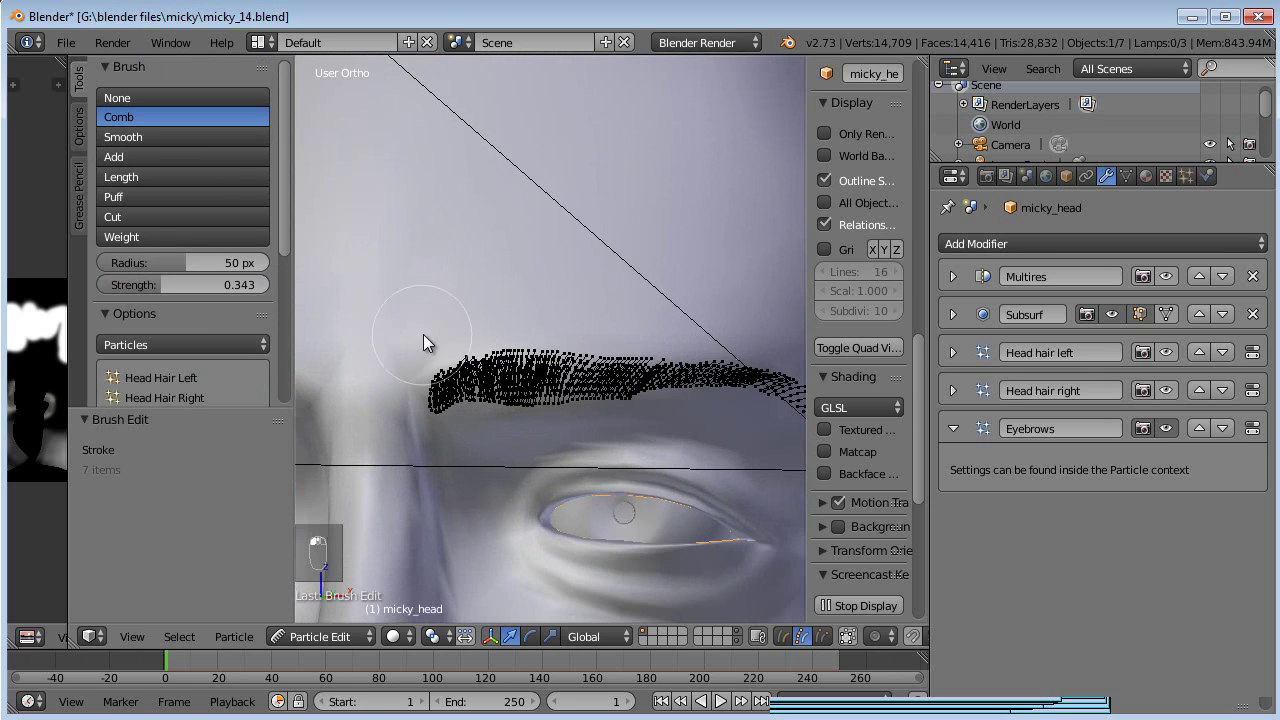
- Select all hairs of the remaining eyebrow and mirror them to the other side of the face
{"action": "scroll", "coordinate": [602, 410], "scroll_direction": "down", "scroll_amount": 4}
{"action": "key", "text": "KP_1"}
{"action": "key", "text": "a"}
{"action": "key", "text": "a"}
{"action": "middle_click_drag", "start_coordinate": [602, 432], "coordinate": [659, 372], "text": "shift"}
{"action": "left_click", "coordinate": [320, 636]}
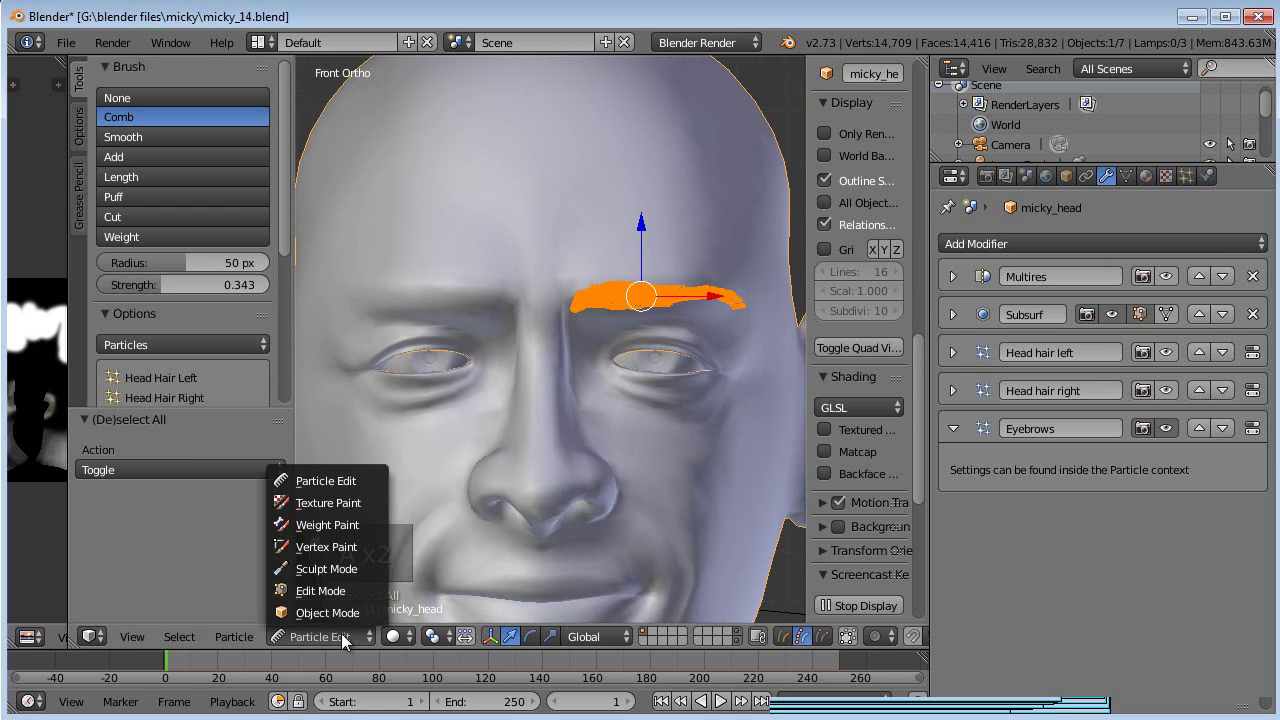
{"action": "left_click", "coordinate": [234, 636]}
{"action": "left_click", "coordinate": [253, 543]}
{"action": "key", "text": "a"}
{"action": "key", "text": "Tab"}
{"action": "key", "text": "Tab"}
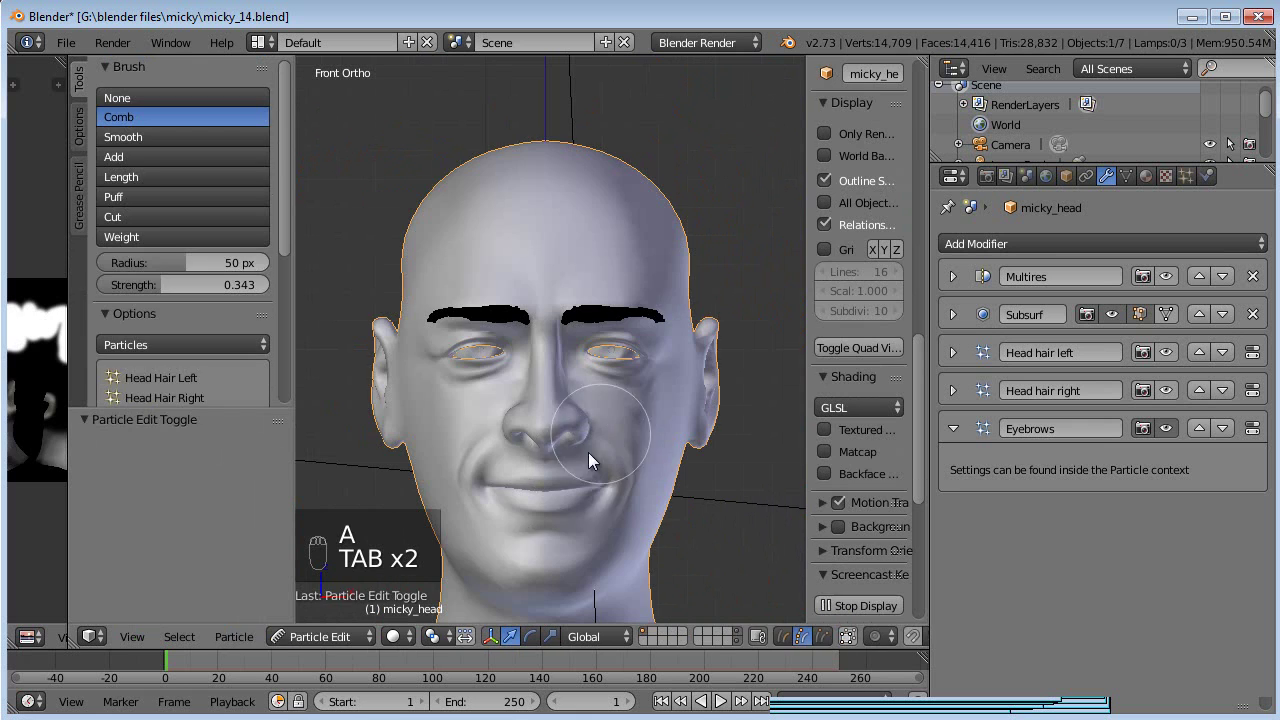
- Return to Object Mode and render the head with the mirrored eyebrows from the camera view
{"action": "left_click", "coordinate": [347, 636]}
{"action": "left_click", "coordinate": [334, 611]}
{"action": "key", "text": "a"}
{"action": "key", "text": "a"}
{"action": "key", "text": "a"}
{"action": "scroll", "coordinate": [690, 417], "scroll_direction": "up", "scroll_amount": 2}
{"action": "middle_click_drag", "start_coordinate": [690, 417], "coordinate": [639, 404]}
{"action": "key", "text": "KP_0"}
{"action": "key", "text": "F12"}
{"action": "left_click_drag", "start_coordinate": [582, 102], "coordinate": [579, 82]}
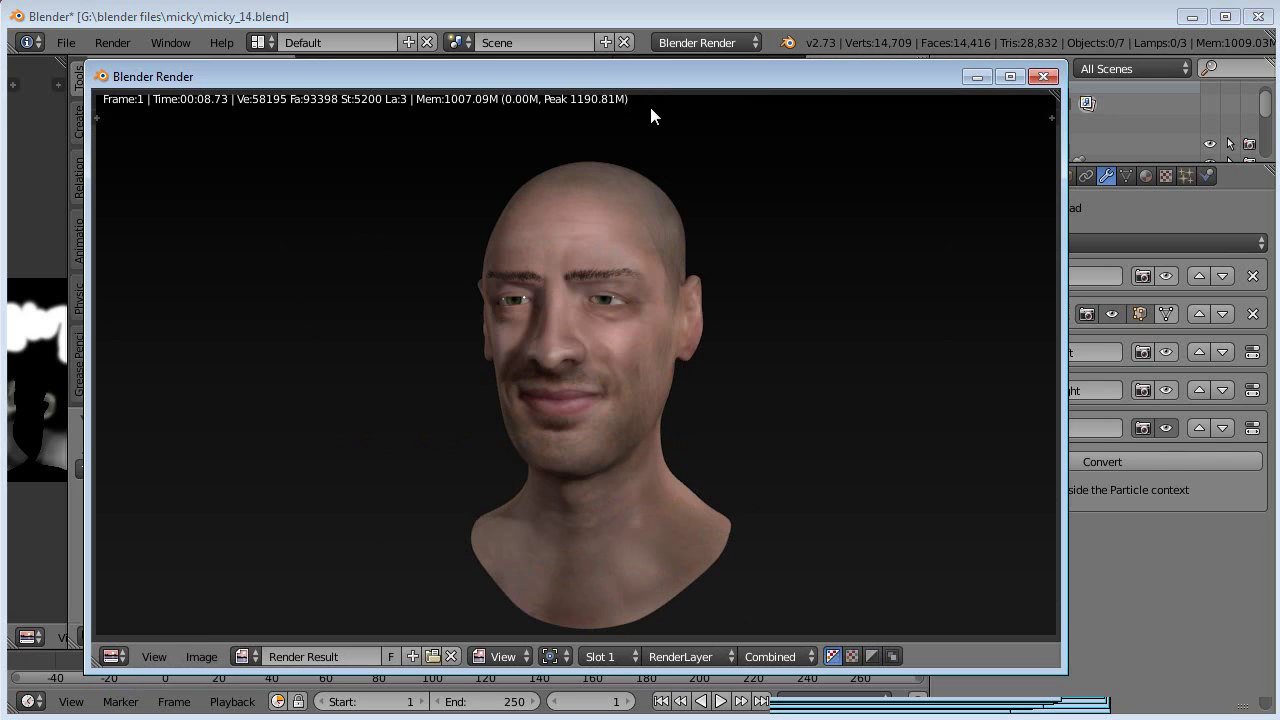
- Dismiss the render, set the Eyebrows system's rendered child count to 20 and save over micky_14.blend
{"action": "left_click_drag", "start_coordinate": [639, 74], "coordinate": [644, 70]}
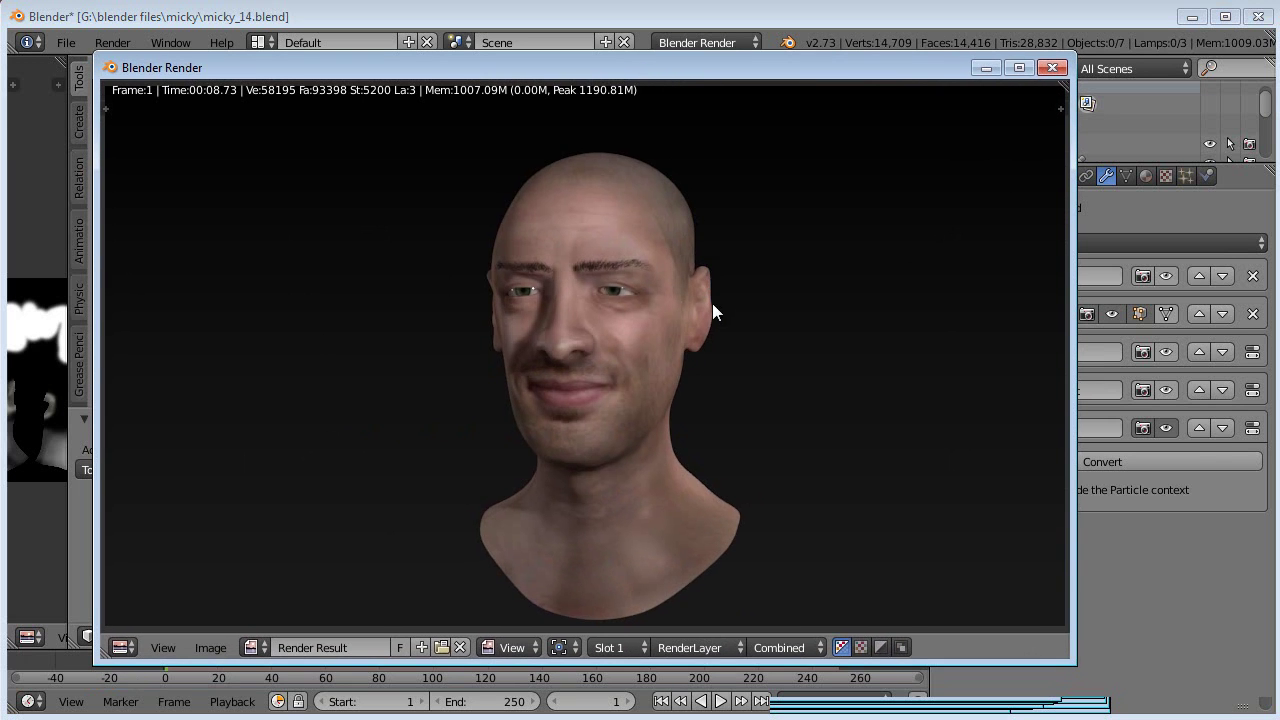
{"action": "left_click", "coordinate": [1056, 67]}
{"action": "left_click", "coordinate": [1185, 176]}
{"action": "scroll", "coordinate": [1048, 597], "scroll_direction": "down", "scroll_amount": 15}
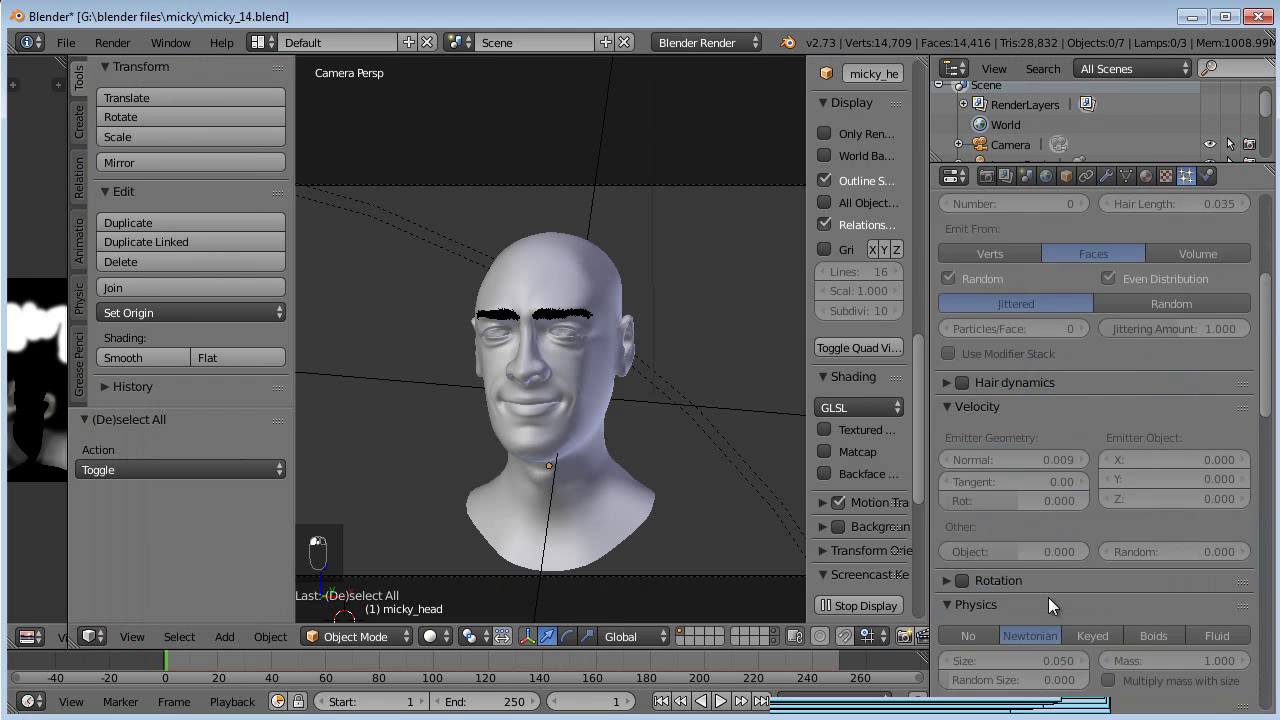
{"action": "scroll", "coordinate": [1020, 614], "scroll_direction": "down", "scroll_amount": 7}
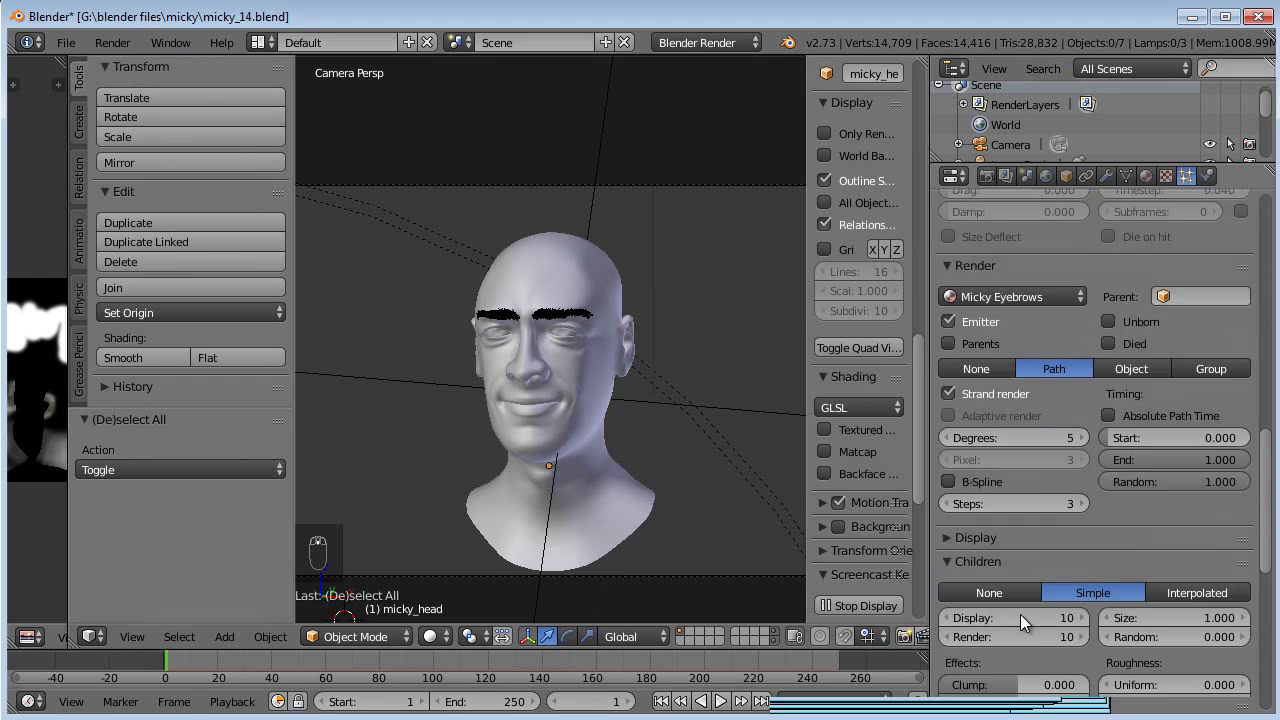
{"action": "left_click", "coordinate": [1025, 517]}
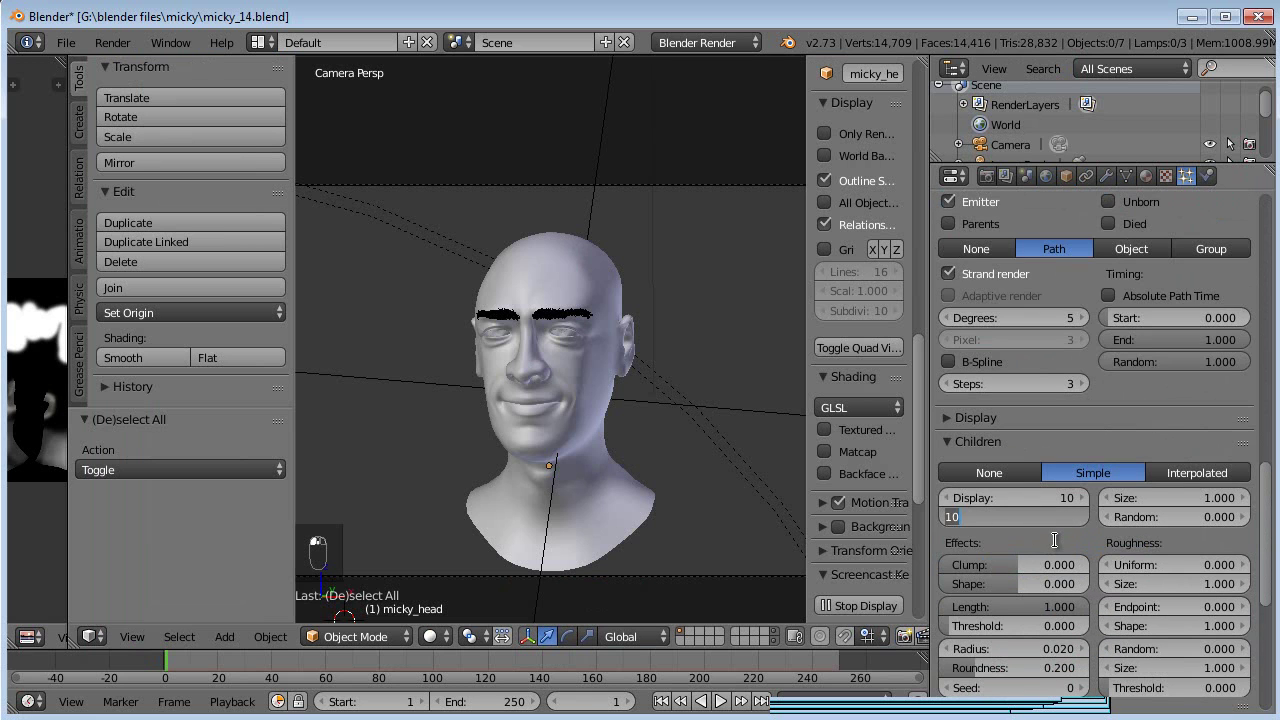
{"action": "type", "text": "20"}
{"action": "key", "text": "Return"}
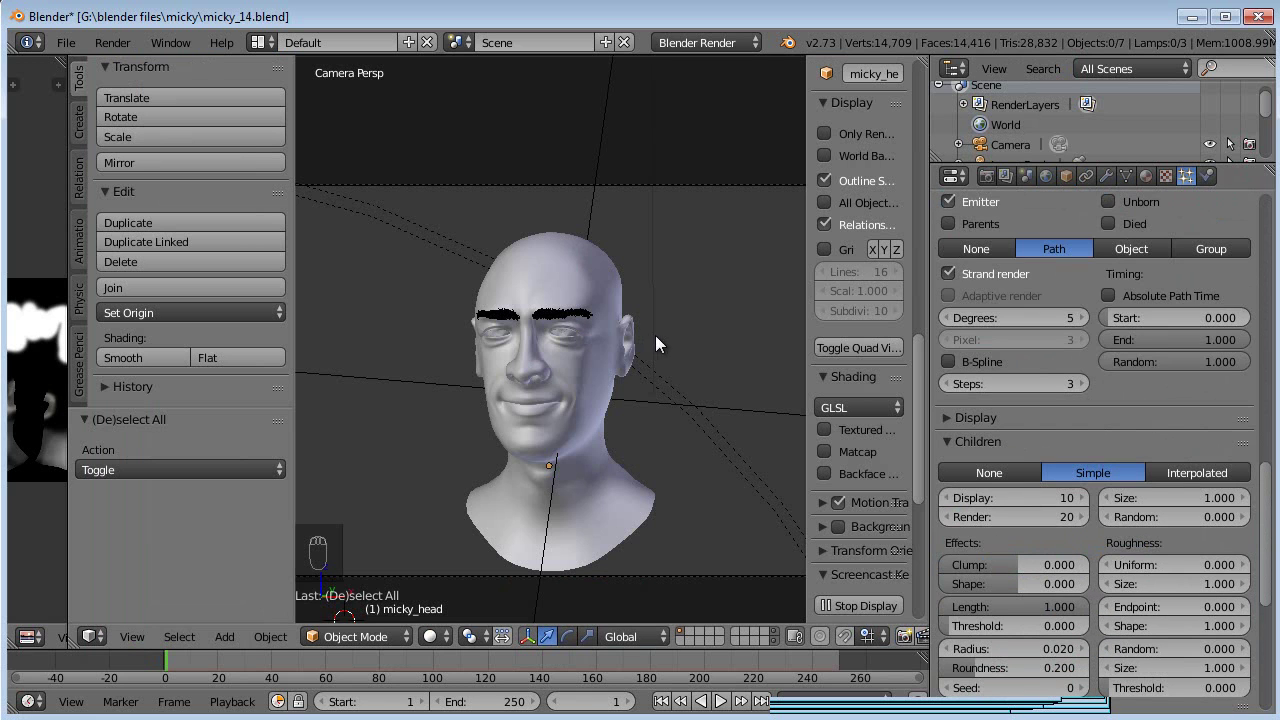
{"action": "key", "text": "ctrl+s"}
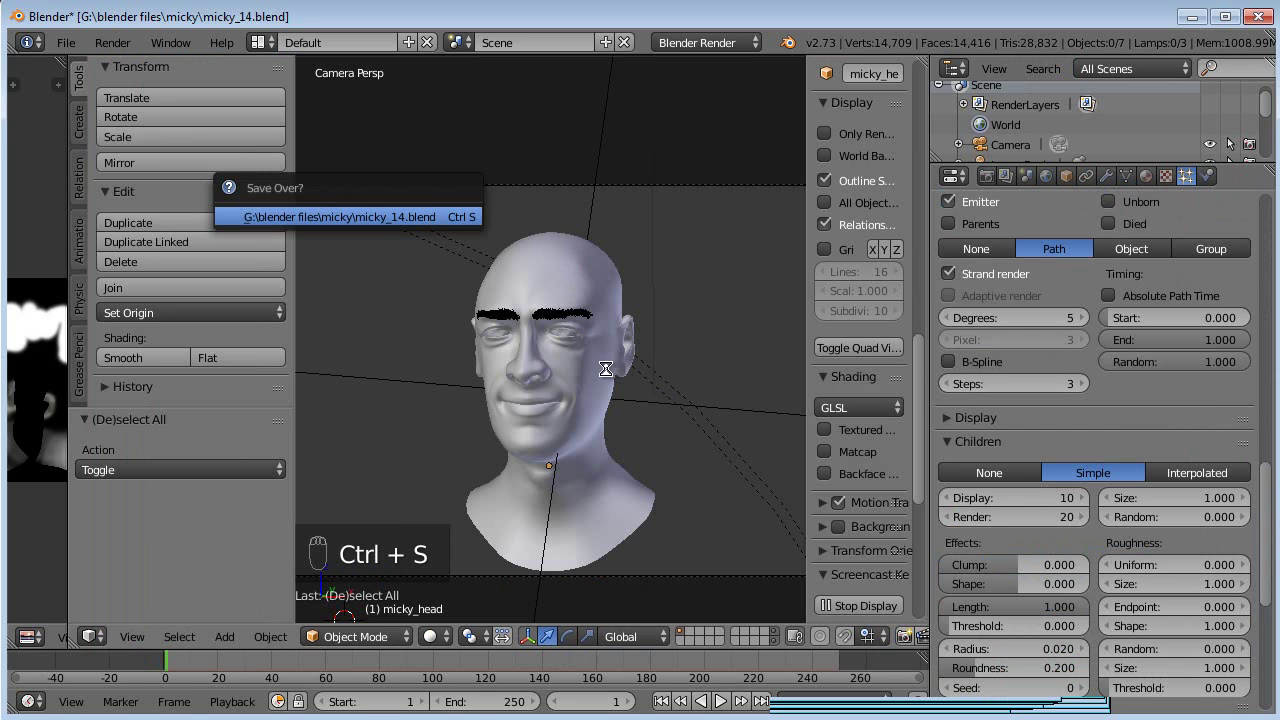
- Show the head from the front, close up on the eye and its eyebrow
{"action": "key", "text": "KP_1"}
{"action": "key", "text": "a"}
{"action": "key", "text": "a"}
{"action": "scroll", "coordinate": [602, 379], "scroll_direction": "up", "scroll_amount": 6}
{"action": "scroll", "coordinate": [1067, 444], "scroll_direction": "up", "scroll_amount": 20}
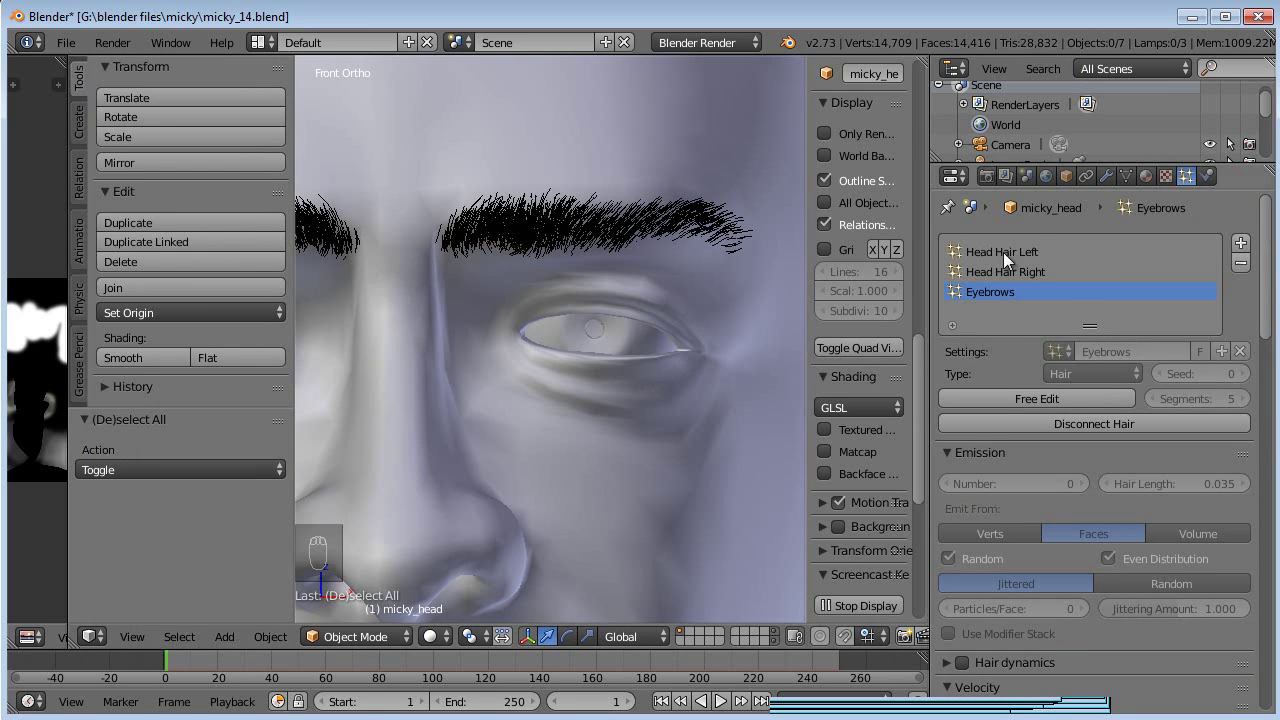
{"action": "left_click", "coordinate": [1240, 243]}
{"action": "double_click", "coordinate": [1004, 311]}
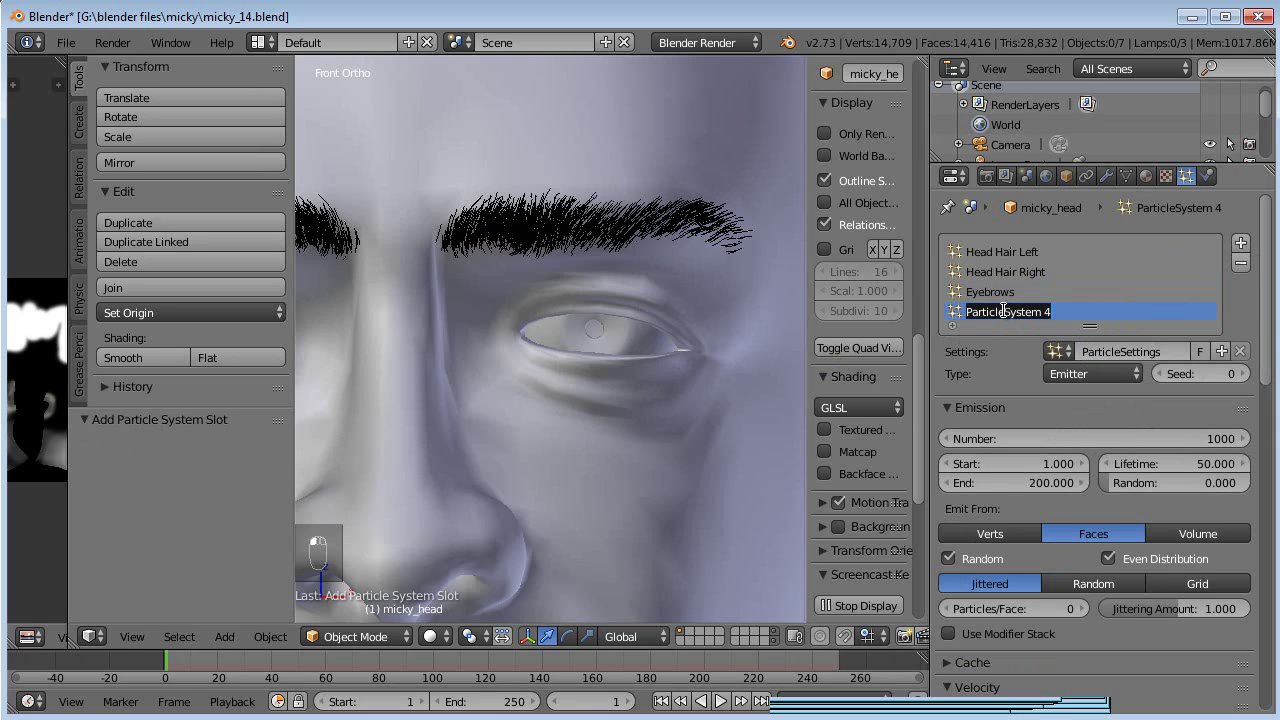
{"action": "type", "text": "eye"}
{"action": "key", "text": "BackSpace"}
{"action": "key", "text": "BackSpace"}
{"action": "type", "text": "E"}
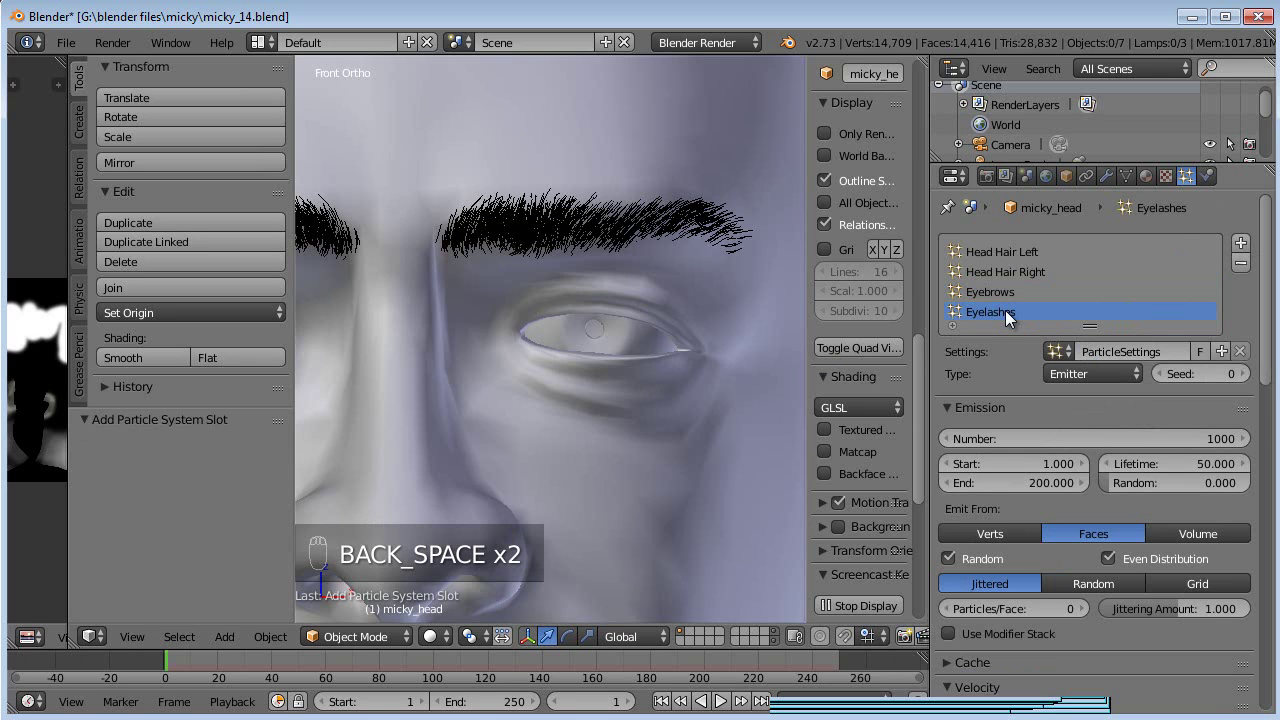
{"action": "left_click", "coordinate": [1095, 374]}
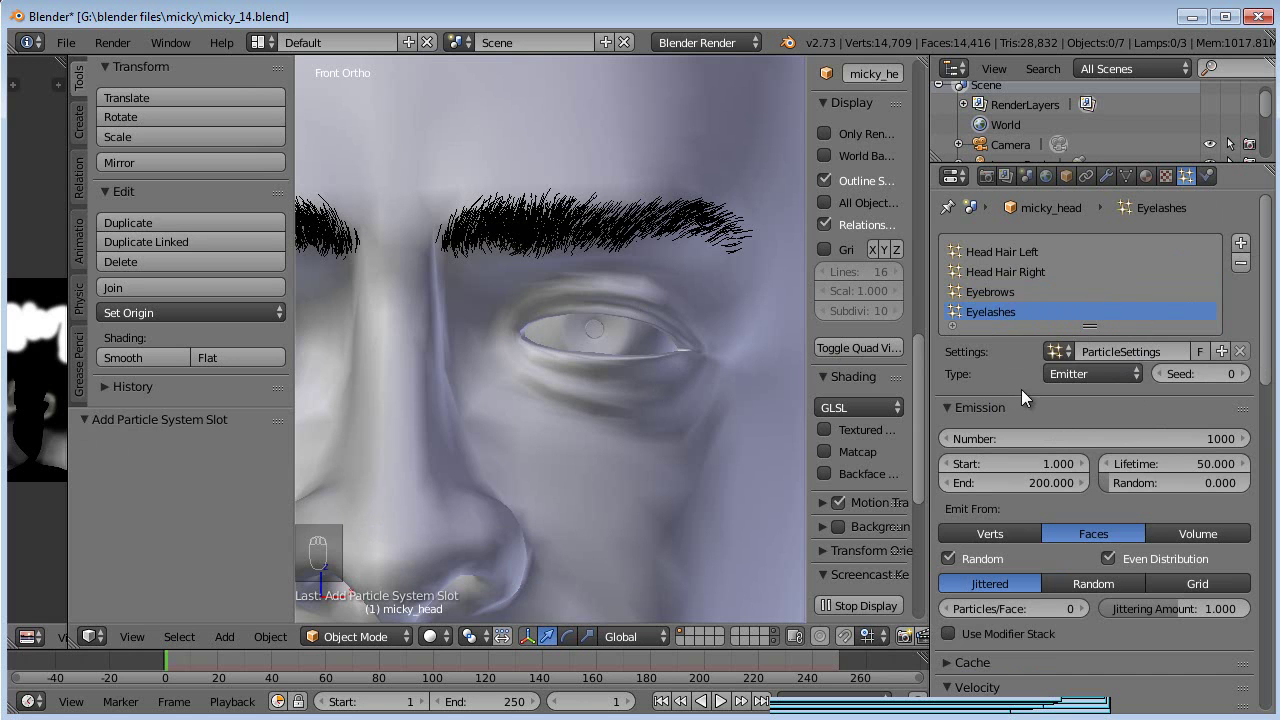
{"action": "left_click", "coordinate": [1240, 263]}
{"action": "left_click", "coordinate": [975, 291]}
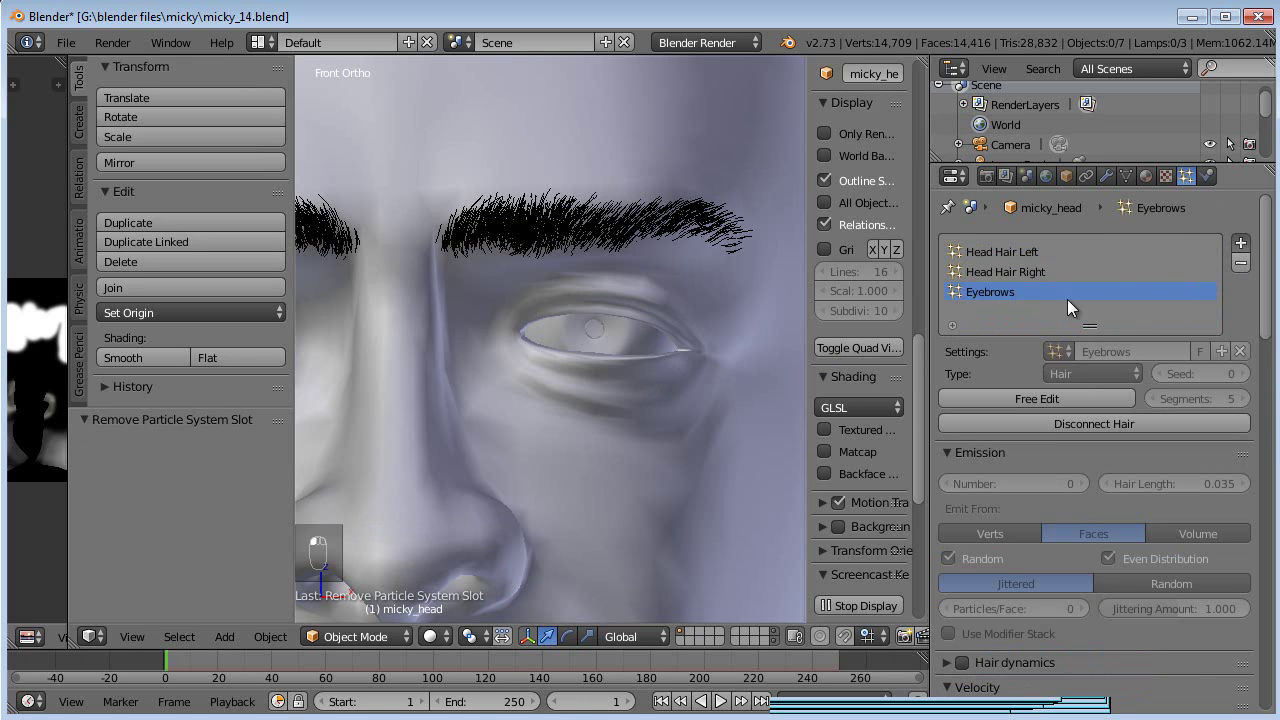
- Add a new particle system to the head and name it Eyelashes
{"action": "left_click", "coordinate": [1240, 243]}
{"action": "type", "text": "eye"}
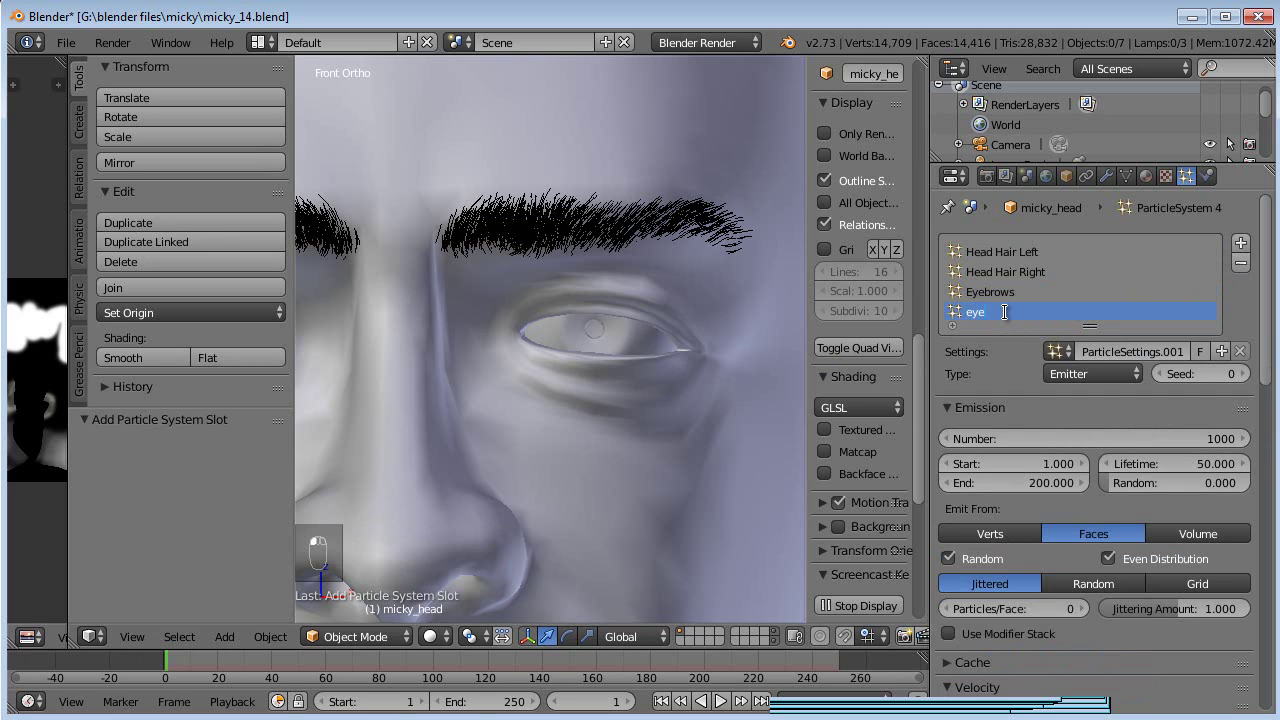
{"action": "key", "text": "BackSpace"}
{"action": "key", "text": "BackSpace"}
{"action": "key", "text": "BackSpace"}
{"action": "type", "text": "Eyelashes"}
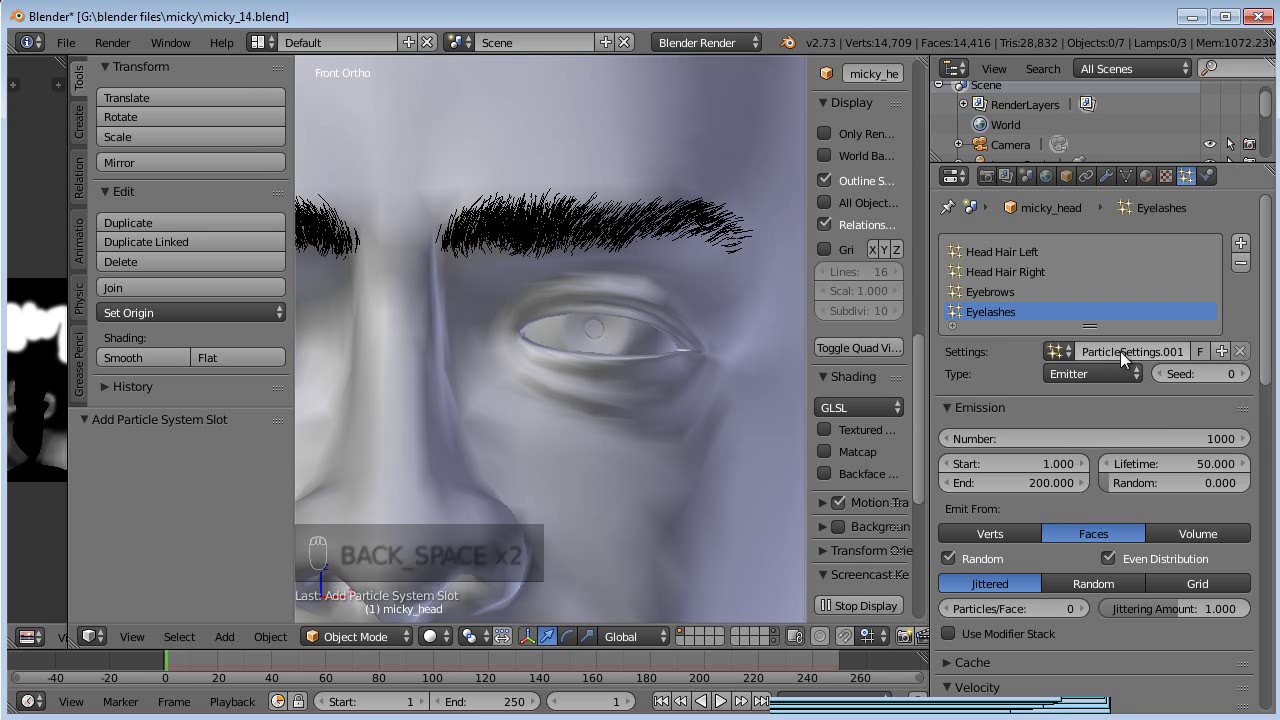
- Assign the existing Eyebrows particle settings to the Eyelashes system
{"action": "left_click", "coordinate": [1060, 351]}
{"action": "left_click", "coordinate": [988, 291]}
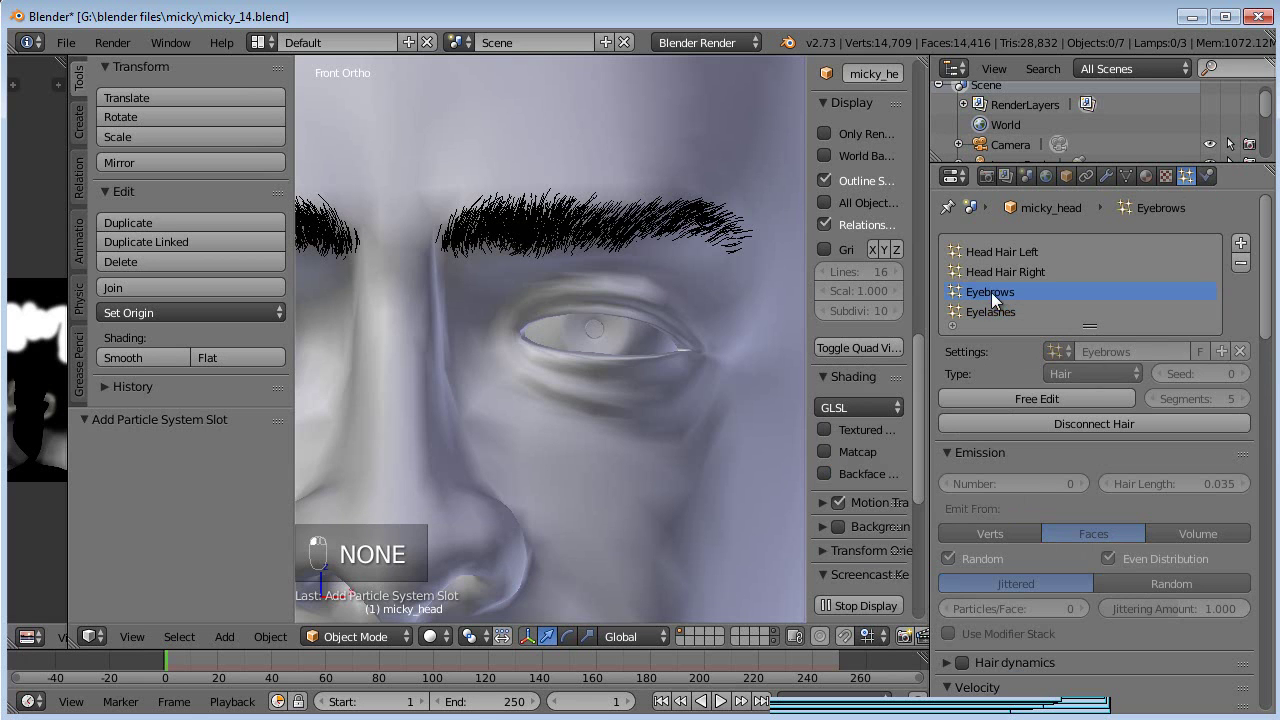
{"action": "left_click", "coordinate": [995, 312]}
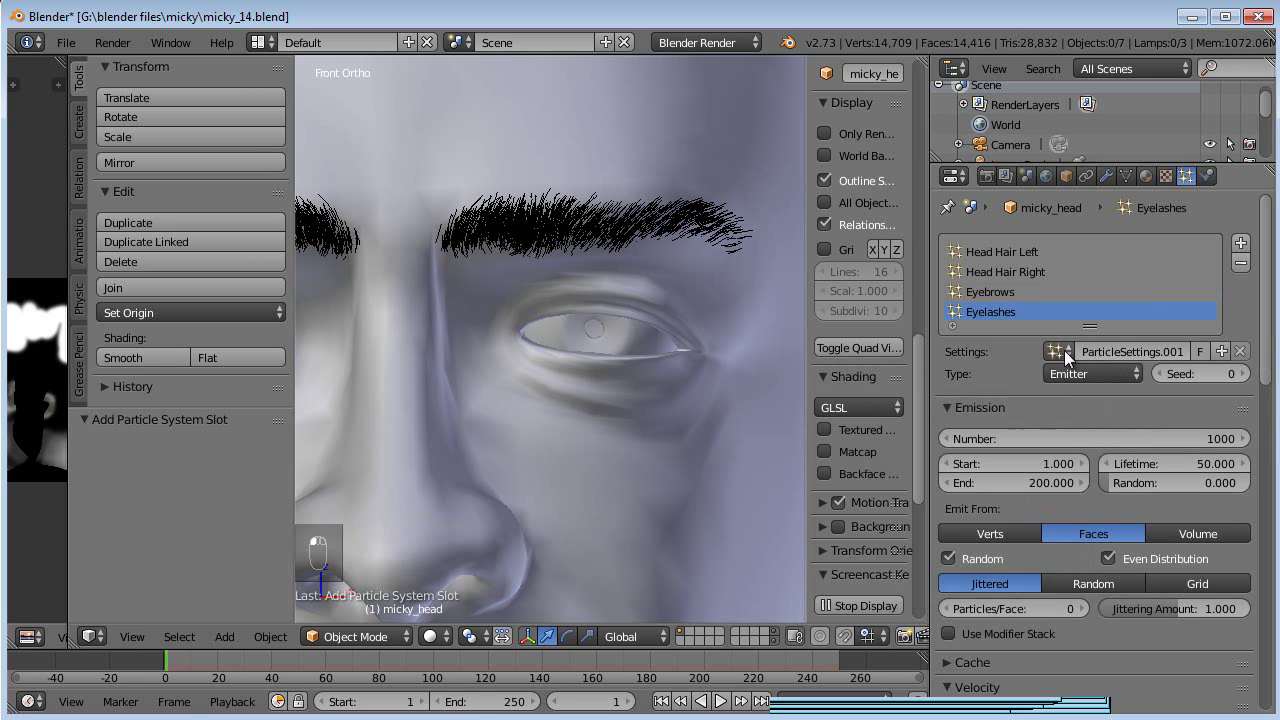
{"action": "left_click", "coordinate": [1062, 351]}
{"action": "left_click", "coordinate": [1040, 377]}
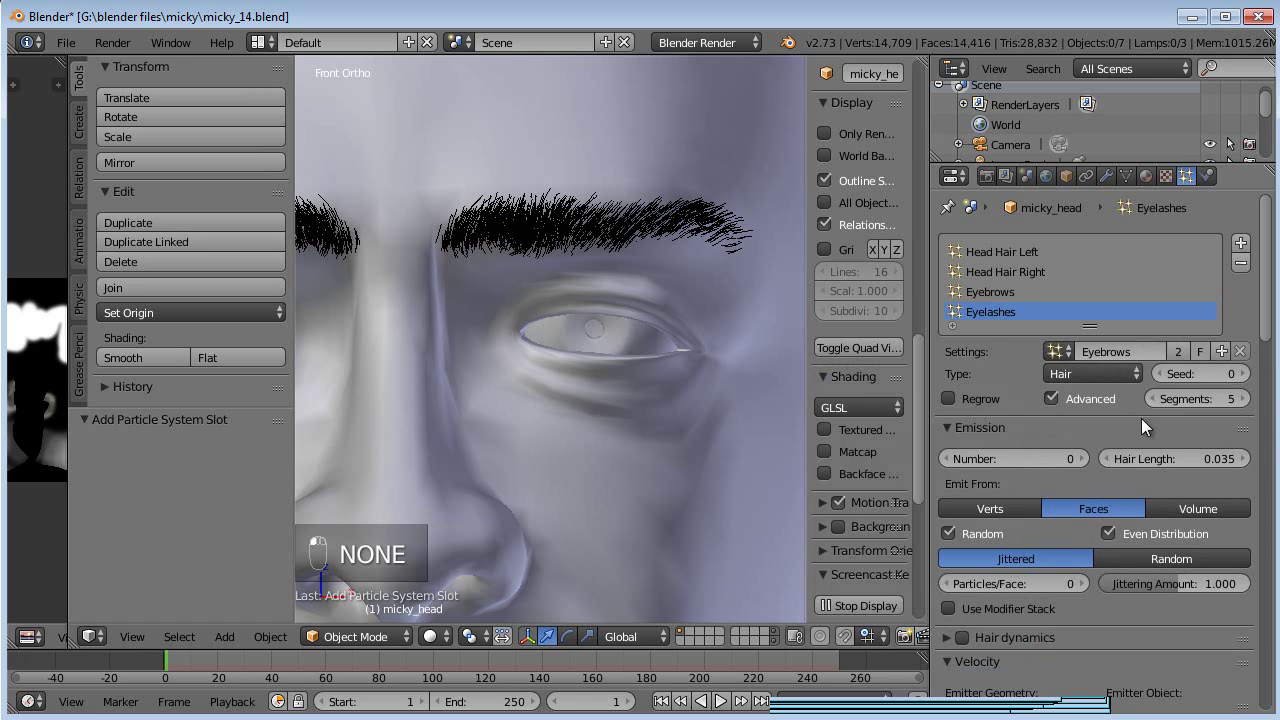
- Make the assigned particle settings a single-user copy, rename it Eyelashes and review its render and children options
{"action": "left_click", "coordinate": [1182, 351]}
{"action": "left_click", "coordinate": [1106, 352]}
{"action": "key", "text": "Left"}
{"action": "key", "text": "Left"}
{"action": "key", "text": "Left"}
{"action": "key", "text": "Left"}
{"action": "key", "text": "Left"}
{"action": "key", "text": "Left"}
{"action": "key", "text": "shift+End"}
{"action": "type", "text": "las"}
{"action": "key", "text": "Return"}
{"action": "scroll", "coordinate": [1083, 524], "scroll_direction": "down", "scroll_amount": 8}
{"action": "scroll", "coordinate": [1044, 556], "scroll_direction": "down", "scroll_amount": 10}
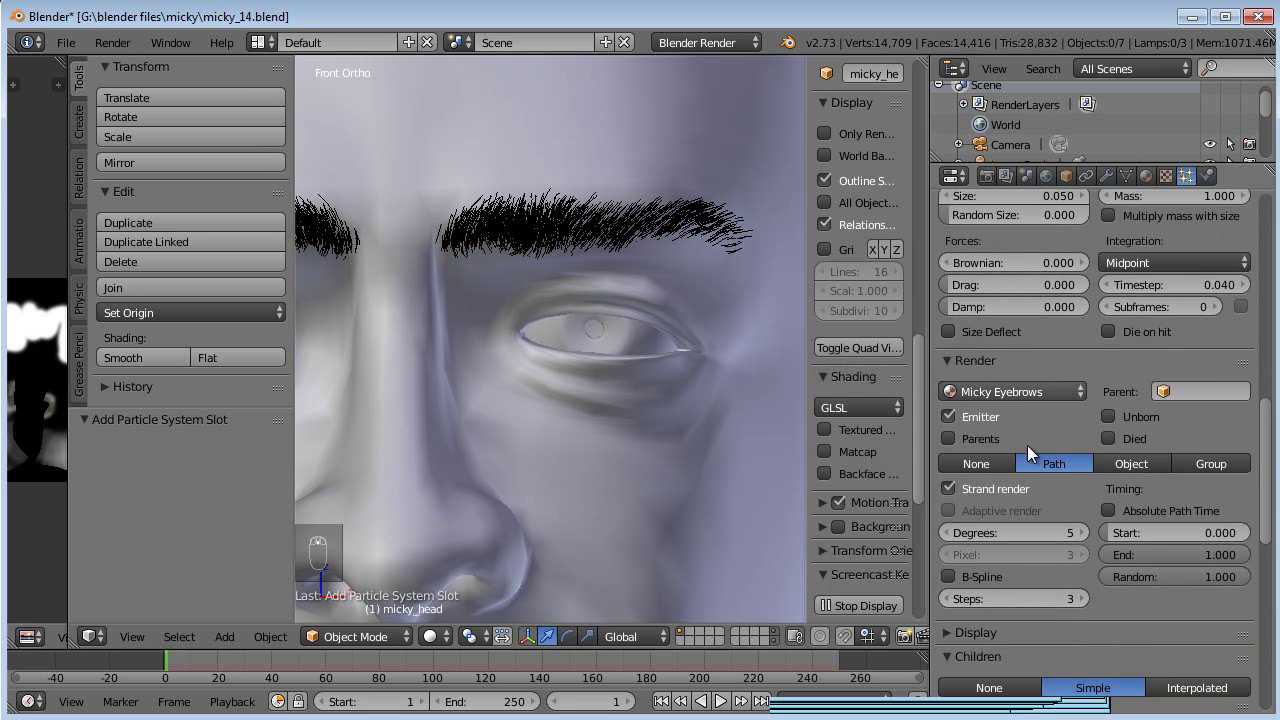
{"action": "scroll", "coordinate": [1077, 563], "scroll_direction": "down", "scroll_amount": 2}
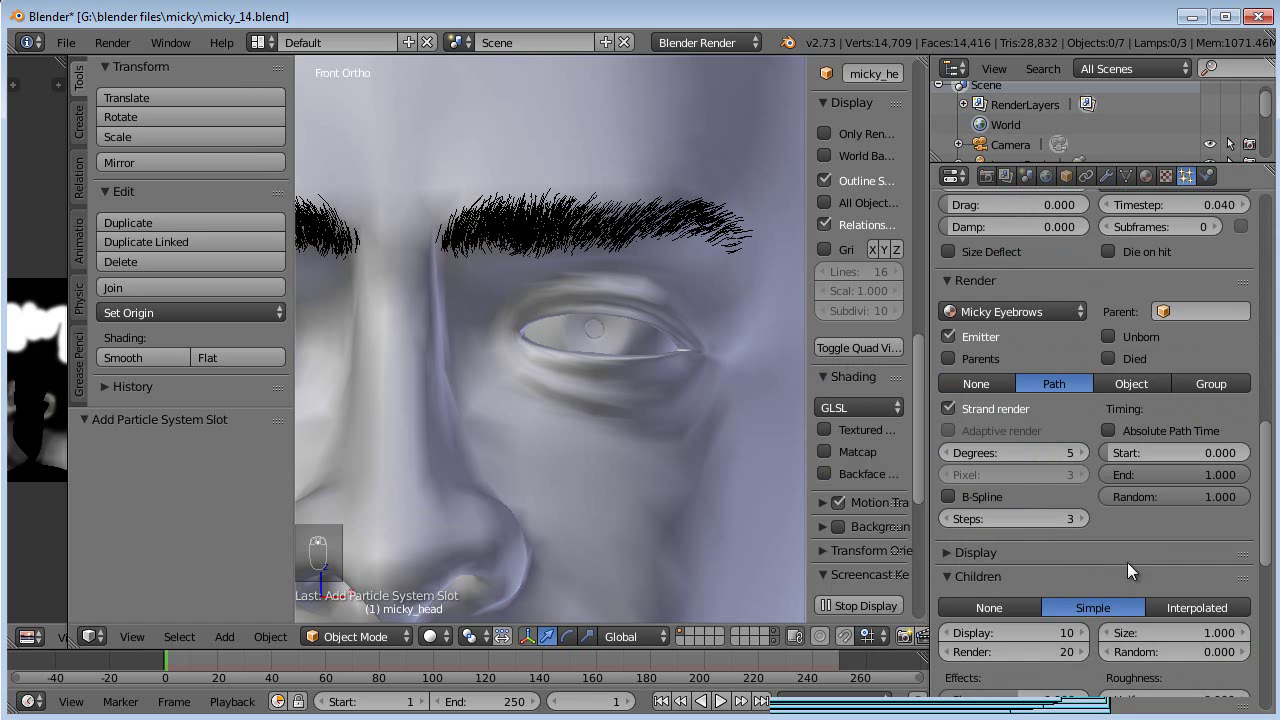
{"action": "scroll", "coordinate": [1093, 396], "scroll_direction": "up", "scroll_amount": 20}
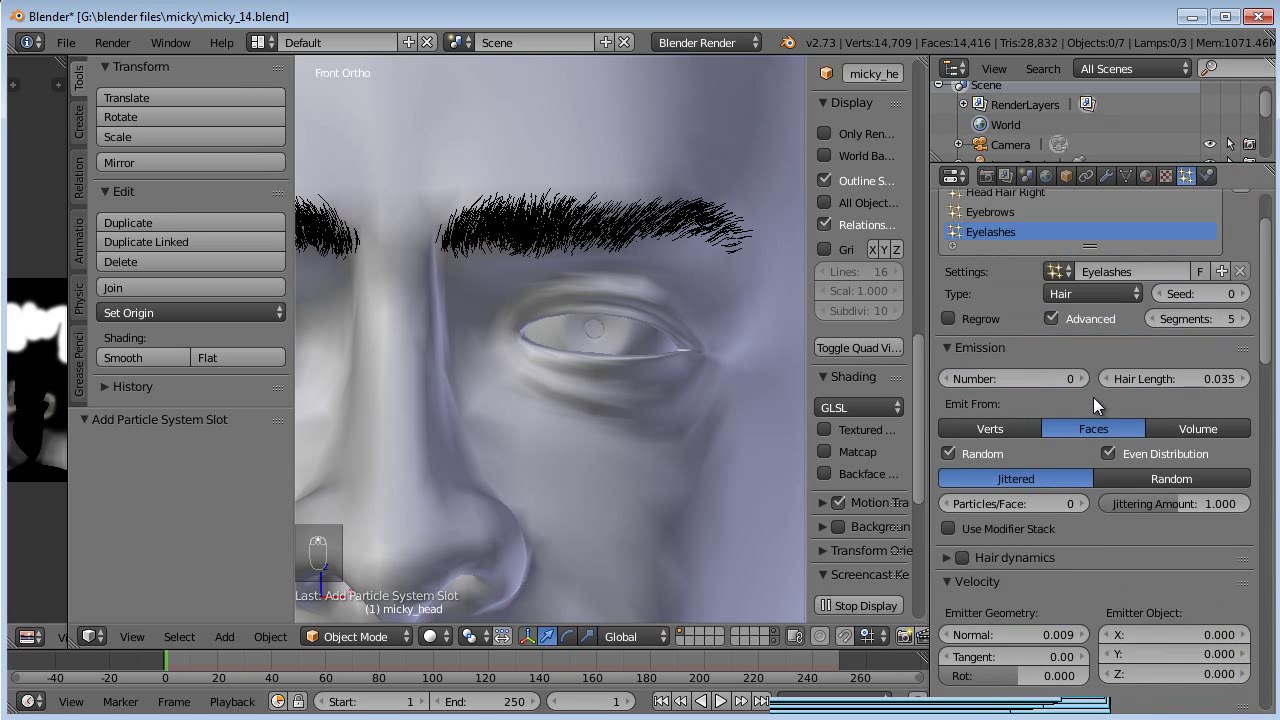
{"action": "scroll", "coordinate": [1109, 358], "scroll_direction": "up", "scroll_amount": 2}
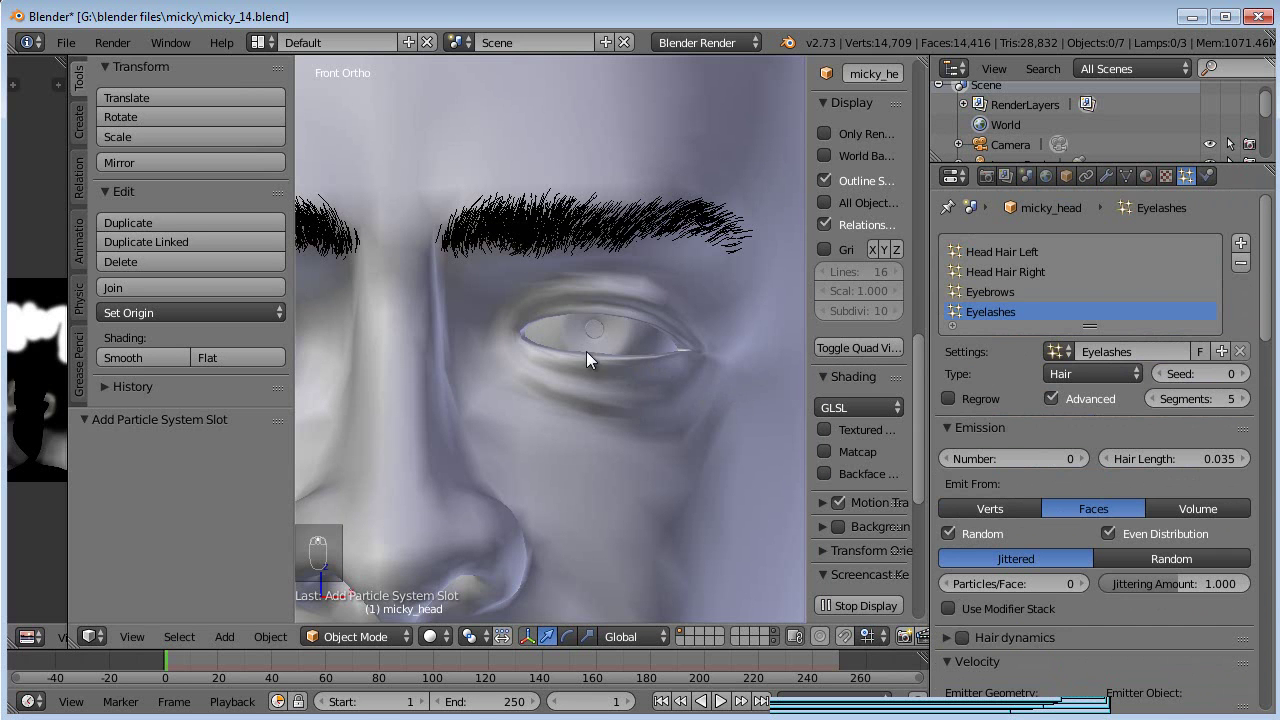
- Enter Particle Edit mode for the Eyelashes system close to the eye and choose the Add brush
{"action": "key", "text": "Tab"}
{"action": "scroll", "coordinate": [614, 341], "scroll_direction": "down", "scroll_amount": 5}
{"action": "key", "text": "Tab"}
{"action": "left_click", "coordinate": [370, 637]}
{"action": "left_click", "coordinate": [373, 483]}
{"action": "scroll", "coordinate": [603, 326], "scroll_direction": "up", "scroll_amount": 5}
{"action": "middle_click_drag", "start_coordinate": [636, 267], "coordinate": [642, 305], "text": "shift"}
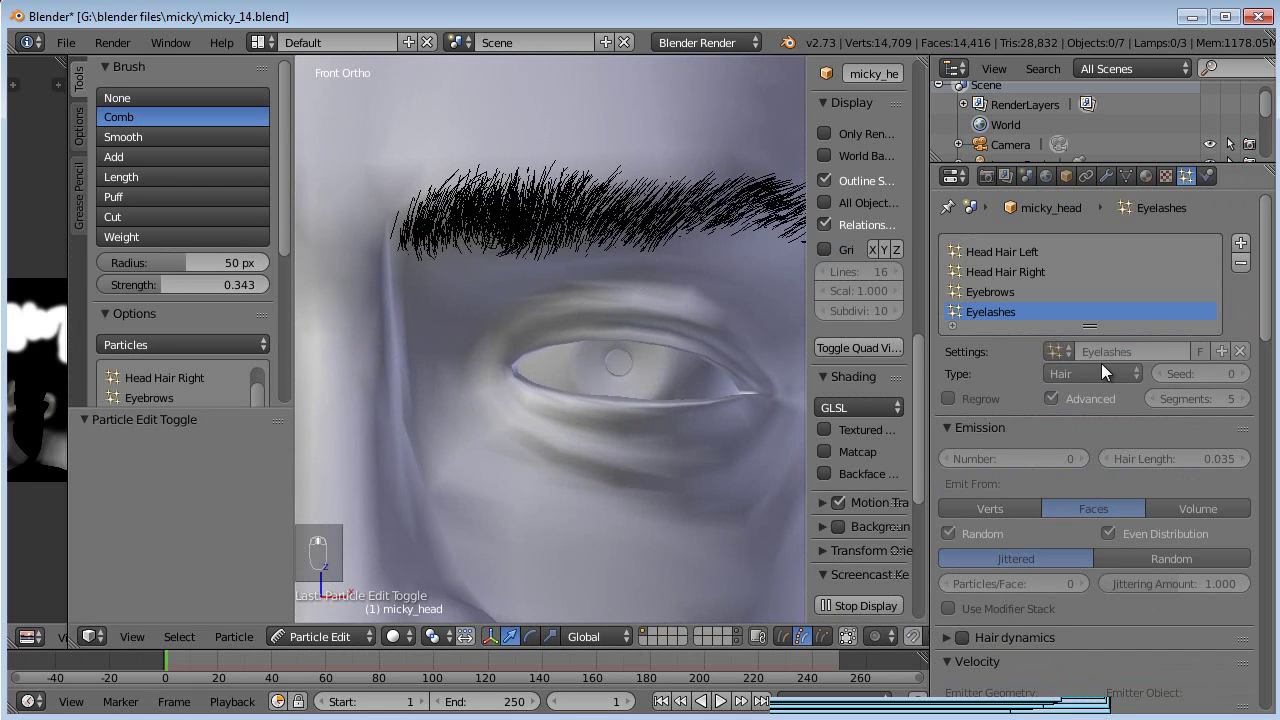
{"action": "left_click", "coordinate": [136, 157]}
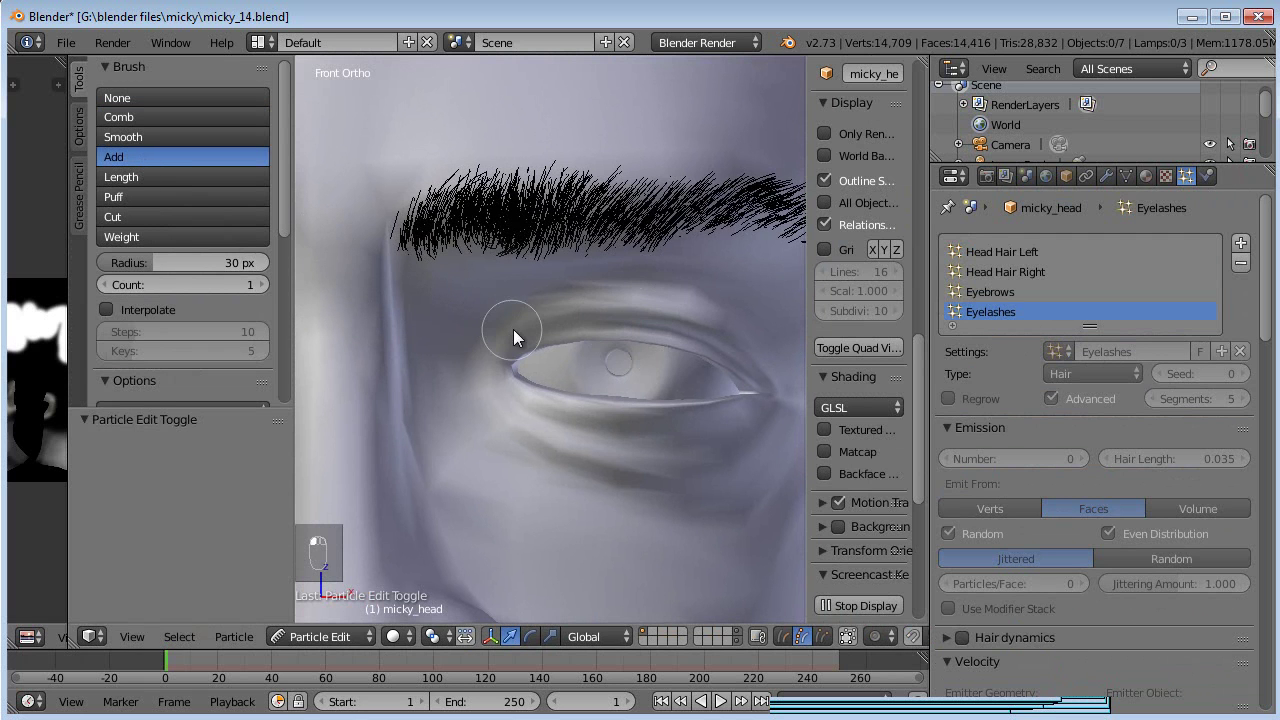
- Turn off the Subsurf viewport display and turn on the wireframe overlay for the head
{"action": "left_click", "coordinate": [1106, 176]}
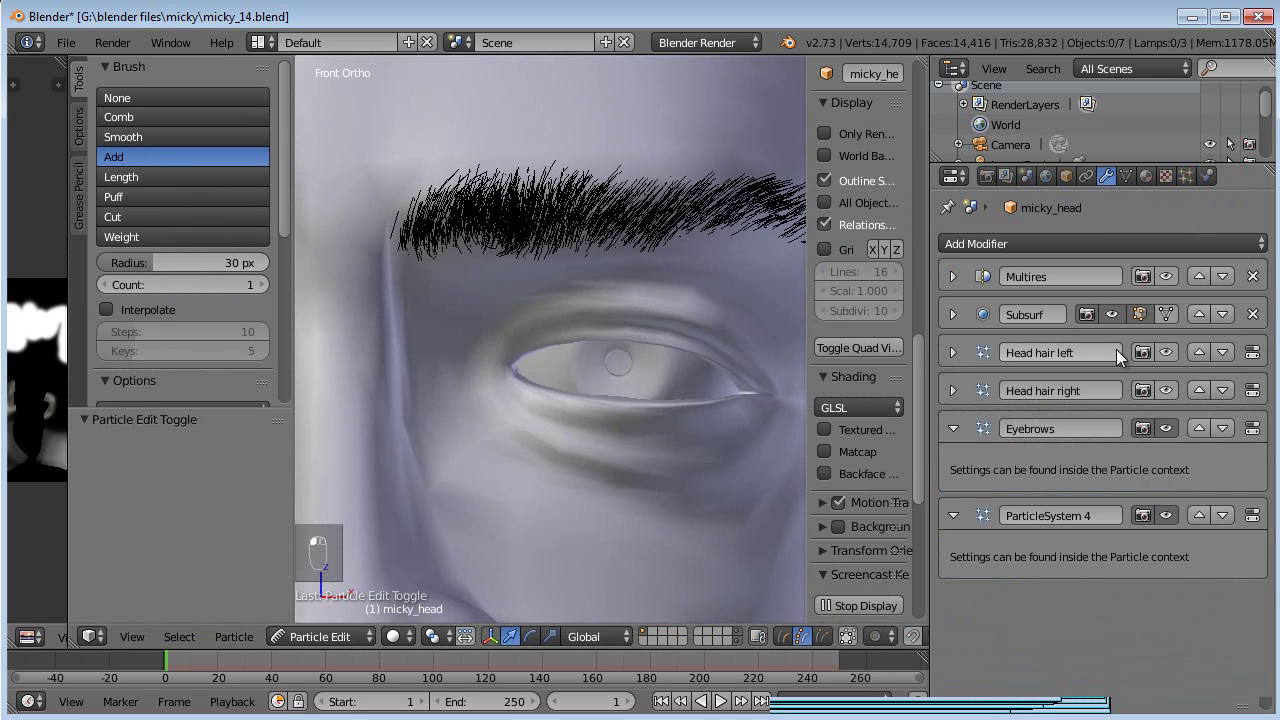
{"action": "left_click", "coordinate": [1112, 314]}
{"action": "middle_click_drag", "start_coordinate": [827, 328], "coordinate": [559, 306]}
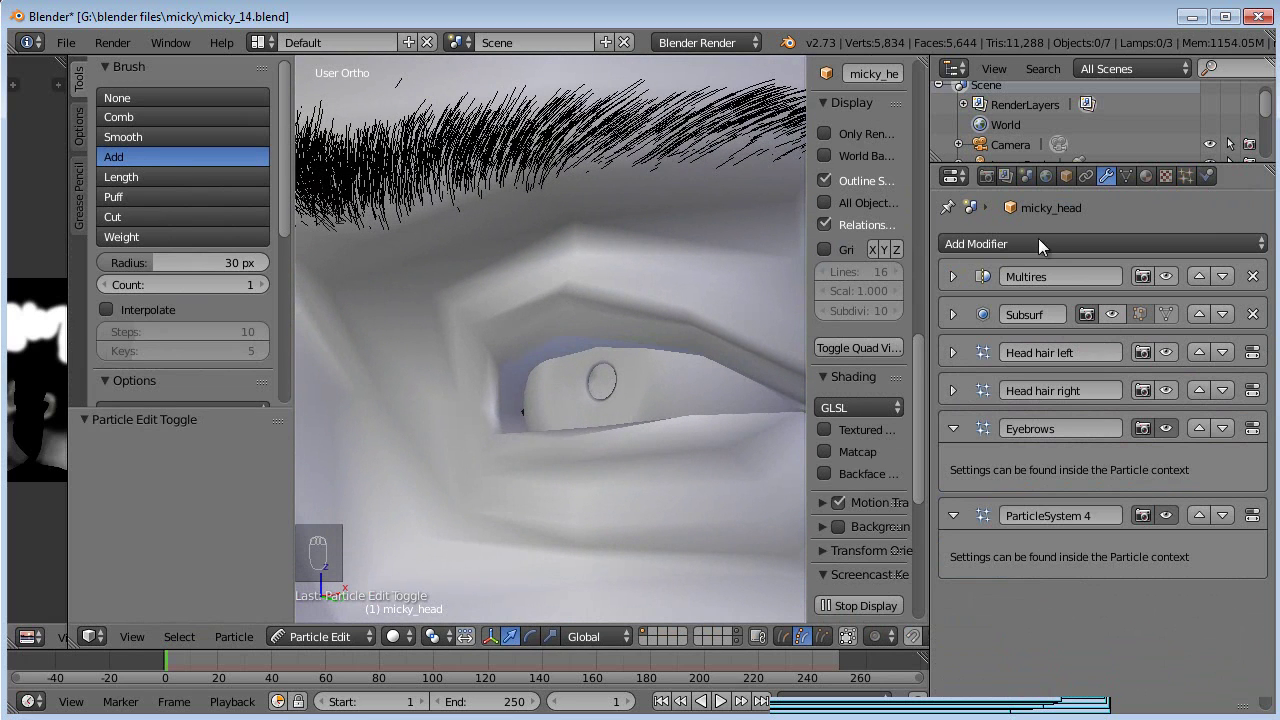
{"action": "left_click", "coordinate": [1067, 176]}
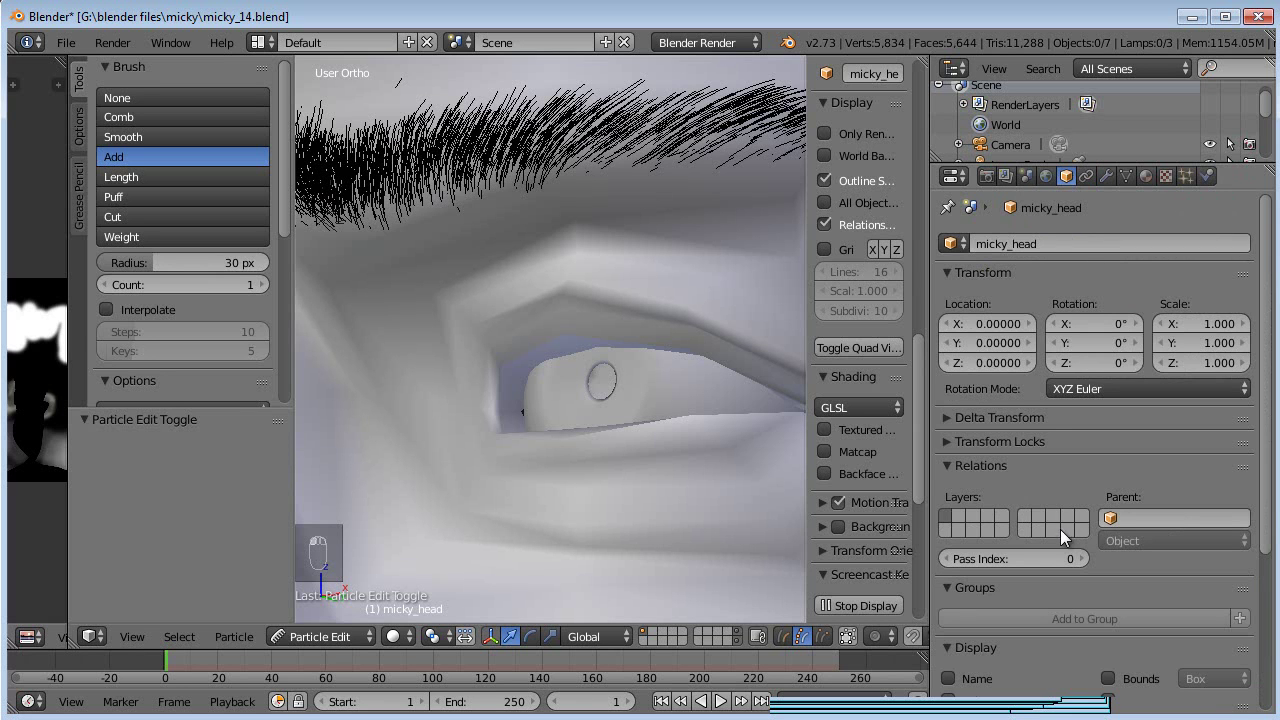
{"action": "scroll", "coordinate": [1063, 529], "scroll_direction": "down", "scroll_amount": 3}
{"action": "left_click", "coordinate": [948, 602]}
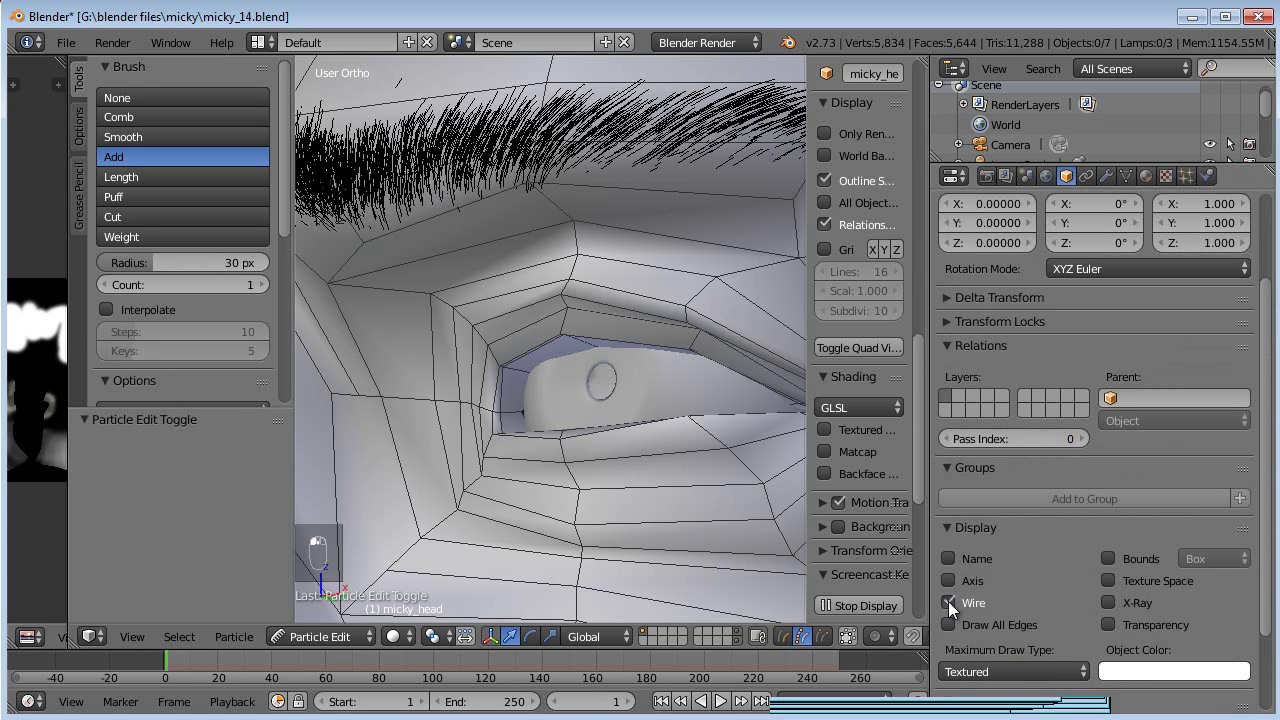
- Add eyelash hairs along the edge of the upper eyelid from the inner towards the outer corner, undoing a stray stroke
{"action": "scroll", "coordinate": [590, 315], "scroll_direction": "down", "scroll_amount": 2}
{"action": "middle_click_drag", "start_coordinate": [707, 372], "coordinate": [609, 408]}
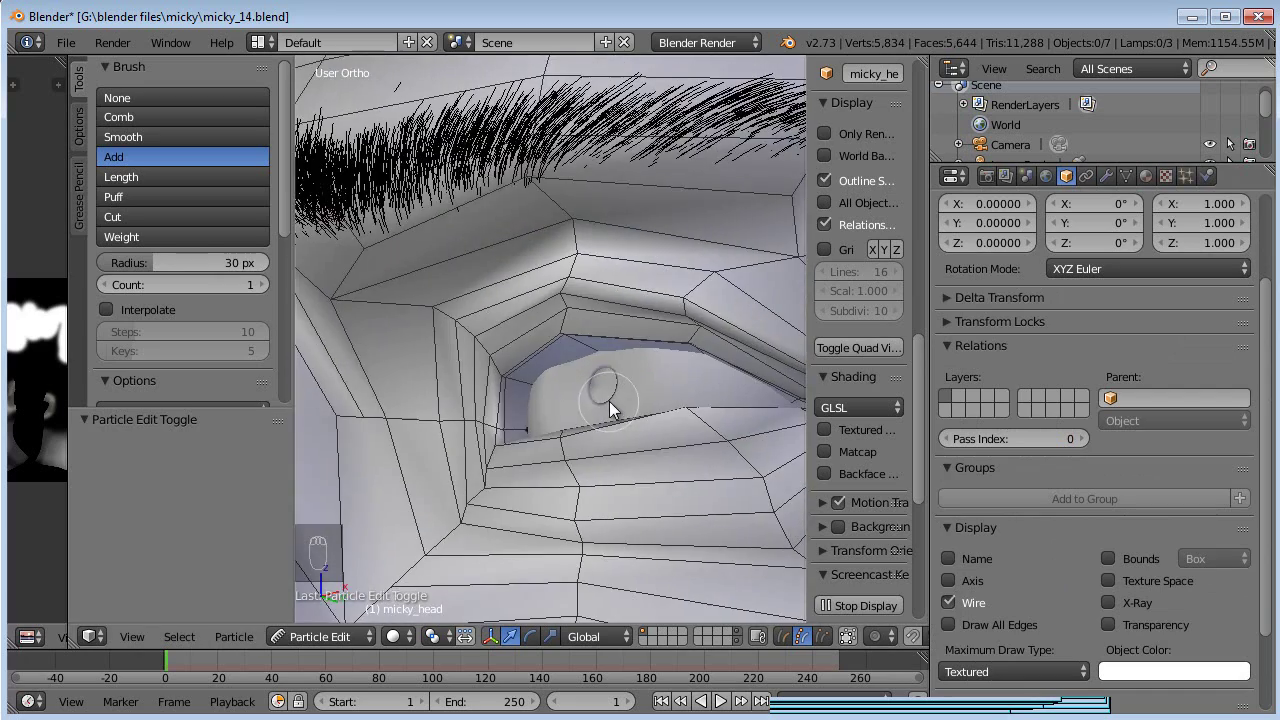
{"action": "middle_click_drag", "start_coordinate": [529, 359], "coordinate": [420, 389]}
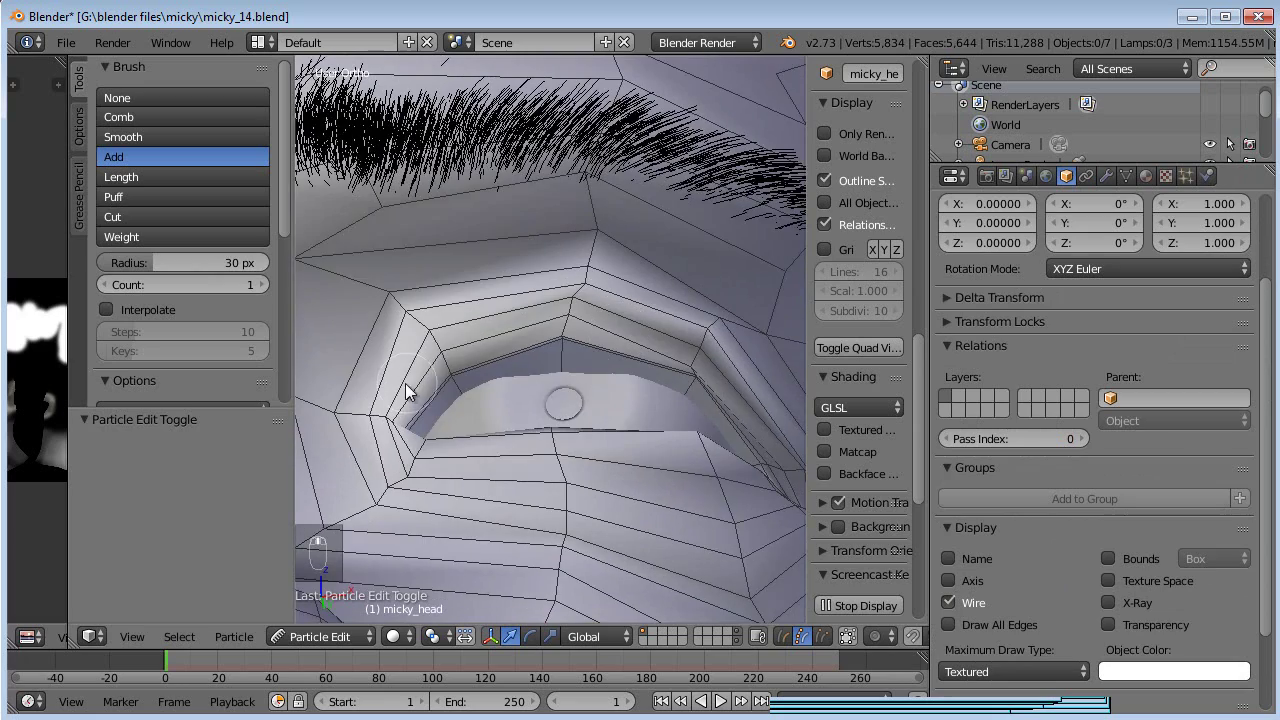
{"action": "middle_click_drag", "start_coordinate": [509, 347], "coordinate": [600, 327]}
{"action": "scroll", "coordinate": [541, 341], "scroll_direction": "up", "scroll_amount": 5}
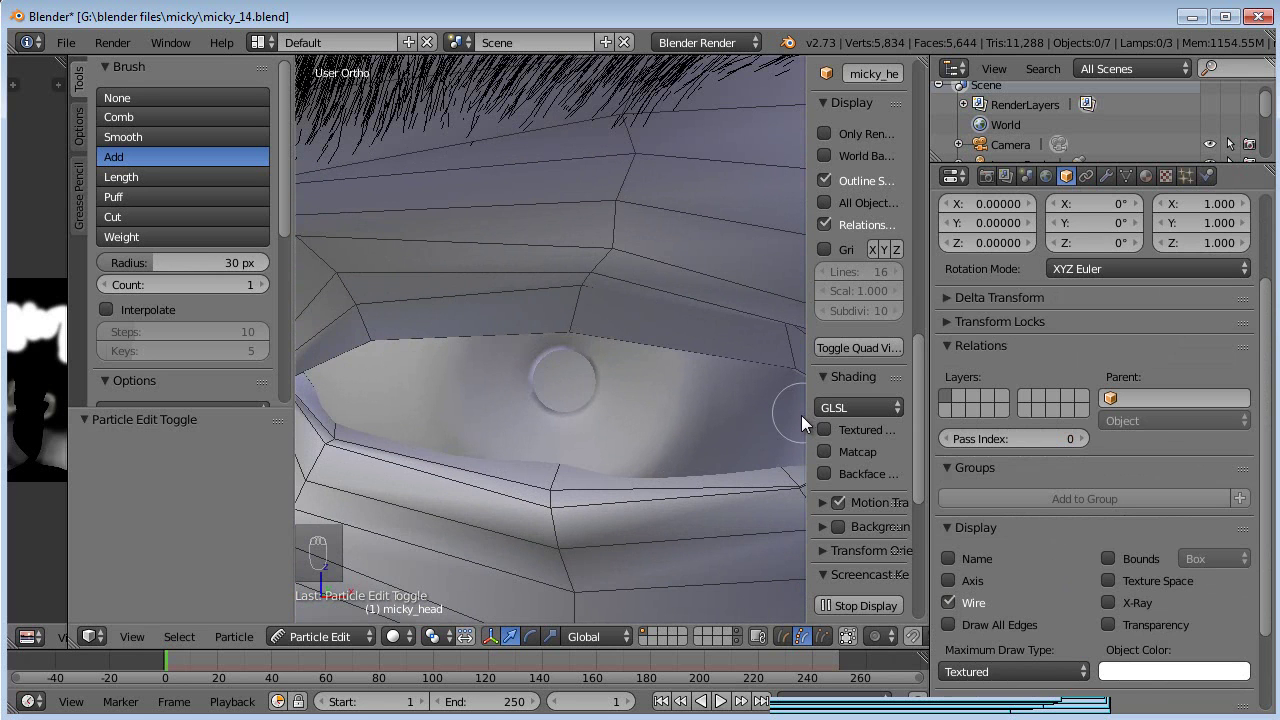
{"action": "middle_click_drag", "start_coordinate": [400, 280], "coordinate": [364, 264]}
{"action": "middle_click_drag", "start_coordinate": [447, 301], "coordinate": [479, 280]}
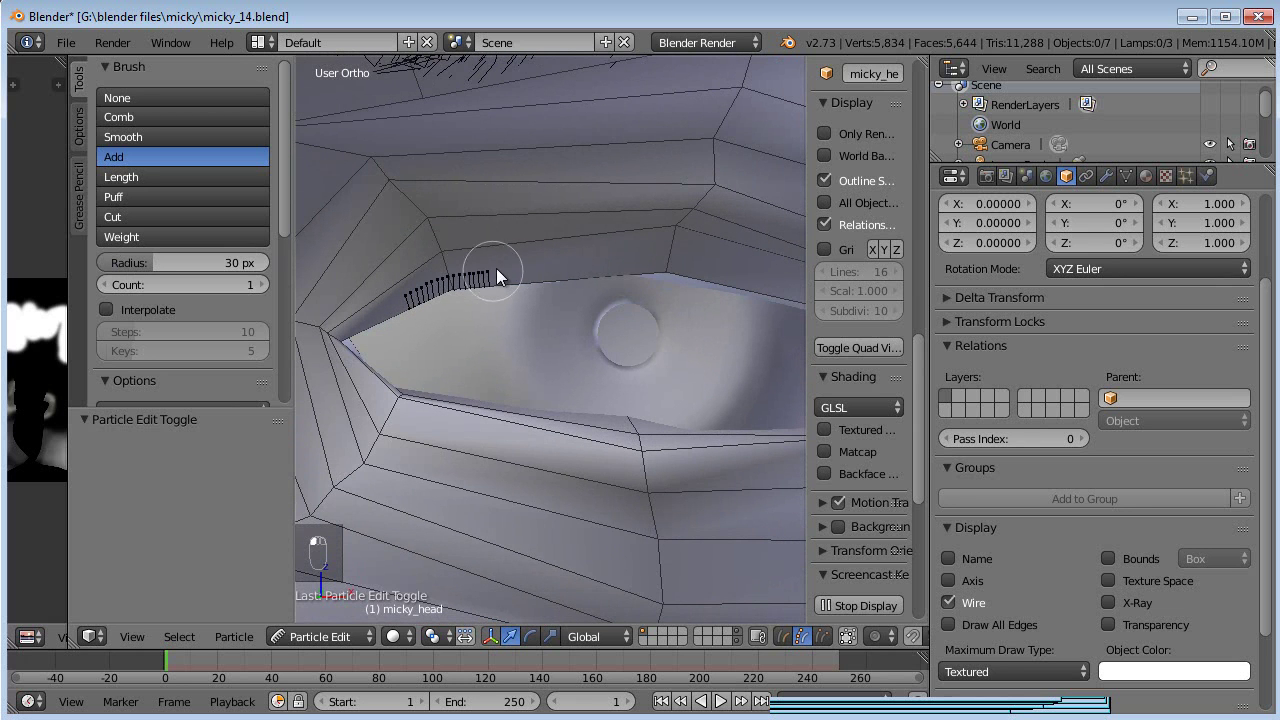
{"action": "left_click", "coordinate": [677, 258]}
{"action": "middle_click_drag", "start_coordinate": [677, 258], "coordinate": [442, 283]}
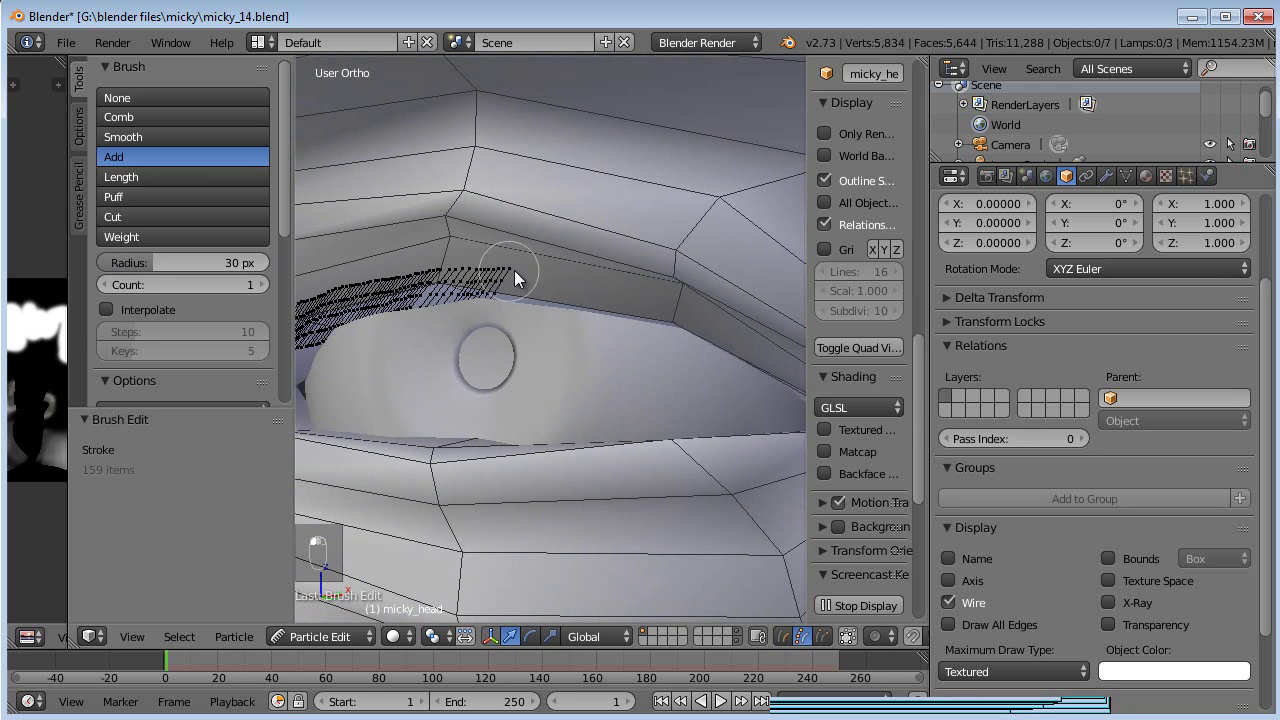
{"action": "mouse_move", "coordinate": [710, 332]}
{"action": "middle_mouse_down"}
{"action": "mouse_move", "coordinate": [479, 360]}
{"action": "mouse_move", "coordinate": [576, 394]}
{"action": "mouse_move", "coordinate": [607, 381]}
{"action": "mouse_move", "coordinate": [496, 356]}
{"action": "mouse_move", "coordinate": [369, 284]}
{"action": "middle_mouse_up"}
{"action": "key", "text": "ctrl+z"}
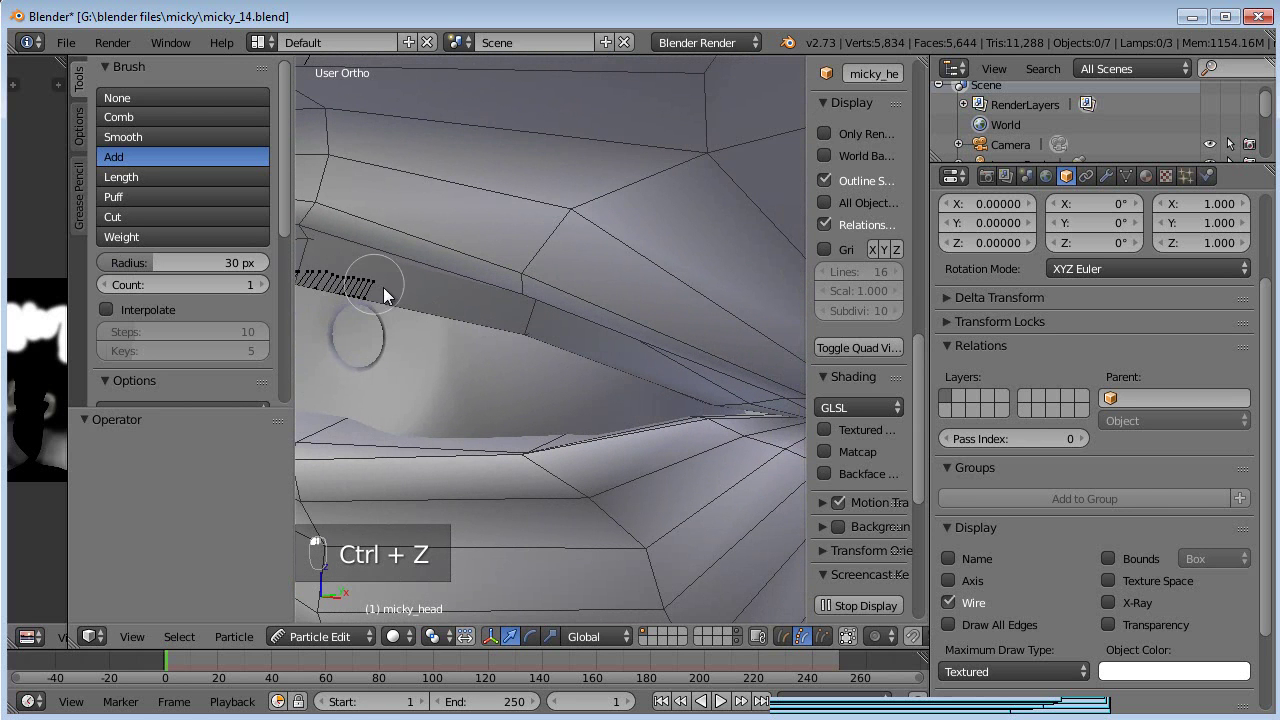
{"action": "left_click_drag", "start_coordinate": [485, 309], "coordinate": [581, 342]}
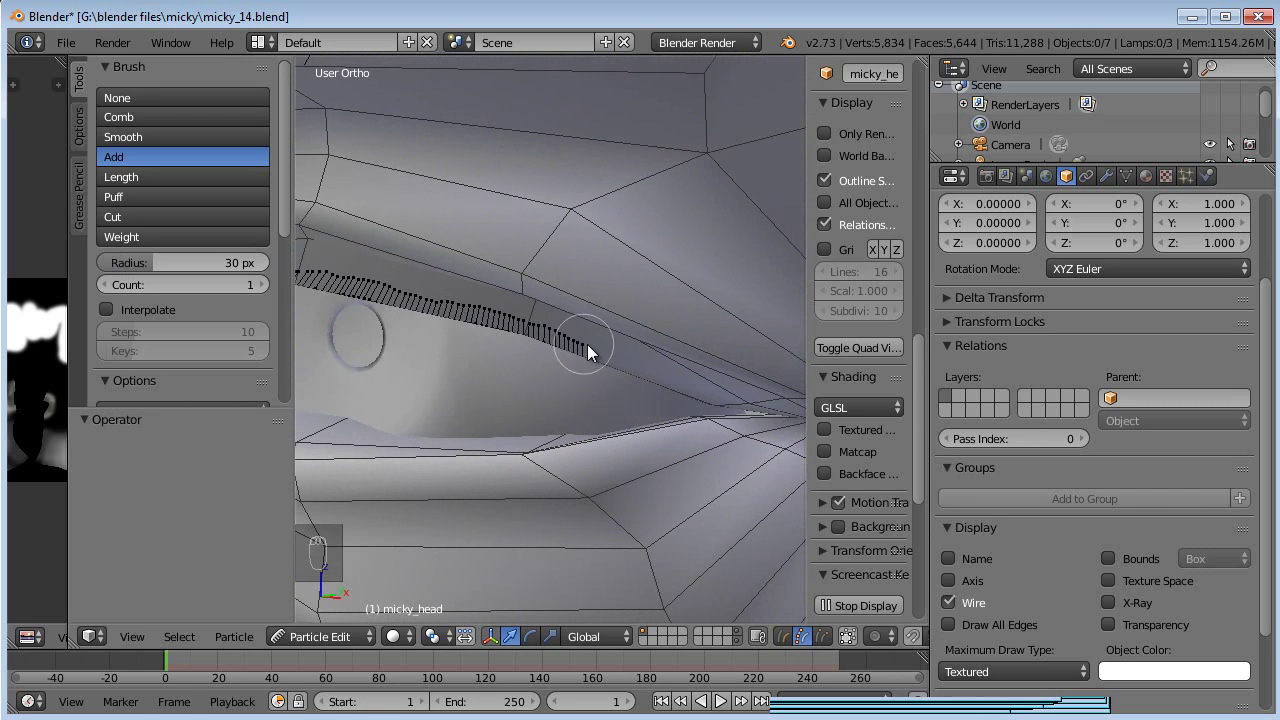
- Add eyelash hairs along the edge of the lower eyelid from the inner to the outer corner
{"action": "mouse_move", "coordinate": [711, 389]}
{"action": "middle_mouse_down"}
{"action": "mouse_move", "coordinate": [702, 248]}
{"action": "mouse_move", "coordinate": [572, 343]}
{"action": "mouse_move", "coordinate": [481, 499]}
{"action": "mouse_move", "coordinate": [577, 365]}
{"action": "mouse_move", "coordinate": [620, 407]}
{"action": "mouse_move", "coordinate": [443, 396]}
{"action": "mouse_move", "coordinate": [475, 357]}
{"action": "middle_mouse_up"}
{"action": "mouse_move", "coordinate": [475, 357]}
{"action": "left_mouse_down"}
{"action": "mouse_move", "coordinate": [449, 341]}
{"action": "mouse_move", "coordinate": [498, 341]}
{"action": "left_mouse_up"}
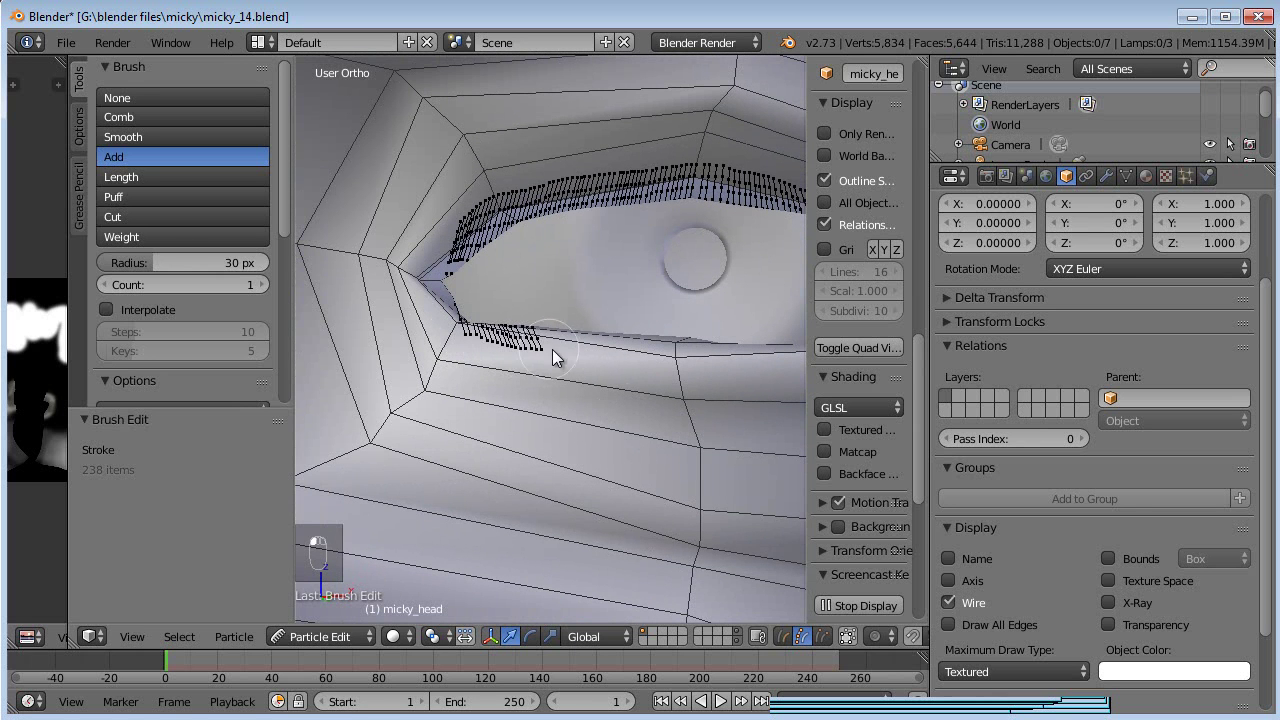
{"action": "left_click_drag", "start_coordinate": [668, 374], "coordinate": [735, 384]}
{"action": "mouse_move", "coordinate": [735, 384]}
{"action": "middle_mouse_down"}
{"action": "mouse_move", "coordinate": [491, 400]}
{"action": "mouse_move", "coordinate": [560, 395]}
{"action": "middle_mouse_up"}
{"action": "scroll", "coordinate": [862, 394], "scroll_direction": "down", "scroll_amount": 1}
{"action": "middle_click_drag", "start_coordinate": [623, 444], "coordinate": [435, 364]}
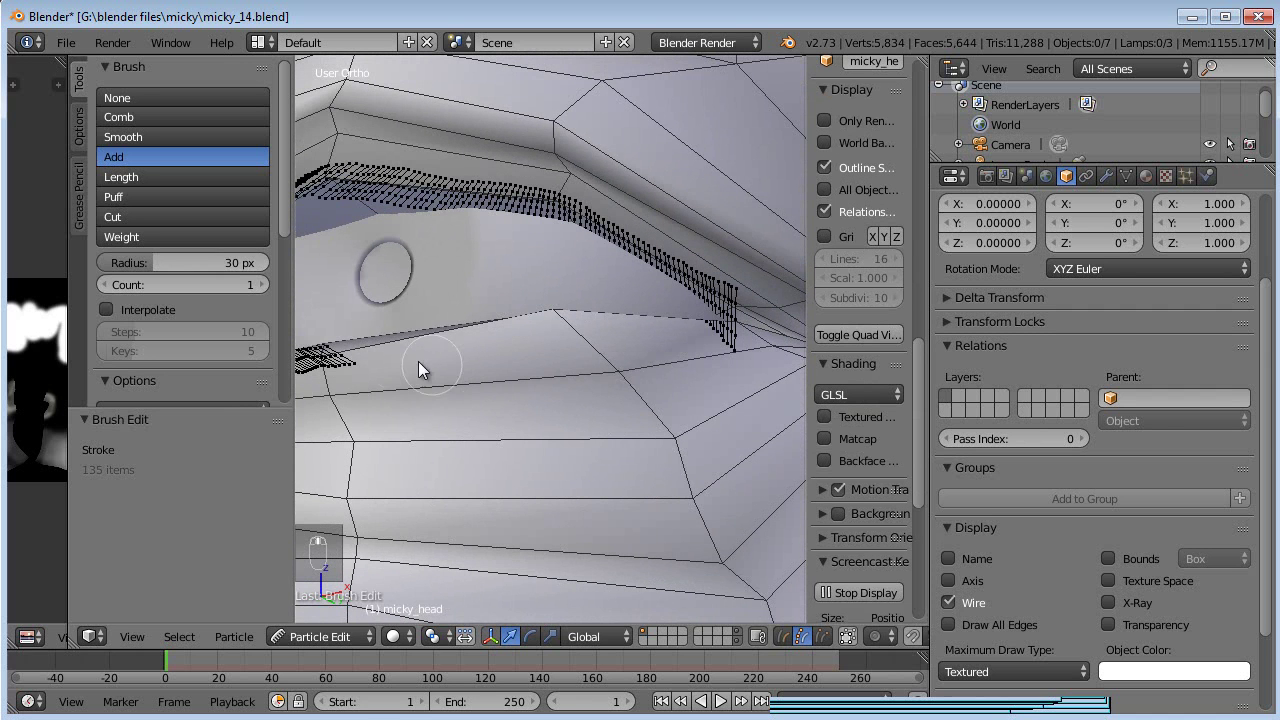
{"action": "left_click_drag", "start_coordinate": [407, 359], "coordinate": [472, 354]}
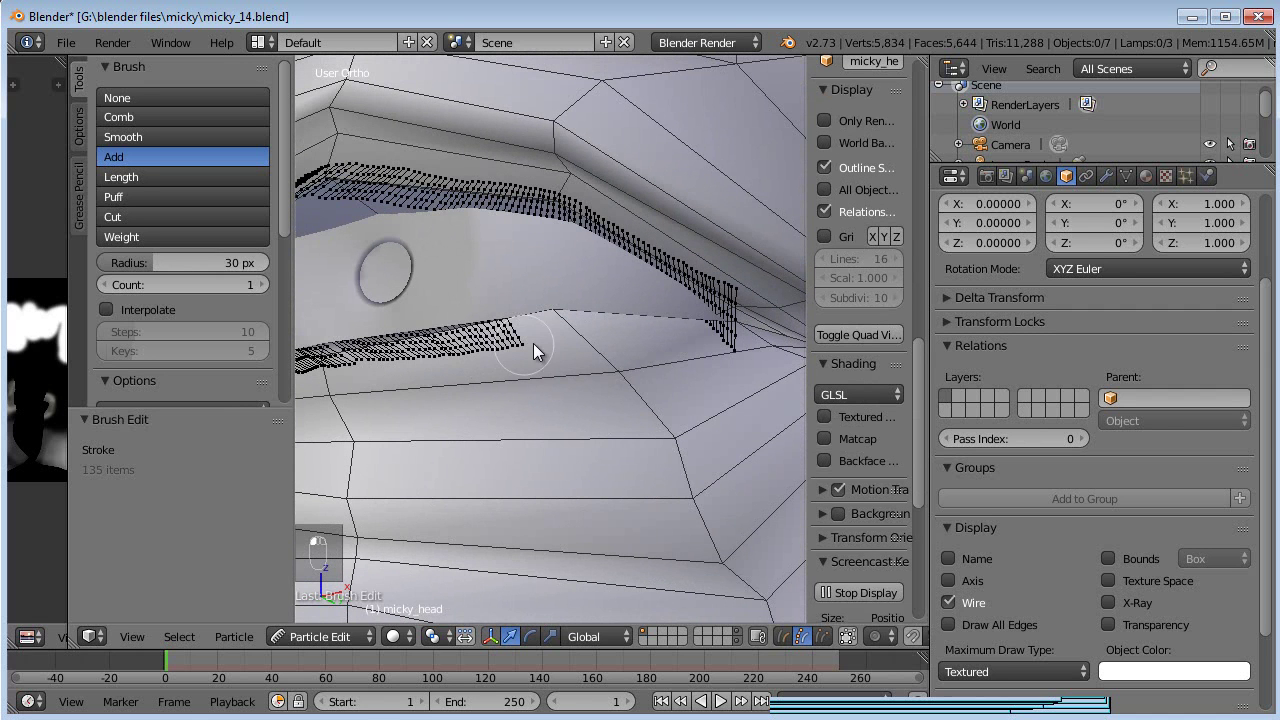
{"action": "left_click_drag", "start_coordinate": [710, 331], "coordinate": [712, 331]}
{"action": "mouse_move", "coordinate": [687, 335]}
{"action": "middle_mouse_down"}
{"action": "mouse_move", "coordinate": [492, 443]}
{"action": "mouse_move", "coordinate": [672, 413]}
{"action": "mouse_move", "coordinate": [600, 400]}
{"action": "middle_mouse_up"}
- Choose the Comb brush and comb the eyelashes forward in the right side view, undoing the last stroke
{"action": "left_click", "coordinate": [134, 122]}
{"action": "middle_click_drag", "start_coordinate": [420, 330], "coordinate": [464, 315]}
{"action": "key", "text": "KP_3"}
{"action": "mouse_move", "coordinate": [573, 268]}
{"action": "left_mouse_down"}
{"action": "mouse_move", "coordinate": [552, 240]}
{"action": "mouse_move", "coordinate": [423, 237]}
{"action": "left_mouse_up"}
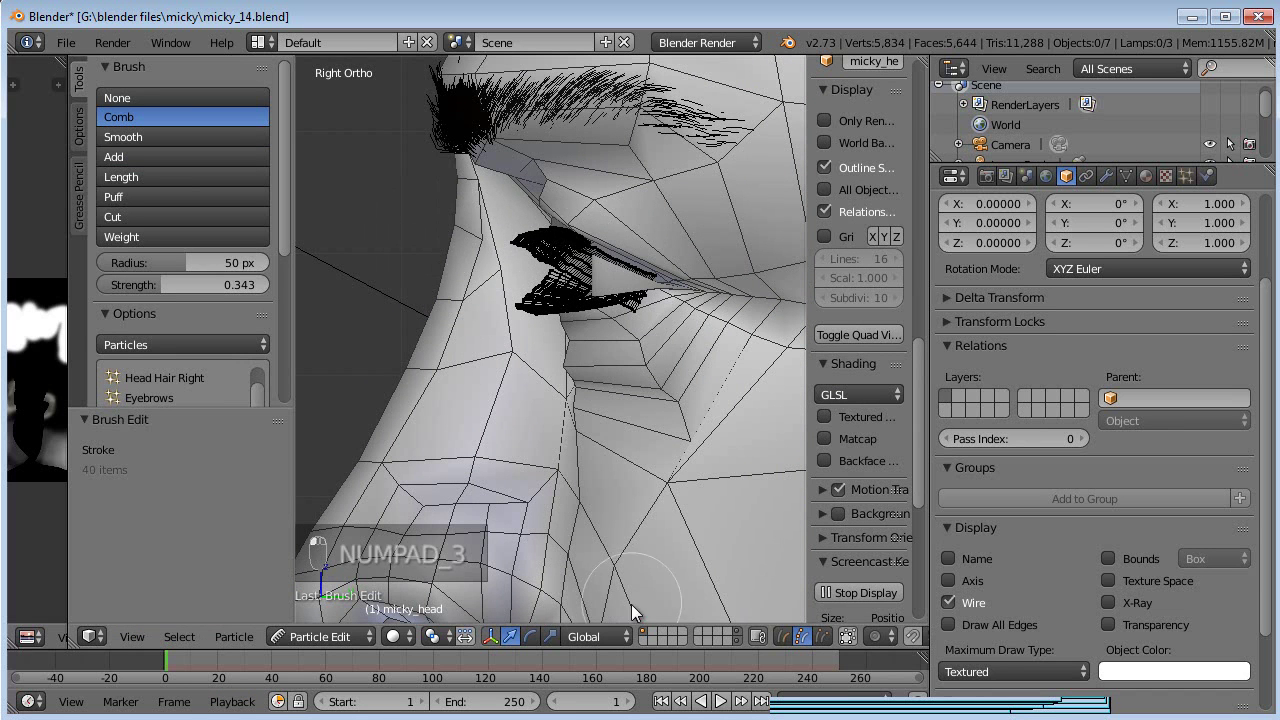
{"action": "left_click_drag", "start_coordinate": [580, 250], "coordinate": [599, 251]}
{"action": "key", "text": "ctrl+z"}
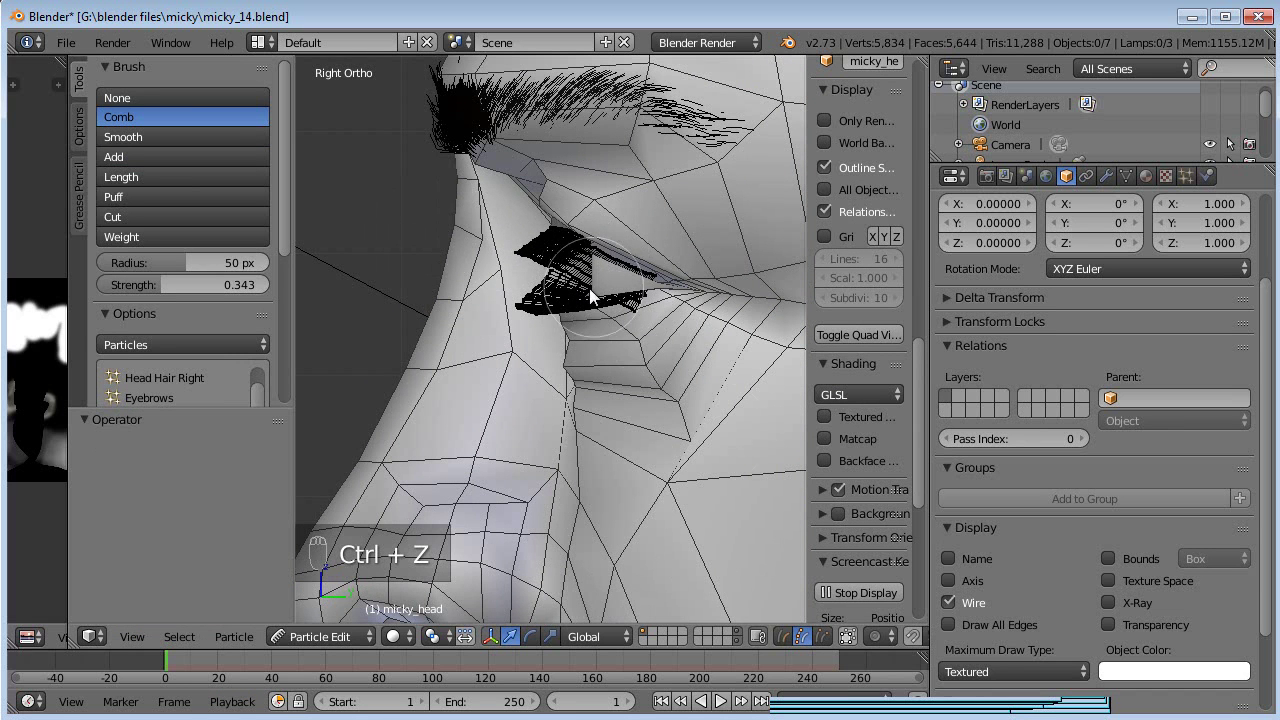
- Switch to Tip select mode and comb the tips of the upper and lower lashes from the side
{"action": "left_click", "coordinate": [822, 636]}
{"action": "mouse_move", "coordinate": [494, 228]}
{"action": "left_mouse_down"}
{"action": "mouse_move", "coordinate": [560, 290]}
{"action": "mouse_move", "coordinate": [515, 335]}
{"action": "mouse_move", "coordinate": [560, 305]}
{"action": "mouse_move", "coordinate": [591, 312]}
{"action": "left_mouse_up"}
{"action": "middle_click_drag", "start_coordinate": [591, 312], "coordinate": [641, 299]}
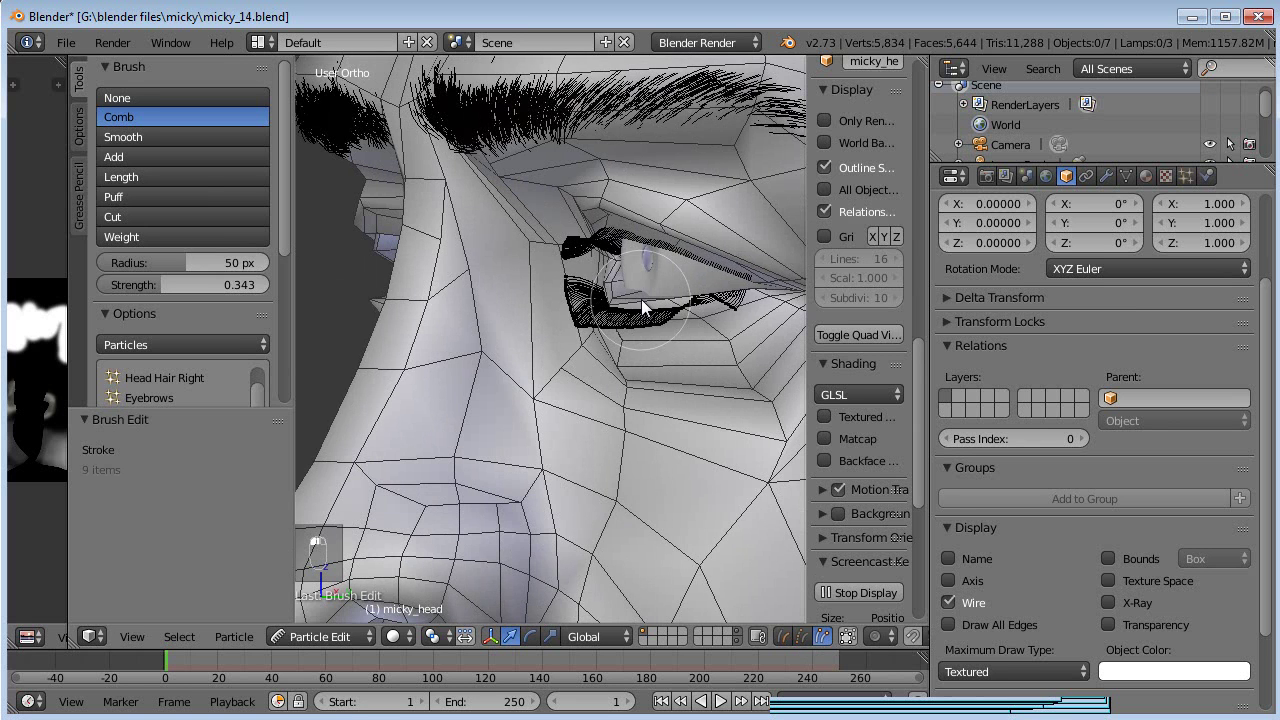
- Comb the lower eyelashes along the lid in the front view, from the inner to the outer corner
{"action": "key", "text": "KP_1"}
{"action": "scroll", "coordinate": [605, 330], "scroll_direction": "up", "scroll_amount": 2}
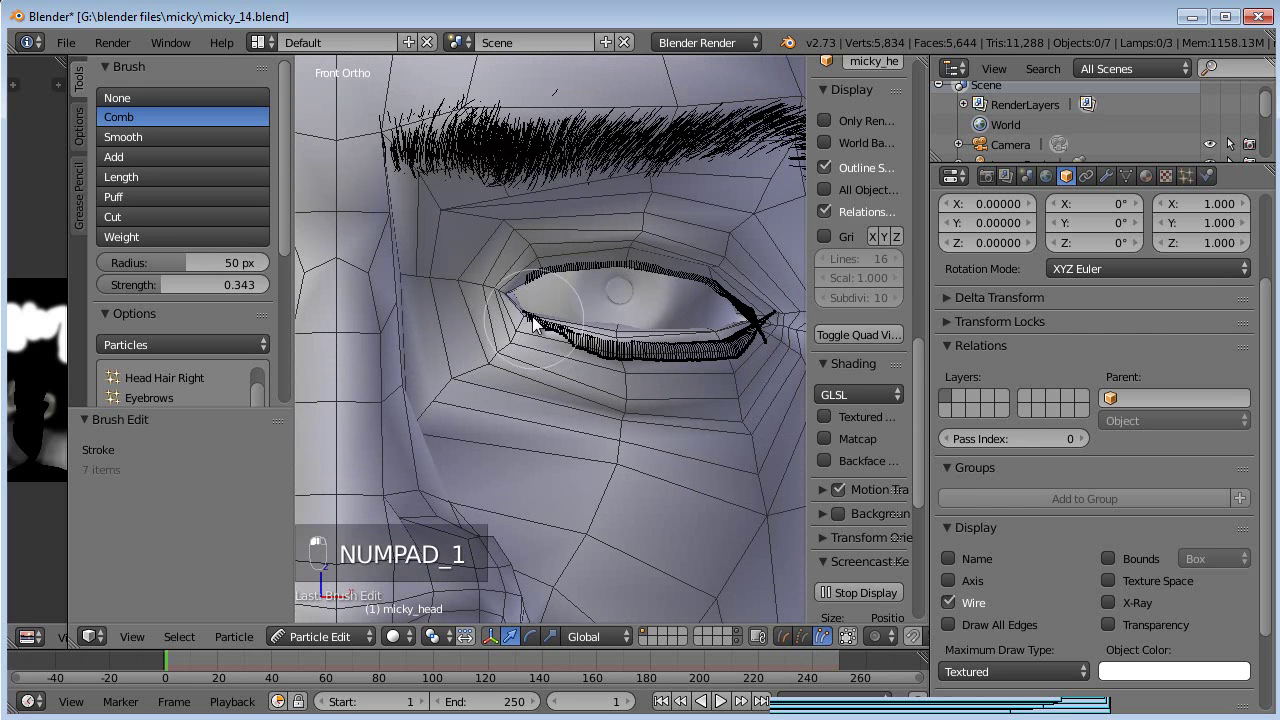
{"action": "mouse_move", "coordinate": [534, 354]}
{"action": "left_mouse_down"}
{"action": "mouse_move", "coordinate": [566, 346]}
{"action": "mouse_move", "coordinate": [523, 363]}
{"action": "mouse_move", "coordinate": [590, 342]}
{"action": "mouse_move", "coordinate": [640, 391]}
{"action": "left_mouse_up"}
{"action": "middle_click_drag", "start_coordinate": [640, 391], "coordinate": [485, 393], "text": "shift"}
{"action": "mouse_move", "coordinate": [485, 393]}
{"action": "left_mouse_down"}
{"action": "mouse_move", "coordinate": [547, 389]}
{"action": "mouse_move", "coordinate": [586, 367]}
{"action": "mouse_move", "coordinate": [638, 387]}
{"action": "mouse_move", "coordinate": [630, 318]}
{"action": "mouse_move", "coordinate": [653, 367]}
{"action": "mouse_move", "coordinate": [663, 363]}
{"action": "mouse_move", "coordinate": [623, 349]}
{"action": "mouse_move", "coordinate": [388, 385]}
{"action": "left_mouse_up"}
- Comb the lash tips of both eyelids again in the right side view
{"action": "mouse_move", "coordinate": [388, 385]}
{"action": "middle_mouse_down"}
{"action": "mouse_move", "coordinate": [302, 426]}
{"action": "mouse_move", "coordinate": [572, 366]}
{"action": "middle_mouse_up"}
{"action": "key", "text": "KP_3"}
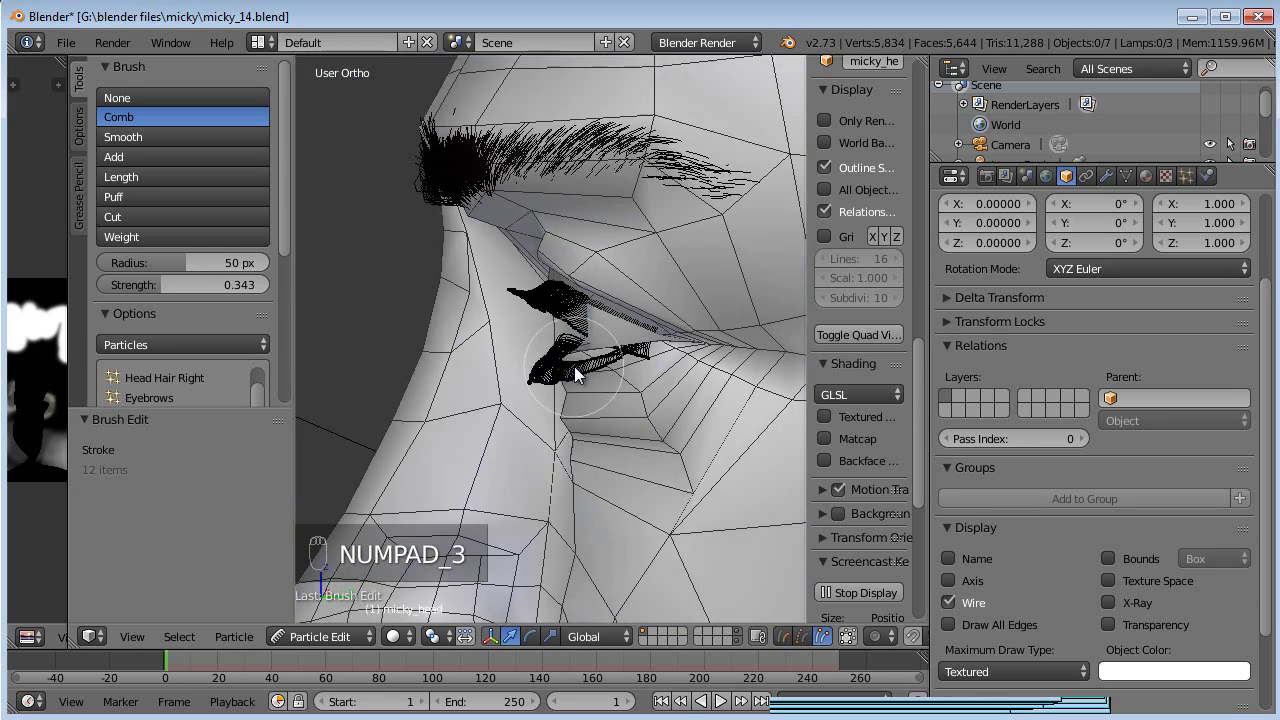
{"action": "mouse_move", "coordinate": [496, 305]}
{"action": "left_mouse_down"}
{"action": "mouse_move", "coordinate": [550, 260]}
{"action": "mouse_move", "coordinate": [505, 312]}
{"action": "mouse_move", "coordinate": [557, 334]}
{"action": "mouse_move", "coordinate": [534, 343]}
{"action": "mouse_move", "coordinate": [628, 338]}
{"action": "left_mouse_up"}
{"action": "middle_click_drag", "start_coordinate": [628, 338], "coordinate": [342, 300]}
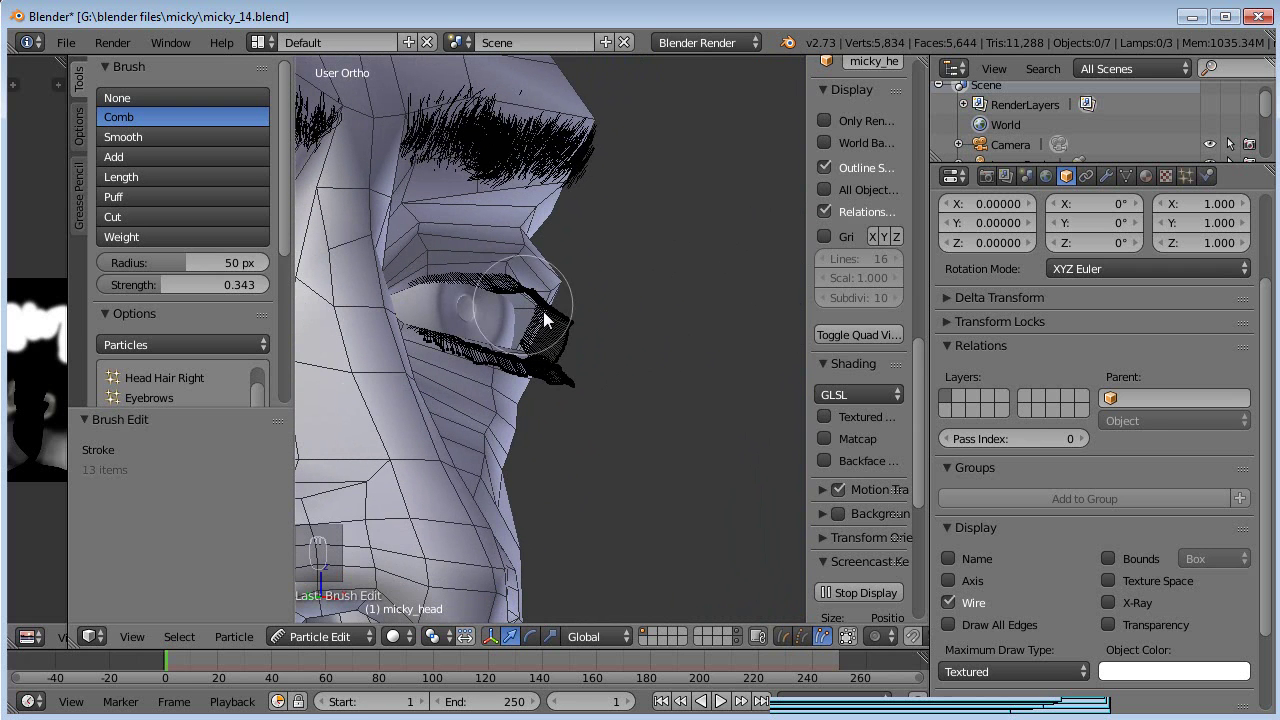
- Turn the Subsurf viewport display back on for the head and comb the lower eyelashes from the side
{"action": "left_click", "coordinate": [1106, 176]}
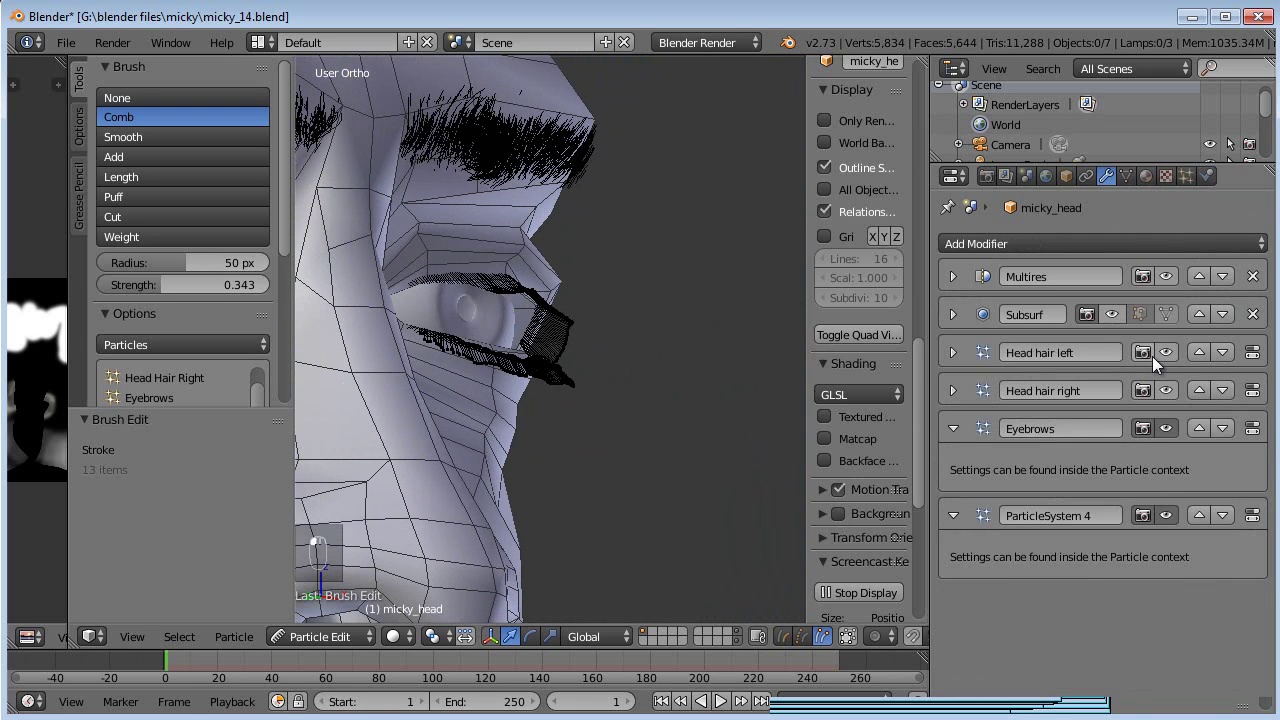
{"action": "left_click", "coordinate": [1112, 314]}
{"action": "middle_click_drag", "start_coordinate": [606, 386], "coordinate": [337, 340]}
{"action": "scroll", "coordinate": [340, 335], "scroll_direction": "up", "scroll_amount": 2}
{"action": "key", "text": "KP_3"}
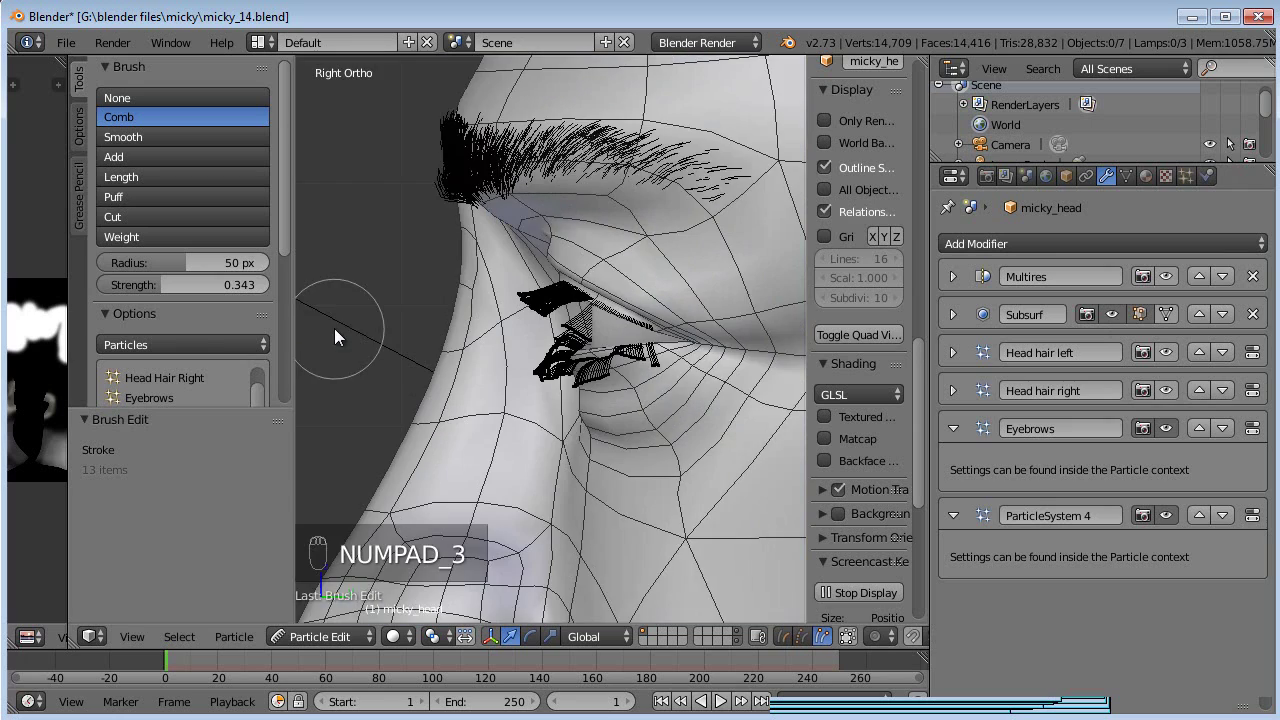
{"action": "scroll", "coordinate": [394, 343], "scroll_direction": "up", "scroll_amount": 1}
{"action": "mouse_move", "coordinate": [551, 369]}
{"action": "left_mouse_down"}
{"action": "mouse_move", "coordinate": [523, 427]}
{"action": "mouse_move", "coordinate": [667, 387]}
{"action": "left_mouse_up"}
{"action": "middle_click_drag", "start_coordinate": [601, 375], "coordinate": [657, 445]}
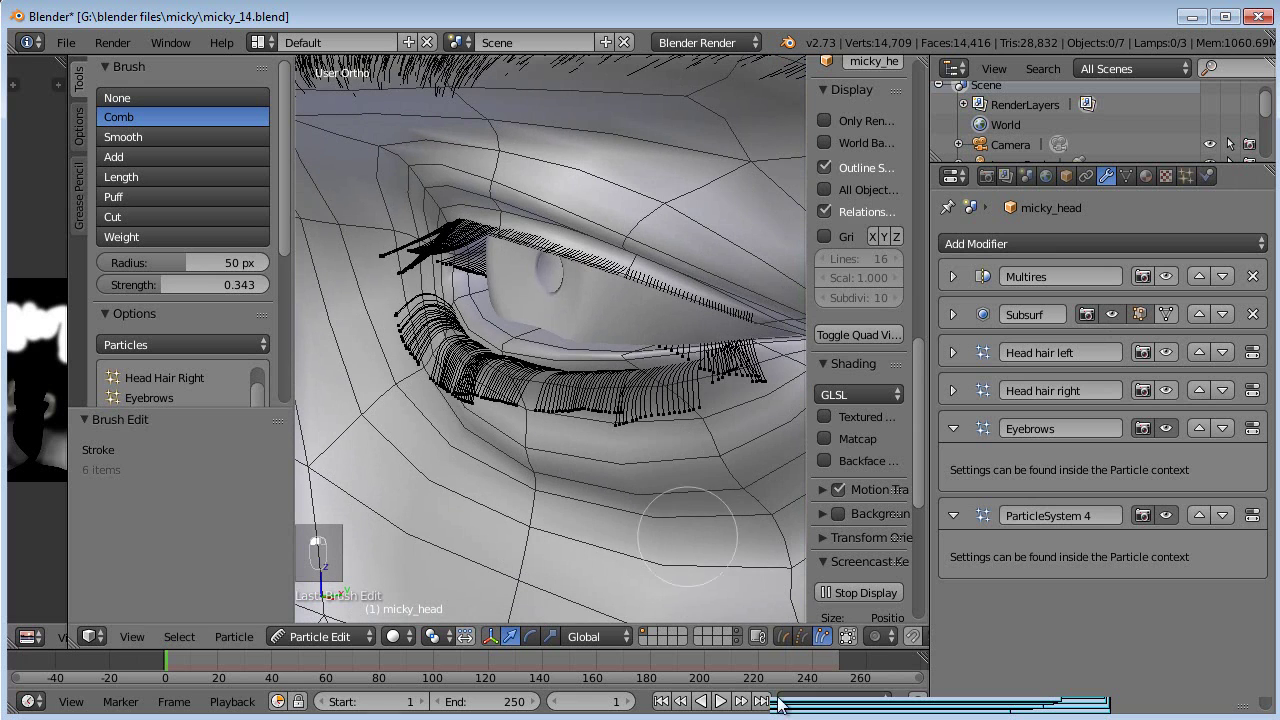
- Switch to Path select mode and comb the lower eyelashes downward from the side and front views
{"action": "key", "text": "1"}
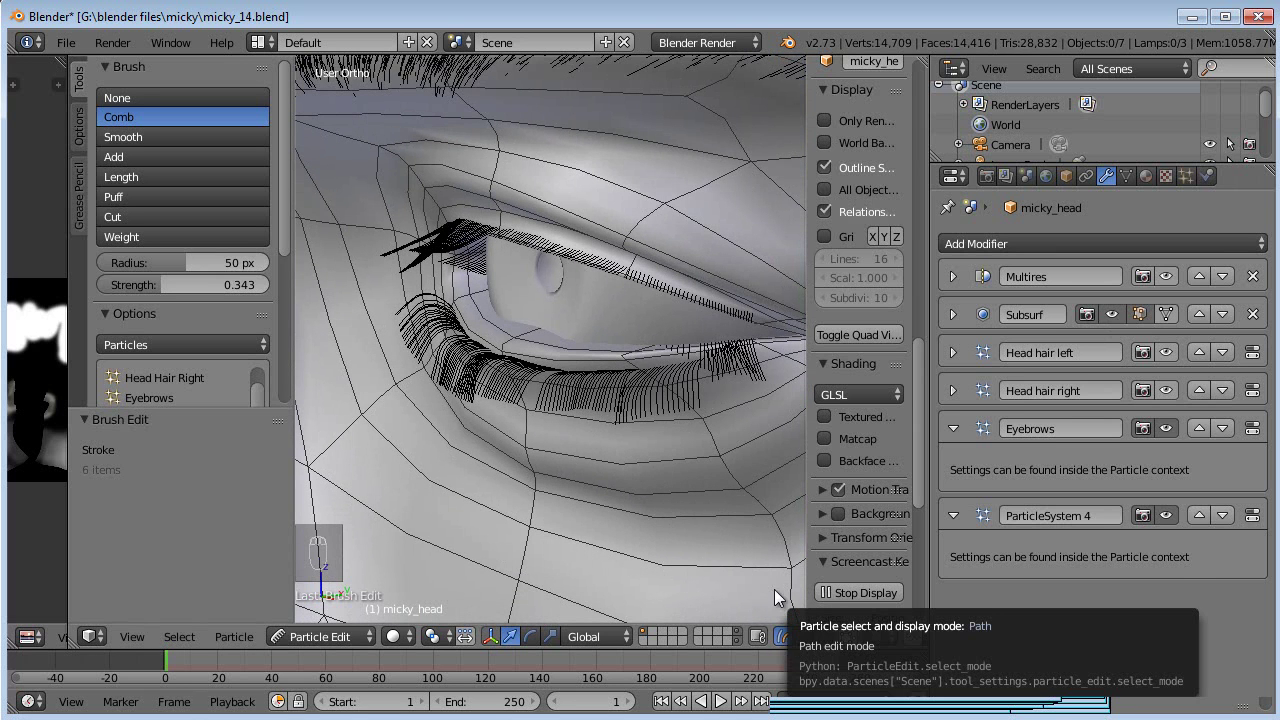
{"action": "key", "text": "KP_3"}
{"action": "mouse_move", "coordinate": [626, 318]}
{"action": "left_mouse_down"}
{"action": "mouse_move", "coordinate": [560, 390]}
{"action": "mouse_move", "coordinate": [575, 375]}
{"action": "mouse_move", "coordinate": [550, 425]}
{"action": "left_mouse_up"}
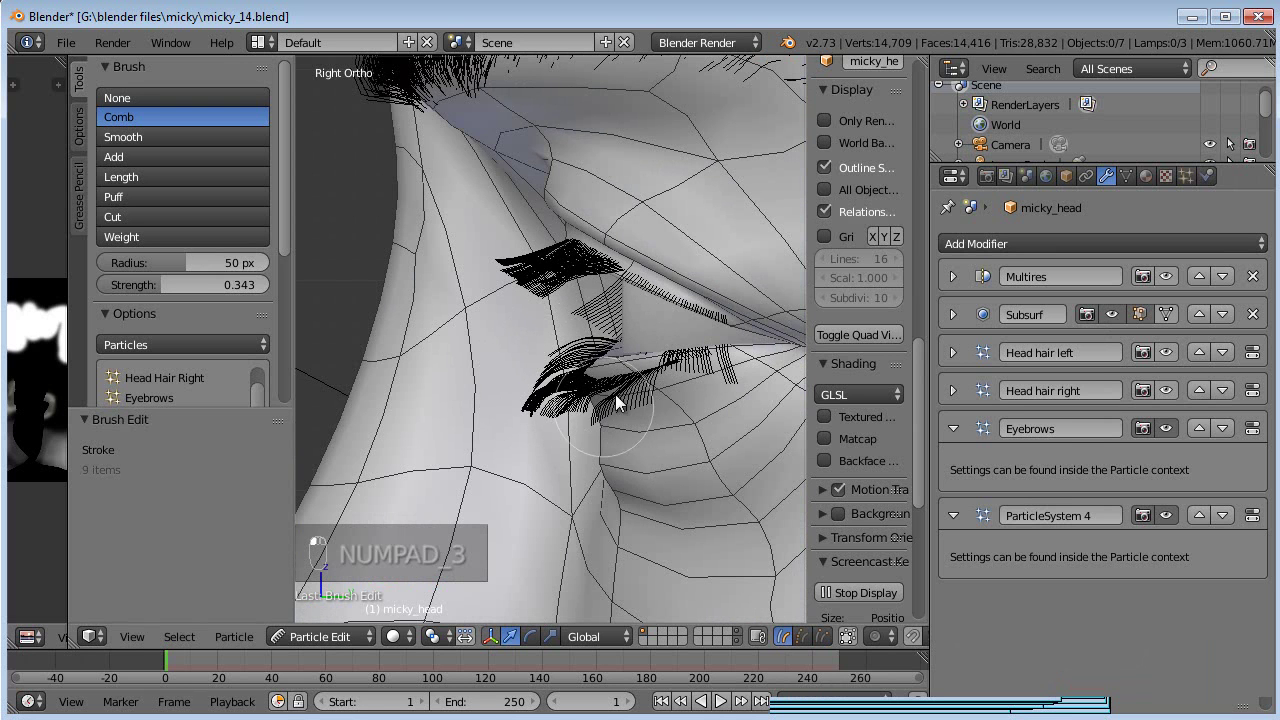
{"action": "middle_click_drag", "start_coordinate": [646, 400], "coordinate": [728, 375]}
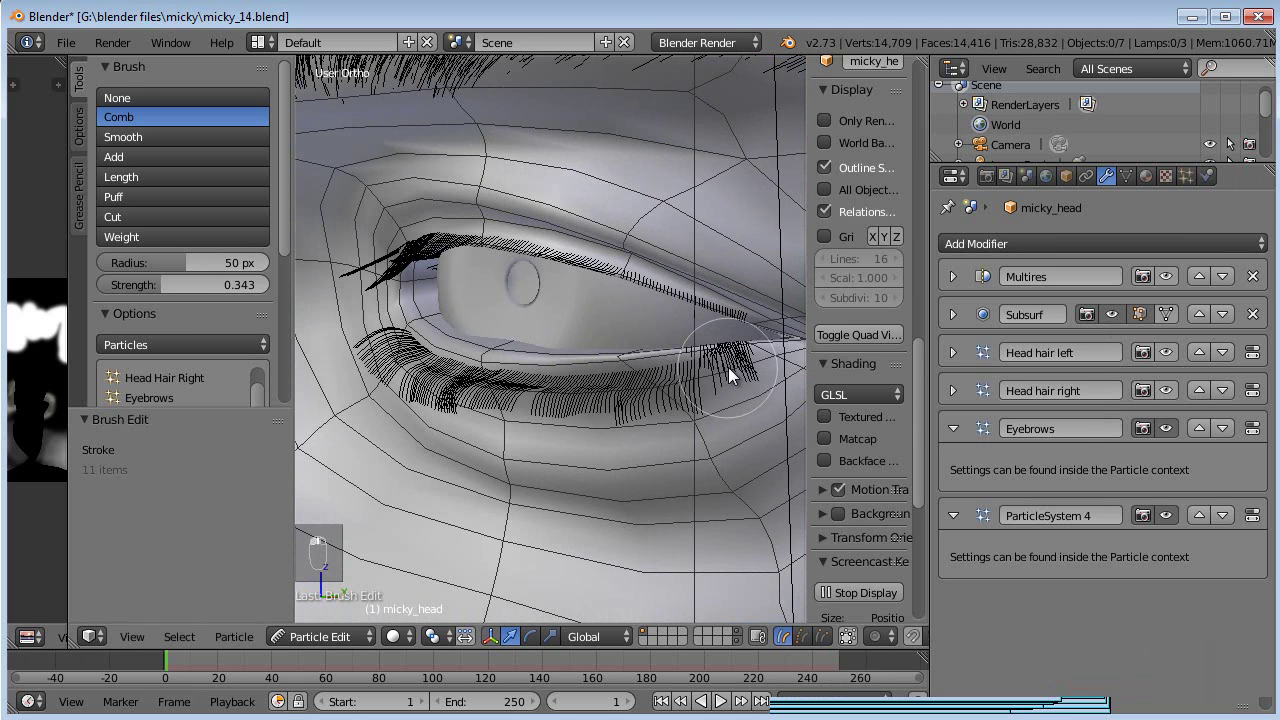
{"action": "key", "text": "KP_1"}
{"action": "mouse_move", "coordinate": [728, 370]}
{"action": "left_mouse_down"}
{"action": "mouse_move", "coordinate": [632, 362]}
{"action": "mouse_move", "coordinate": [628, 320]}
{"action": "mouse_move", "coordinate": [703, 380]}
{"action": "mouse_move", "coordinate": [686, 334]}
{"action": "mouse_move", "coordinate": [689, 380]}
{"action": "mouse_move", "coordinate": [604, 400]}
{"action": "mouse_move", "coordinate": [512, 397]}
{"action": "mouse_move", "coordinate": [490, 457]}
{"action": "mouse_move", "coordinate": [439, 398]}
{"action": "mouse_move", "coordinate": [510, 409]}
{"action": "mouse_move", "coordinate": [456, 402]}
{"action": "mouse_move", "coordinate": [458, 383]}
{"action": "left_mouse_up"}
{"action": "scroll", "coordinate": [458, 383], "scroll_direction": "down", "scroll_amount": 3}
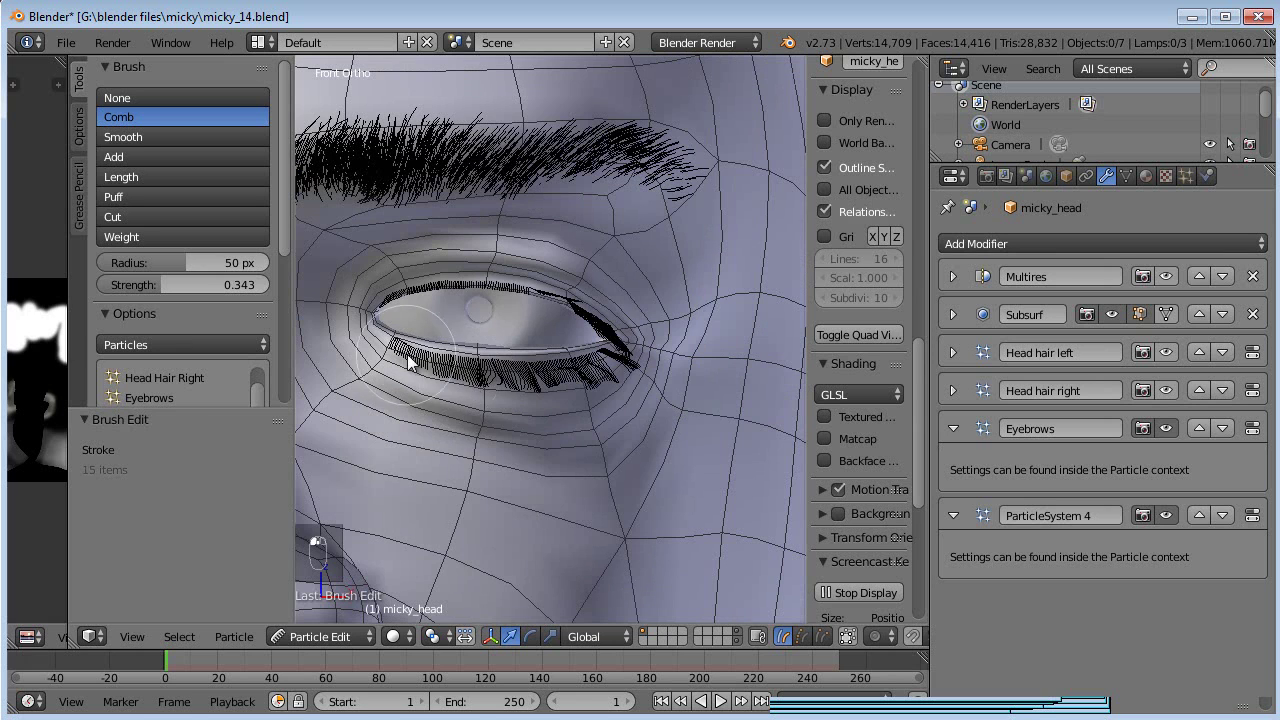
- Comb the upper eyelashes and the outer-corner lashes outward from a three-quarter view
{"action": "mouse_move", "coordinate": [641, 418]}
{"action": "middle_mouse_down"}
{"action": "mouse_move", "coordinate": [530, 411]}
{"action": "mouse_move", "coordinate": [513, 272]}
{"action": "middle_mouse_up"}
{"action": "mouse_move", "coordinate": [513, 272]}
{"action": "left_mouse_down"}
{"action": "mouse_move", "coordinate": [488, 281]}
{"action": "mouse_move", "coordinate": [527, 285]}
{"action": "mouse_move", "coordinate": [490, 299]}
{"action": "left_mouse_up"}
{"action": "middle_click_drag", "start_coordinate": [490, 299], "coordinate": [644, 298]}
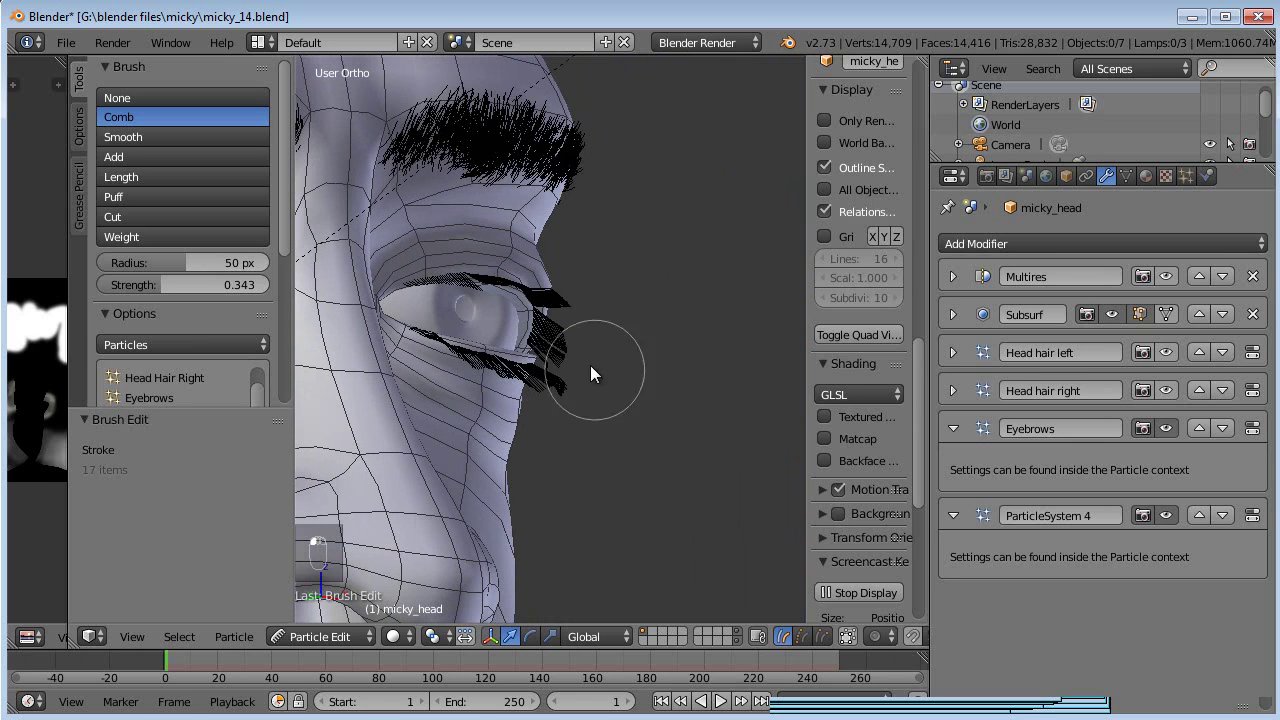
{"action": "scroll", "coordinate": [553, 368], "scroll_direction": "up", "scroll_amount": 2}
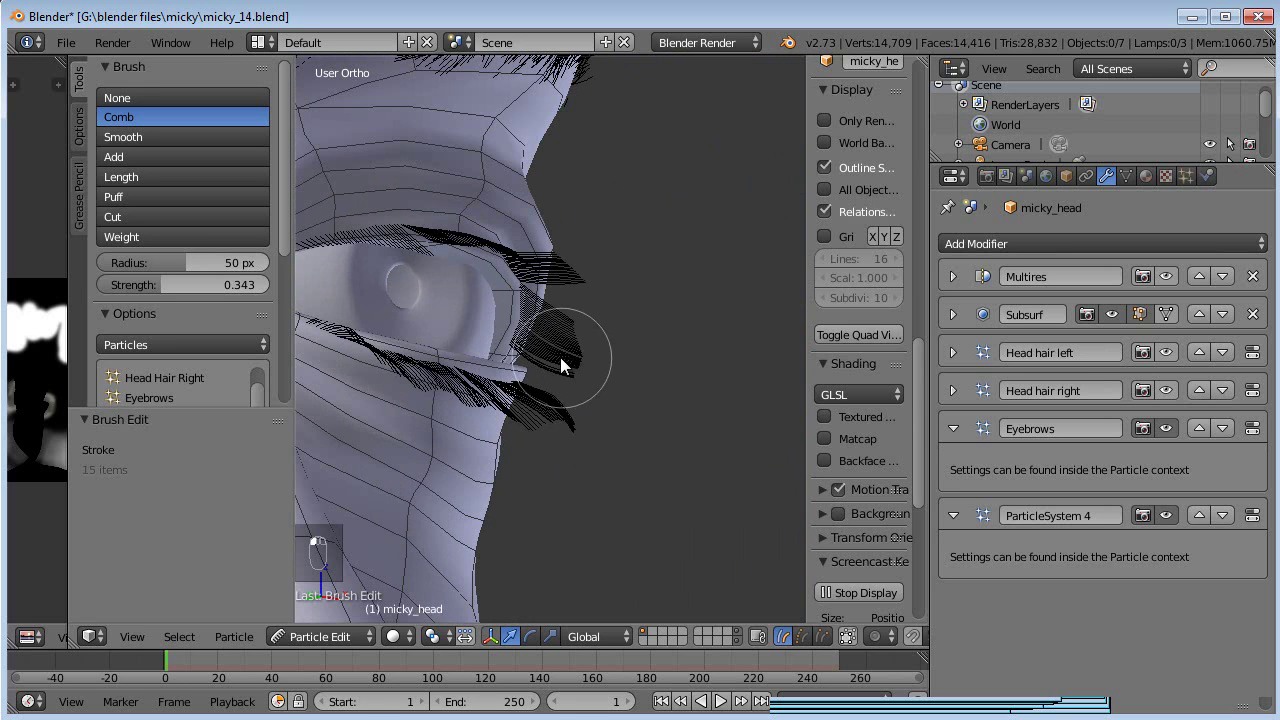
{"action": "mouse_move", "coordinate": [585, 299]}
{"action": "middle_mouse_down"}
{"action": "mouse_move", "coordinate": [611, 297]}
{"action": "mouse_move", "coordinate": [562, 342]}
{"action": "mouse_move", "coordinate": [575, 362]}
{"action": "mouse_move", "coordinate": [623, 355]}
{"action": "mouse_move", "coordinate": [612, 383]}
{"action": "mouse_move", "coordinate": [601, 342]}
{"action": "middle_mouse_up"}
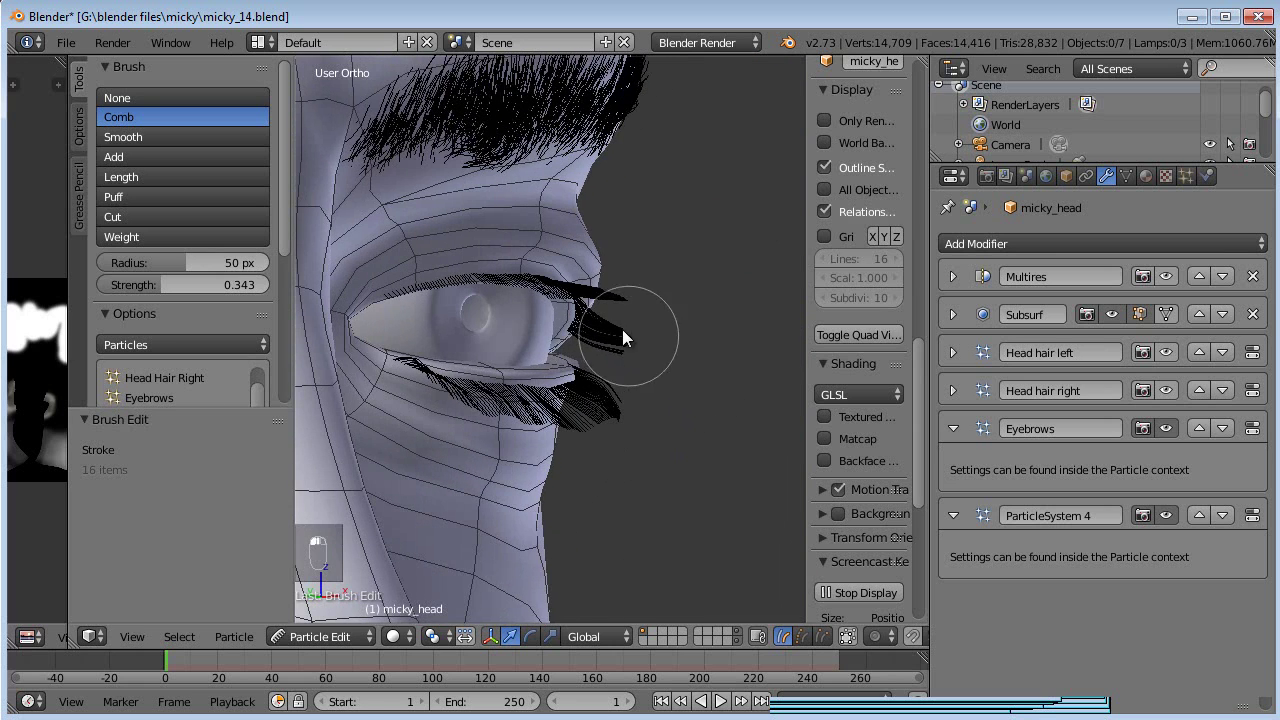
- Try to select only the upper-lid eyelashes with box and circle selection in Path mode
{"action": "mouse_move", "coordinate": [657, 273]}
{"action": "middle_mouse_down"}
{"action": "mouse_move", "coordinate": [627, 335]}
{"action": "mouse_move", "coordinate": [621, 290]}
{"action": "mouse_move", "coordinate": [663, 344]}
{"action": "middle_mouse_up"}
{"action": "key", "text": "a"}
{"action": "key", "text": "a"}
{"action": "key", "text": "a"}
{"action": "key", "text": "b"}
{"action": "left_click_drag", "start_coordinate": [337, 209], "coordinate": [700, 322]}
{"action": "middle_click_drag", "start_coordinate": [733, 290], "coordinate": [700, 275]}
{"action": "key", "text": "b"}
{"action": "left_click_drag", "start_coordinate": [758, 375], "coordinate": [298, 190]}
{"action": "middle_click_drag", "start_coordinate": [498, 247], "coordinate": [609, 313]}
{"action": "key", "text": "a"}
{"action": "key", "text": "a"}
{"action": "key", "text": "a"}
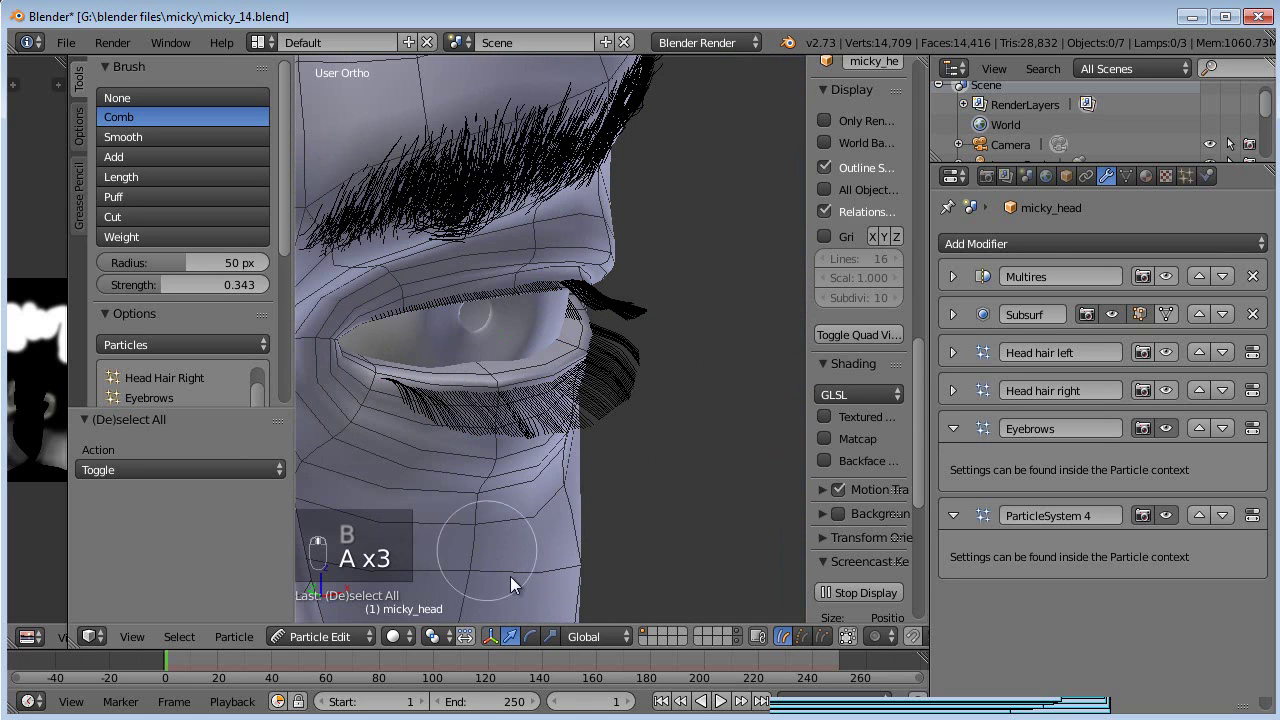
{"action": "key", "text": "c"}
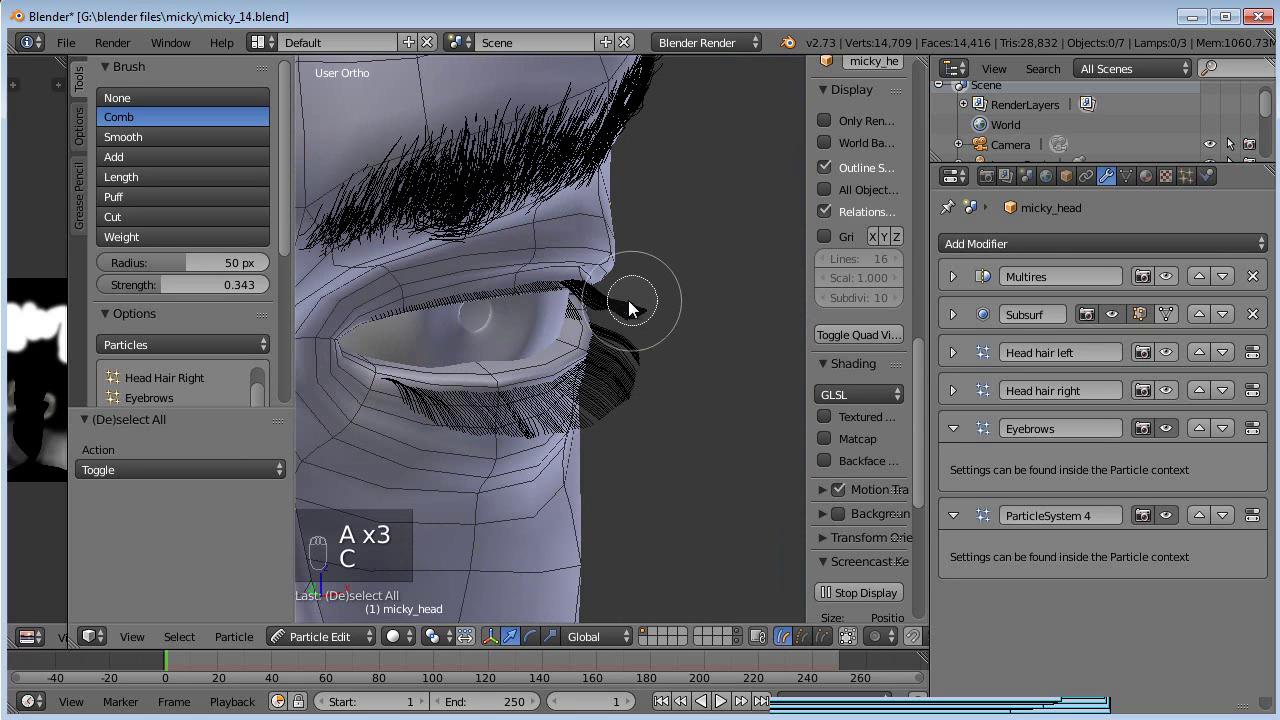
- Switch to Point select mode and box-select all the eyelashes of the upper eyelid
{"action": "left_click", "coordinate": [804, 636]}
{"action": "middle_click_drag", "start_coordinate": [670, 411], "coordinate": [727, 367]}
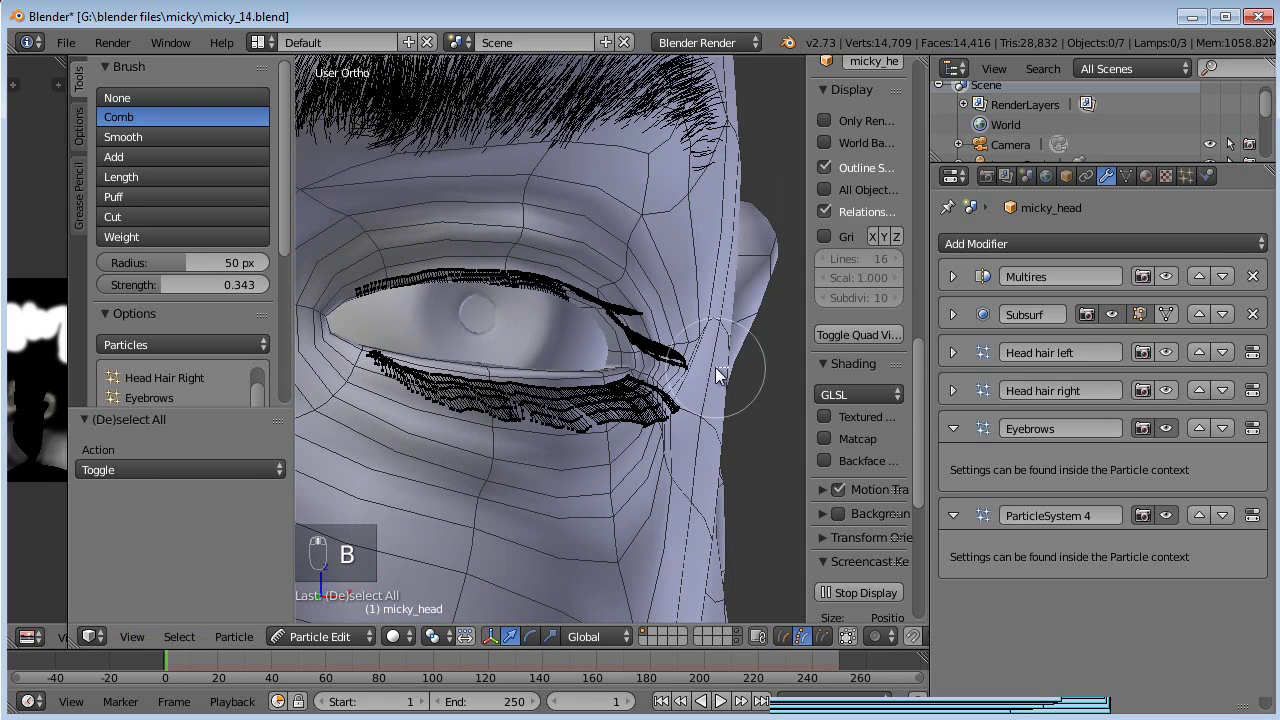
{"action": "left_click_drag", "start_coordinate": [623, 315], "coordinate": [364, 308]}
{"action": "key", "text": "b"}
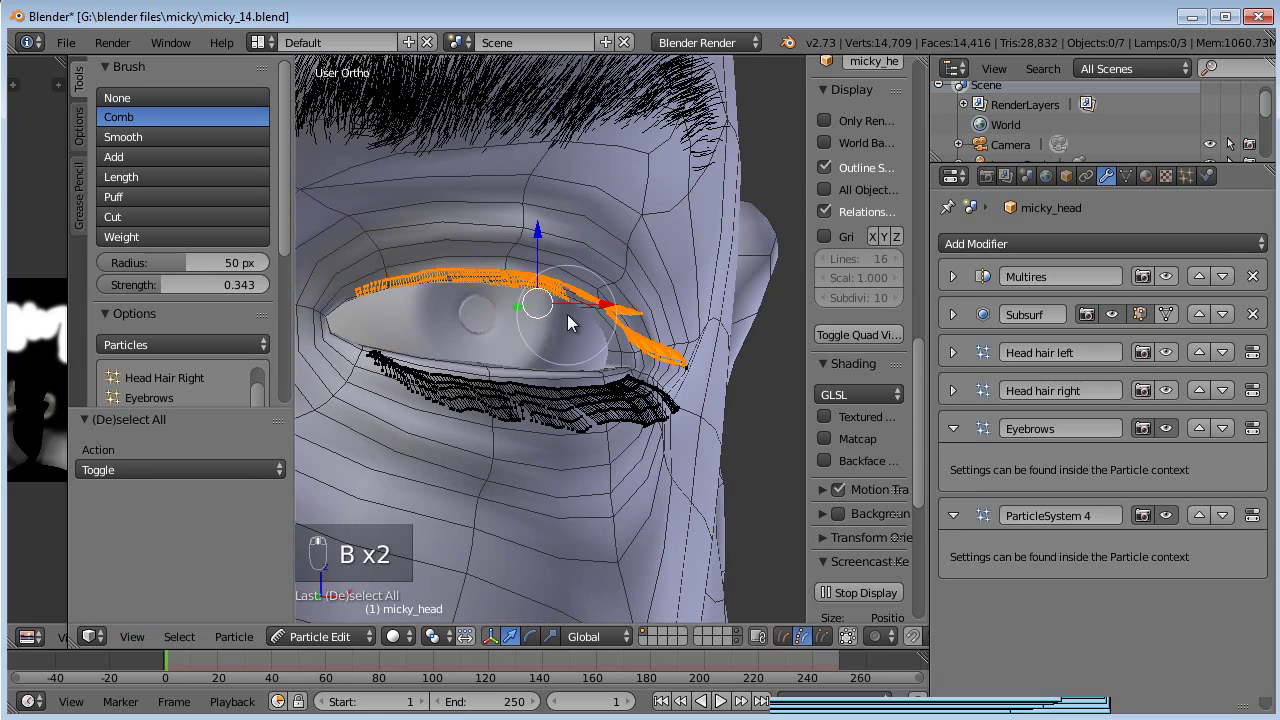
{"action": "key", "text": "b"}
{"action": "right_click", "coordinate": [736, 343]}
- Comb the selected upper eyelashes outward and upward from the front, three-quarter and side angles
{"action": "middle_click_drag", "start_coordinate": [680, 390], "coordinate": [599, 372]}
{"action": "mouse_move", "coordinate": [648, 342]}
{"action": "left_mouse_down"}
{"action": "mouse_move", "coordinate": [655, 394]}
{"action": "mouse_move", "coordinate": [650, 365]}
{"action": "mouse_move", "coordinate": [701, 328]}
{"action": "left_mouse_up"}
{"action": "mouse_move", "coordinate": [701, 328]}
{"action": "middle_mouse_down"}
{"action": "mouse_move", "coordinate": [422, 386]}
{"action": "mouse_move", "coordinate": [519, 316]}
{"action": "middle_mouse_up"}
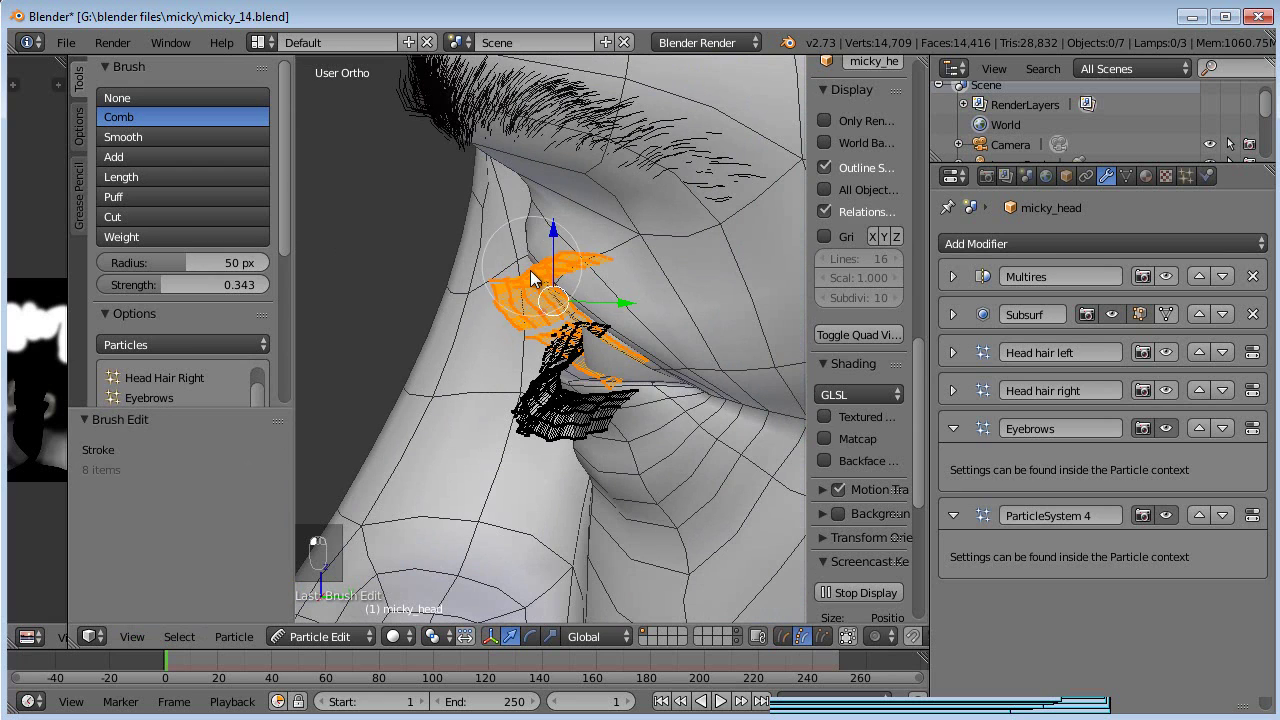
{"action": "left_click_drag", "start_coordinate": [544, 298], "coordinate": [553, 302]}
{"action": "middle_click_drag", "start_coordinate": [588, 296], "coordinate": [538, 278]}
{"action": "mouse_move", "coordinate": [532, 291]}
{"action": "left_mouse_down"}
{"action": "mouse_move", "coordinate": [501, 320]}
{"action": "mouse_move", "coordinate": [515, 308]}
{"action": "left_mouse_up"}
{"action": "mouse_move", "coordinate": [515, 308]}
{"action": "middle_mouse_down"}
{"action": "mouse_move", "coordinate": [617, 348]}
{"action": "mouse_move", "coordinate": [720, 303]}
{"action": "mouse_move", "coordinate": [766, 251]}
{"action": "mouse_move", "coordinate": [729, 349]}
{"action": "mouse_move", "coordinate": [801, 375]}
{"action": "mouse_move", "coordinate": [704, 436]}
{"action": "mouse_move", "coordinate": [761, 391]}
{"action": "middle_mouse_up"}
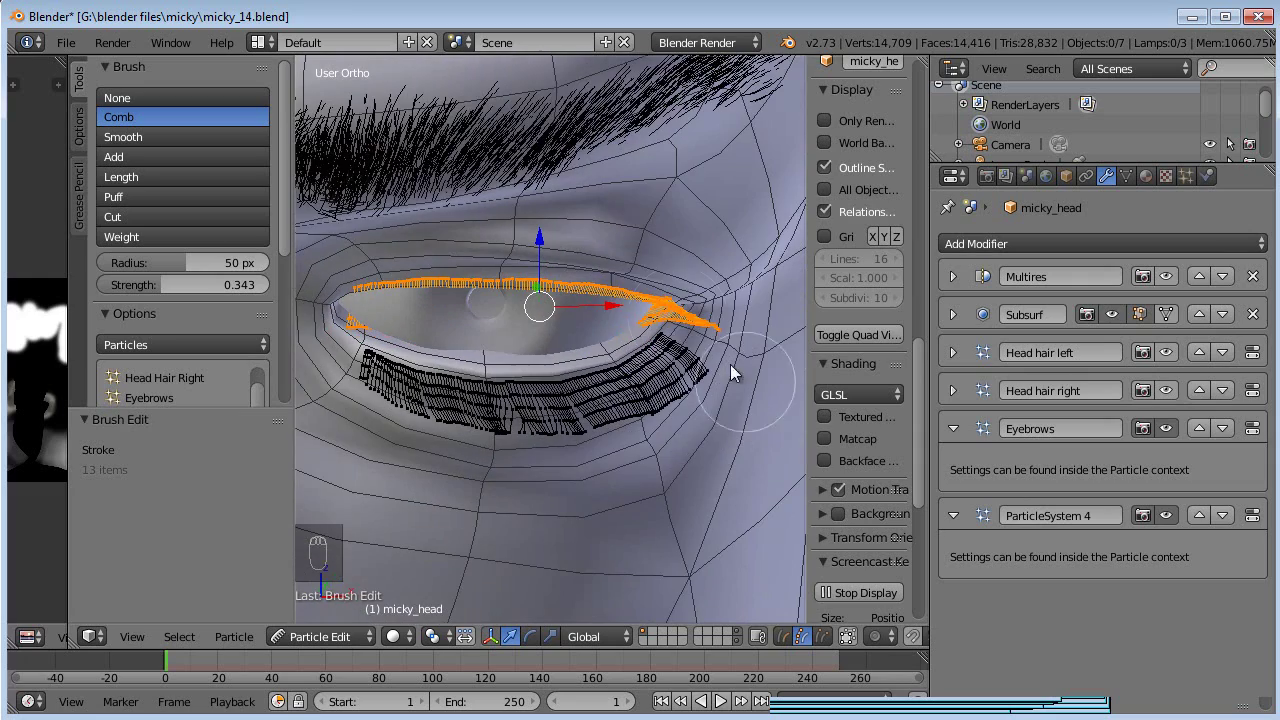
- Comb the outer-corner lashes of the upper eyelid from the front and side, with another box selection
{"action": "left_click_drag", "start_coordinate": [675, 318], "coordinate": [726, 336]}
{"action": "middle_click_drag", "start_coordinate": [737, 326], "coordinate": [435, 378]}
{"action": "left_click_drag", "start_coordinate": [435, 378], "coordinate": [378, 385]}
{"action": "middle_click_drag", "start_coordinate": [392, 380], "coordinate": [409, 297]}
{"action": "key", "text": "b"}
{"action": "left_click_drag", "start_coordinate": [400, 293], "coordinate": [356, 333]}
{"action": "middle_click_drag", "start_coordinate": [356, 333], "coordinate": [405, 345]}
{"action": "left_click_drag", "start_coordinate": [405, 345], "coordinate": [399, 348]}
{"action": "mouse_move", "coordinate": [462, 326]}
{"action": "middle_mouse_down"}
{"action": "mouse_move", "coordinate": [626, 408]}
{"action": "mouse_move", "coordinate": [600, 439]}
{"action": "mouse_move", "coordinate": [582, 388]}
{"action": "mouse_move", "coordinate": [420, 300]}
{"action": "middle_mouse_up"}
- Choose the Smooth brush and smooth the selected upper lashes, then deselect everything and smooth the lower lashes
{"action": "left_click", "coordinate": [180, 137]}
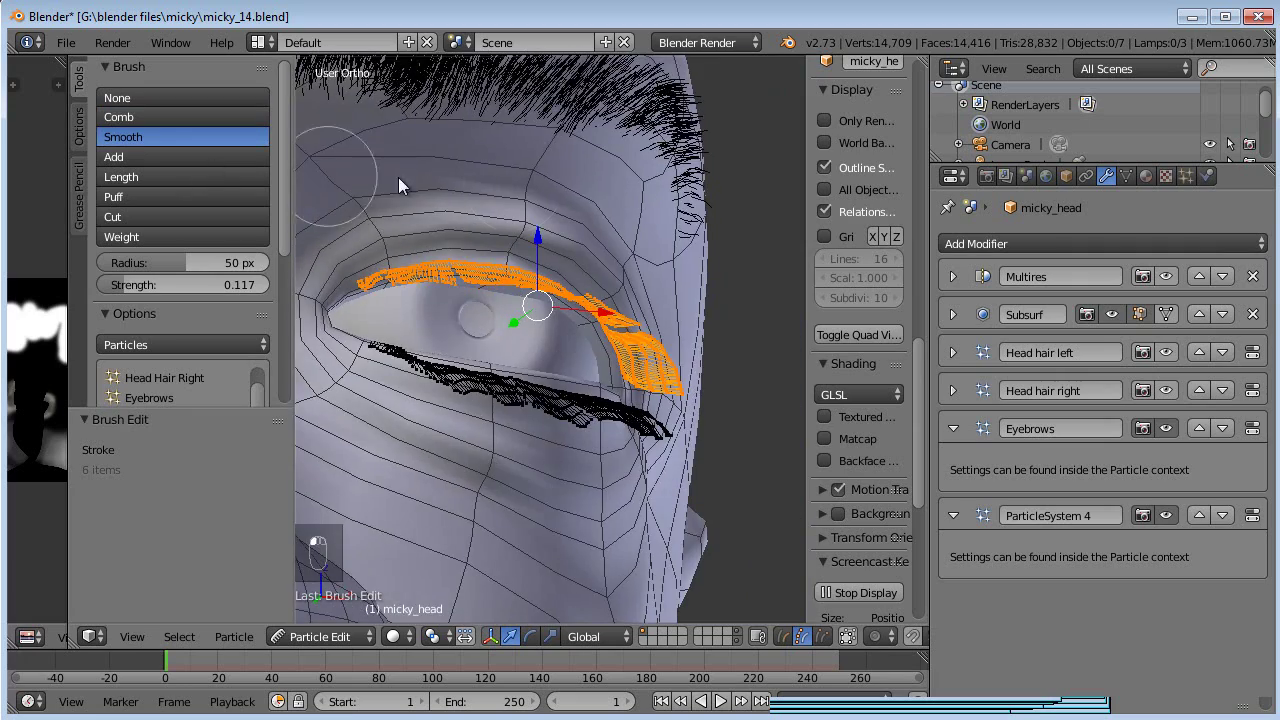
{"action": "middle_click_drag", "start_coordinate": [330, 190], "coordinate": [503, 199]}
{"action": "mouse_move", "coordinate": [434, 243]}
{"action": "left_mouse_down"}
{"action": "mouse_move", "coordinate": [520, 255]}
{"action": "mouse_move", "coordinate": [555, 275]}
{"action": "left_mouse_up"}
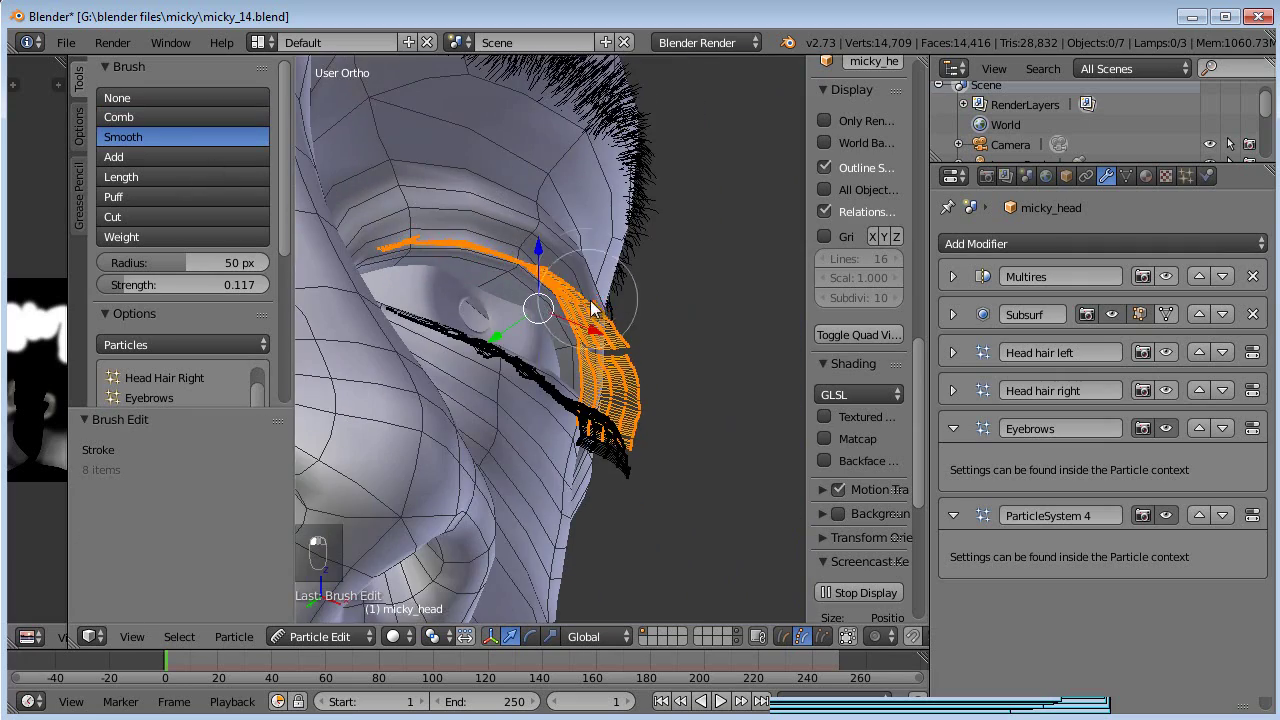
{"action": "mouse_move", "coordinate": [674, 391]}
{"action": "middle_mouse_down"}
{"action": "mouse_move", "coordinate": [681, 458]}
{"action": "mouse_move", "coordinate": [609, 345]}
{"action": "mouse_move", "coordinate": [369, 364]}
{"action": "mouse_move", "coordinate": [580, 401]}
{"action": "mouse_move", "coordinate": [555, 407]}
{"action": "middle_mouse_up"}
{"action": "key", "text": "a"}
{"action": "left_click_drag", "start_coordinate": [555, 407], "coordinate": [434, 402]}
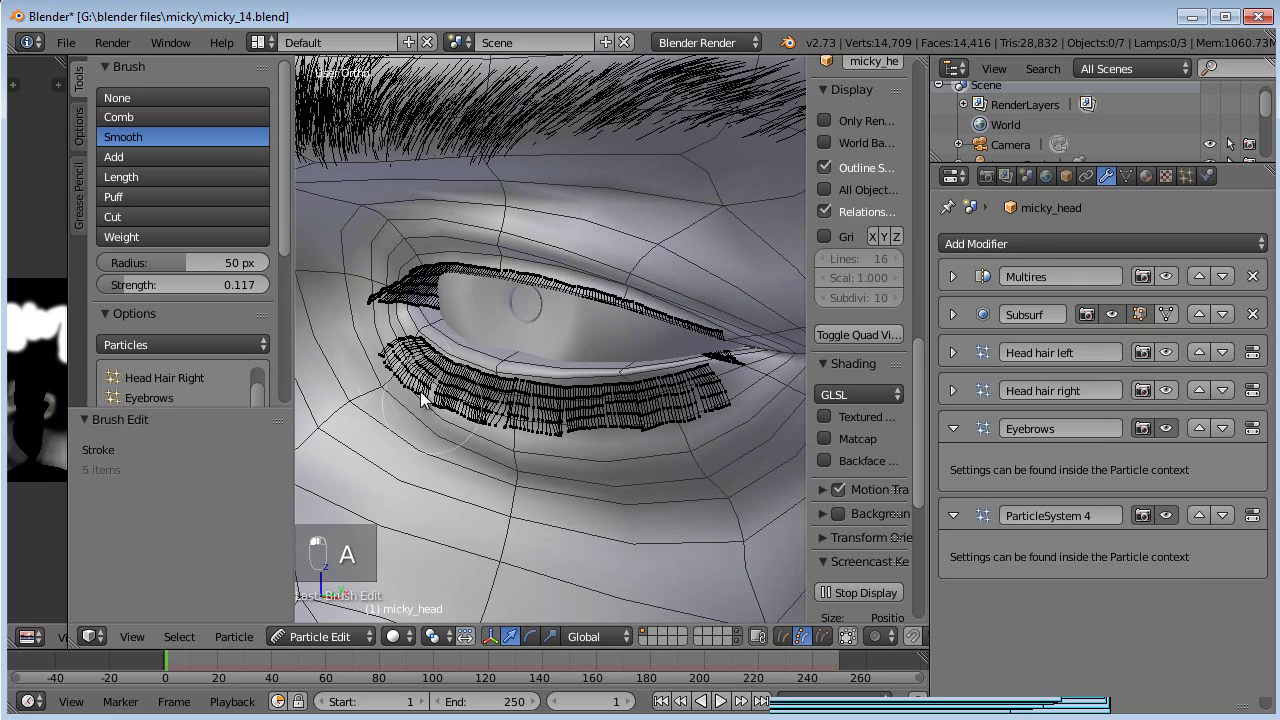
{"action": "middle_click_drag", "start_coordinate": [722, 404], "coordinate": [560, 470]}
- Select all the eyelashes, mirror them onto the other eye in the front view and deselect them
{"action": "left_click", "coordinate": [333, 634]}
{"action": "key", "text": "a"}
{"action": "key", "text": "KP_1"}
{"action": "scroll", "coordinate": [581, 394], "scroll_direction": "down", "scroll_amount": 5}
{"action": "scroll", "coordinate": [607, 379], "scroll_direction": "up", "scroll_amount": 3}
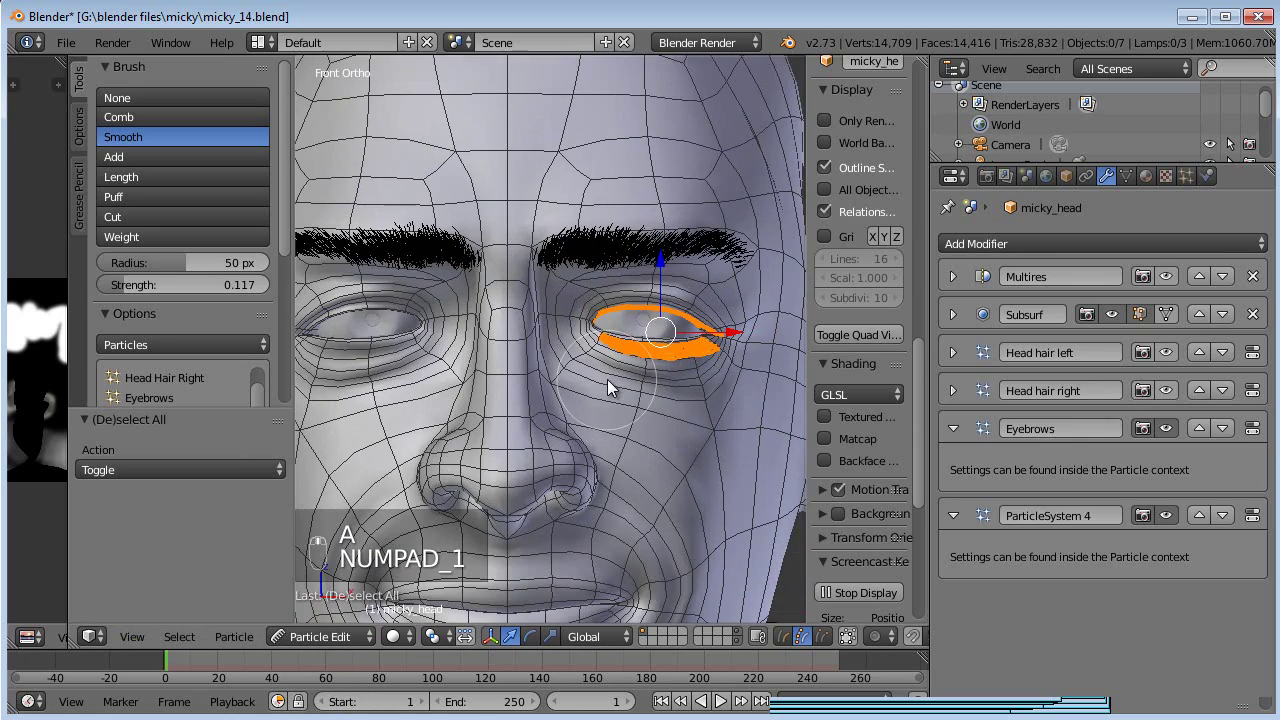
{"action": "left_click", "coordinate": [240, 637]}
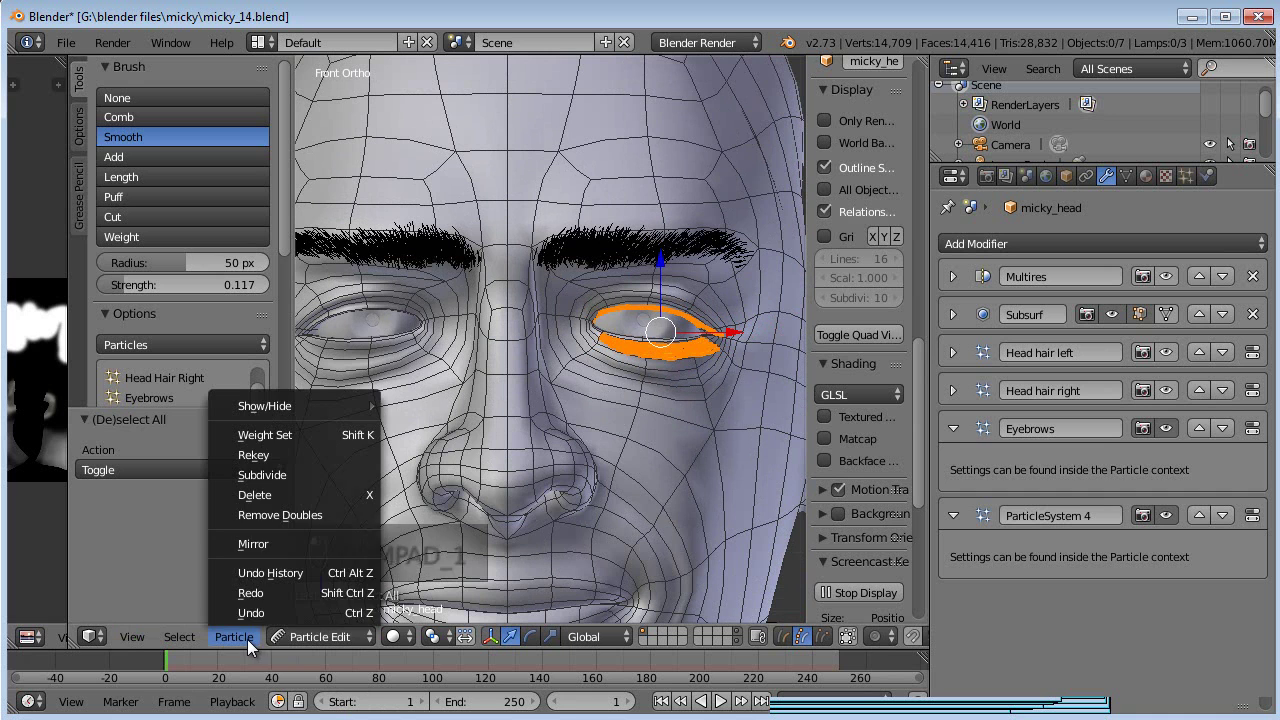
{"action": "left_click", "coordinate": [270, 544]}
{"action": "key", "text": "a"}
{"action": "middle_click_drag", "start_coordinate": [497, 418], "coordinate": [267, 333]}
- Enable X Mirror for the Eyelashes system and box-select the original eye's lashes
{"action": "left_click_drag", "start_coordinate": [284, 160], "coordinate": [264, 295]}
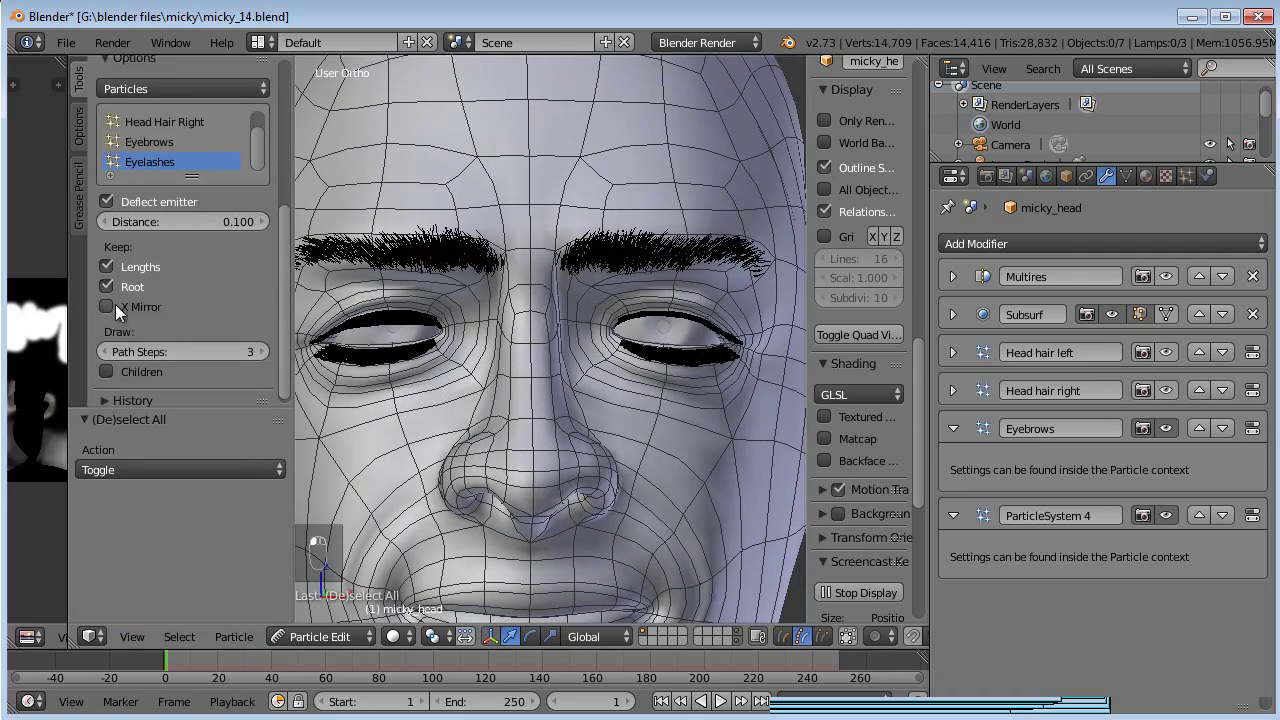
{"action": "key", "text": "a"}
{"action": "key", "text": "a"}
{"action": "key", "text": "b"}
{"action": "left_click_drag", "start_coordinate": [763, 284], "coordinate": [600, 402]}
- Test the X Mirror by moving the selected eyelashes, cancelling each move
{"action": "key", "text": "g"}
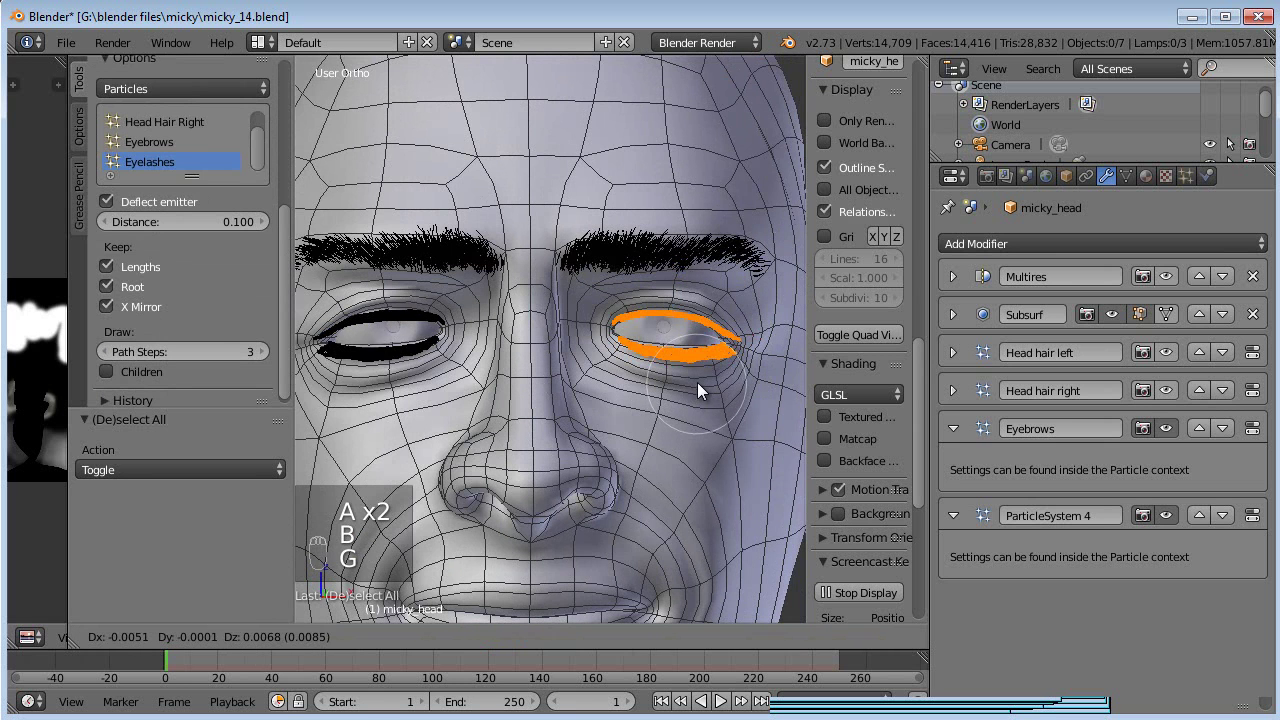
{"action": "right_click", "coordinate": [697, 379]}
{"action": "key", "text": "KP_1"}
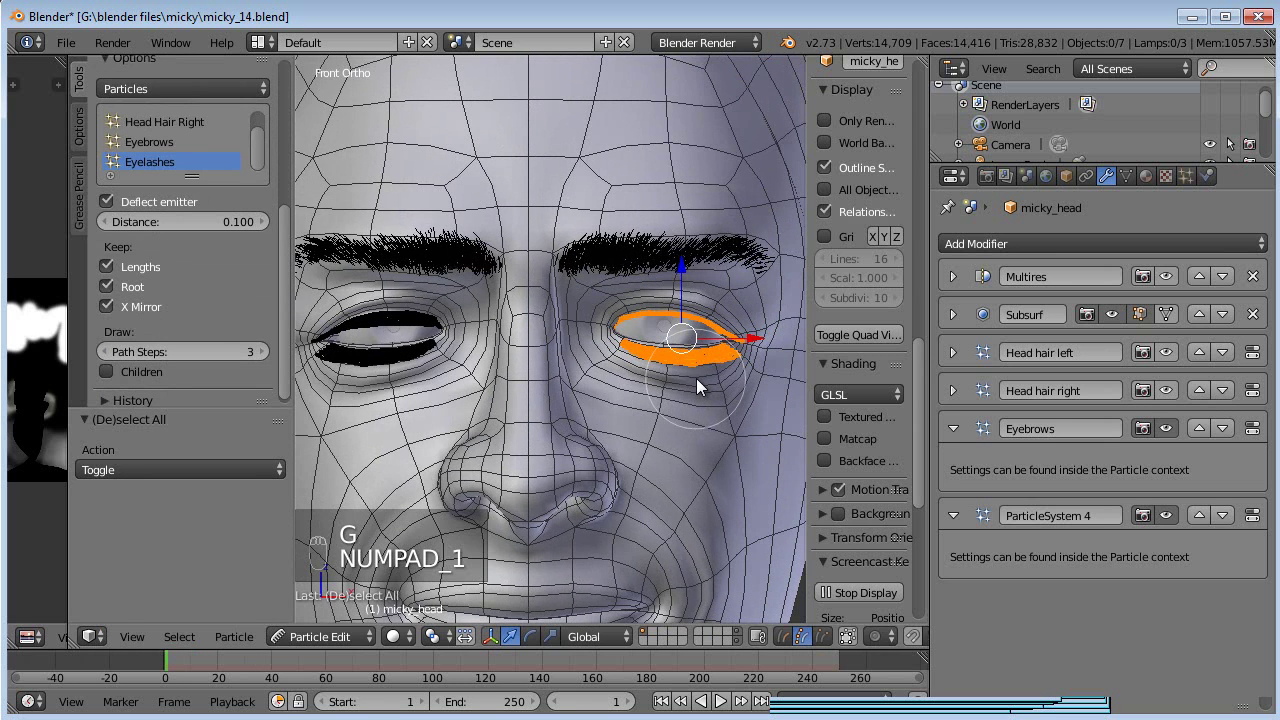
{"action": "key", "text": "g"}
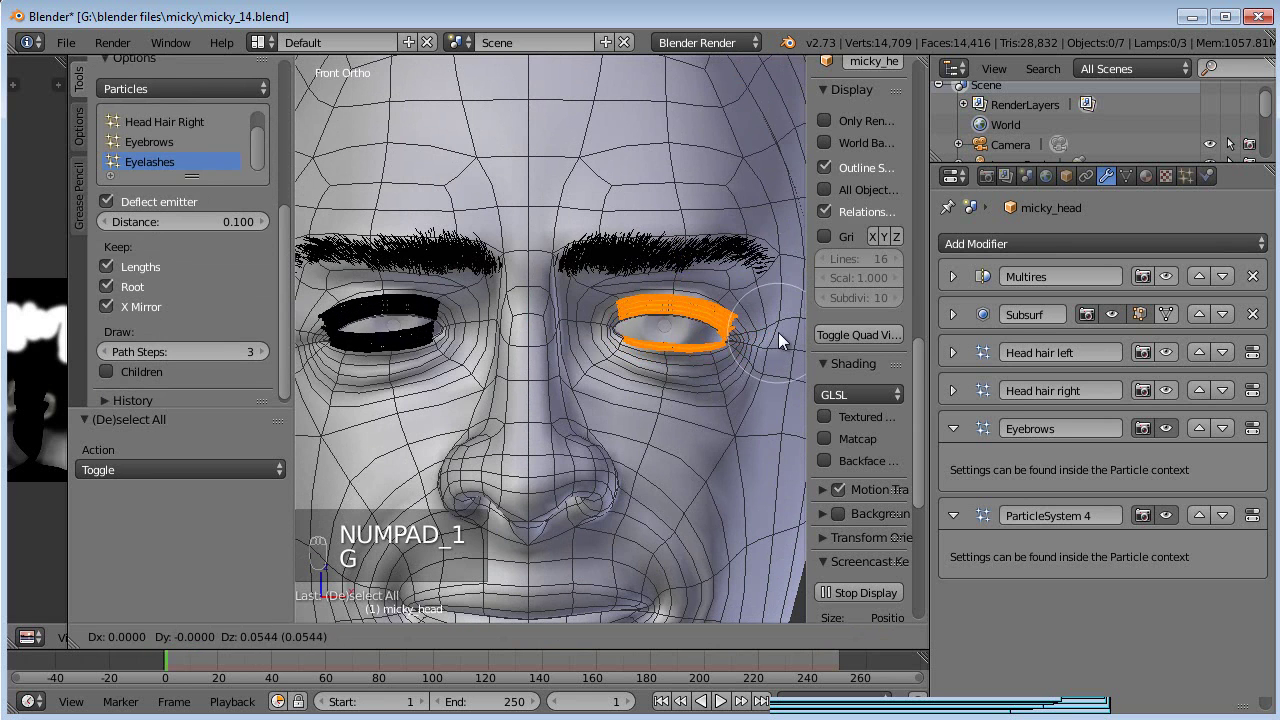
{"action": "left_click", "coordinate": [753, 354]}
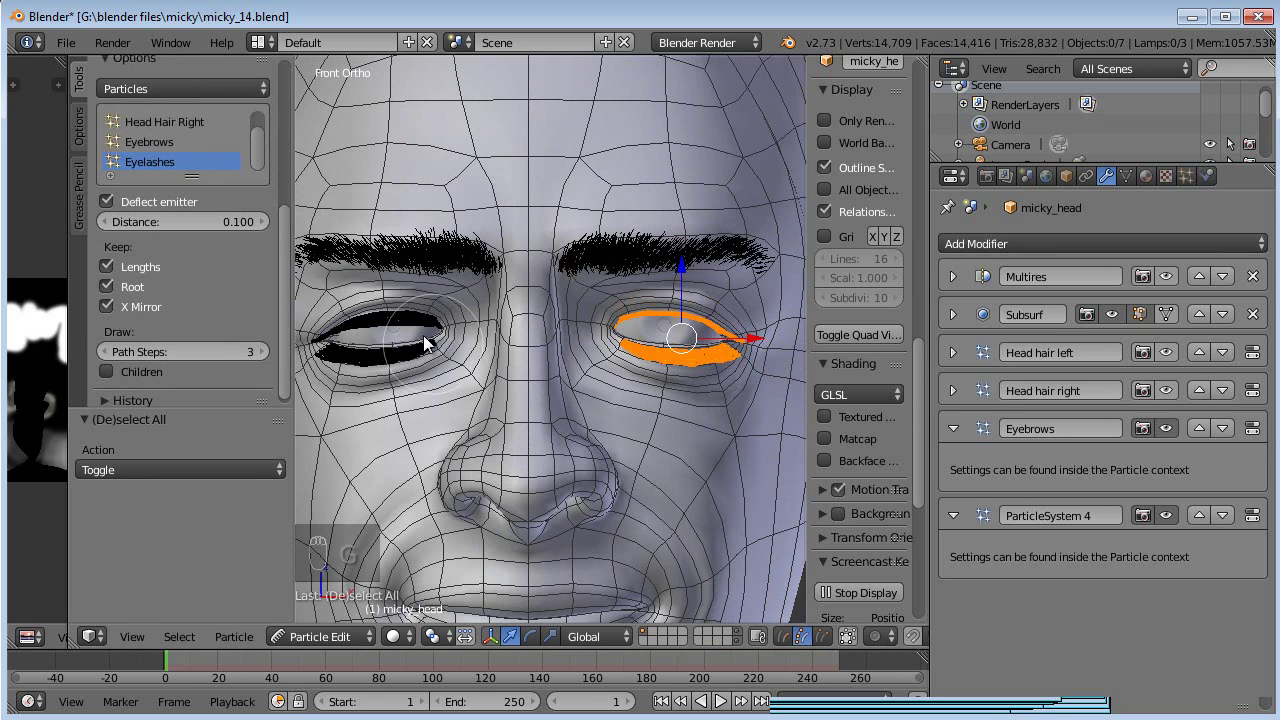
- Deselect all the eyelashes and examine them on both eyes from the side and front views
{"action": "key", "text": "a"}
{"action": "key", "text": "KP_3"}
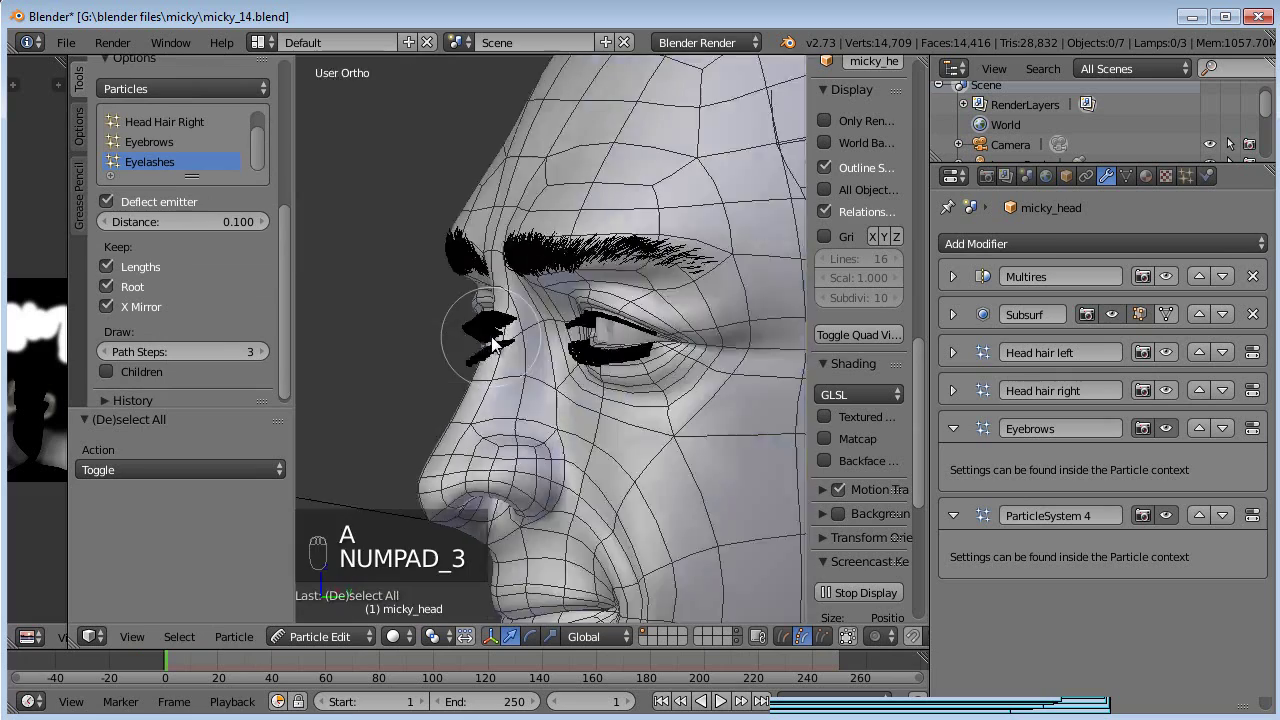
{"action": "key", "text": "z"}
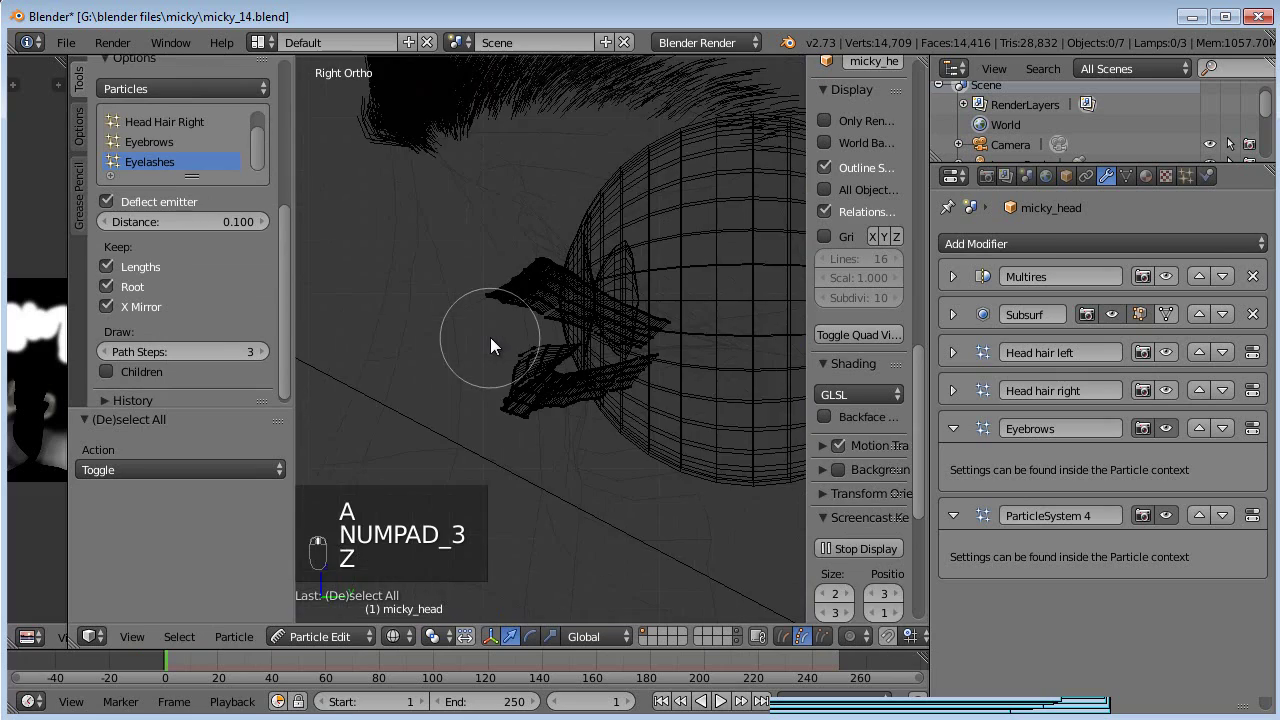
{"action": "key", "text": "z"}
{"action": "mouse_move", "coordinate": [500, 320]}
{"action": "middle_mouse_down"}
{"action": "mouse_move", "coordinate": [546, 299]}
{"action": "mouse_move", "coordinate": [513, 323]}
{"action": "mouse_move", "coordinate": [626, 316]}
{"action": "middle_mouse_up"}
{"action": "key", "text": "KP_3"}
{"action": "key", "text": "KP_1"}
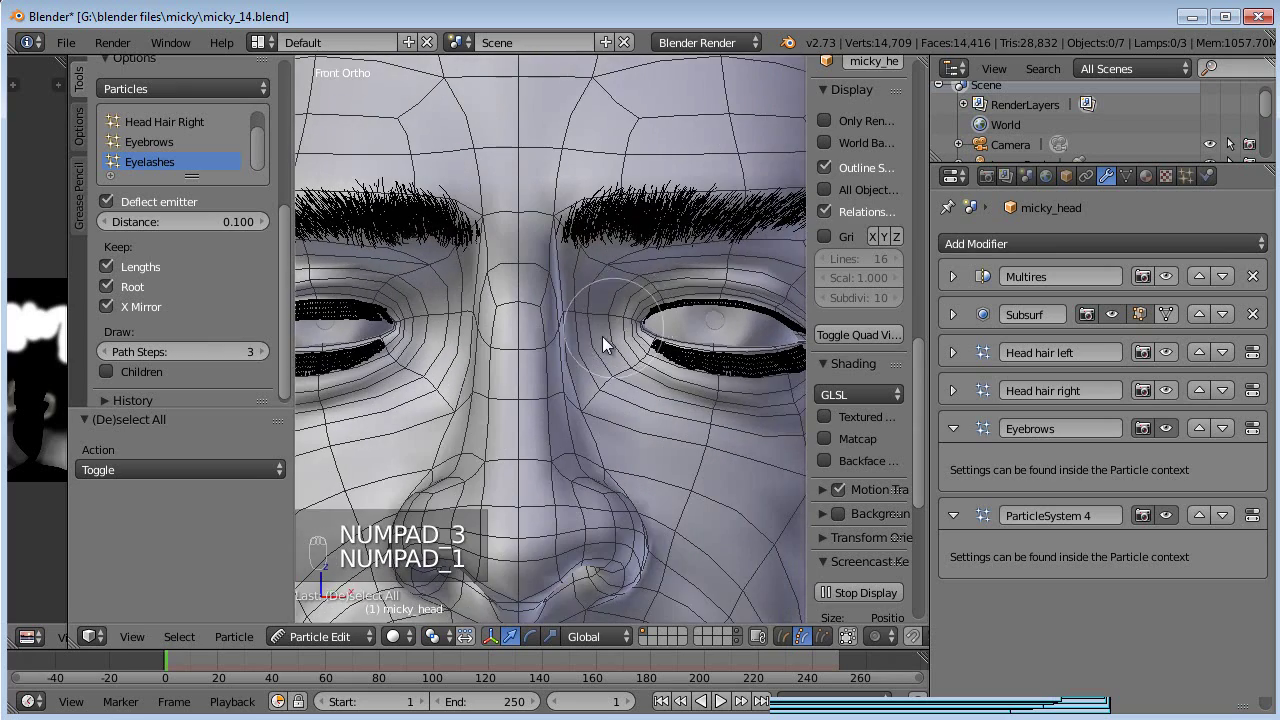
{"action": "scroll", "coordinate": [600, 328], "scroll_direction": "down", "scroll_amount": 2}
- Leave particle editing for Object Mode and deselect all objects
{"action": "left_click", "coordinate": [327, 636]}
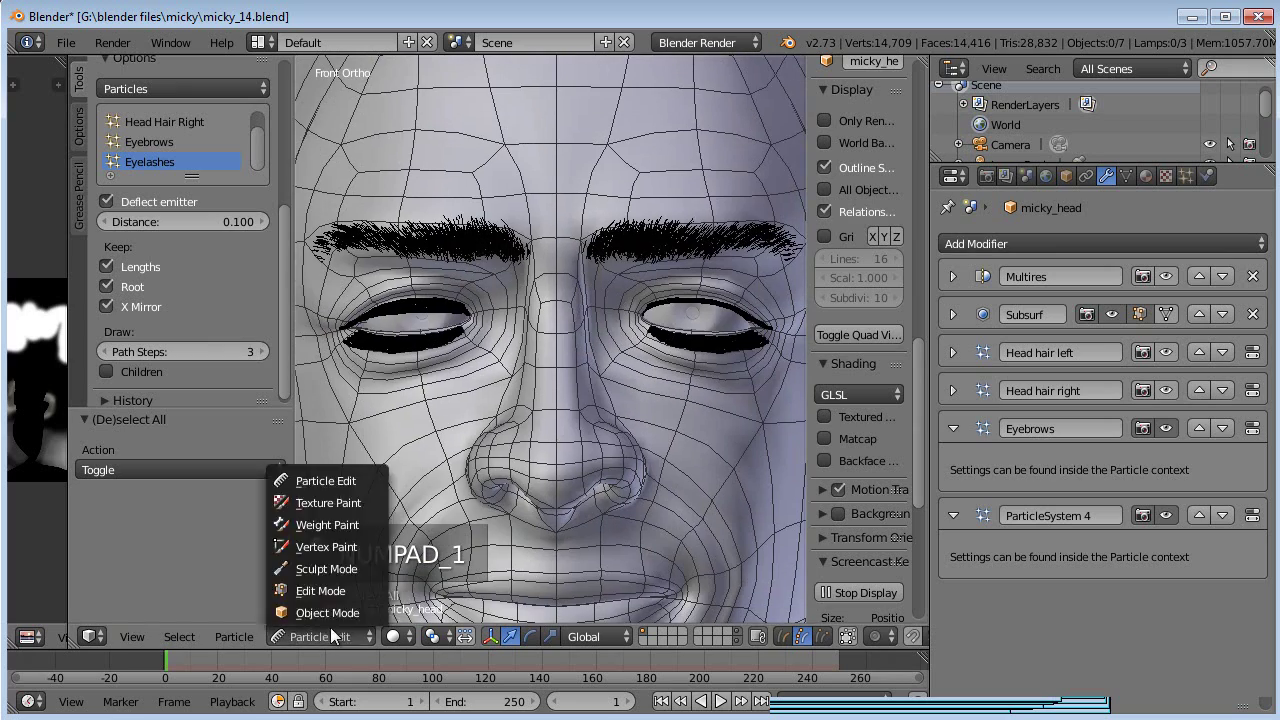
{"action": "key", "text": "Return"}
{"action": "right_click", "coordinate": [436, 324]}
{"action": "scroll", "coordinate": [440, 335], "scroll_direction": "up", "scroll_amount": 4}
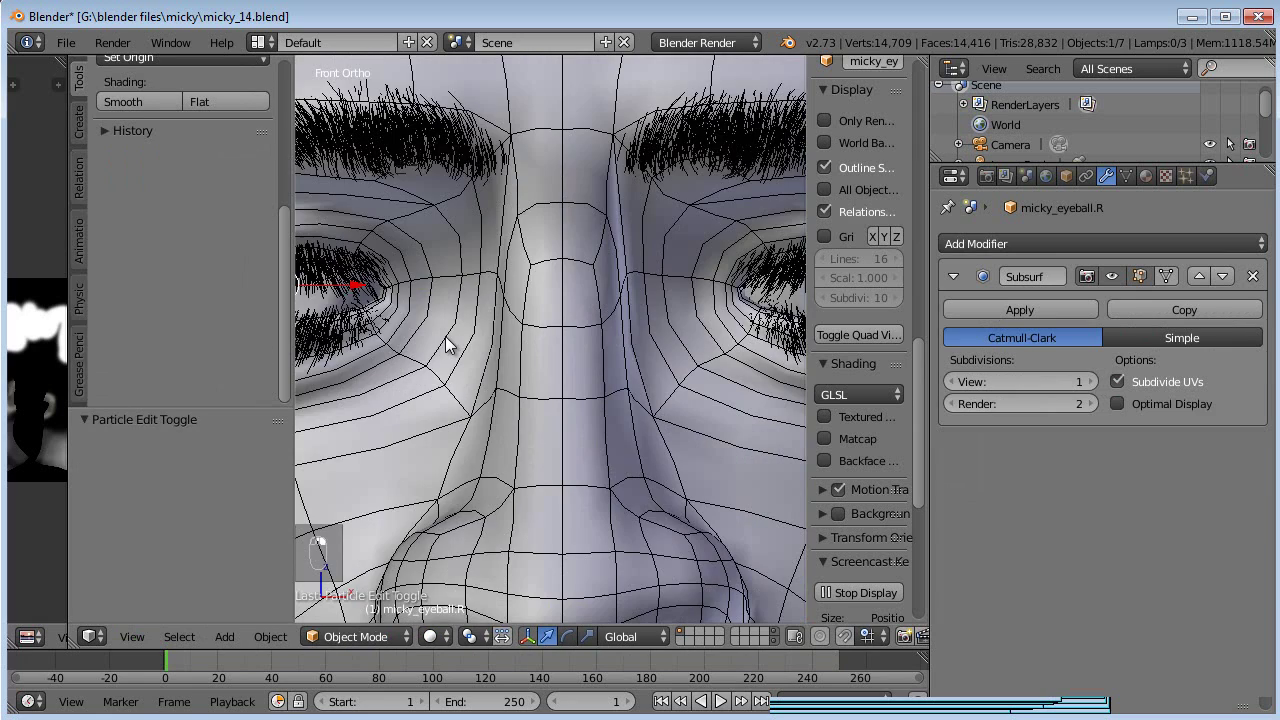
{"action": "key", "text": "a"}
{"action": "scroll", "coordinate": [446, 343], "scroll_direction": "down", "scroll_amount": 5}
- Examine how the lashes sit around the left eyeball in a side wireframe view, starting and cancelling a move of the eyeball
{"action": "key", "text": "KP_3"}
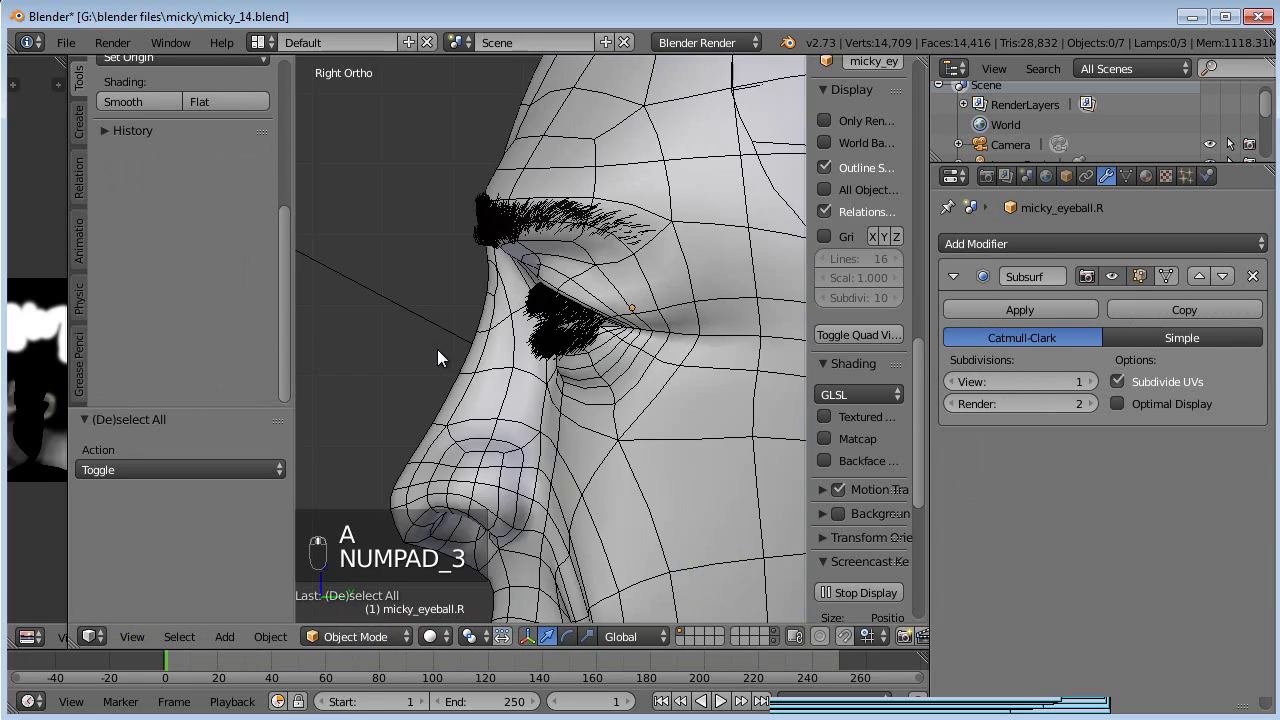
{"action": "key", "text": "z"}
{"action": "scroll", "coordinate": [606, 258], "scroll_direction": "up", "scroll_amount": 5}
{"action": "right_click", "coordinate": [633, 264]}
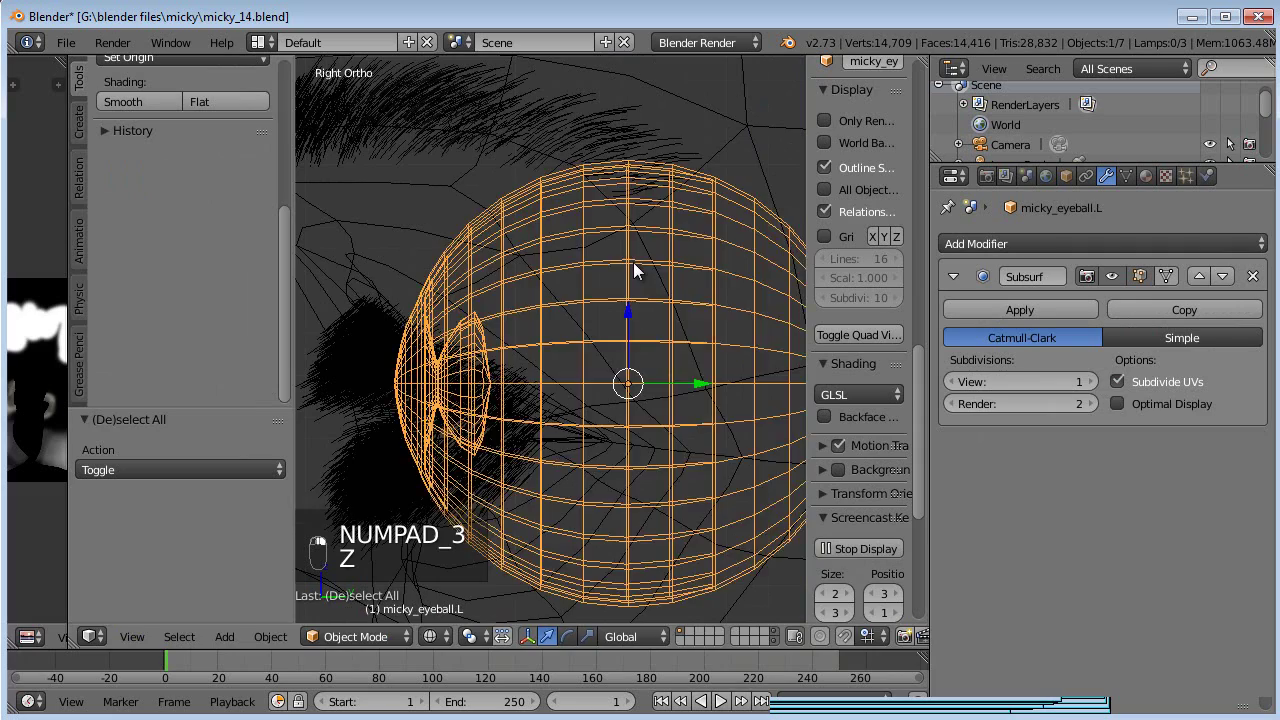
{"action": "key", "text": "g"}
{"action": "right_click", "coordinate": [633, 272]}
{"action": "scroll", "coordinate": [592, 330], "scroll_direction": "down", "scroll_amount": 2}
{"action": "key", "text": "z"}
{"action": "middle_click_drag", "start_coordinate": [558, 358], "coordinate": [652, 388]}
{"action": "scroll", "coordinate": [652, 388], "scroll_direction": "down", "scroll_amount": 4}
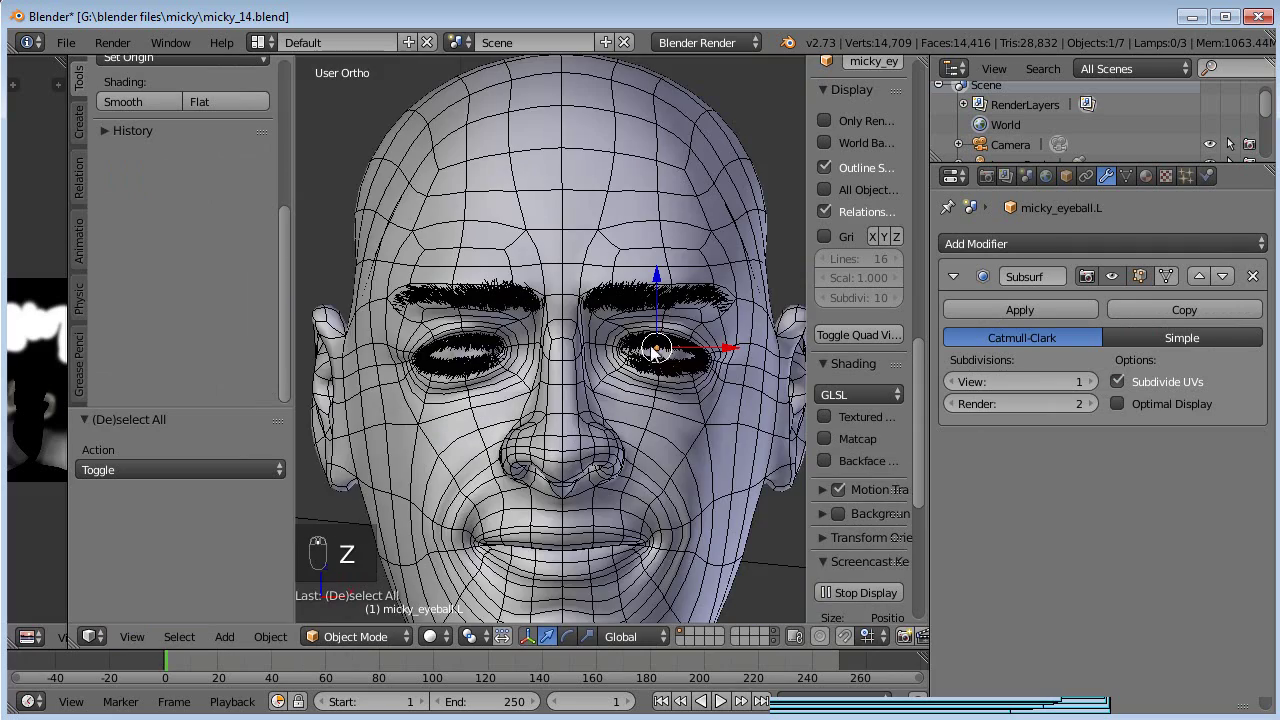
- Select the head and turn off its wire display
{"action": "right_click", "coordinate": [634, 418]}
{"action": "left_click", "coordinate": [1065, 175]}
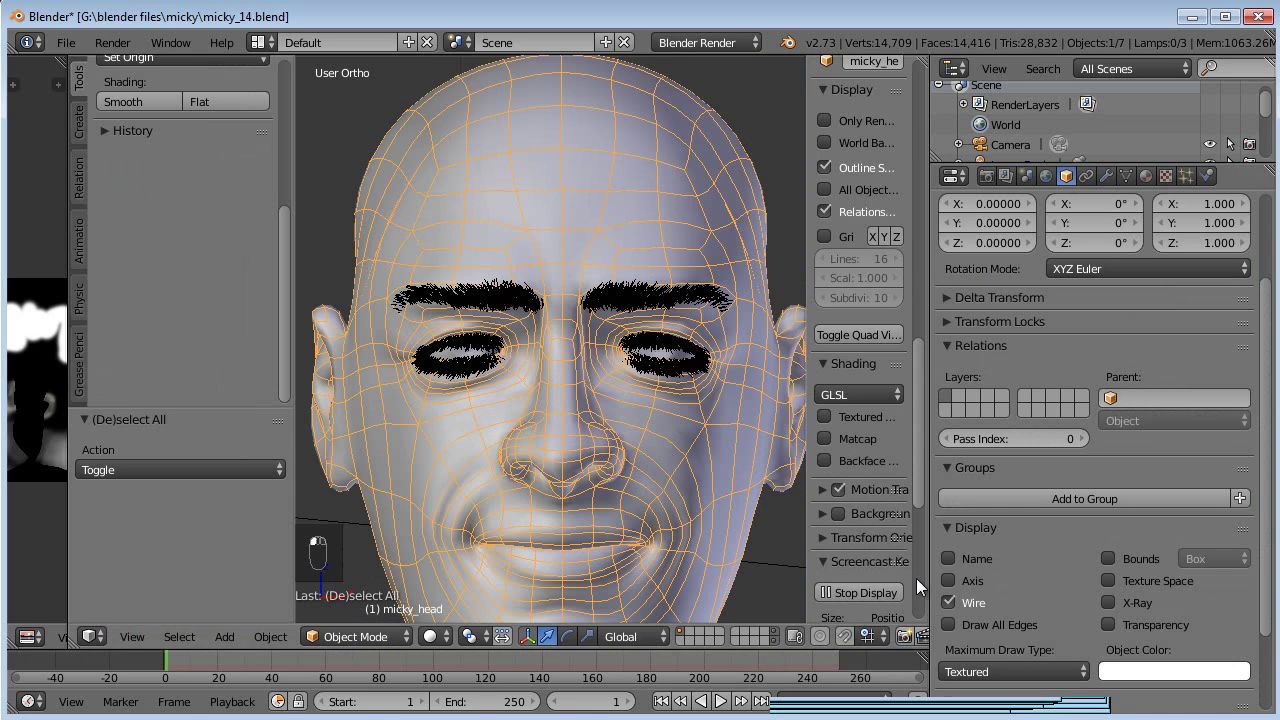
{"action": "left_click", "coordinate": [949, 602]}
- Set both the display and render counts of the Eyelashes system's simple children to 5
{"action": "left_click", "coordinate": [1187, 175]}
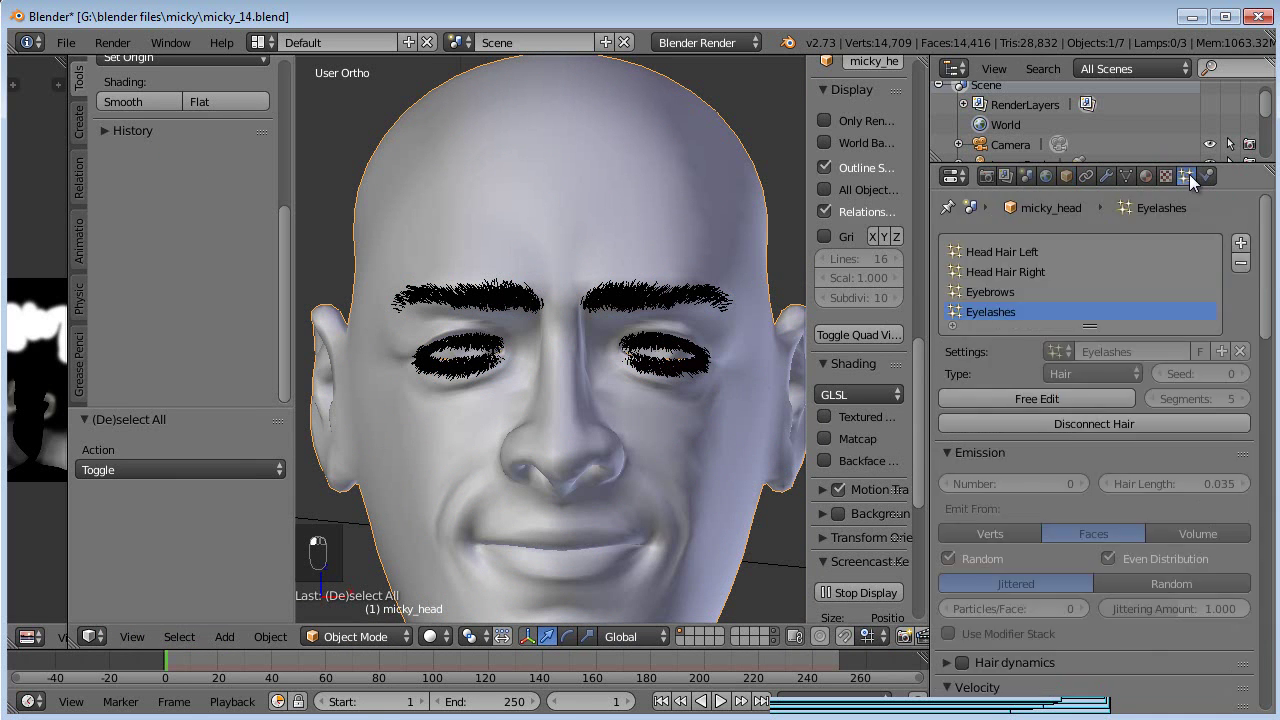
{"action": "scroll", "coordinate": [1056, 550], "scroll_direction": "down", "scroll_amount": 3}
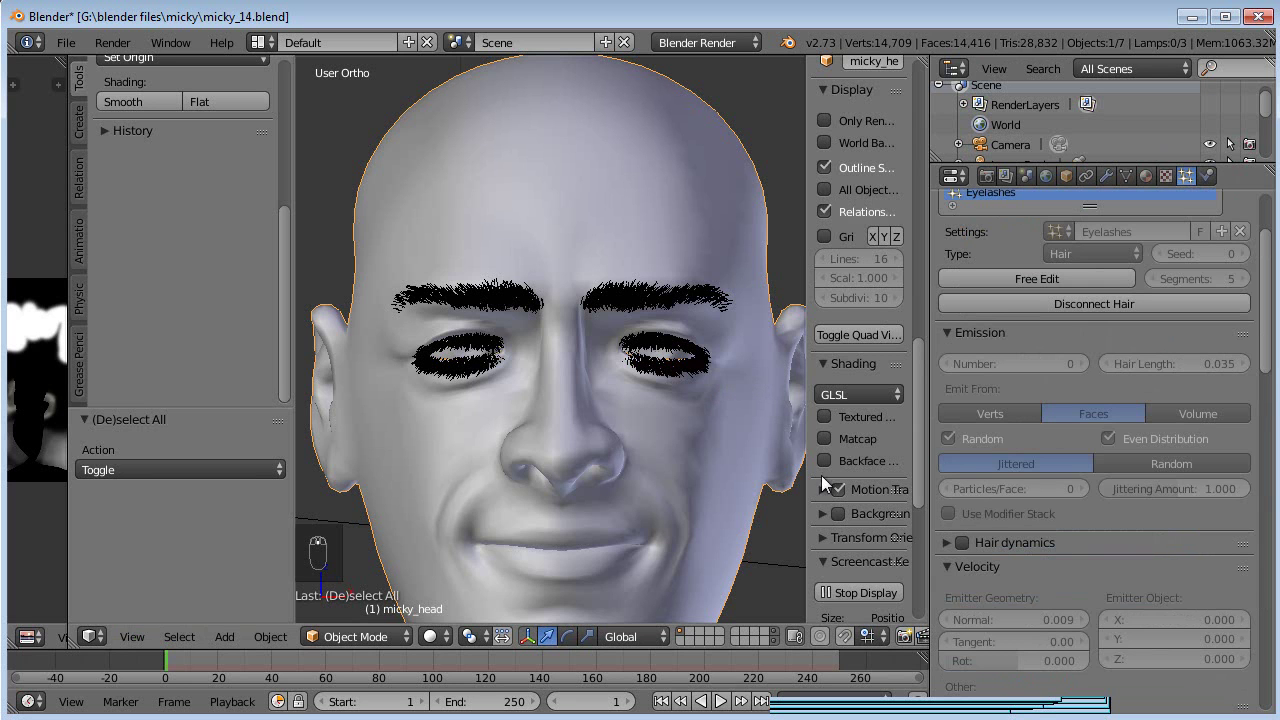
{"action": "scroll", "coordinate": [1005, 515], "scroll_direction": "down", "scroll_amount": 12}
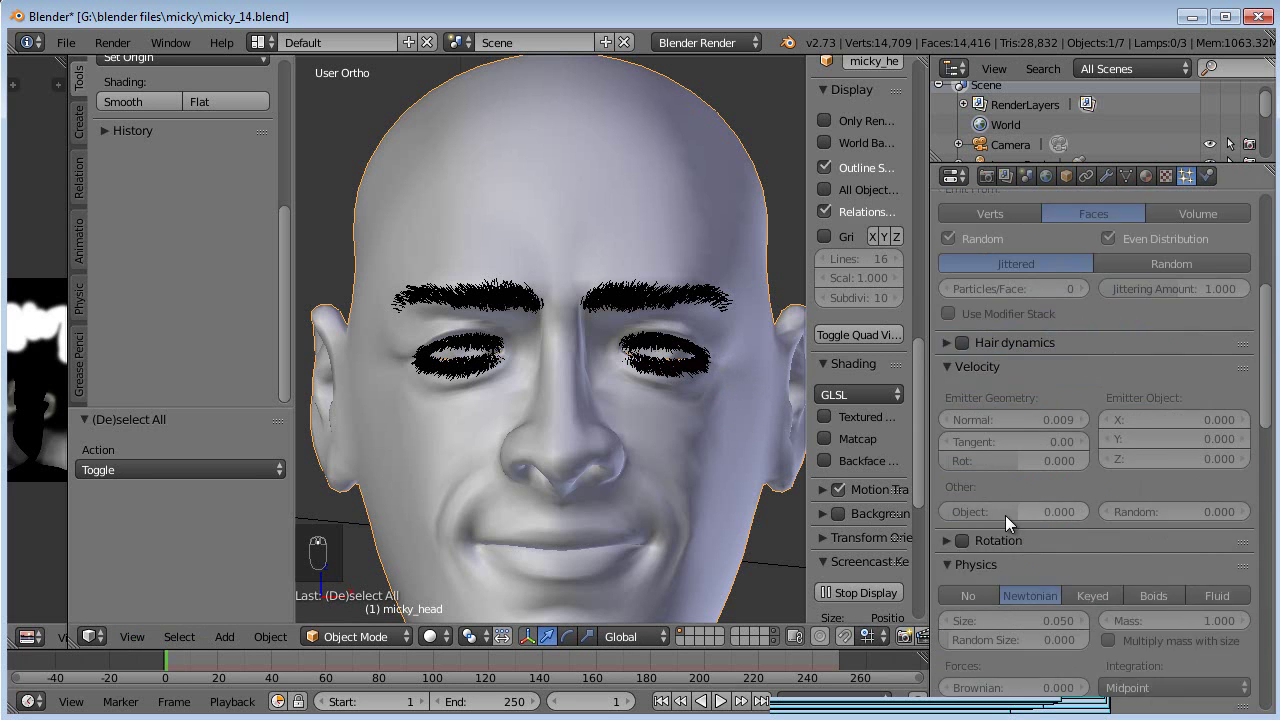
{"action": "scroll", "coordinate": [1005, 515], "scroll_direction": "down", "scroll_amount": 16}
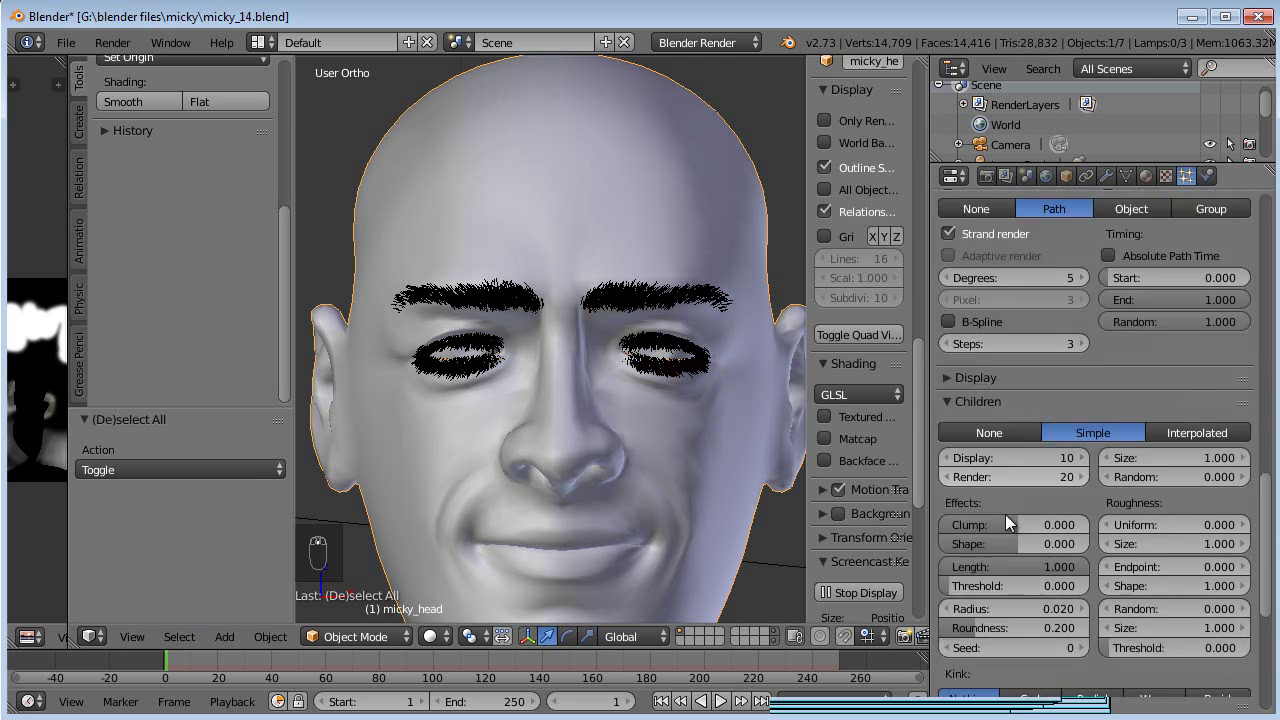
{"action": "scroll", "coordinate": [1005, 514], "scroll_direction": "up", "scroll_amount": 7}
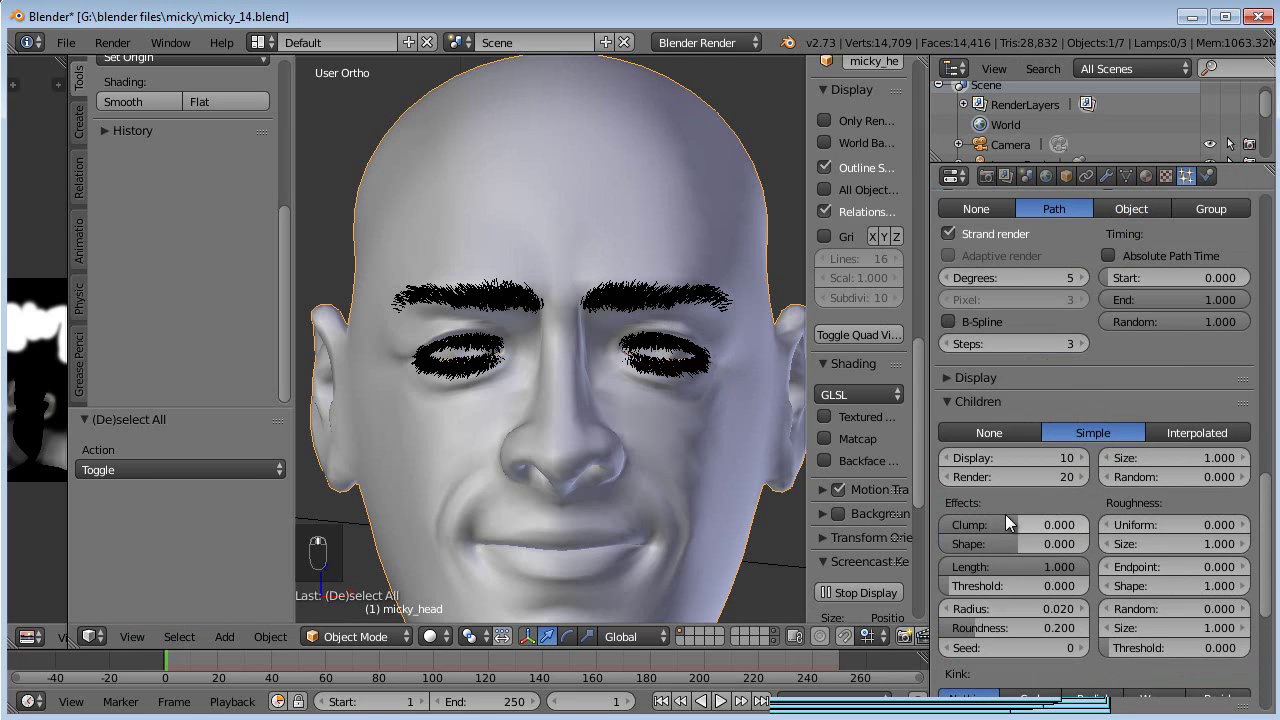
{"action": "left_click", "coordinate": [1004, 477]}
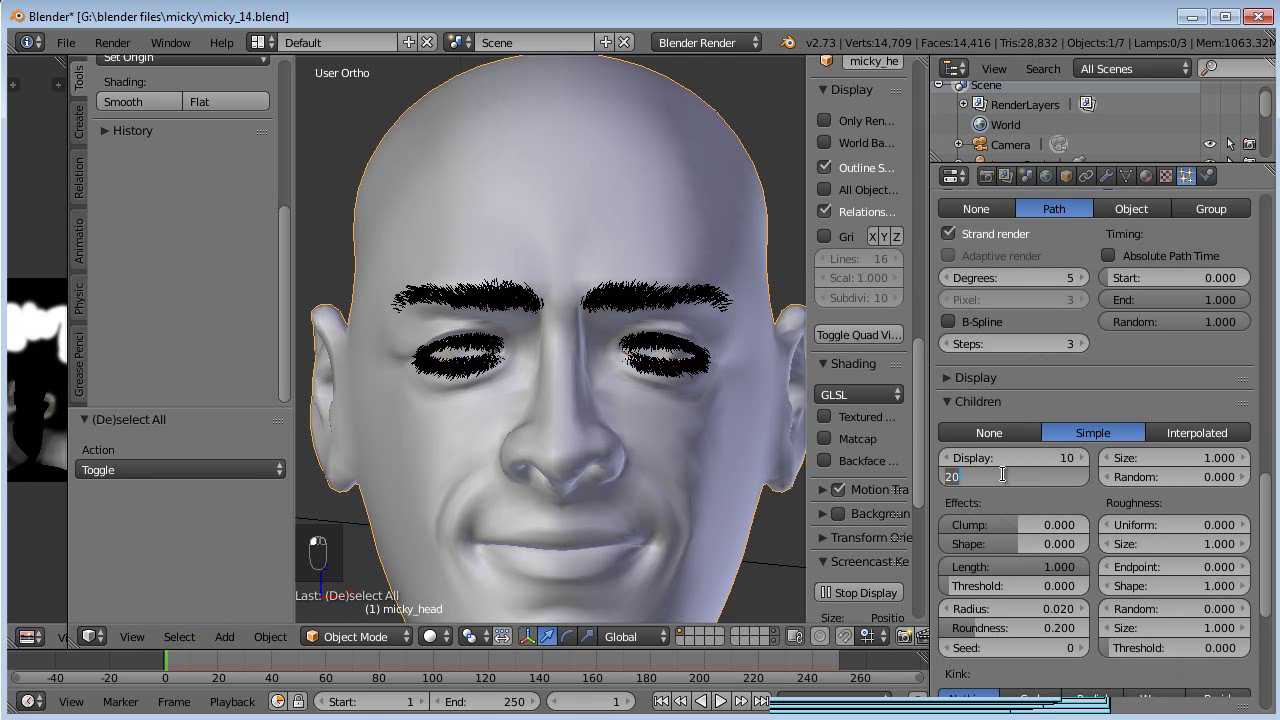
{"action": "left_click", "coordinate": [1008, 458]}
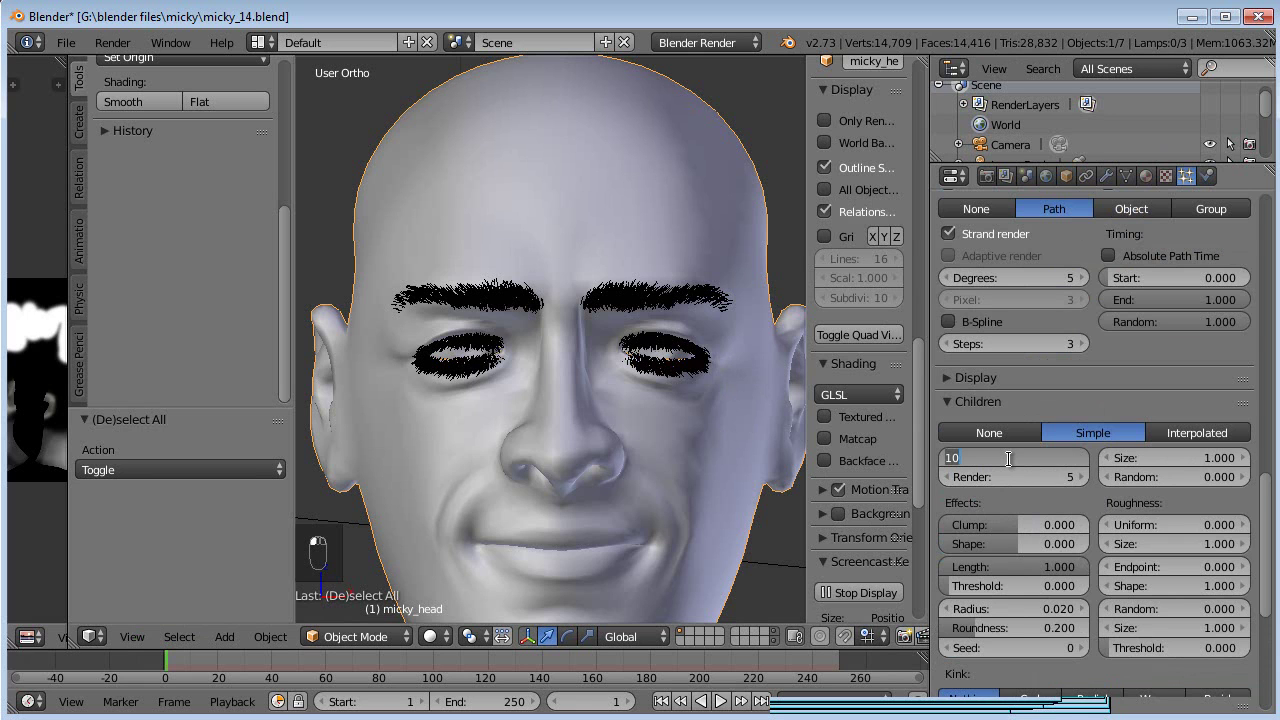
{"action": "type", "text": "5"}
{"action": "key", "text": "Return"}
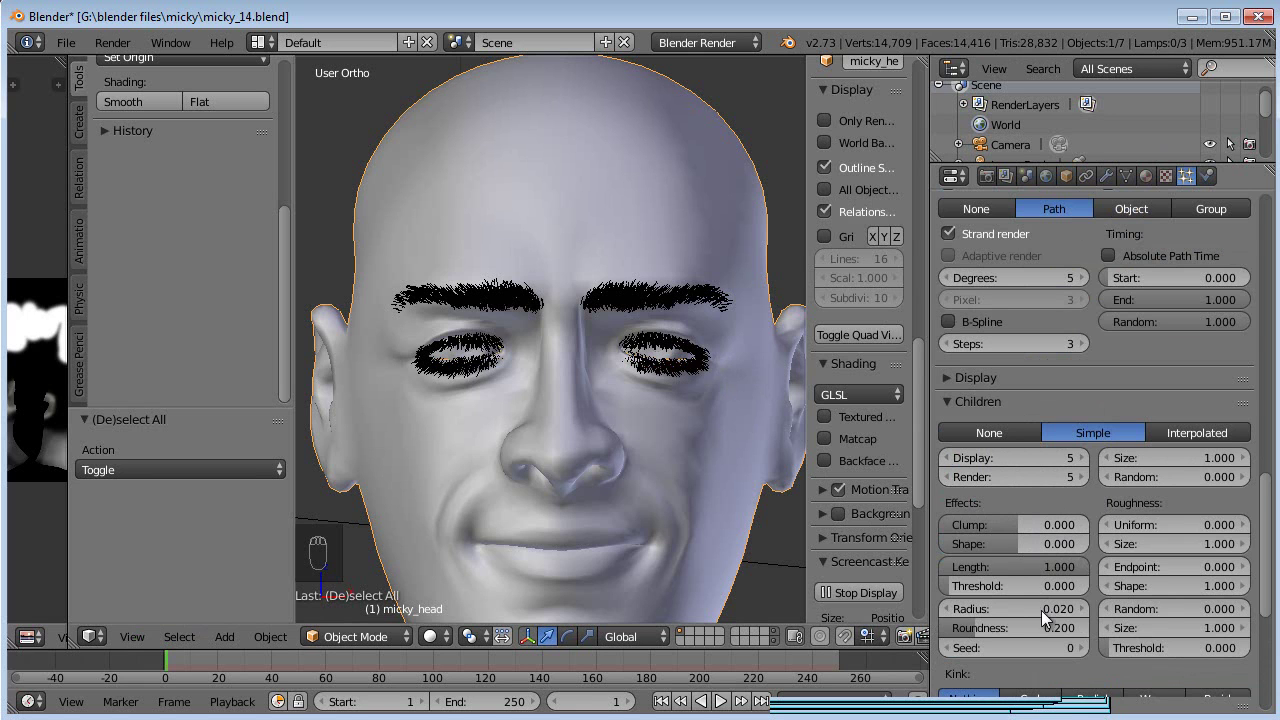
- Set the eyelash children's roundness to 0 and their radius to 0.01
{"action": "left_click", "coordinate": [989, 628]}
{"action": "type", "text": "0"}
{"action": "key", "text": "Return"}
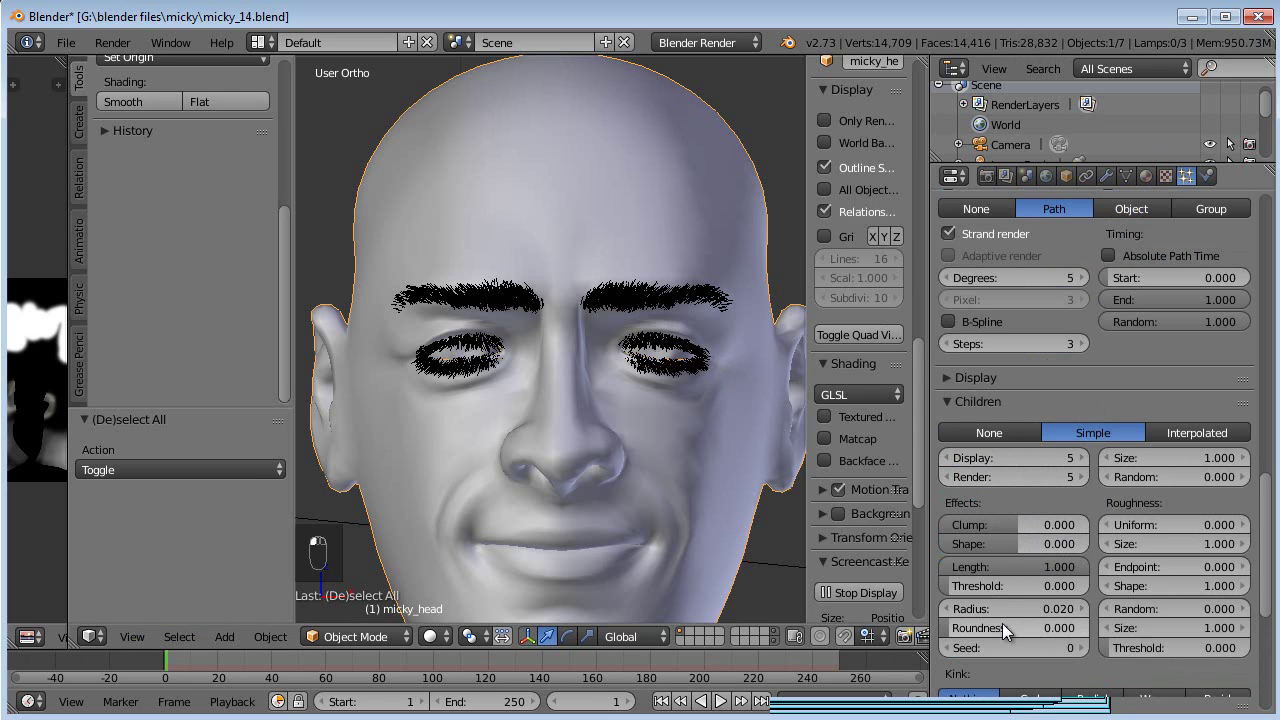
{"action": "scroll", "coordinate": [680, 396], "scroll_direction": "up", "scroll_amount": 6}
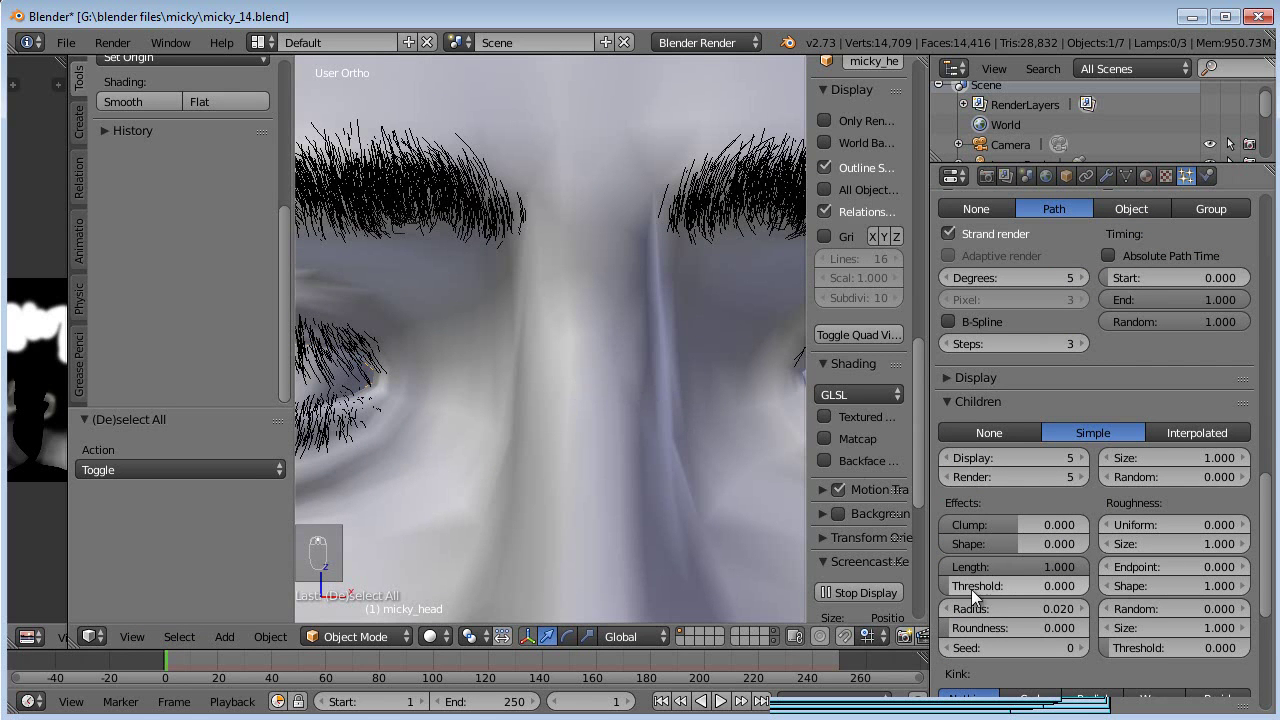
{"action": "left_click", "coordinate": [994, 609]}
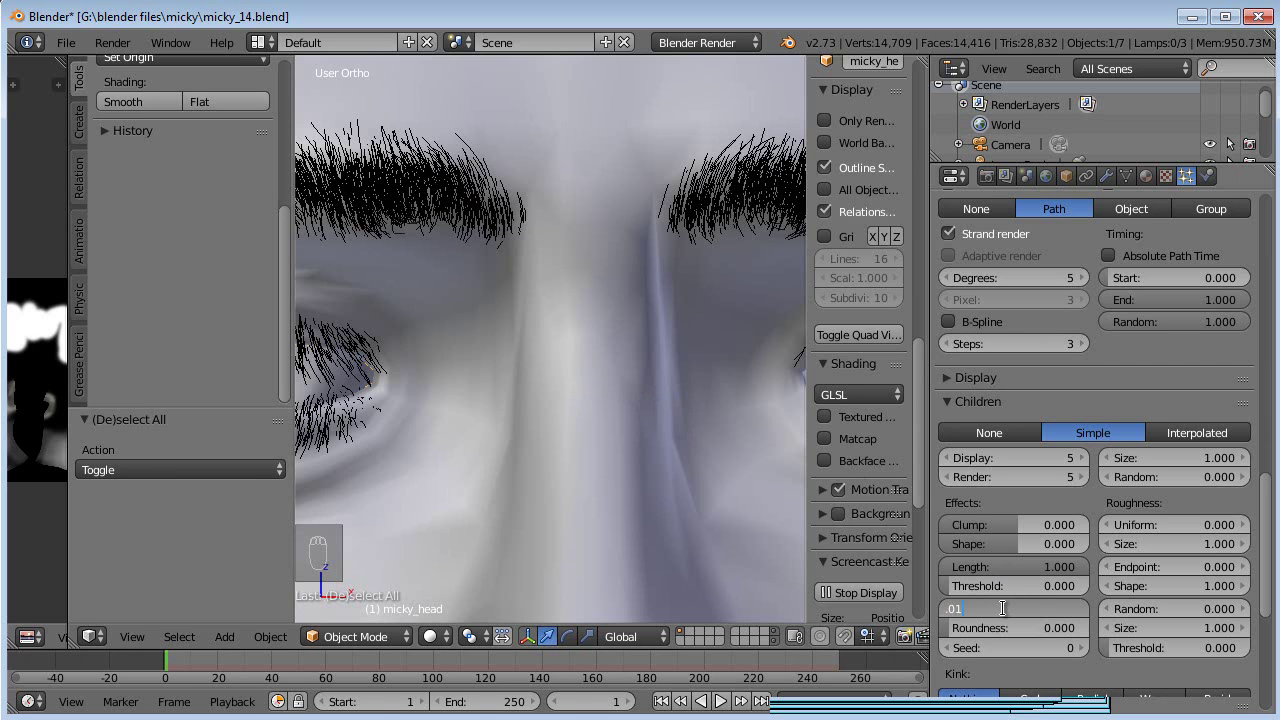
{"action": "type", "text": ".01"}
{"action": "key", "text": "Return"}
{"action": "scroll", "coordinate": [544, 395], "scroll_direction": "down", "scroll_amount": 4}
- Reduce the eyelash children's radius to 0.005 and raise their clump to 1
{"action": "middle_click_drag", "start_coordinate": [544, 400], "coordinate": [572, 403]}
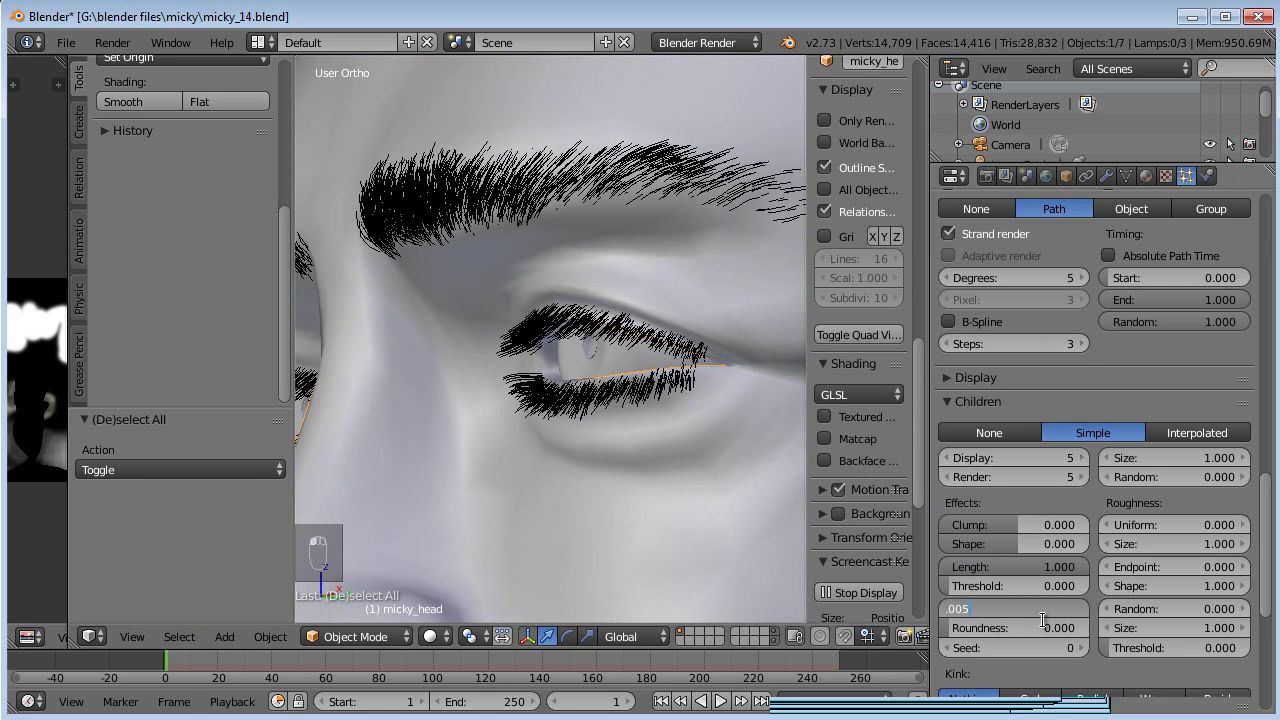
{"action": "key", "text": "Return"}
{"action": "middle_click_drag", "start_coordinate": [439, 397], "coordinate": [472, 408]}
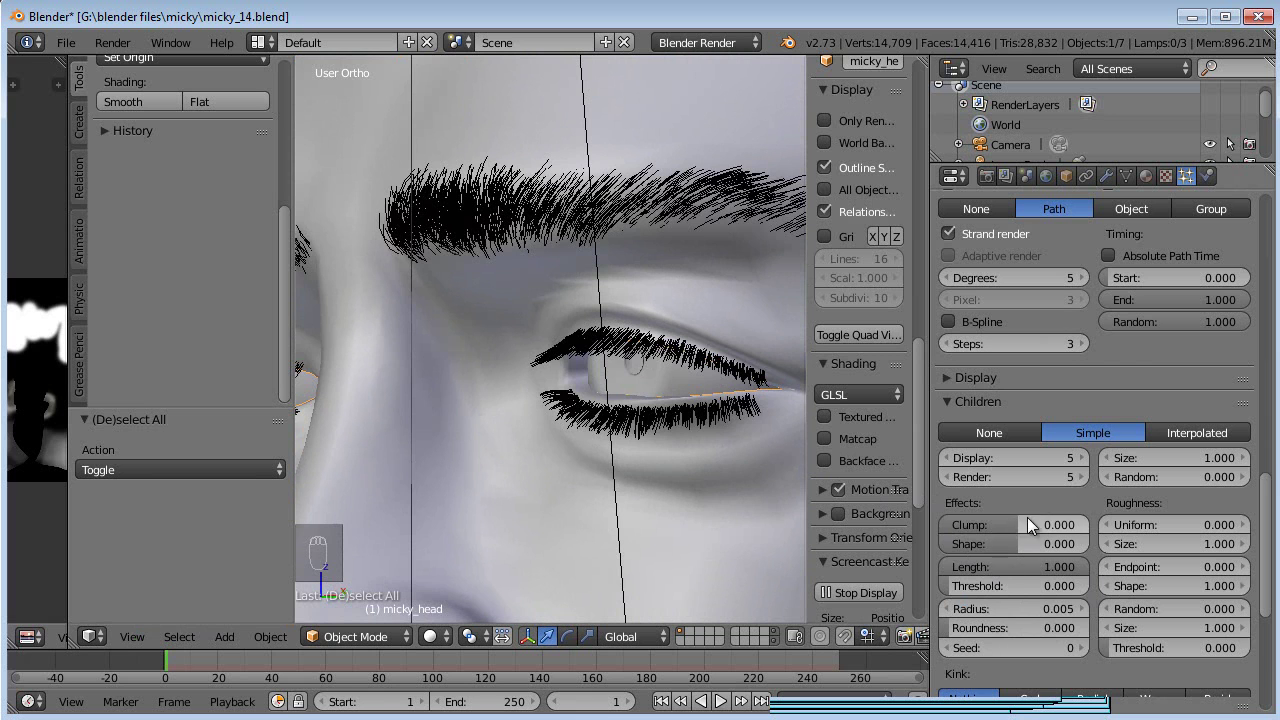
{"action": "left_click_drag", "start_coordinate": [1078, 521], "coordinate": [1130, 521]}
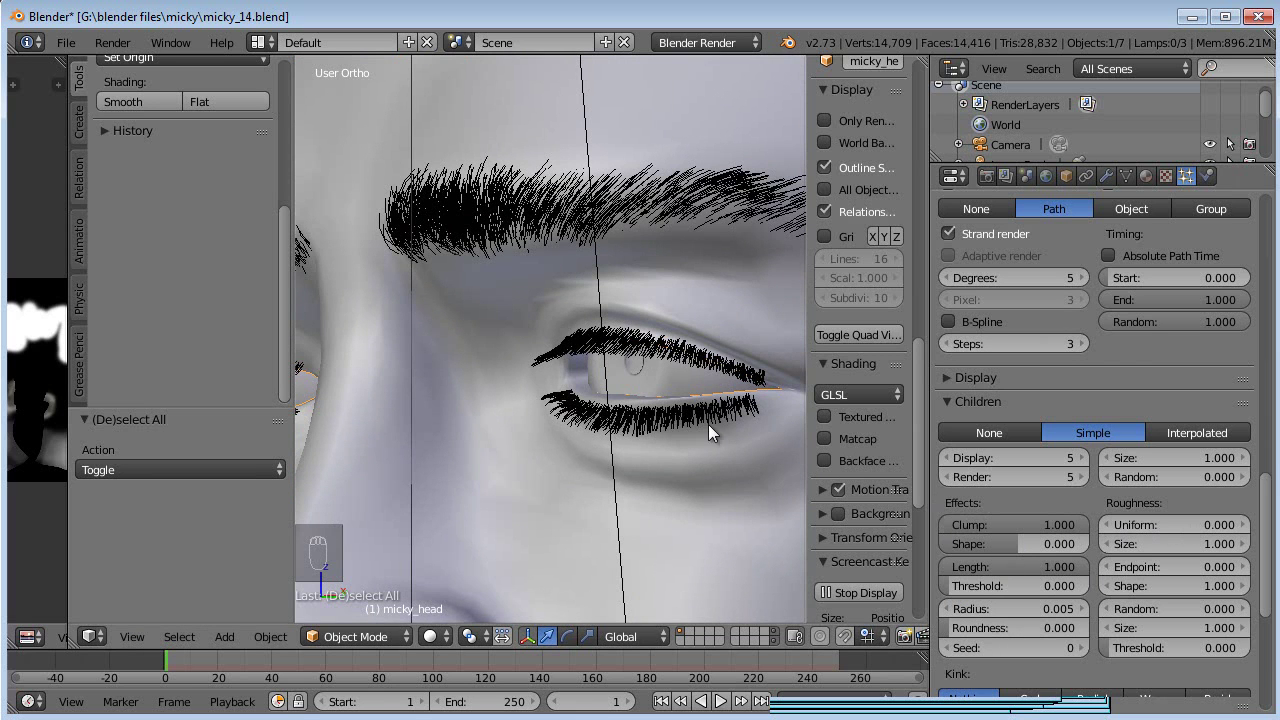
- Save the file and render the head from the camera view
{"action": "scroll", "coordinate": [643, 457], "scroll_direction": "down", "scroll_amount": 5}
{"action": "middle_click_drag", "start_coordinate": [679, 440], "coordinate": [701, 418]}
{"action": "key", "text": "KP_0"}
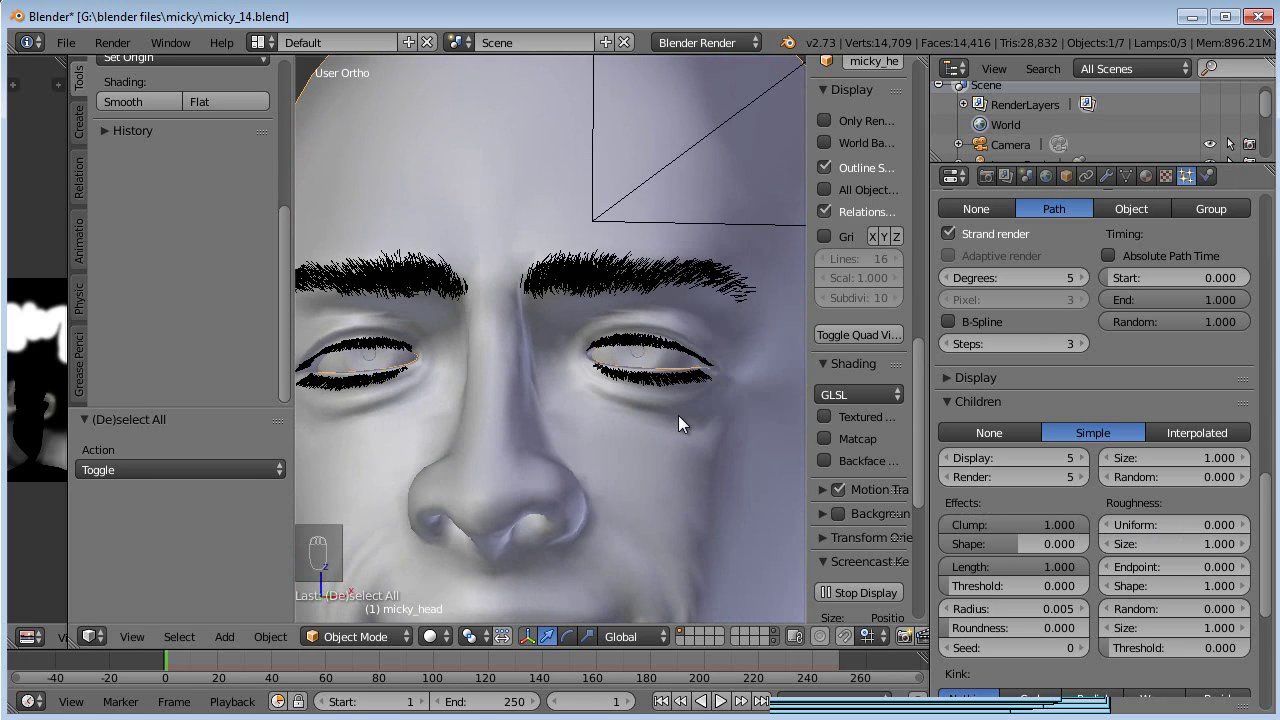
{"action": "scroll", "coordinate": [585, 293], "scroll_direction": "up", "scroll_amount": 3}
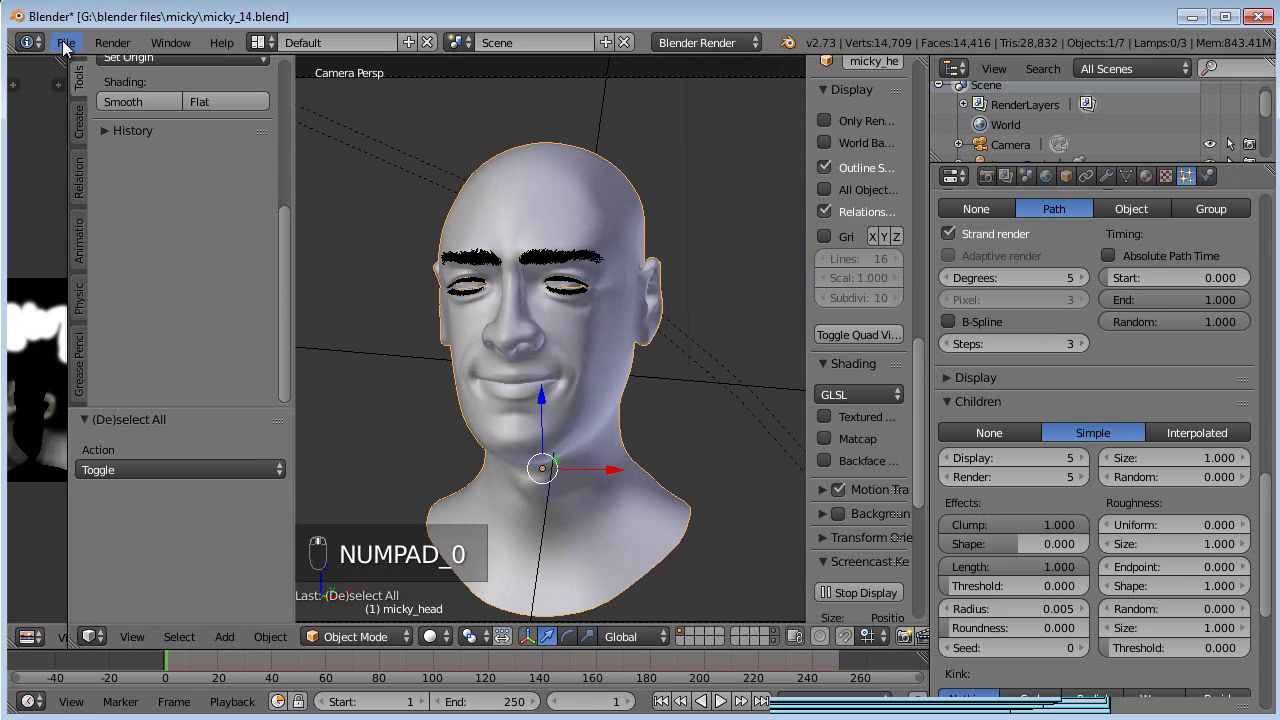
{"action": "left_click", "coordinate": [65, 45]}
{"action": "left_click", "coordinate": [90, 196]}
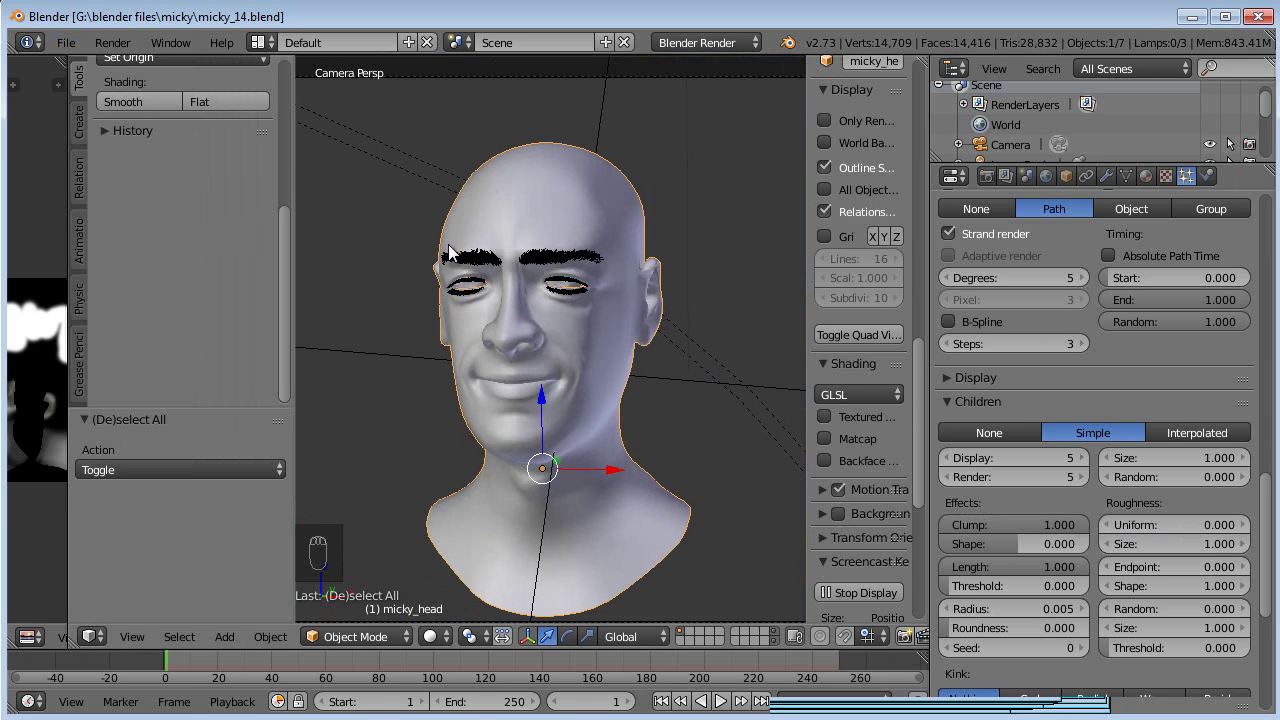
{"action": "key", "text": "F12"}
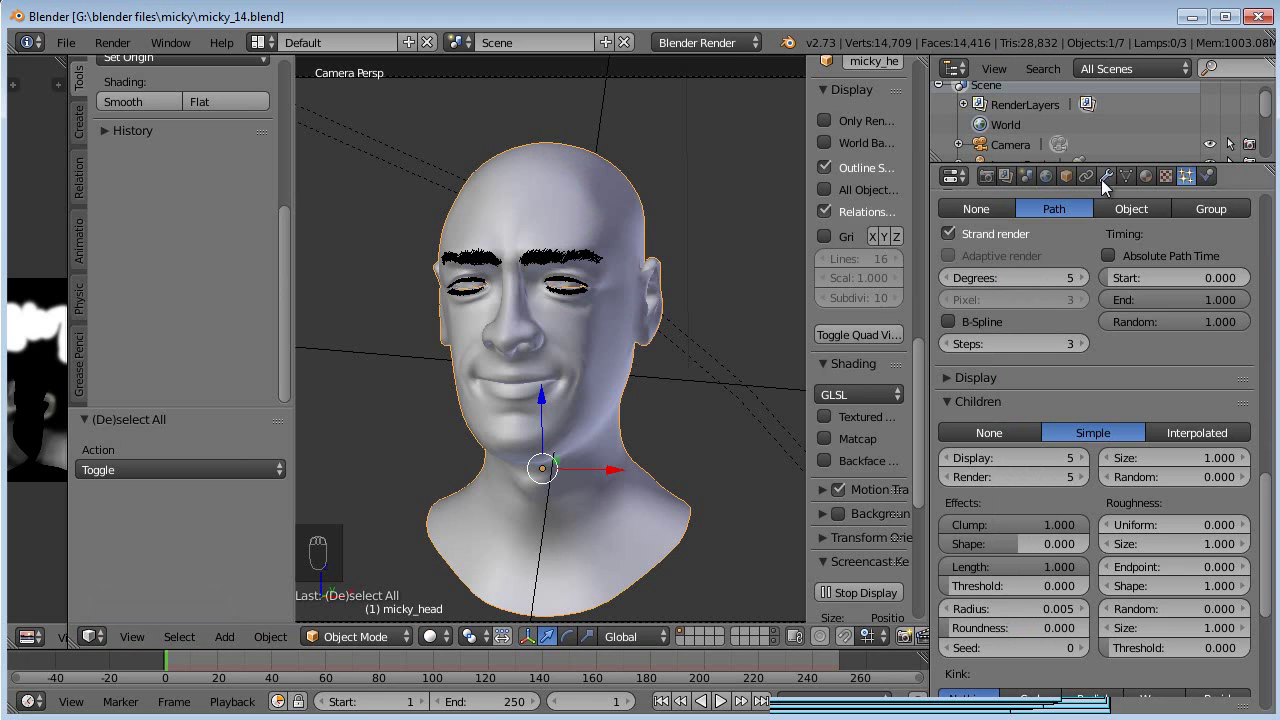
- Rename the head's ParticleSystem 4 modifier as Eyelashes
{"action": "left_click", "coordinate": [1146, 176]}
{"action": "scroll", "coordinate": [1065, 360], "scroll_direction": "up", "scroll_amount": 4}
{"action": "scroll", "coordinate": [1073, 324], "scroll_direction": "up", "scroll_amount": 6}
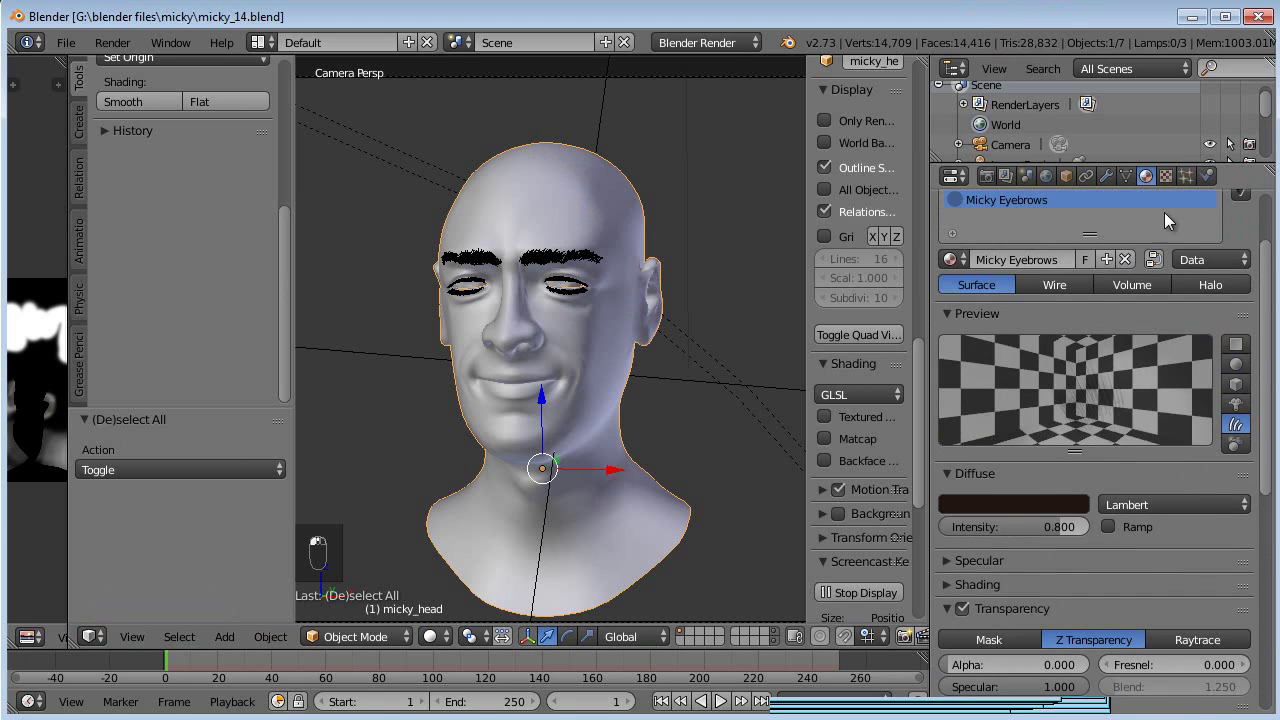
{"action": "left_click", "coordinate": [1106, 176]}
{"action": "double_click", "coordinate": [1059, 533]}
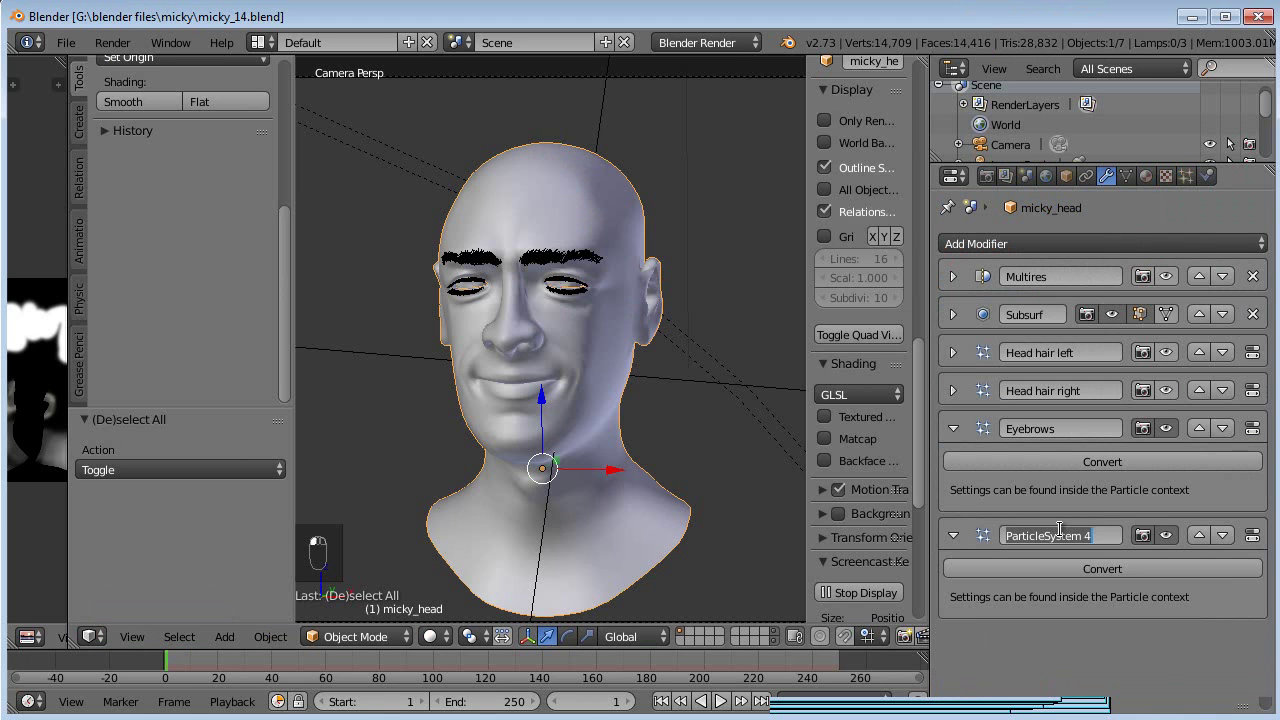
{"action": "type", "text": "Eyelah"}
{"action": "key", "text": "BackSpace"}
{"action": "type", "text": "shes"}
{"action": "key", "text": "Return"}
- Enable the Head hair left and Head hair right modifiers for render and viewport, and collapse the Eyelashes modifier
{"action": "left_click", "coordinate": [1144, 391]}
{"action": "left_click", "coordinate": [1145, 354]}
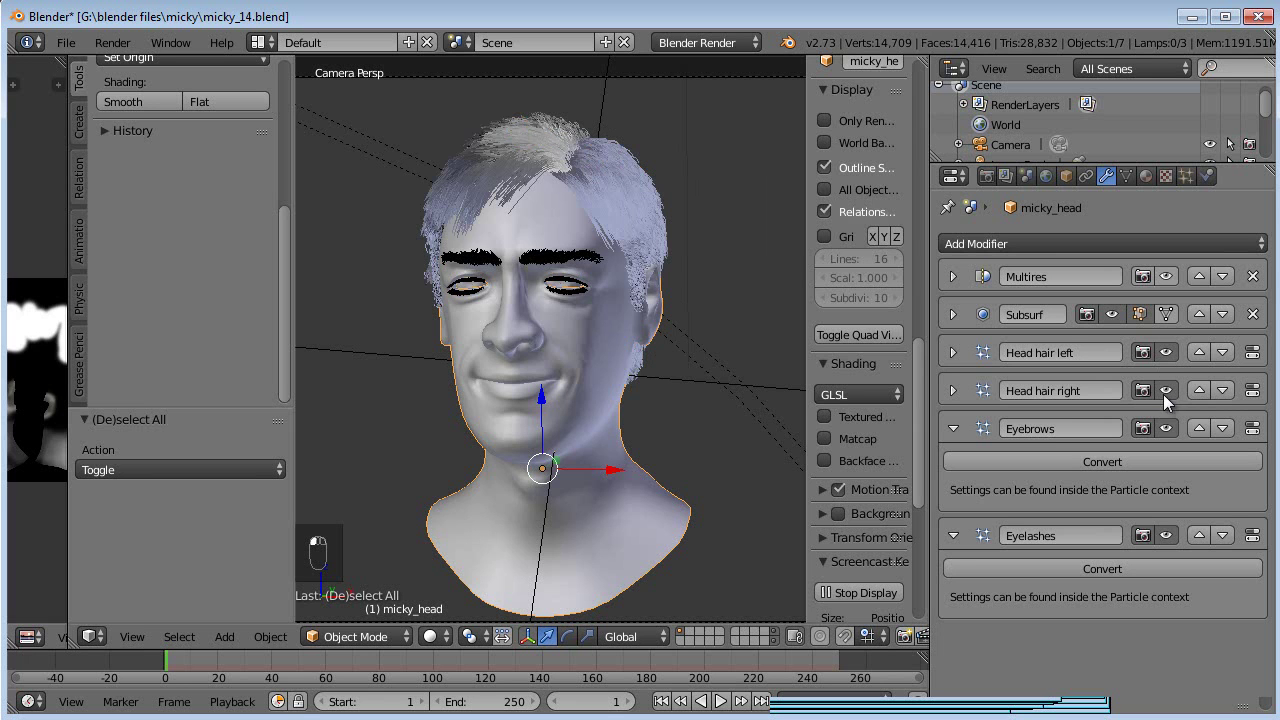
{"action": "left_click", "coordinate": [953, 535]}
{"action": "key", "text": "a"}
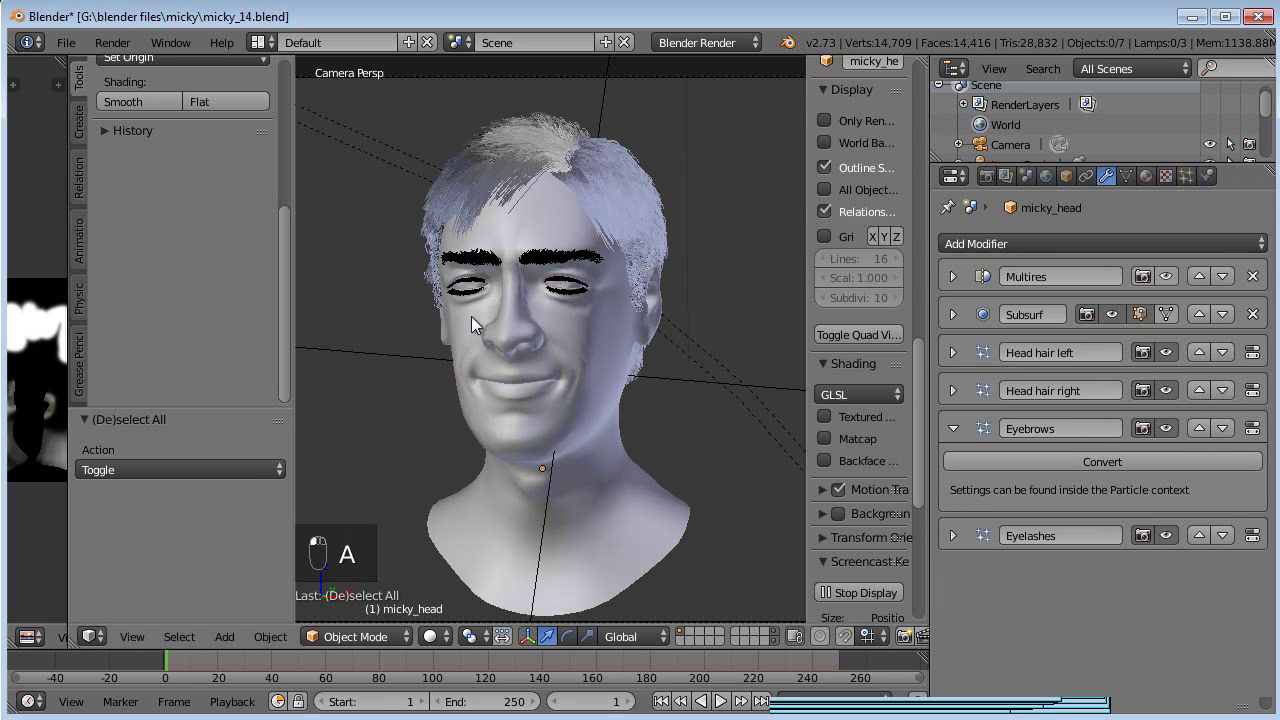
- Render the complete head with hair, eyebrows and eyelashes from the camera view
{"action": "key", "text": "KP_0"}
{"action": "key", "text": "KP_0"}
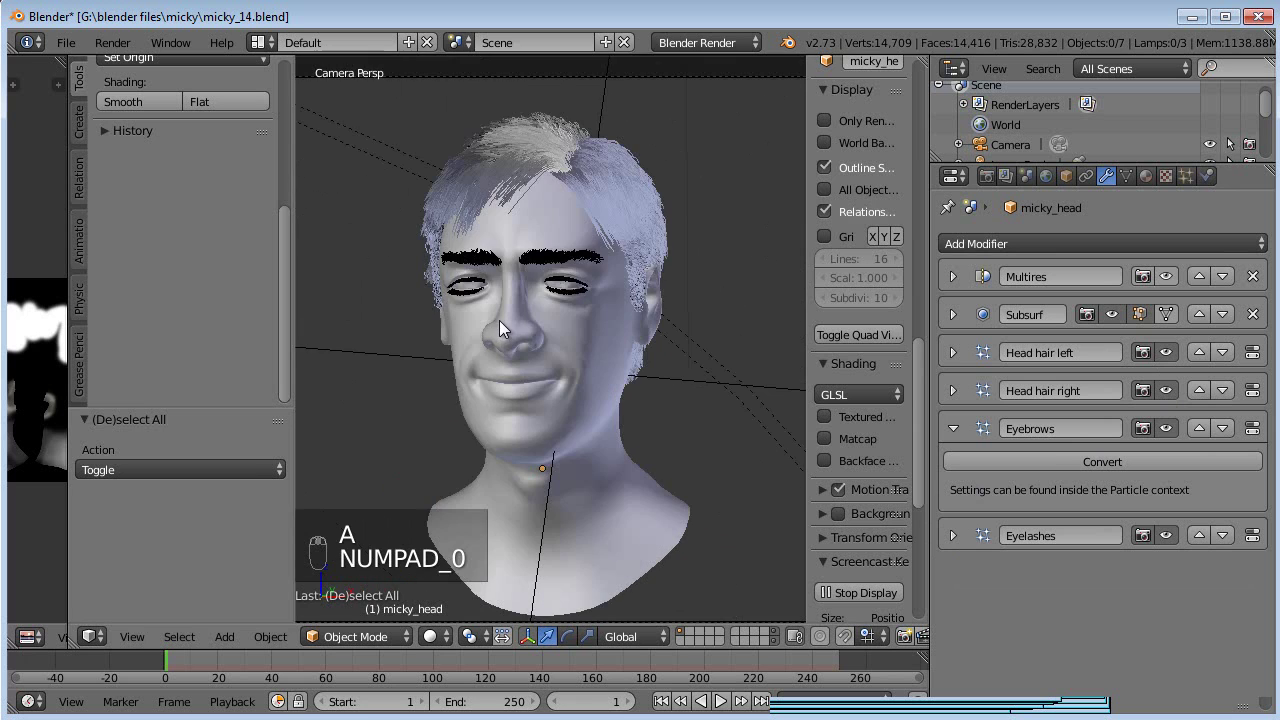
{"action": "key", "text": "F11"}
{"action": "key", "text": "F12"}
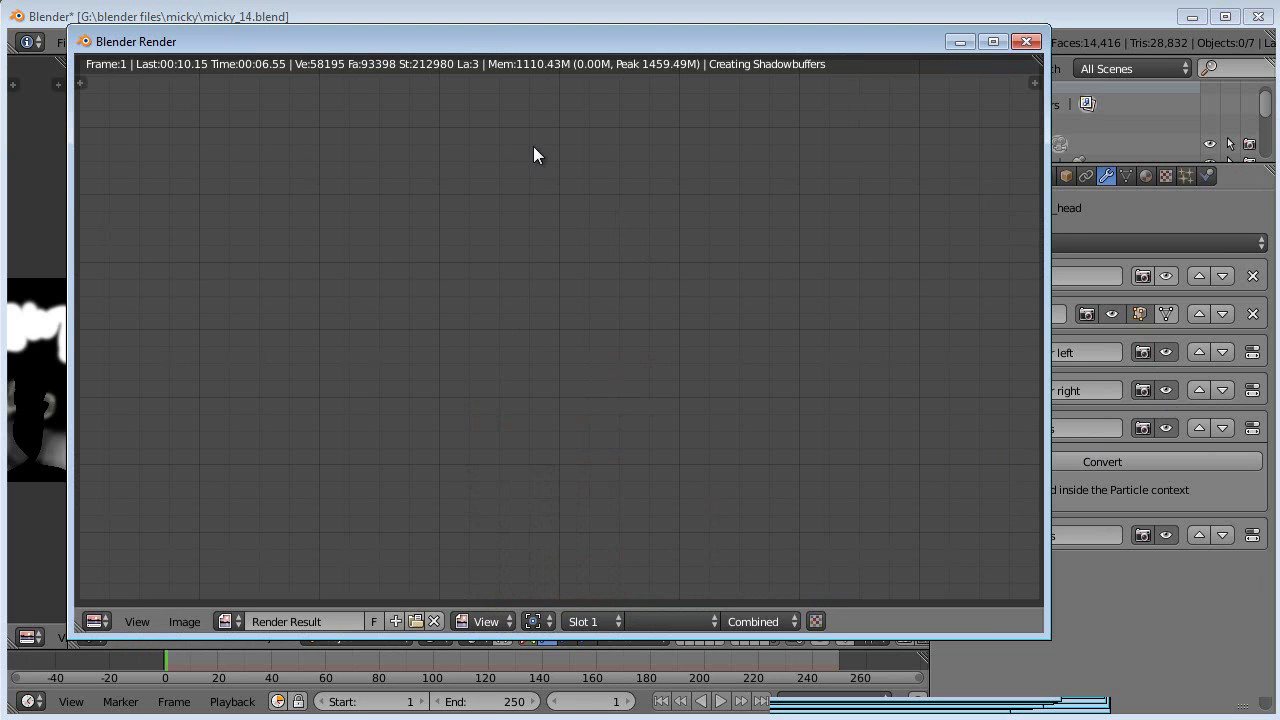
{"action": "left_click_drag", "start_coordinate": [479, 39], "coordinate": [480, 72]}
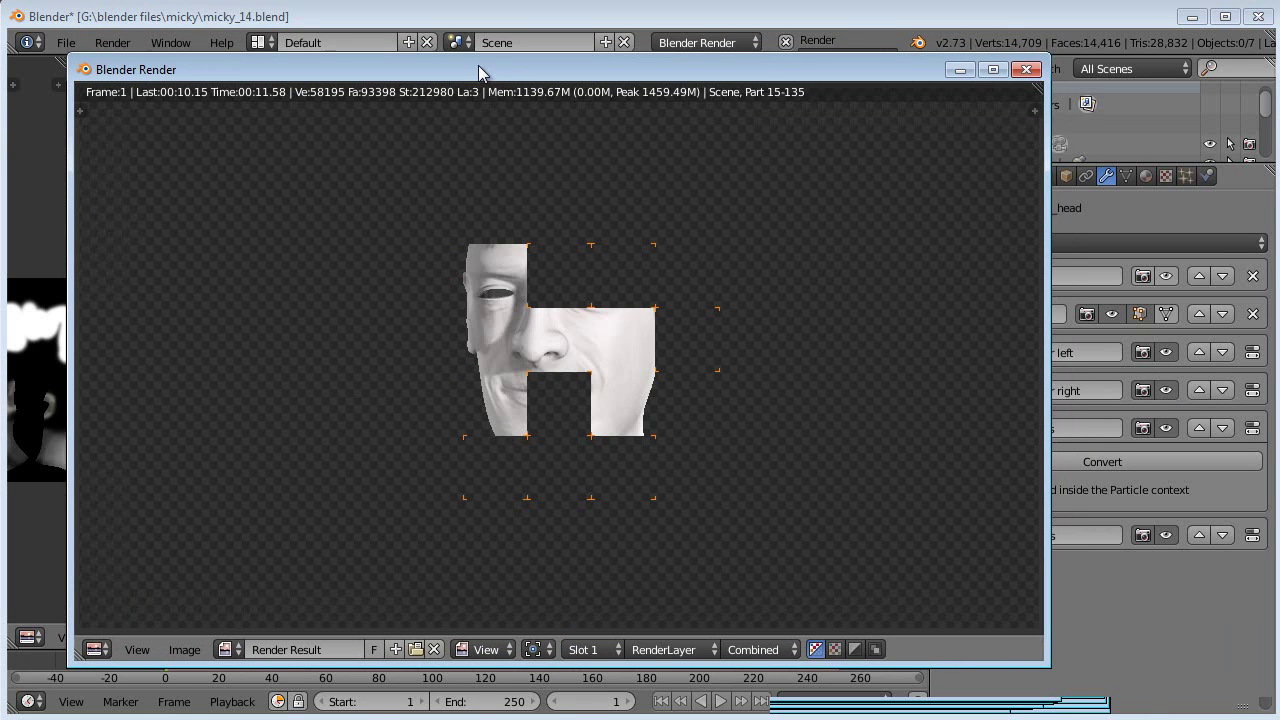
{"action": "key", "text": "F12"}
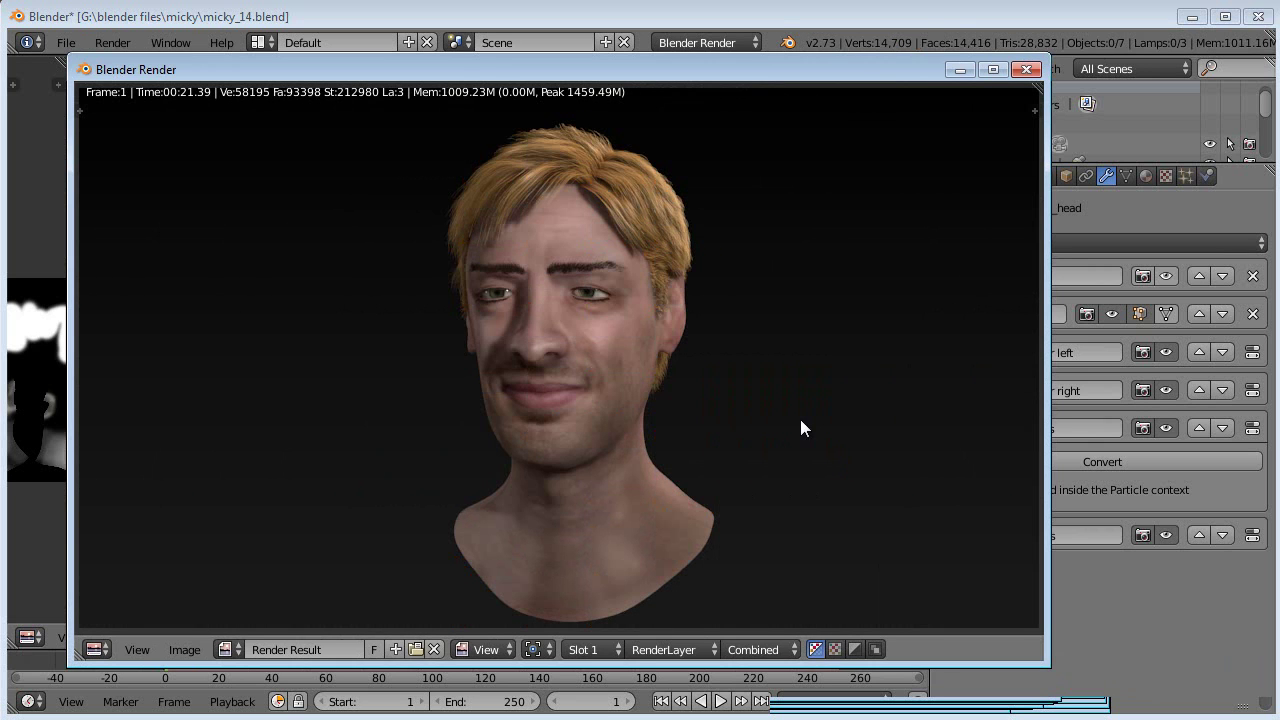
- Close the finished render and select the camera in the camera view
{"action": "left_click_drag", "start_coordinate": [738, 67], "coordinate": [759, 58]}
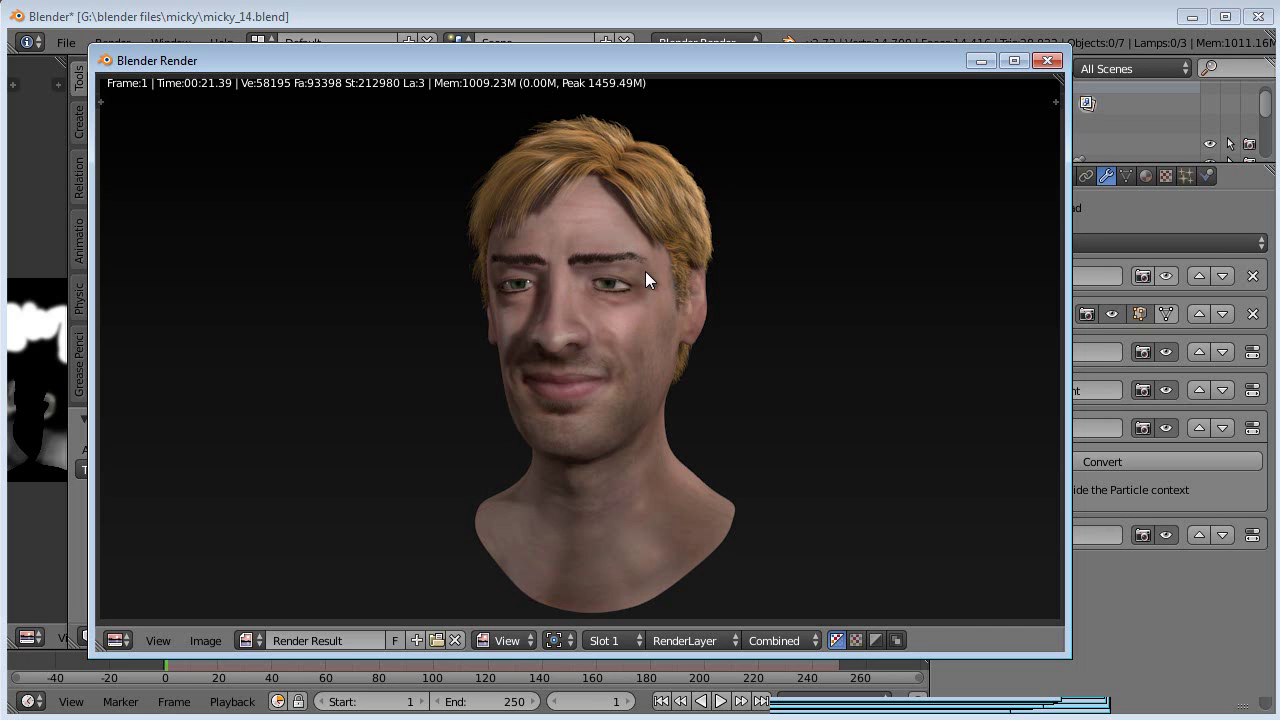
{"action": "key", "text": "Escape"}
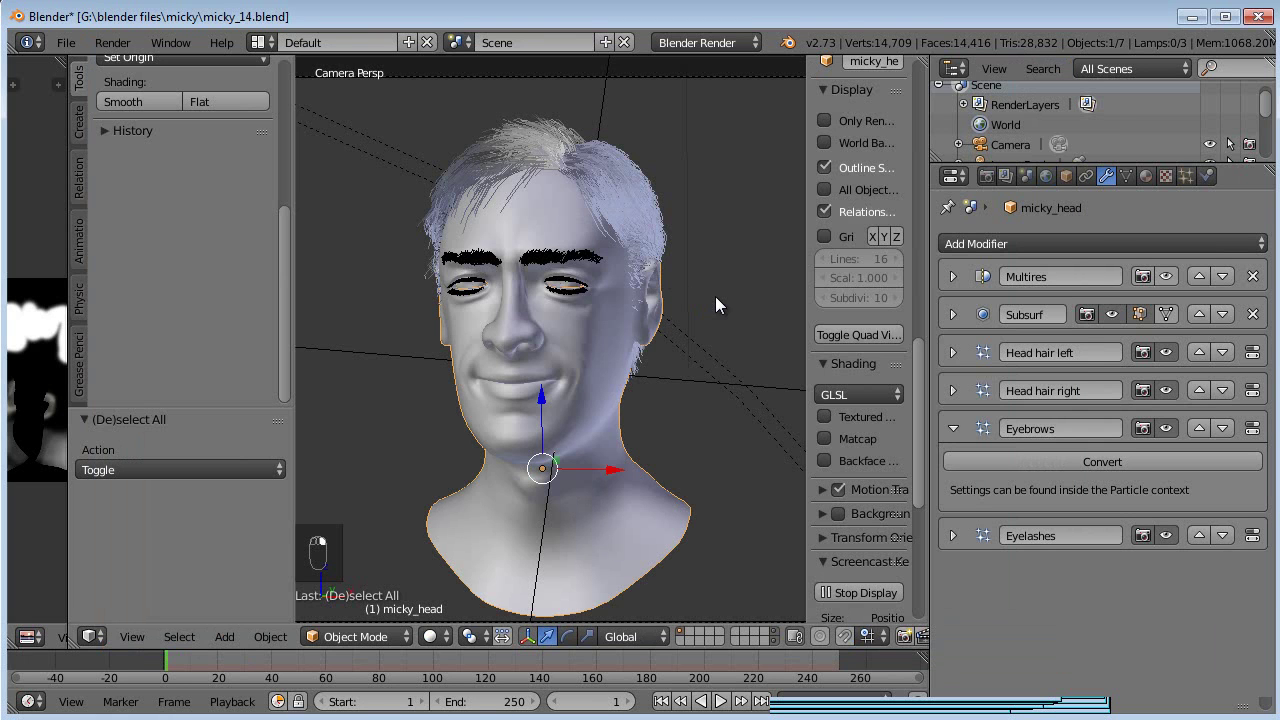
{"action": "key", "text": "KP_0"}
{"action": "key", "text": "a"}
{"action": "key", "text": "a"}
{"action": "right_click", "coordinate": [677, 320]}
{"action": "key", "text": "KP_0"}
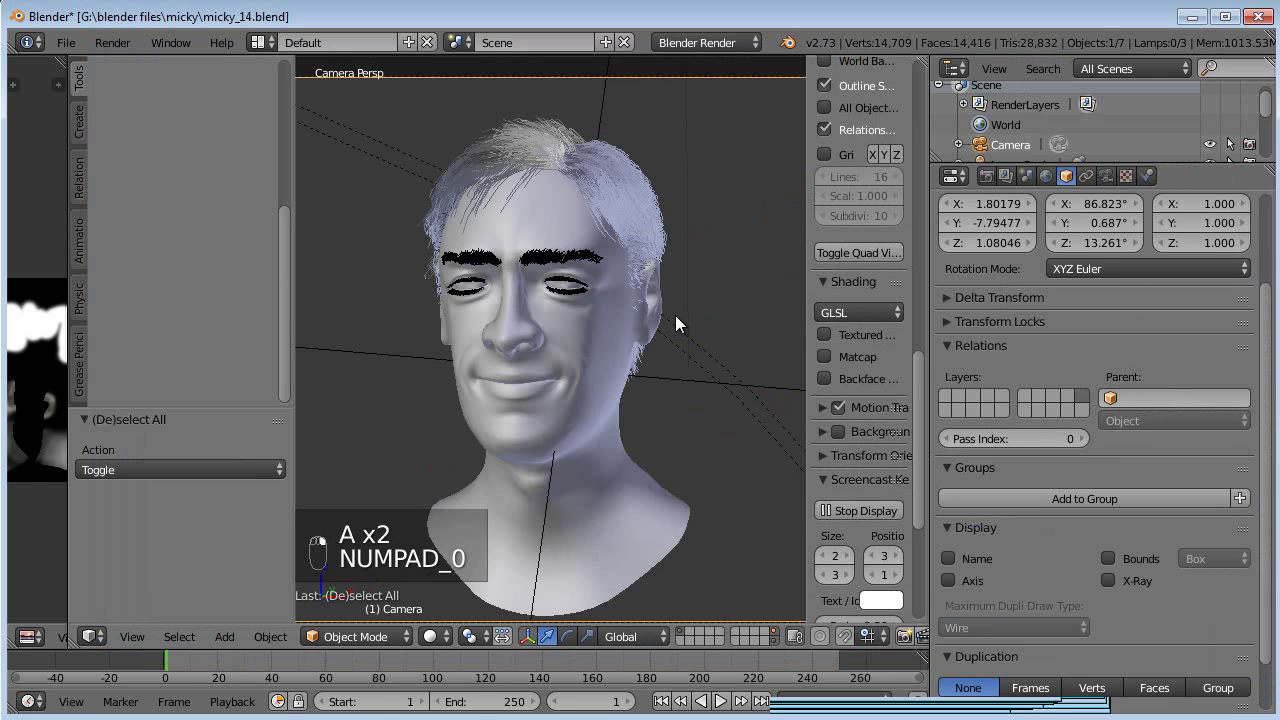
{"action": "key", "text": "g"}
{"action": "key", "text": "z"}
{"action": "key", "text": "z"}
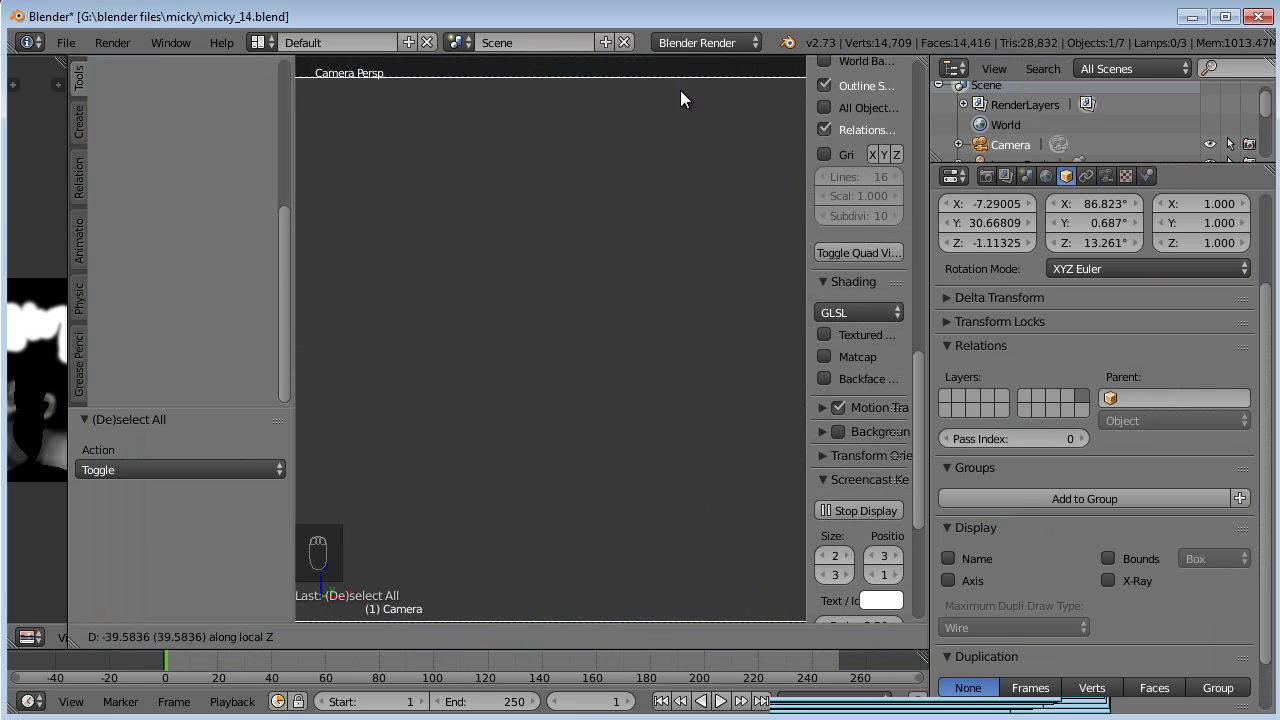
{"action": "right_click", "coordinate": [660, 131]}
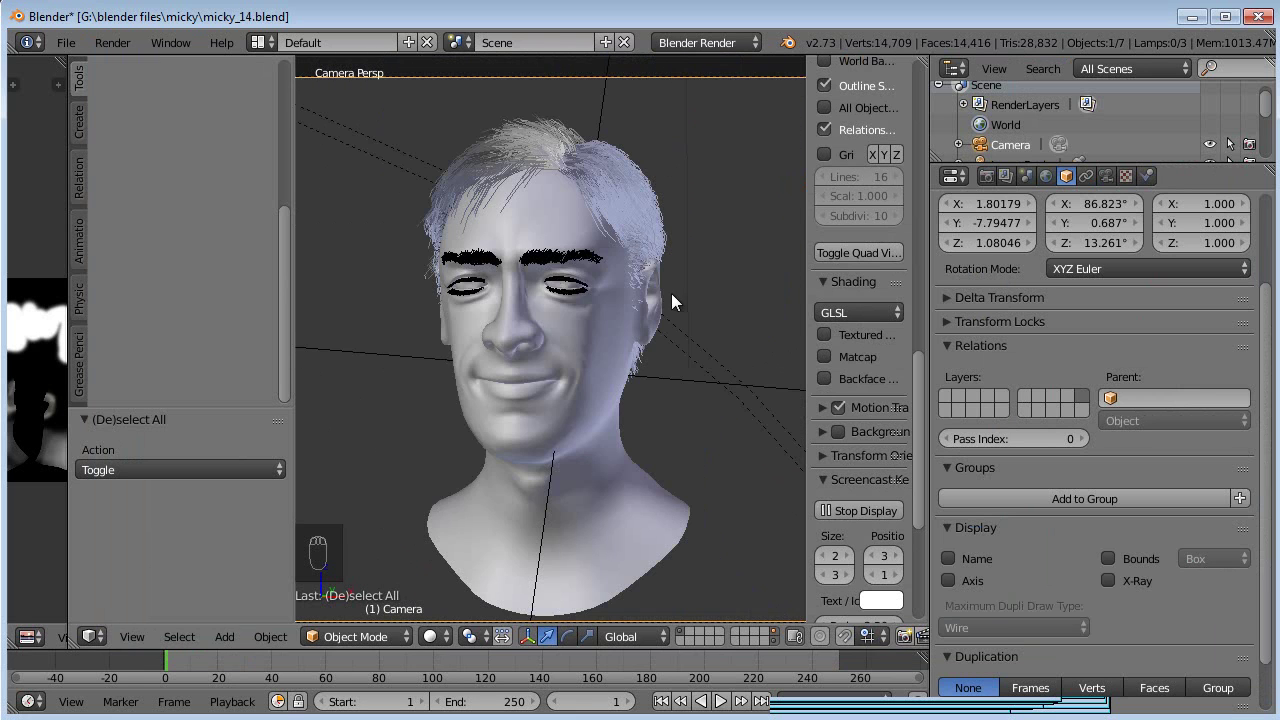
- Move the camera closer along its local Z axis and raise it to frame the face, at about X 0.87, Y -3.94, Z 1.07
{"action": "key", "text": "g"}
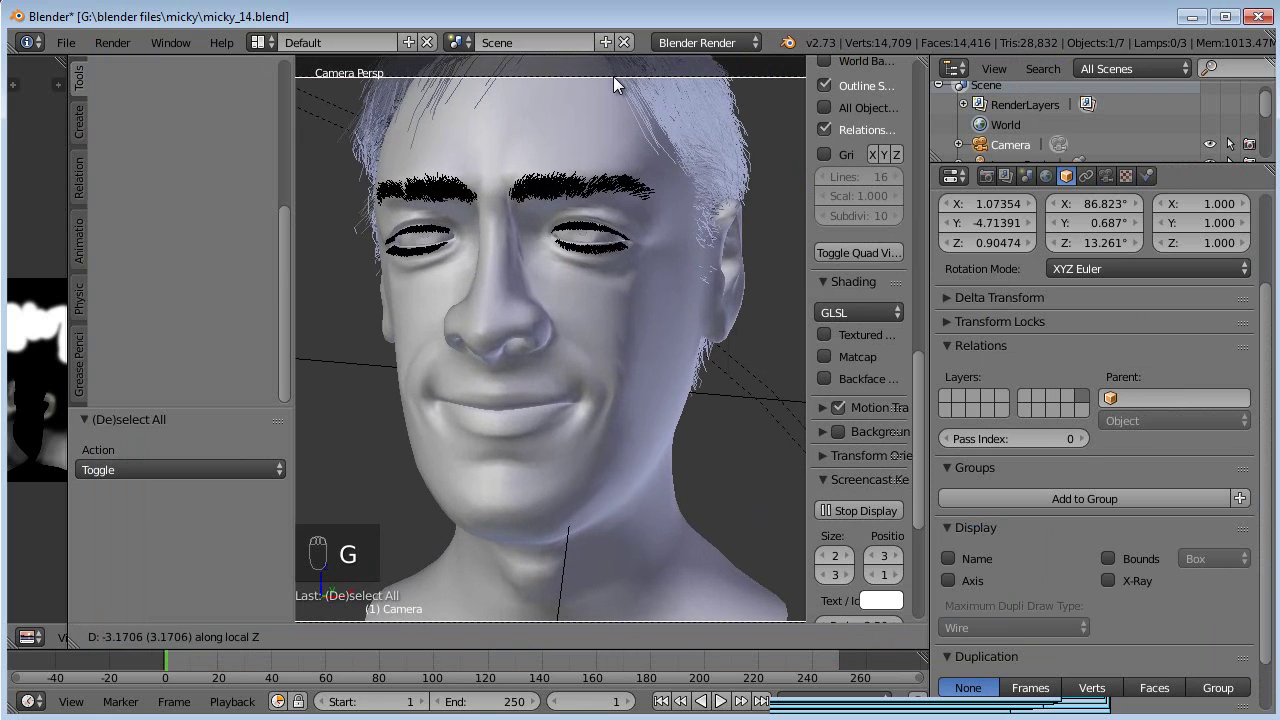
{"action": "left_click", "coordinate": [613, 296]}
{"action": "key", "text": "g"}
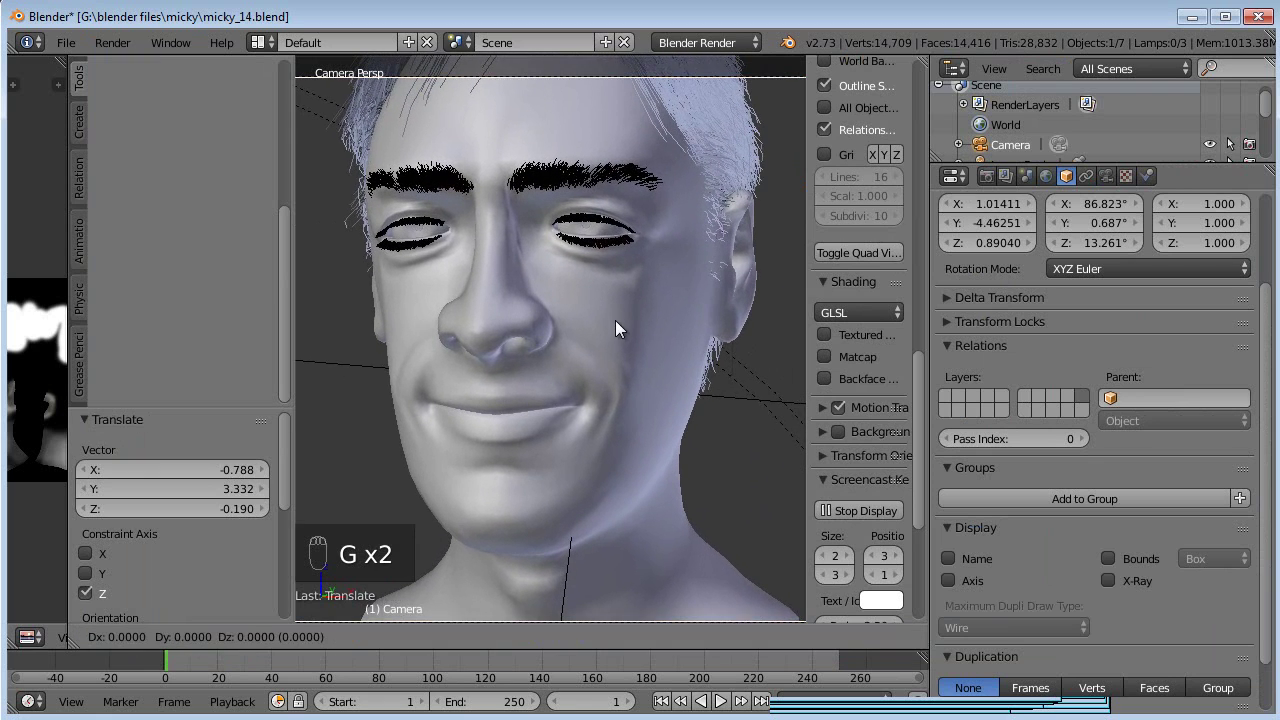
{"action": "left_click", "coordinate": [611, 281]}
{"action": "key", "text": "g"}
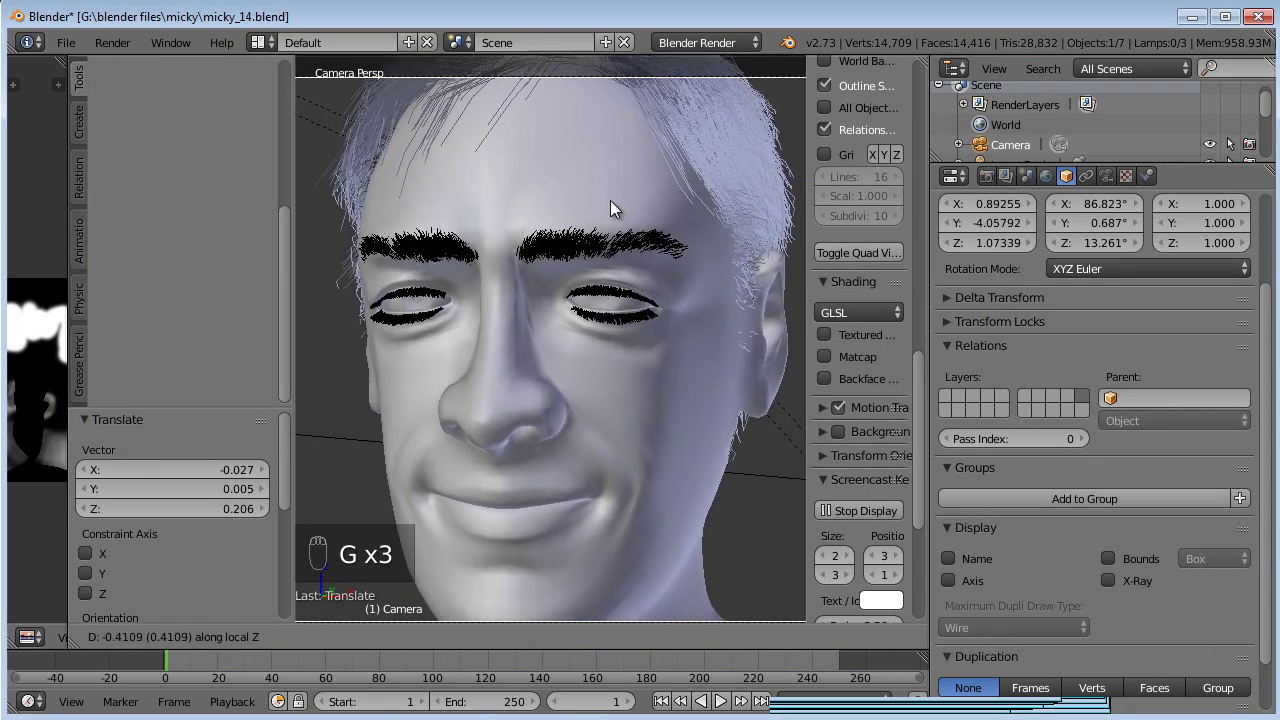
{"action": "left_click", "coordinate": [609, 283]}
- Render a close-up of the face from the camera view to check the eyebrows and eyelashes, and close the render
{"action": "scroll", "coordinate": [557, 373], "scroll_direction": "down", "scroll_amount": 3}
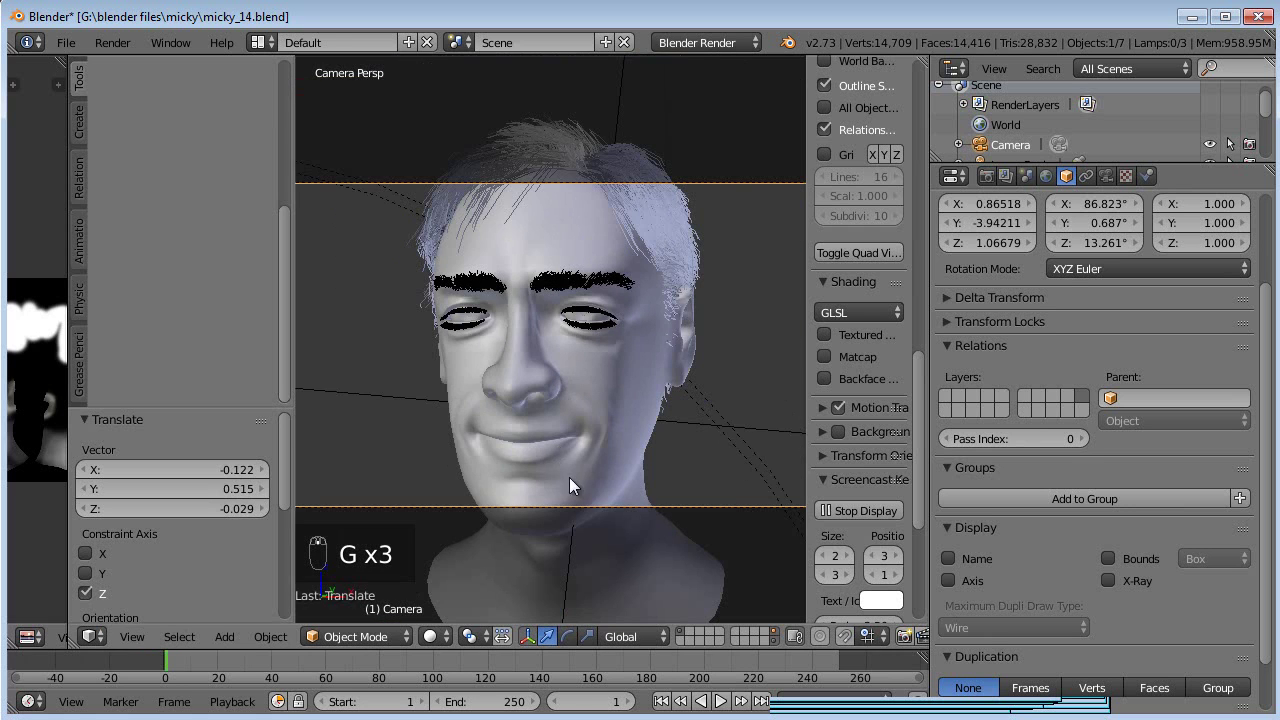
{"action": "key", "text": "F12"}
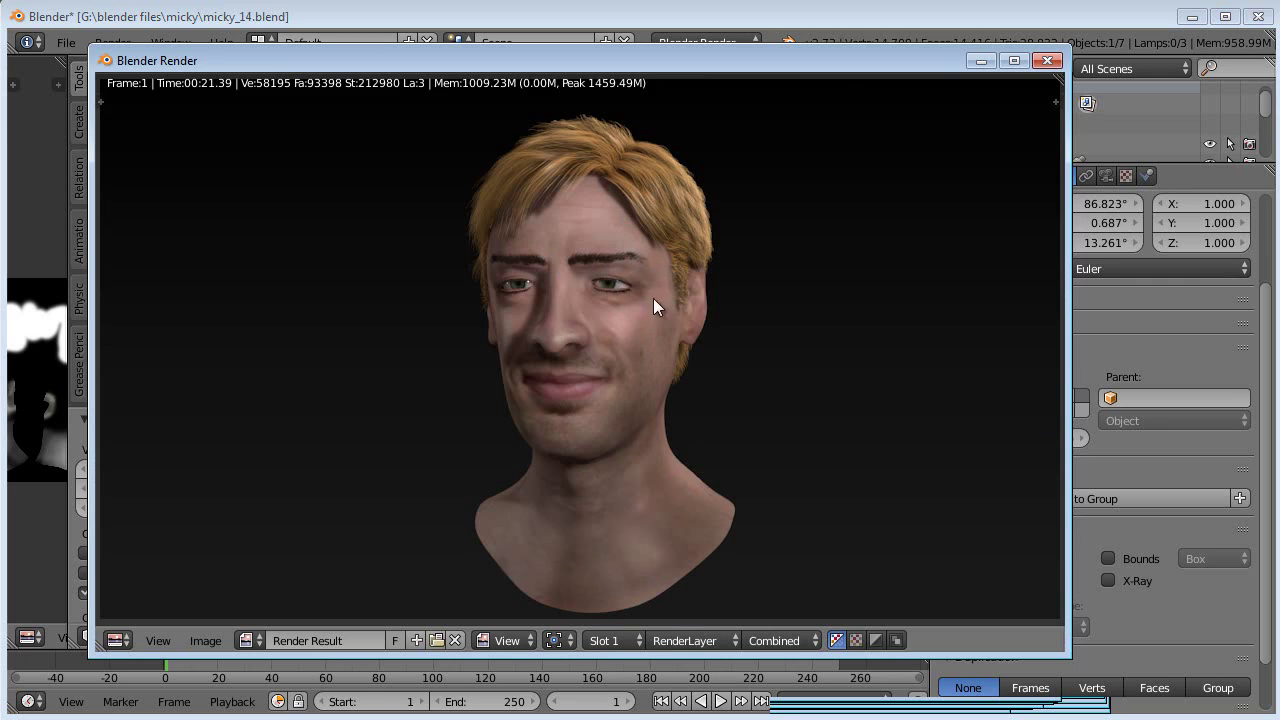
{"action": "key", "text": "F12"}
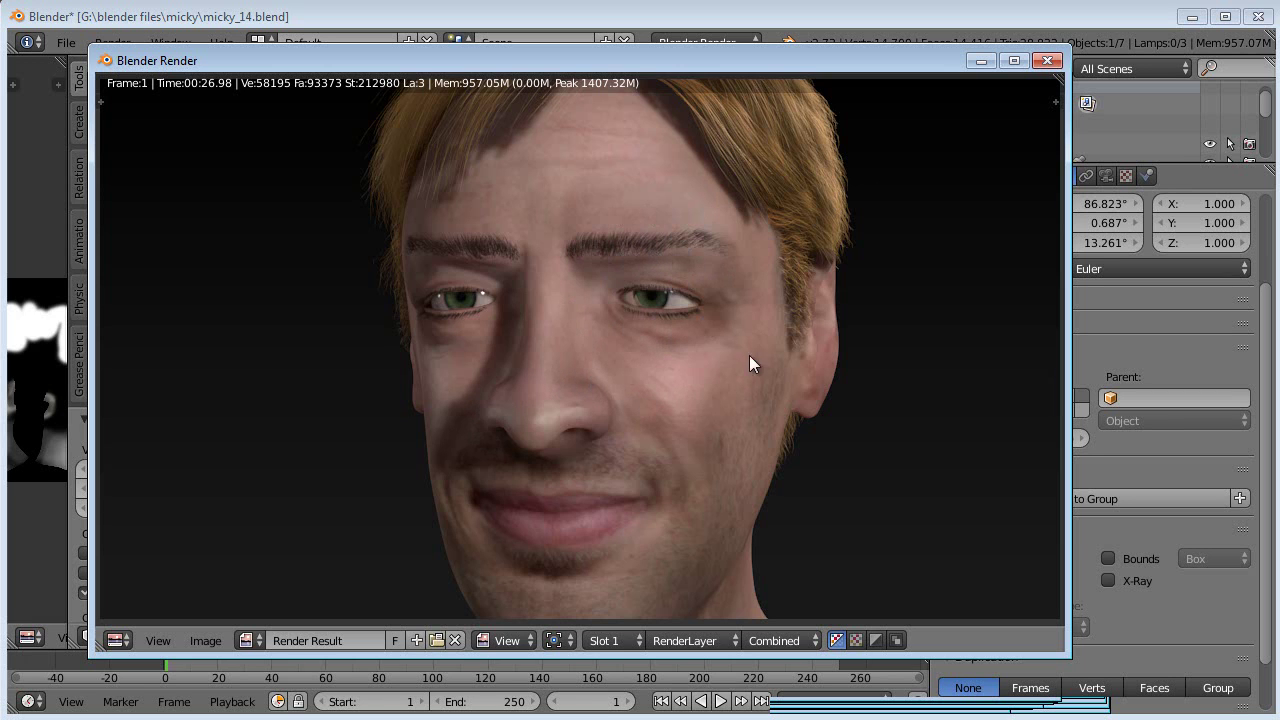
{"action": "key", "text": "Escape"}
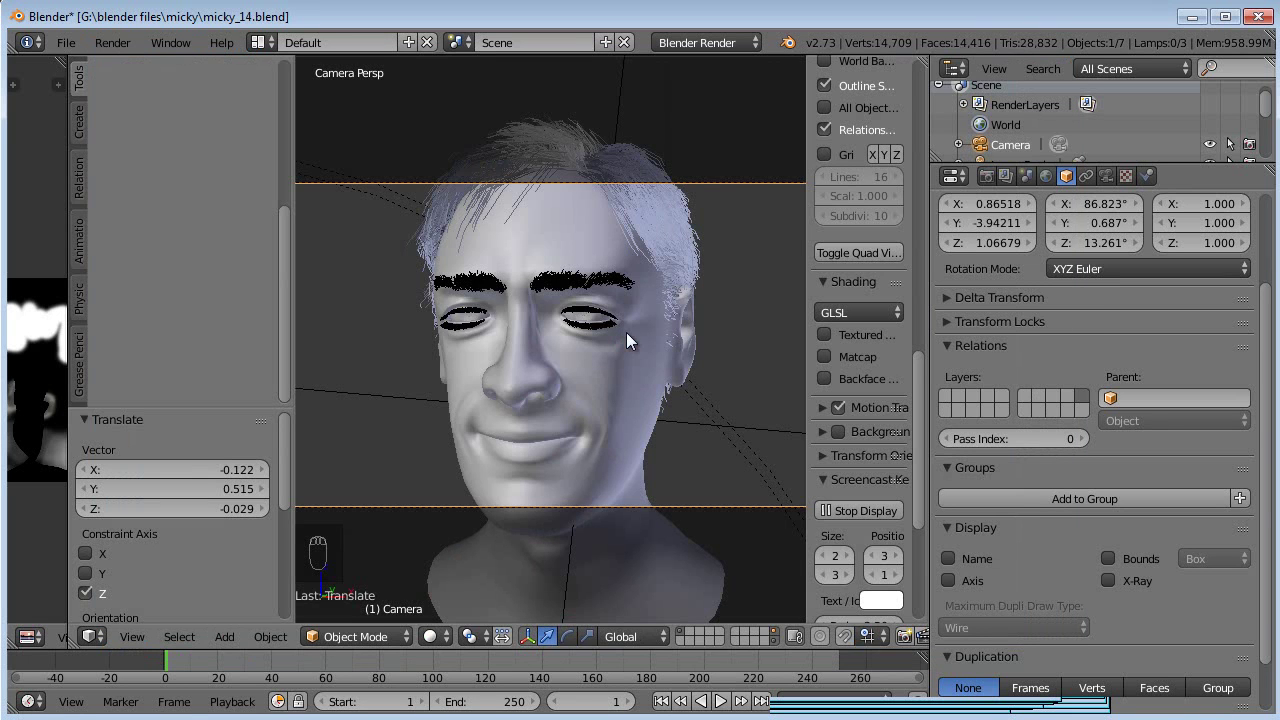
- Move the camera back to about X 2.04, Y -8.95, Z 1.08 to frame the whole bust, and save over micky_14.blend
{"action": "key", "text": "g"}
{"action": "key", "text": "g"}
{"action": "left_click", "coordinate": [704, 398]}
{"action": "key", "text": "a"}
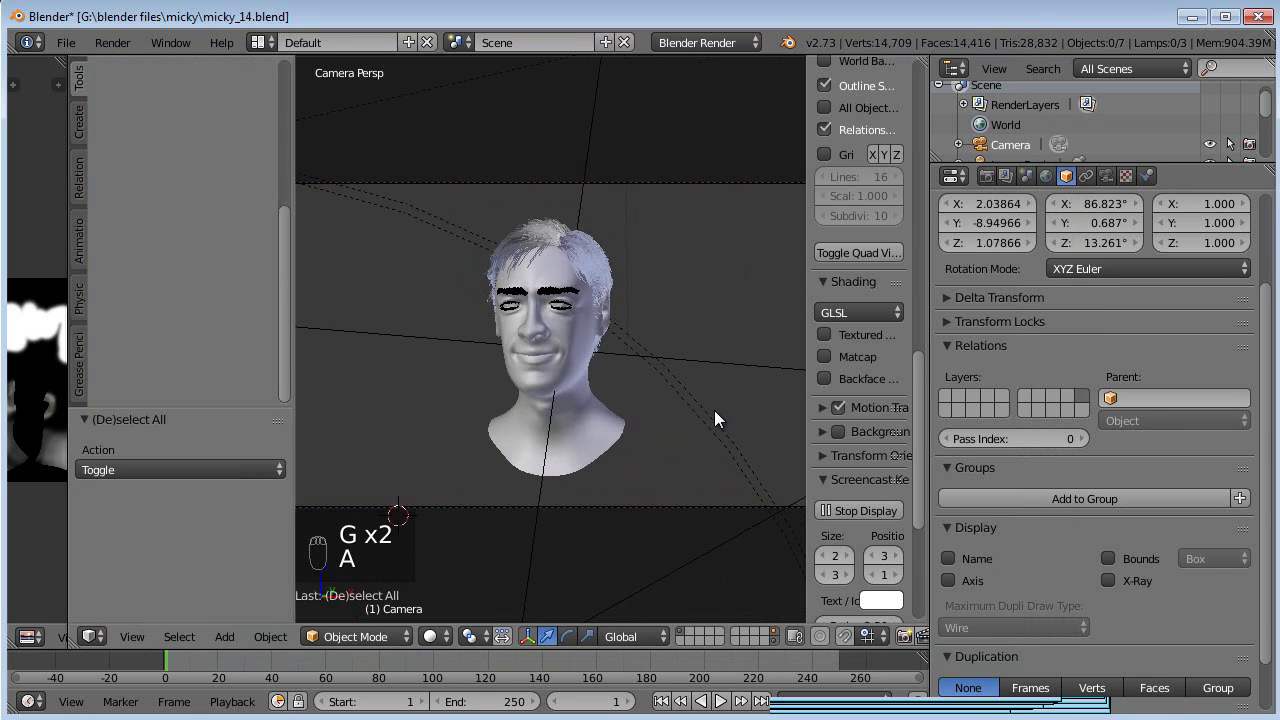
{"action": "key", "text": "ctrl+s"}
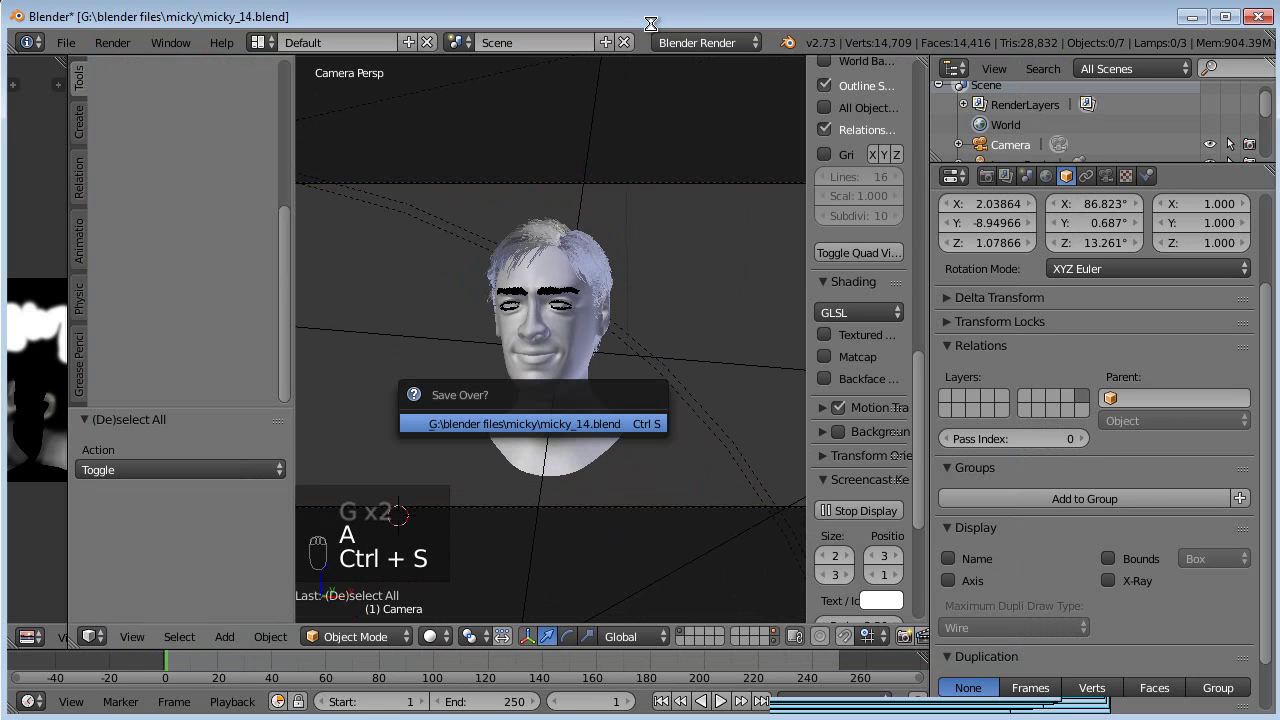
{"action": "key", "text": "Return"}
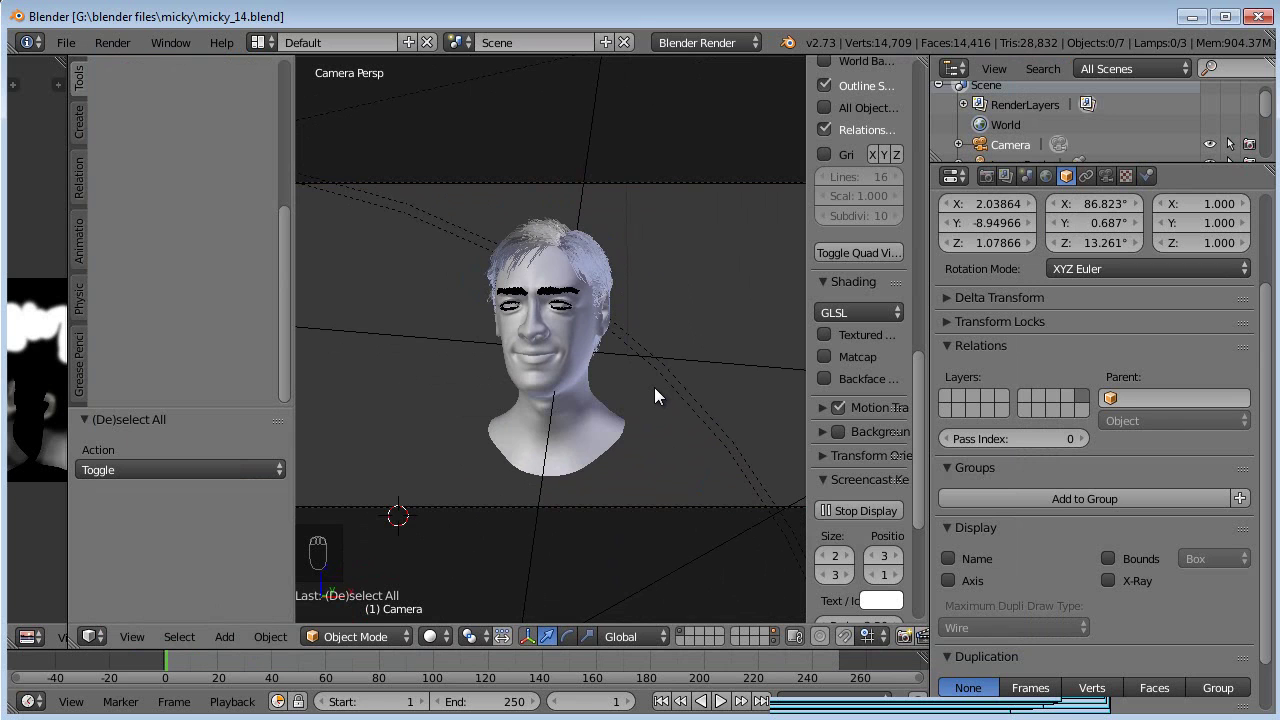